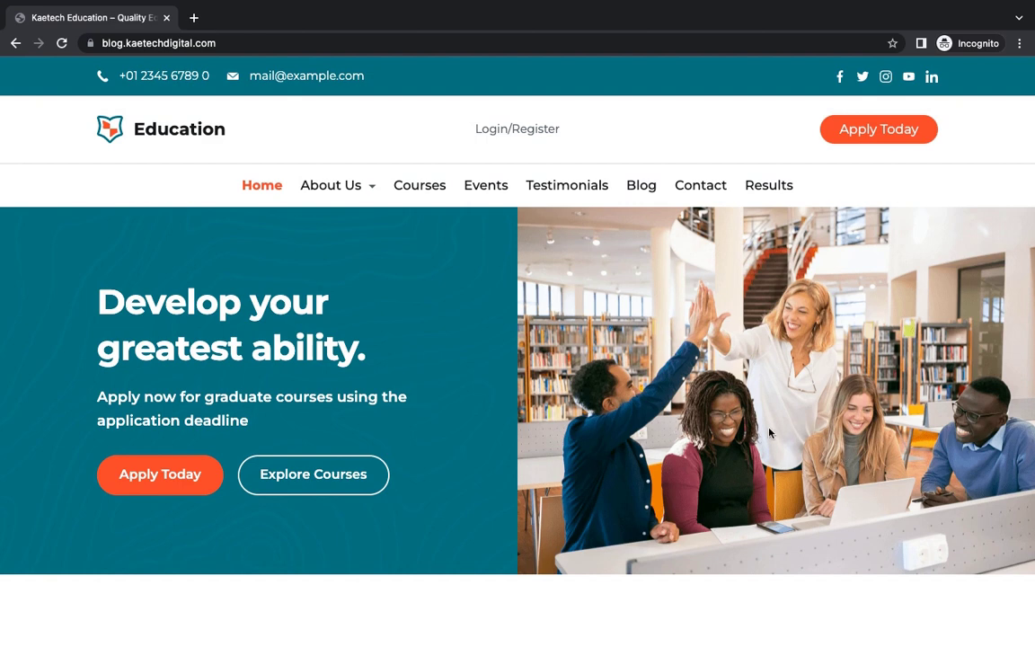
- Go to the Results page from the Education site's menu
{"action": "scroll", "coordinate": [769, 433], "scroll_direction": "down", "scroll_amount": 5}
{"action": "scroll", "coordinate": [769, 433], "scroll_direction": "up", "scroll_amount": 5}
{"action": "left_click", "coordinate": [778, 188]}
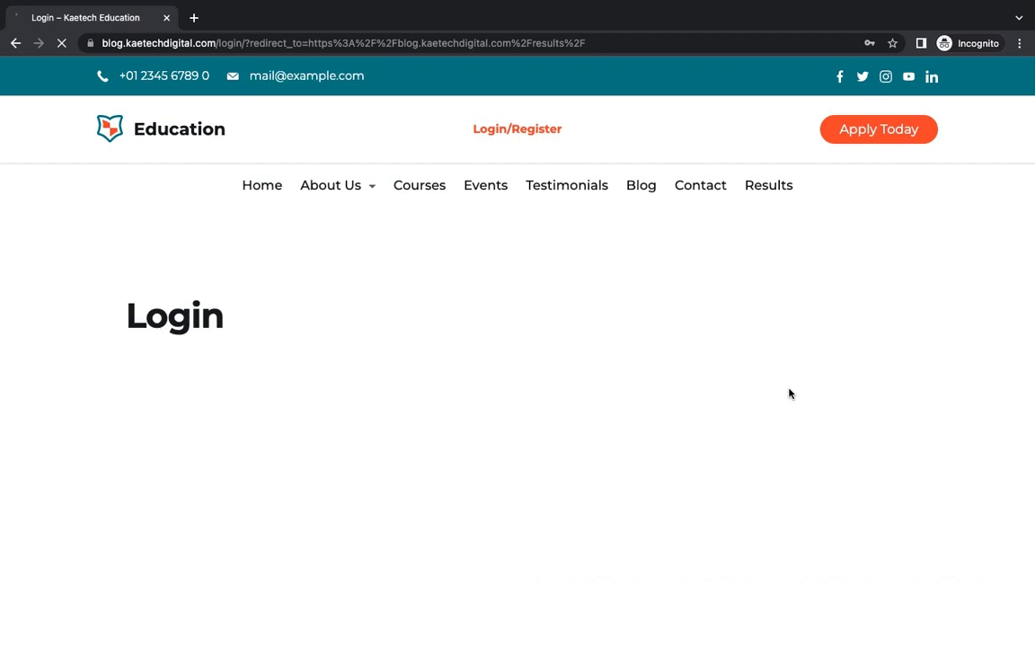
- Log in using the browser's saved account credentials
{"action": "scroll", "coordinate": [759, 436], "scroll_direction": "down", "scroll_amount": 2}
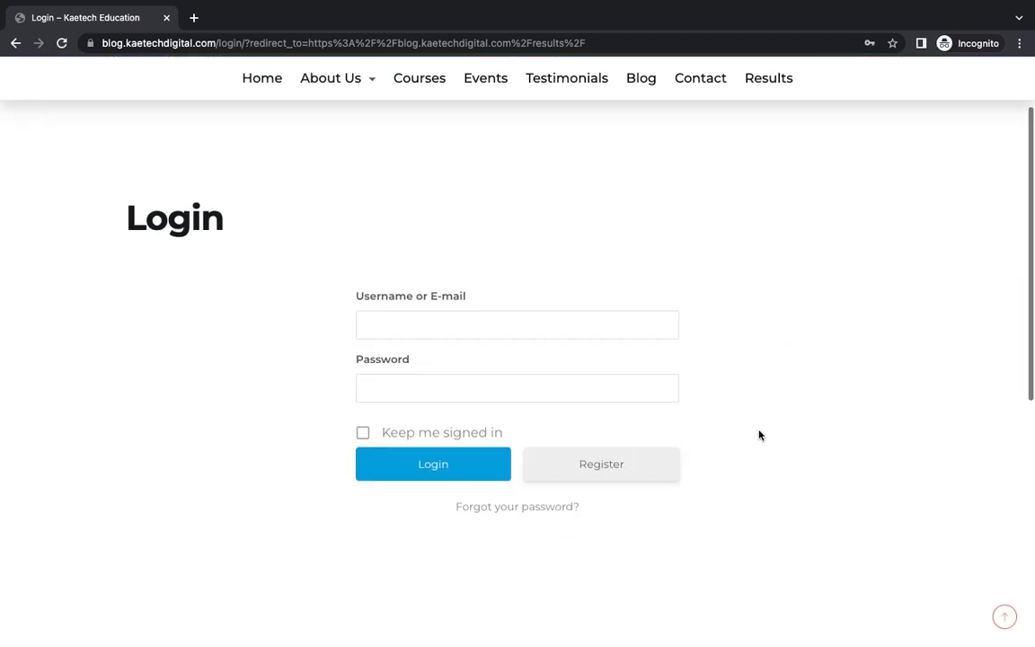
{"action": "scroll", "coordinate": [759, 436], "scroll_direction": "up", "scroll_amount": 2}
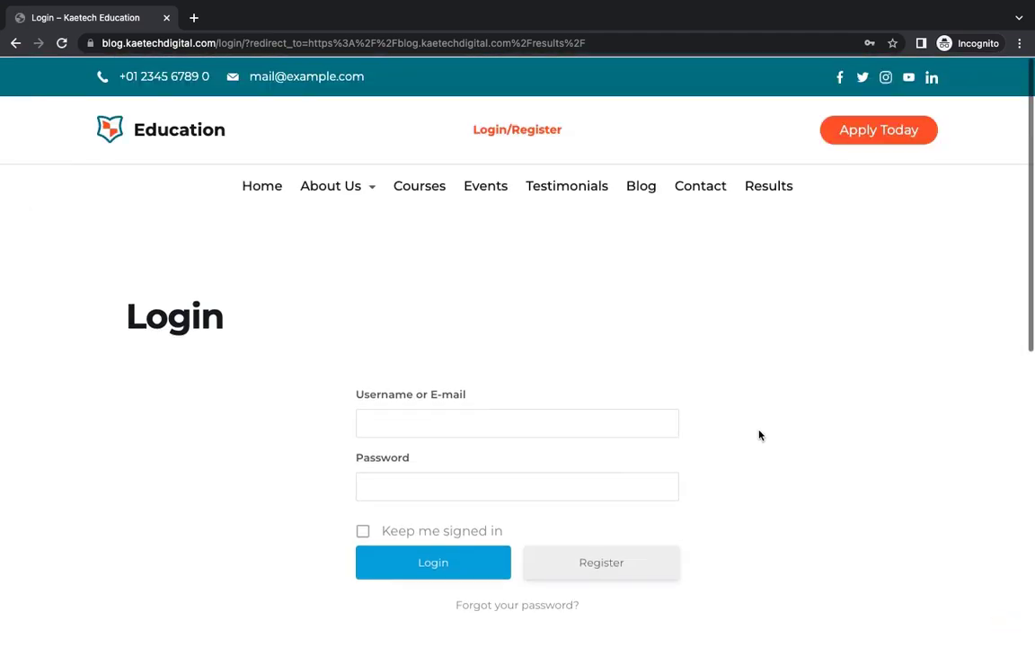
{"action": "left_click", "coordinate": [567, 421]}
{"action": "left_click", "coordinate": [485, 464]}
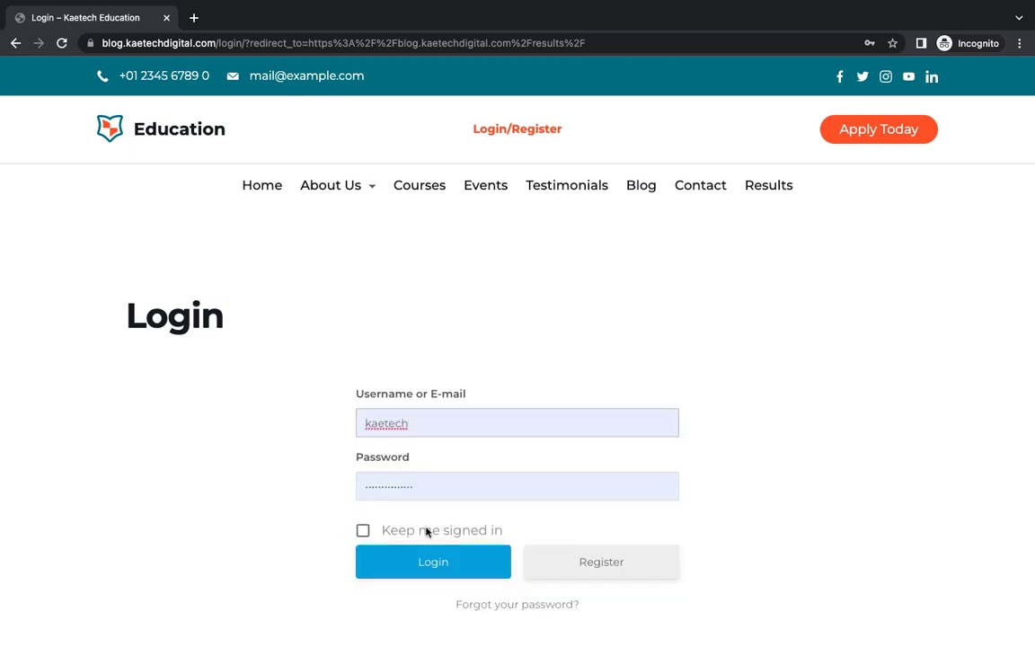
{"action": "left_click", "coordinate": [416, 561]}
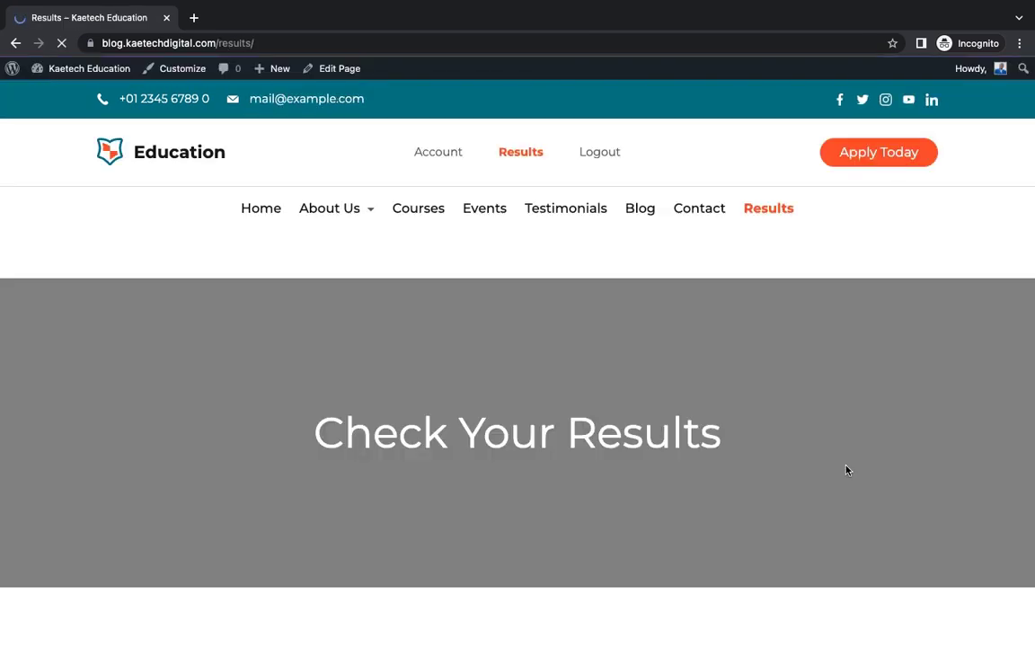
- Select Final Exams - 2022 as the examination and autofill the student's registration number
{"action": "scroll", "coordinate": [846, 469], "scroll_direction": "down", "scroll_amount": 4}
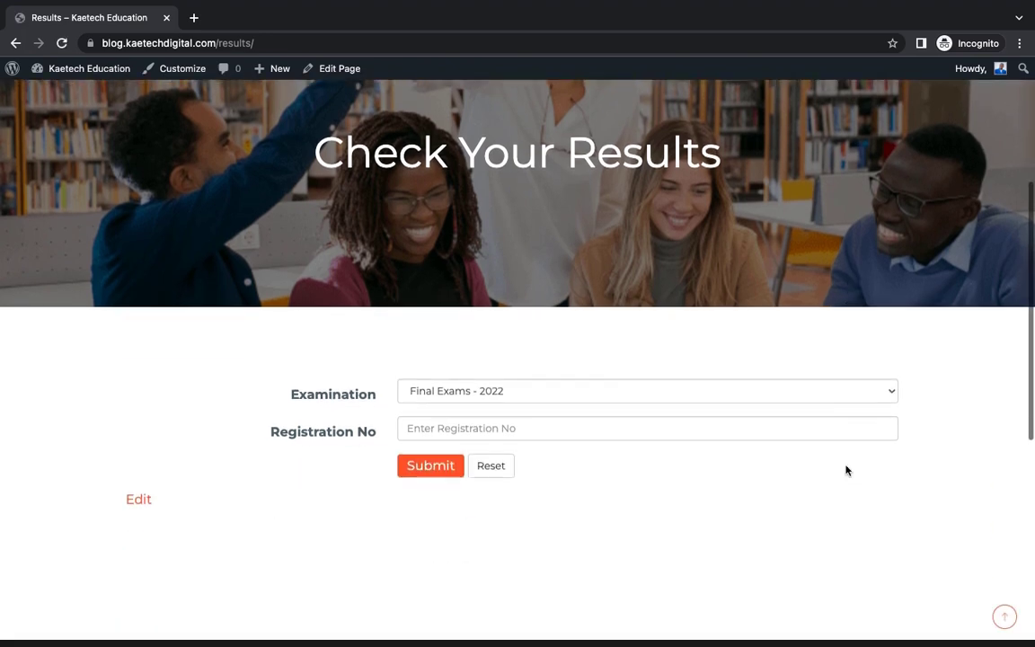
{"action": "scroll", "coordinate": [845, 469], "scroll_direction": "up", "scroll_amount": 4}
{"action": "scroll", "coordinate": [846, 469], "scroll_direction": "up", "scroll_amount": 2}
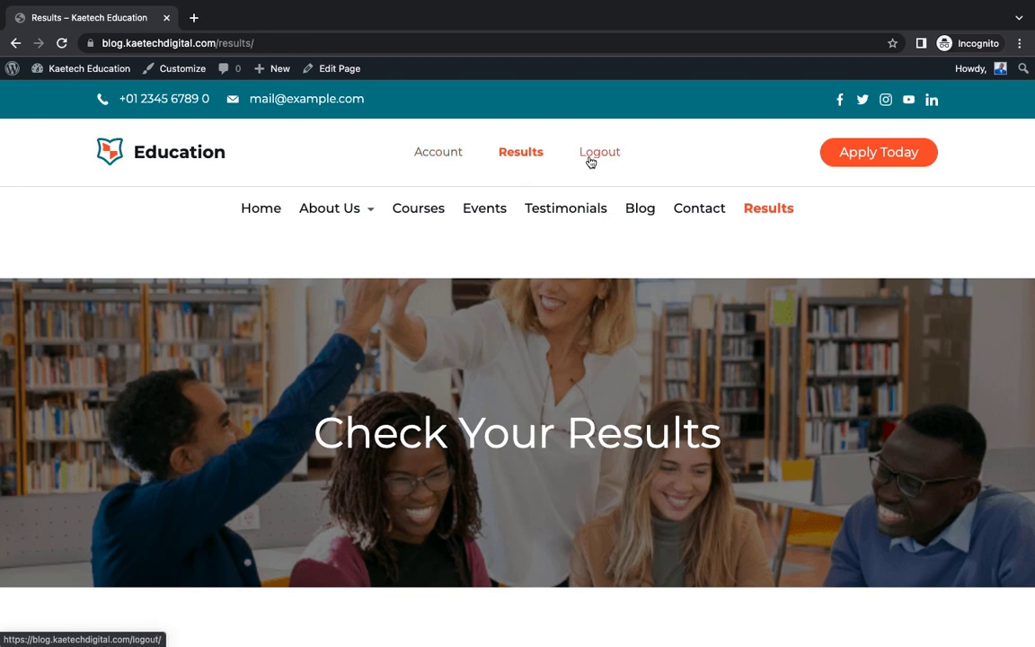
{"action": "scroll", "coordinate": [716, 409], "scroll_direction": "down", "scroll_amount": 4}
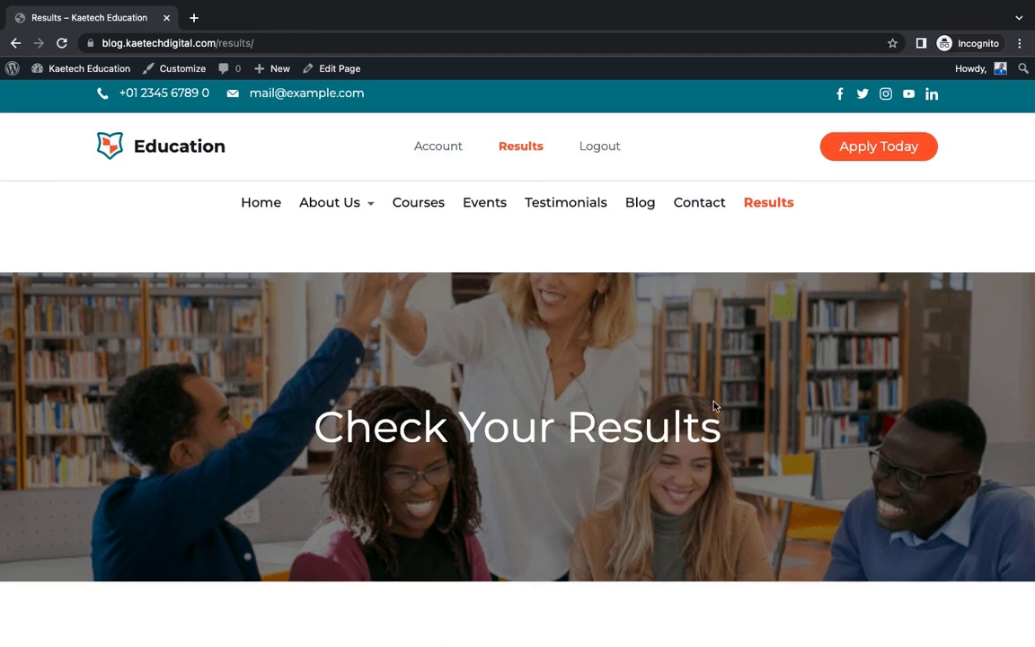
{"action": "scroll", "coordinate": [715, 407], "scroll_direction": "up", "scroll_amount": 1}
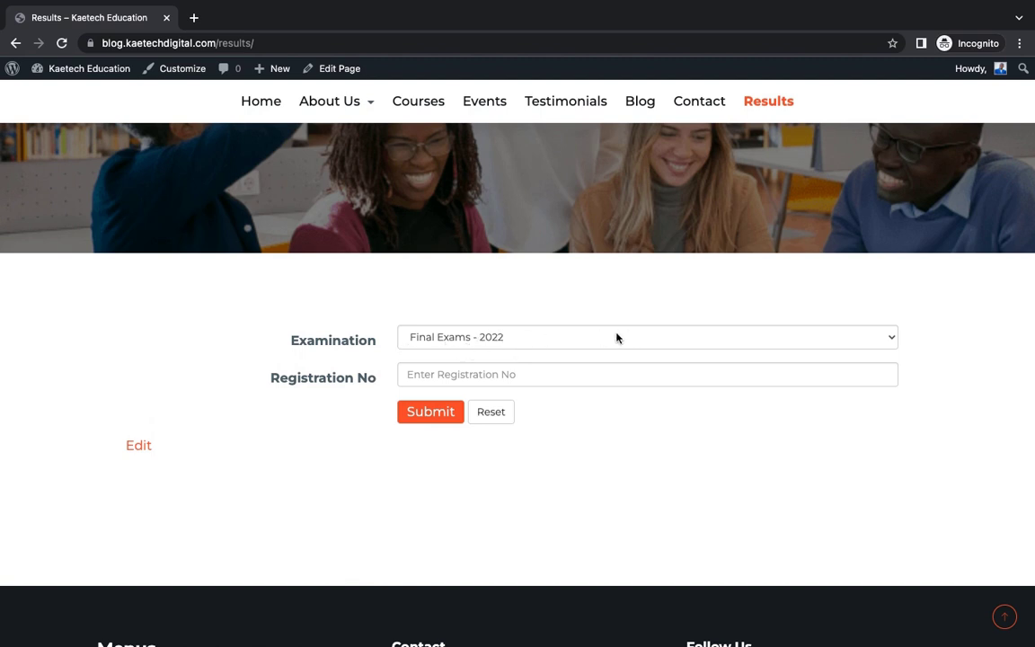
{"action": "left_click", "coordinate": [652, 339]}
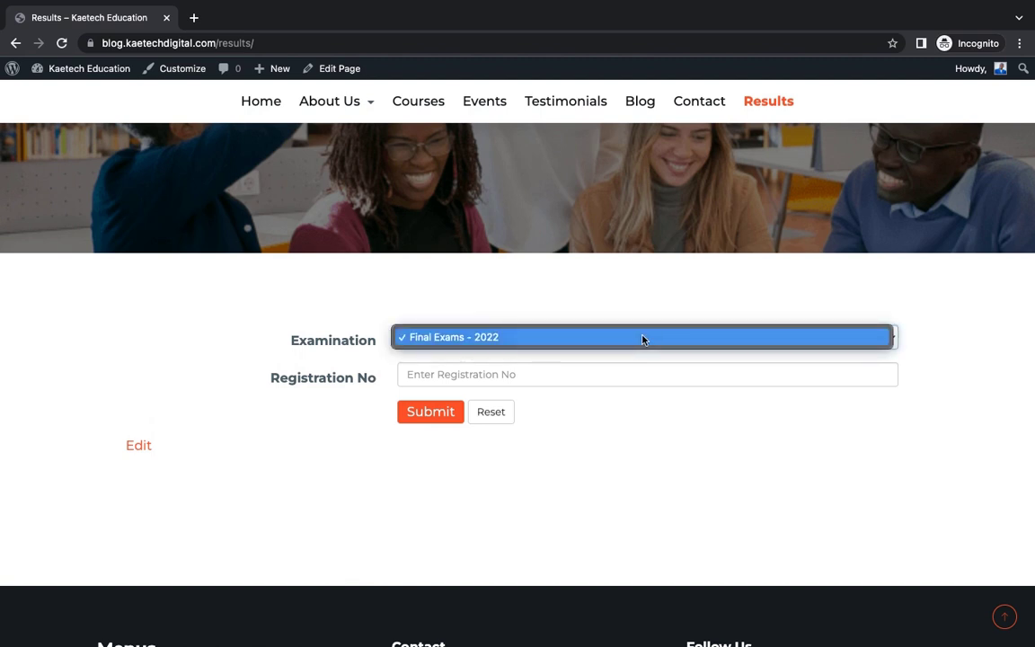
{"action": "left_click", "coordinate": [651, 315]}
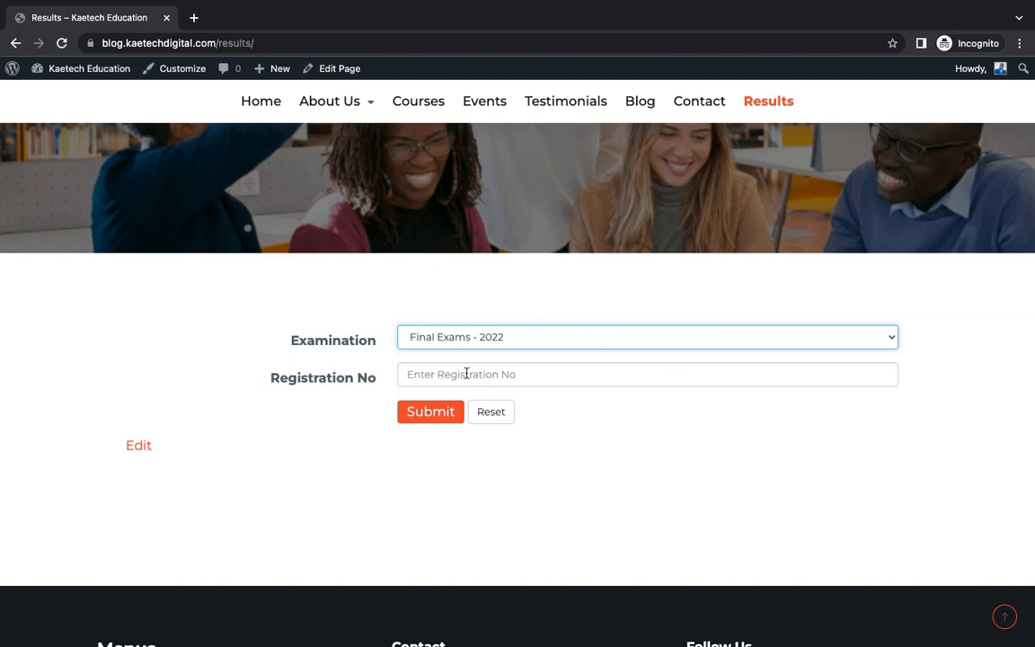
{"action": "left_click", "coordinate": [465, 373]}
{"action": "key", "text": "Down"}
{"action": "key", "text": "Return"}
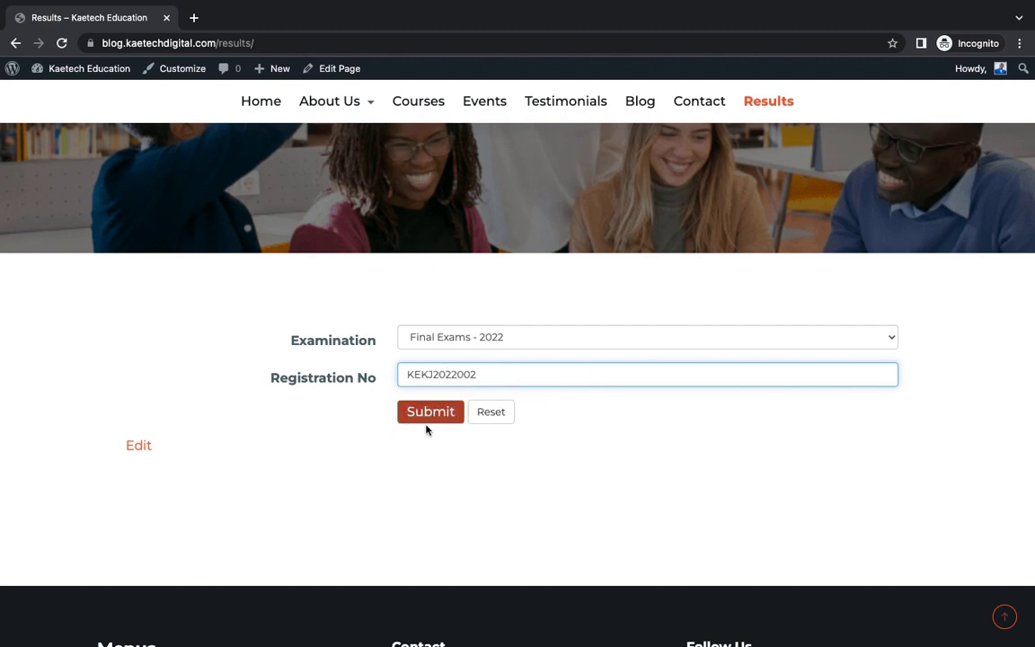
- Submit the lookup and scroll through the student's details and subject marks table
{"action": "left_click", "coordinate": [429, 413]}
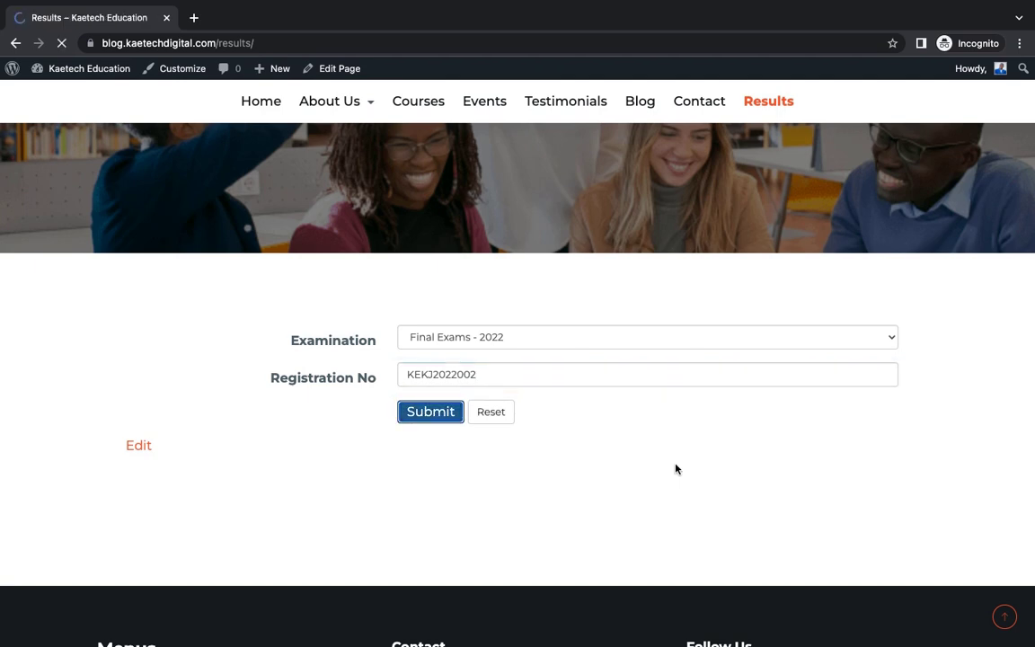
{"action": "scroll", "coordinate": [675, 468], "scroll_direction": "down", "scroll_amount": 7}
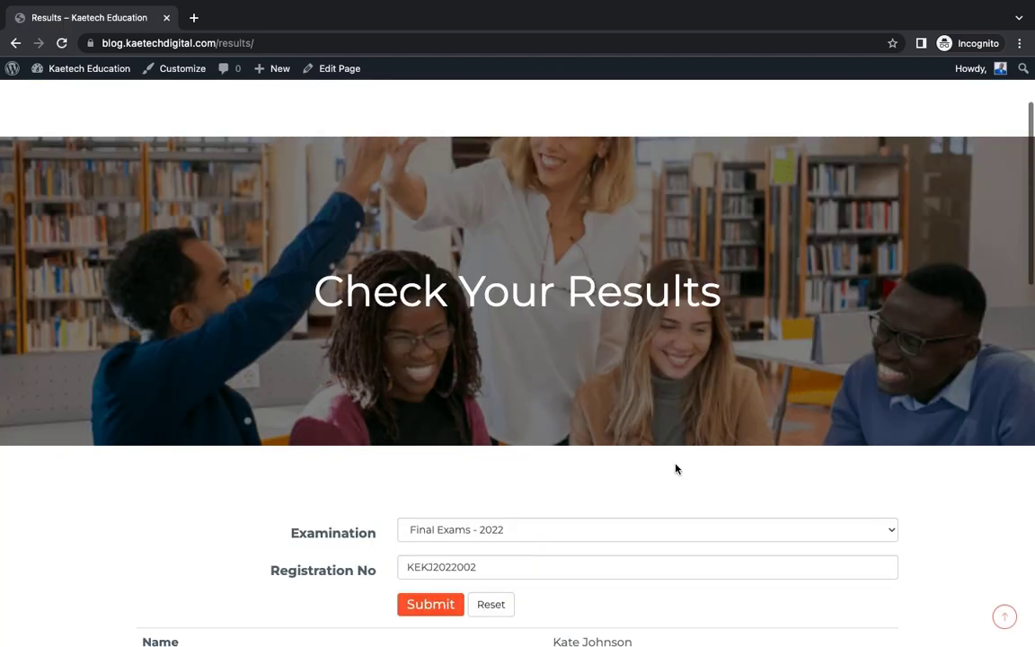
{"action": "scroll", "coordinate": [676, 468], "scroll_direction": "up", "scroll_amount": 2}
{"action": "scroll", "coordinate": [675, 468], "scroll_direction": "down", "scroll_amount": 1}
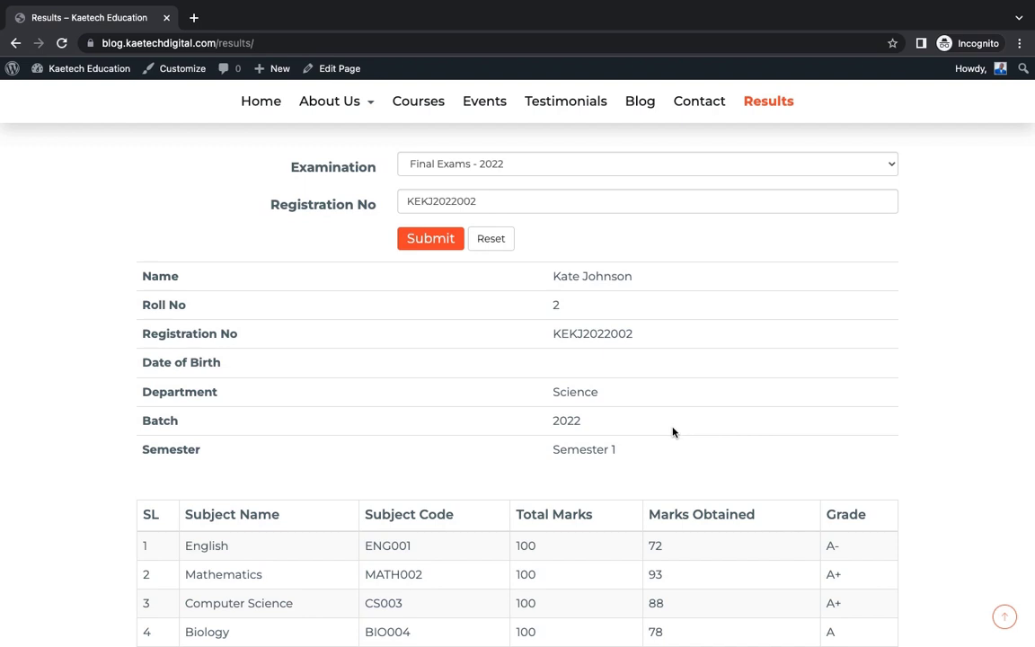
{"action": "scroll", "coordinate": [672, 432], "scroll_direction": "down", "scroll_amount": 3}
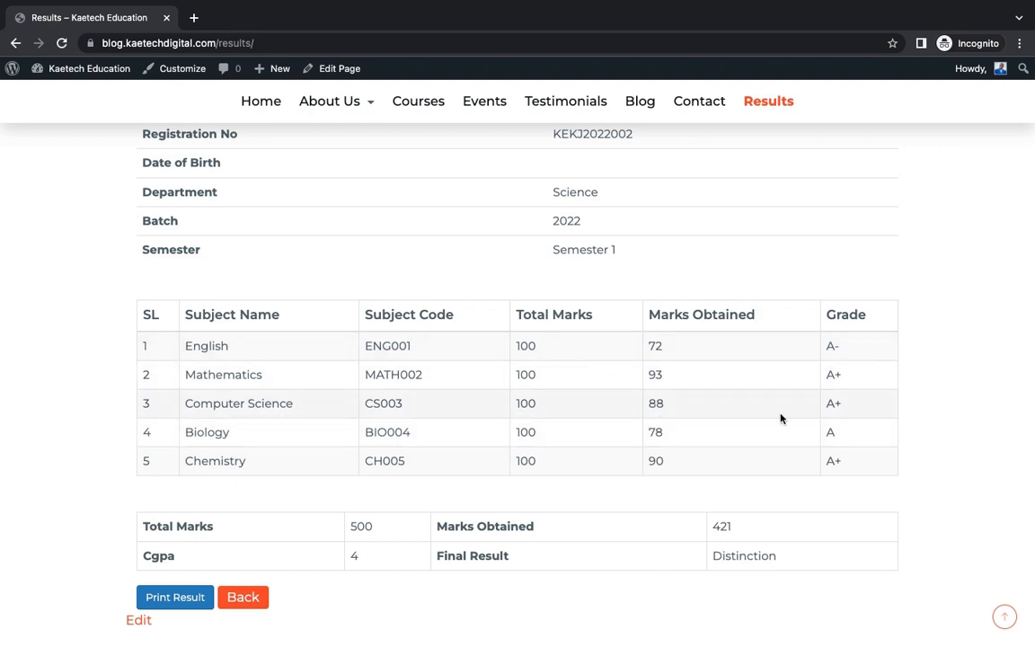
{"action": "scroll", "coordinate": [815, 456], "scroll_direction": "down", "scroll_amount": 3}
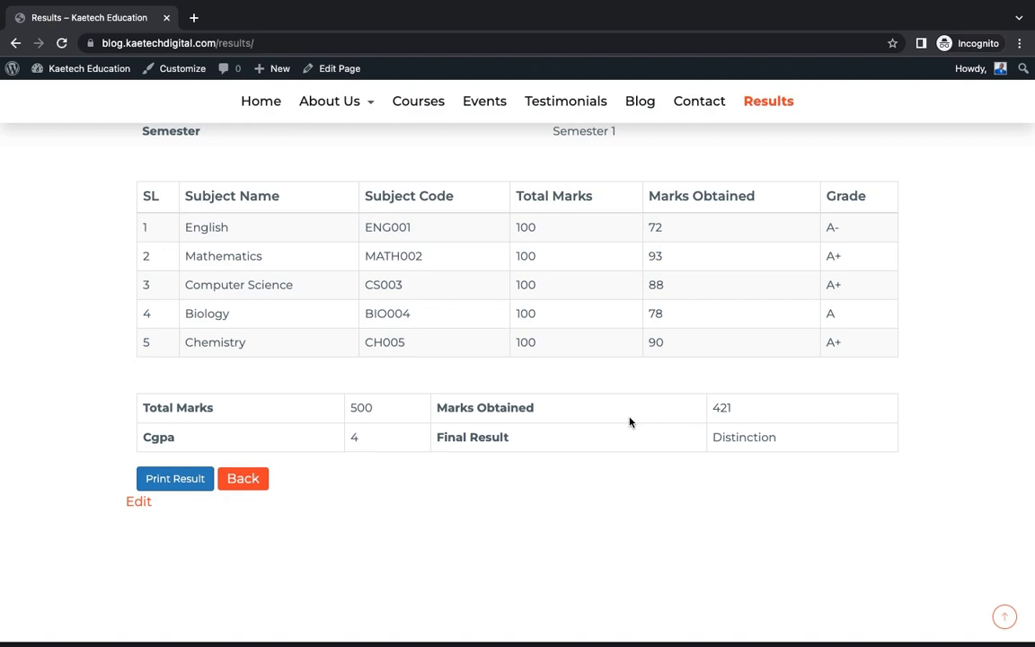
{"action": "scroll", "coordinate": [630, 423], "scroll_direction": "up", "scroll_amount": 10}
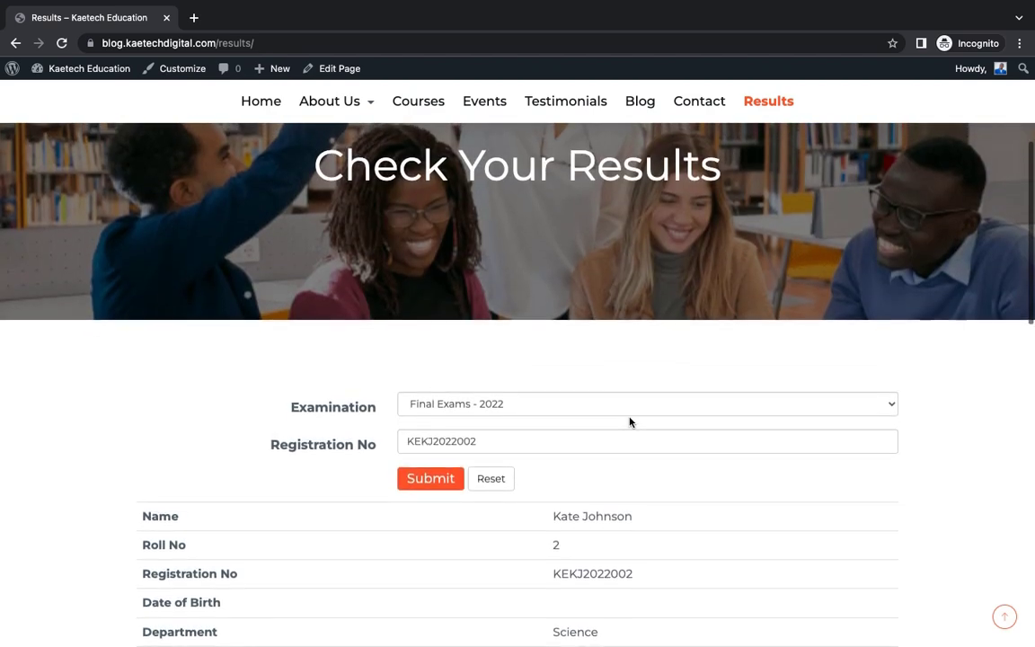
{"action": "scroll", "coordinate": [630, 422], "scroll_direction": "down", "scroll_amount": 8}
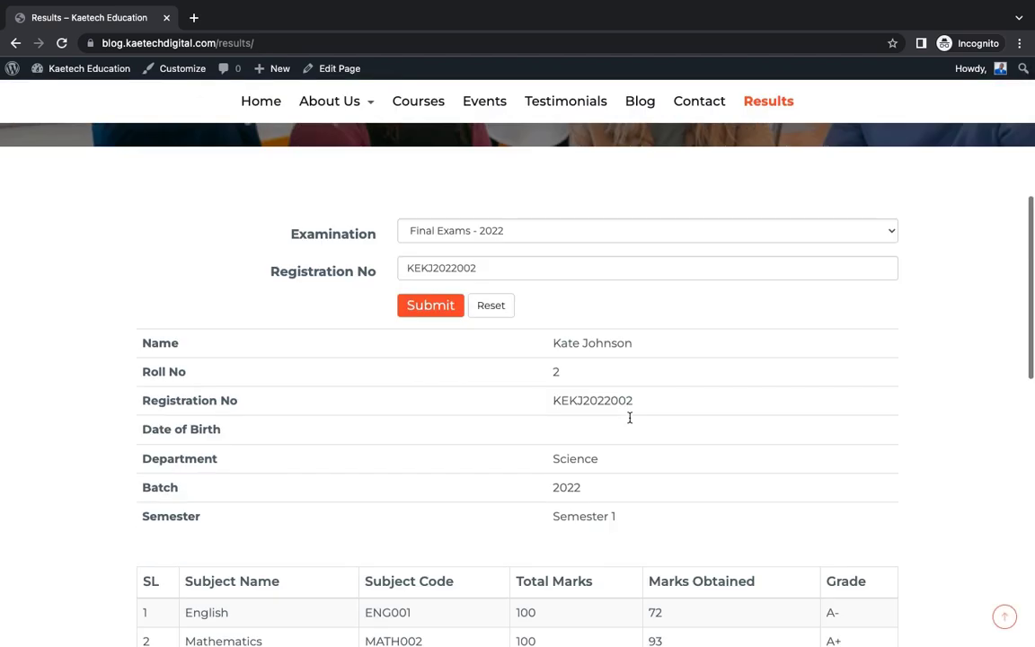
{"action": "scroll", "coordinate": [629, 422], "scroll_direction": "down", "scroll_amount": 3}
{"action": "scroll", "coordinate": [629, 422], "scroll_direction": "up", "scroll_amount": 1}
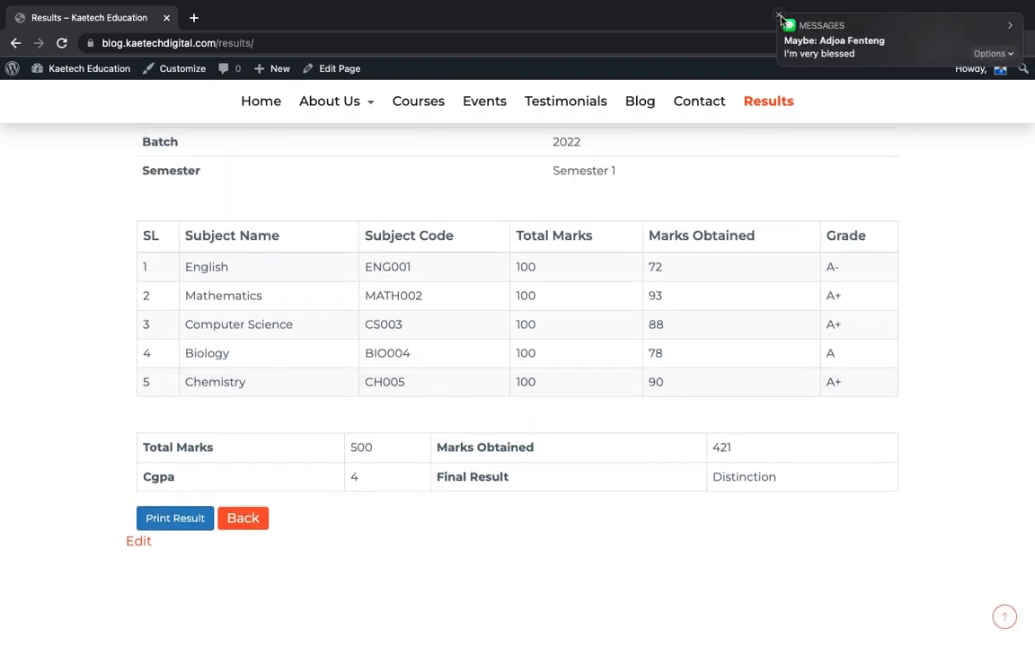
- Dismiss the Messages notification and review the totals: 421 of 500, CGPA 4, Distinction
{"action": "left_click", "coordinate": [780, 18]}
{"action": "scroll", "coordinate": [728, 199], "scroll_direction": "up", "scroll_amount": 6}
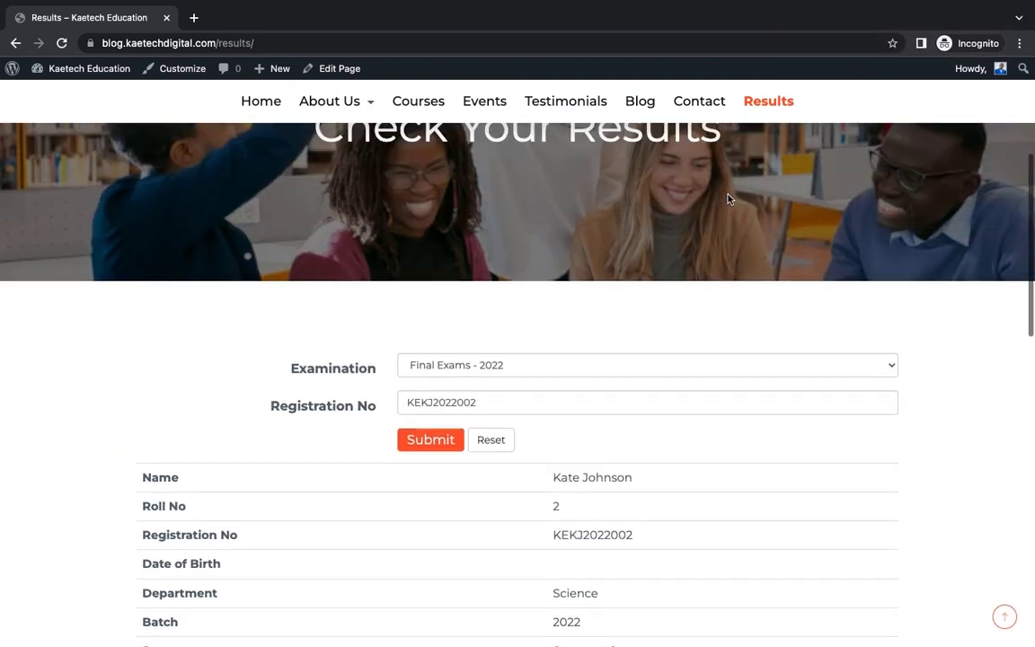
{"action": "scroll", "coordinate": [728, 199], "scroll_direction": "down", "scroll_amount": 5}
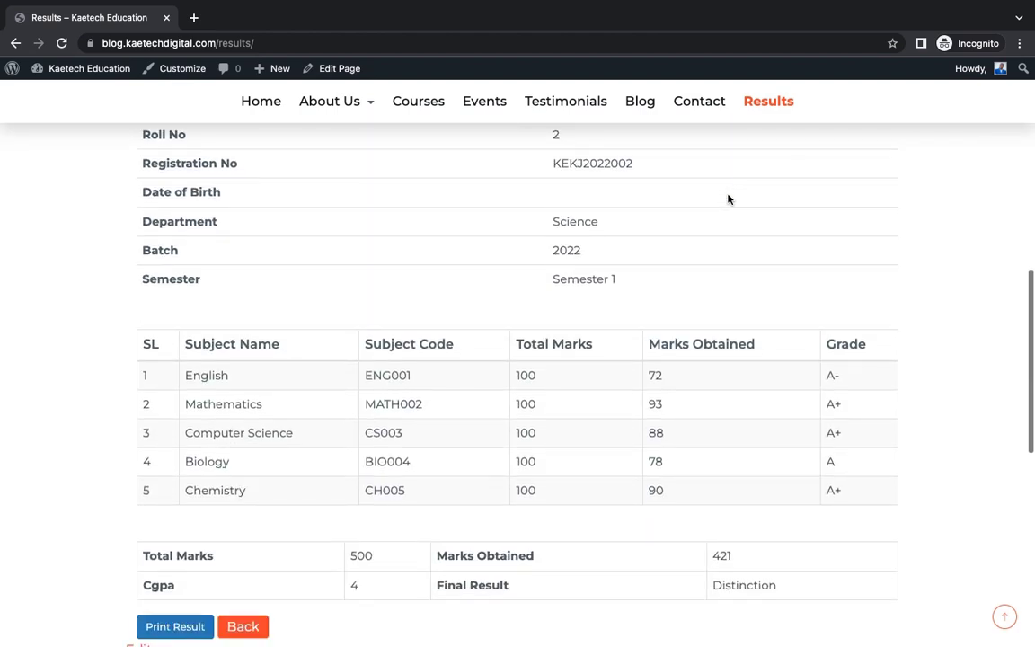
{"action": "scroll", "coordinate": [727, 198], "scroll_direction": "down", "scroll_amount": 2}
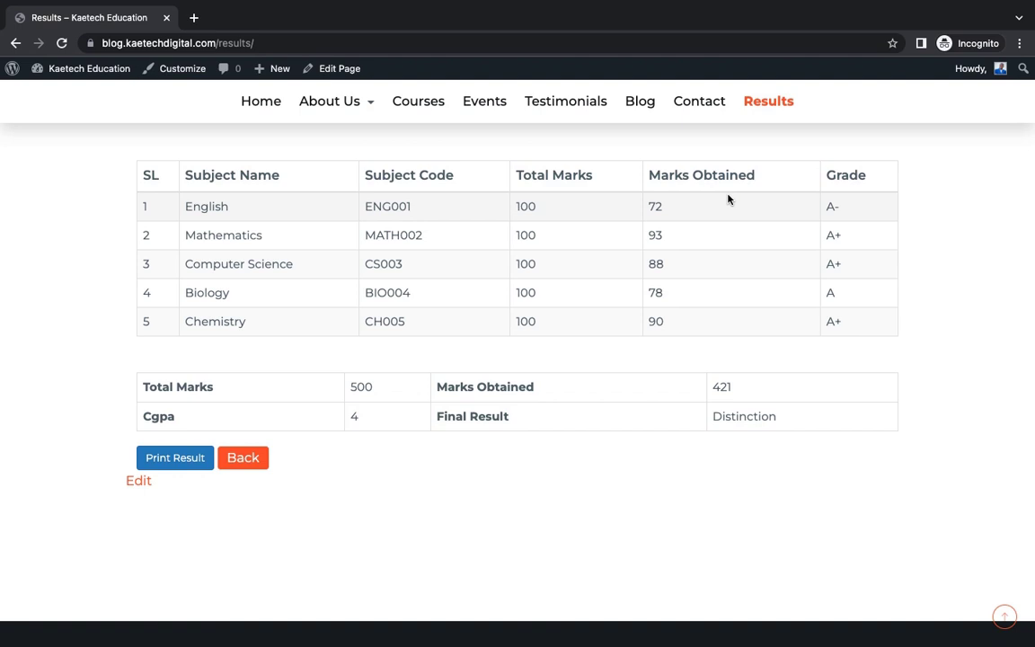
{"action": "scroll", "coordinate": [728, 199], "scroll_direction": "up", "scroll_amount": 7}
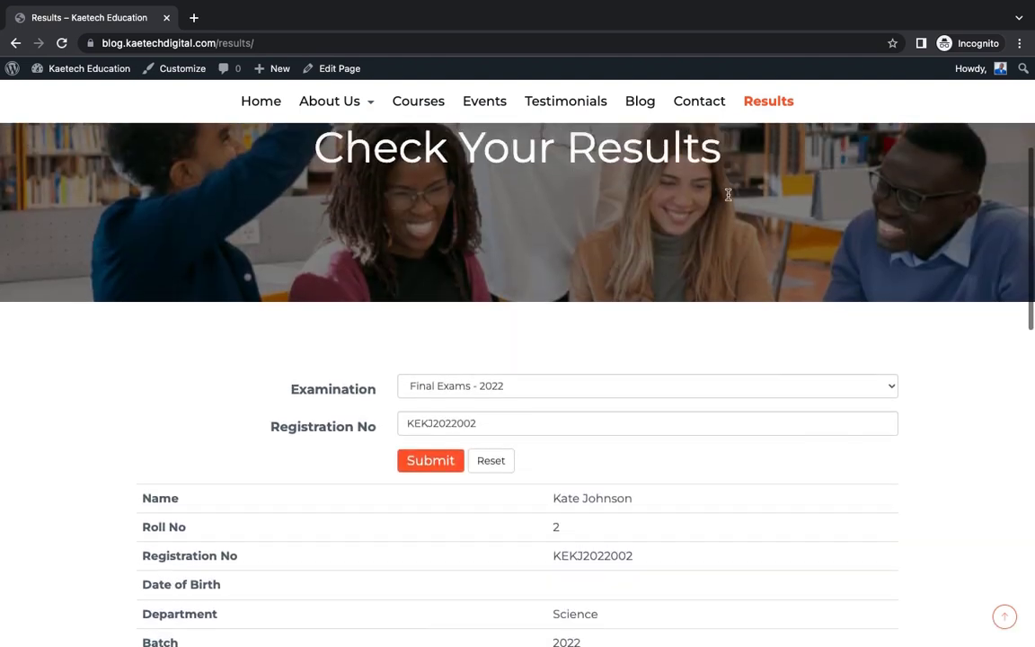
{"action": "scroll", "coordinate": [728, 195], "scroll_direction": "up", "scroll_amount": 2}
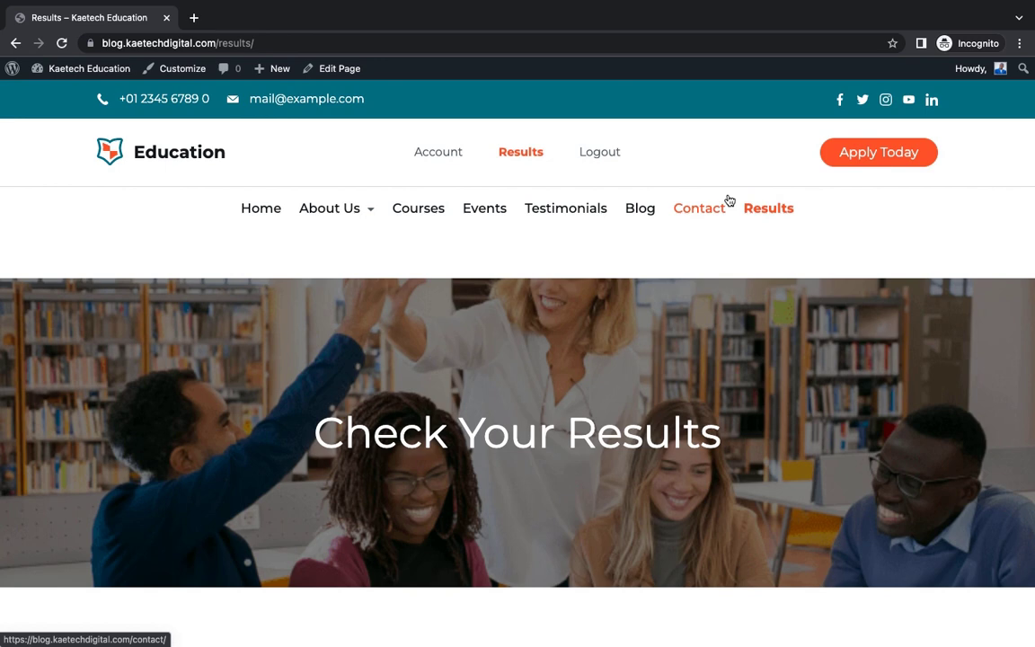
{"action": "scroll", "coordinate": [666, 390], "scroll_direction": "down", "scroll_amount": 8}
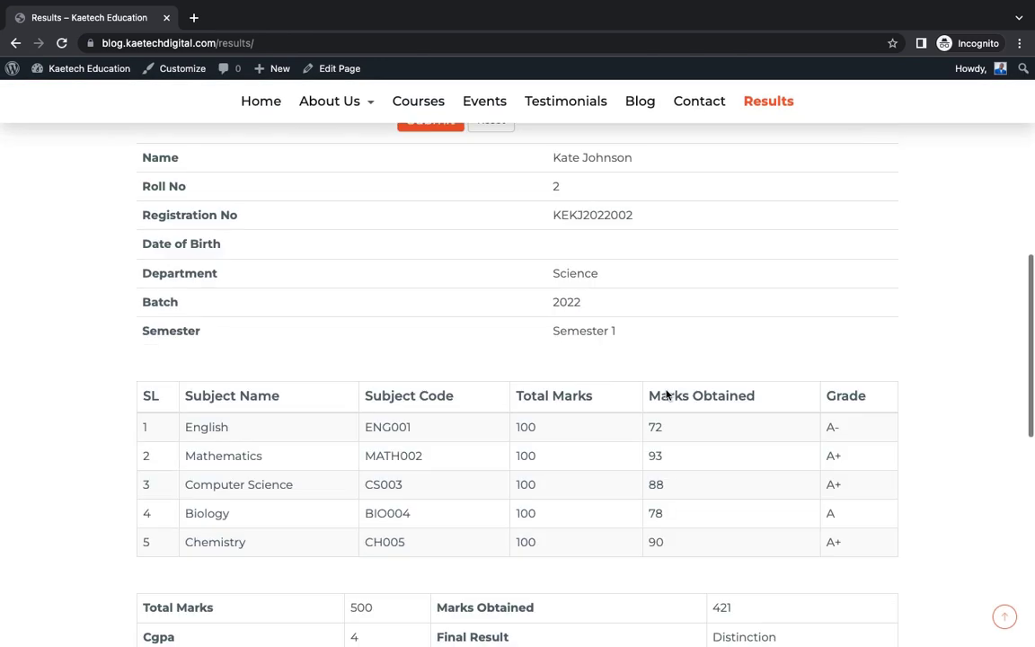
{"action": "scroll", "coordinate": [666, 390], "scroll_direction": "down", "scroll_amount": 3}
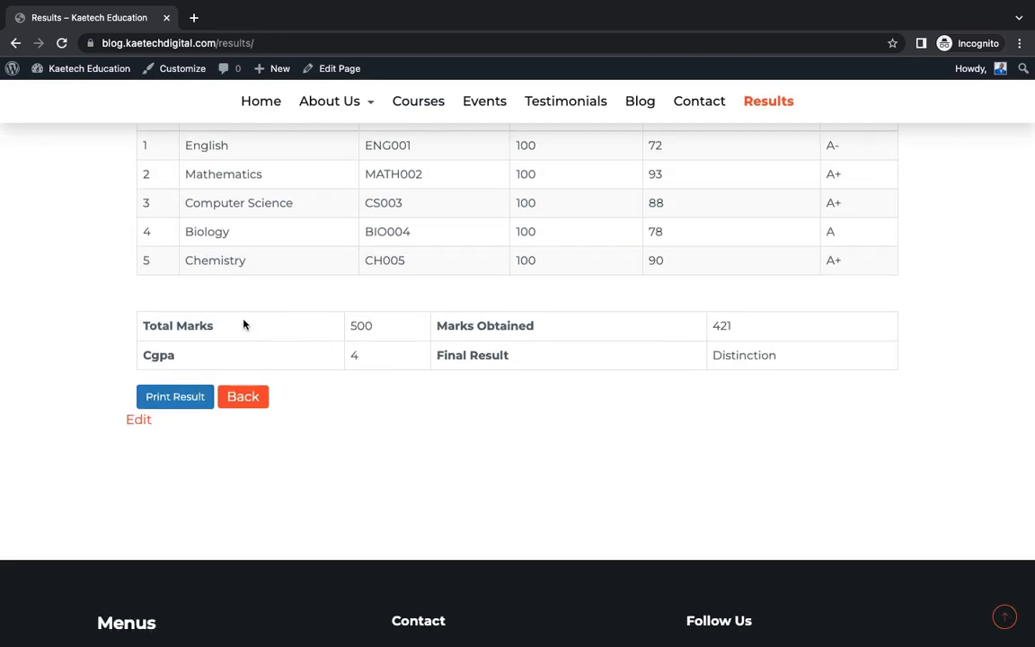
{"action": "left_click", "coordinate": [176, 397]}
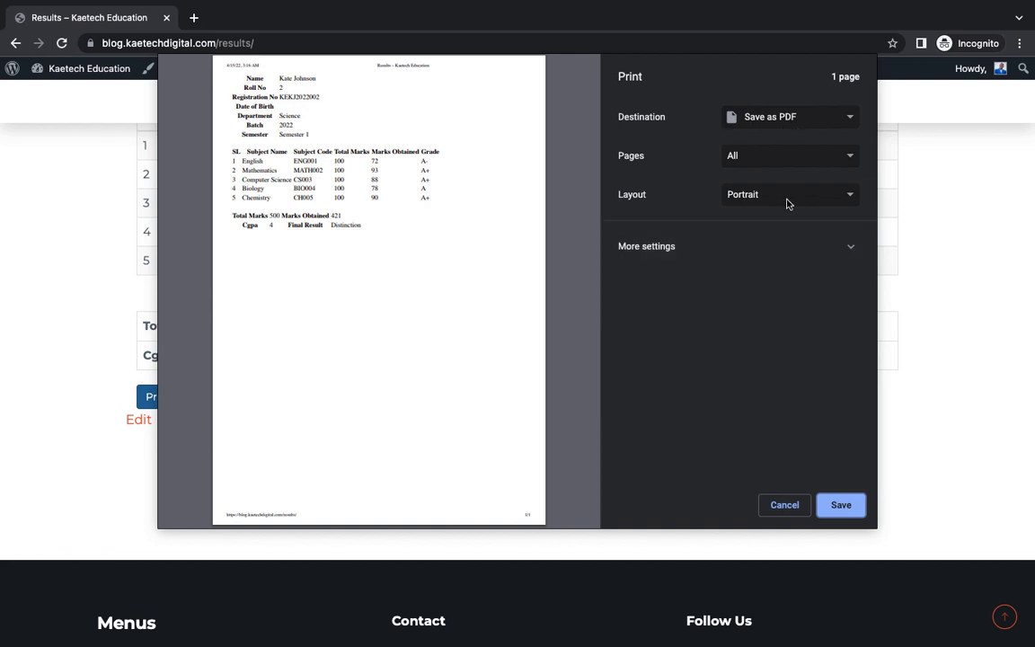
{"action": "left_click", "coordinate": [782, 508]}
{"action": "scroll", "coordinate": [671, 369], "scroll_direction": "up", "scroll_amount": 10}
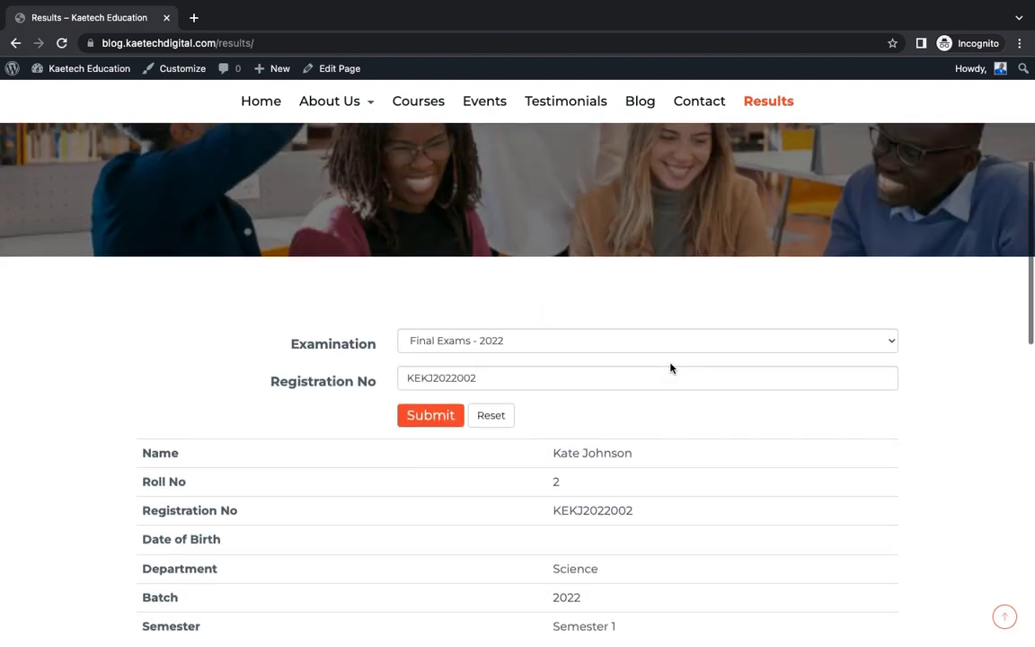
- Go back to the Home page and scroll through the 'Develop your greatest ability' page
{"action": "scroll", "coordinate": [670, 368], "scroll_direction": "up", "scroll_amount": 2}
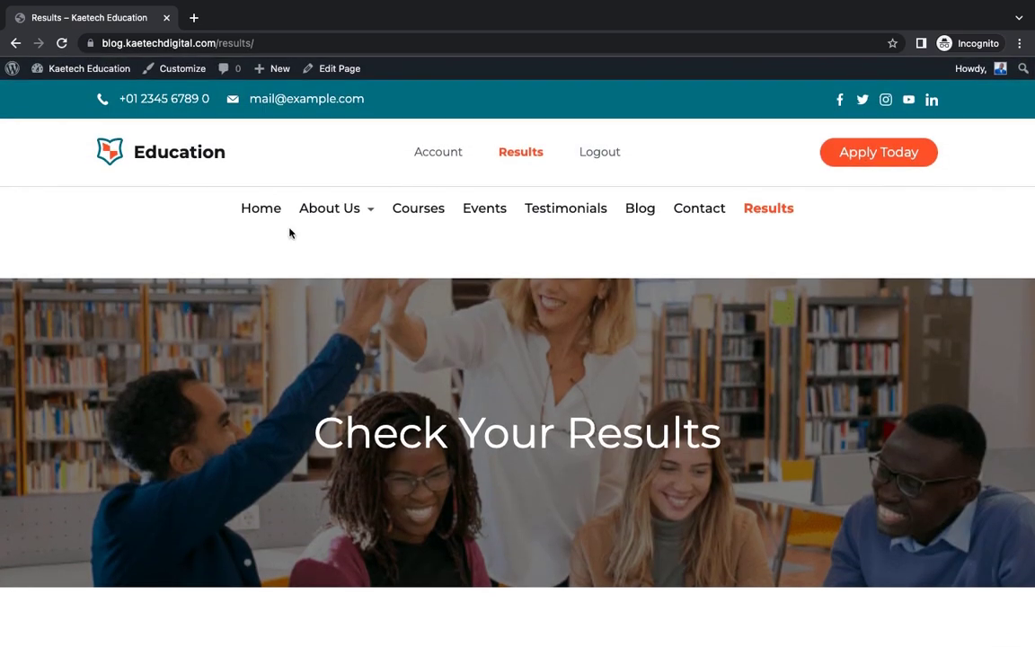
{"action": "left_click", "coordinate": [262, 211]}
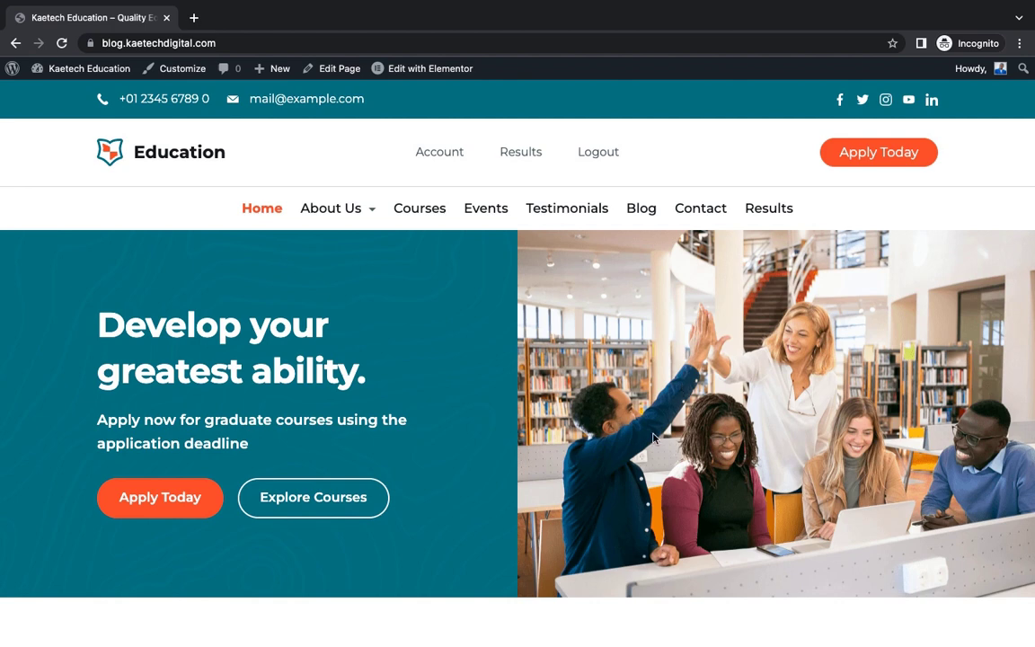
{"action": "scroll", "coordinate": [653, 439], "scroll_direction": "down", "scroll_amount": 5}
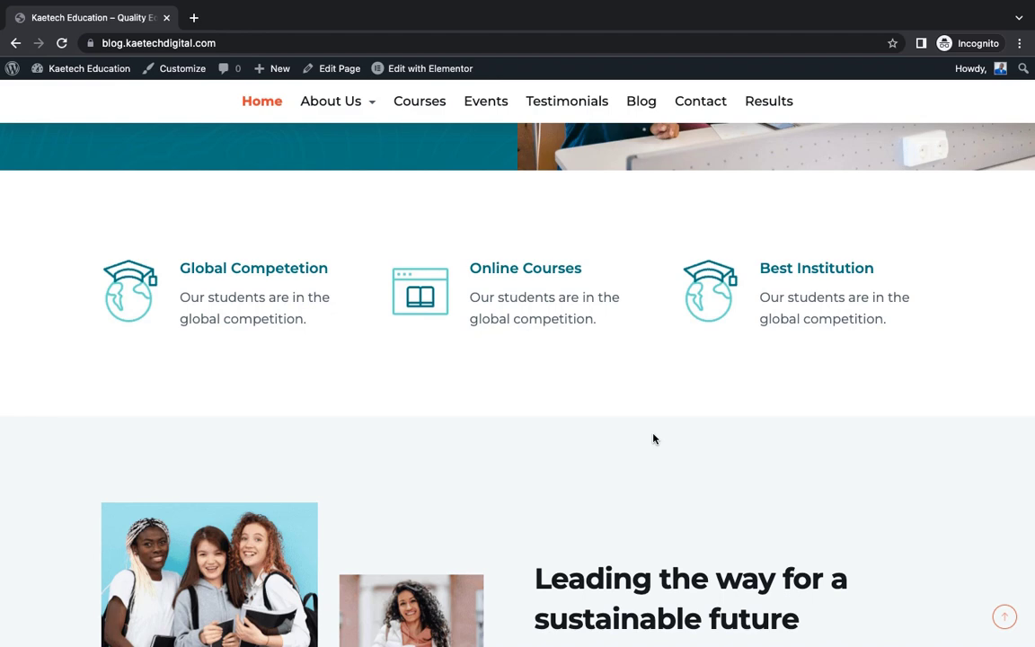
{"action": "scroll", "coordinate": [653, 439], "scroll_direction": "up", "scroll_amount": 5}
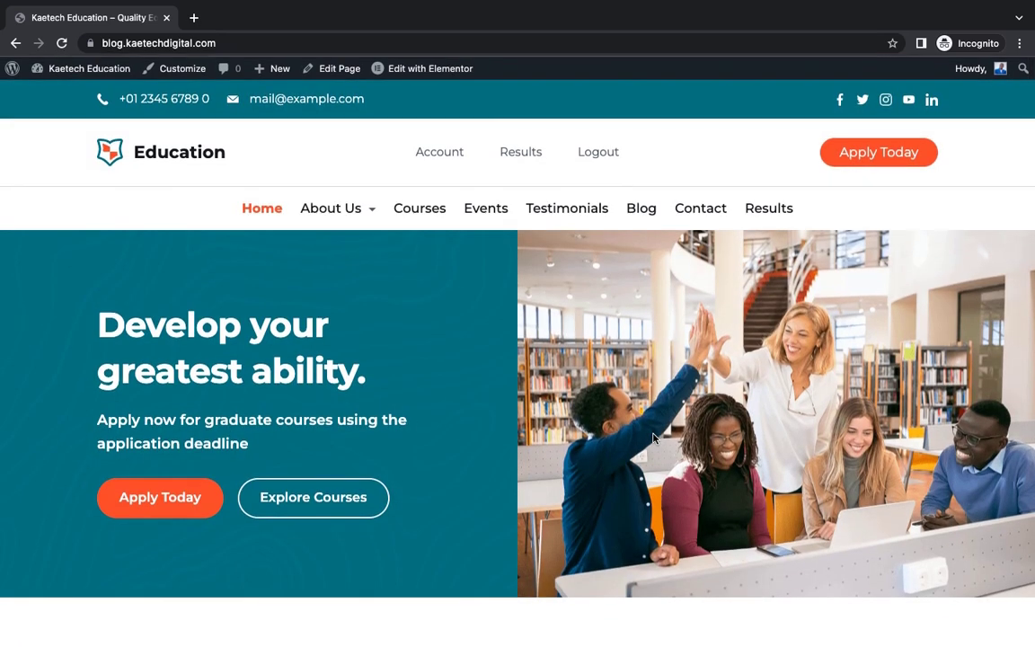
{"action": "scroll", "coordinate": [653, 438], "scroll_direction": "down", "scroll_amount": 2}
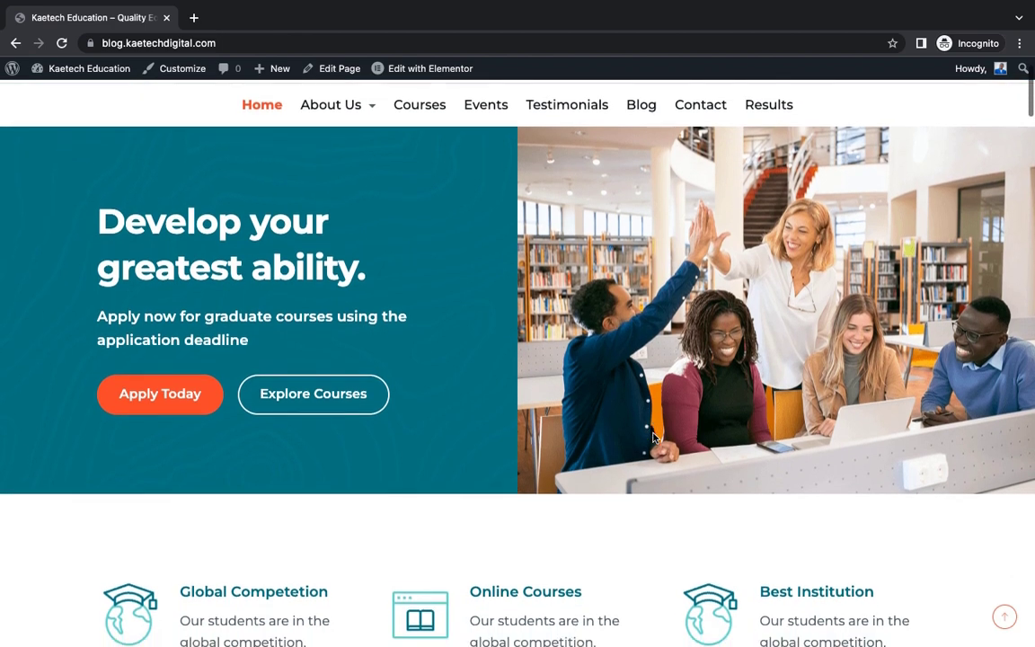
{"action": "scroll", "coordinate": [653, 438], "scroll_direction": "up", "scroll_amount": 2}
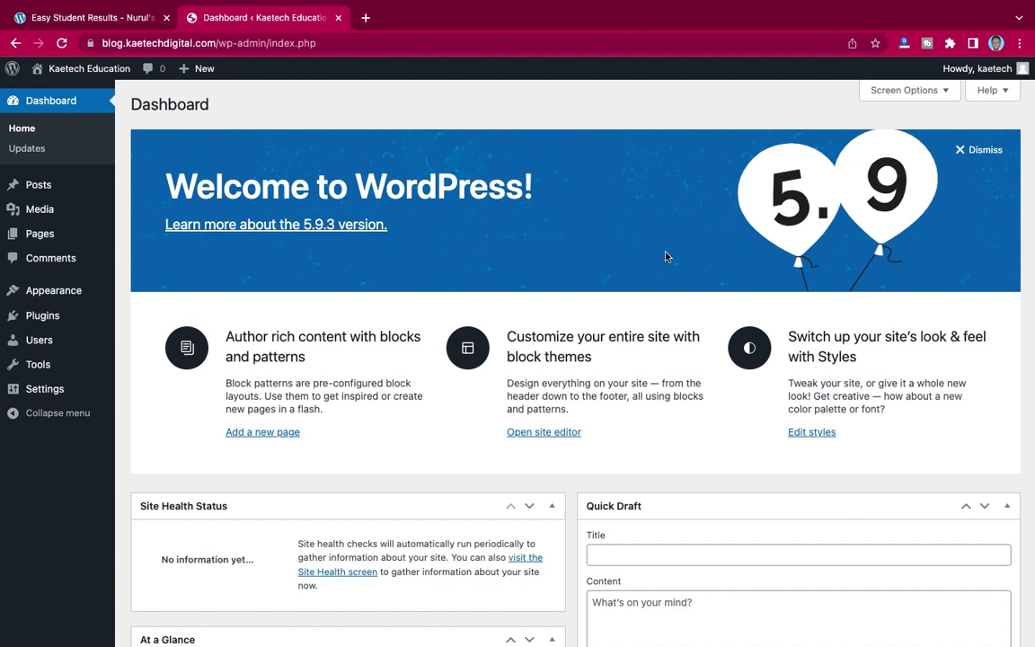
- Open Settings > General to see the site title, tagline and URLs
{"action": "scroll", "coordinate": [665, 256], "scroll_direction": "down", "scroll_amount": 5}
{"action": "scroll", "coordinate": [665, 257], "scroll_direction": "up", "scroll_amount": 5}
{"action": "scroll", "coordinate": [656, 395], "scroll_direction": "down", "scroll_amount": 5}
{"action": "scroll", "coordinate": [656, 396], "scroll_direction": "up", "scroll_amount": 5}
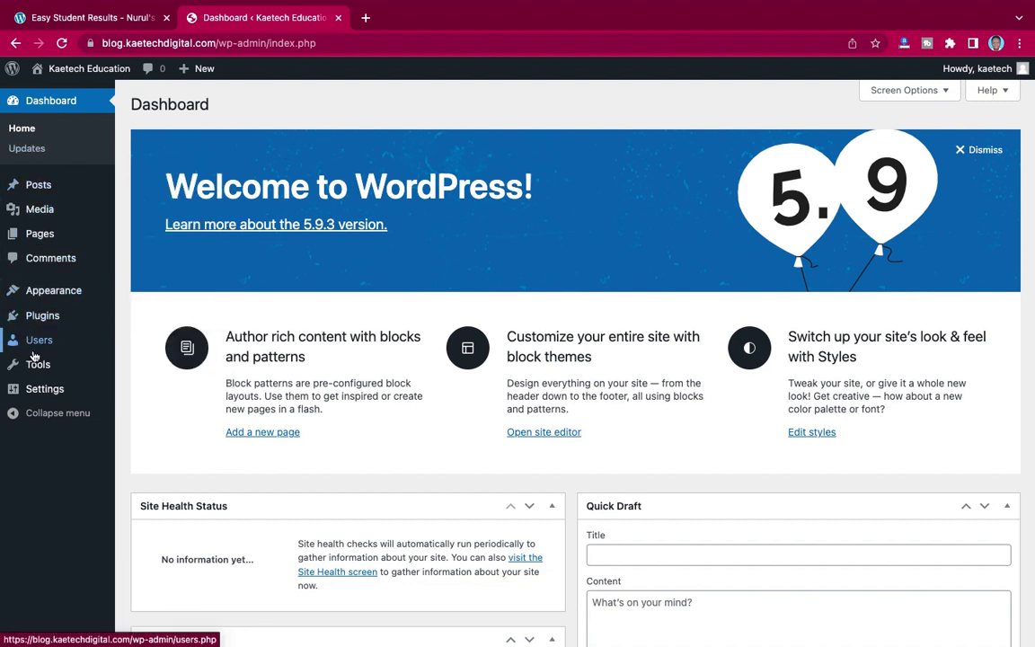
{"action": "mouse_move", "coordinate": [41, 389]}
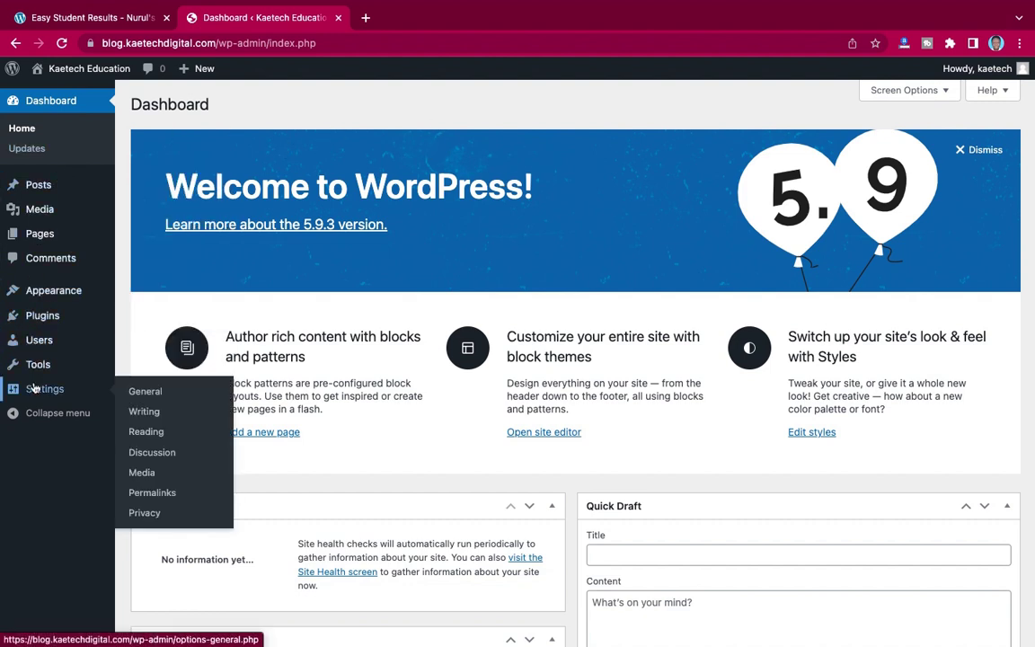
{"action": "left_click", "coordinate": [144, 393]}
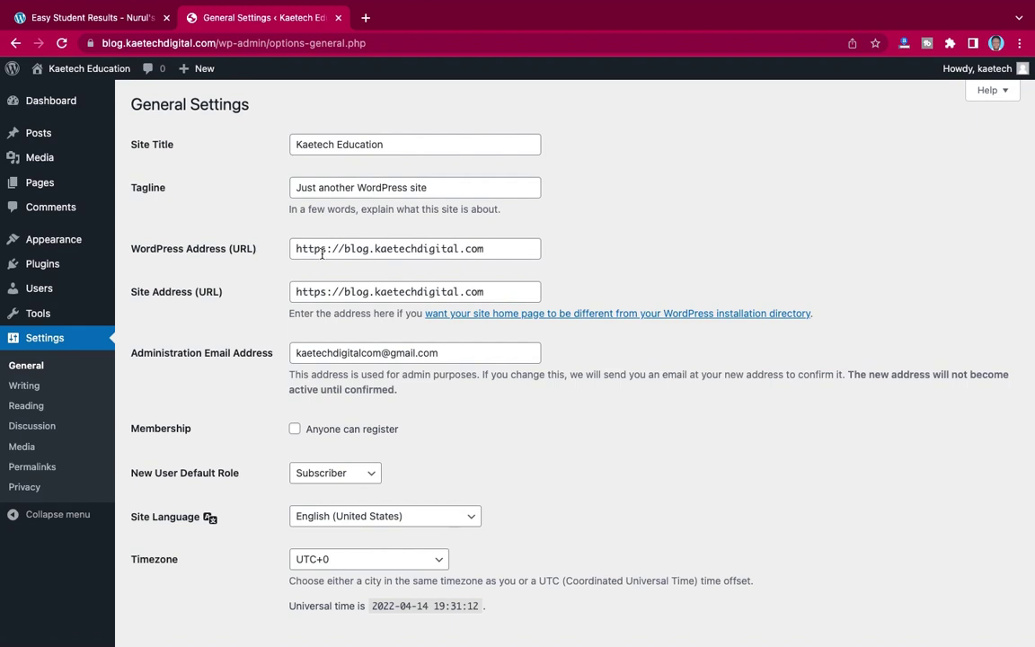
- Enable 'Anyone can register' with Subscriber as the default role and save
{"action": "scroll", "coordinate": [248, 335], "scroll_direction": "down", "scroll_amount": 3}
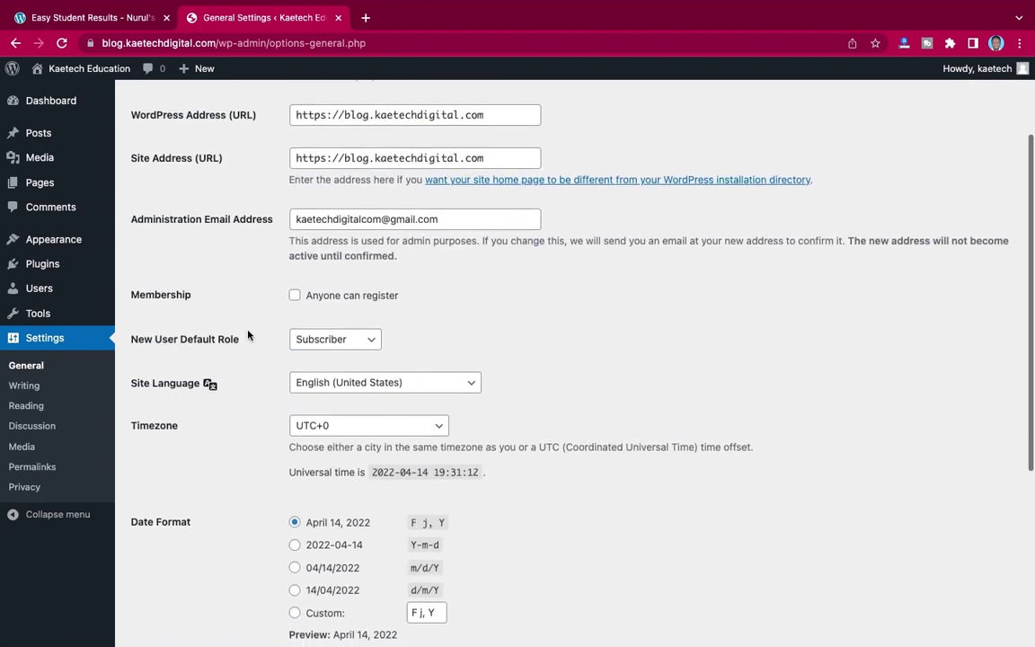
{"action": "scroll", "coordinate": [257, 218], "scroll_direction": "down", "scroll_amount": 4}
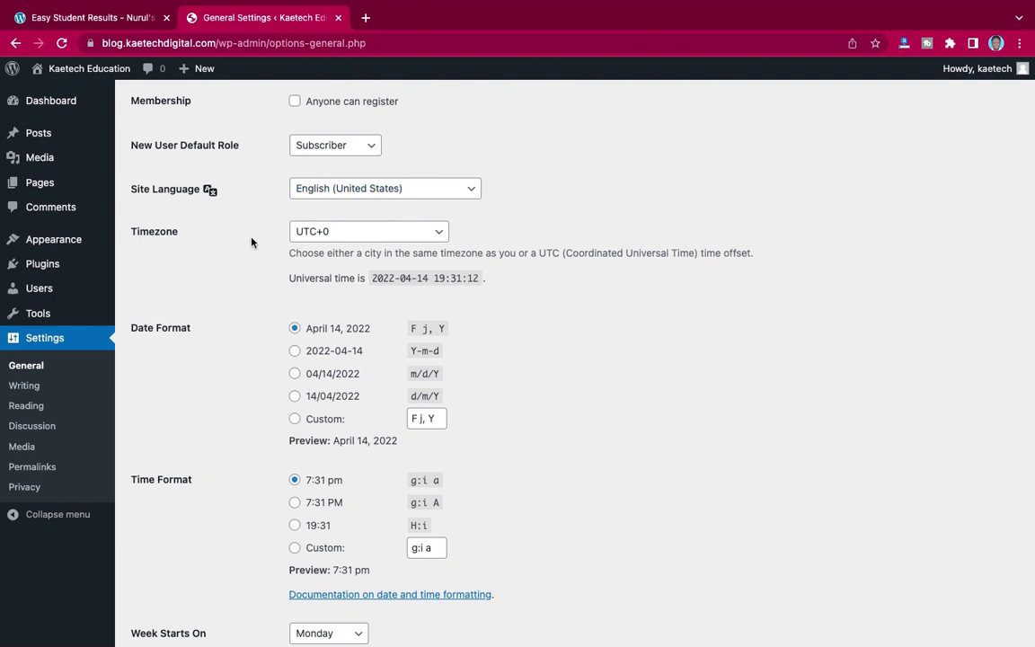
{"action": "scroll", "coordinate": [254, 240], "scroll_direction": "up", "scroll_amount": 1}
{"action": "scroll", "coordinate": [251, 241], "scroll_direction": "down", "scroll_amount": 1}
{"action": "scroll", "coordinate": [250, 239], "scroll_direction": "up", "scroll_amount": 2}
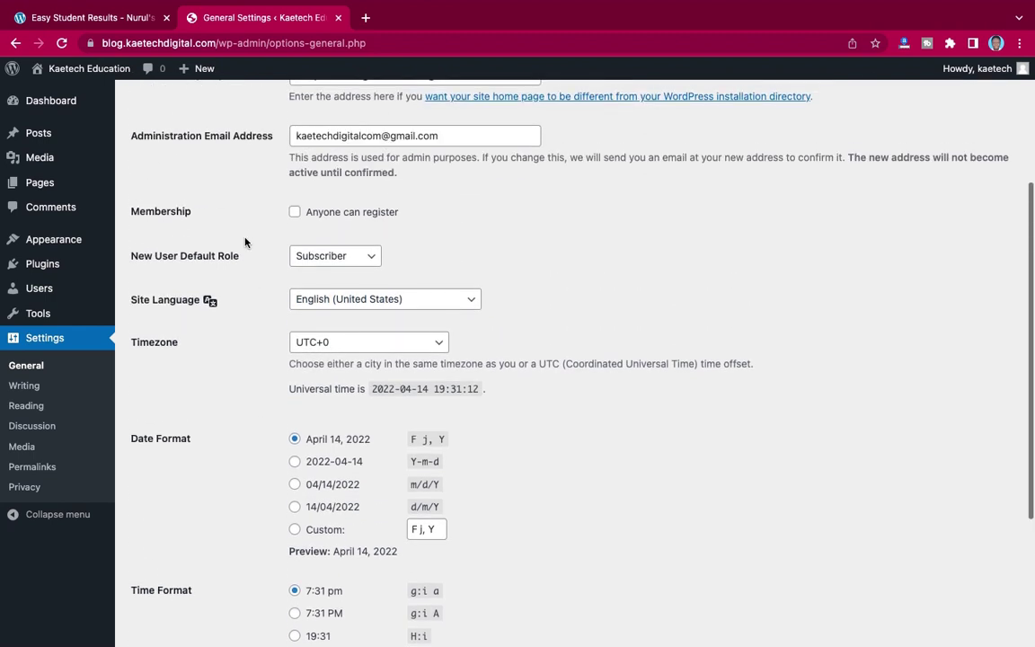
{"action": "left_click", "coordinate": [296, 216]}
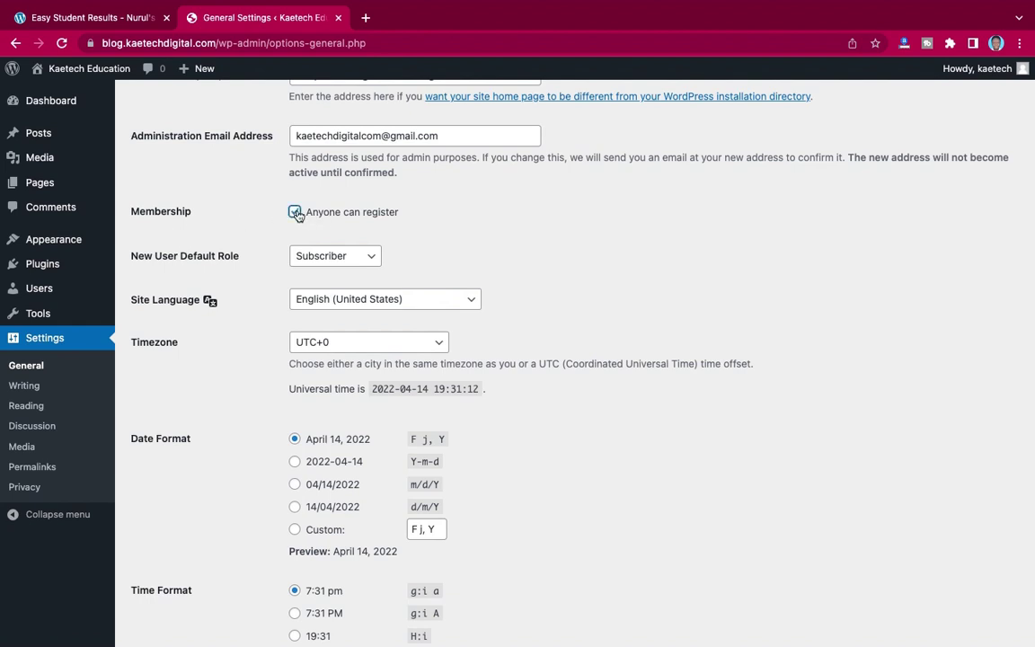
{"action": "left_click", "coordinate": [368, 257]}
{"action": "left_click", "coordinate": [364, 258]}
{"action": "left_click", "coordinate": [339, 256]}
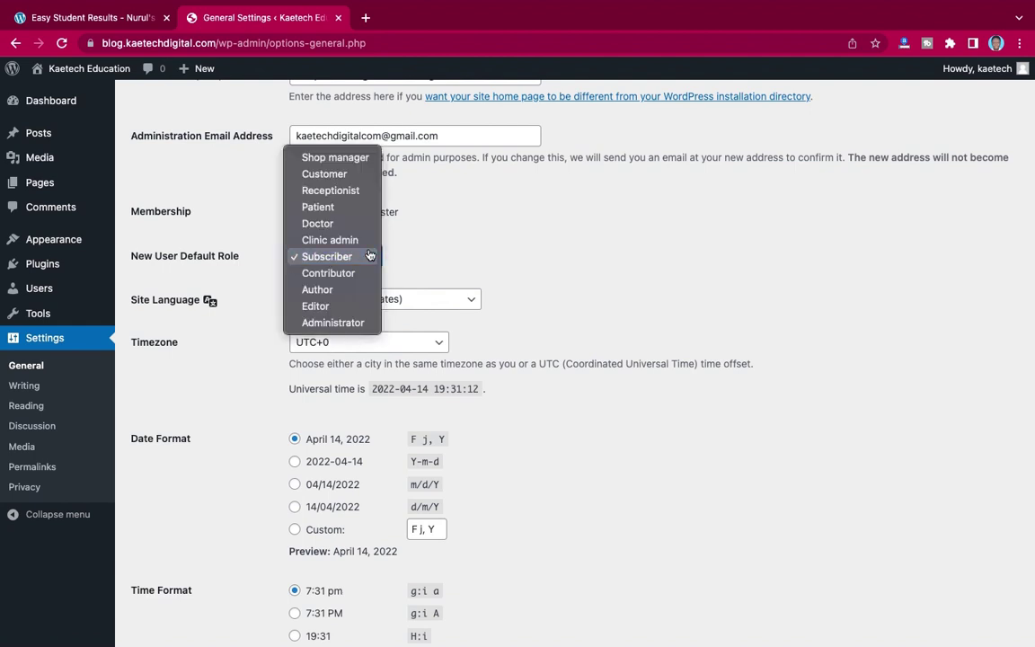
{"action": "left_click", "coordinate": [399, 258]}
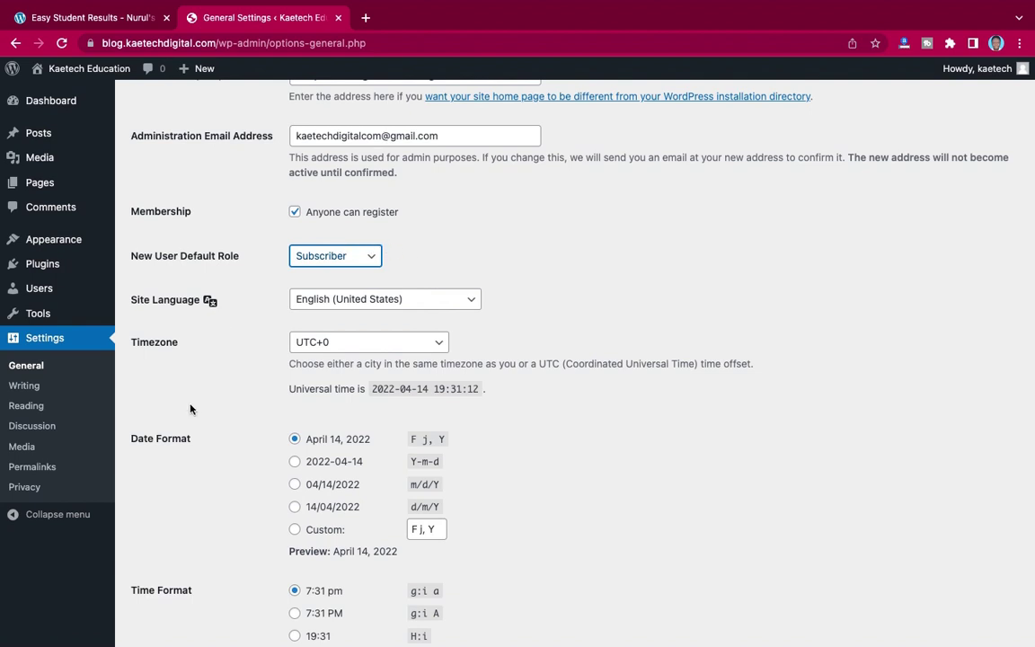
{"action": "scroll", "coordinate": [207, 396], "scroll_direction": "down", "scroll_amount": 5}
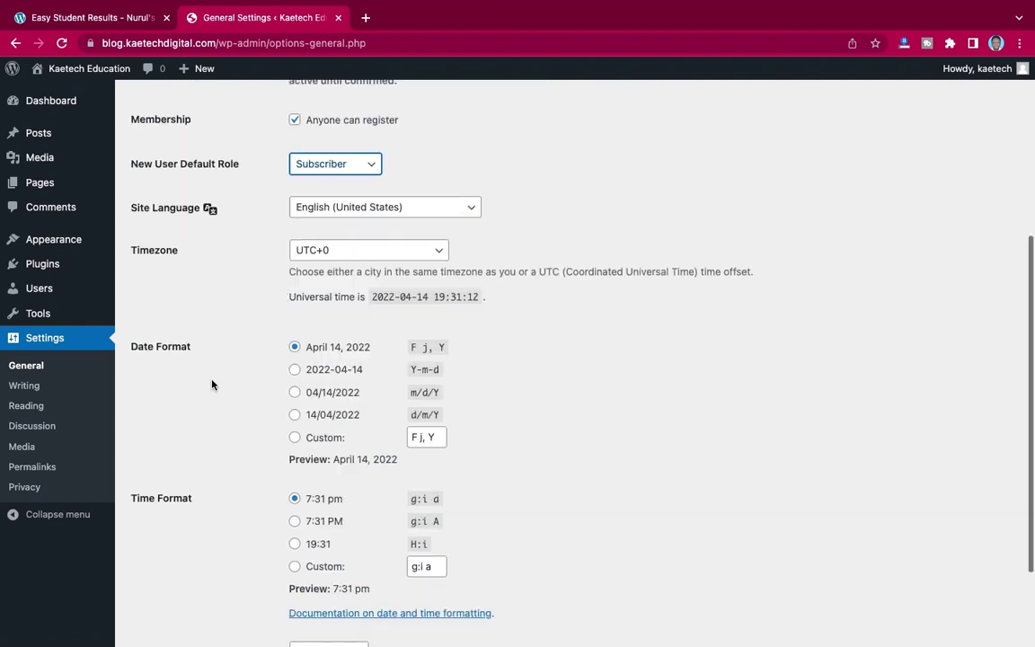
{"action": "left_click", "coordinate": [167, 572]}
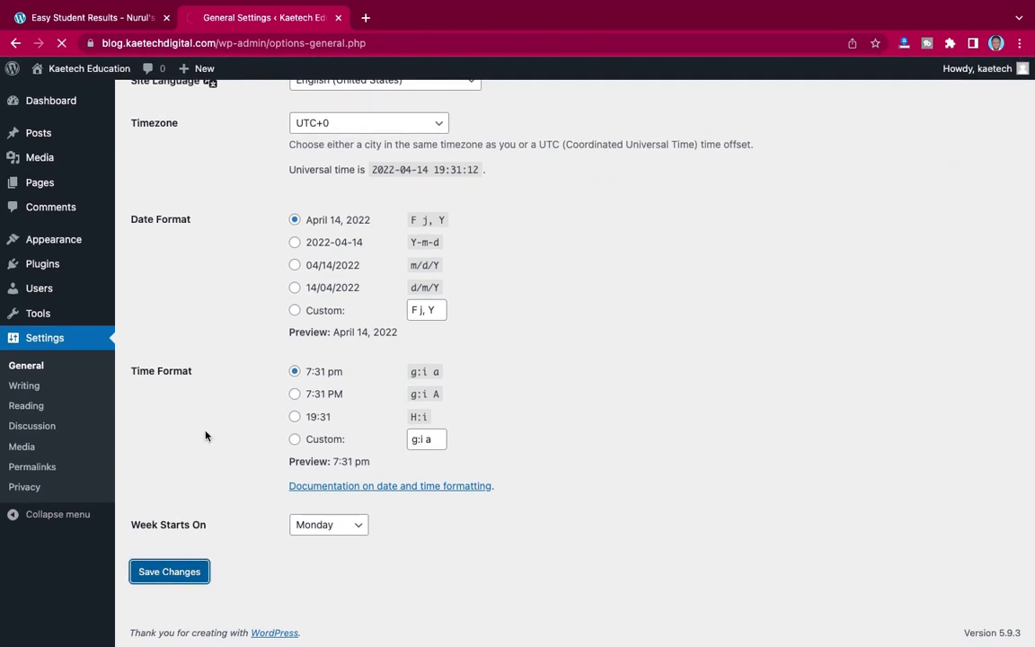
- Set the site timezone to Accra and save the changes
{"action": "scroll", "coordinate": [205, 436], "scroll_direction": "down", "scroll_amount": 7}
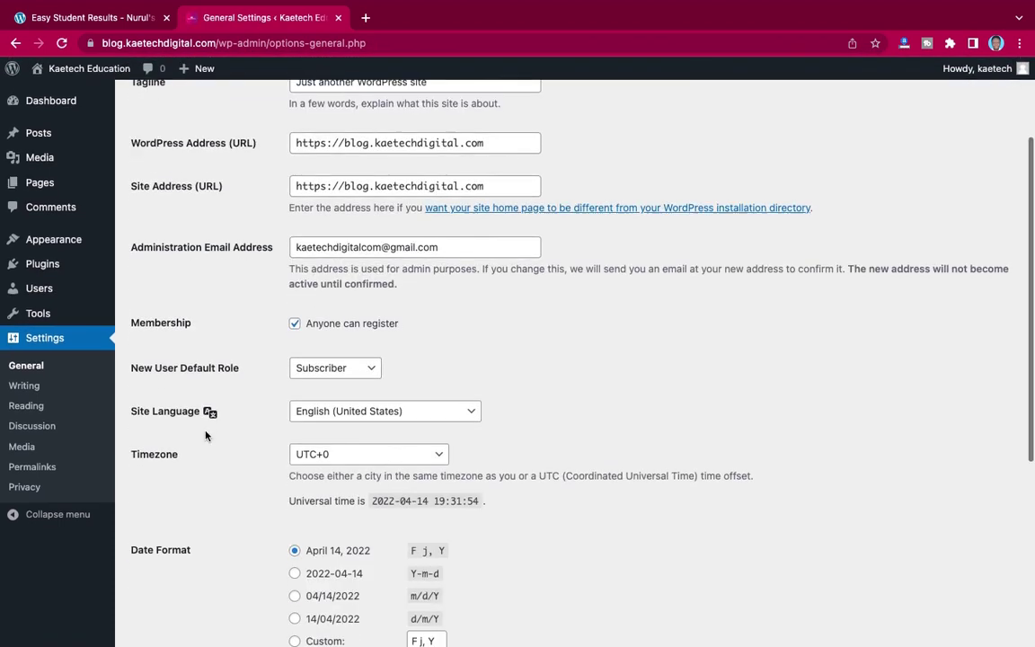
{"action": "scroll", "coordinate": [204, 436], "scroll_direction": "up", "scroll_amount": 1}
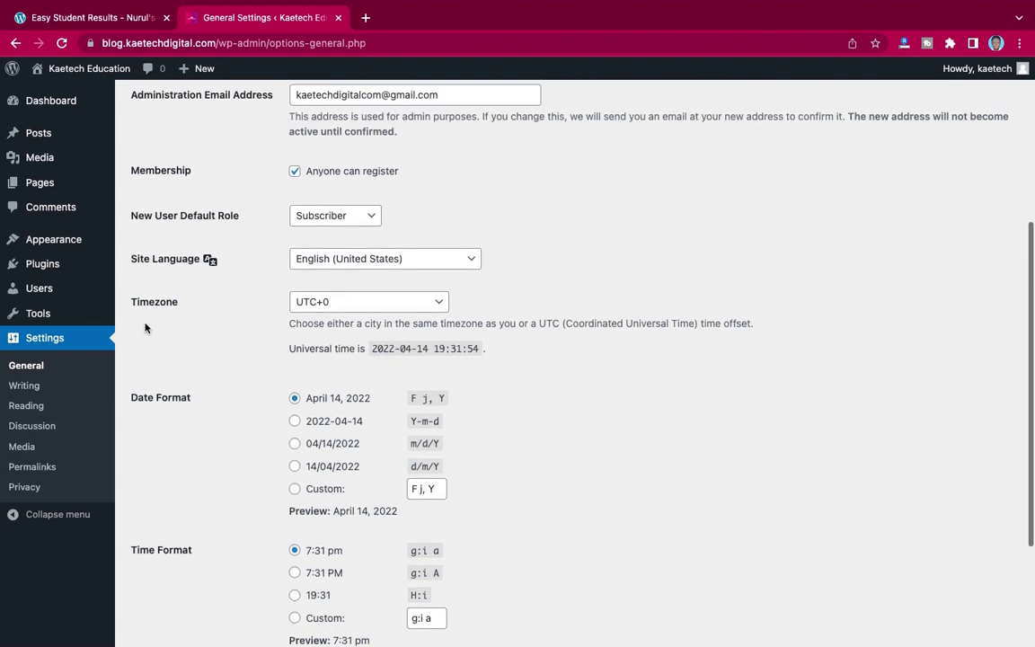
{"action": "left_click", "coordinate": [372, 302]}
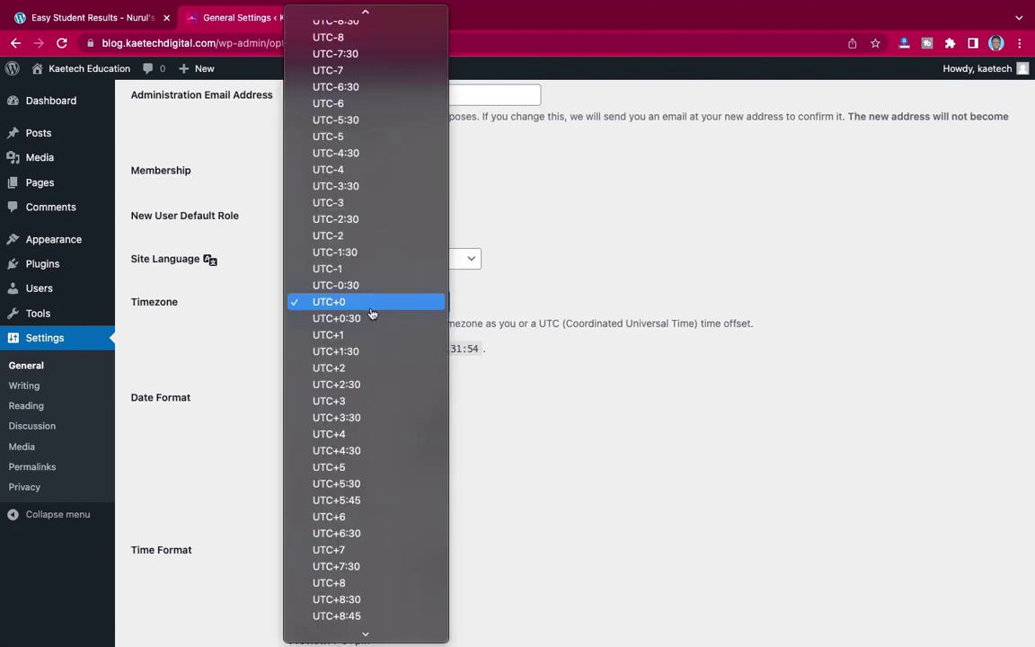
{"action": "key", "text": "a"}
{"action": "key", "text": "c"}
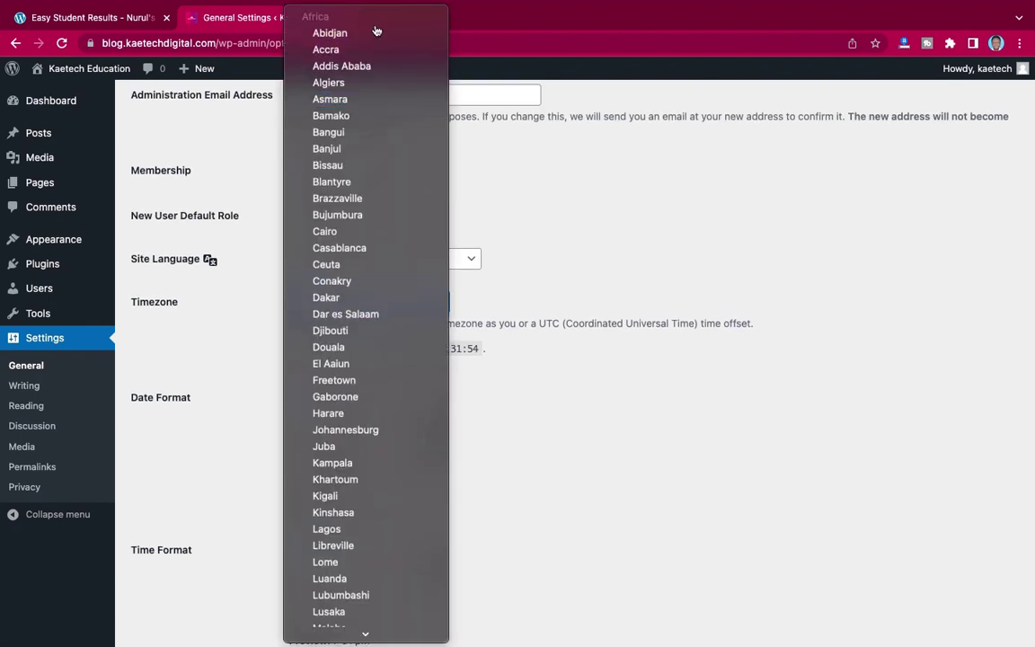
{"action": "left_click", "coordinate": [365, 50]}
{"action": "scroll", "coordinate": [284, 335], "scroll_direction": "down", "scroll_amount": 1}
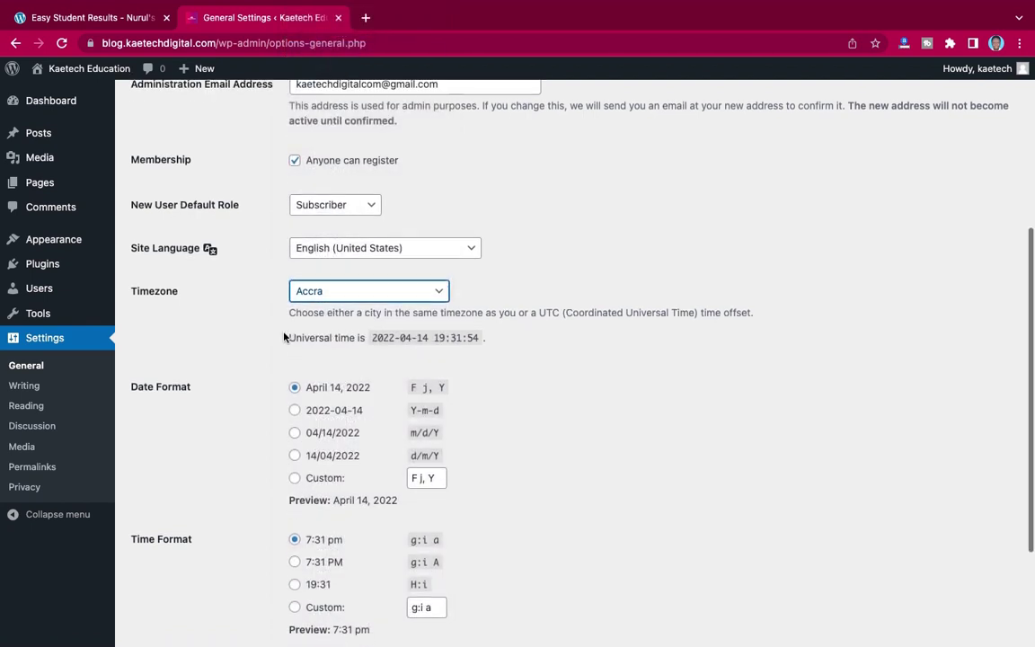
{"action": "scroll", "coordinate": [284, 335], "scroll_direction": "down", "scroll_amount": 5}
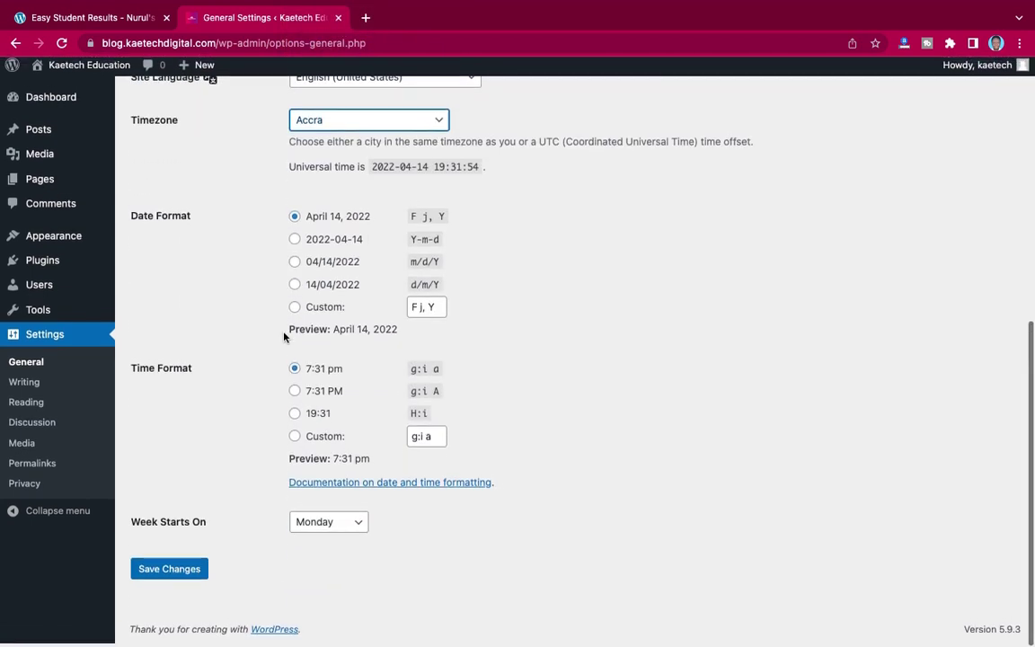
{"action": "left_click", "coordinate": [192, 574]}
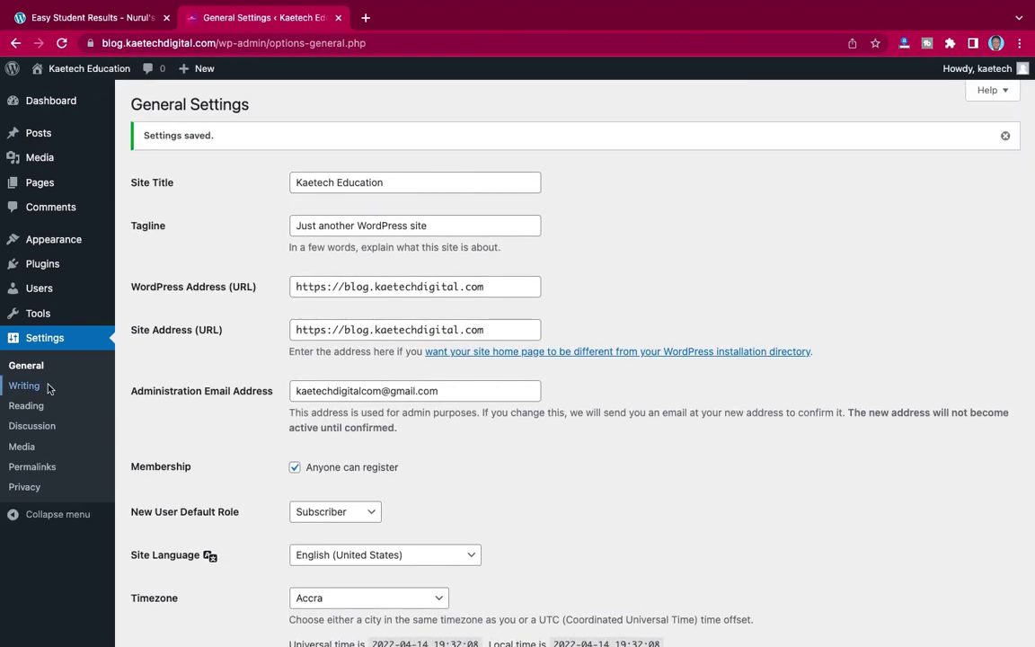
{"action": "left_click", "coordinate": [25, 467]}
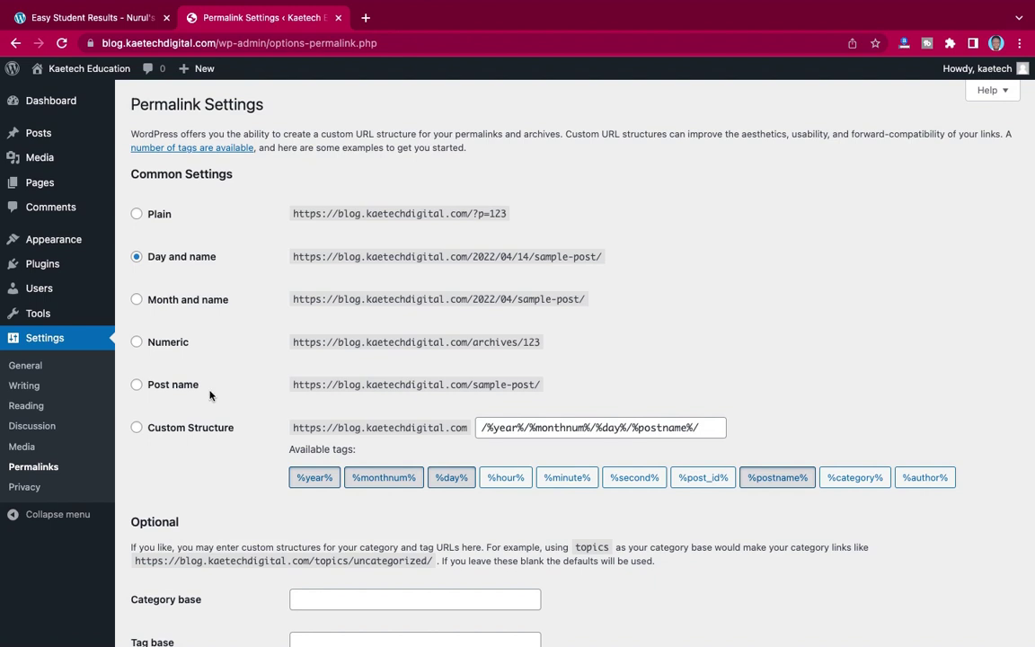
- Switch permalinks to the Post name structure (/%postname%/) and save
{"action": "left_click", "coordinate": [136, 386]}
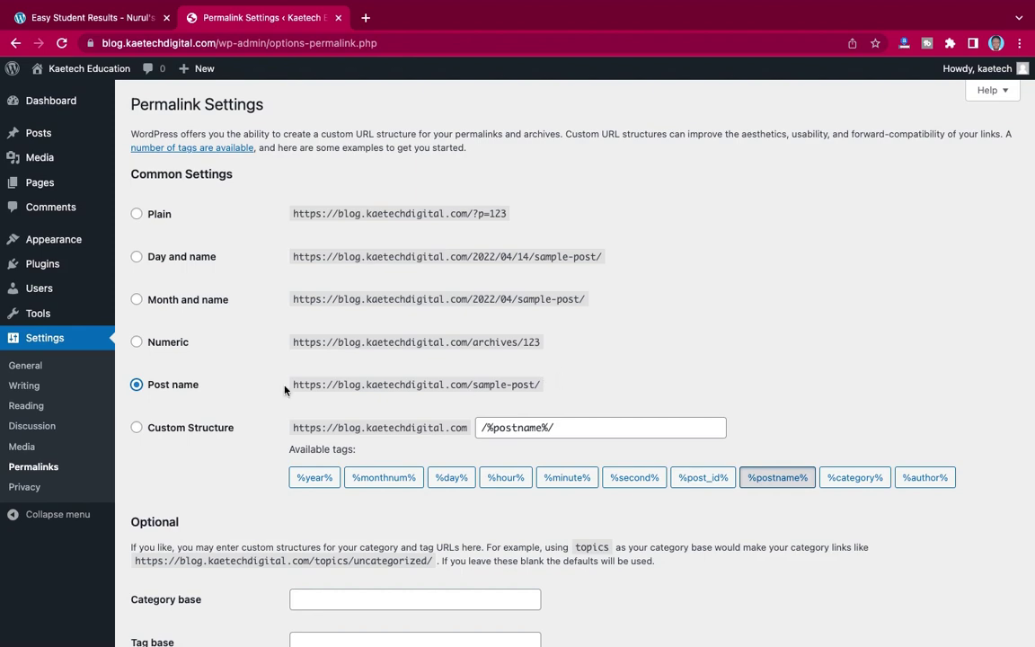
{"action": "scroll", "coordinate": [284, 389], "scroll_direction": "down", "scroll_amount": 3}
{"action": "left_click", "coordinate": [167, 571]}
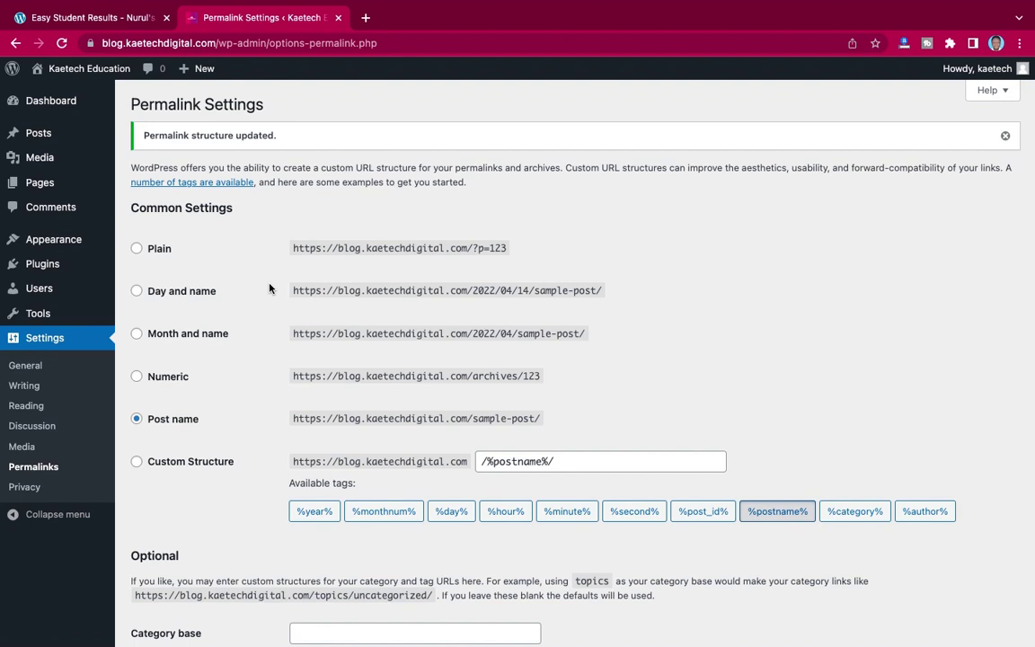
{"action": "mouse_move", "coordinate": [43, 241]}
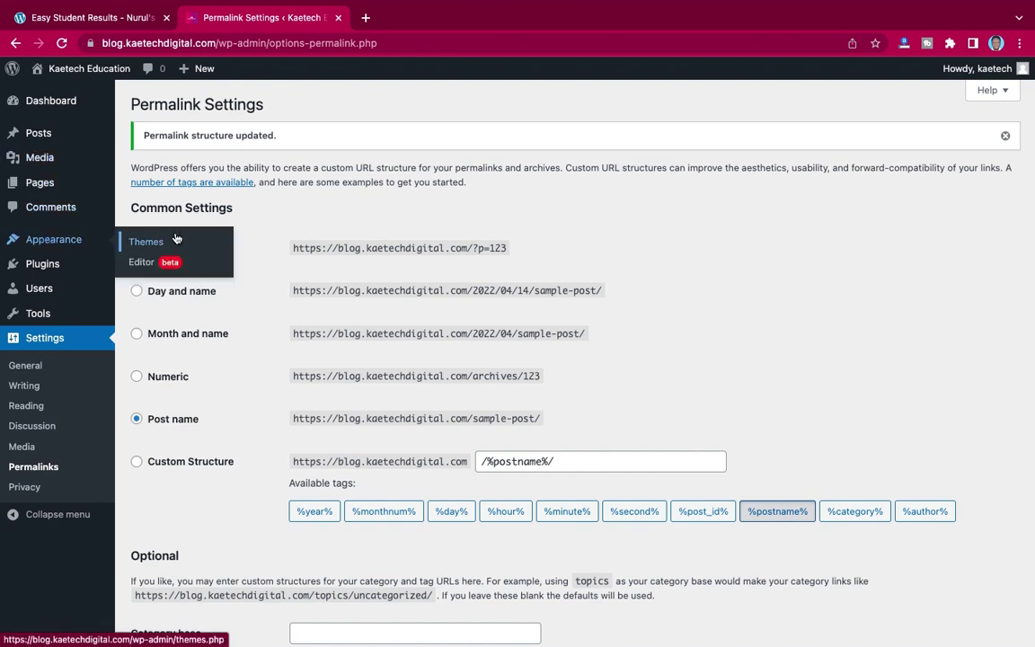
- Open Appearance > Themes and open the public site in a new tab
{"action": "left_click", "coordinate": [146, 243]}
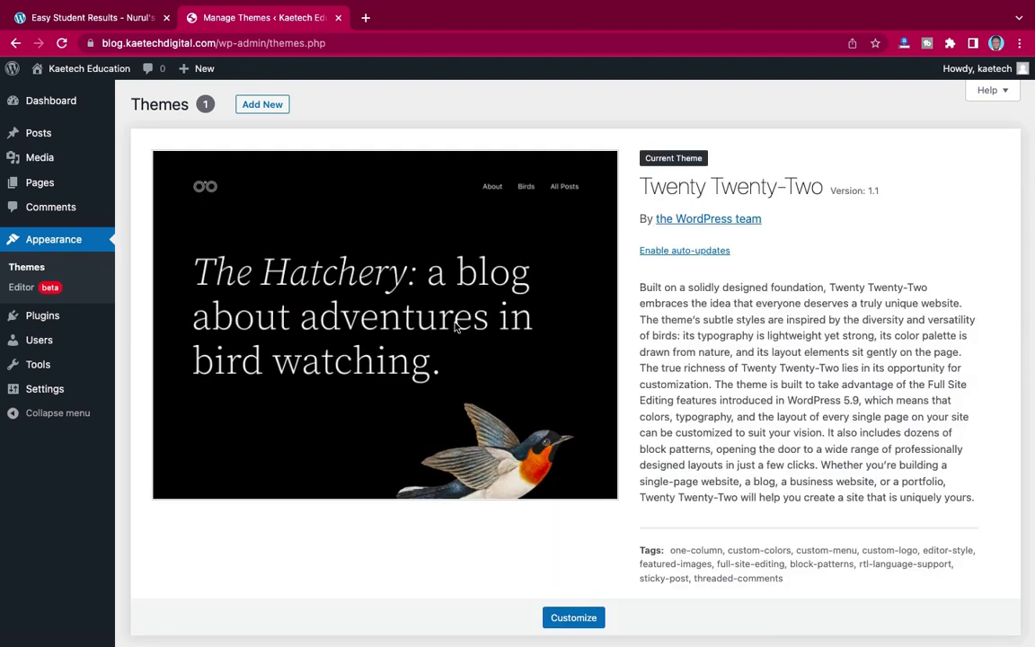
{"action": "mouse_move", "coordinate": [61, 70]}
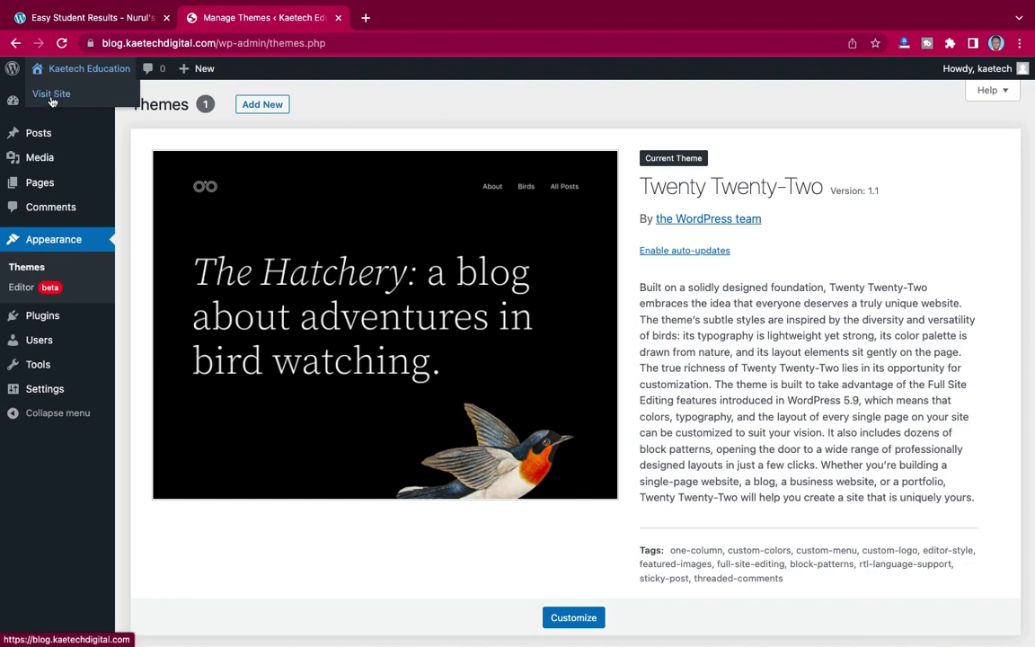
{"action": "right_click", "coordinate": [51, 100]}
{"action": "left_click", "coordinate": [90, 104]}
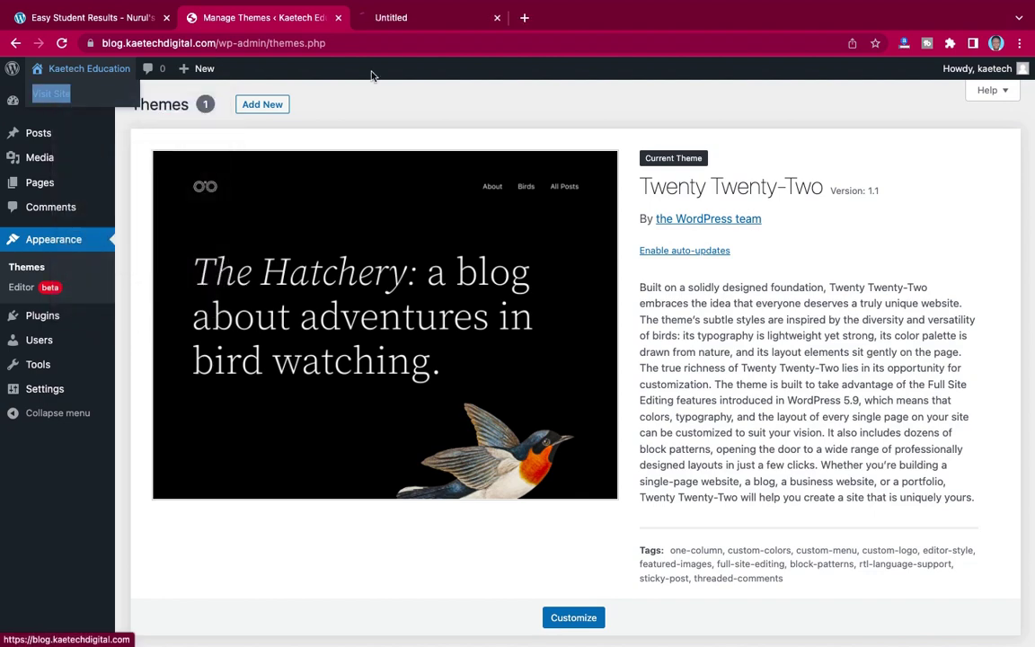
- Scroll through the blog's front page, then close that tab
{"action": "left_click", "coordinate": [421, 18]}
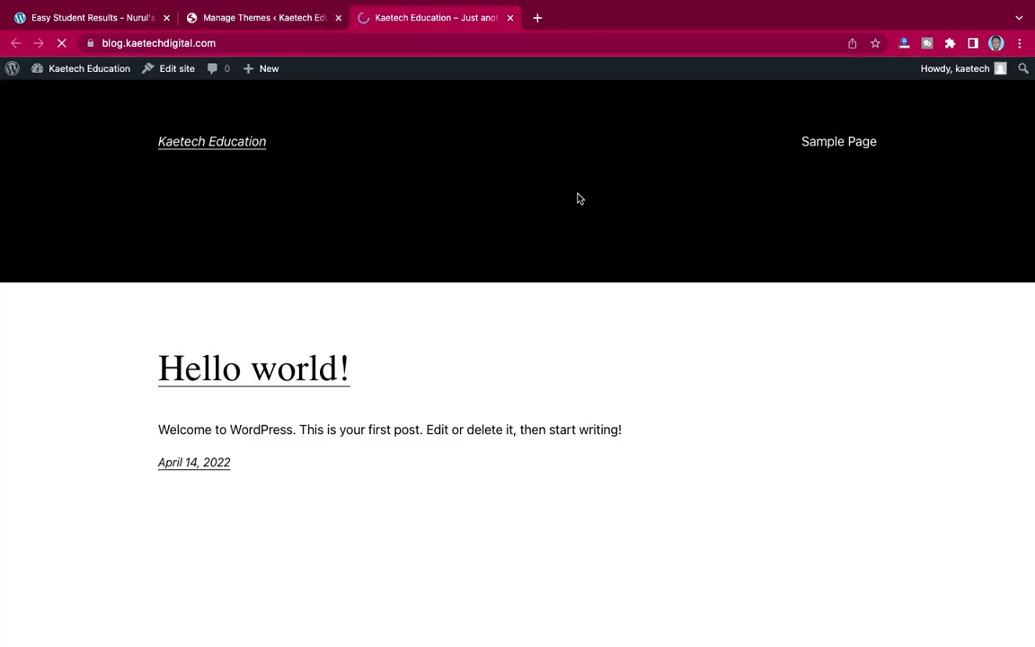
{"action": "scroll", "coordinate": [582, 203], "scroll_direction": "down", "scroll_amount": 5}
{"action": "scroll", "coordinate": [583, 203], "scroll_direction": "up", "scroll_amount": 5}
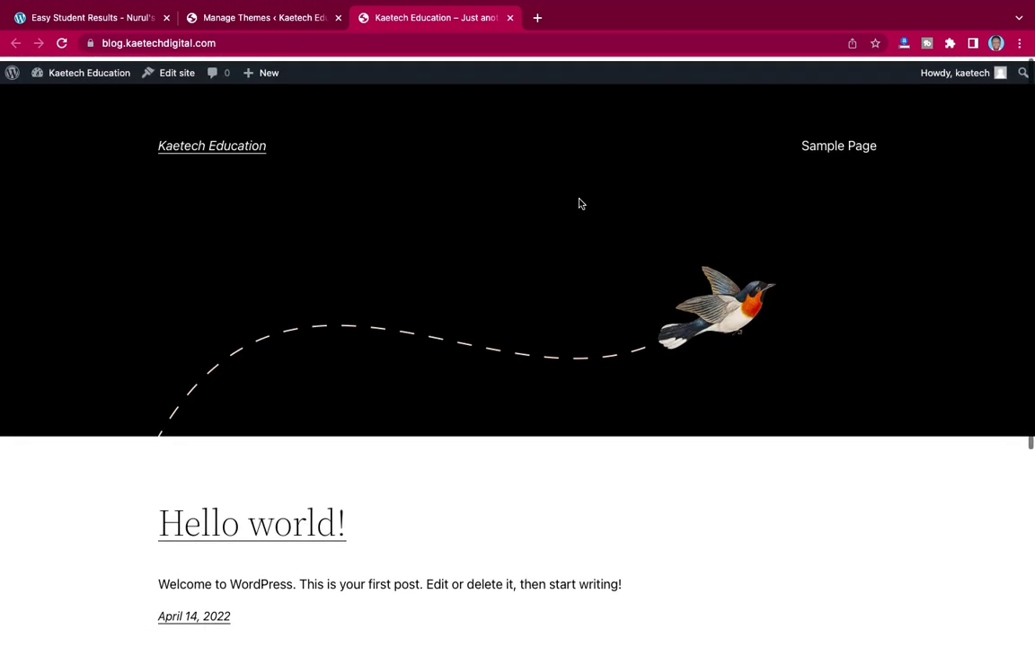
{"action": "scroll", "coordinate": [609, 379], "scroll_direction": "down", "scroll_amount": 7}
{"action": "scroll", "coordinate": [608, 380], "scroll_direction": "up", "scroll_amount": 7}
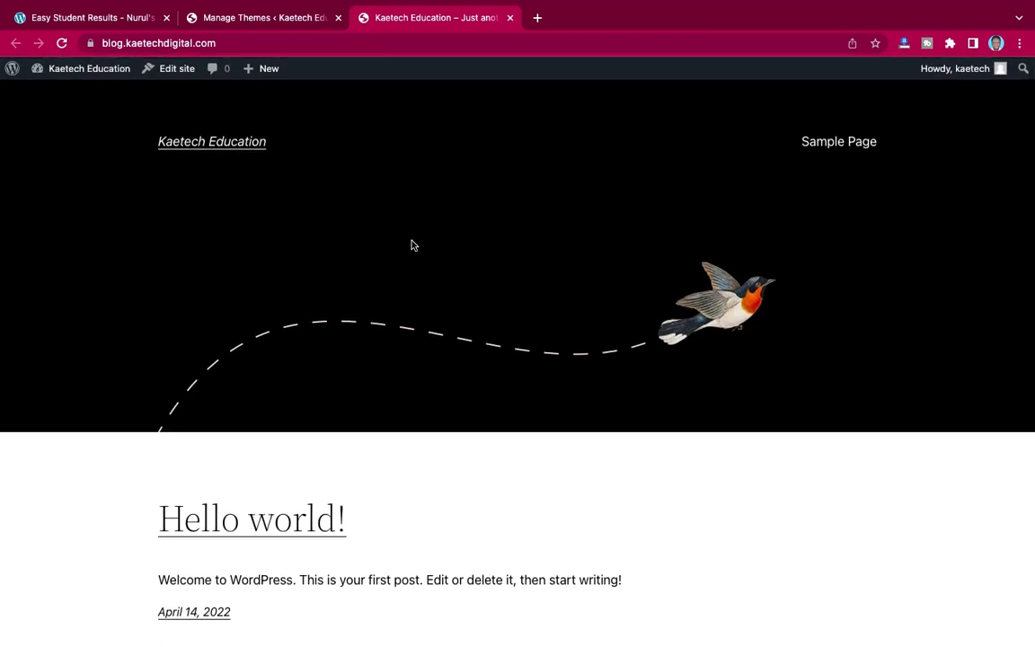
{"action": "left_click", "coordinate": [510, 18]}
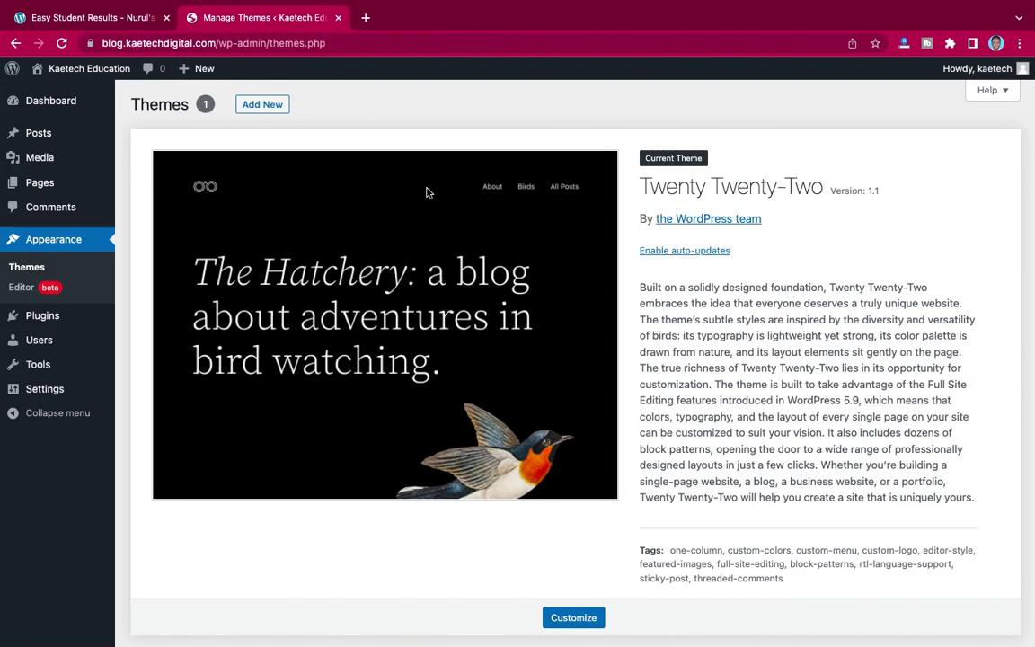
- Open Add New on the Themes page to browse popular installable themes
{"action": "left_click", "coordinate": [270, 105]}
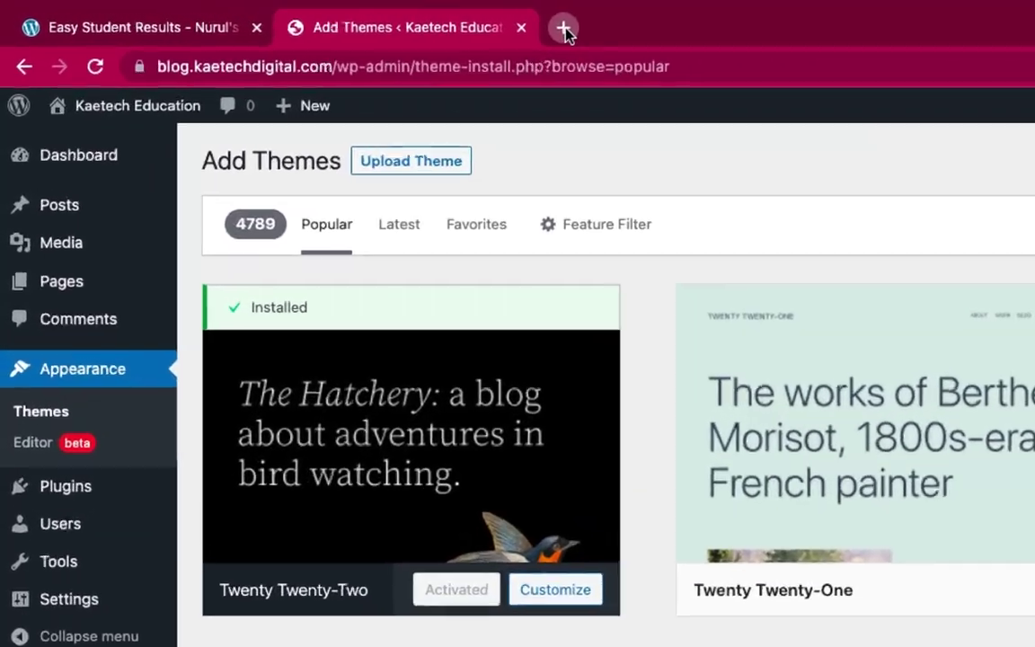
- Load the pasted Rishi Theme URL in a new tab and accept all cookies
{"action": "left_click", "coordinate": [393, 20]}
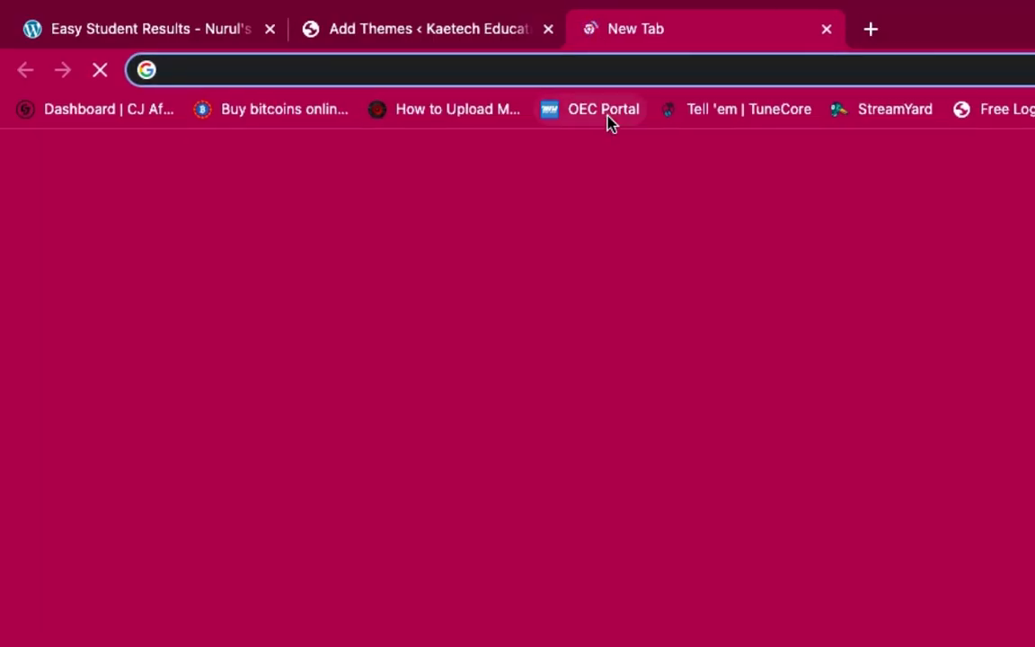
{"action": "type", "text": "https://kaetechdigital.com/rishitheme"}
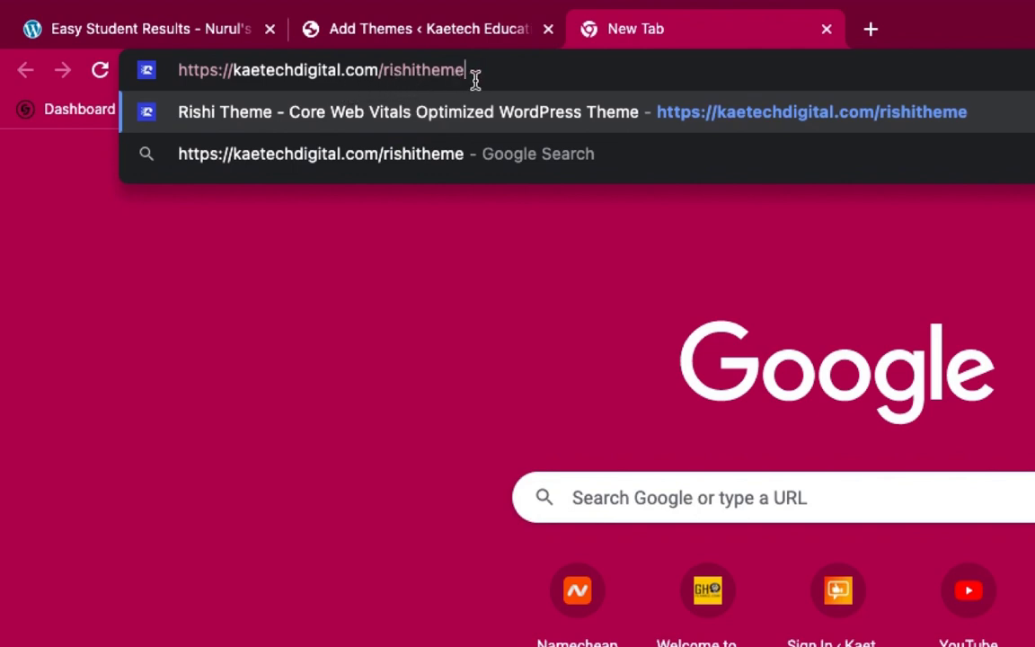
{"action": "key", "text": "Return"}
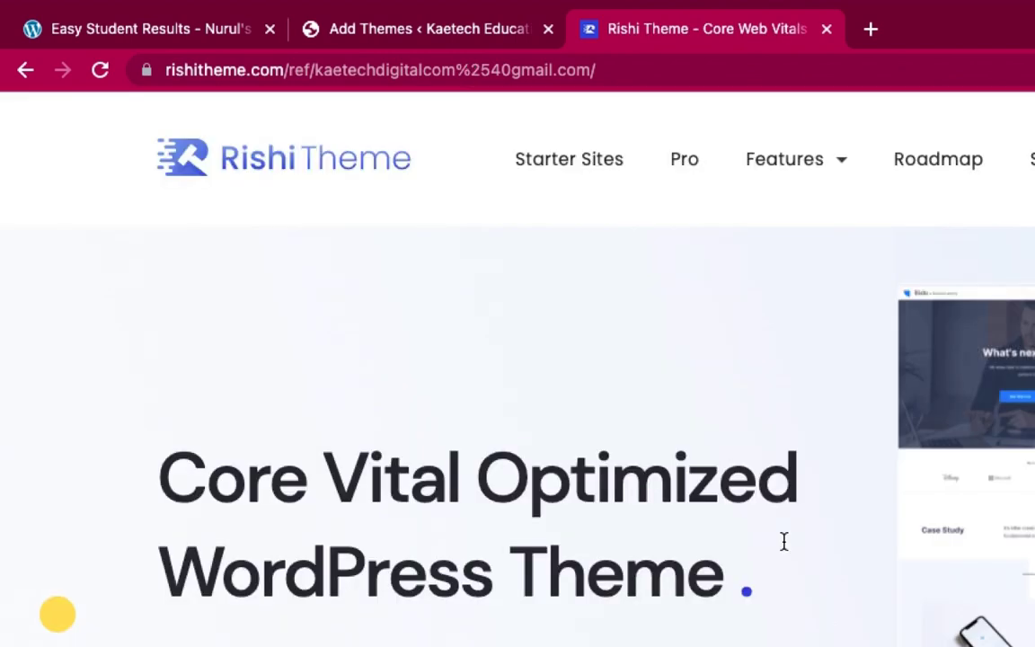
{"action": "scroll", "coordinate": [784, 540], "scroll_direction": "down", "scroll_amount": 6}
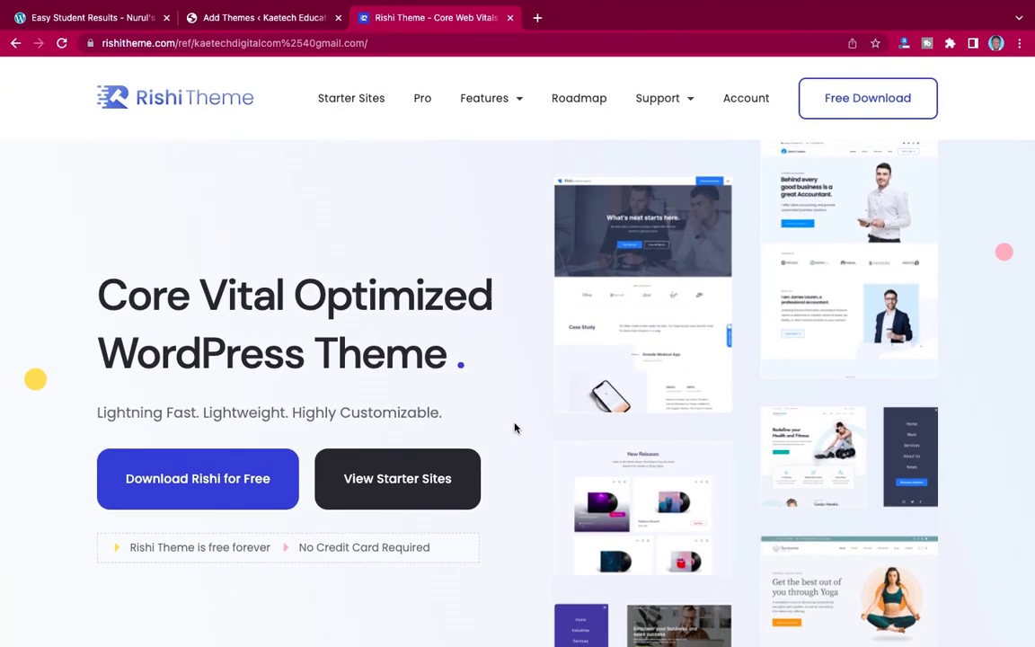
{"action": "scroll", "coordinate": [515, 428], "scroll_direction": "down", "scroll_amount": 10}
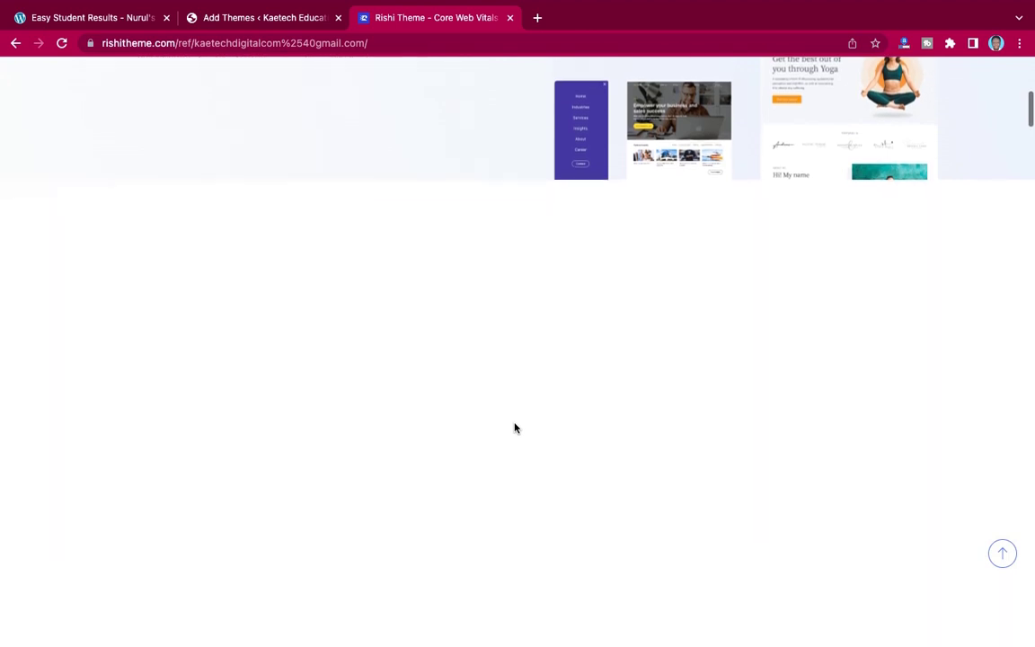
{"action": "scroll", "coordinate": [515, 428], "scroll_direction": "up", "scroll_amount": 3}
{"action": "scroll", "coordinate": [515, 428], "scroll_direction": "down", "scroll_amount": 5}
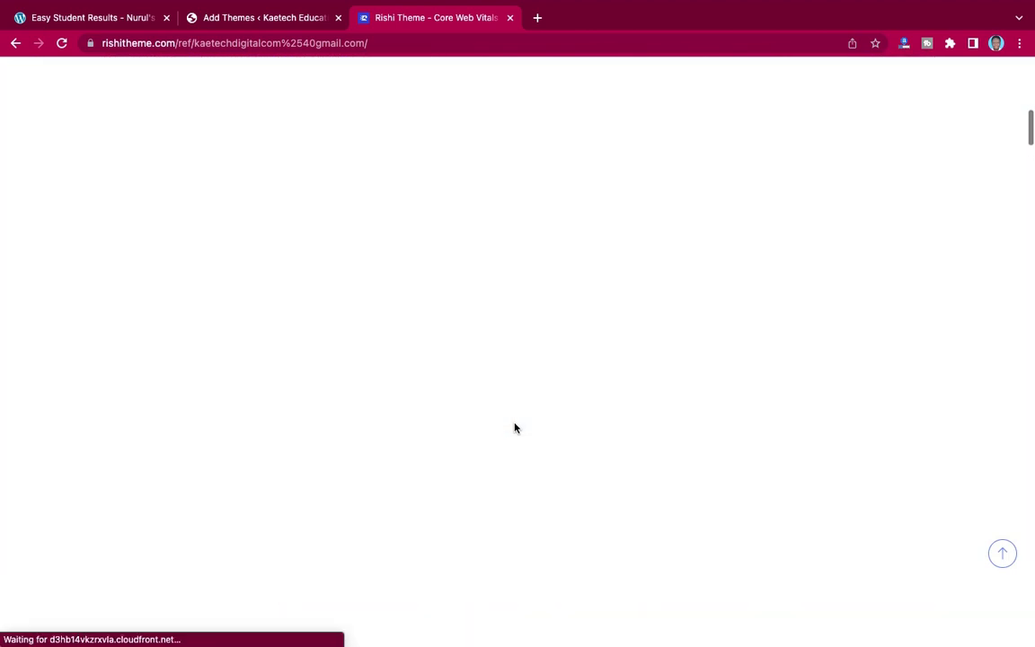
{"action": "scroll", "coordinate": [515, 428], "scroll_direction": "up", "scroll_amount": 6}
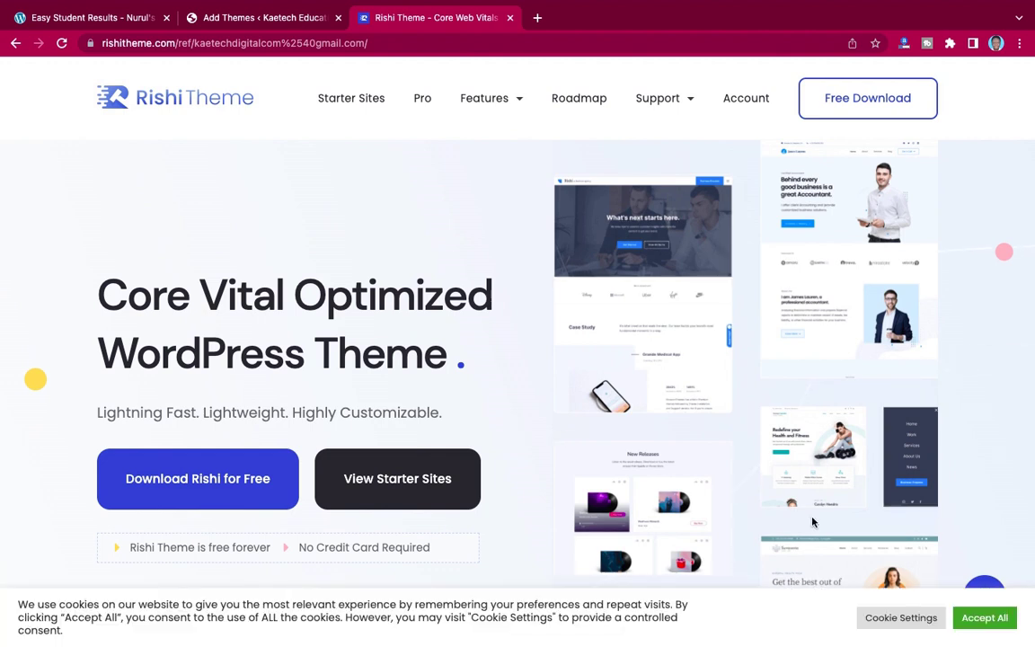
{"action": "left_click", "coordinate": [985, 618]}
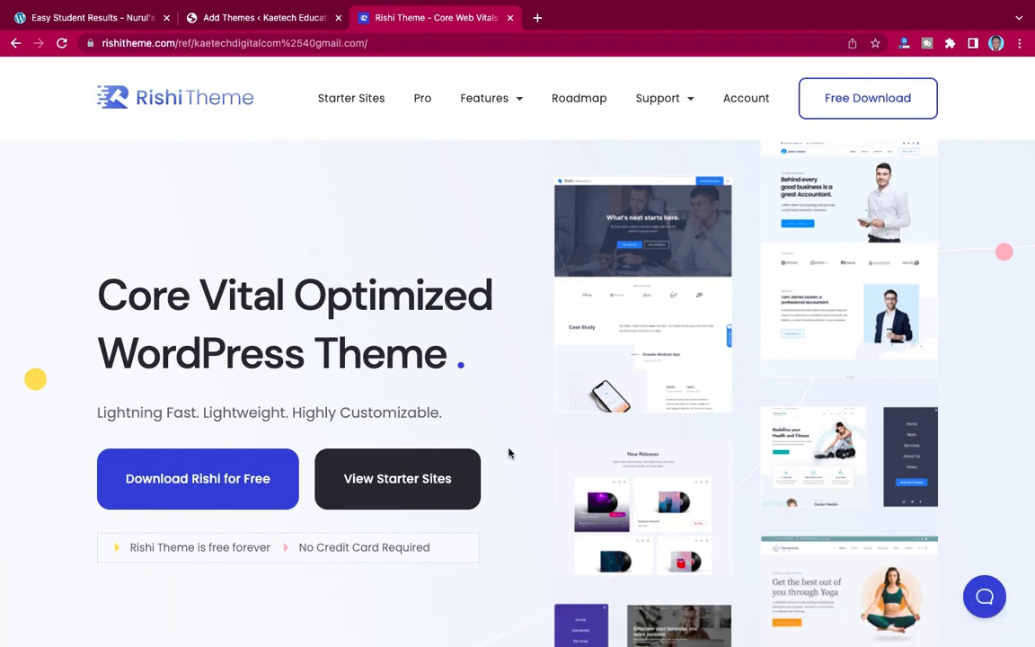
- Scroll the Rishi Theme features, try Free Download, and close the e-mail signup form
{"action": "scroll", "coordinate": [510, 441], "scroll_direction": "down", "scroll_amount": 8}
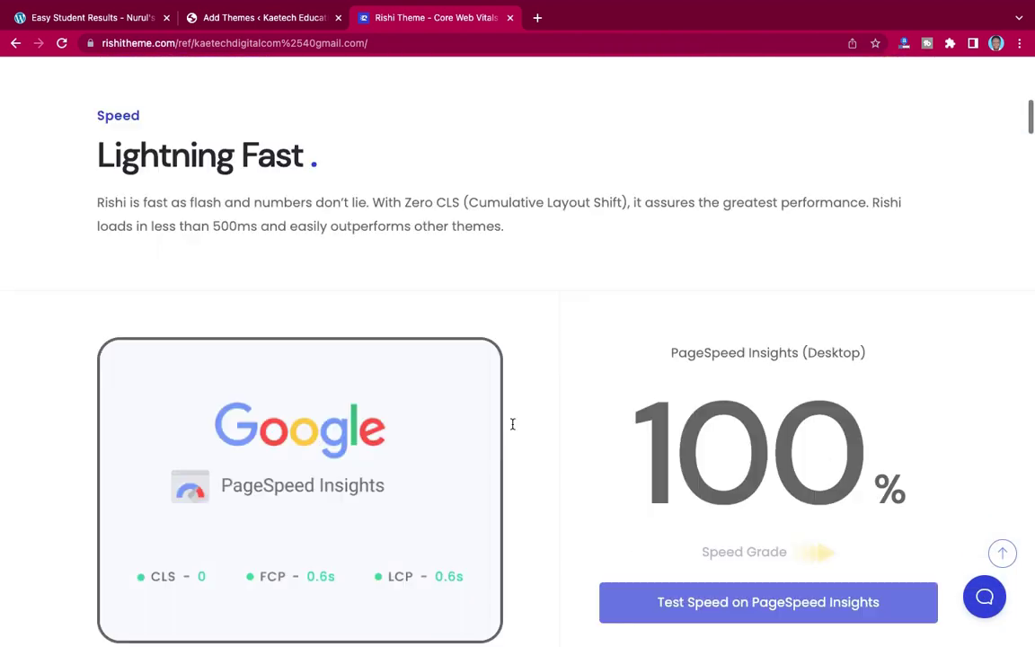
{"action": "scroll", "coordinate": [512, 424], "scroll_direction": "down", "scroll_amount": 10}
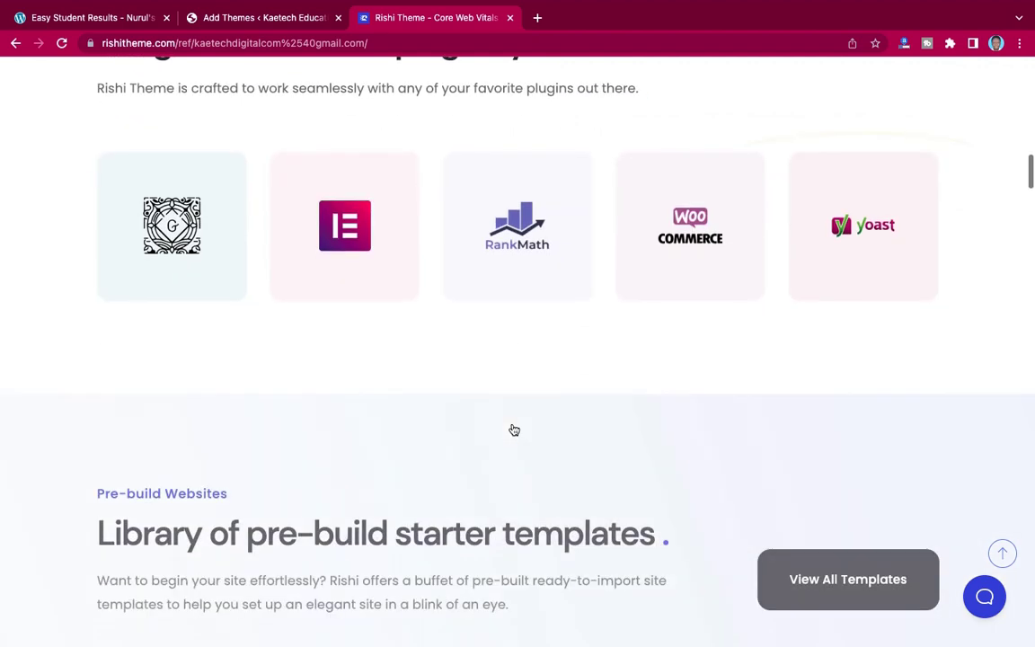
{"action": "scroll", "coordinate": [514, 430], "scroll_direction": "down", "scroll_amount": 10}
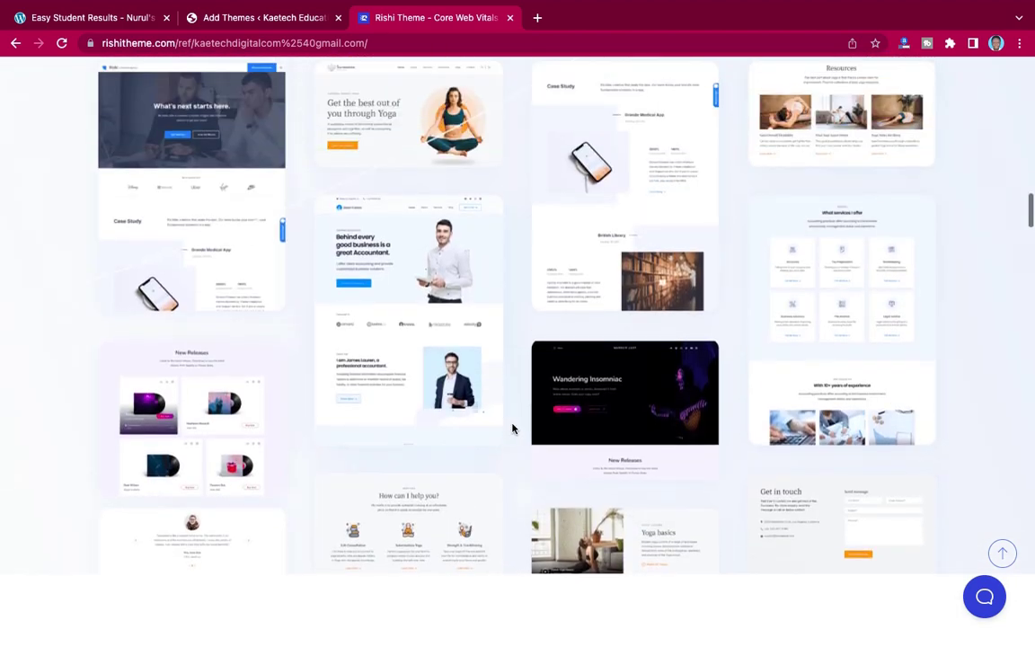
{"action": "scroll", "coordinate": [512, 429], "scroll_direction": "down", "scroll_amount": 6}
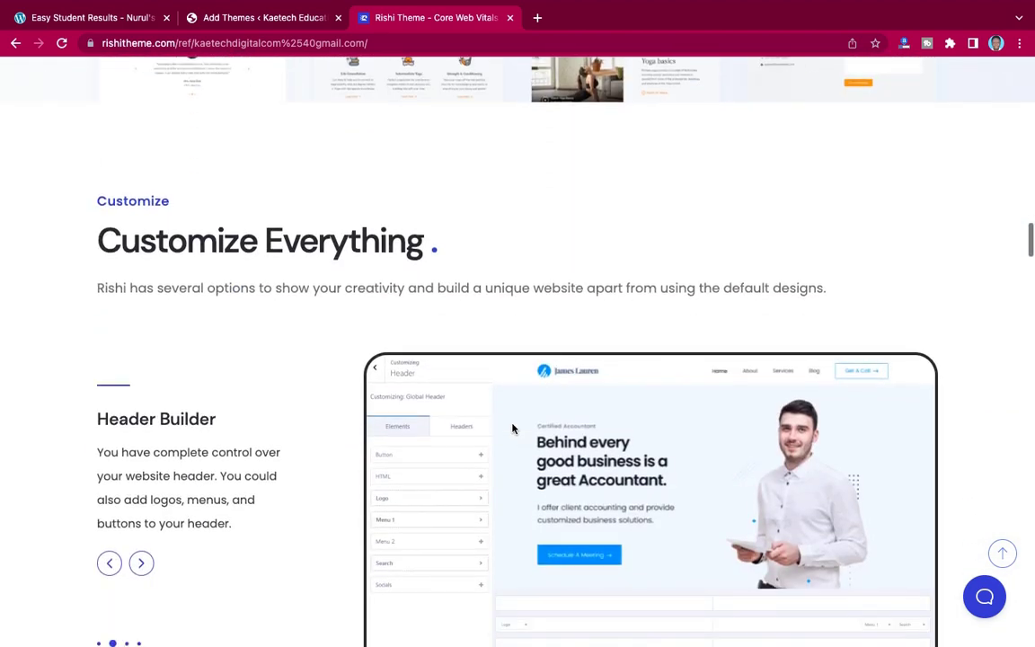
{"action": "scroll", "coordinate": [512, 429], "scroll_direction": "down", "scroll_amount": 4}
{"action": "scroll", "coordinate": [512, 428], "scroll_direction": "up", "scroll_amount": 15}
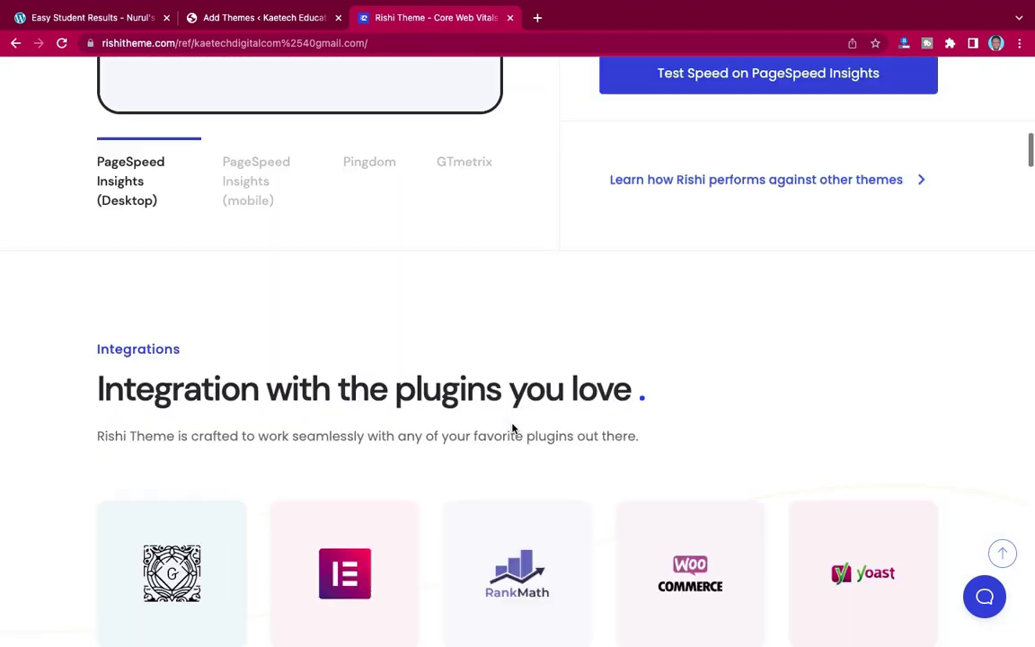
{"action": "scroll", "coordinate": [512, 429], "scroll_direction": "up", "scroll_amount": 10}
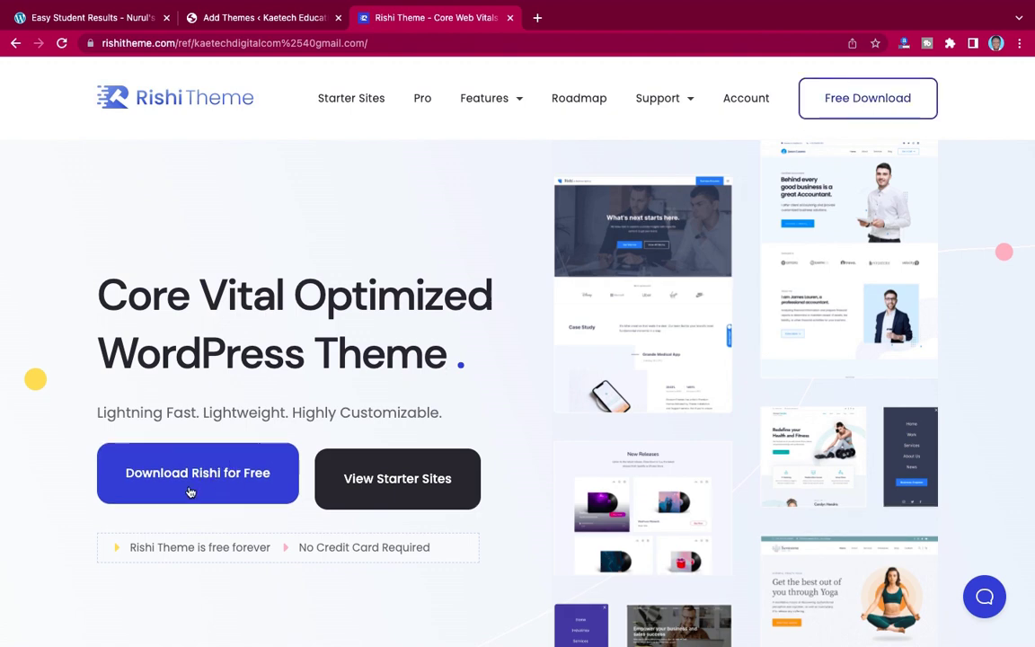
{"action": "left_click", "coordinate": [878, 97]}
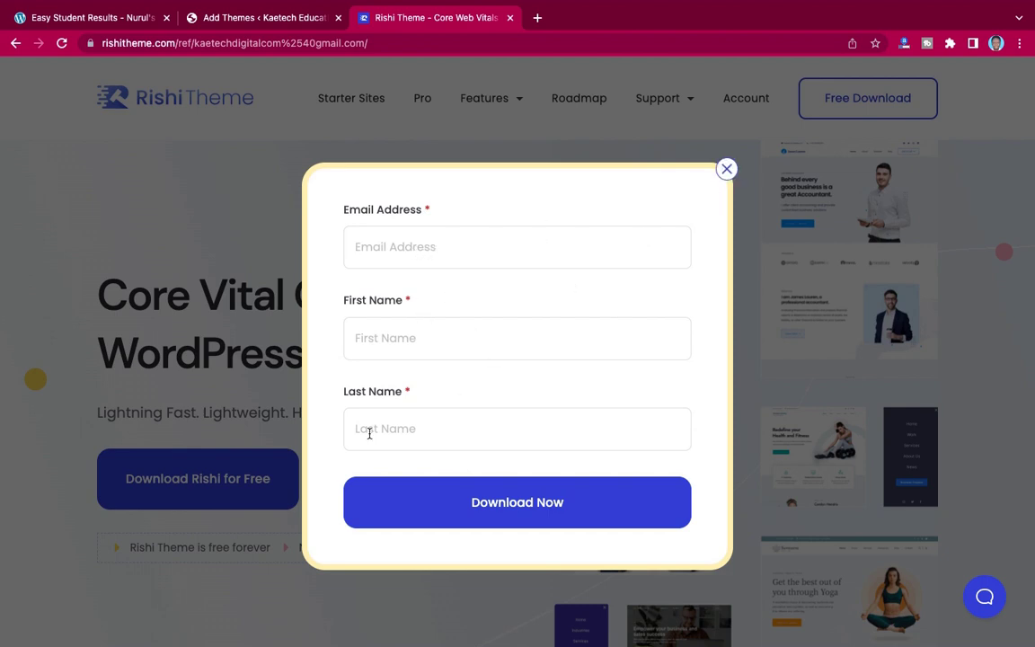
{"action": "left_click", "coordinate": [726, 171]}
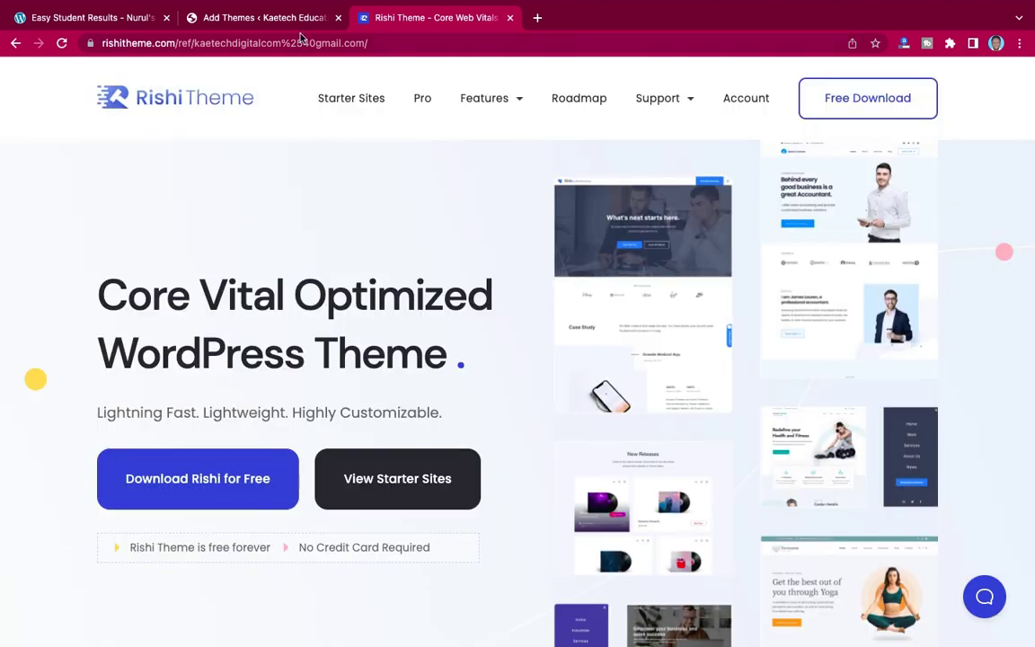
- On the Add Themes page, start a theme zip upload and open the file picker
{"action": "left_click", "coordinate": [257, 18]}
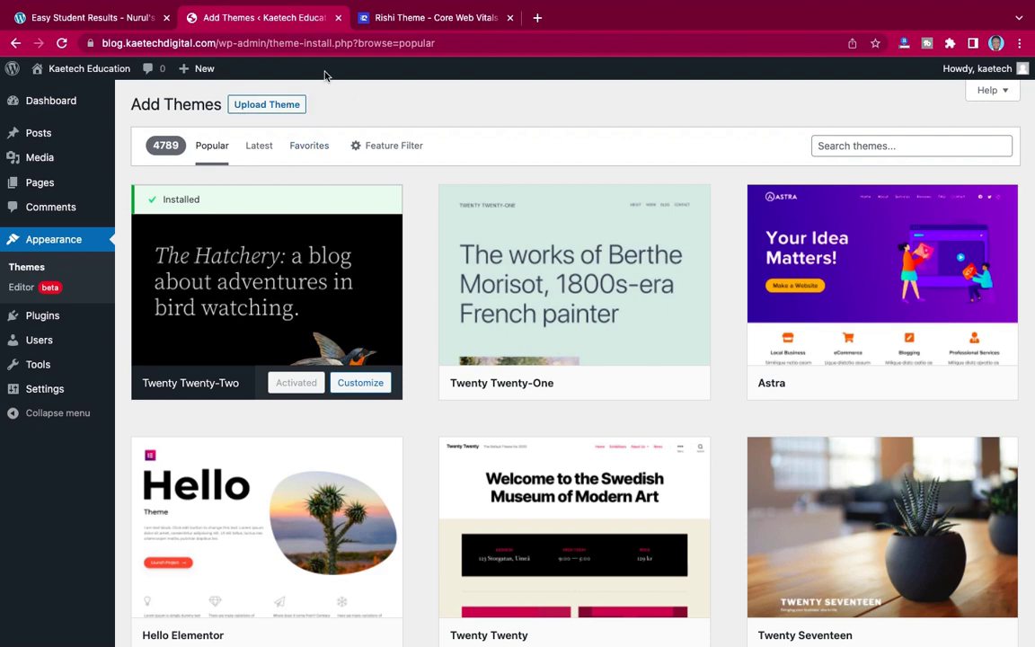
{"action": "left_click", "coordinate": [264, 105]}
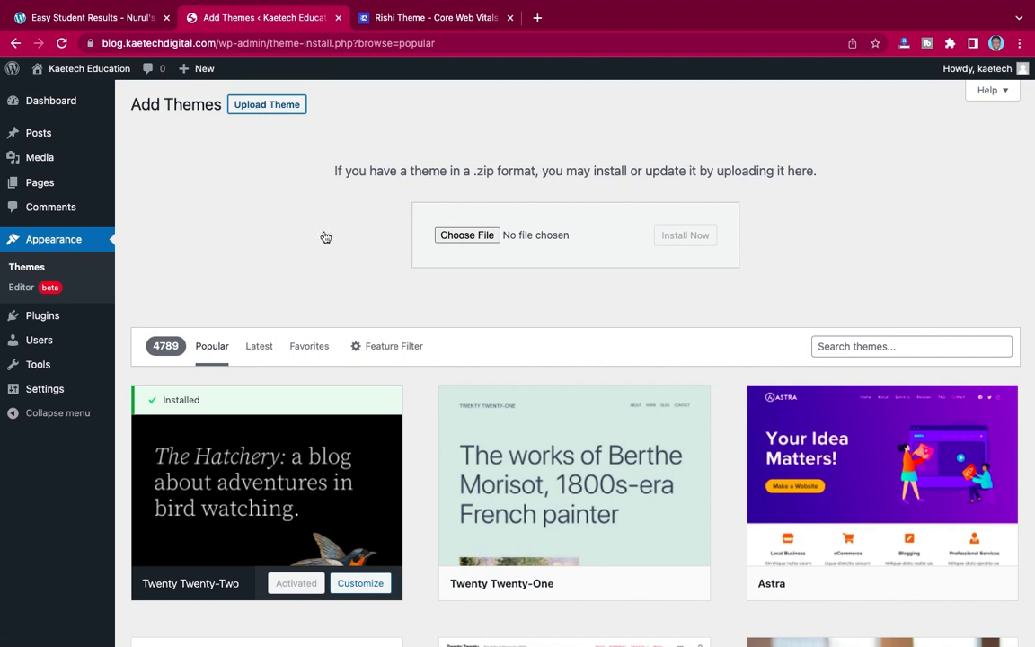
{"action": "left_click", "coordinate": [468, 235]}
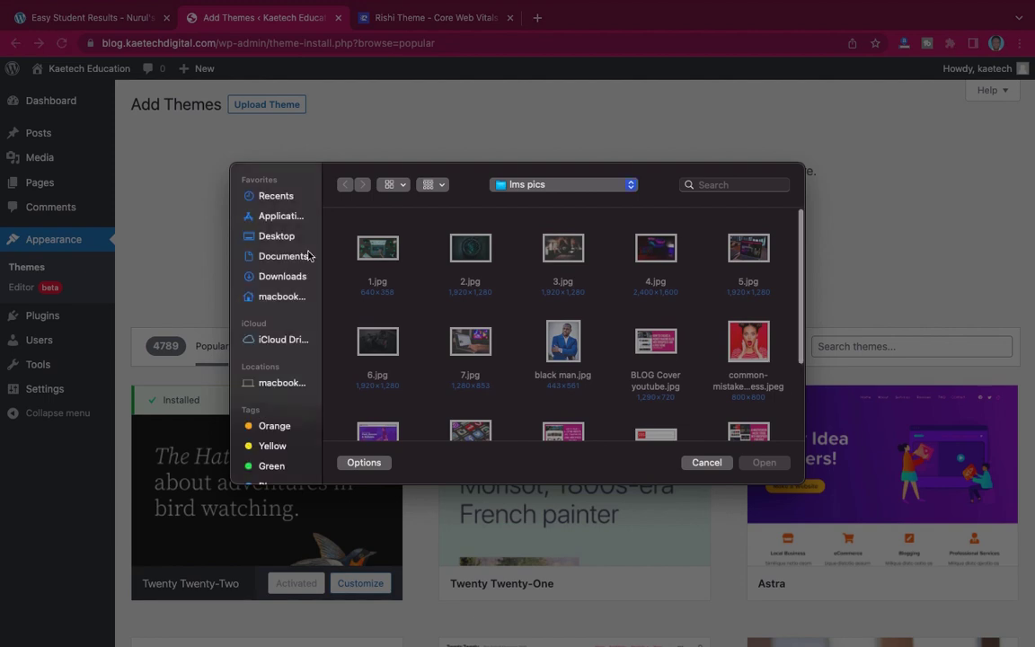
- Pick rishi_1.1.3.zip from Desktop/Tech Blog and install it
{"action": "left_click", "coordinate": [270, 235]}
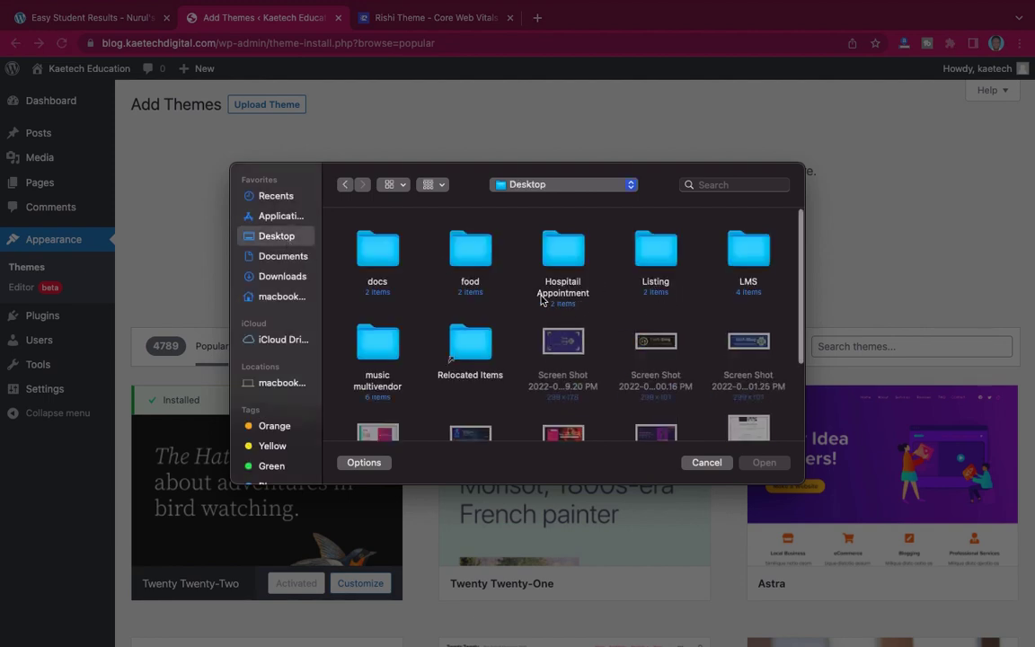
{"action": "double_click", "coordinate": [563, 252]}
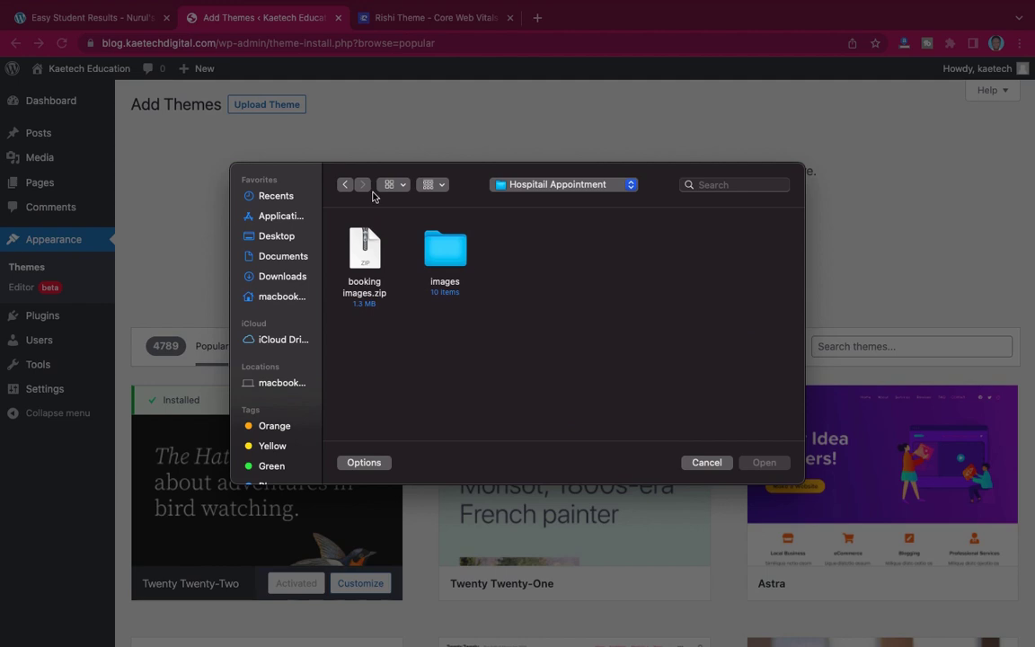
{"action": "left_click", "coordinate": [345, 185]}
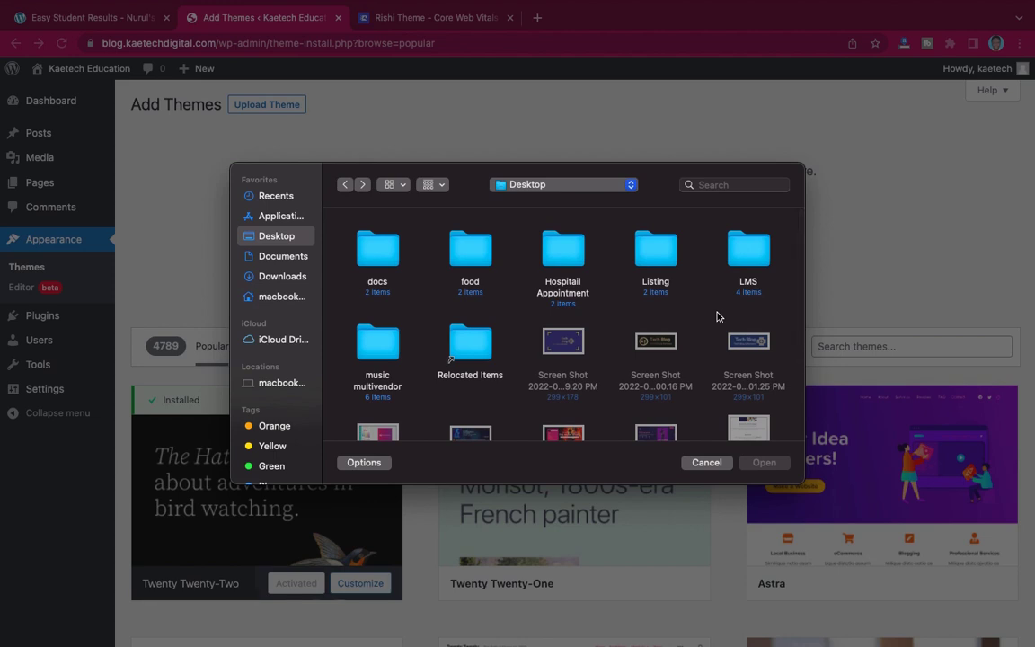
{"action": "scroll", "coordinate": [719, 316], "scroll_direction": "down", "scroll_amount": 3}
{"action": "scroll", "coordinate": [719, 316], "scroll_direction": "down", "scroll_amount": 1}
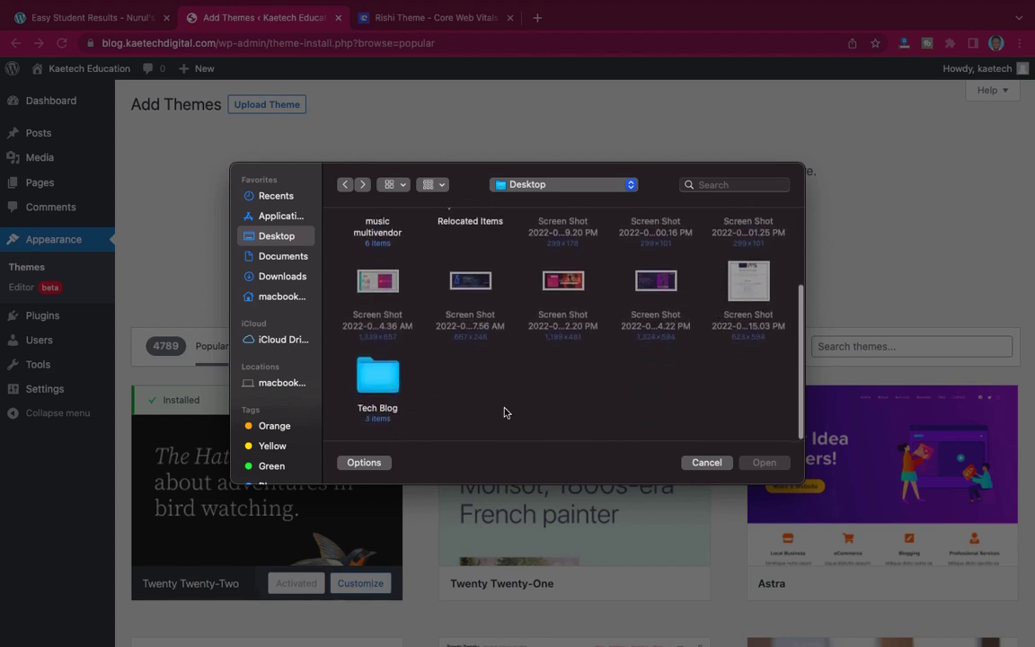
{"action": "double_click", "coordinate": [377, 377]}
{"action": "left_click", "coordinate": [525, 256]}
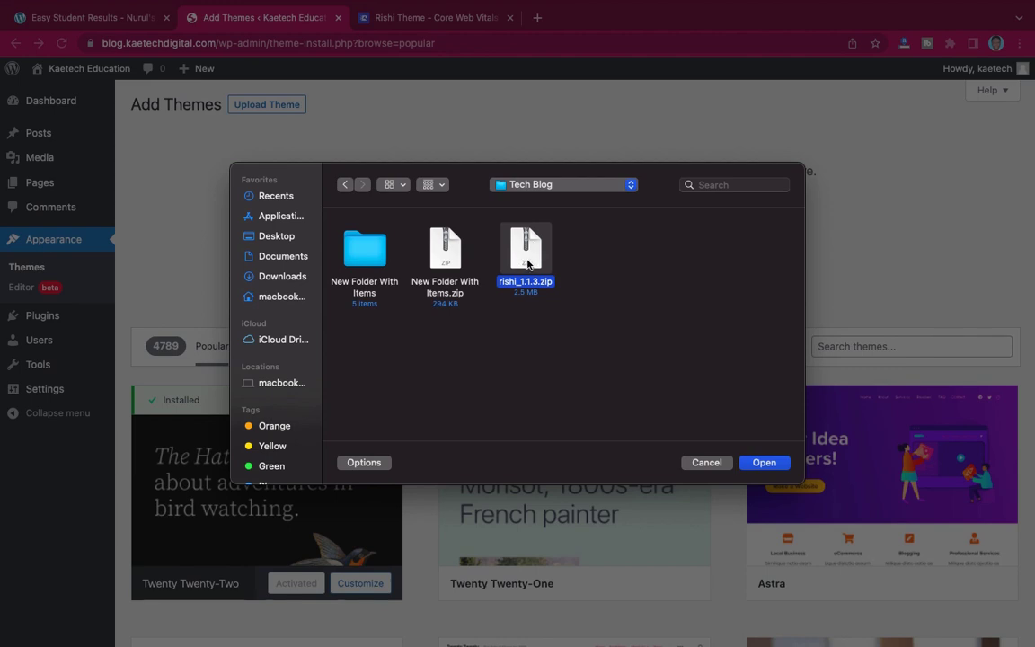
{"action": "left_click", "coordinate": [762, 462]}
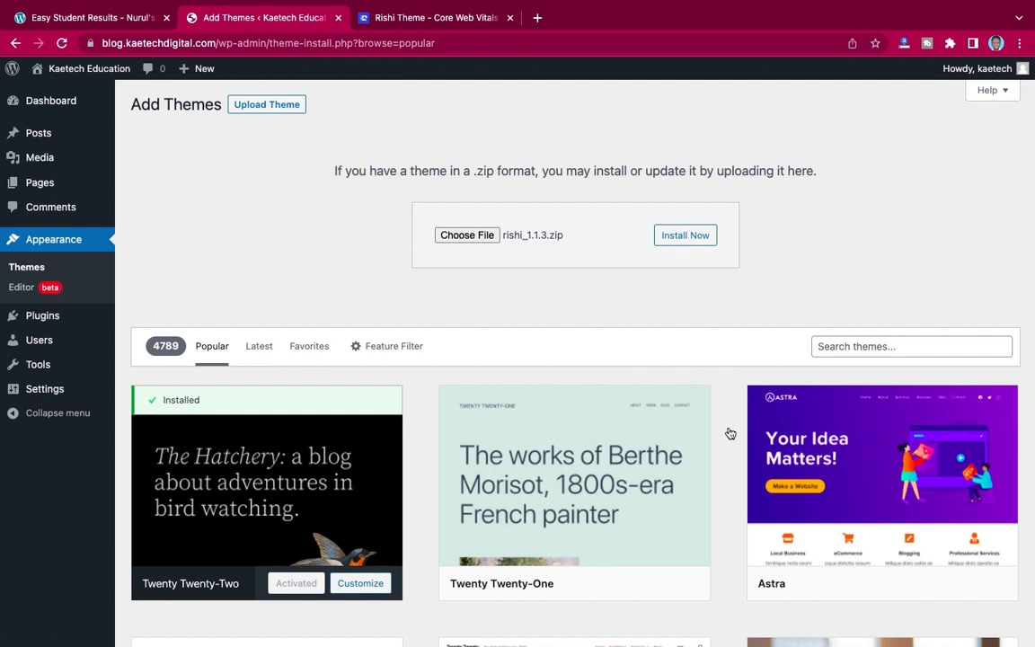
{"action": "left_click", "coordinate": [689, 239]}
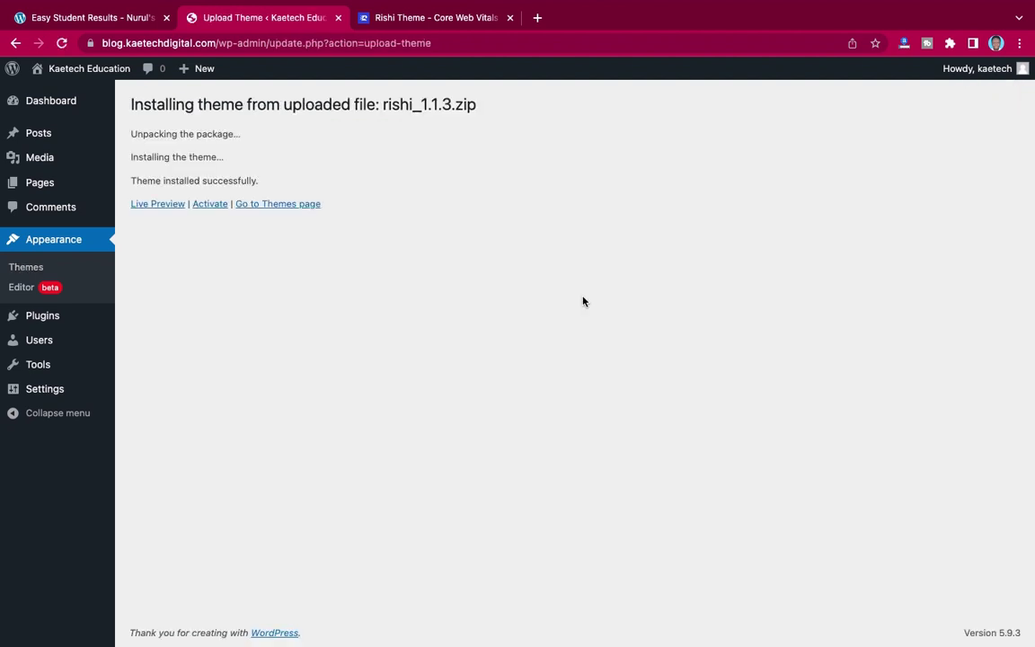
- Activate the Rishi theme, install the Rishi Companion plugin, and close the extra product tab
{"action": "left_click", "coordinate": [209, 205]}
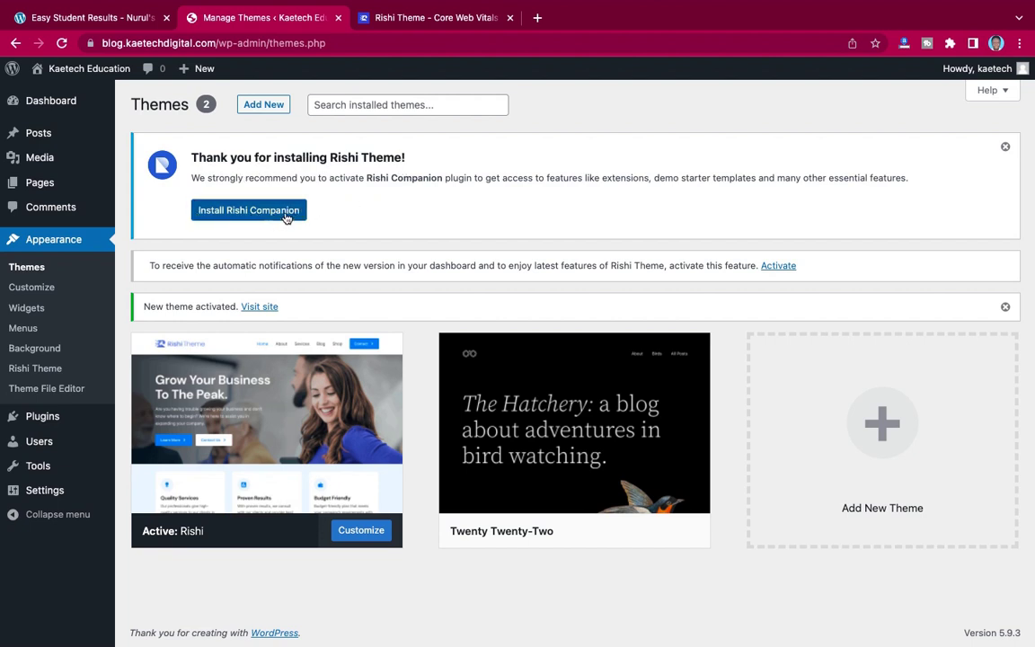
{"action": "left_click", "coordinate": [240, 211]}
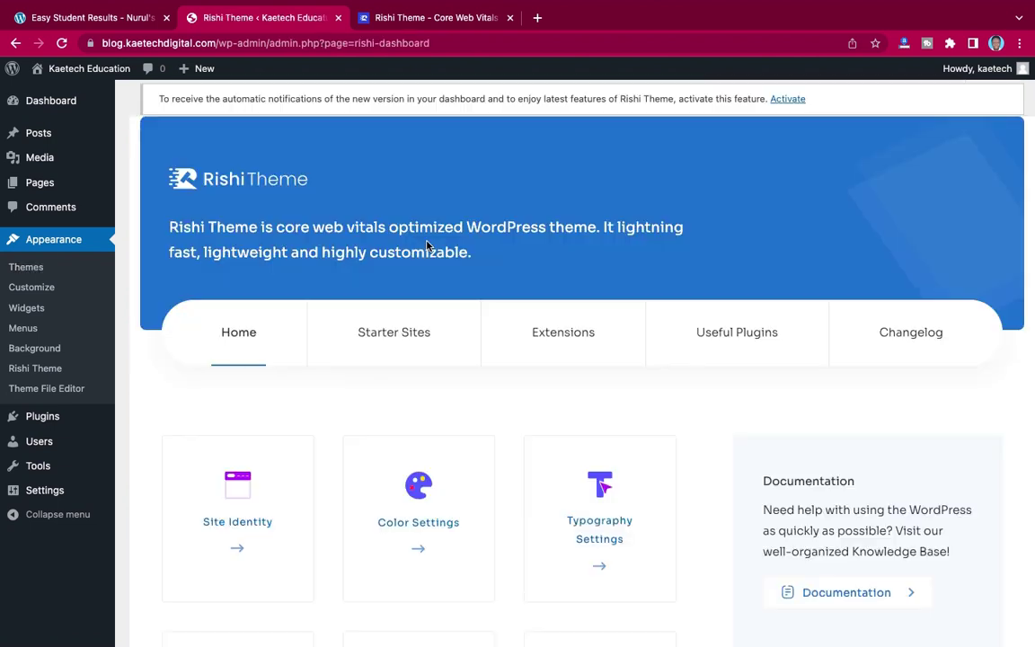
{"action": "left_click", "coordinate": [510, 18]}
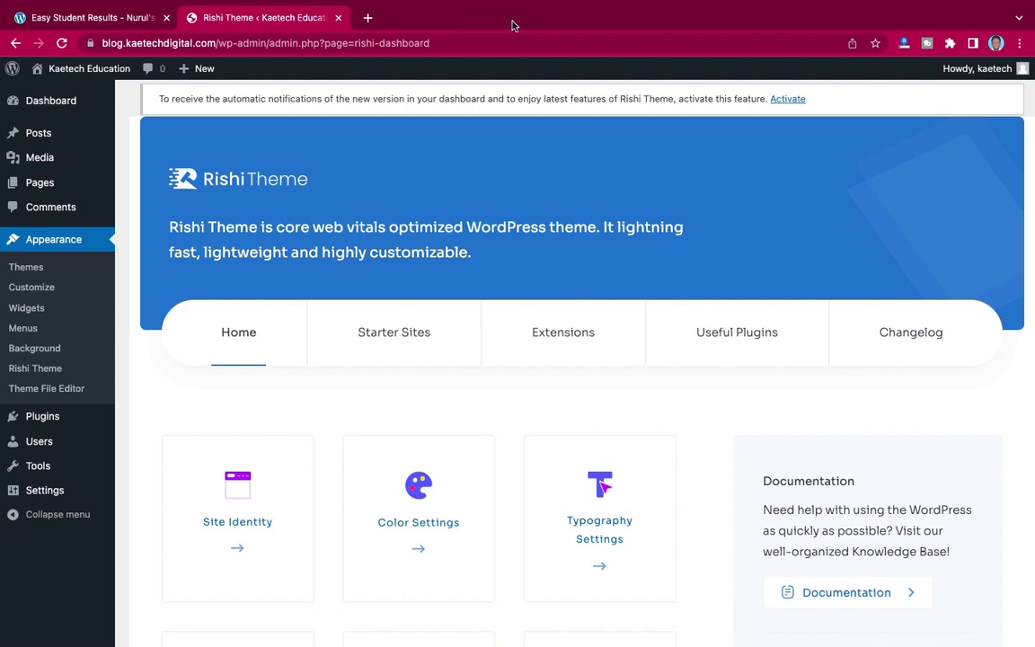
{"action": "scroll", "coordinate": [589, 321], "scroll_direction": "down", "scroll_amount": 6}
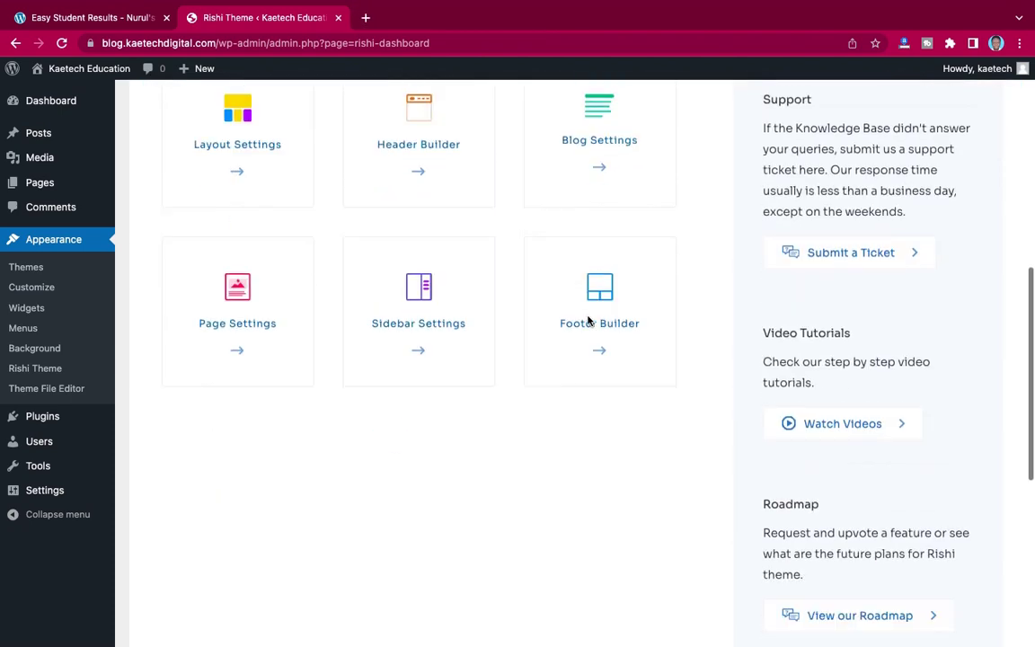
{"action": "scroll", "coordinate": [588, 320], "scroll_direction": "up", "scroll_amount": 6}
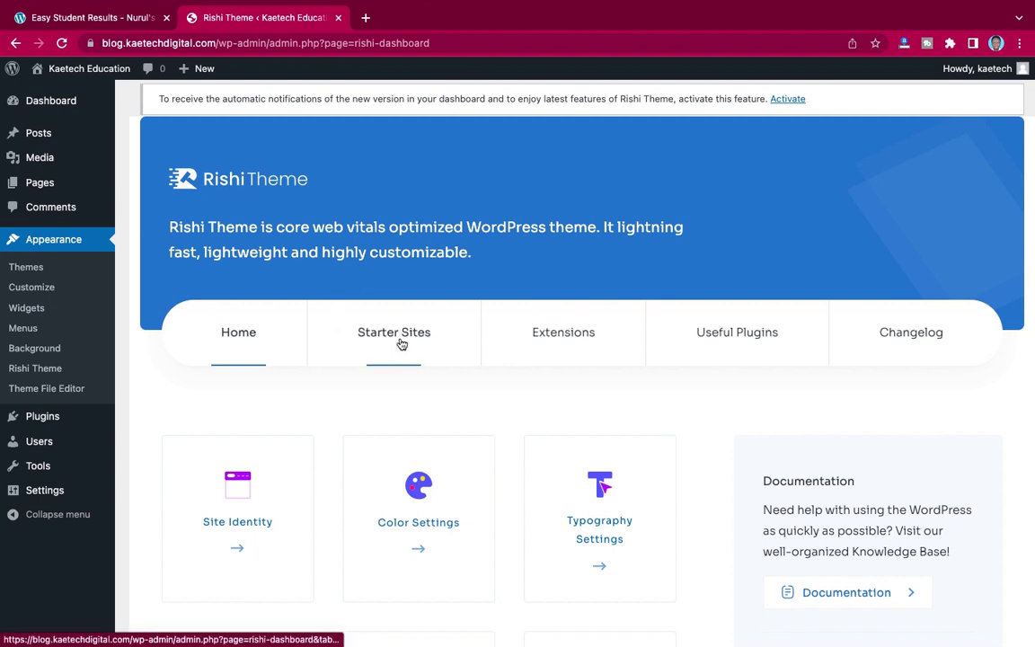
- From Starter Sites, install Rishi Starter Templates and browse the Demo Importer Plus template list
{"action": "left_click", "coordinate": [409, 340]}
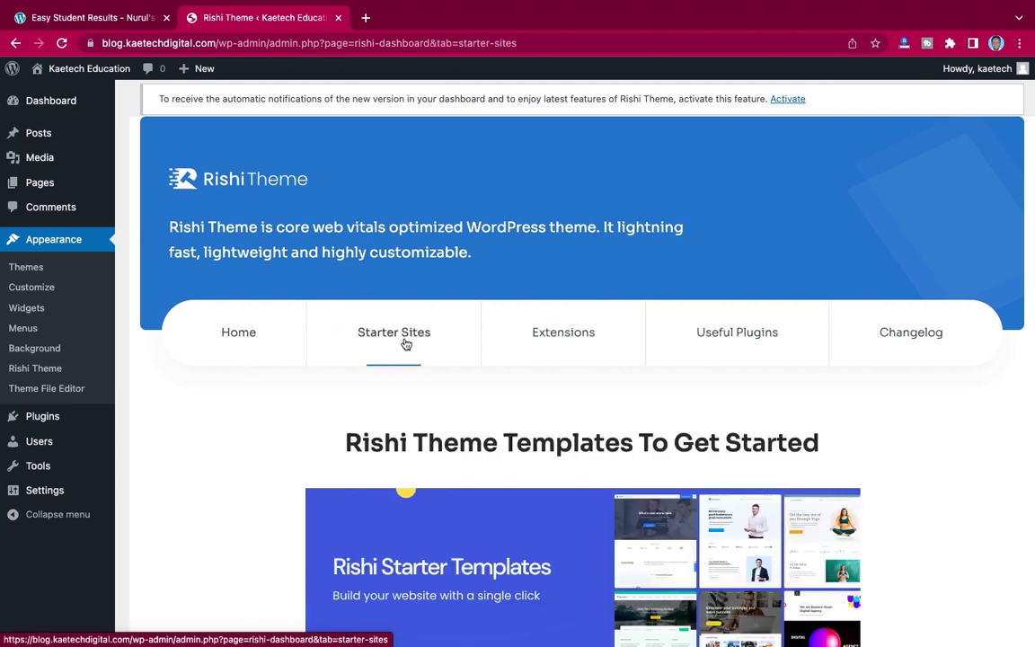
{"action": "scroll", "coordinate": [439, 409], "scroll_direction": "down", "scroll_amount": 5}
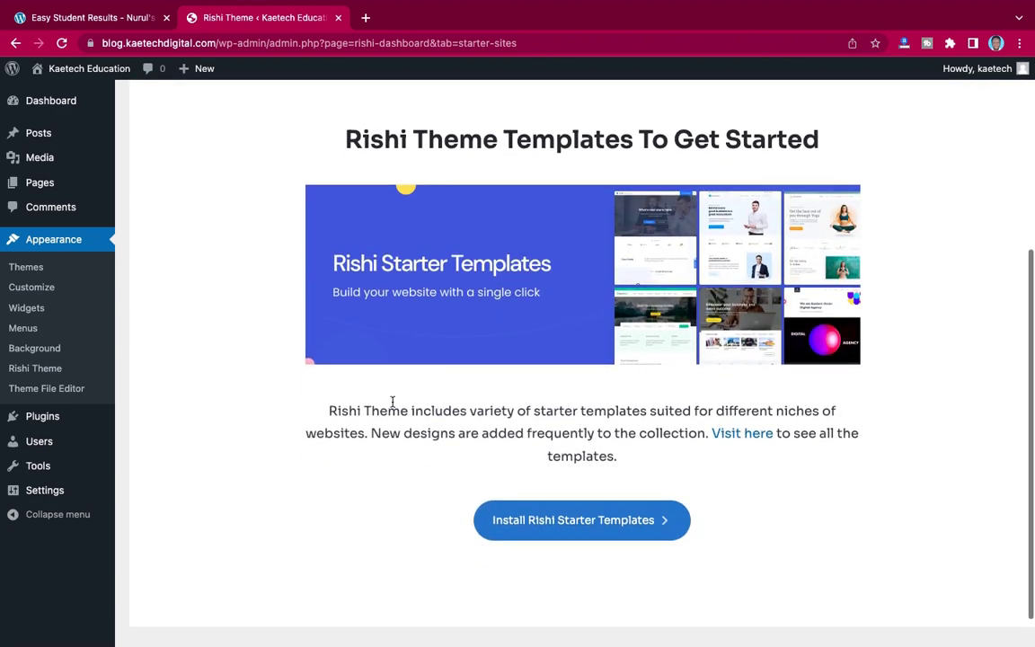
{"action": "left_click", "coordinate": [576, 531]}
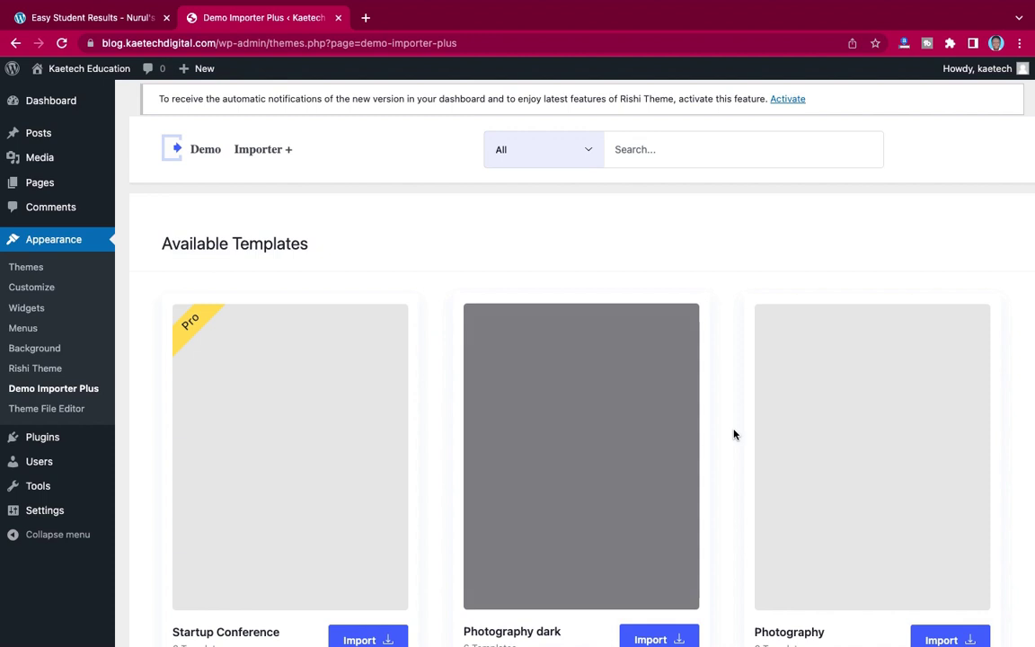
{"action": "scroll", "coordinate": [733, 435], "scroll_direction": "down", "scroll_amount": 8}
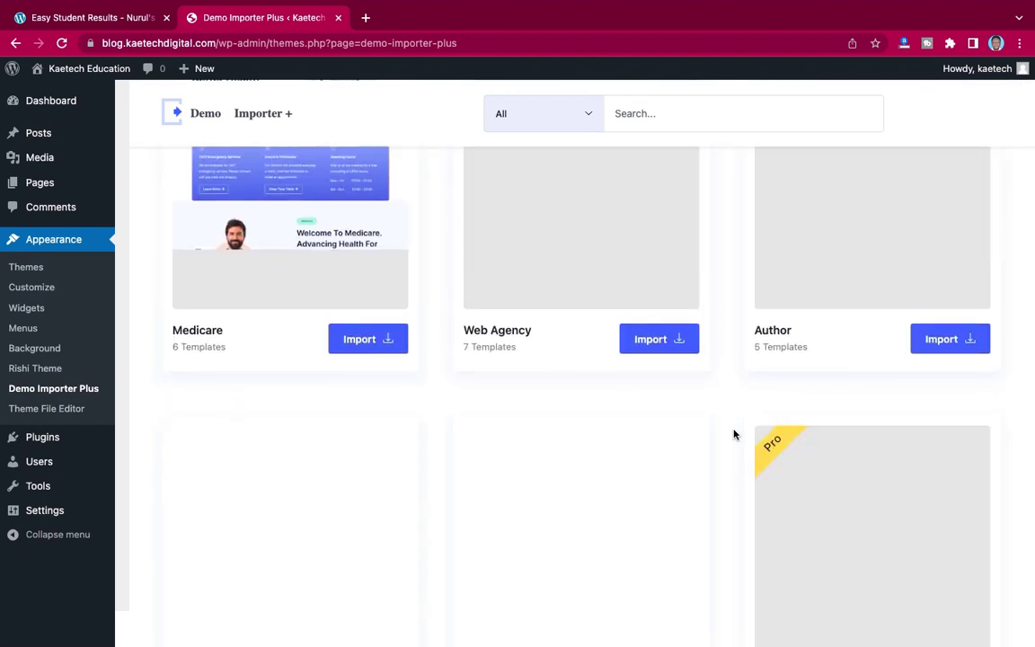
{"action": "scroll", "coordinate": [735, 411], "scroll_direction": "up", "scroll_amount": 5}
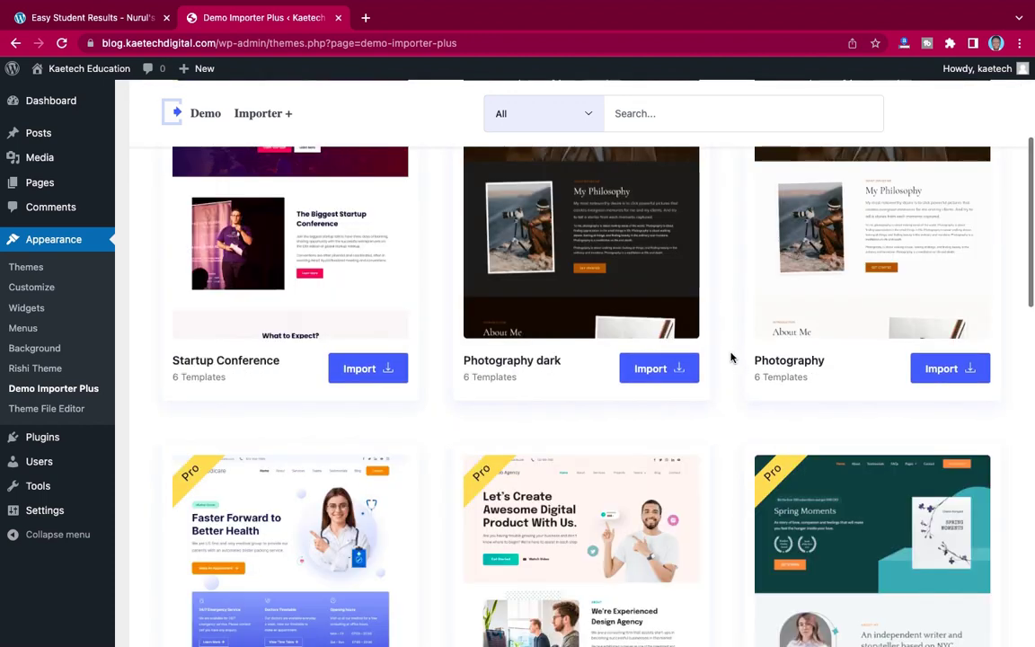
{"action": "scroll", "coordinate": [732, 355], "scroll_direction": "up", "scroll_amount": 3}
{"action": "scroll", "coordinate": [730, 358], "scroll_direction": "up", "scroll_amount": 1}
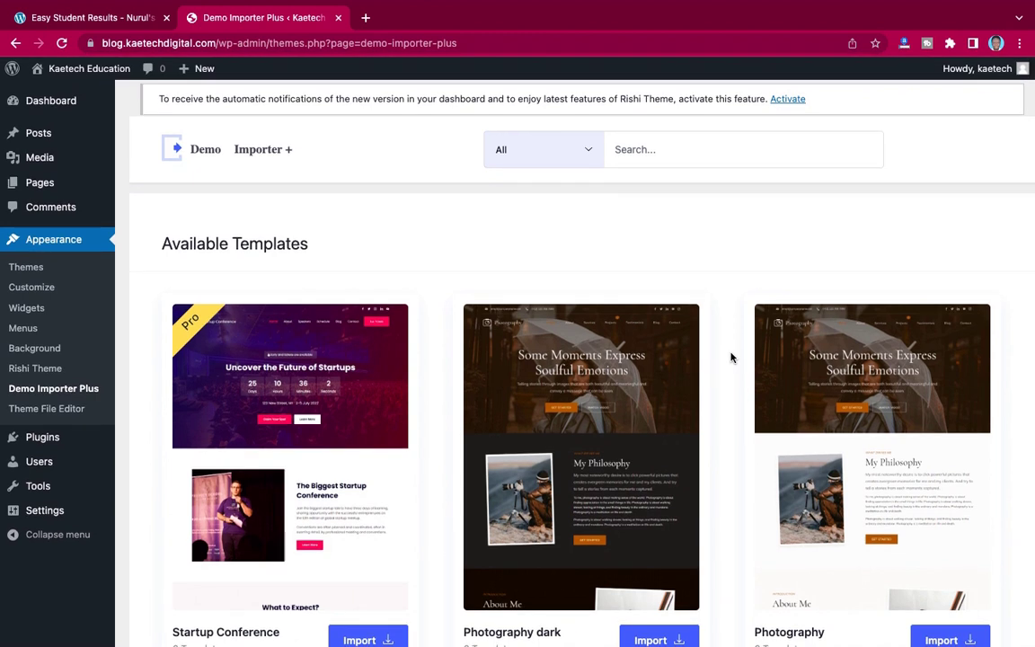
{"action": "scroll", "coordinate": [731, 357], "scroll_direction": "down", "scroll_amount": 3}
{"action": "scroll", "coordinate": [730, 358], "scroll_direction": "up", "scroll_amount": 3}
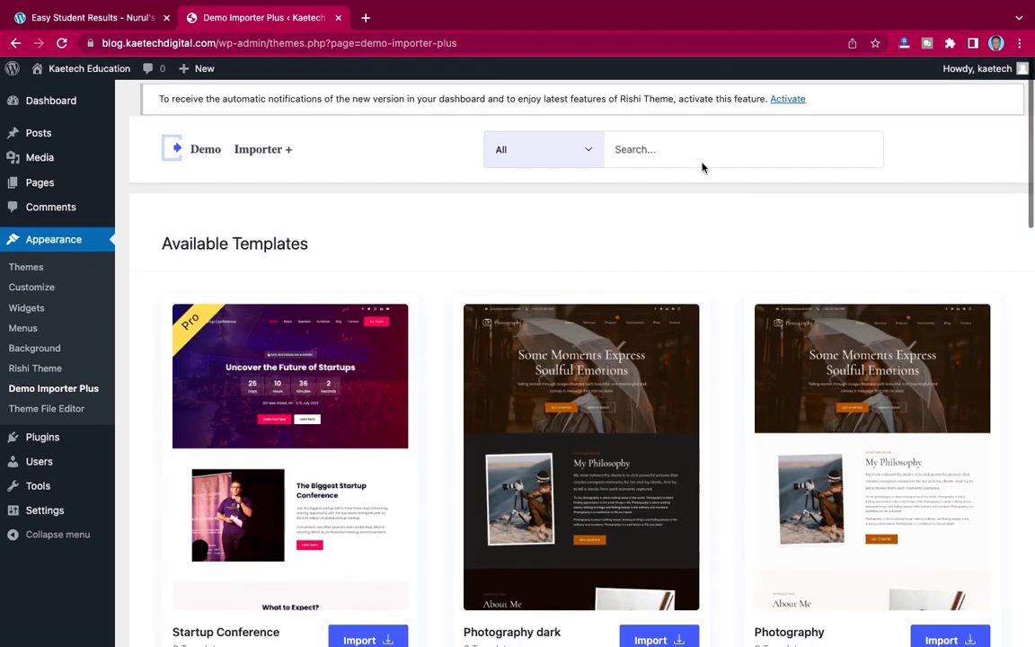
- Search the templates for 'school', then clear the search and toggle the category filters
{"action": "left_click", "coordinate": [687, 154]}
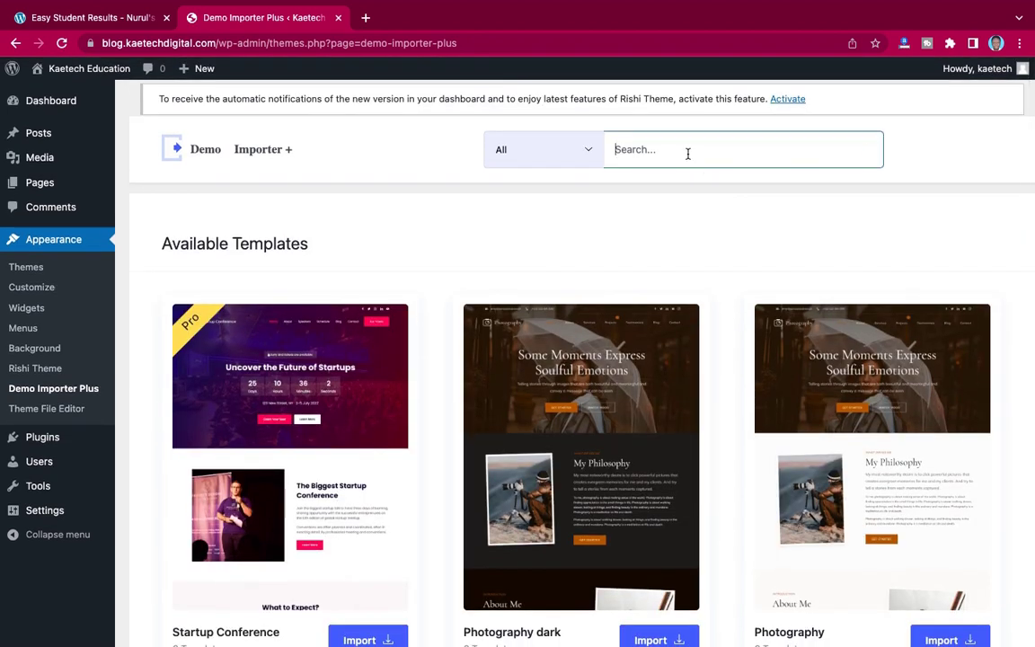
{"action": "type", "text": "school"}
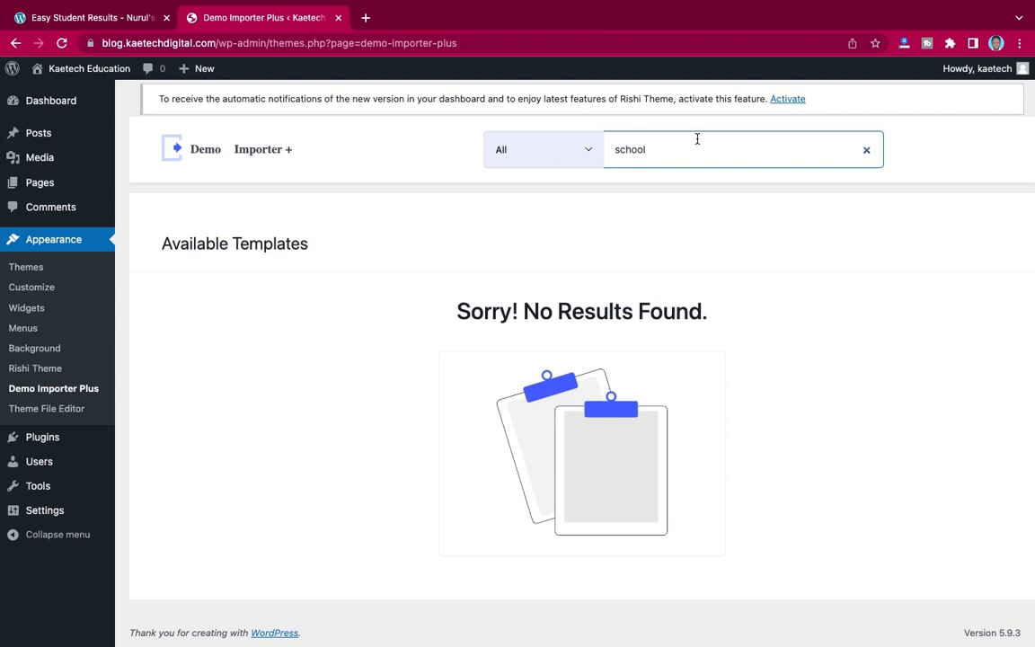
{"action": "left_click_drag", "start_coordinate": [671, 144], "coordinate": [593, 149]}
{"action": "key", "text": "BackSpace"}
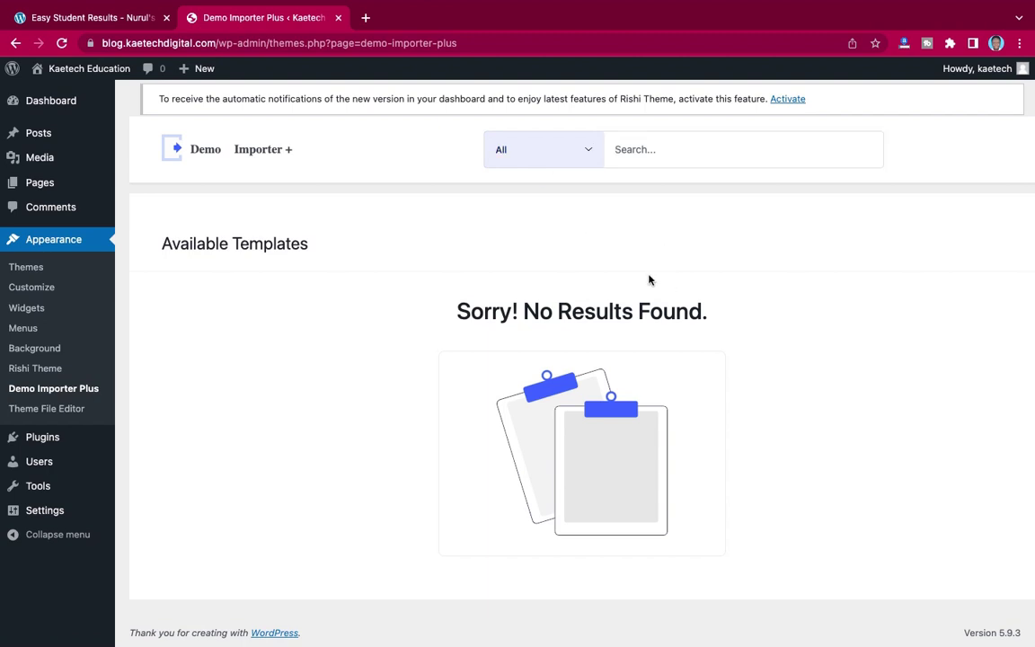
{"action": "left_click", "coordinate": [581, 154]}
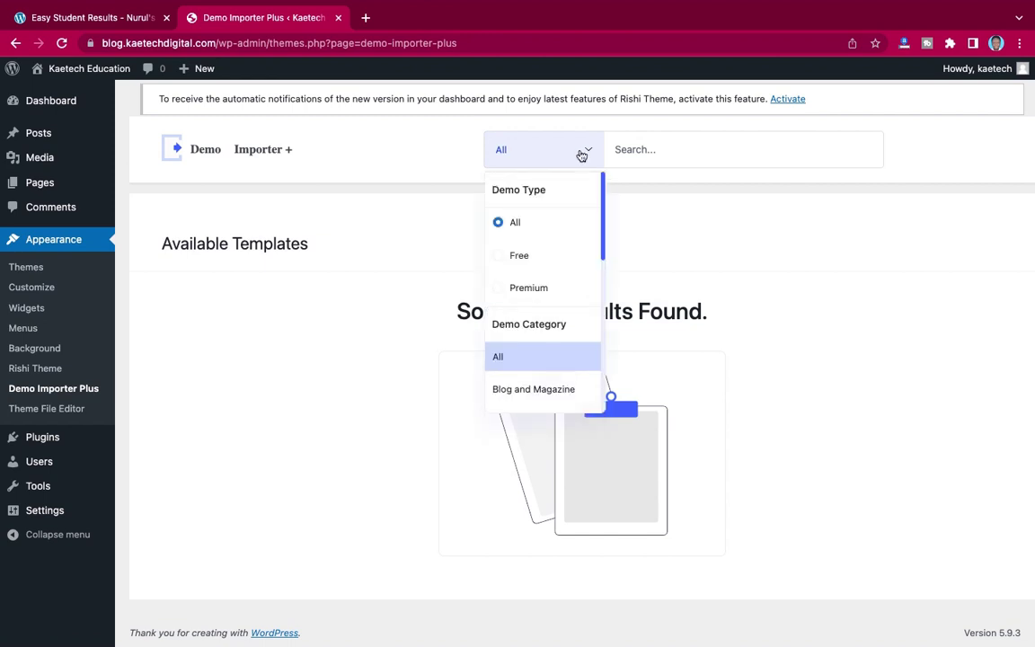
{"action": "left_click", "coordinate": [533, 260]}
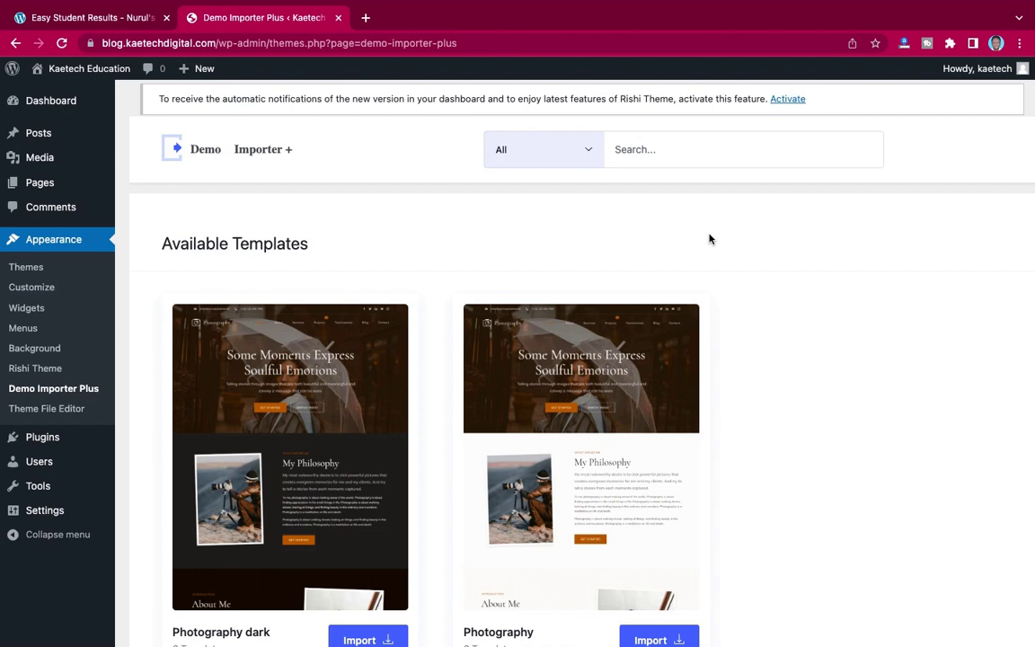
{"action": "scroll", "coordinate": [709, 238], "scroll_direction": "down", "scroll_amount": 5}
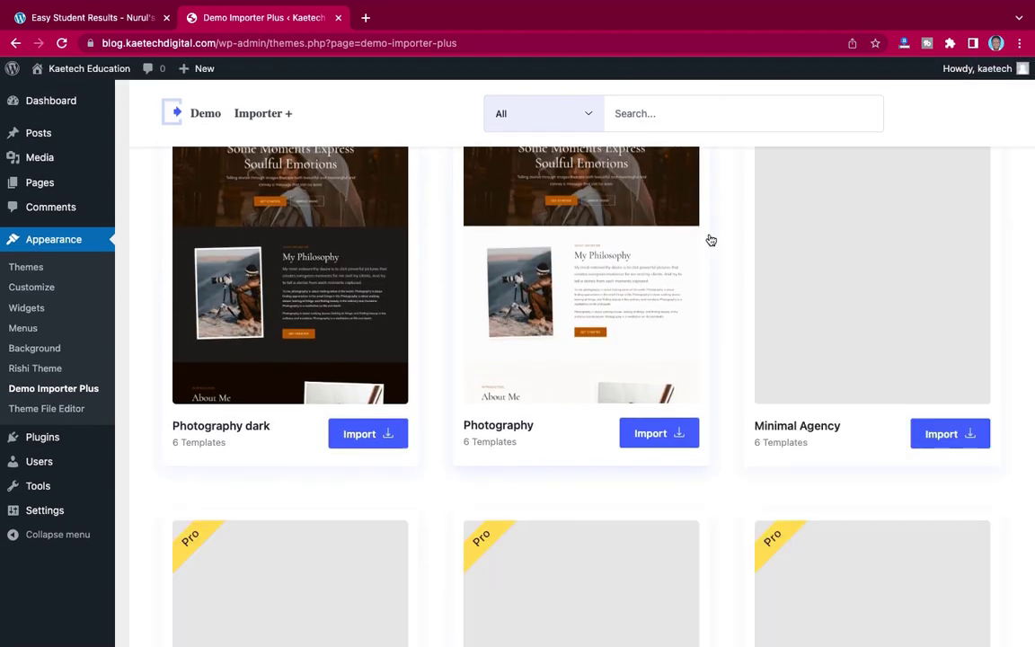
{"action": "scroll", "coordinate": [711, 240], "scroll_direction": "down", "scroll_amount": 10}
{"action": "scroll", "coordinate": [711, 240], "scroll_direction": "up", "scroll_amount": 10}
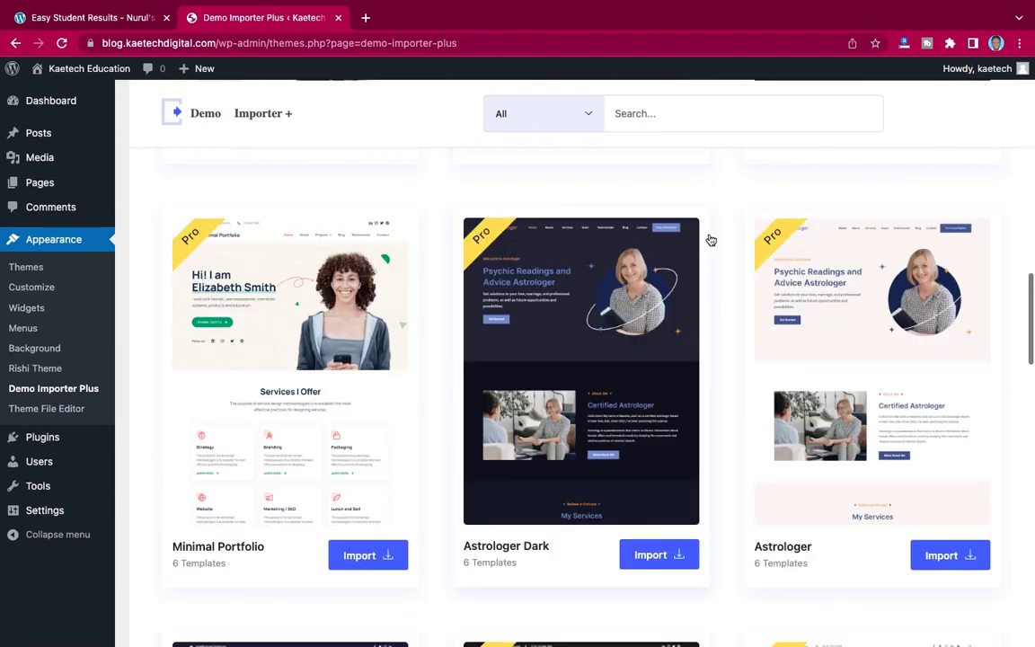
{"action": "scroll", "coordinate": [710, 239], "scroll_direction": "up", "scroll_amount": 8}
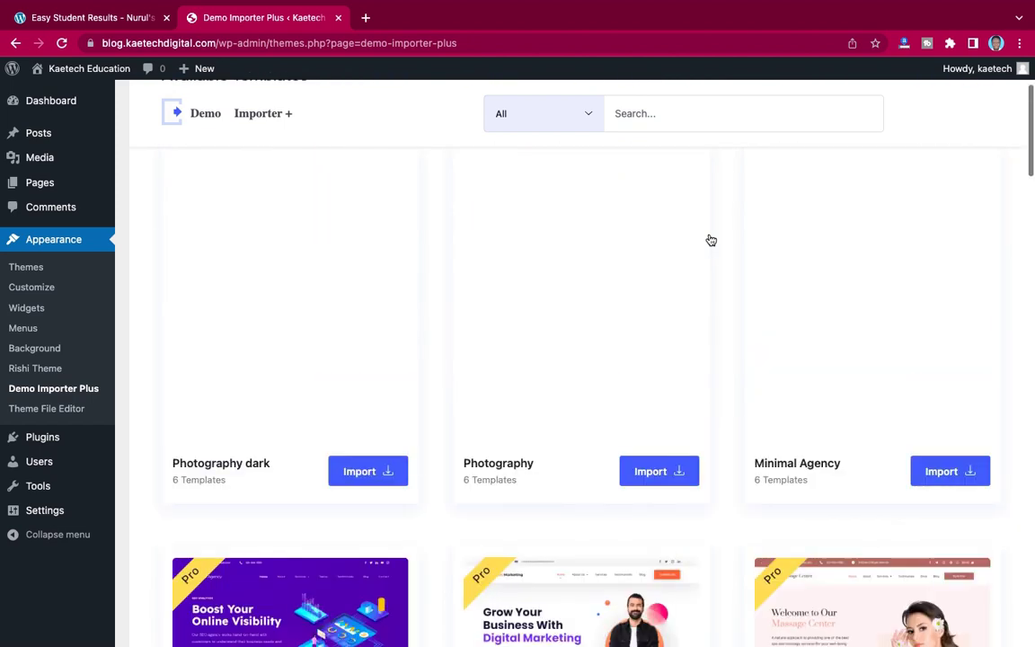
- Search 'school' again and scroll the results to Minimal Education and Pre School
{"action": "left_click", "coordinate": [696, 117]}
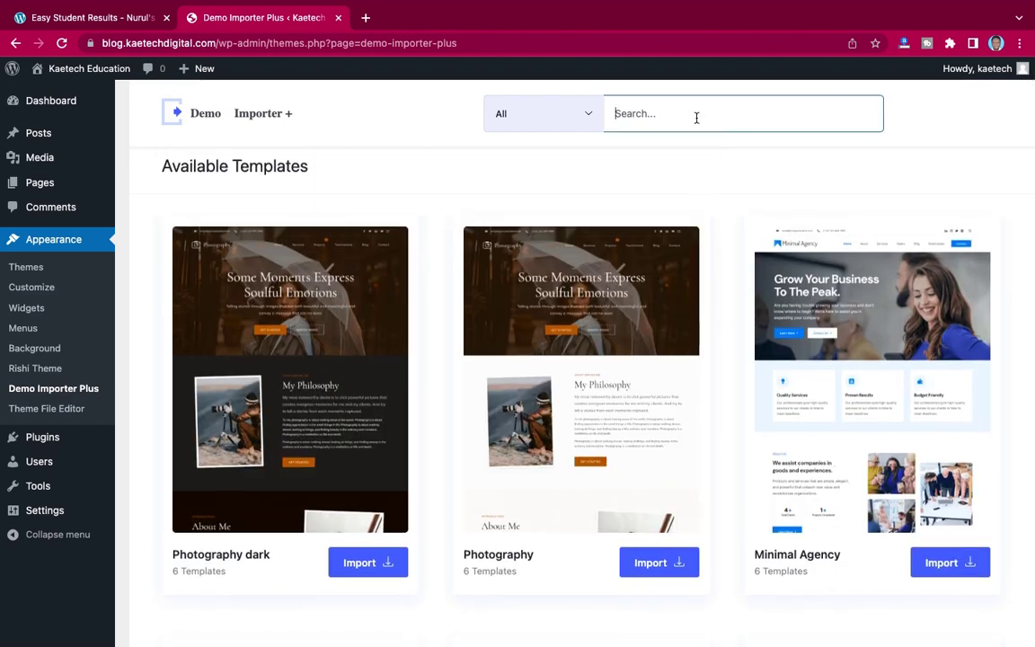
{"action": "type", "text": "school"}
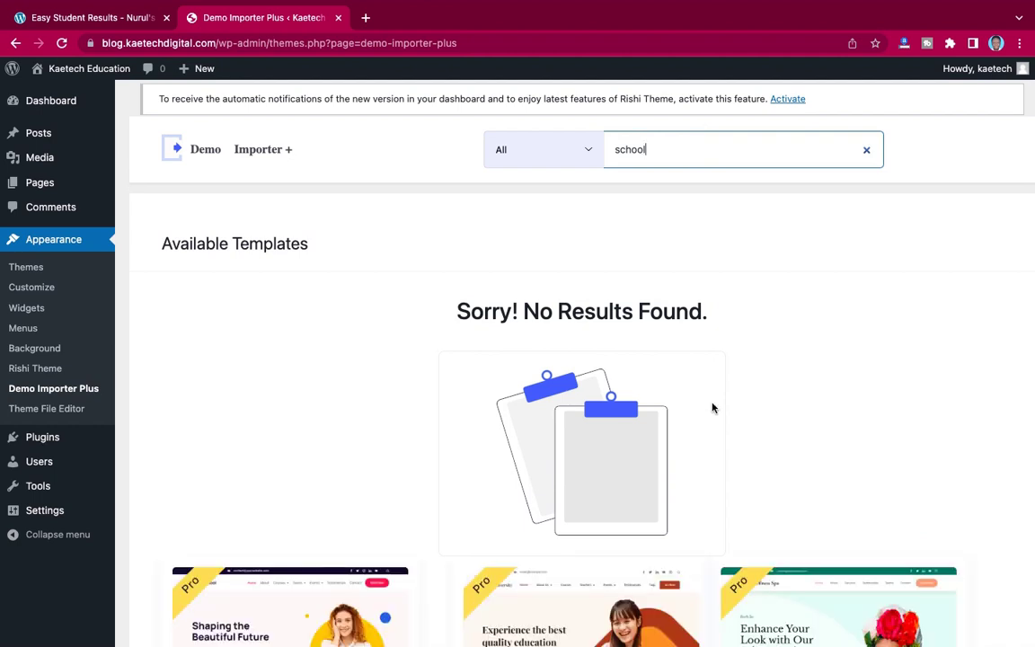
{"action": "scroll", "coordinate": [713, 408], "scroll_direction": "down", "scroll_amount": 10}
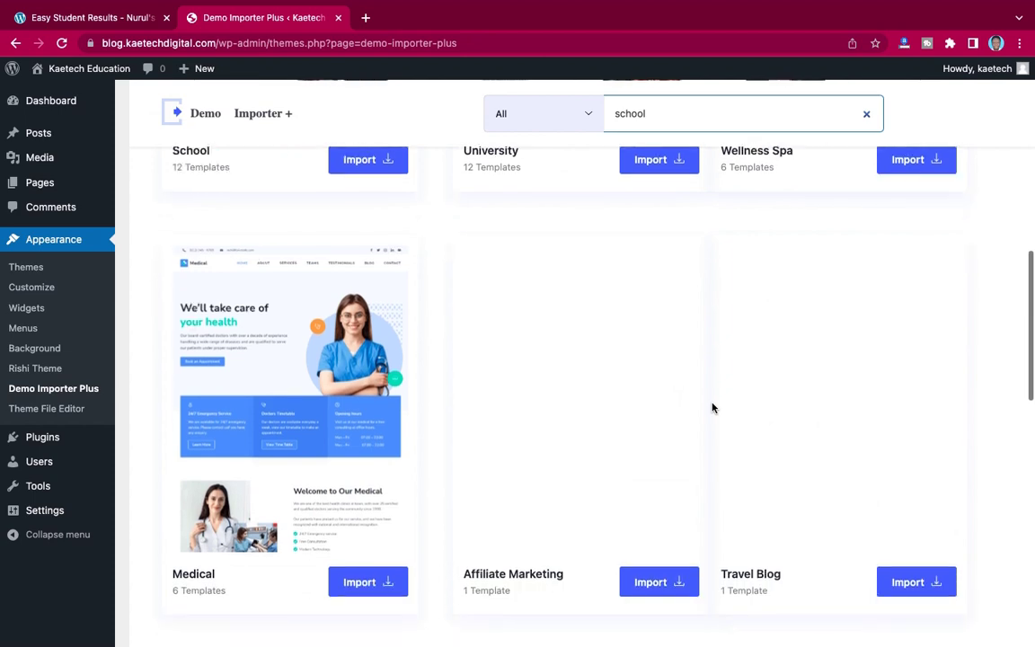
{"action": "scroll", "coordinate": [713, 409], "scroll_direction": "up", "scroll_amount": 10}
{"action": "scroll", "coordinate": [712, 409], "scroll_direction": "down", "scroll_amount": 8}
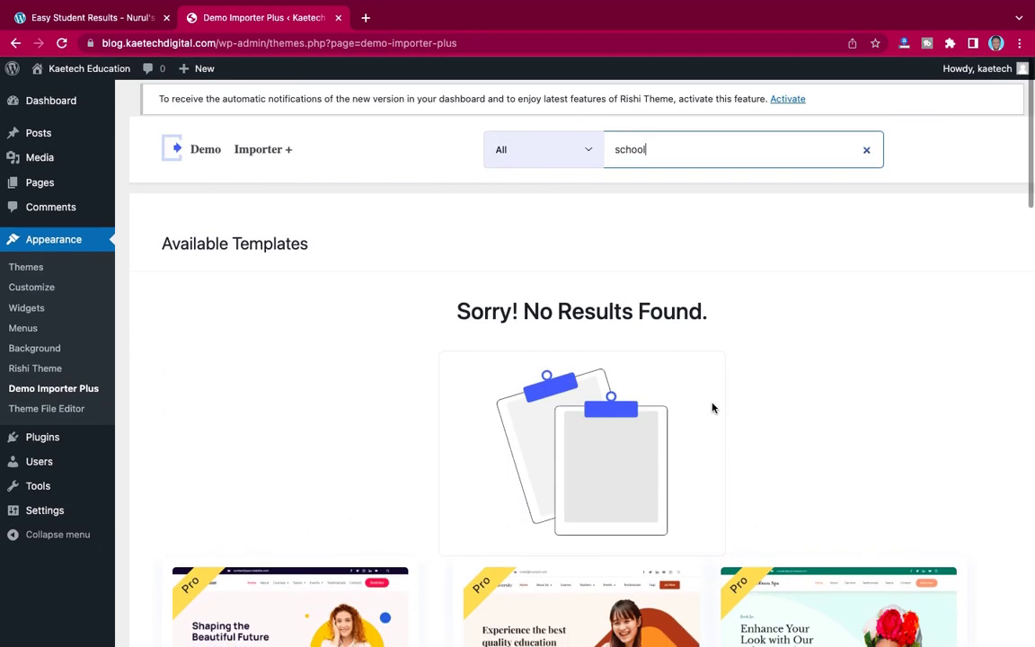
{"action": "scroll", "coordinate": [713, 408], "scroll_direction": "down", "scroll_amount": 3}
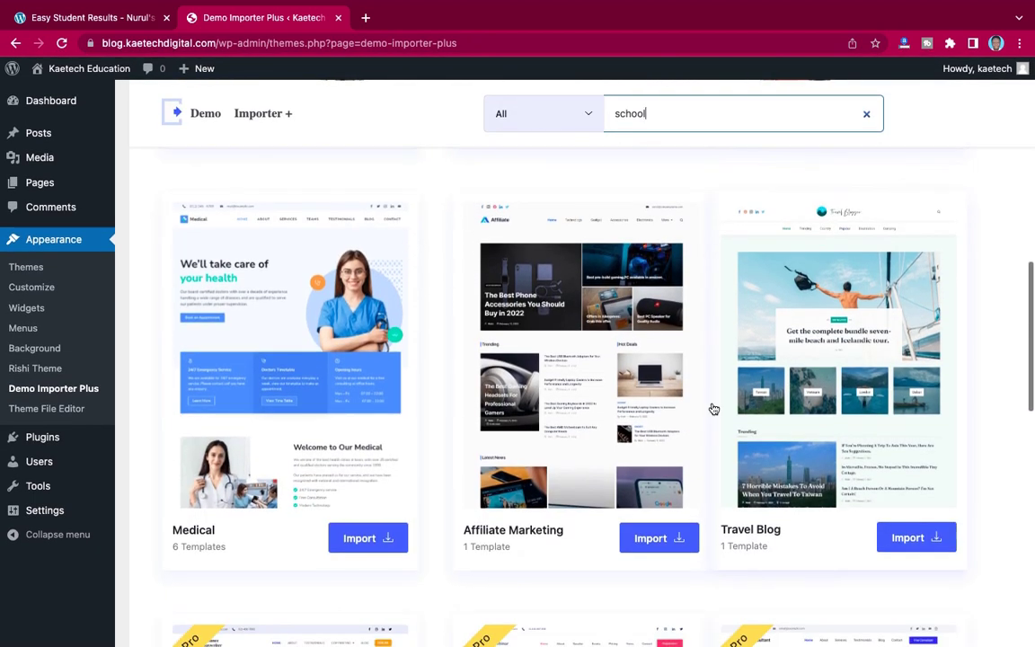
{"action": "scroll", "coordinate": [713, 409], "scroll_direction": "down", "scroll_amount": 2}
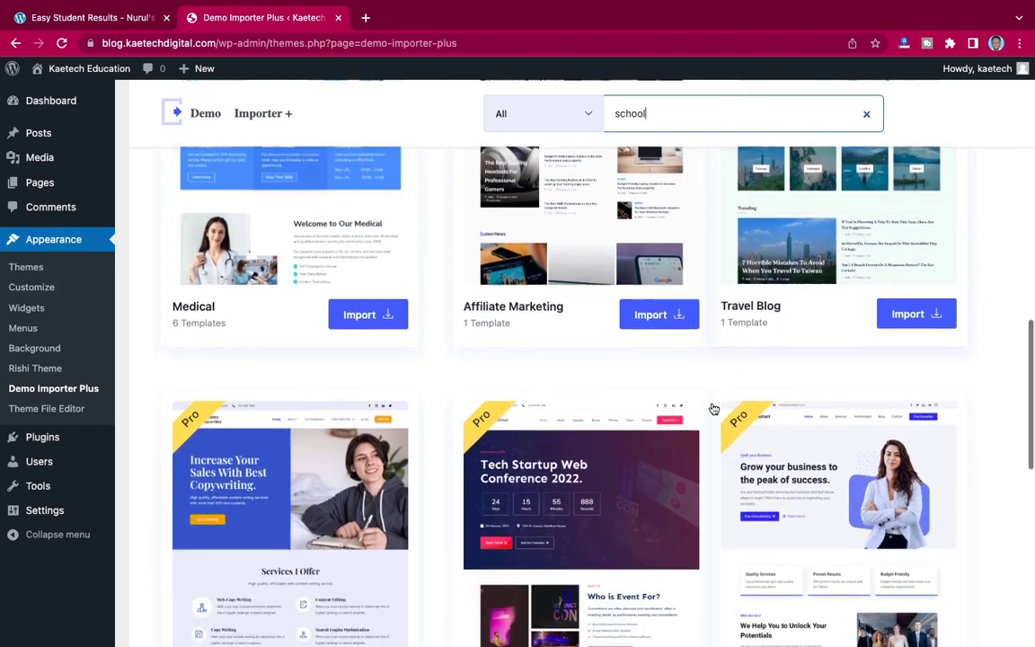
{"action": "scroll", "coordinate": [712, 409], "scroll_direction": "down", "scroll_amount": 5}
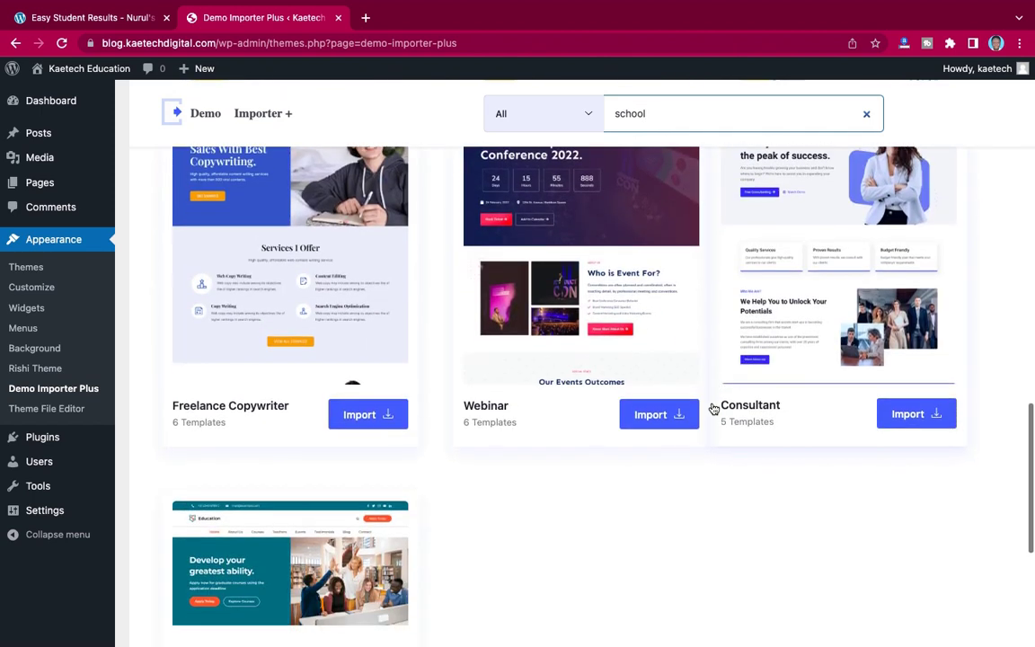
{"action": "scroll", "coordinate": [713, 408], "scroll_direction": "down", "scroll_amount": 1}
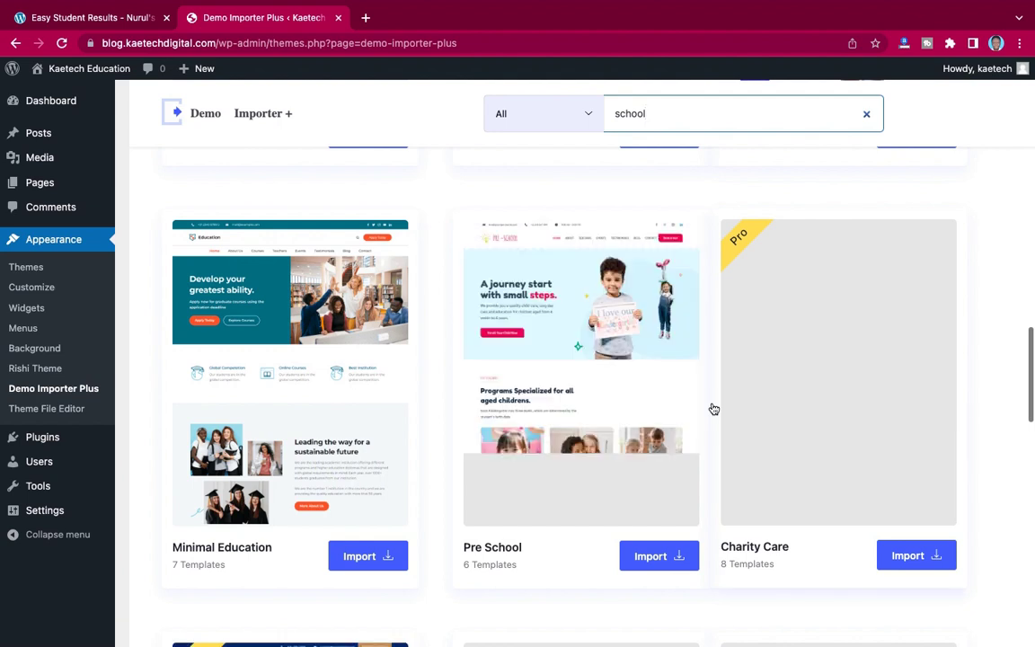
{"action": "mouse_move", "coordinate": [289, 395]}
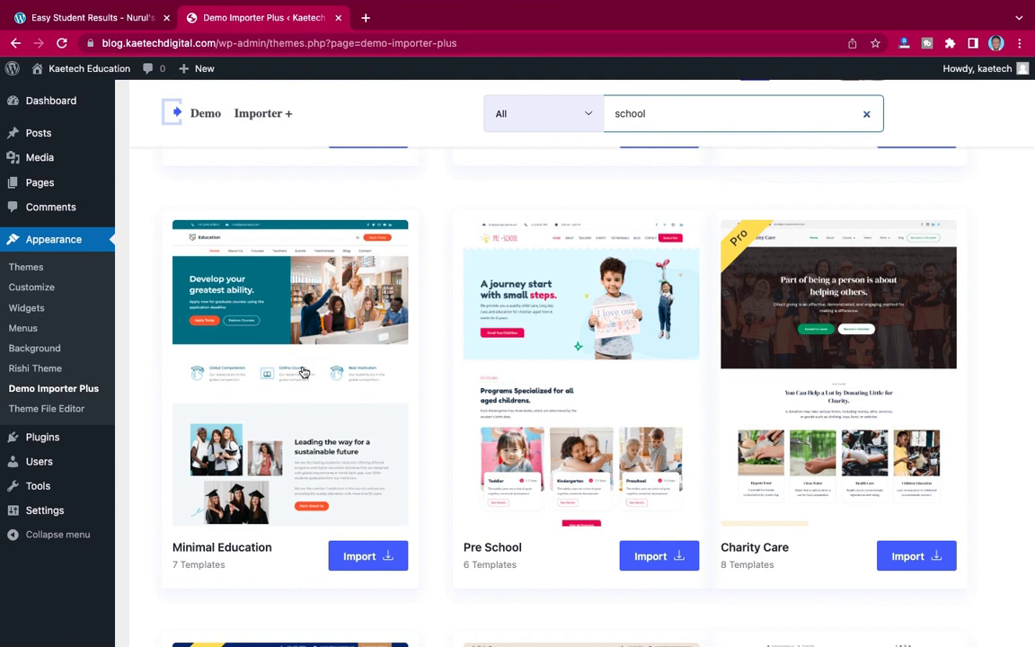
- Choose Import on the Minimal Education template card to see its page templates
{"action": "mouse_move", "coordinate": [298, 376]}
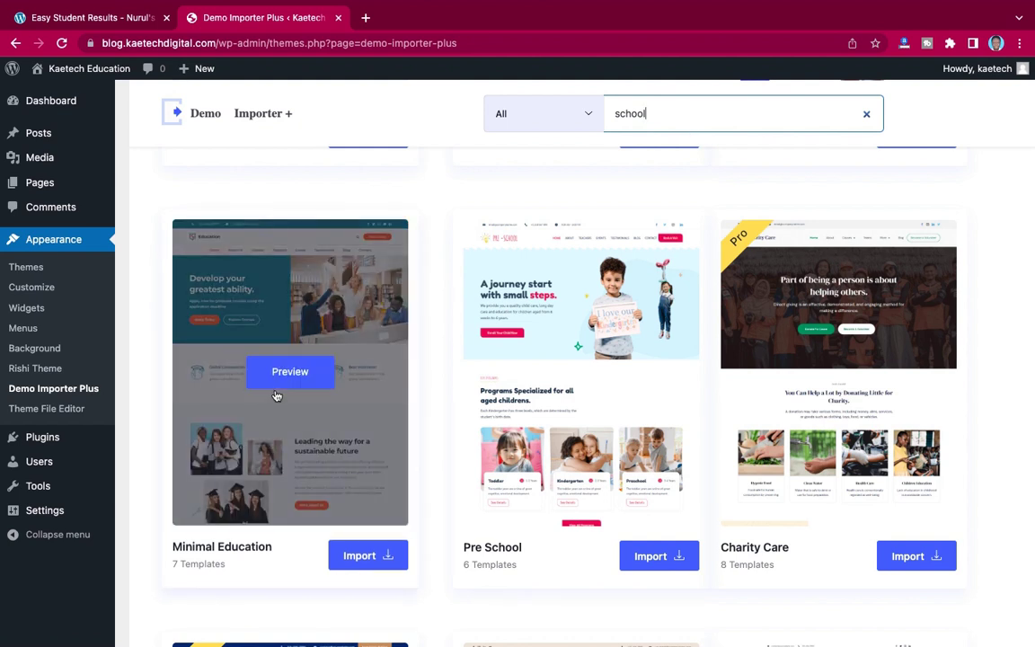
{"action": "scroll", "coordinate": [276, 396], "scroll_direction": "down", "scroll_amount": 2}
{"action": "scroll", "coordinate": [256, 288], "scroll_direction": "up", "scroll_amount": 2}
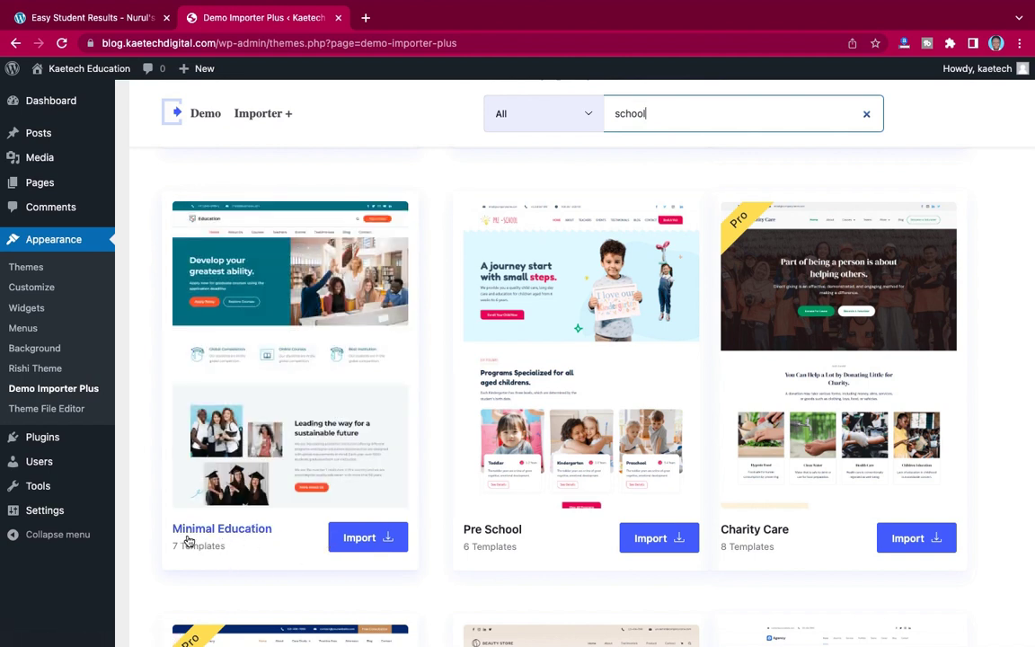
{"action": "left_click", "coordinate": [364, 538]}
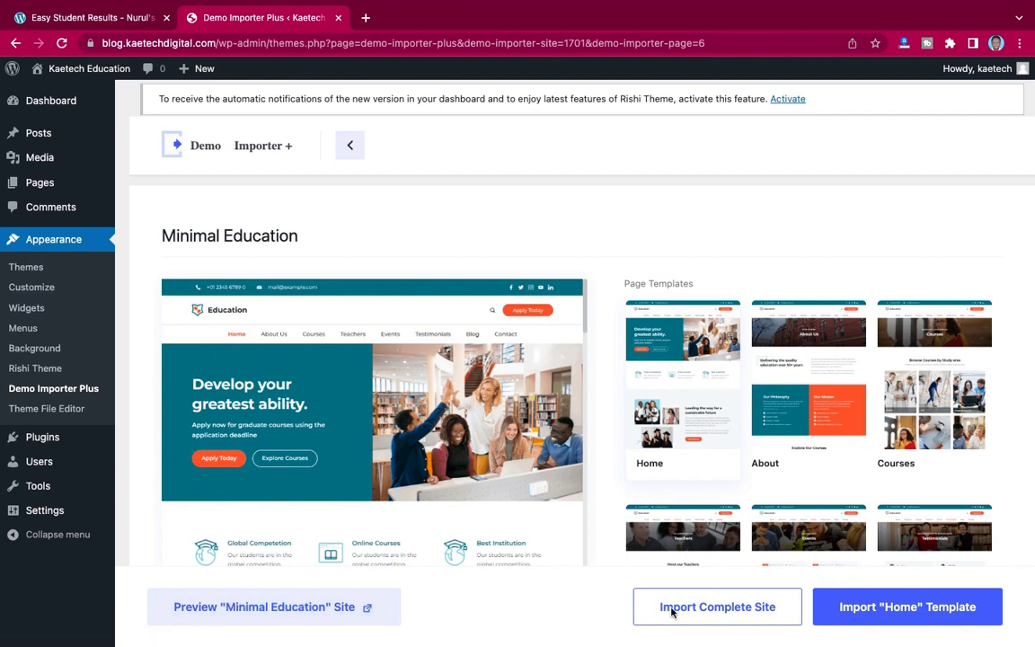
- Import the complete Minimal Education site and view the result in a new tab
{"action": "left_click", "coordinate": [698, 615]}
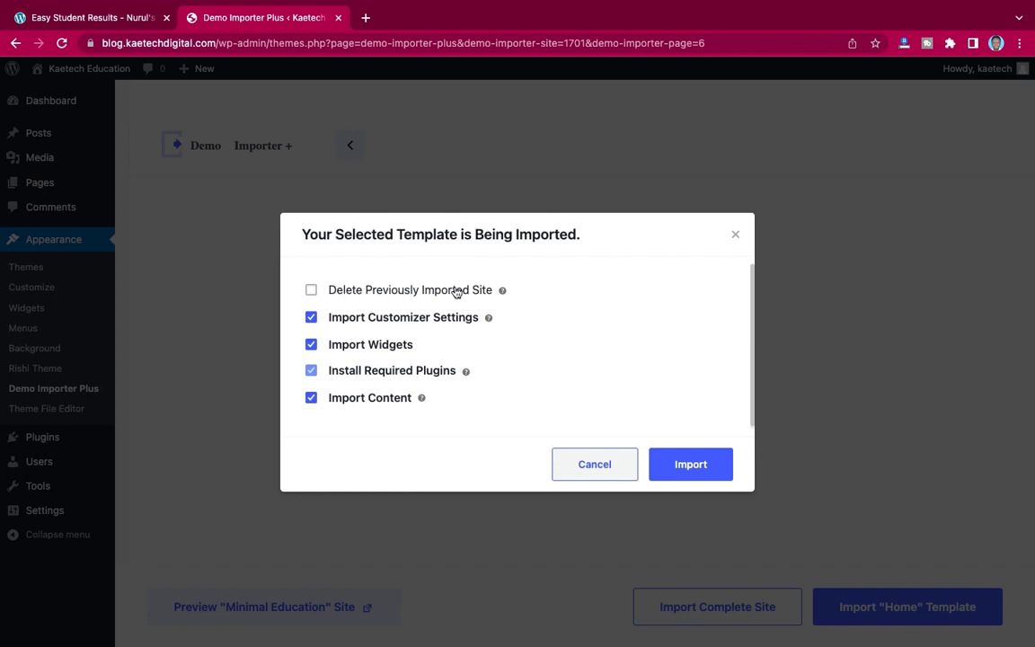
{"action": "left_click", "coordinate": [688, 465]}
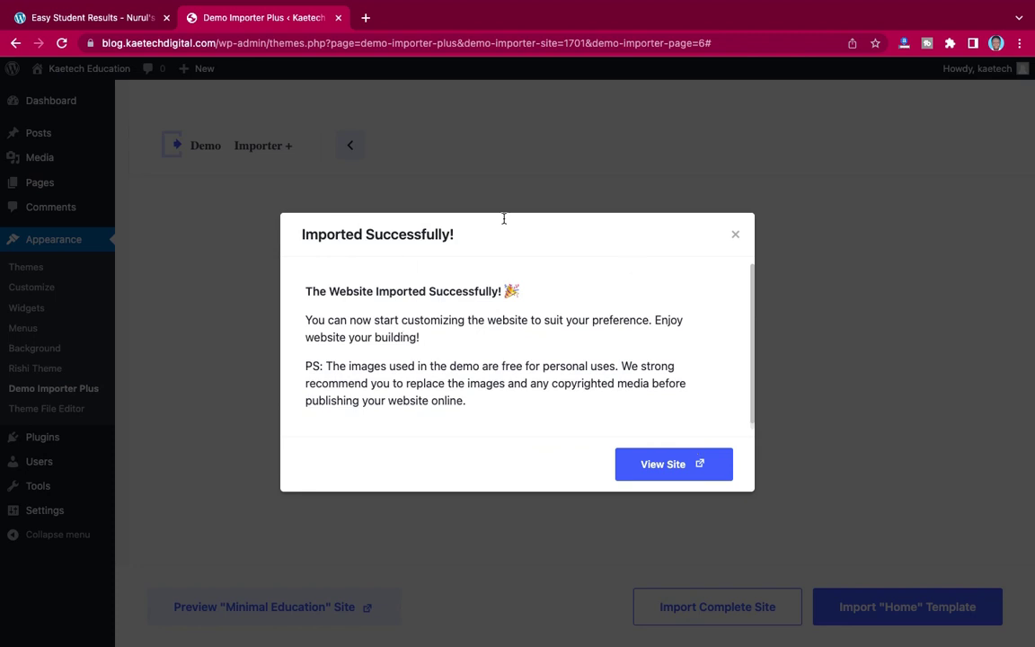
{"action": "left_click", "coordinate": [667, 470]}
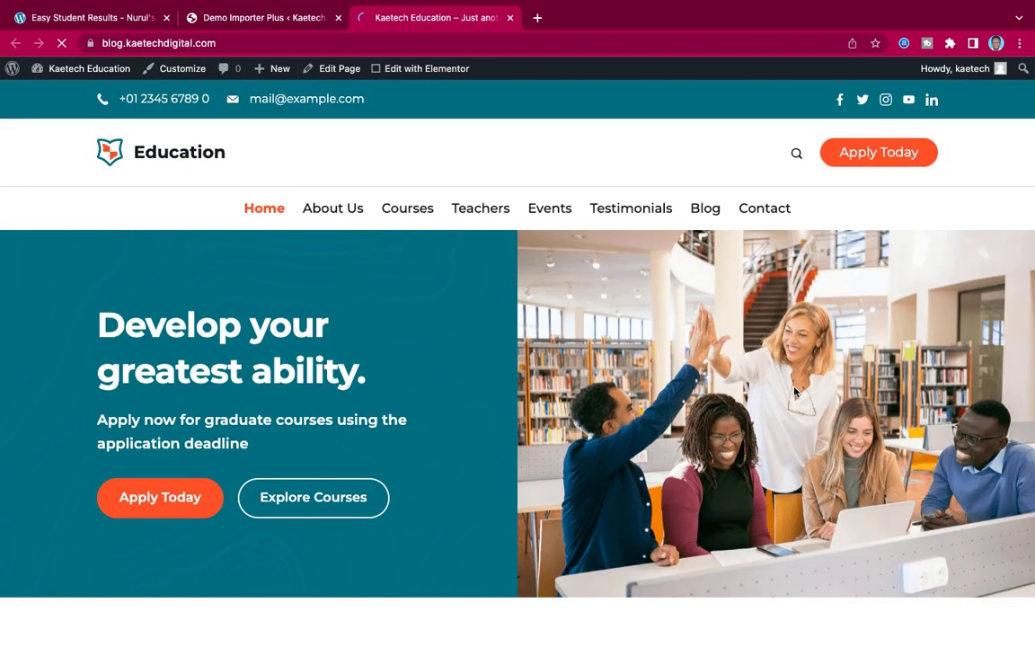
{"action": "scroll", "coordinate": [794, 392], "scroll_direction": "down", "scroll_amount": 10}
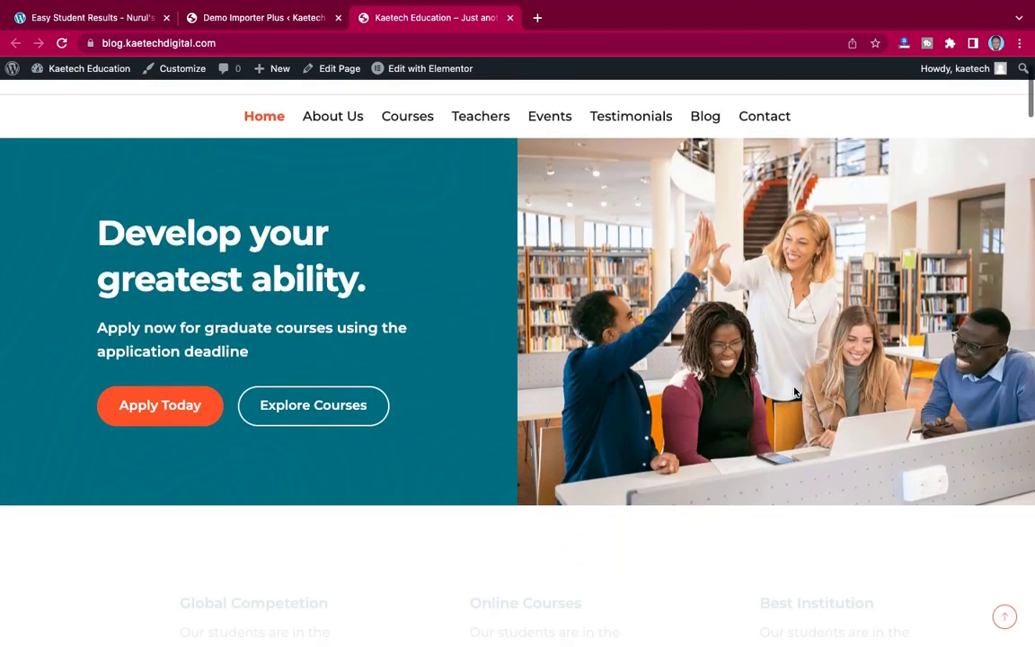
{"action": "scroll", "coordinate": [794, 392], "scroll_direction": "down", "scroll_amount": 15}
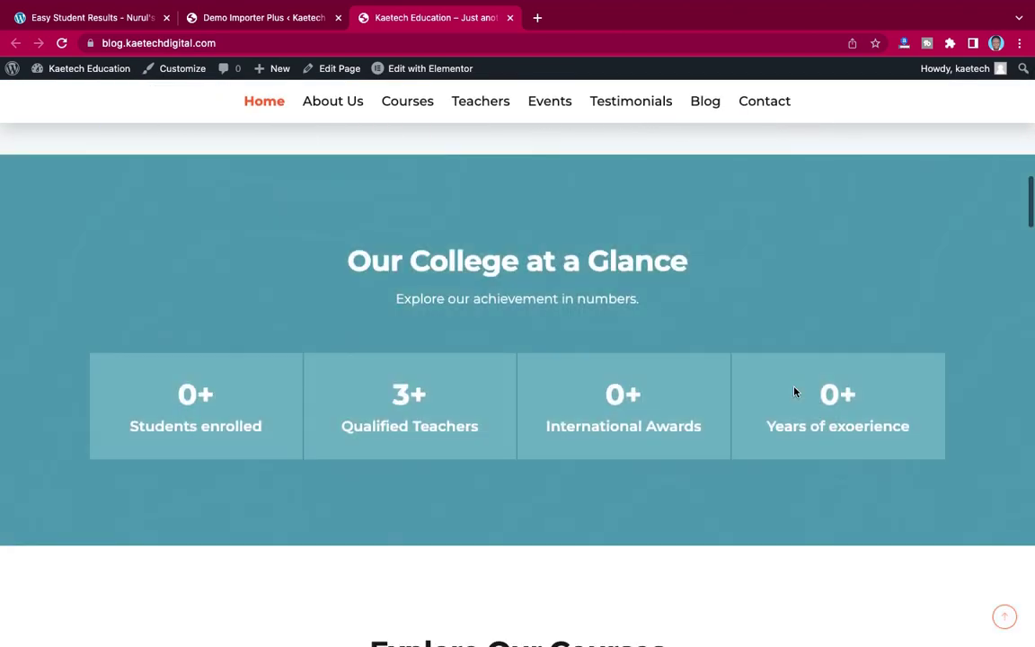
{"action": "scroll", "coordinate": [795, 392], "scroll_direction": "down", "scroll_amount": 10}
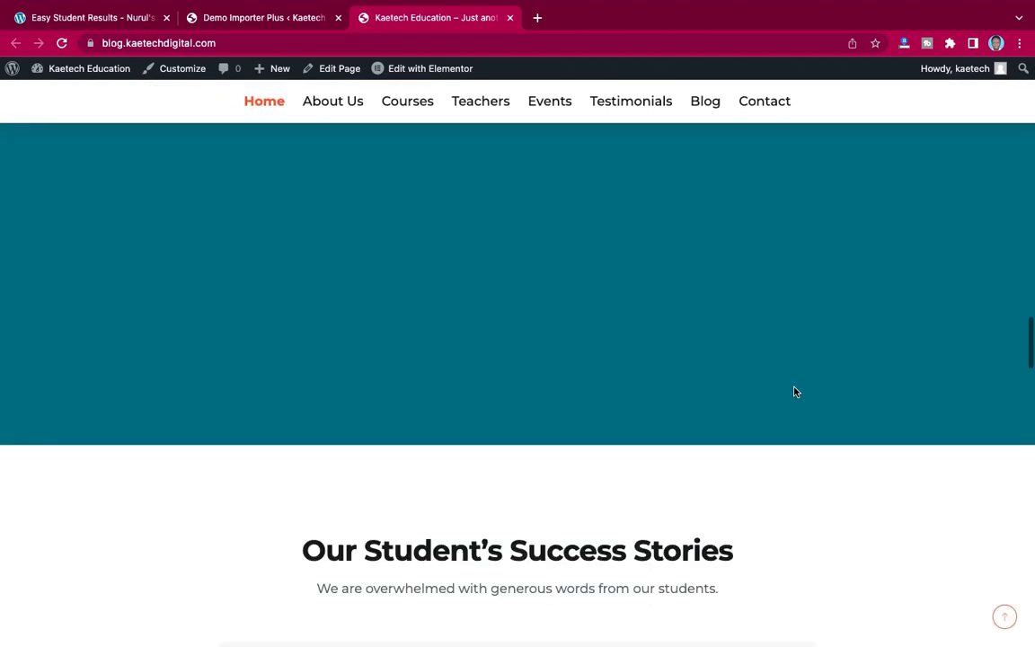
{"action": "scroll", "coordinate": [794, 392], "scroll_direction": "down", "scroll_amount": 15}
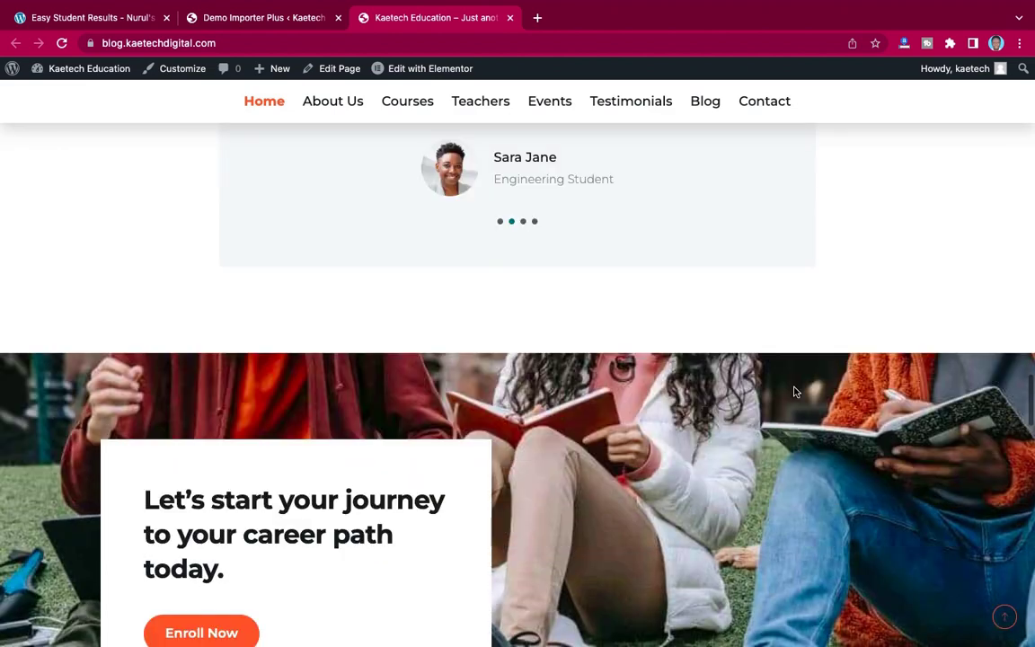
{"action": "scroll", "coordinate": [794, 392], "scroll_direction": "down", "scroll_amount": 15}
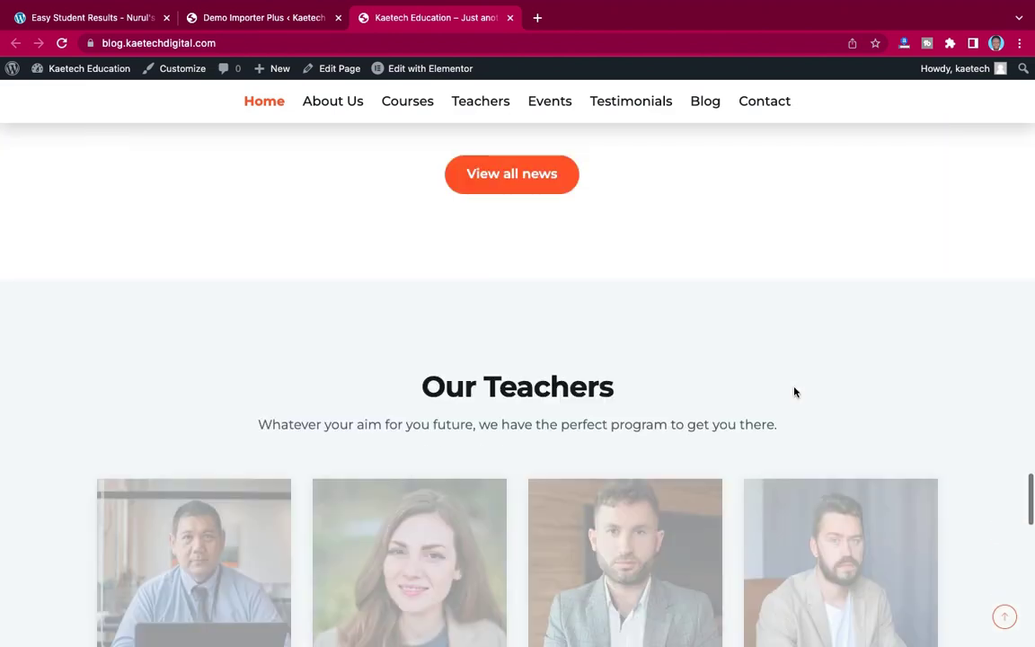
{"action": "scroll", "coordinate": [794, 389], "scroll_direction": "down", "scroll_amount": 2}
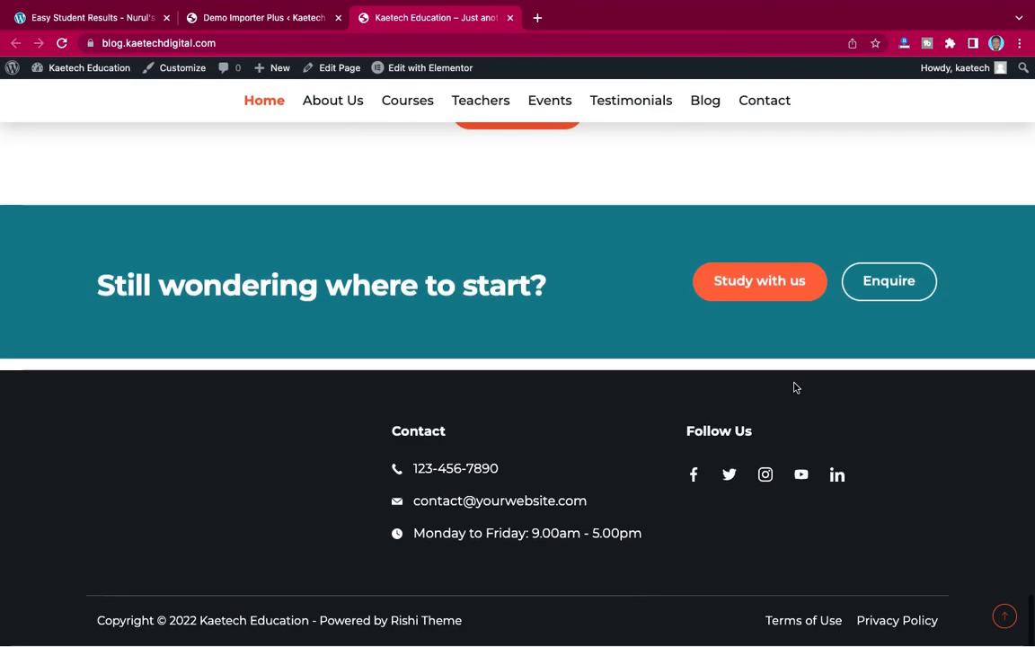
{"action": "scroll", "coordinate": [795, 388], "scroll_direction": "up", "scroll_amount": 20}
{"action": "scroll", "coordinate": [795, 388], "scroll_direction": "up", "scroll_amount": 20}
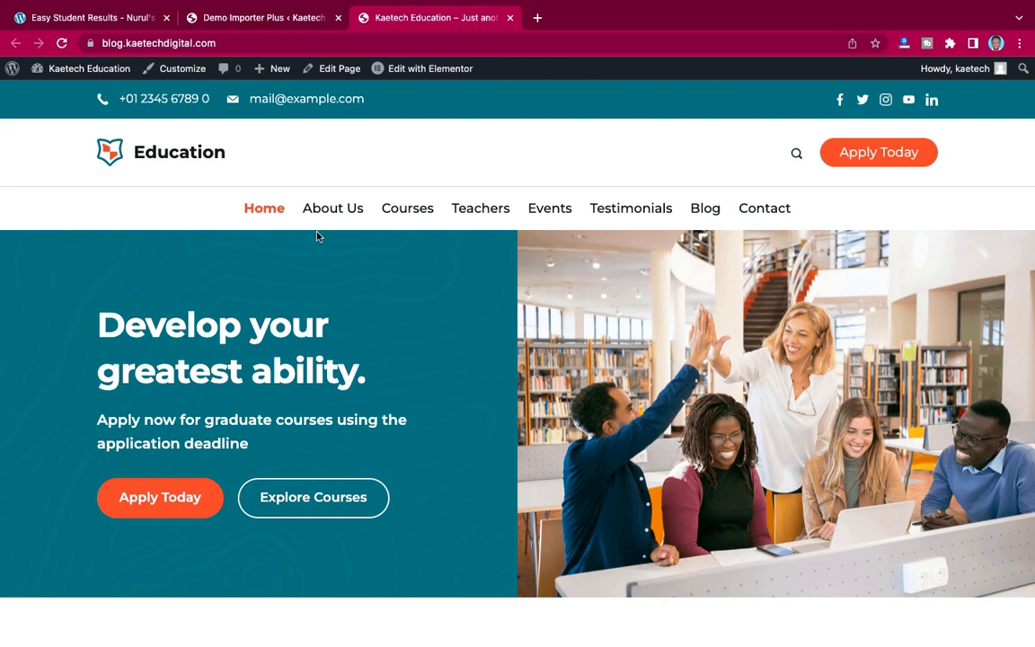
- Close the Imported Successfully dialog, check the live homepage, then return to the admin tab
{"action": "left_click", "coordinate": [237, 15]}
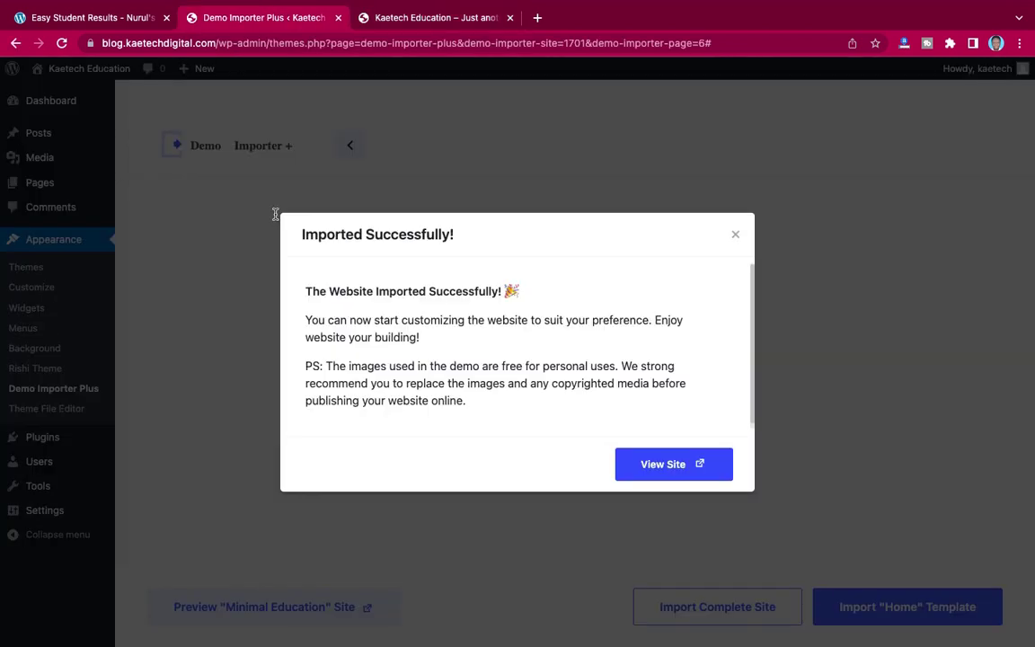
{"action": "left_click", "coordinate": [734, 234]}
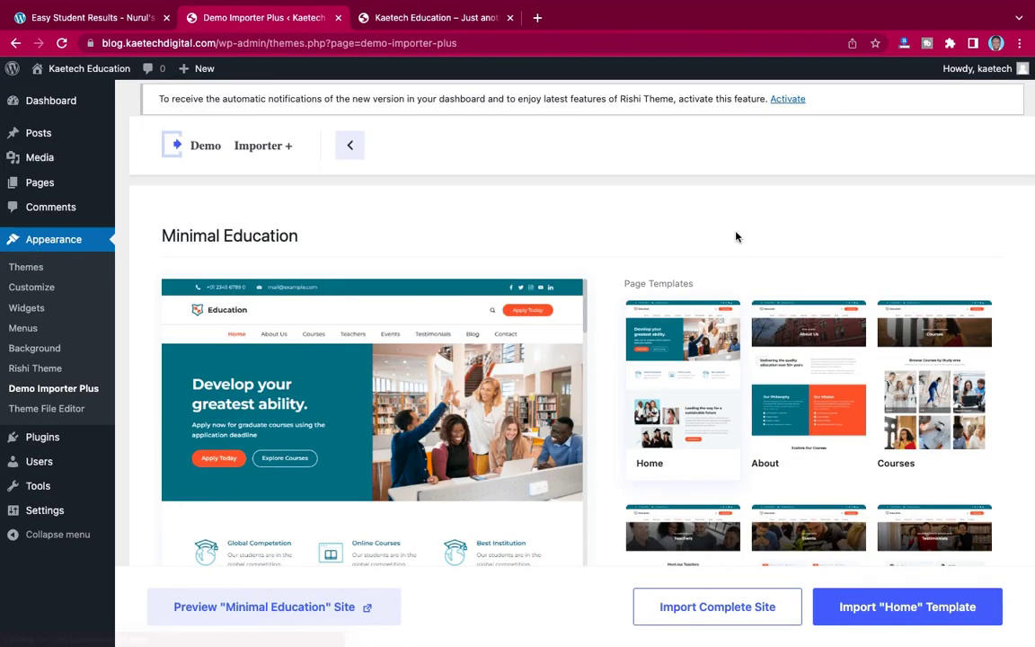
{"action": "left_click", "coordinate": [414, 20]}
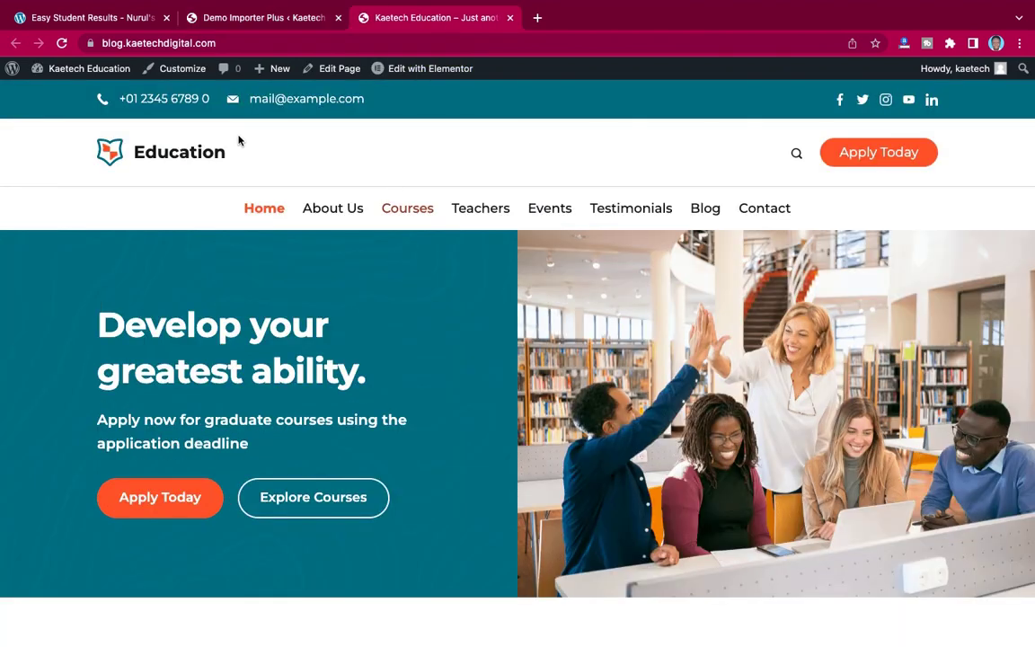
{"action": "scroll", "coordinate": [628, 449], "scroll_direction": "down", "scroll_amount": 2}
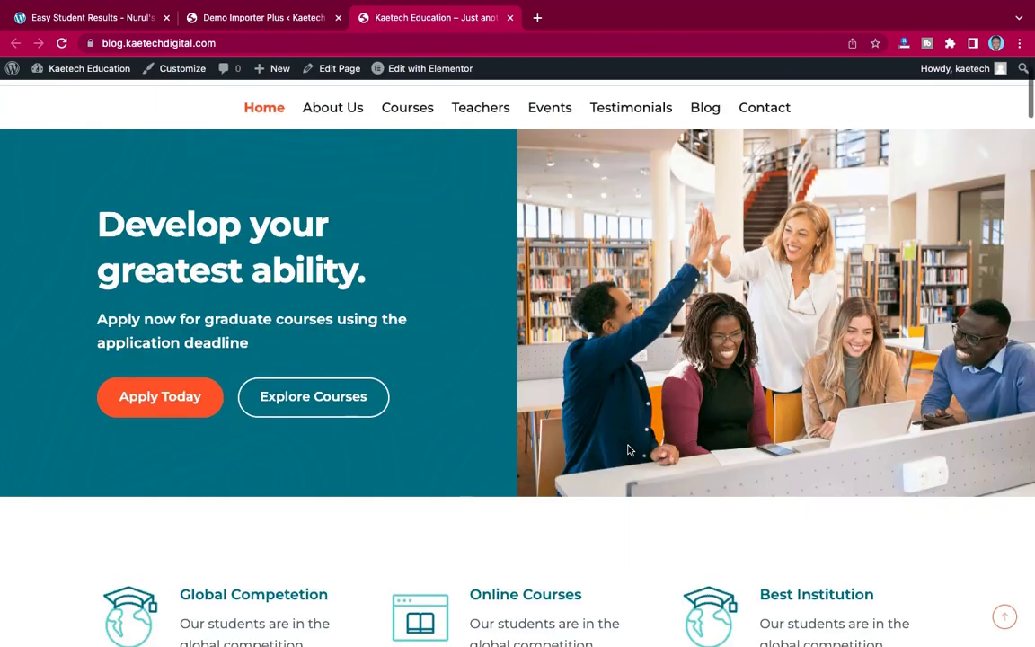
{"action": "scroll", "coordinate": [628, 449], "scroll_direction": "up", "scroll_amount": 2}
{"action": "scroll", "coordinate": [628, 449], "scroll_direction": "down", "scroll_amount": 6}
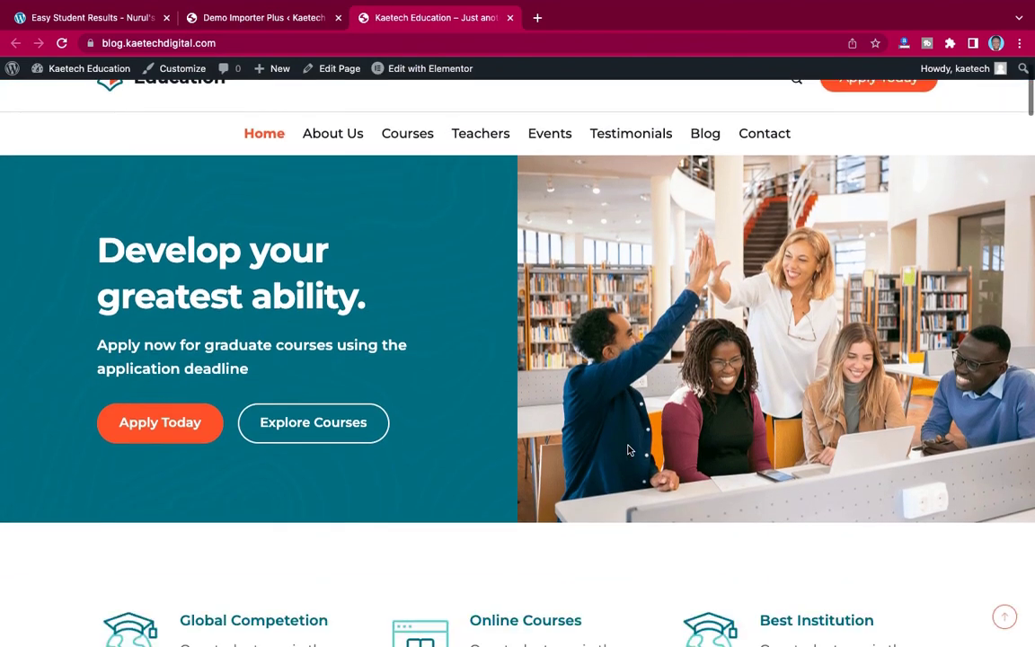
{"action": "scroll", "coordinate": [629, 447], "scroll_direction": "up", "scroll_amount": 5}
{"action": "scroll", "coordinate": [628, 446], "scroll_direction": "up", "scroll_amount": 1}
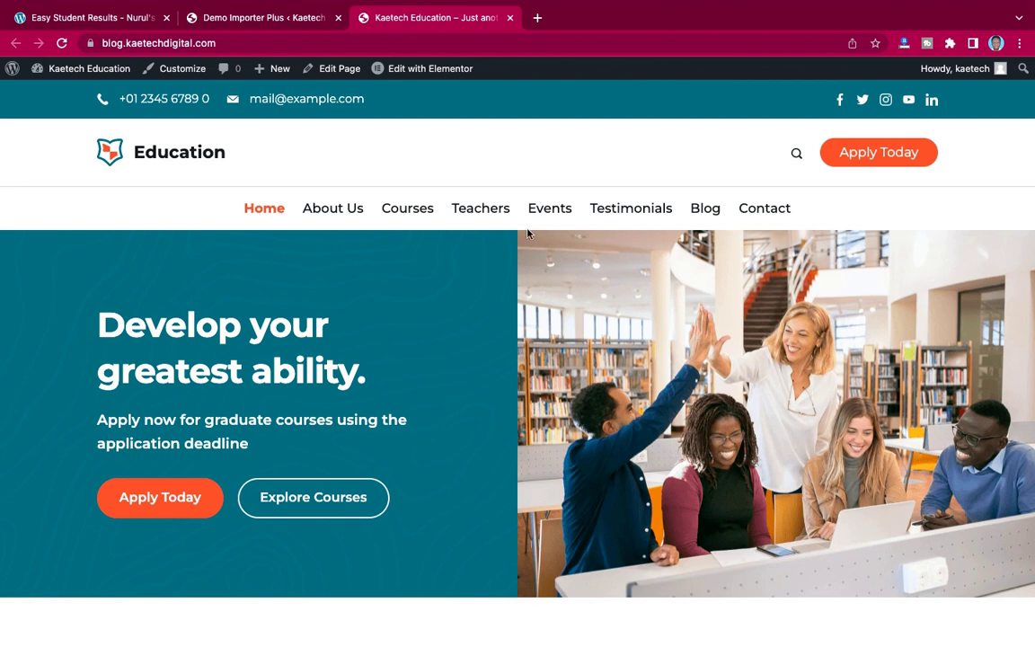
{"action": "left_click", "coordinate": [266, 20]}
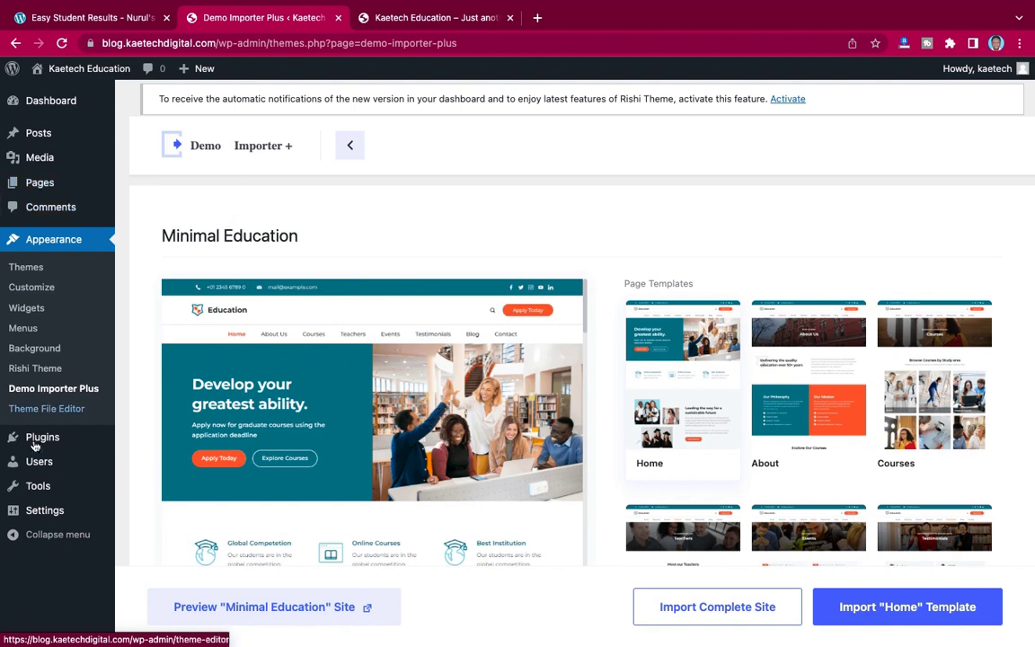
- Go to Plugins > Add New and search for 'easy student results'
{"action": "mouse_move", "coordinate": [40, 435]}
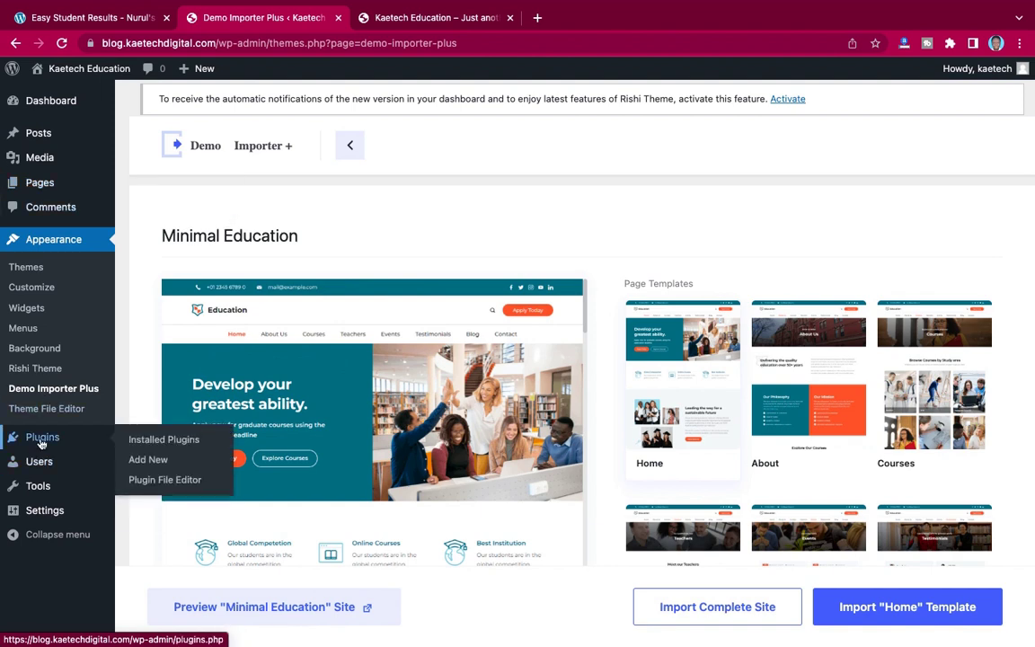
{"action": "left_click", "coordinate": [145, 464]}
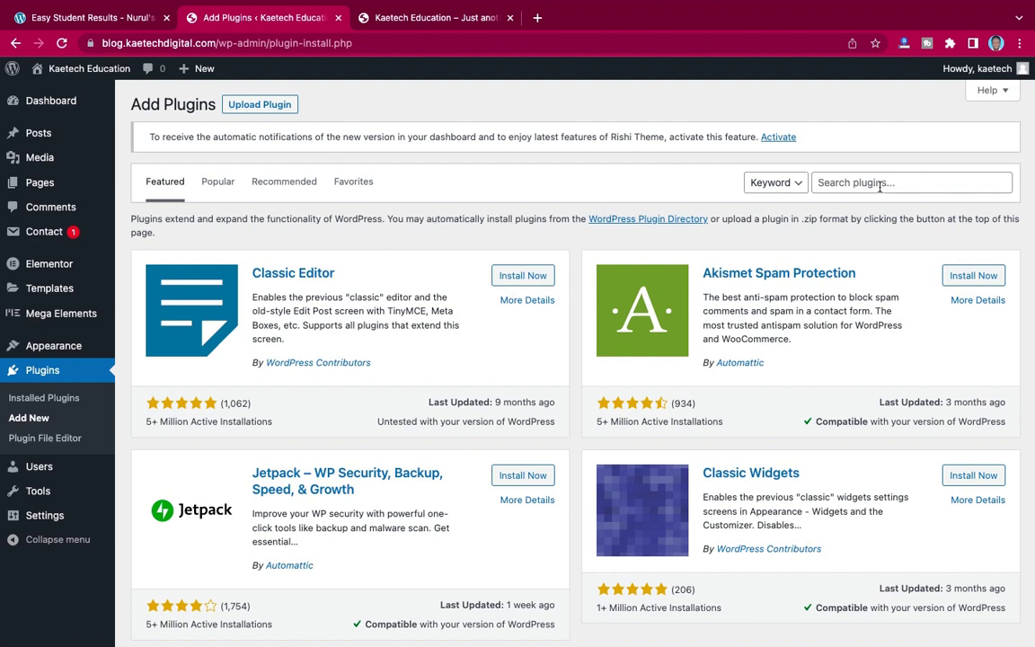
{"action": "left_click", "coordinate": [880, 185]}
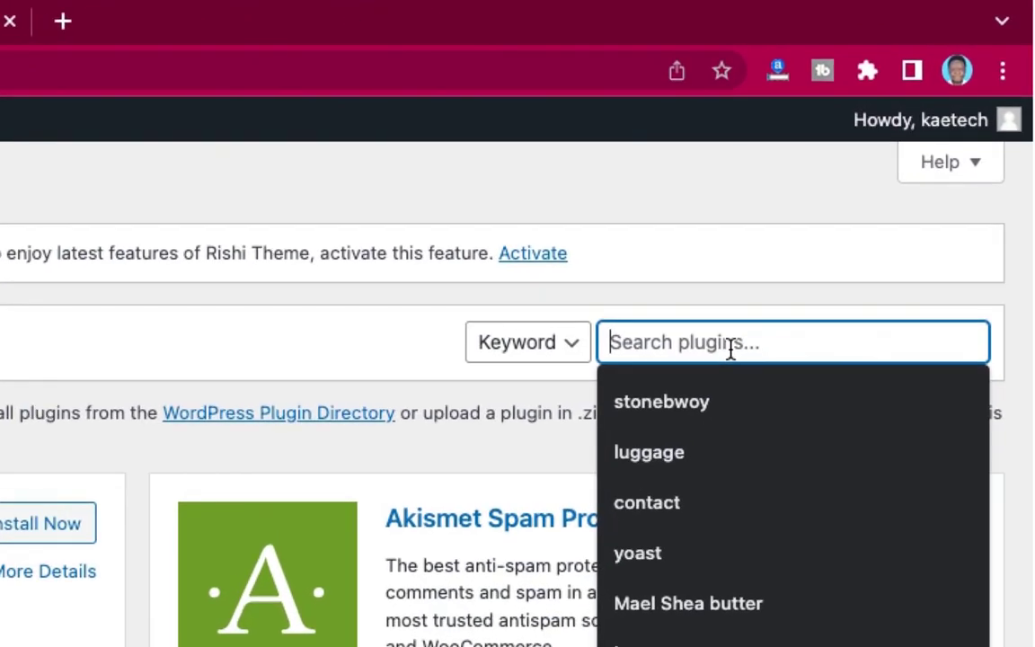
{"action": "type", "text": "easy"}
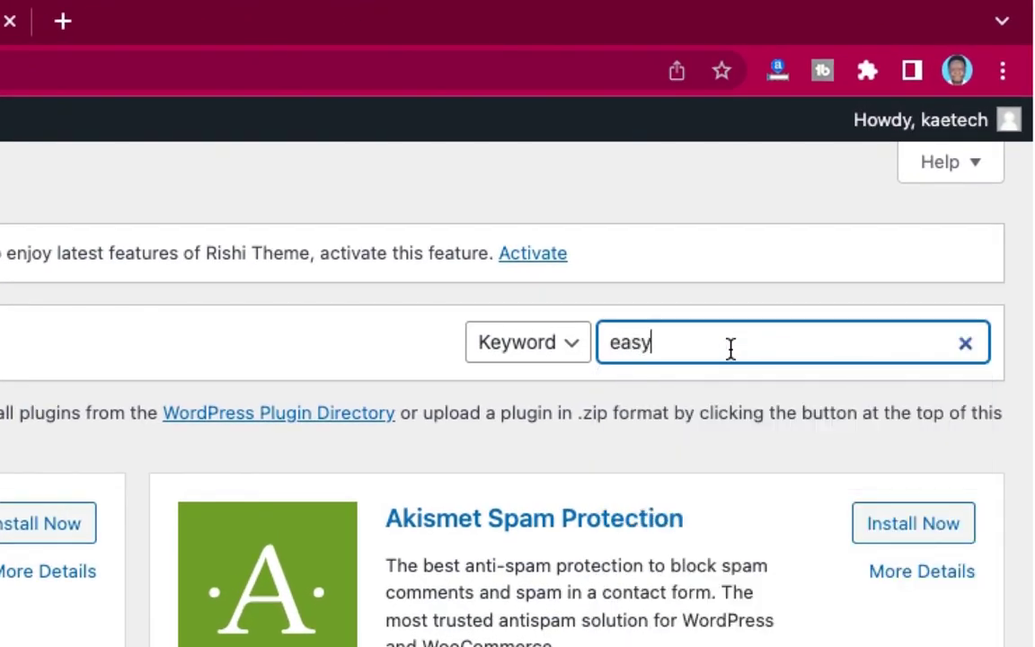
{"action": "type", "text": " result"}
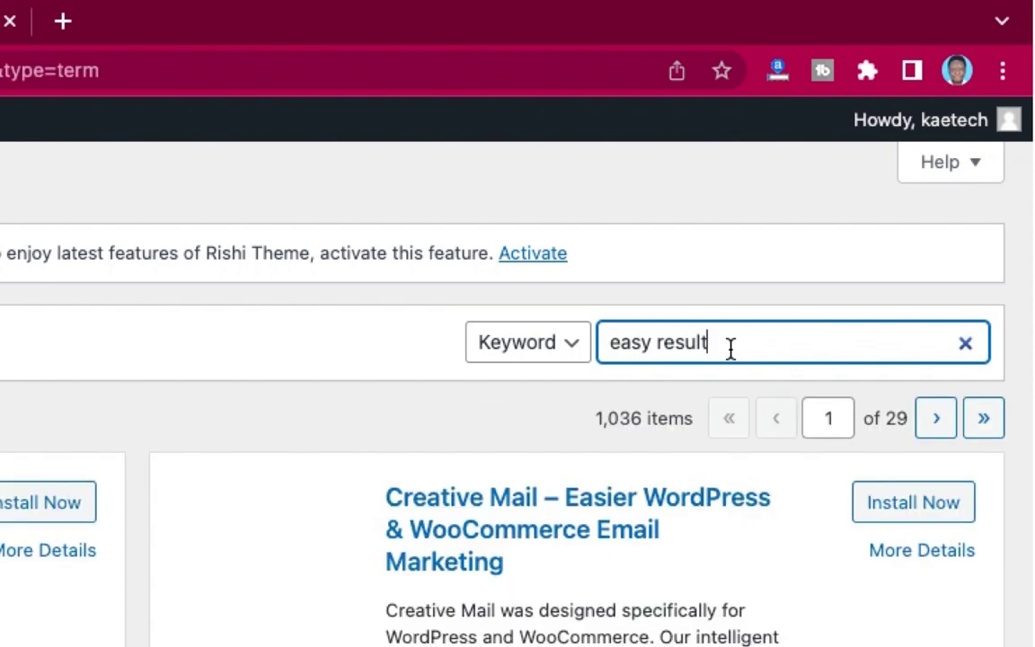
{"action": "left_click", "coordinate": [659, 341]}
{"action": "type", "text": "student"}
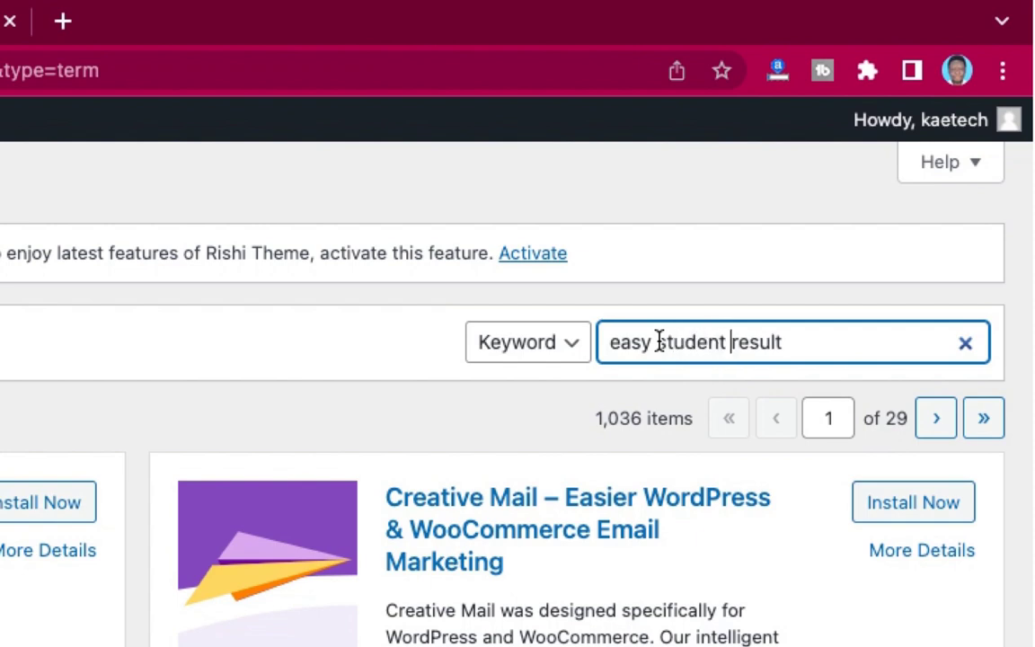
{"action": "left_click", "coordinate": [801, 351]}
{"action": "type", "text": "s"}
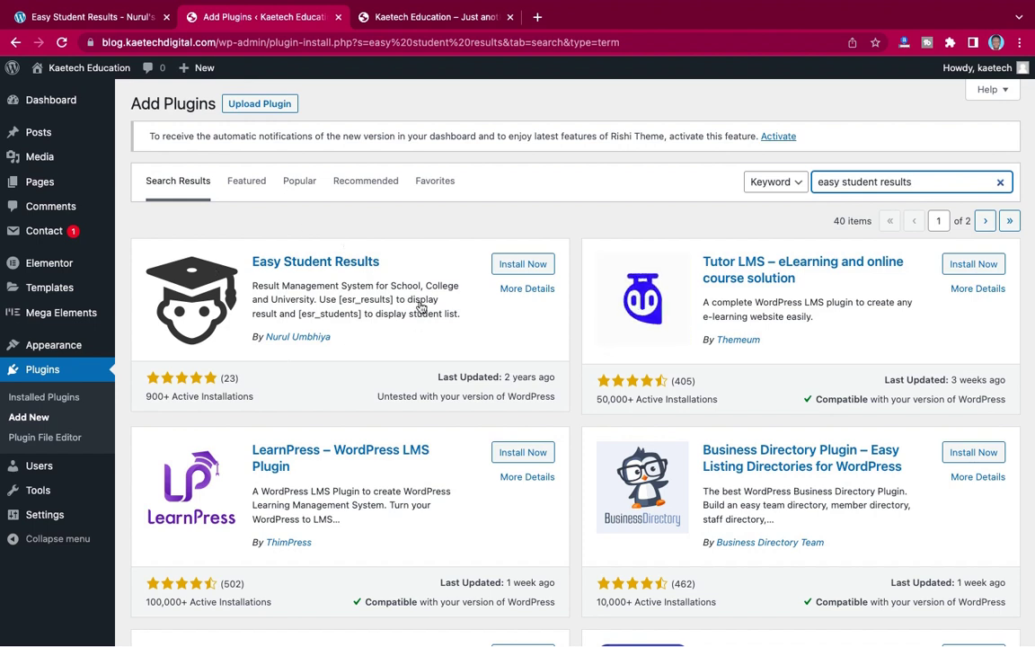
- Install and activate Easy Student Results, revealing its Student Results sidebar menu
{"action": "left_click", "coordinate": [528, 265]}
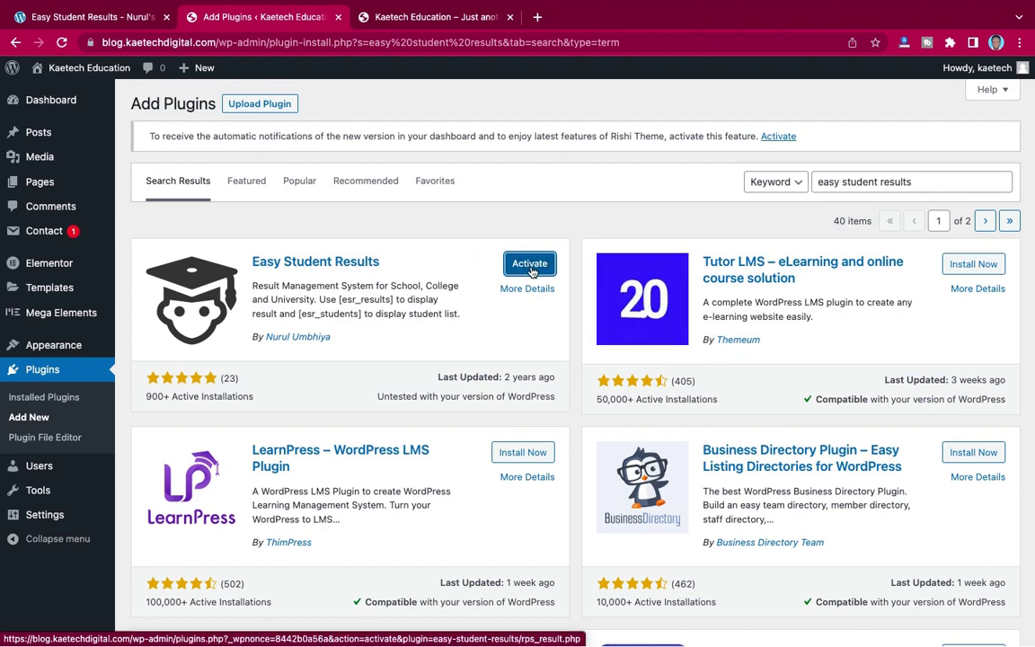
{"action": "left_click", "coordinate": [528, 265]}
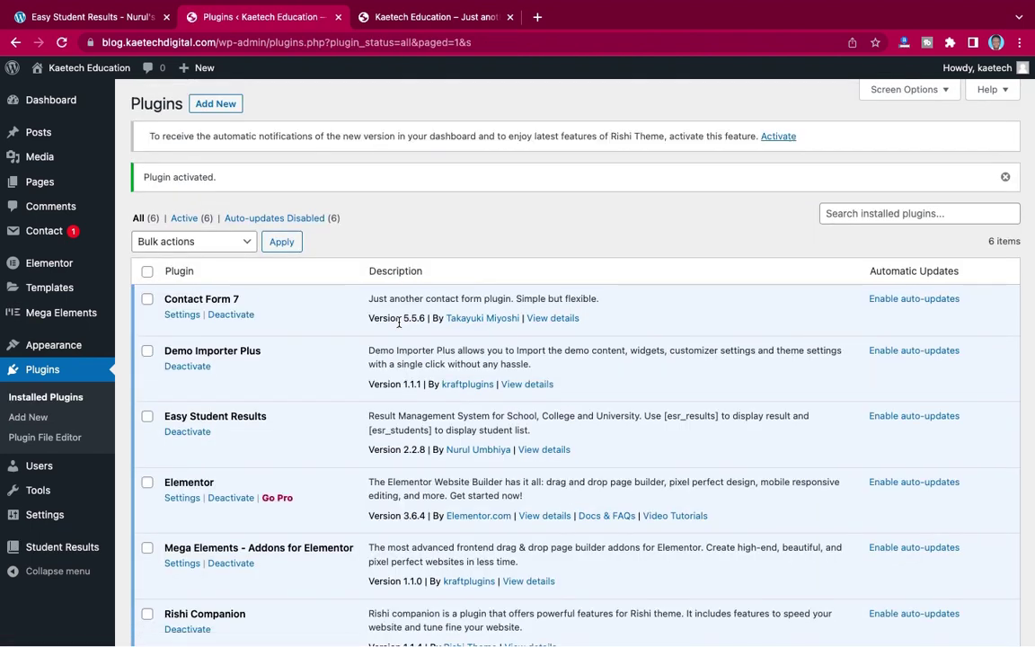
{"action": "scroll", "coordinate": [399, 322], "scroll_direction": "down", "scroll_amount": 3}
{"action": "scroll", "coordinate": [358, 306], "scroll_direction": "up", "scroll_amount": 3}
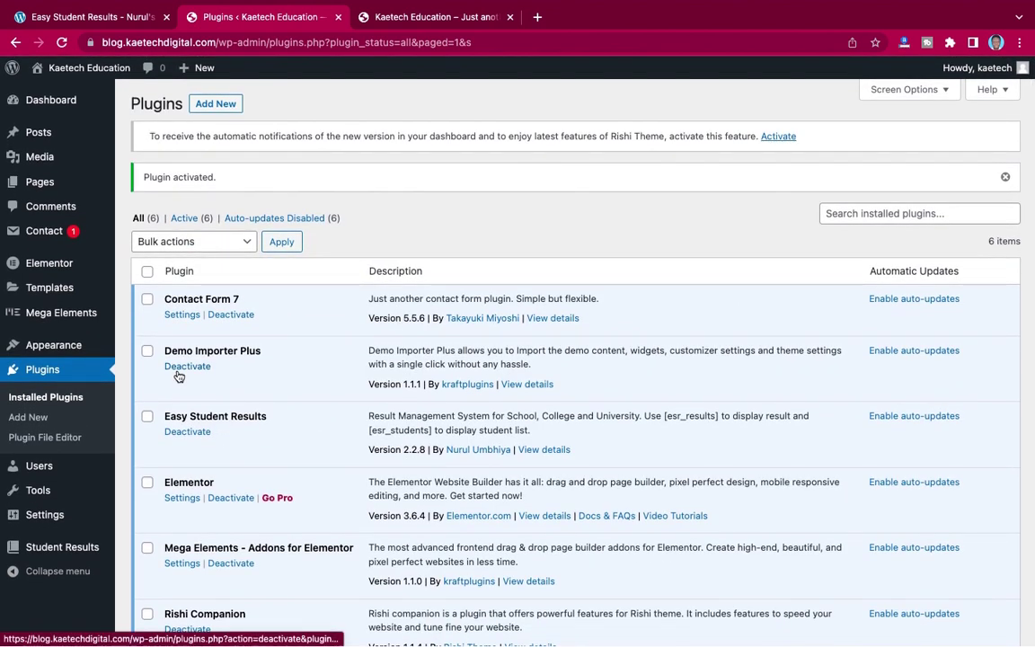
{"action": "mouse_move", "coordinate": [21, 548]}
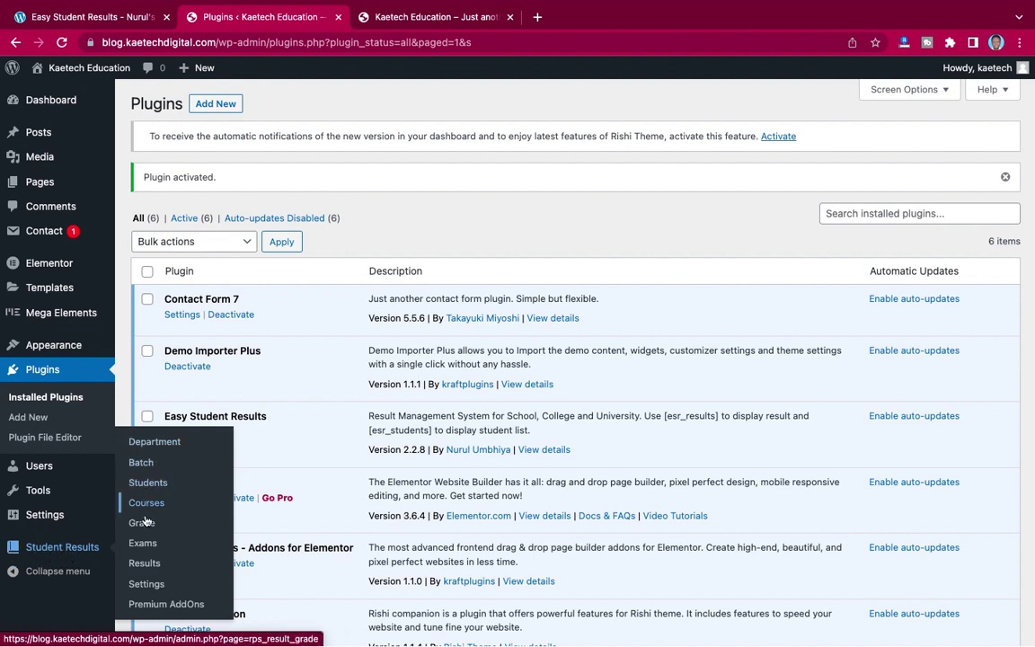
- Open Student Results > Settings and review the Shortcode Result options
{"action": "left_click", "coordinate": [148, 584]}
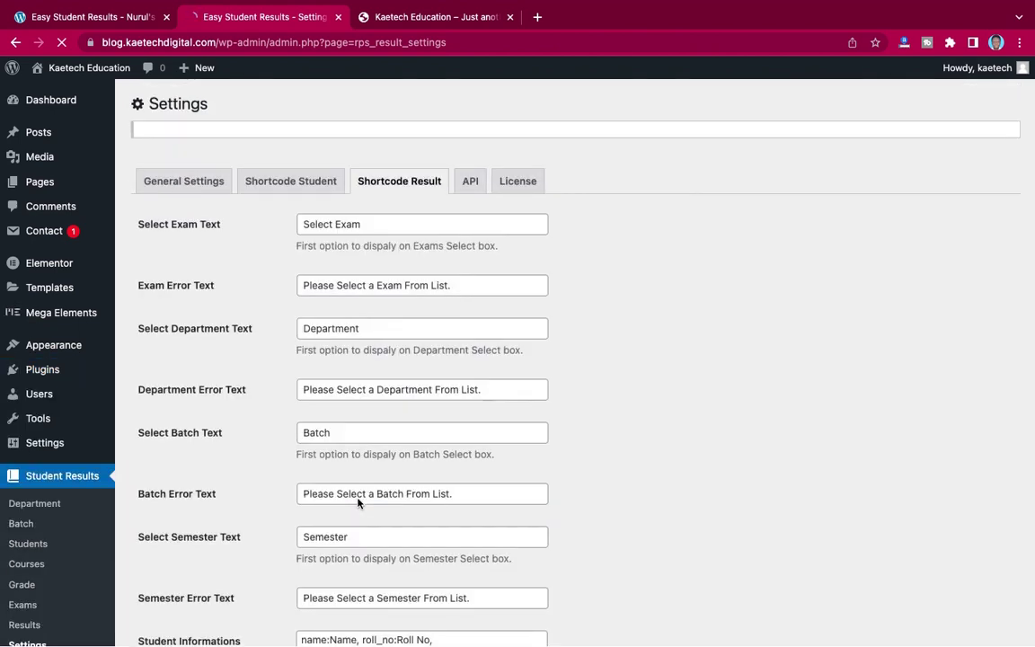
{"action": "scroll", "coordinate": [582, 335], "scroll_direction": "down", "scroll_amount": 3}
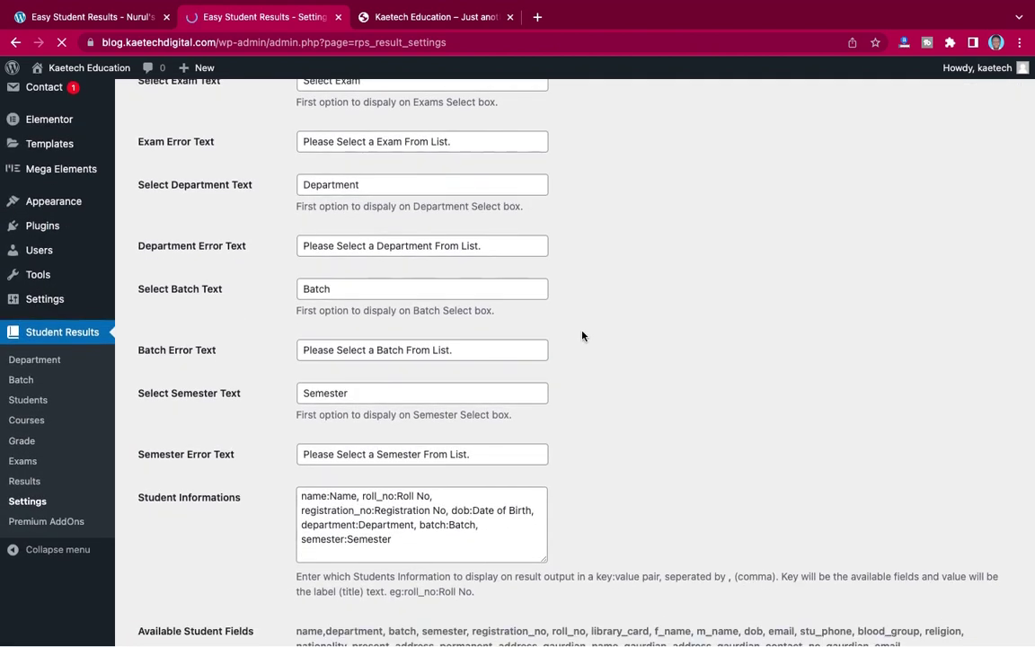
{"action": "scroll", "coordinate": [582, 335], "scroll_direction": "down", "scroll_amount": 8}
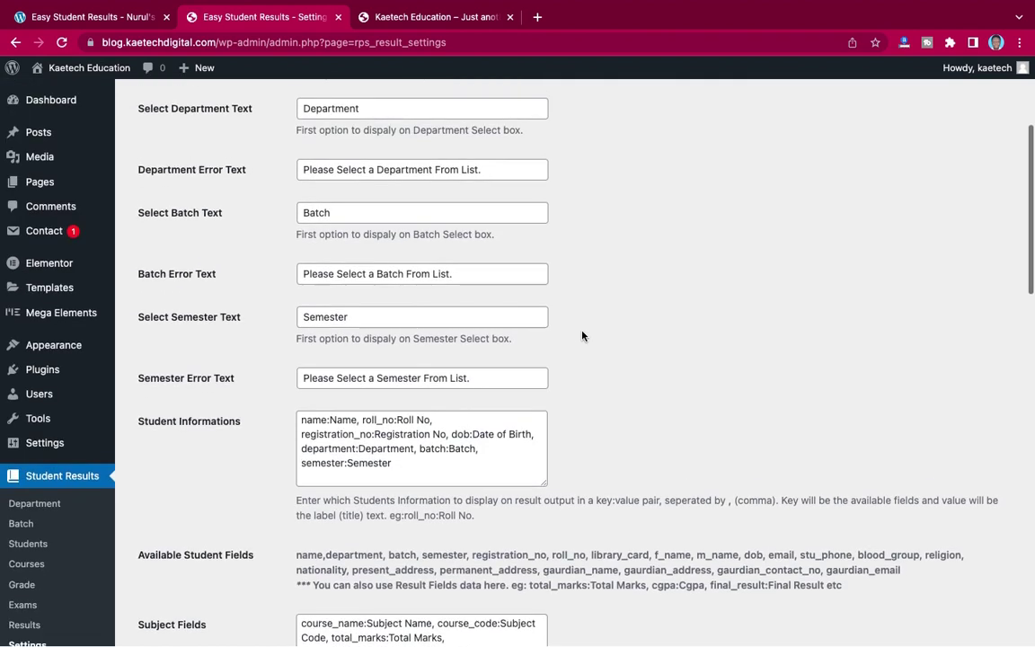
{"action": "scroll", "coordinate": [582, 335], "scroll_direction": "up", "scroll_amount": 3}
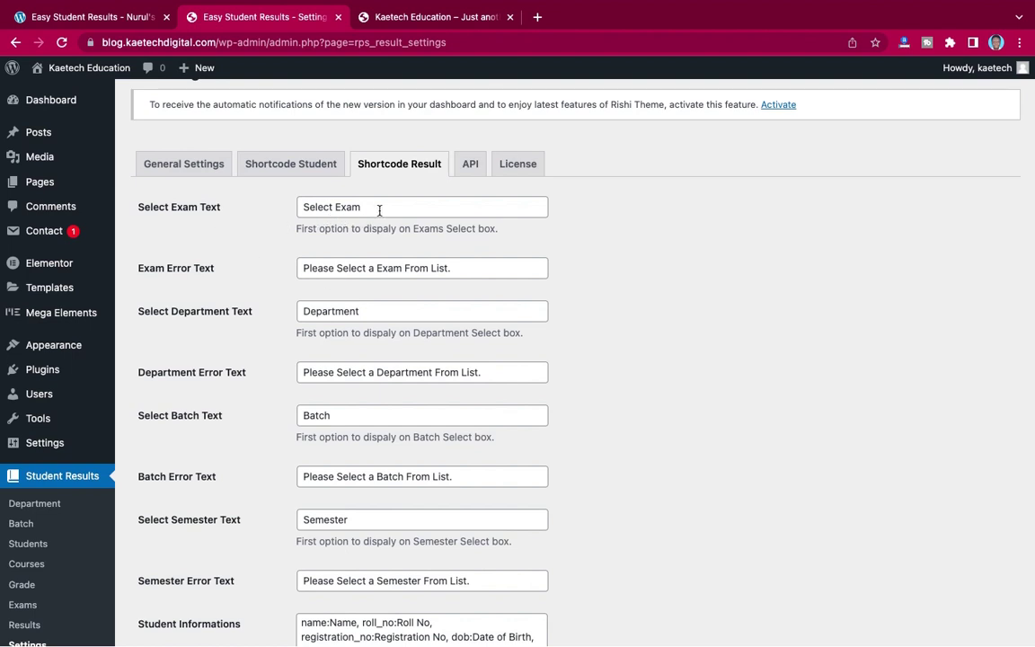
{"action": "scroll", "coordinate": [330, 368], "scroll_direction": "down", "scroll_amount": 4}
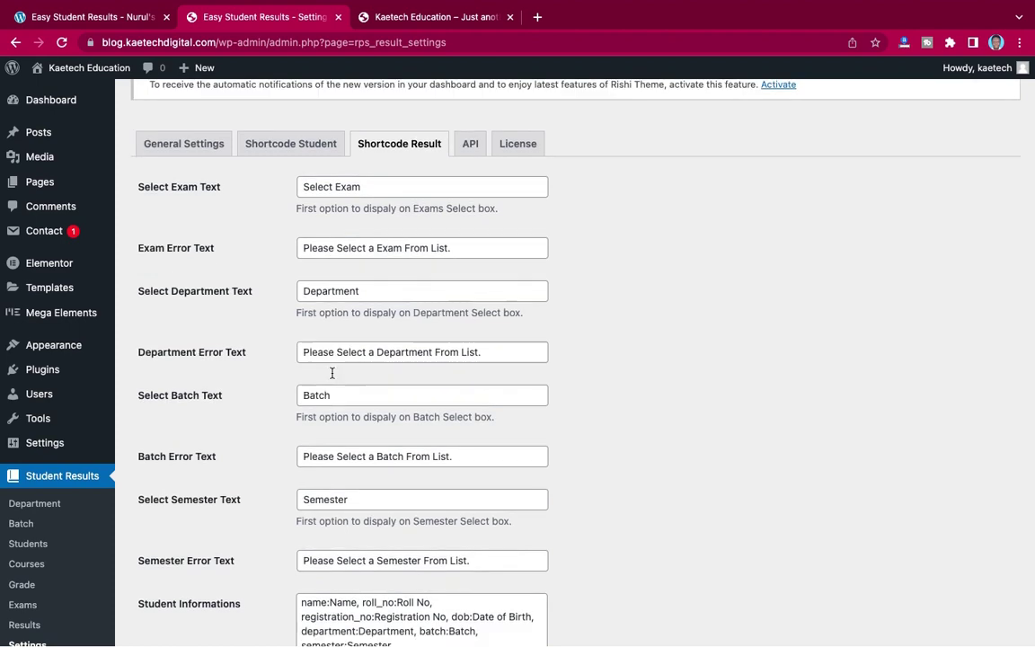
{"action": "scroll", "coordinate": [337, 360], "scroll_direction": "up", "scroll_amount": 3}
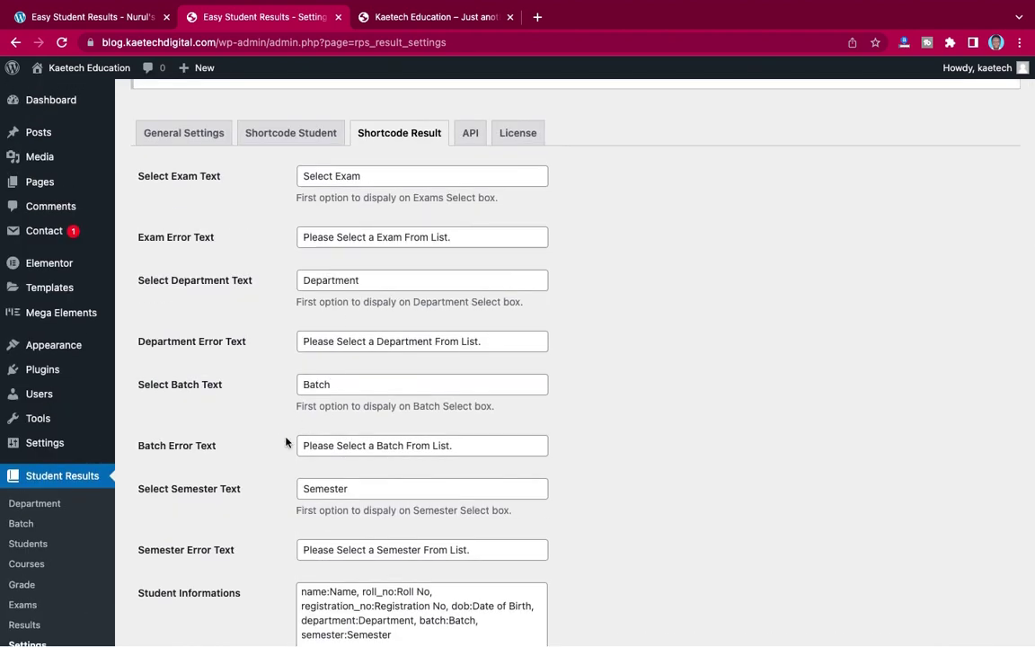
- Review the General Settings and the Shortcode Student department, batch and semester texts
{"action": "left_click", "coordinate": [184, 136]}
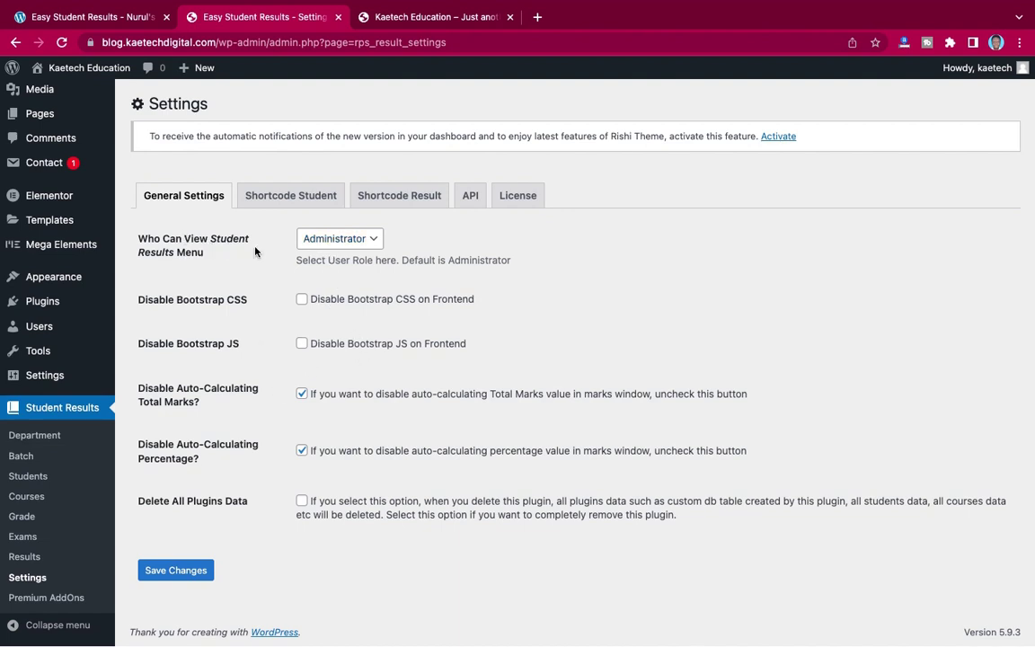
{"action": "left_click", "coordinate": [277, 202]}
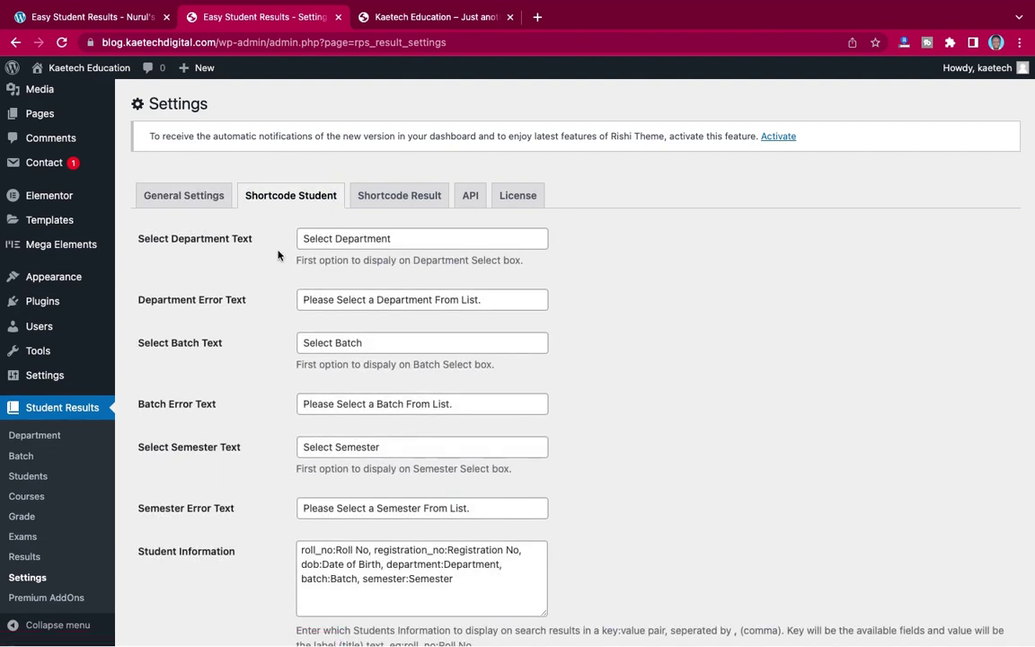
{"action": "scroll", "coordinate": [301, 332], "scroll_direction": "down", "scroll_amount": 3}
{"action": "scroll", "coordinate": [302, 355], "scroll_direction": "up", "scroll_amount": 2}
{"action": "scroll", "coordinate": [303, 355], "scroll_direction": "down", "scroll_amount": 1}
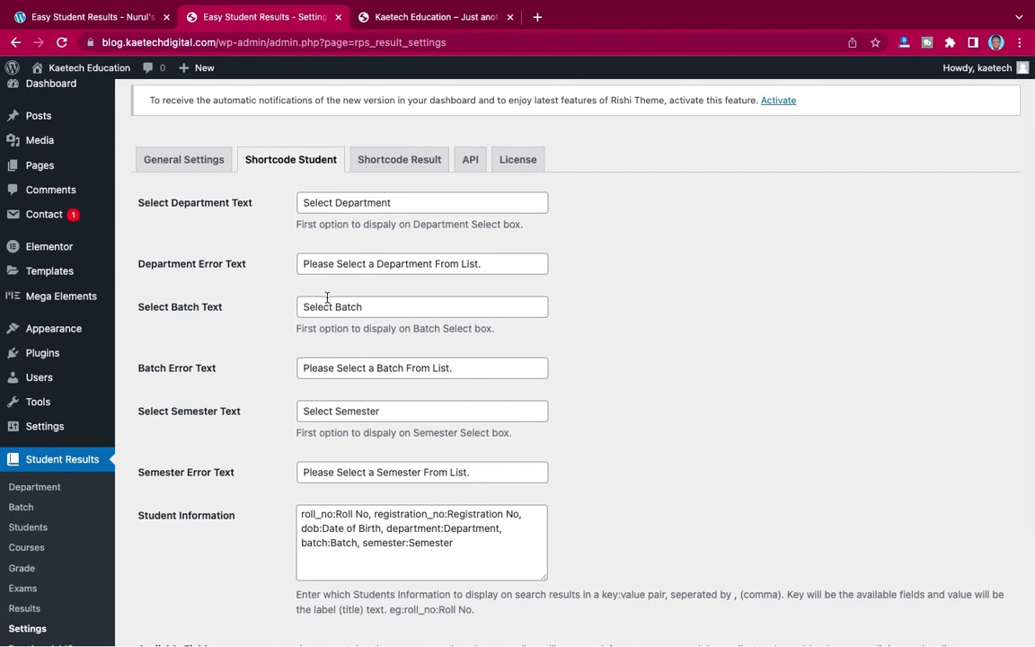
{"action": "scroll", "coordinate": [267, 317], "scroll_direction": "down", "scroll_amount": 2}
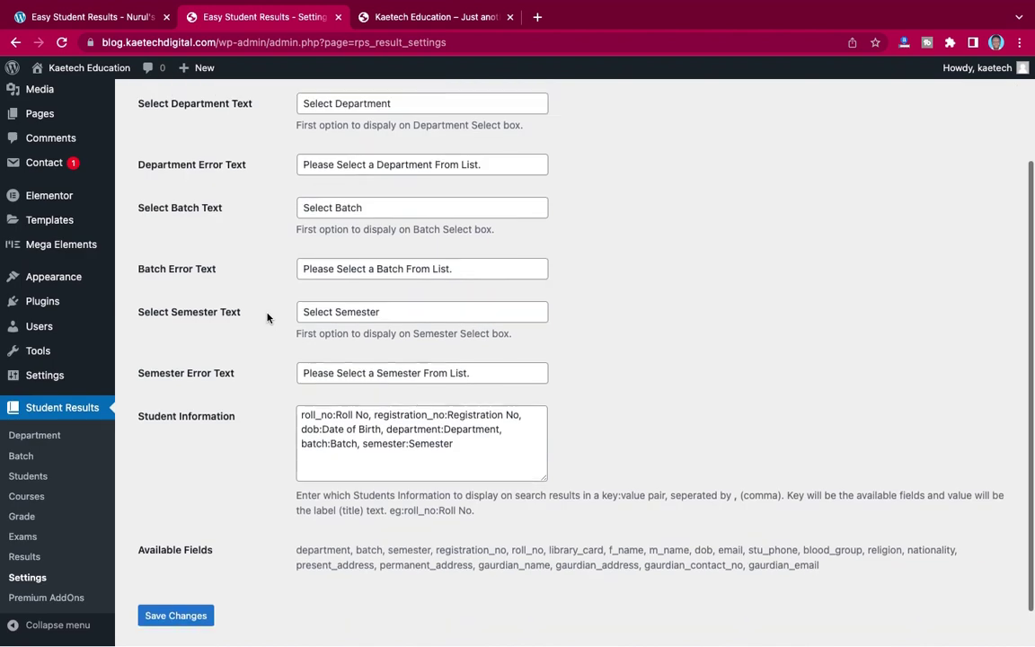
{"action": "scroll", "coordinate": [267, 317], "scroll_direction": "up", "scroll_amount": 1}
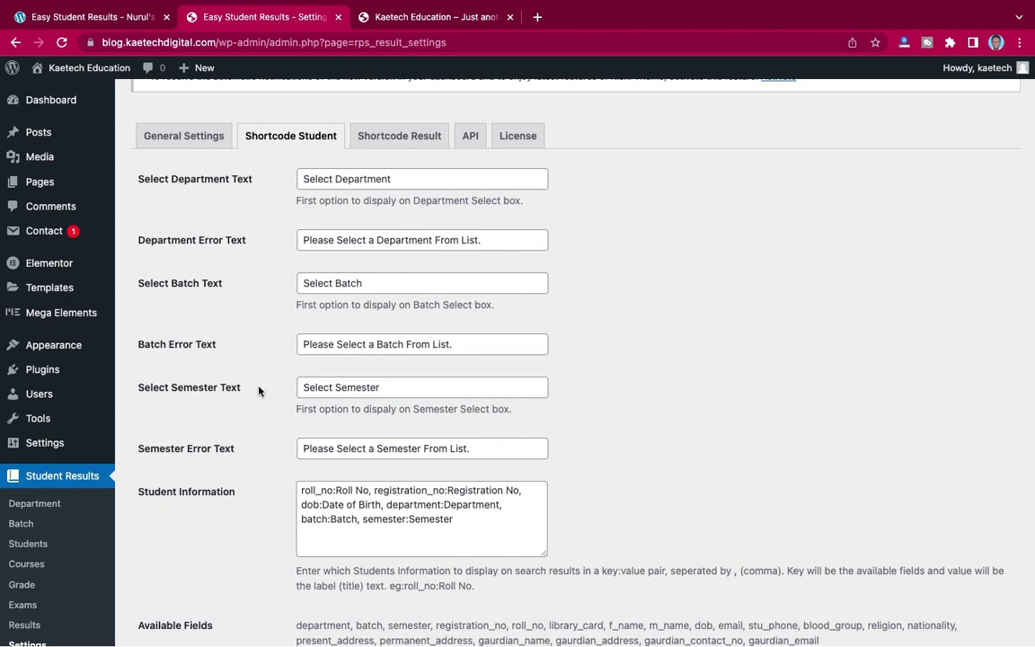
{"action": "scroll", "coordinate": [259, 391], "scroll_direction": "down", "scroll_amount": 3}
{"action": "scroll", "coordinate": [258, 391], "scroll_direction": "up", "scroll_amount": 5}
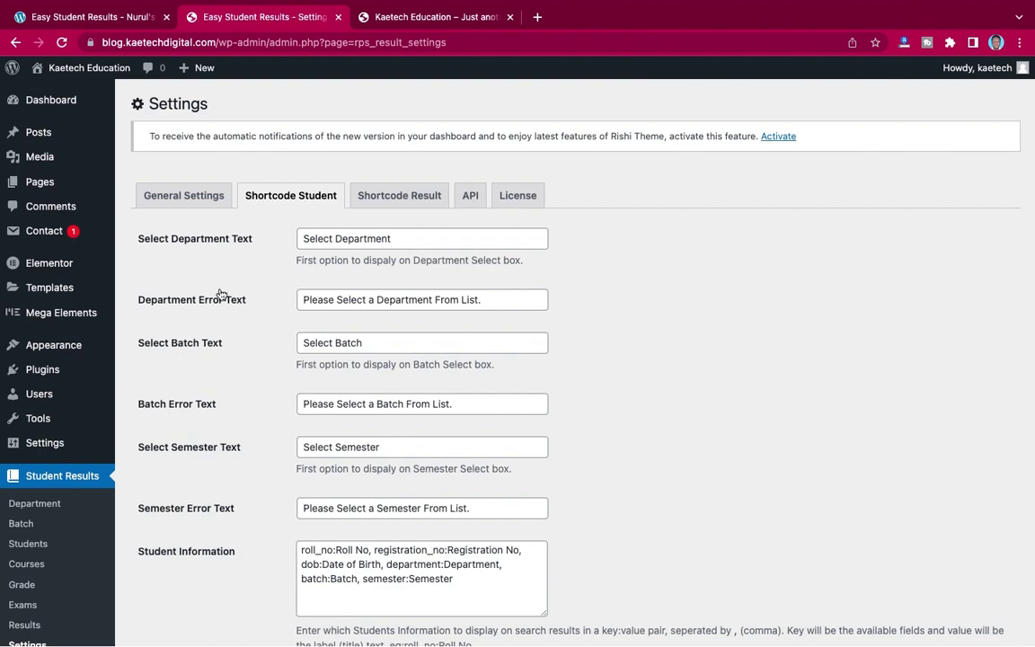
{"action": "left_click", "coordinate": [93, 19]}
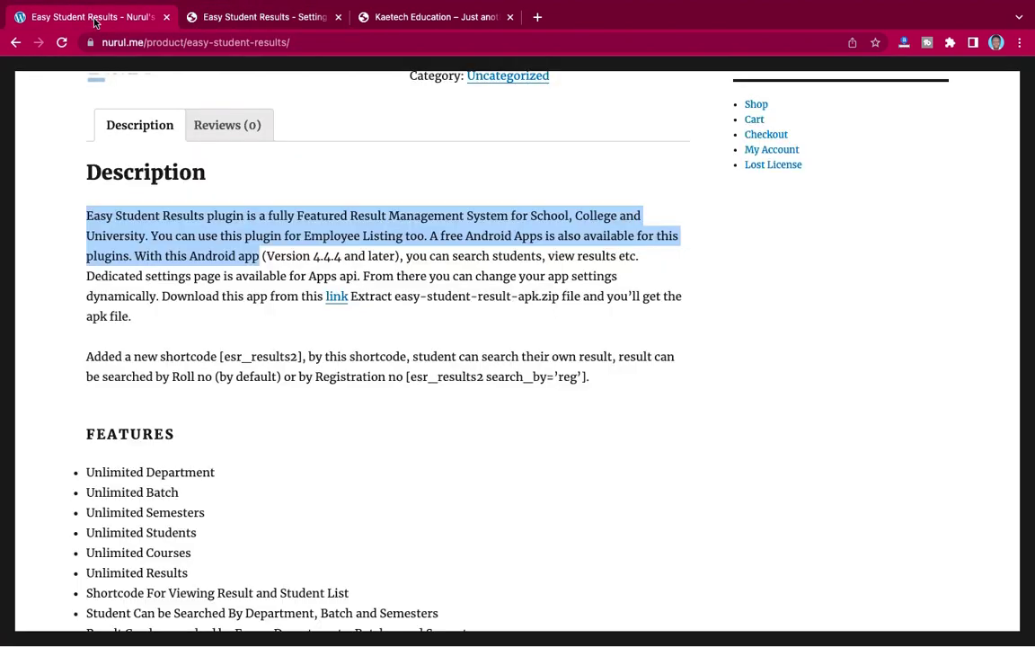
{"action": "left_click", "coordinate": [341, 232]}
{"action": "scroll", "coordinate": [341, 234], "scroll_direction": "up", "scroll_amount": 6}
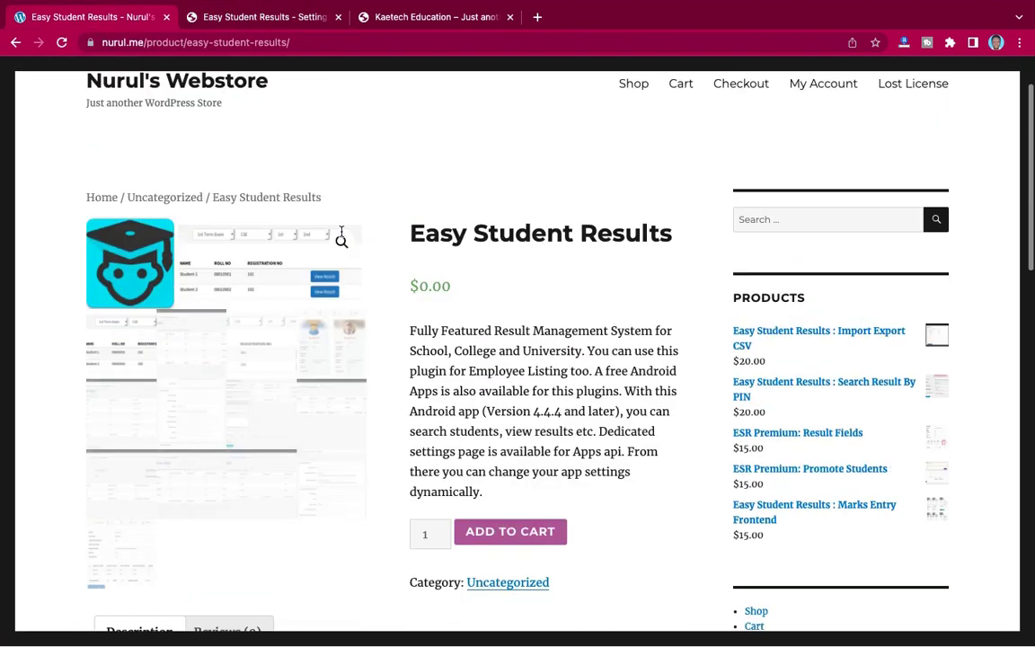
{"action": "scroll", "coordinate": [341, 236], "scroll_direction": "down", "scroll_amount": 1}
{"action": "scroll", "coordinate": [341, 233], "scroll_direction": "up", "scroll_amount": 1}
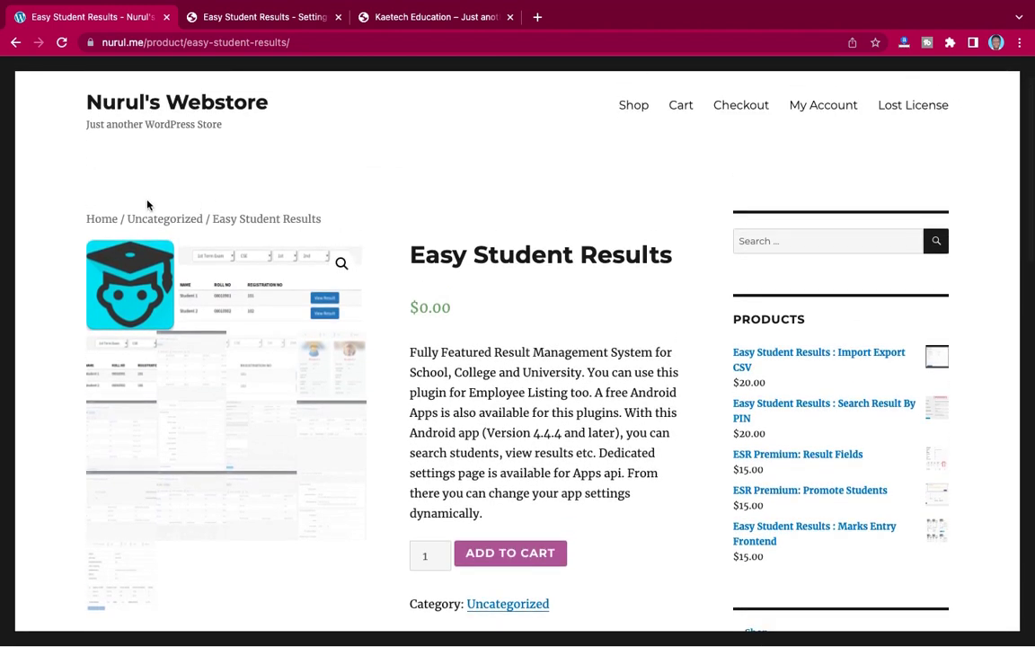
{"action": "scroll", "coordinate": [624, 353], "scroll_direction": "down", "scroll_amount": 1}
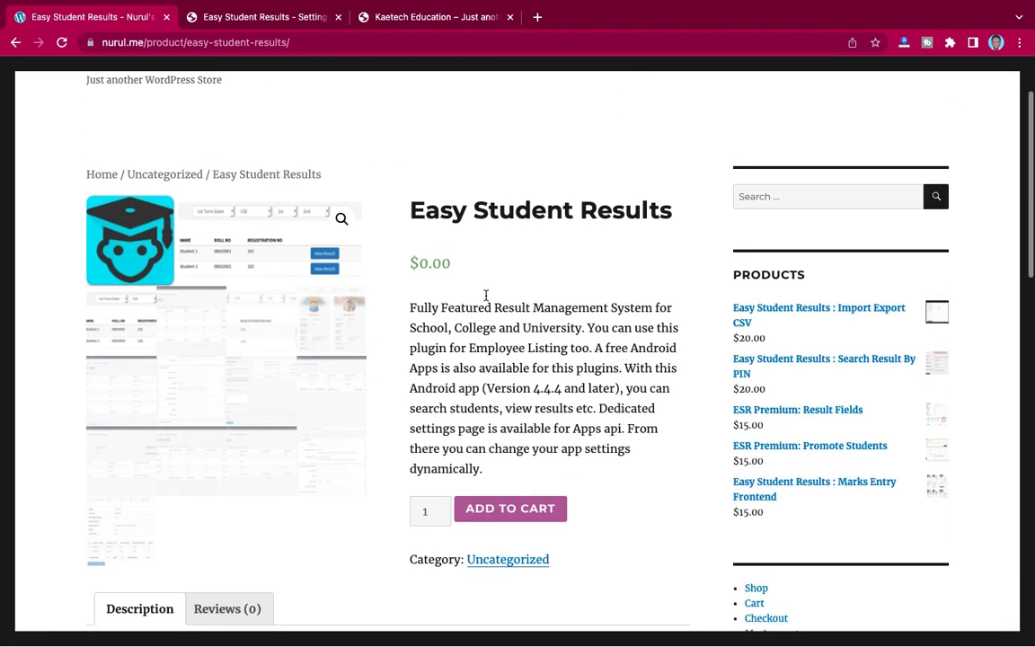
{"action": "scroll", "coordinate": [620, 368], "scroll_direction": "down", "scroll_amount": 2}
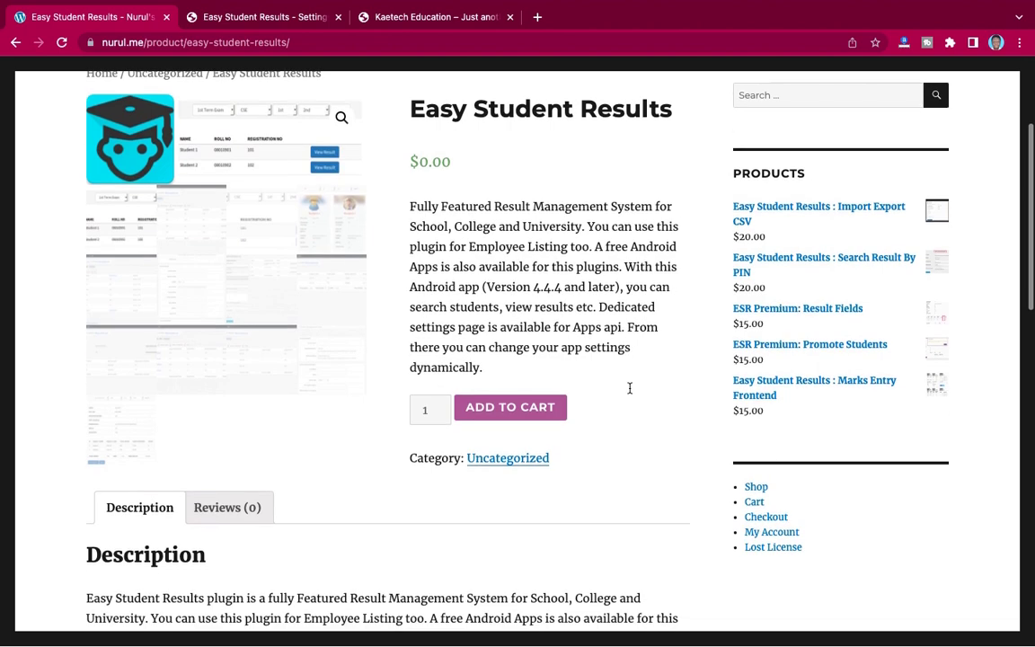
{"action": "scroll", "coordinate": [630, 393], "scroll_direction": "down", "scroll_amount": 18}
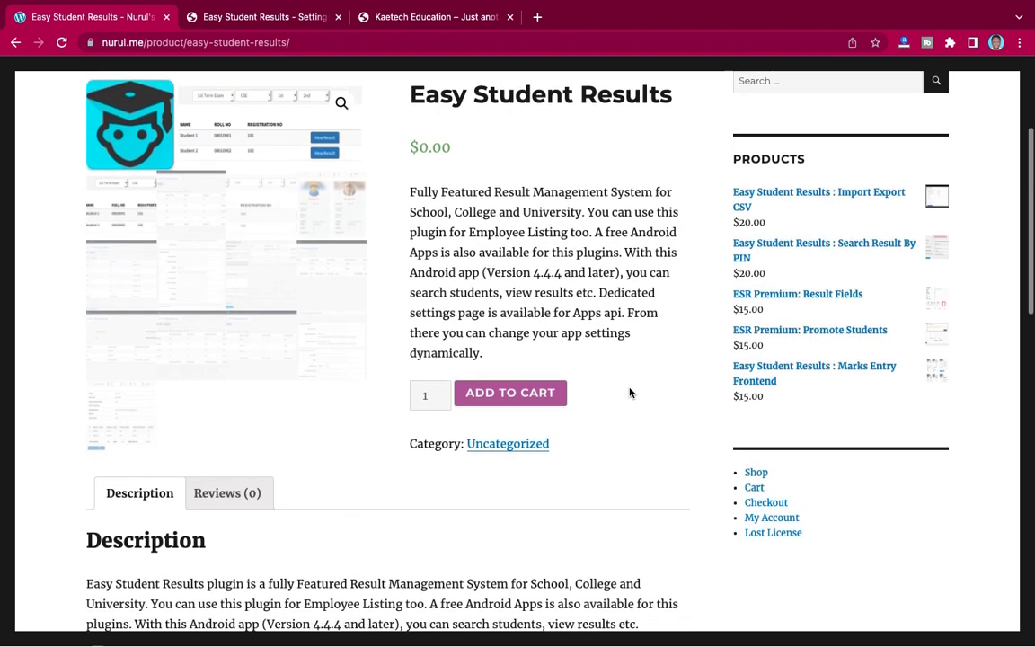
{"action": "scroll", "coordinate": [630, 393], "scroll_direction": "up", "scroll_amount": 15}
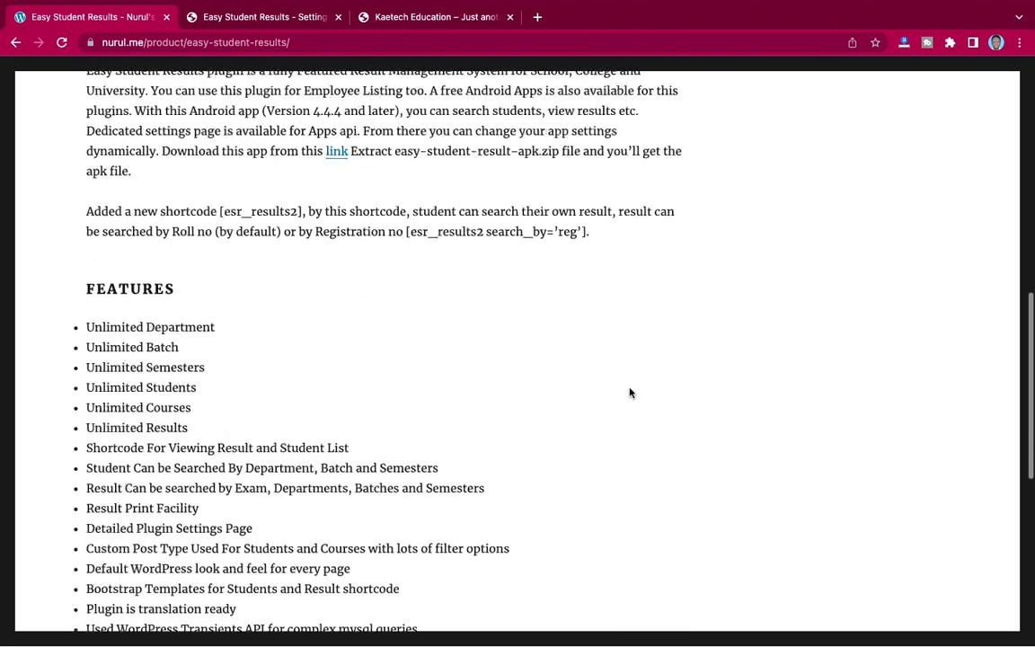
{"action": "scroll", "coordinate": [629, 393], "scroll_direction": "down", "scroll_amount": 5}
{"action": "scroll", "coordinate": [630, 392], "scroll_direction": "down", "scroll_amount": 8}
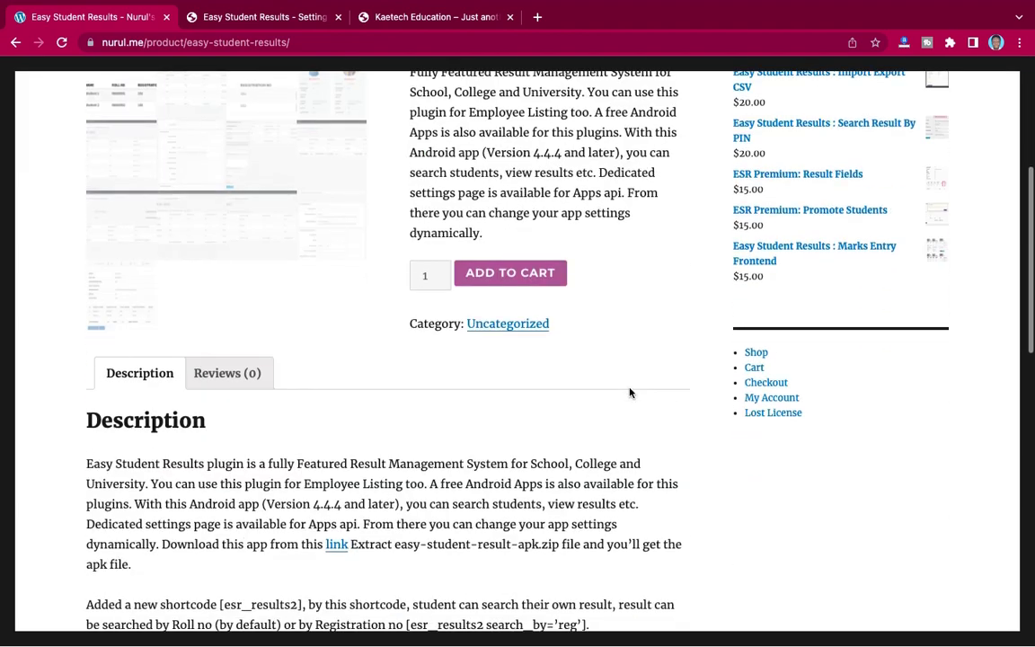
{"action": "scroll", "coordinate": [629, 392], "scroll_direction": "down", "scroll_amount": 4}
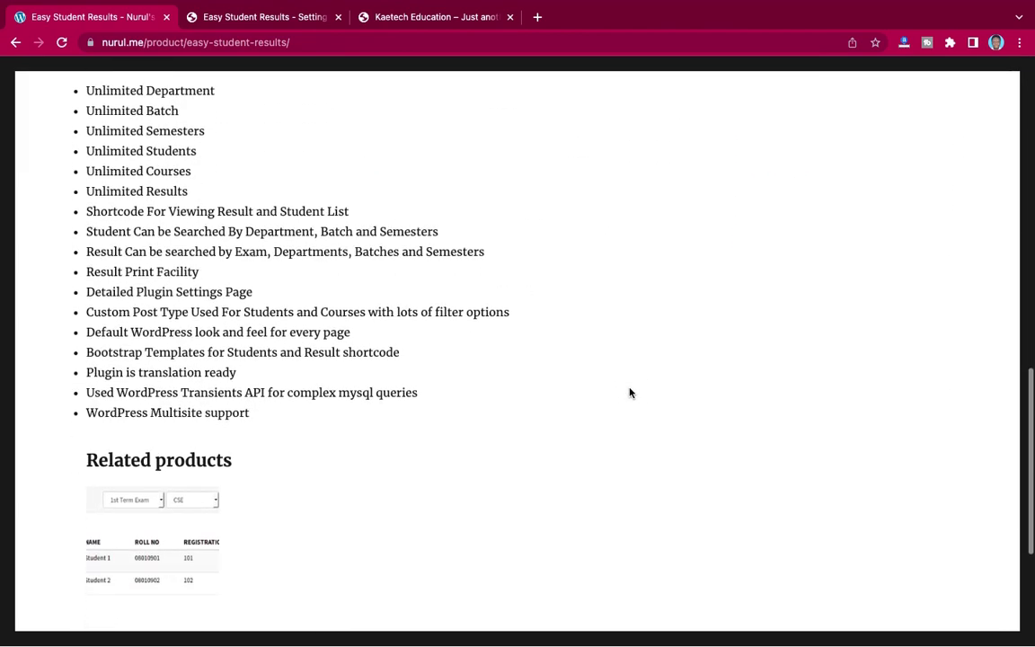
{"action": "scroll", "coordinate": [630, 393], "scroll_direction": "up", "scroll_amount": 3}
{"action": "scroll", "coordinate": [630, 393], "scroll_direction": "up", "scroll_amount": 5}
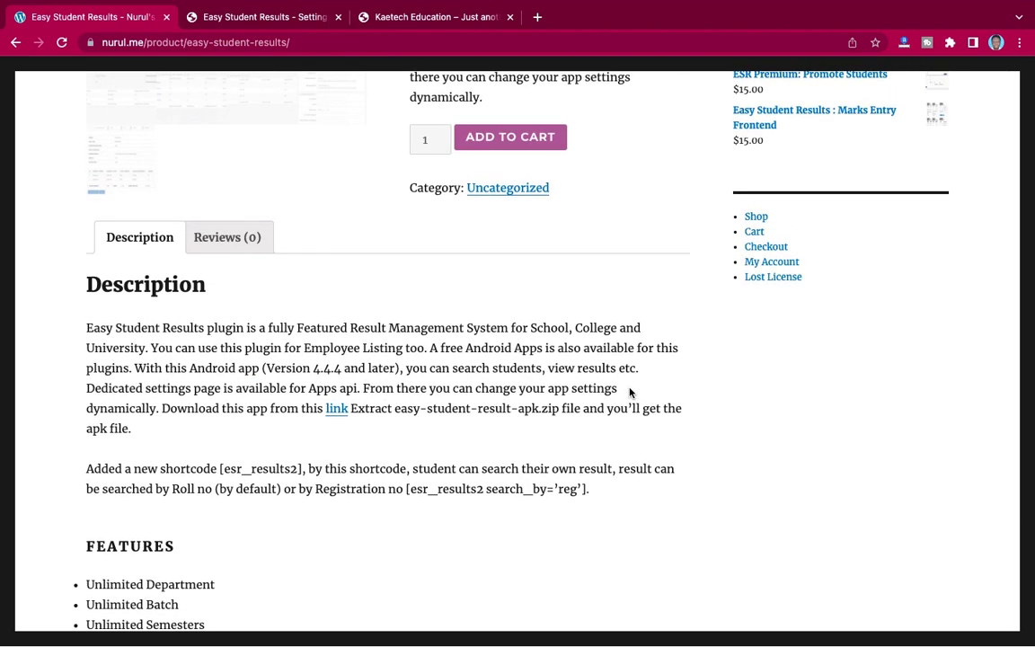
{"action": "scroll", "coordinate": [630, 392], "scroll_direction": "up", "scroll_amount": 3}
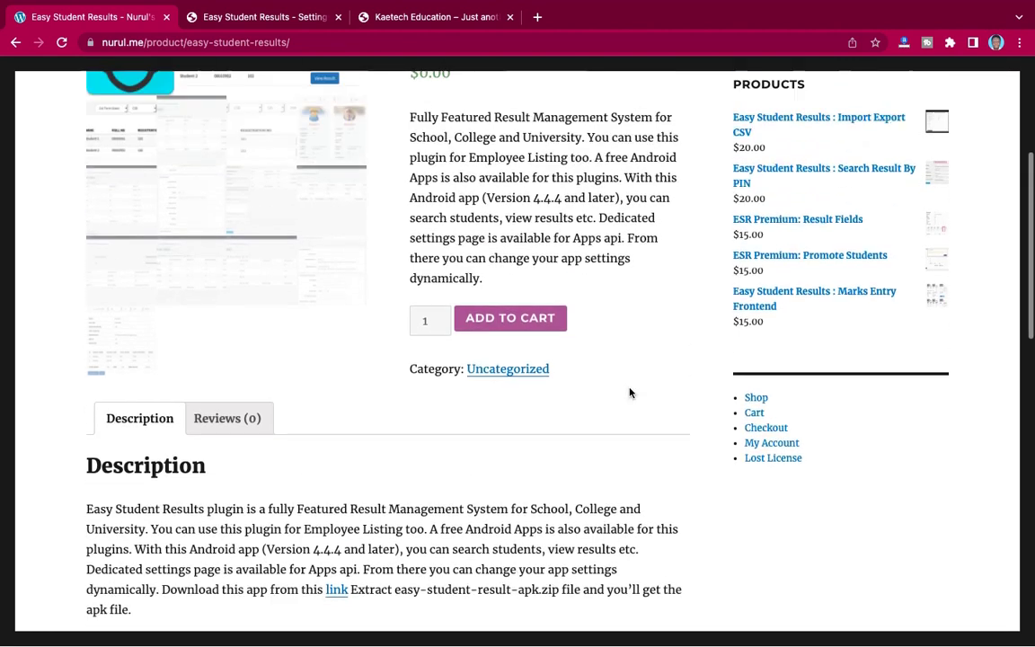
{"action": "scroll", "coordinate": [617, 377], "scroll_direction": "up", "scroll_amount": 3}
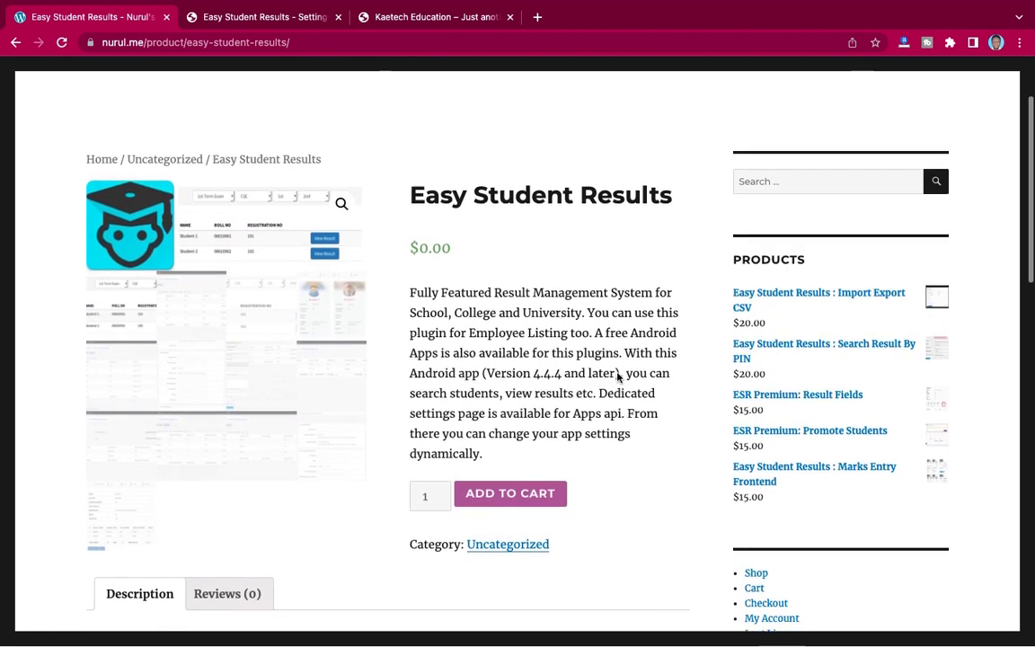
- Go from the plugin settings page to the empty Student Results Department/Class List
{"action": "left_click", "coordinate": [258, 18]}
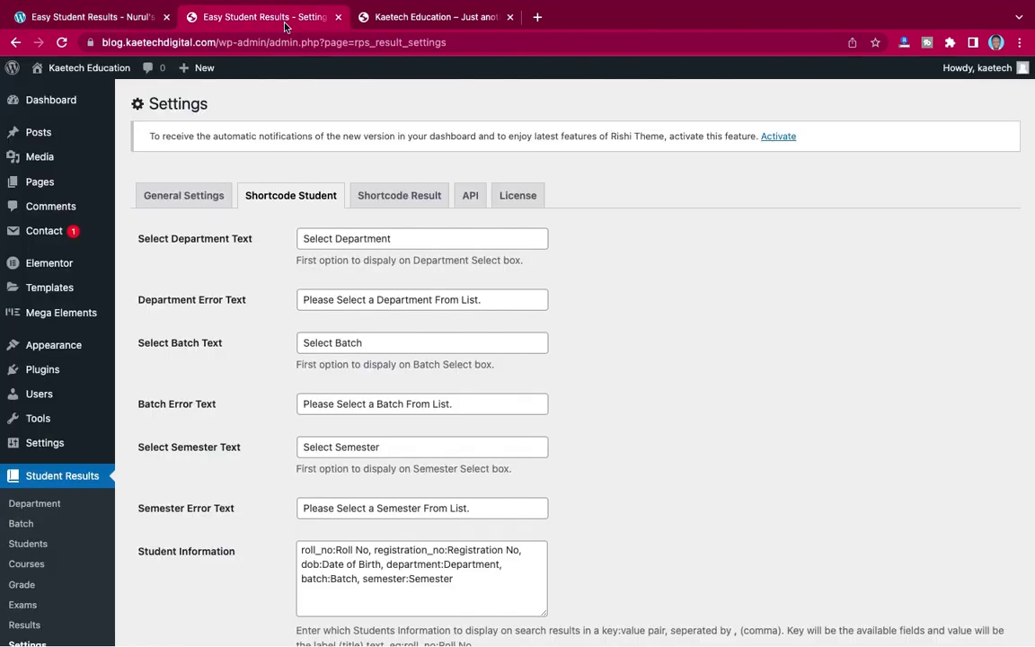
{"action": "scroll", "coordinate": [222, 315], "scroll_direction": "down", "scroll_amount": 2}
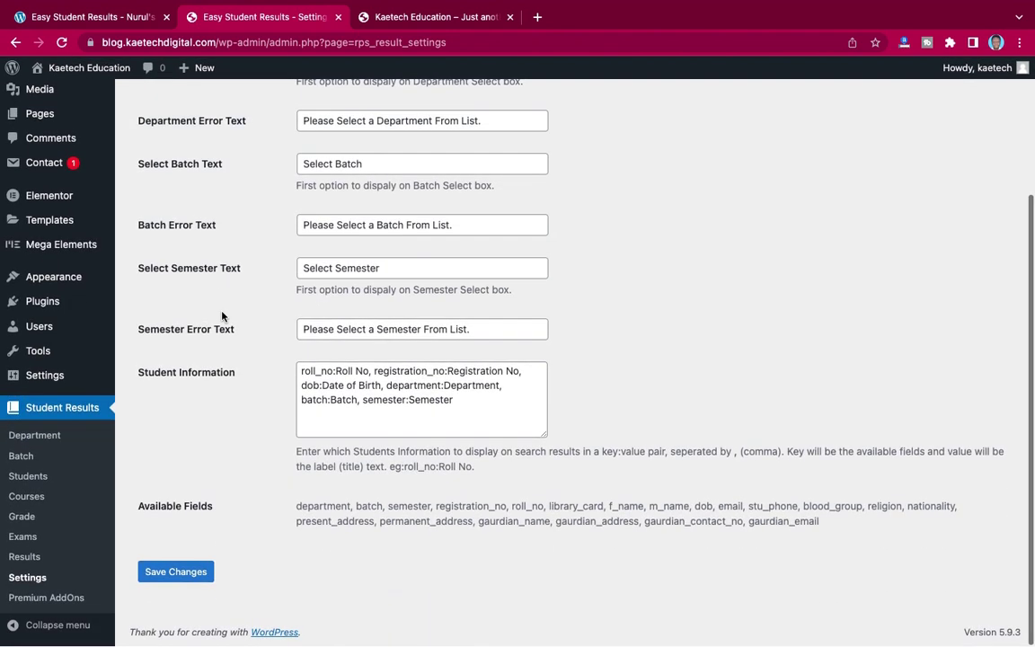
{"action": "left_click", "coordinate": [35, 436]}
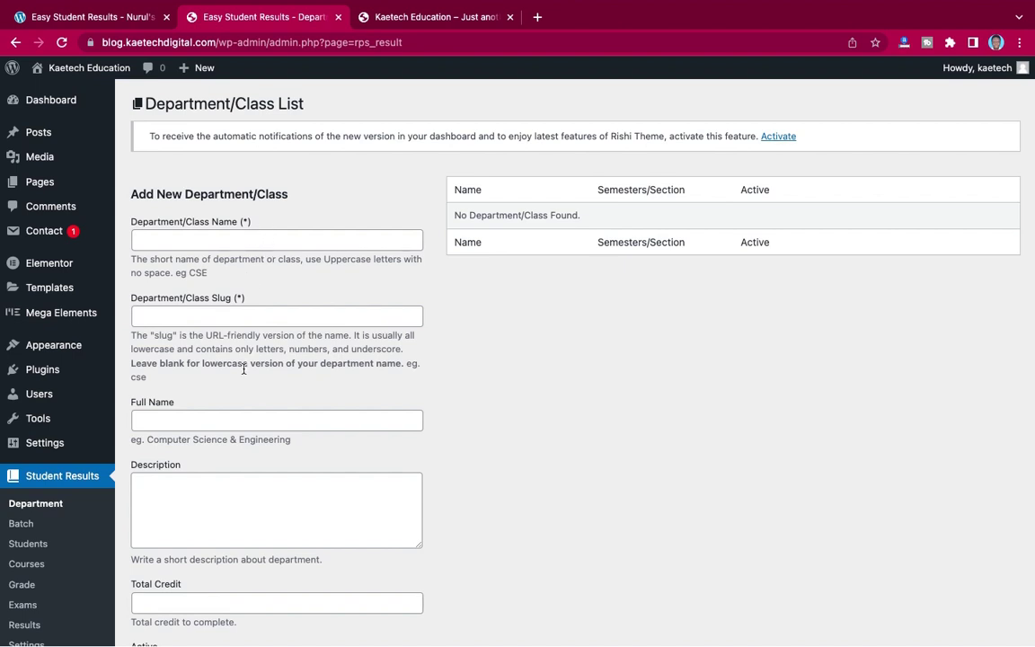
- Switch to the site's public home page and browse through it
{"action": "left_click", "coordinate": [436, 18]}
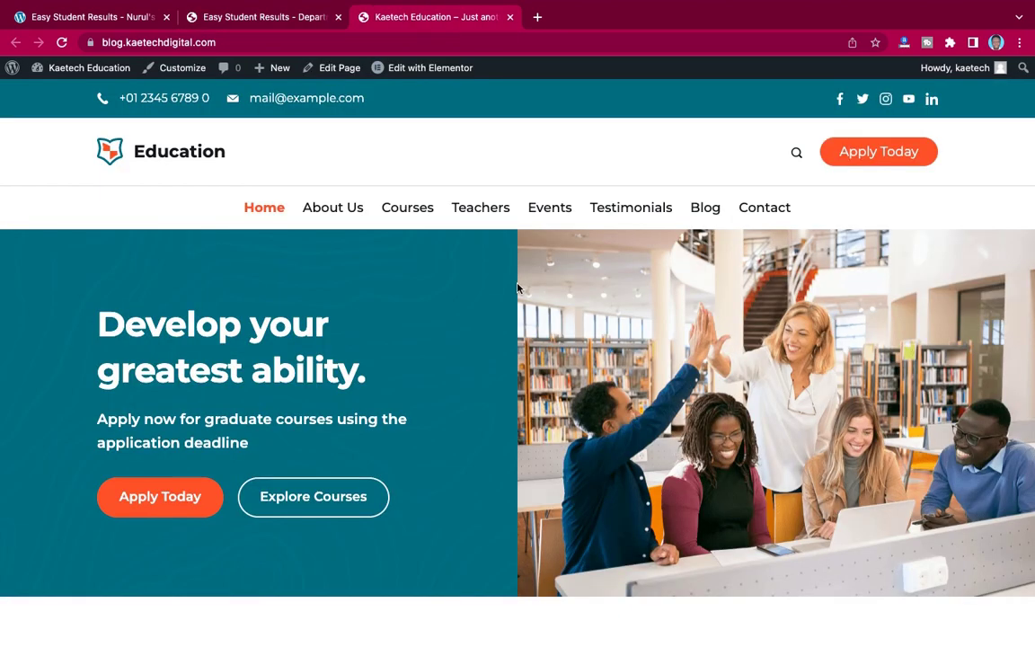
{"action": "scroll", "coordinate": [416, 252], "scroll_direction": "down", "scroll_amount": 6}
{"action": "scroll", "coordinate": [416, 253], "scroll_direction": "up", "scroll_amount": 5}
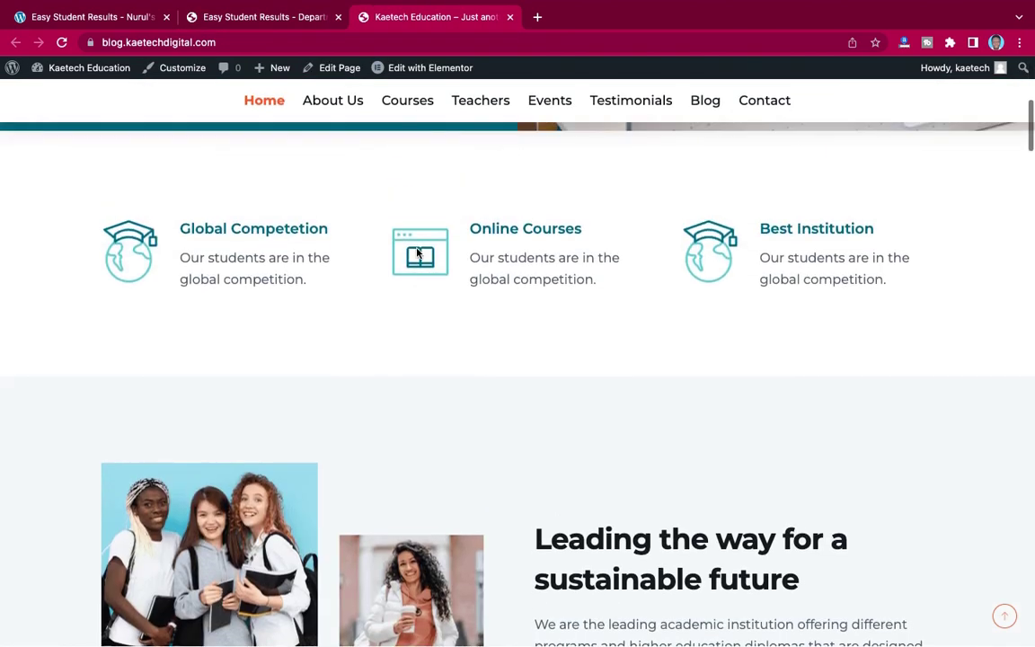
{"action": "scroll", "coordinate": [416, 253], "scroll_direction": "down", "scroll_amount": 4}
{"action": "scroll", "coordinate": [416, 252], "scroll_direction": "down", "scroll_amount": 15}
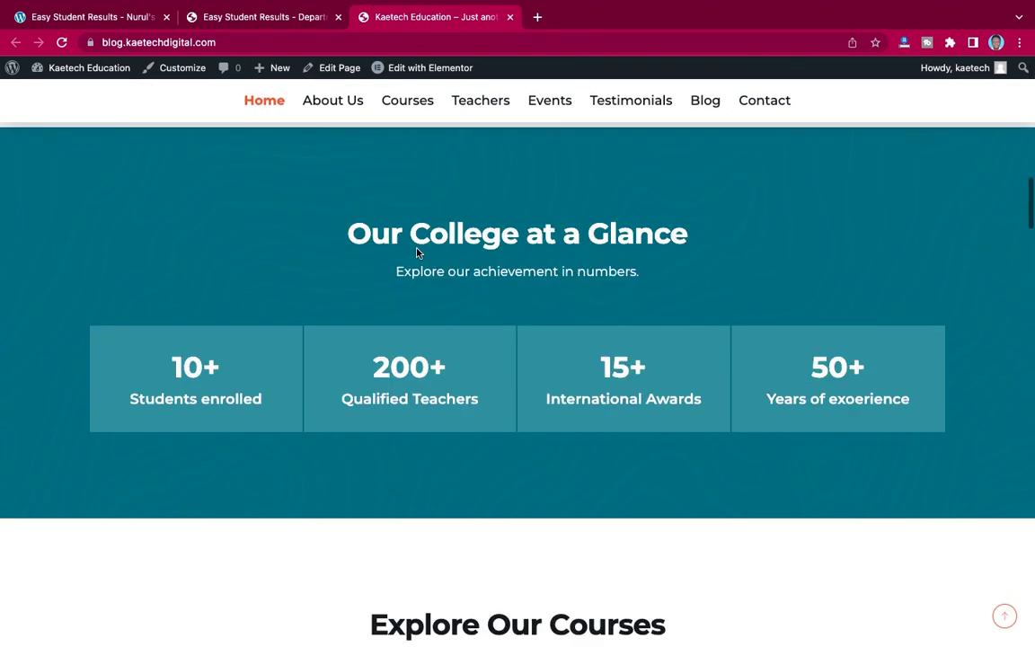
{"action": "scroll", "coordinate": [416, 252], "scroll_direction": "down", "scroll_amount": 12}
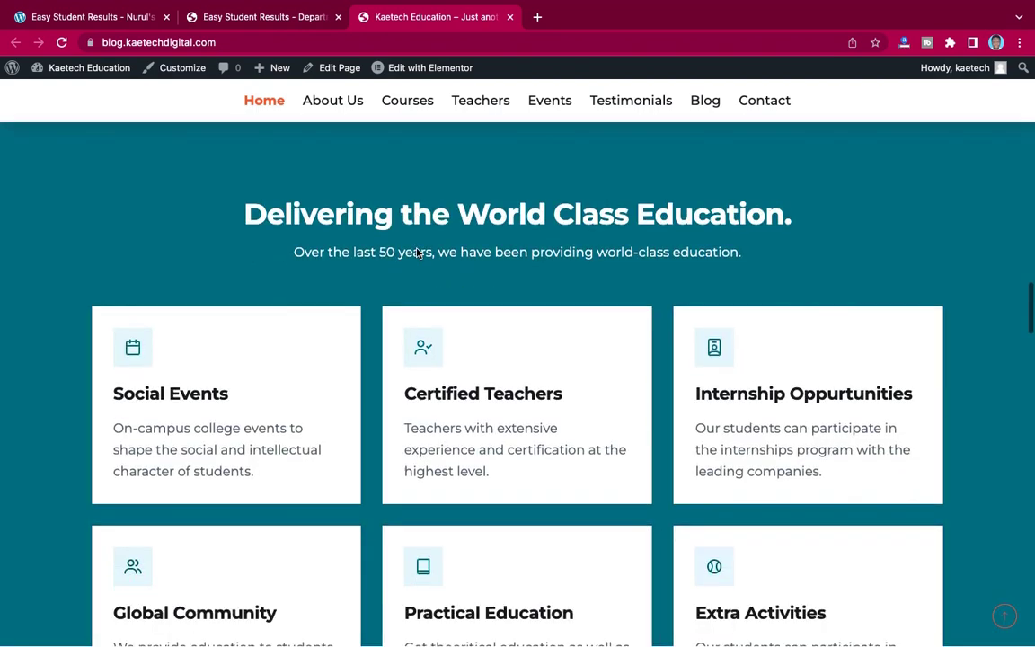
{"action": "scroll", "coordinate": [416, 252], "scroll_direction": "up", "scroll_amount": 1}
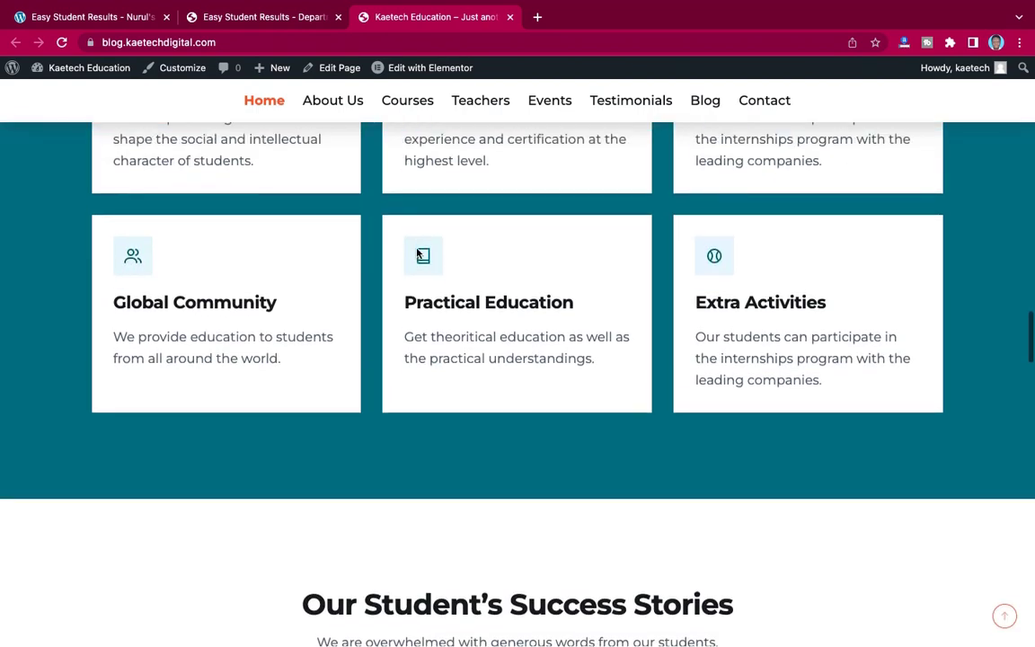
{"action": "scroll", "coordinate": [416, 253], "scroll_direction": "down", "scroll_amount": 3}
{"action": "scroll", "coordinate": [416, 253], "scroll_direction": "down", "scroll_amount": 3}
{"action": "scroll", "coordinate": [416, 253], "scroll_direction": "up", "scroll_amount": 4}
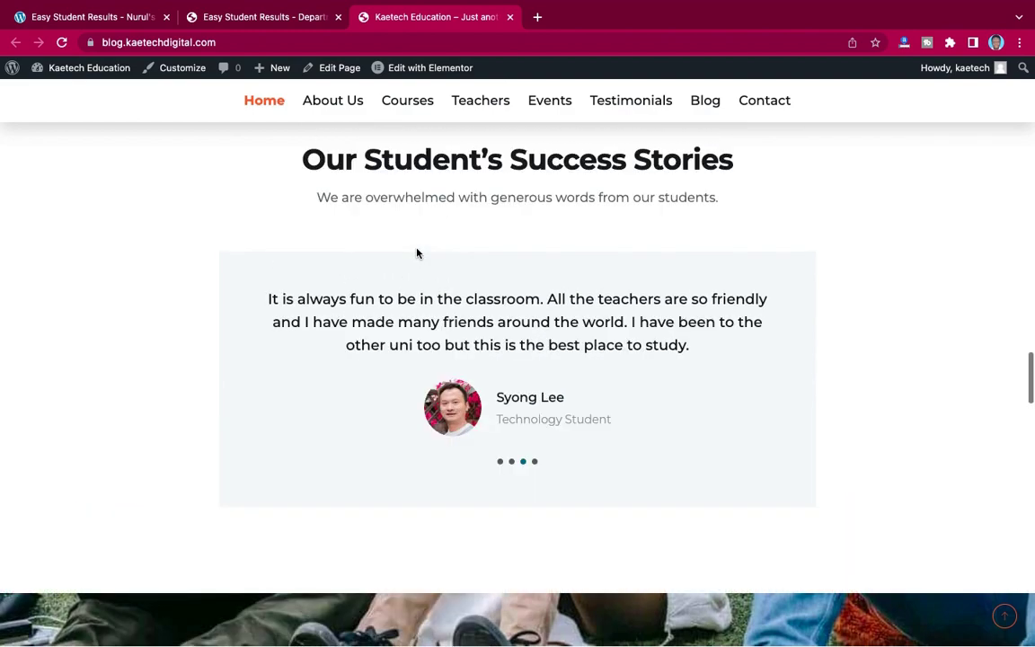
{"action": "scroll", "coordinate": [416, 252], "scroll_direction": "up", "scroll_amount": 15}
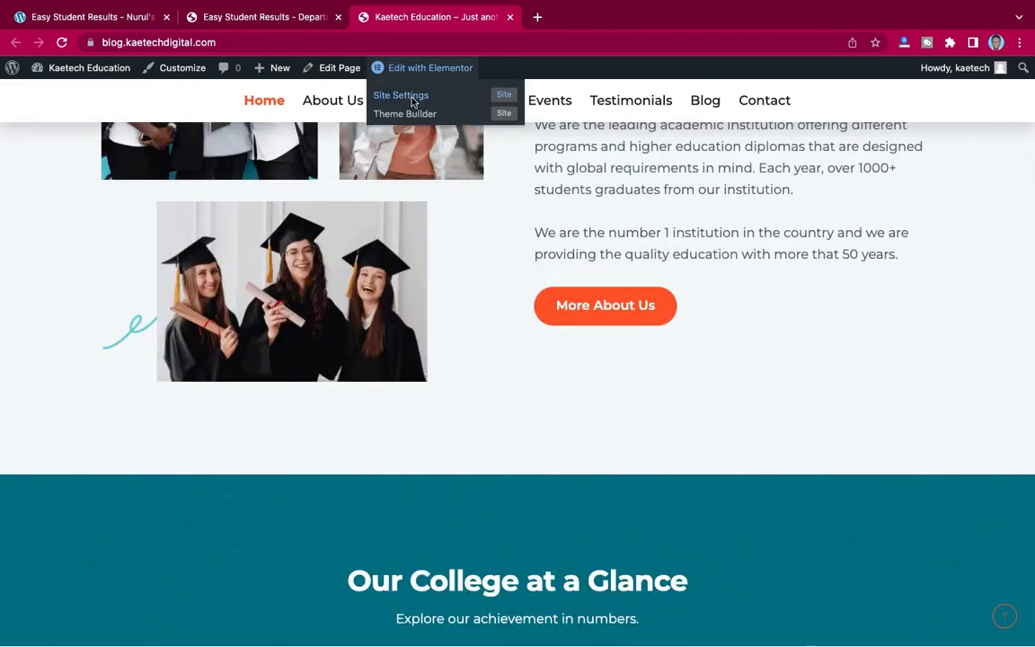
- Open the Courses page and browse the Medical, Arts, Computer Science, Law, Engineering and Business cards
{"action": "left_click", "coordinate": [412, 102]}
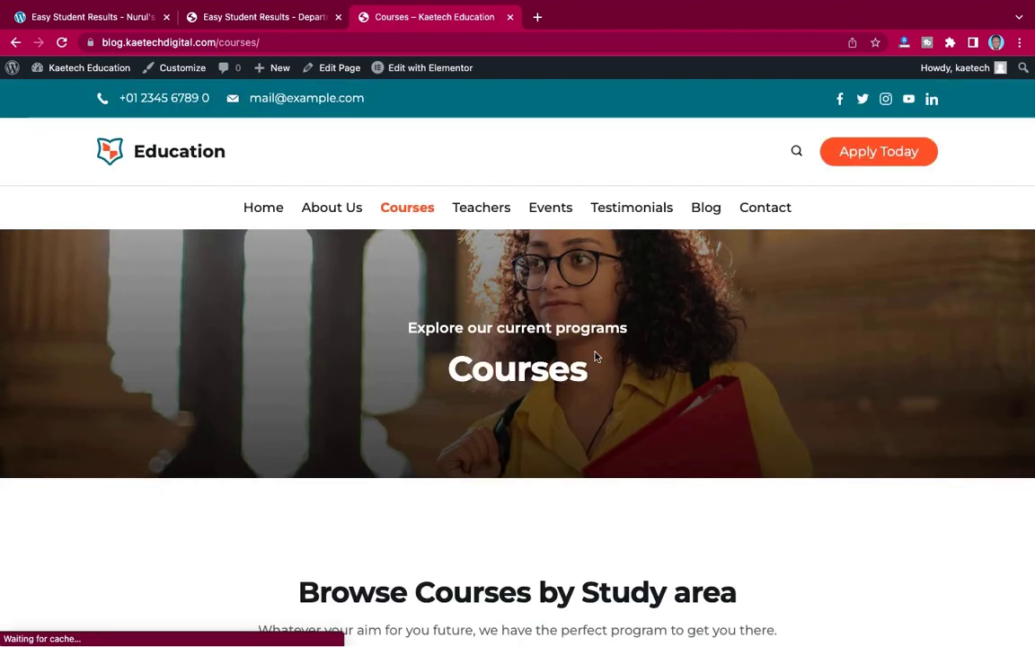
{"action": "scroll", "coordinate": [594, 355], "scroll_direction": "down", "scroll_amount": 5}
{"action": "scroll", "coordinate": [594, 356], "scroll_direction": "down", "scroll_amount": 2}
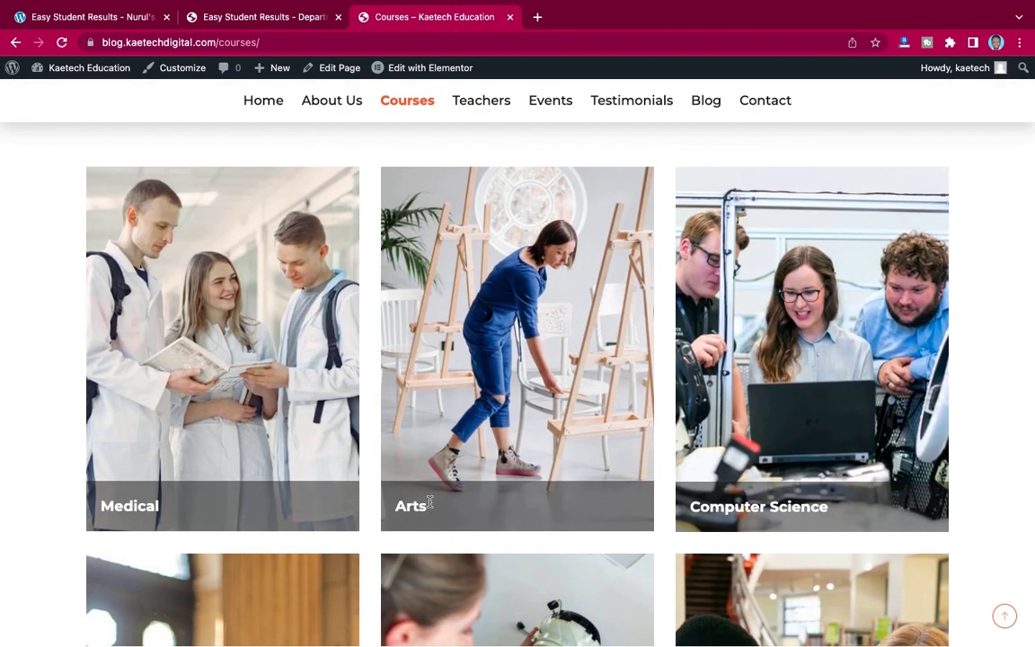
{"action": "scroll", "coordinate": [547, 527], "scroll_direction": "down", "scroll_amount": 5}
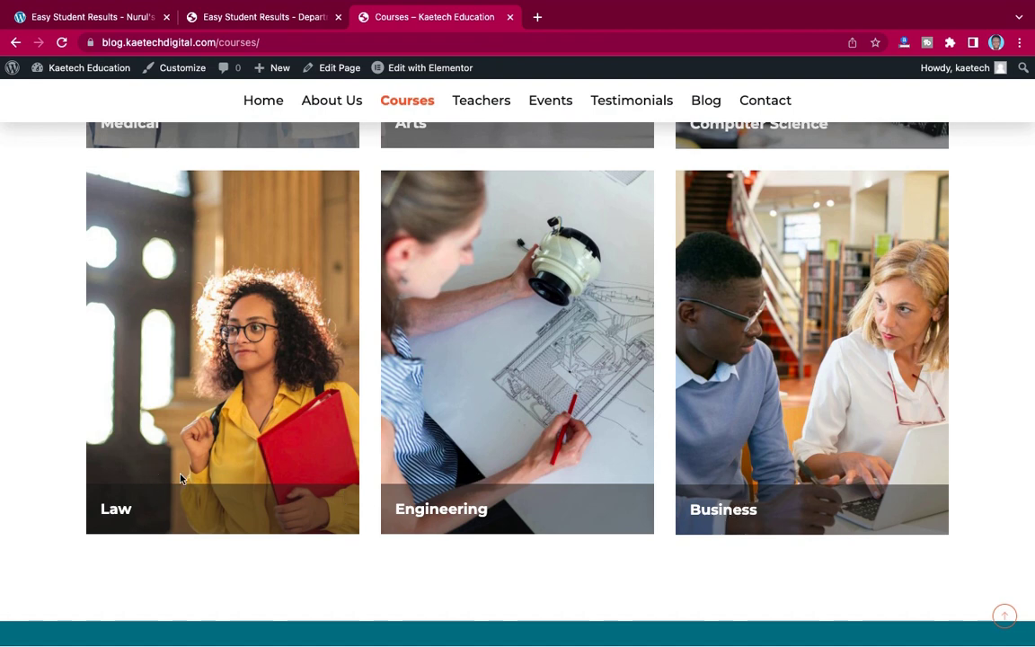
{"action": "scroll", "coordinate": [177, 476], "scroll_direction": "up", "scroll_amount": 4}
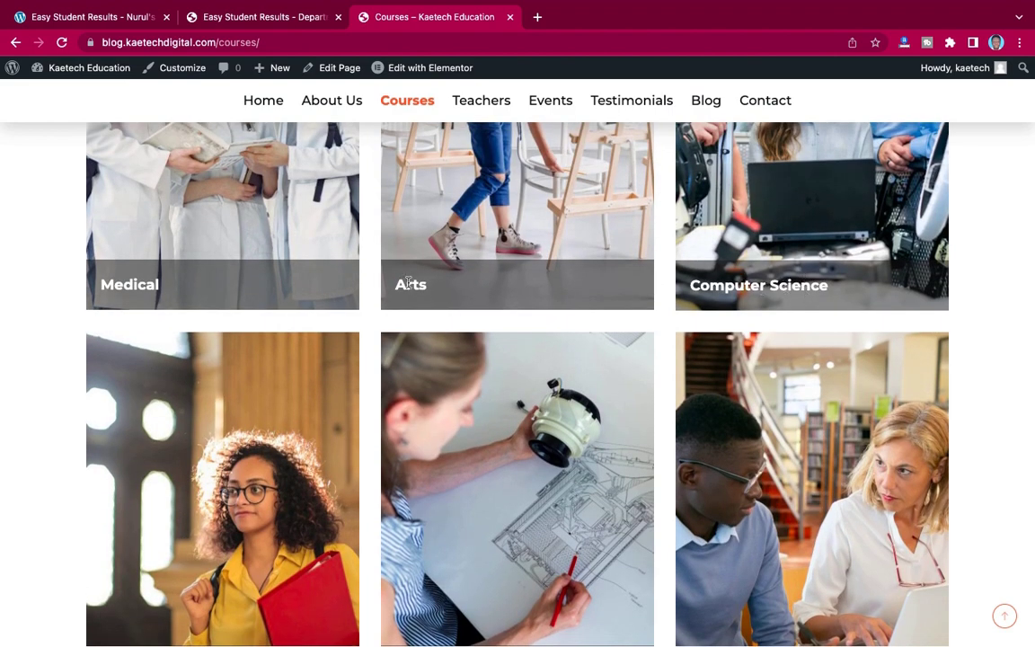
{"action": "scroll", "coordinate": [197, 282], "scroll_direction": "up", "scroll_amount": 5}
{"action": "scroll", "coordinate": [197, 283], "scroll_direction": "down", "scroll_amount": 1}
{"action": "scroll", "coordinate": [196, 283], "scroll_direction": "down", "scroll_amount": 1}
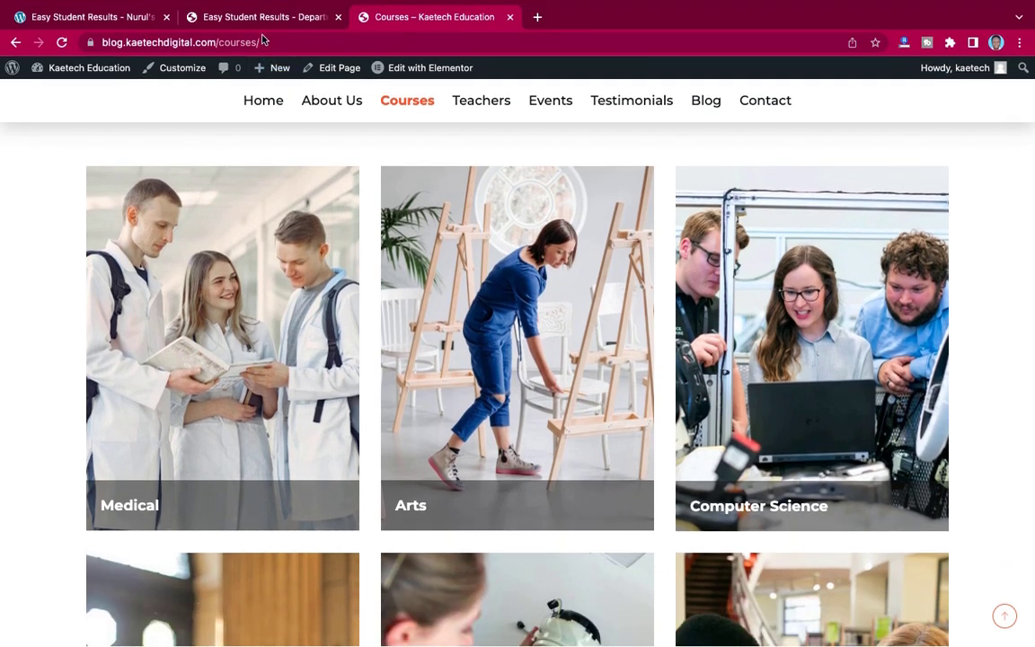
- Enter BS as the department name, replacing a trial 'School Of Business' entry
{"action": "left_click", "coordinate": [265, 17]}
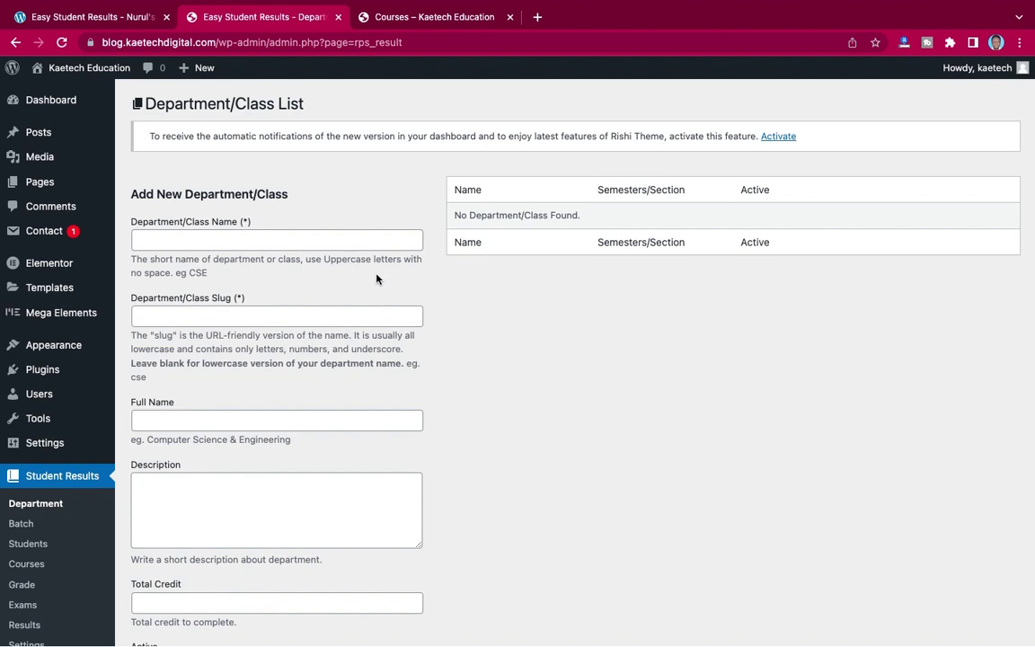
{"action": "left_click", "coordinate": [256, 240]}
{"action": "left_click", "coordinate": [353, 213]}
{"action": "left_click", "coordinate": [297, 237]}
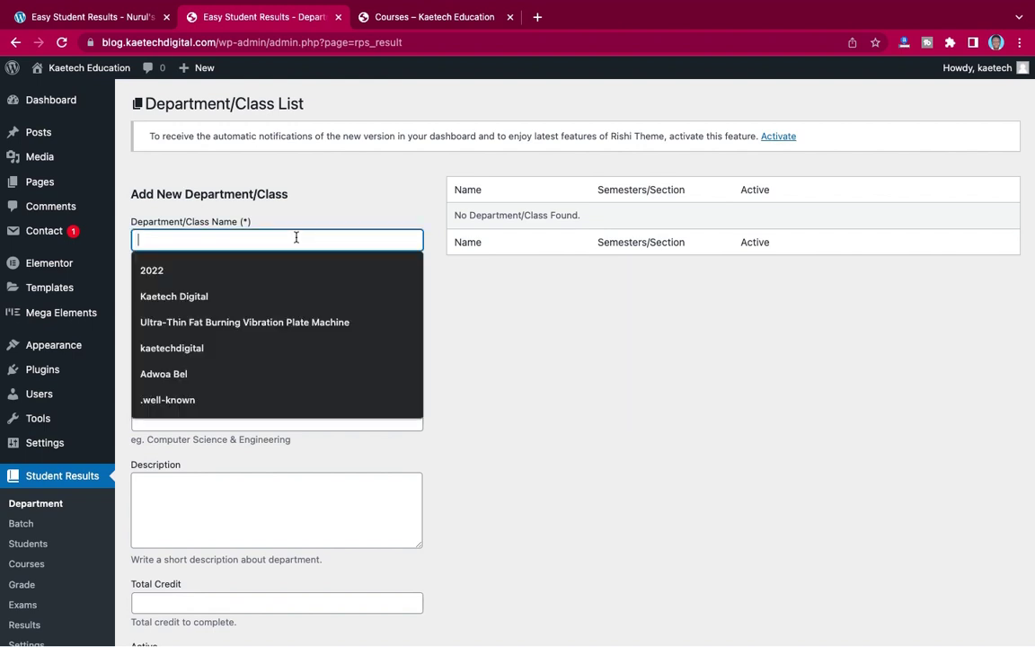
{"action": "type", "text": "Sc"}
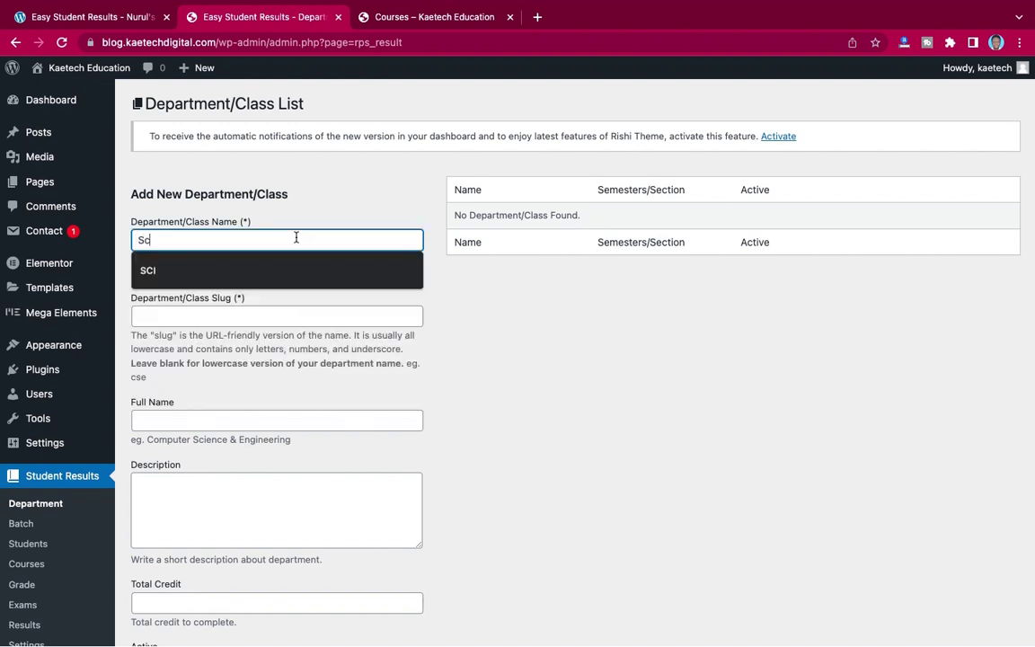
{"action": "type", "text": "hool O"}
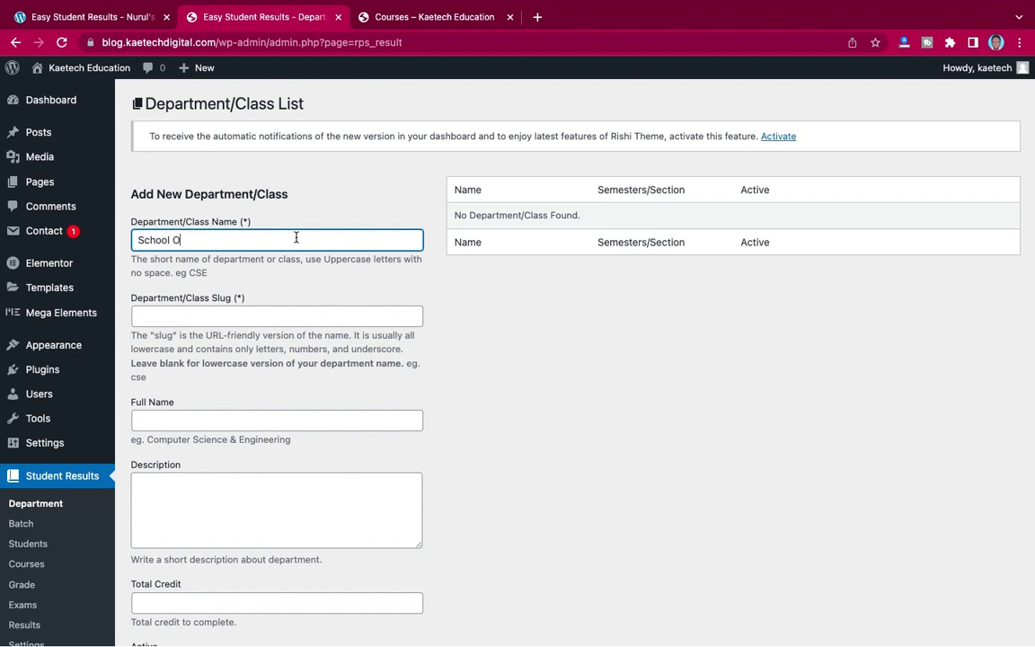
{"action": "type", "text": "f Business"}
{"action": "key", "text": "super+a"}
{"action": "key", "text": "ctrl+c"}
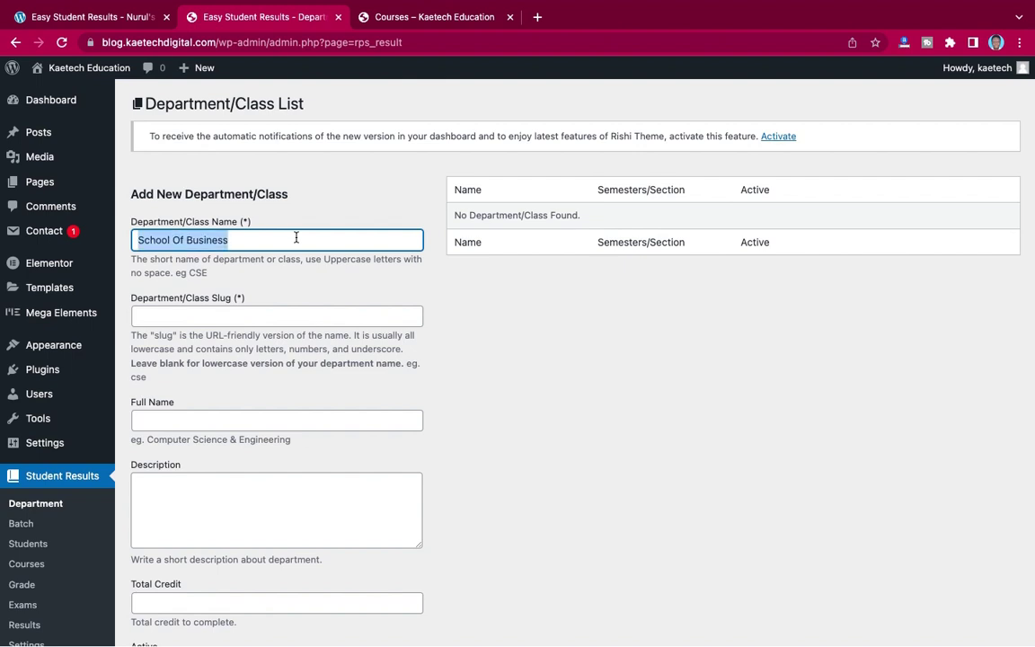
{"action": "key", "text": "BackSpace"}
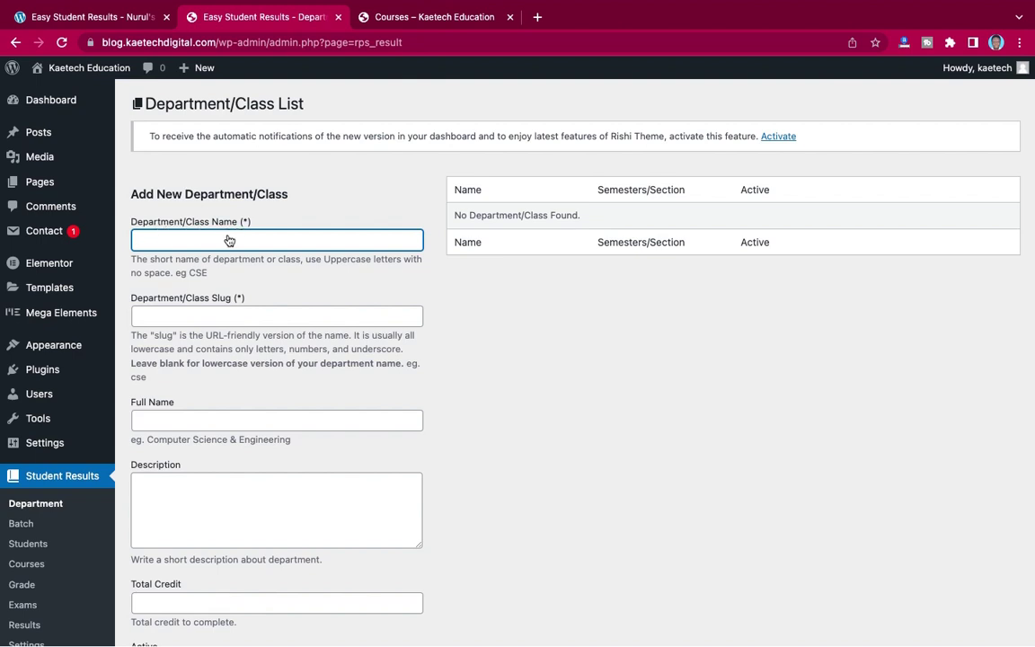
{"action": "left_click", "coordinate": [207, 276]}
{"action": "left_click_drag", "start_coordinate": [207, 276], "coordinate": [190, 277]}
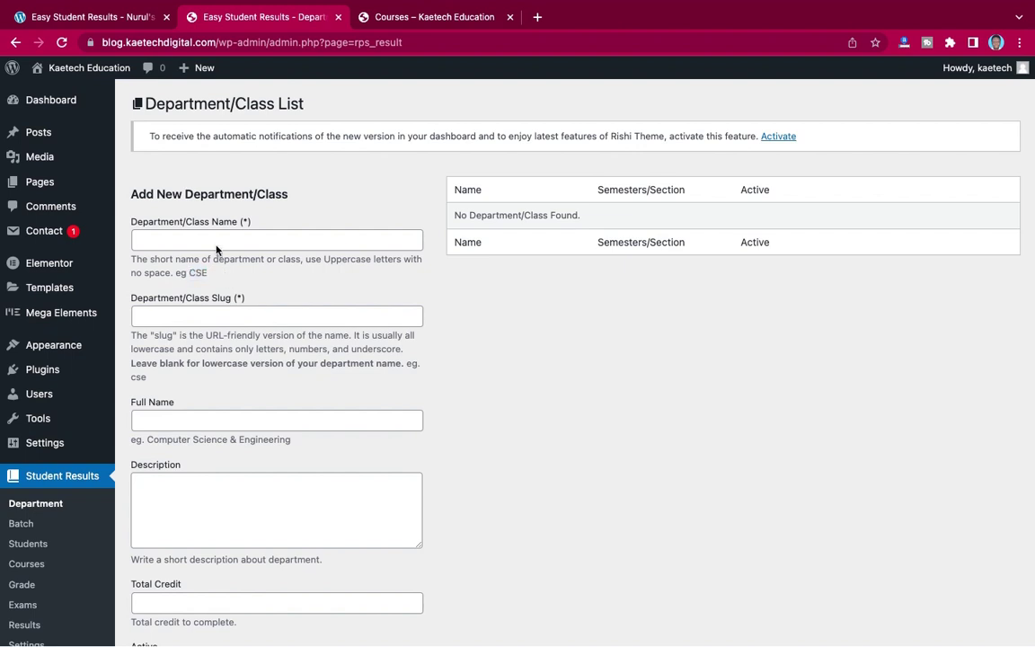
{"action": "left_click", "coordinate": [215, 239]}
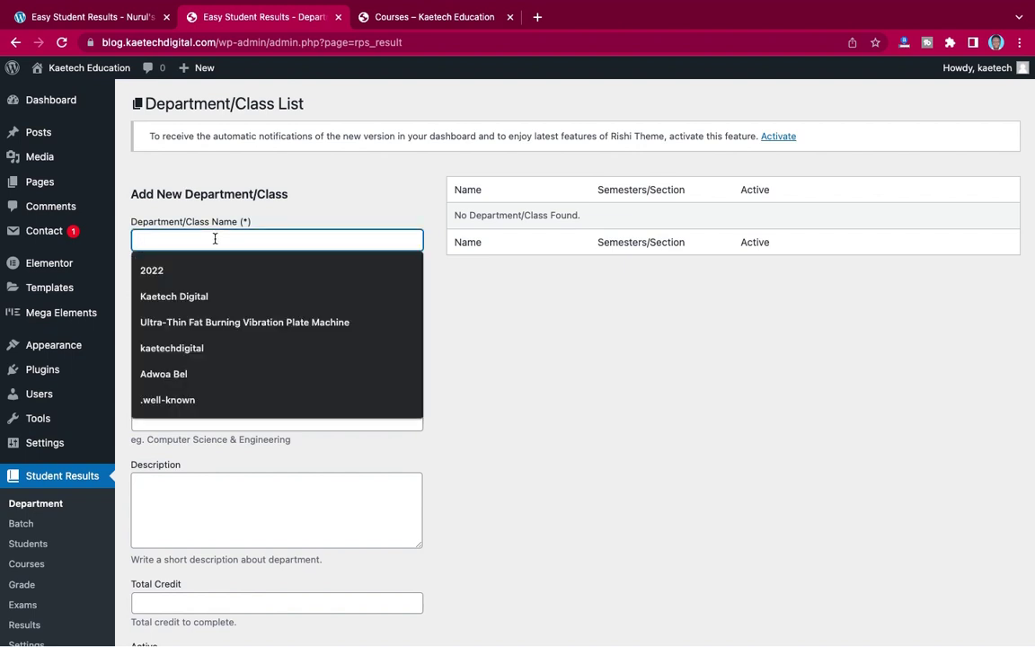
{"action": "type", "text": "BS"}
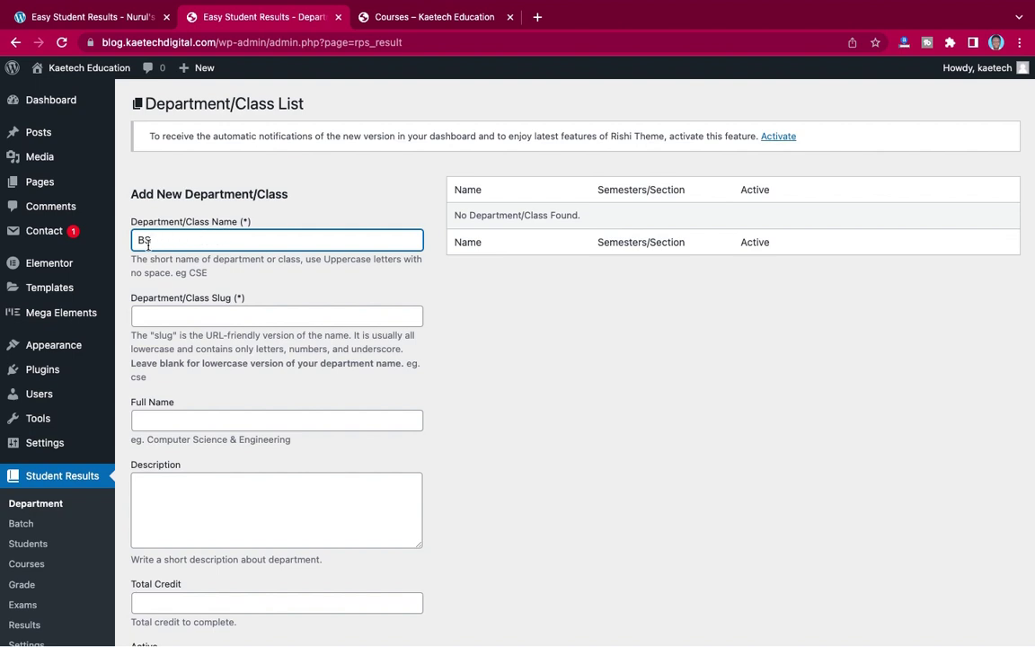
- Set the slug to business and the full name to School Of Business
{"action": "scroll", "coordinate": [303, 286], "scroll_direction": "down", "scroll_amount": 2}
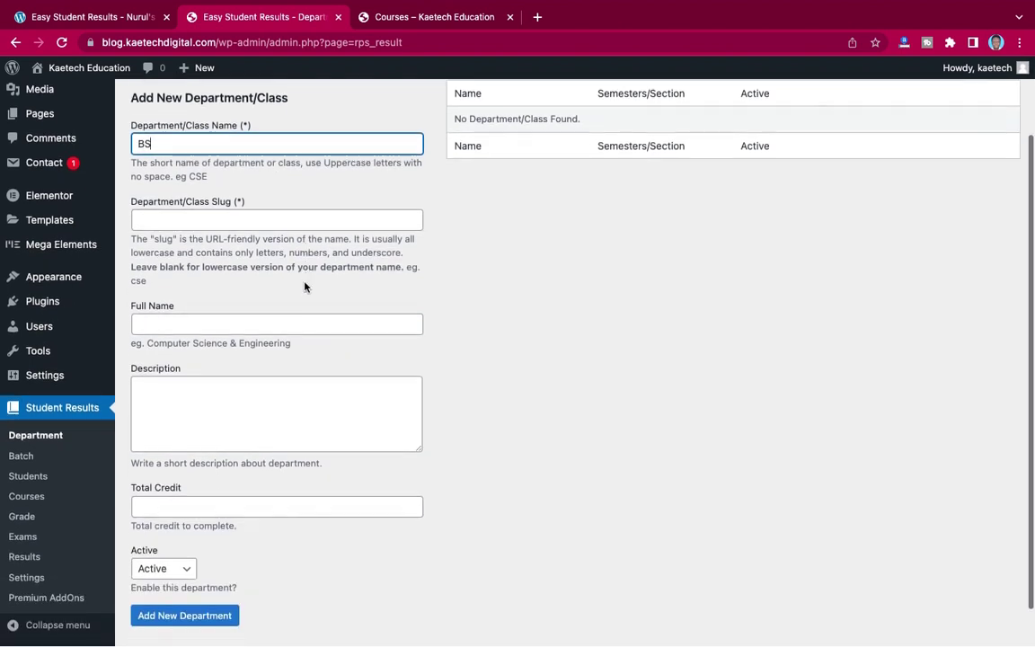
{"action": "left_click", "coordinate": [179, 223]}
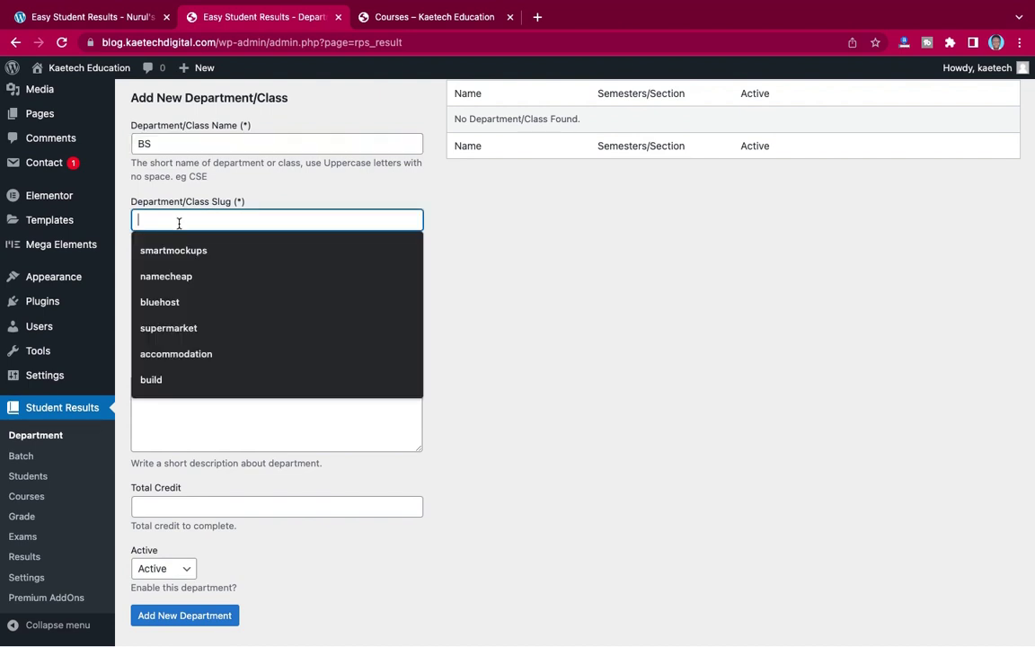
{"action": "type", "text": "busin"}
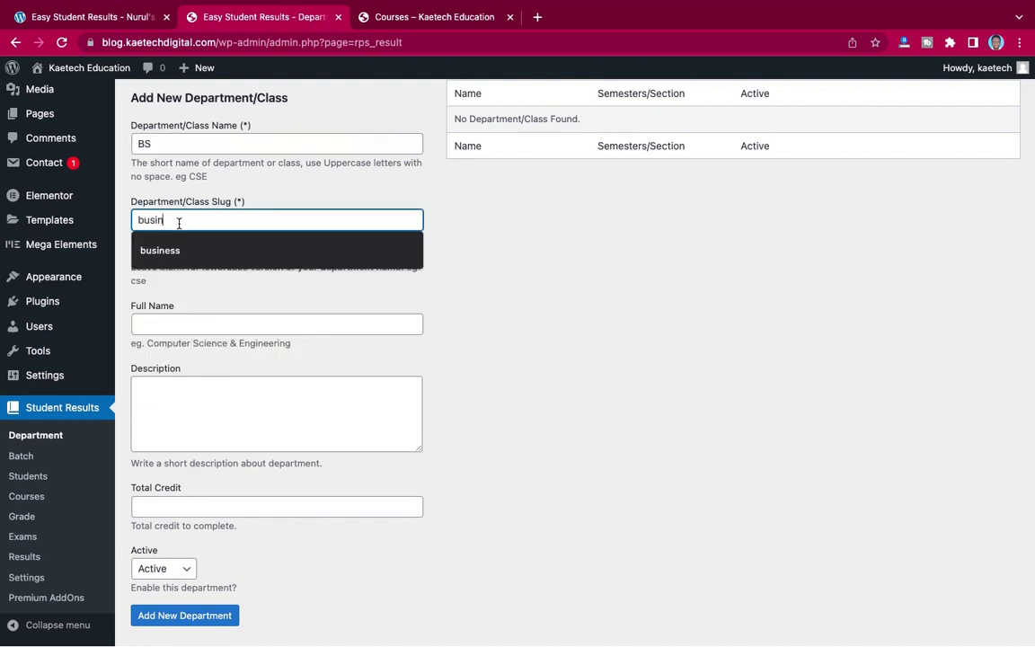
{"action": "type", "text": "ess"}
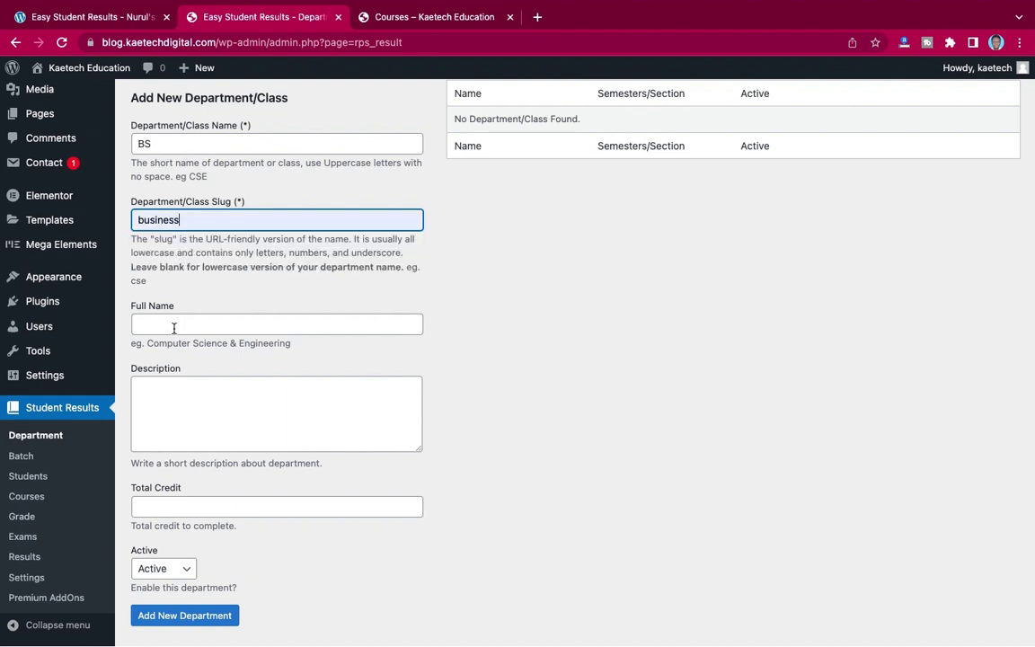
{"action": "left_click", "coordinate": [171, 327]}
{"action": "key", "text": "ctrl+v"}
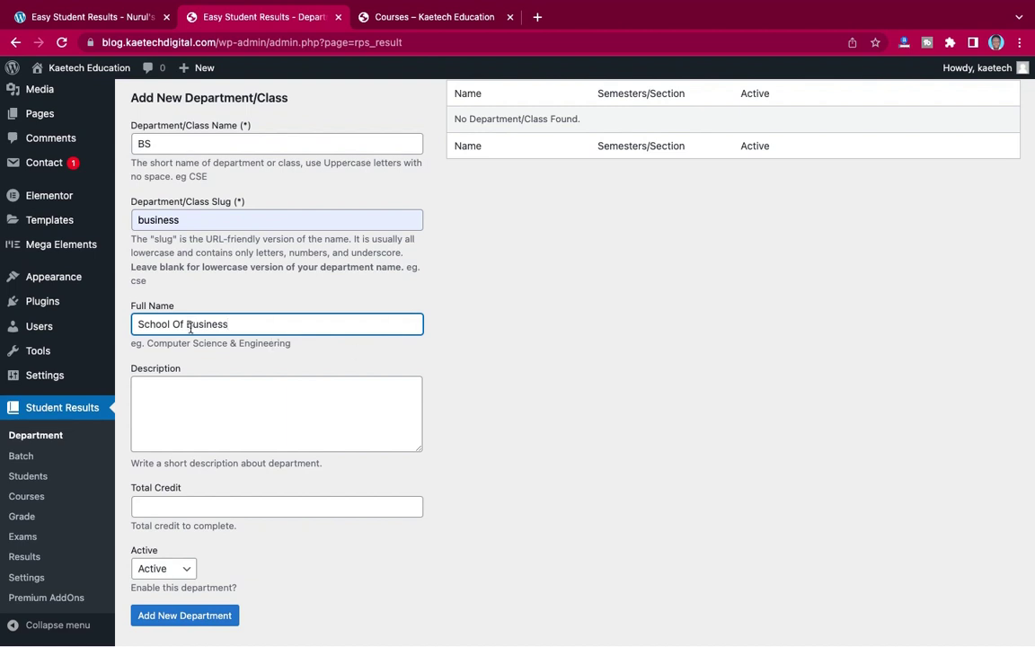
- Enter 54 total credits, keep status Active, and add the BS department
{"action": "scroll", "coordinate": [346, 359], "scroll_direction": "down", "scroll_amount": 1}
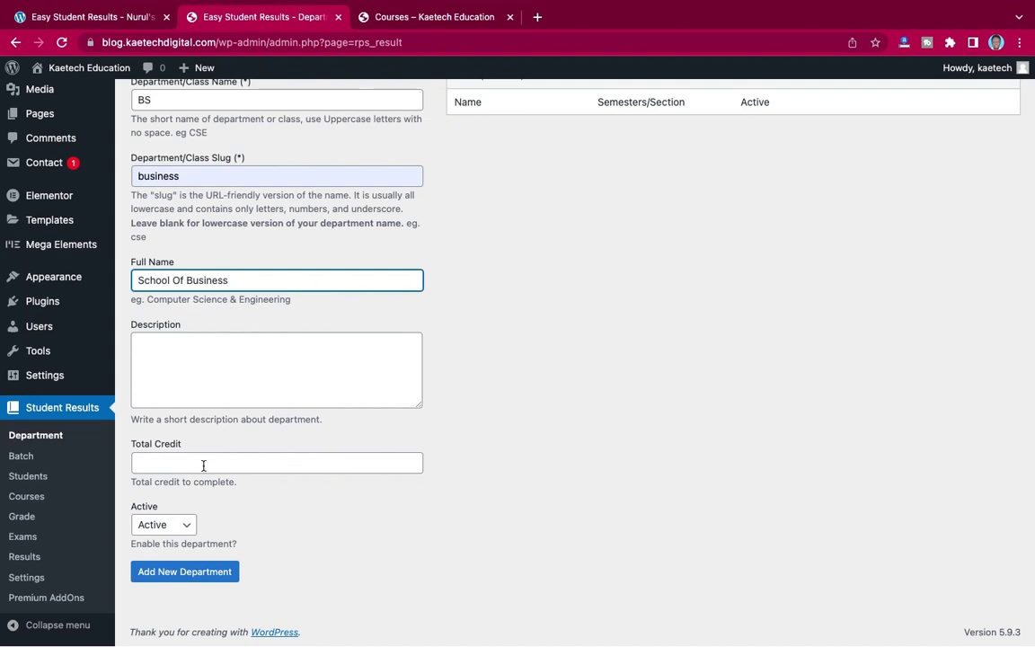
{"action": "left_click", "coordinate": [197, 491]}
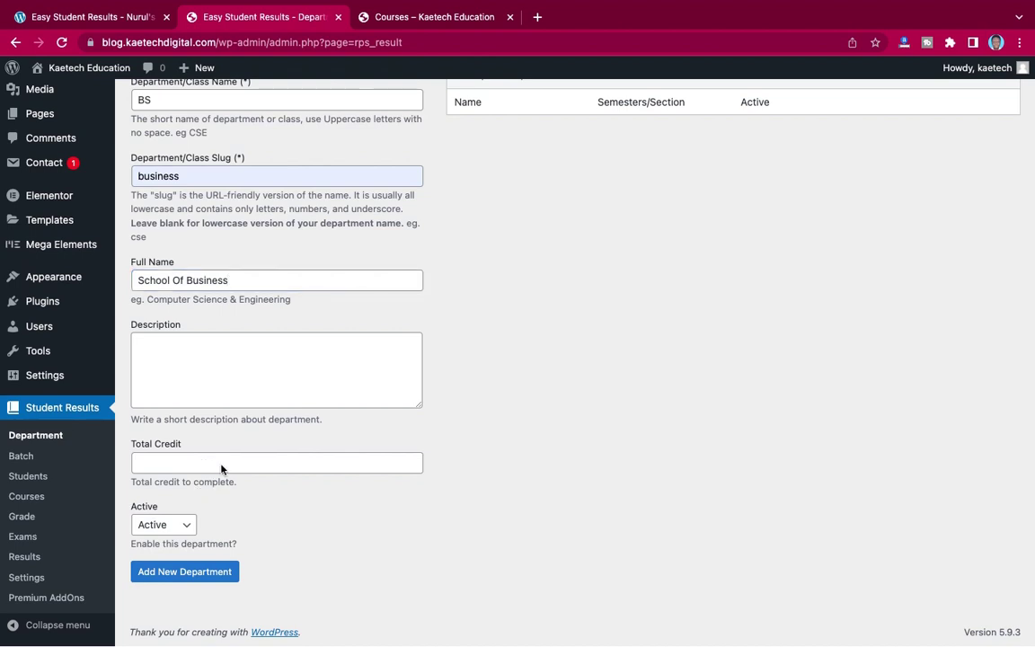
{"action": "left_click", "coordinate": [221, 465]}
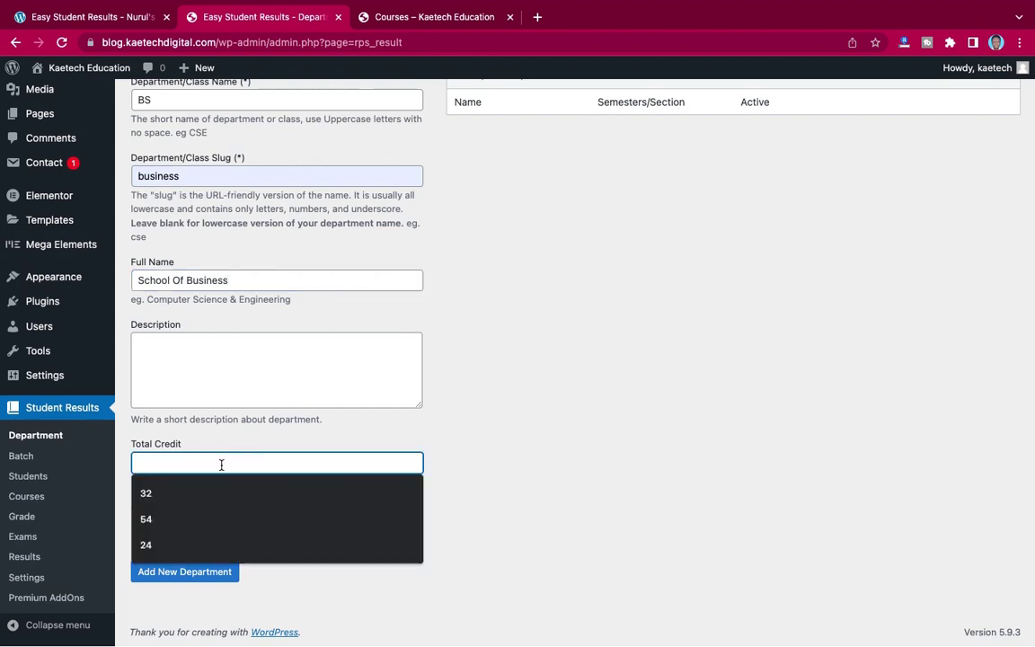
{"action": "type", "text": "54"}
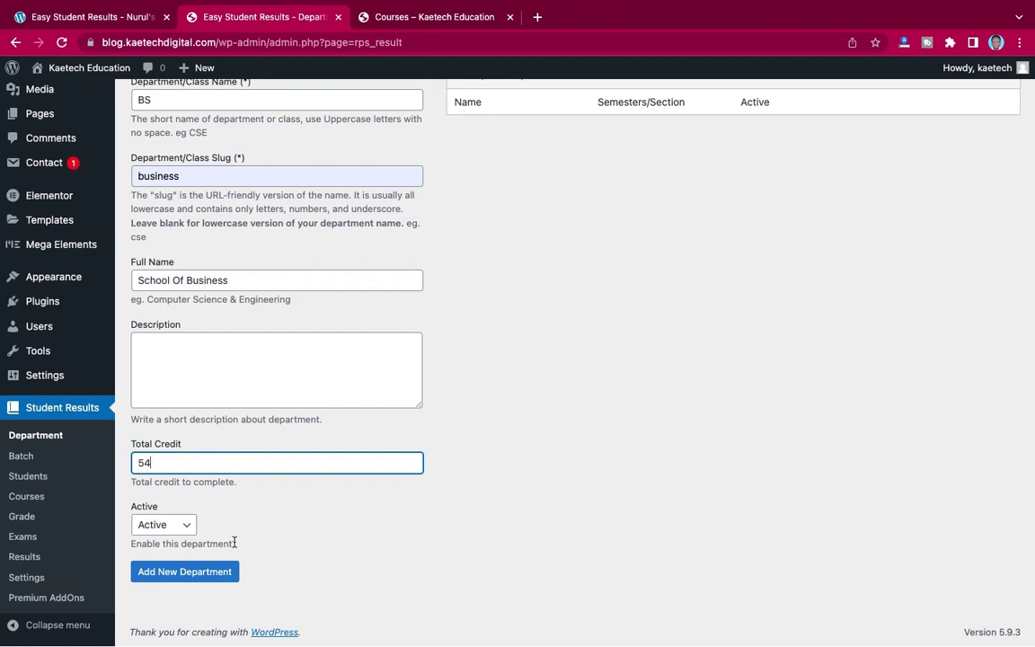
{"action": "left_click", "coordinate": [171, 527]}
{"action": "left_click", "coordinate": [176, 526]}
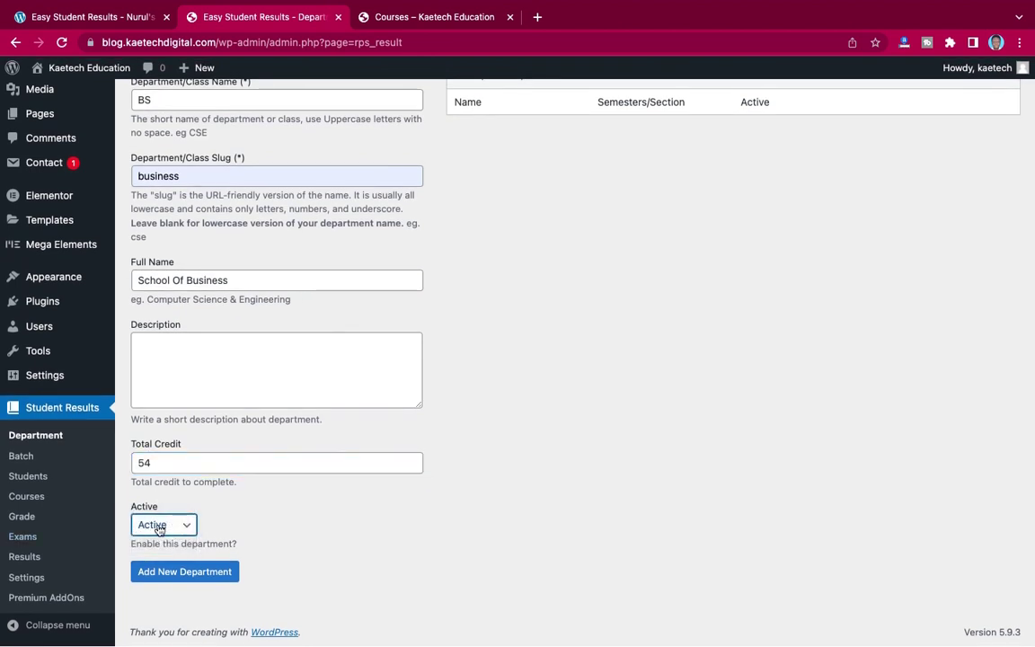
{"action": "left_click", "coordinate": [183, 572]}
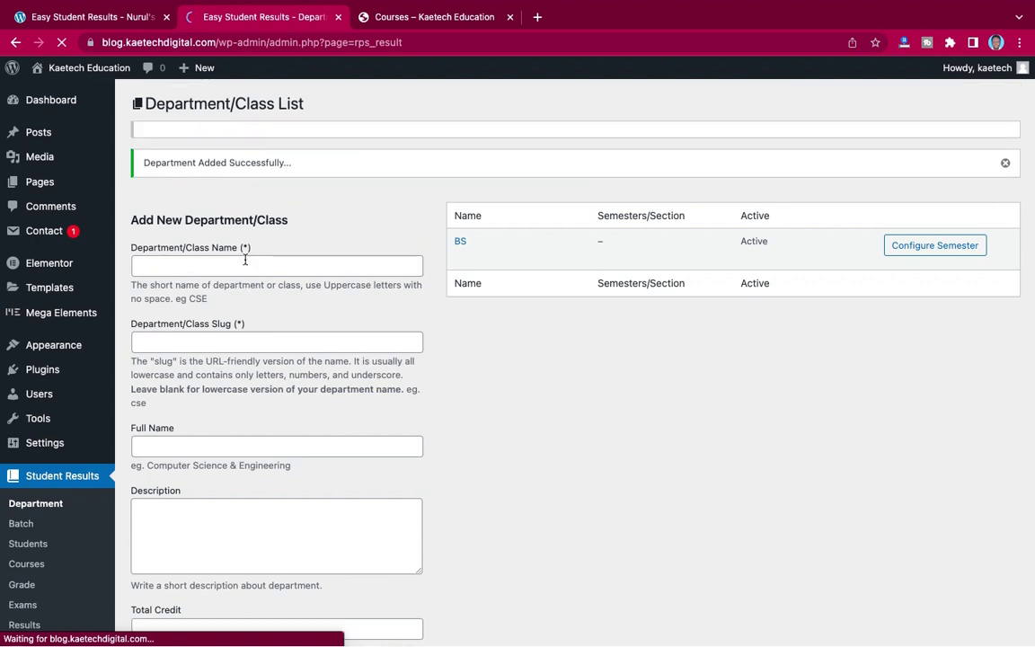
- Enter CS as the department name and computer as its slug
{"action": "left_click", "coordinate": [248, 274]}
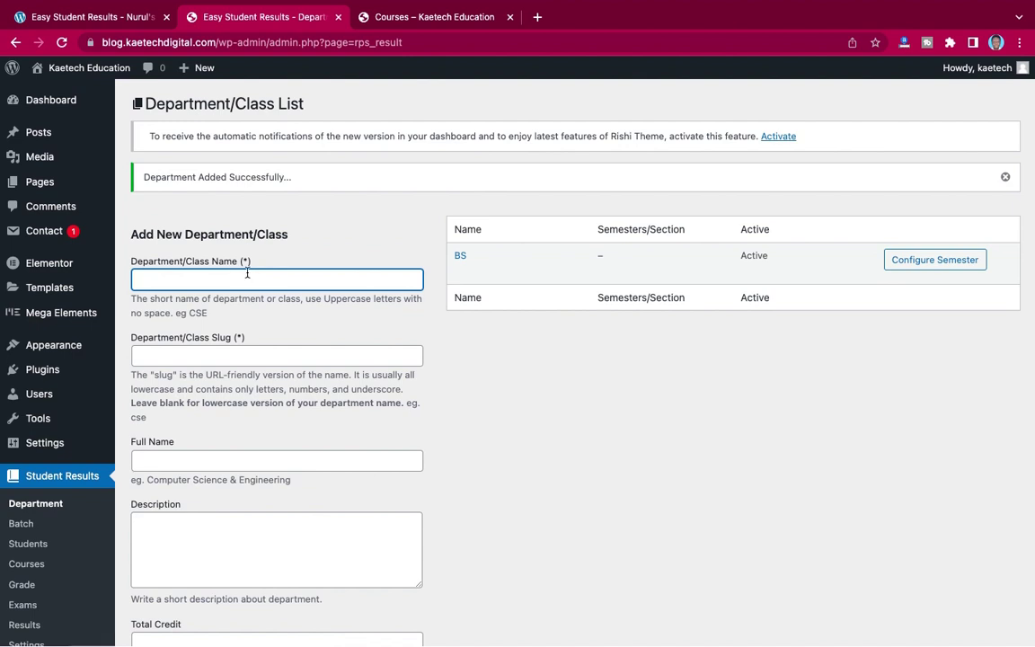
{"action": "type", "text": "C"}
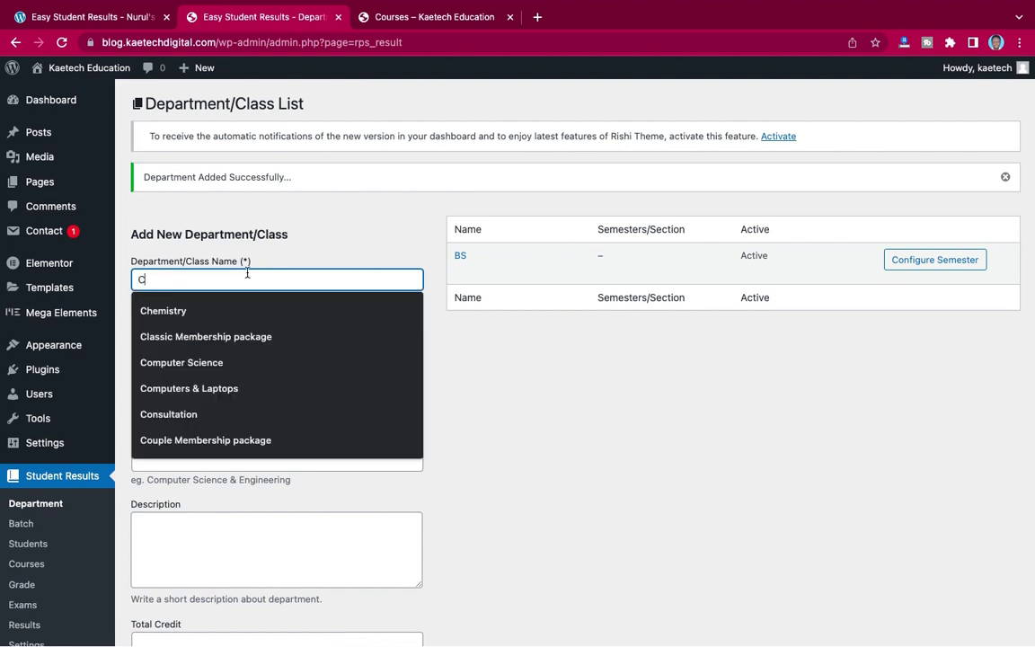
{"action": "type", "text": "S"}
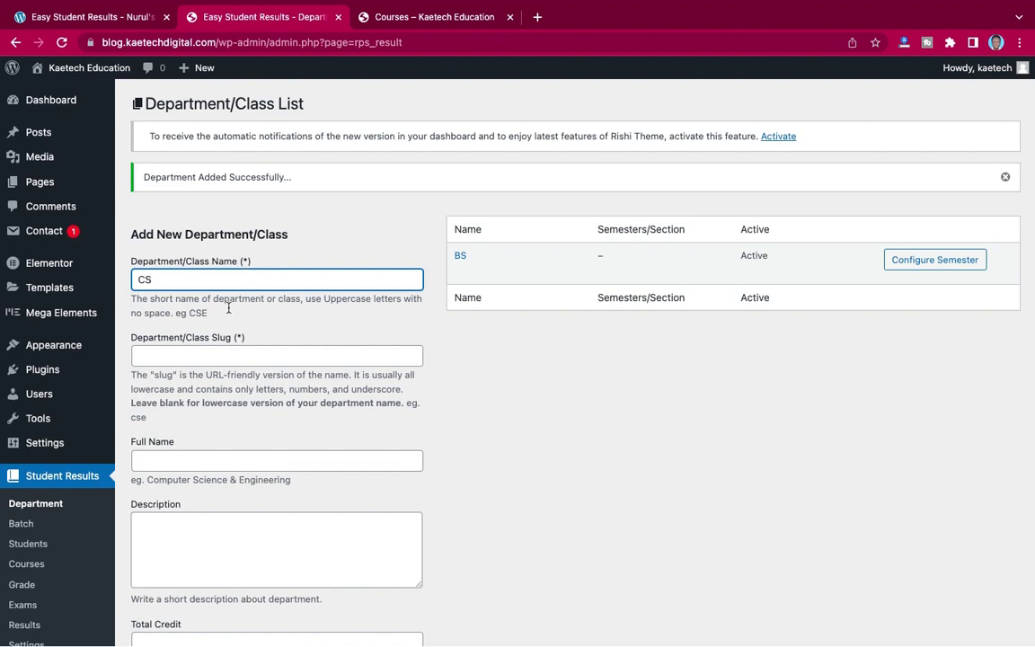
{"action": "left_click", "coordinate": [207, 357]}
{"action": "type", "text": "com"}
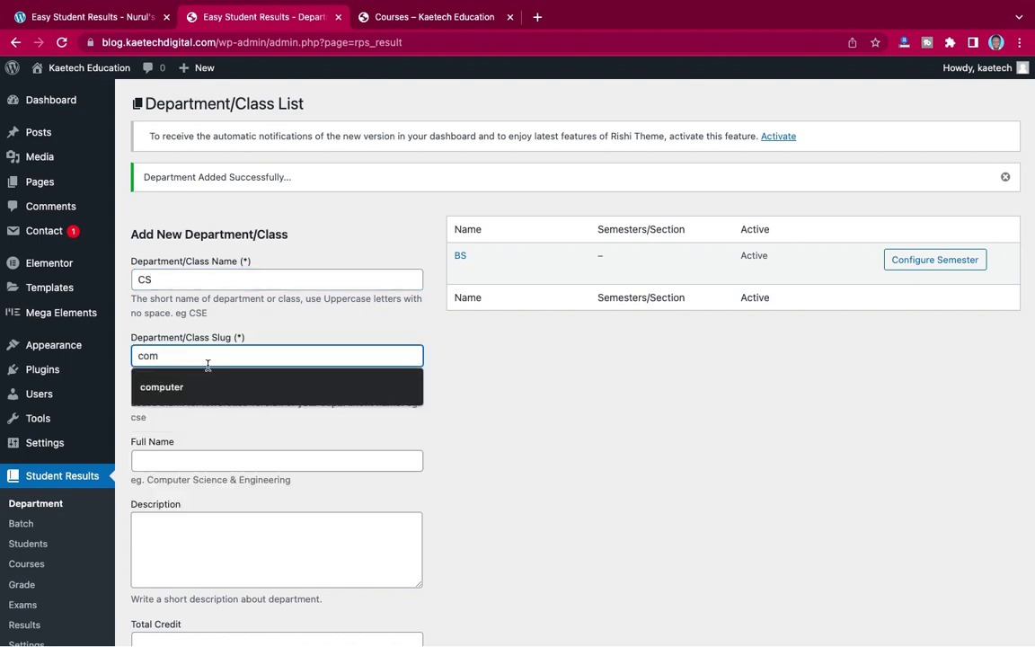
{"action": "left_click", "coordinate": [201, 387]}
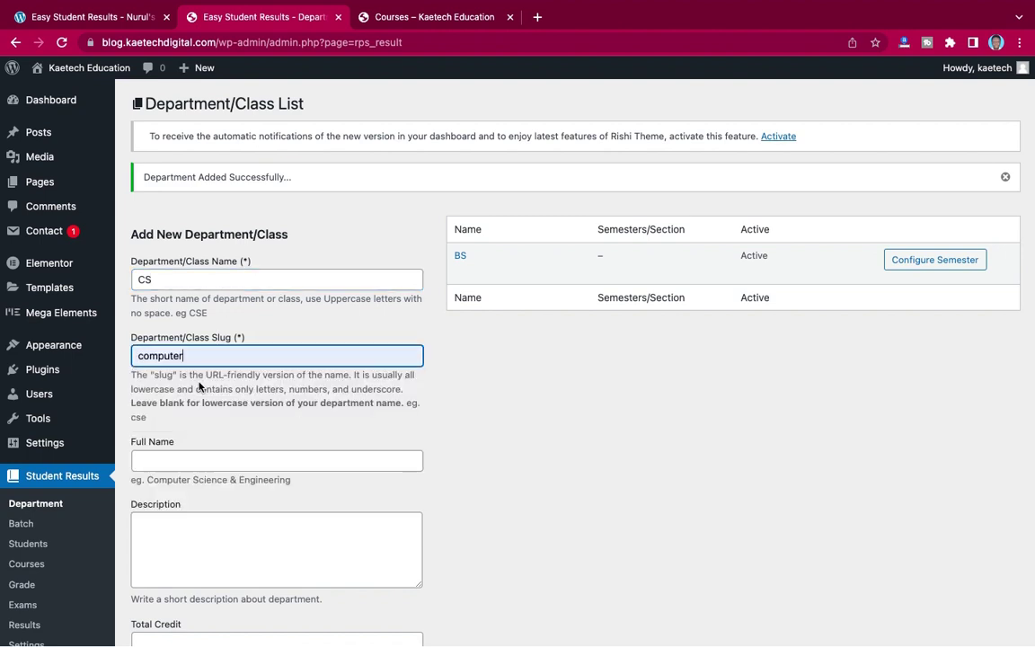
- Give CS the full name Computer Science and 54 total credits, then add it
{"action": "left_click", "coordinate": [192, 461]}
{"action": "type", "text": "Computer Science"}
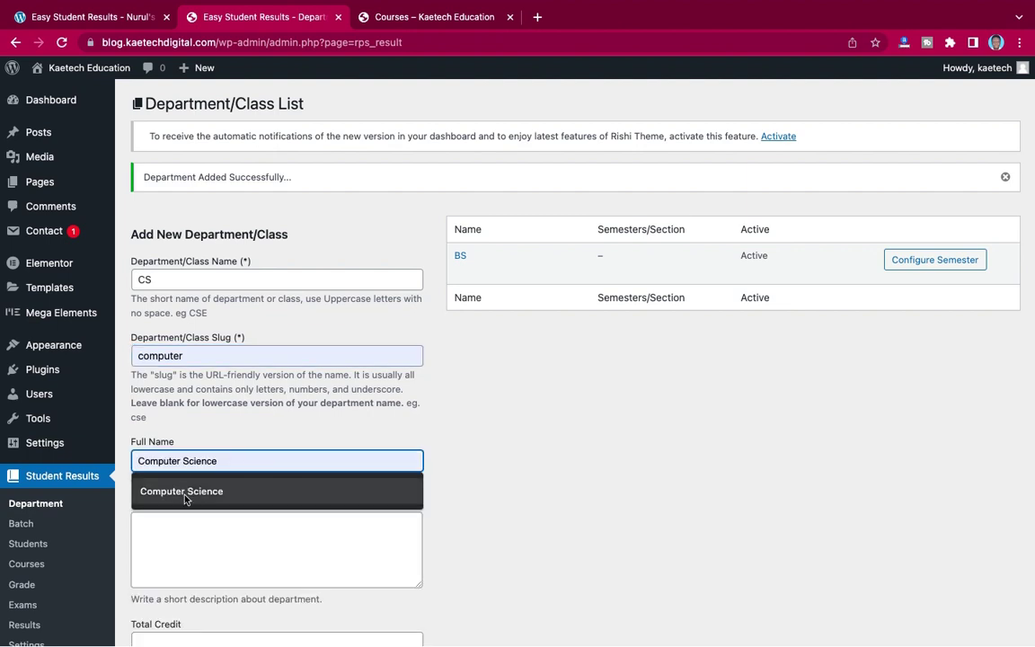
{"action": "left_click", "coordinate": [185, 492]}
{"action": "scroll", "coordinate": [356, 444], "scroll_direction": "down", "scroll_amount": 3}
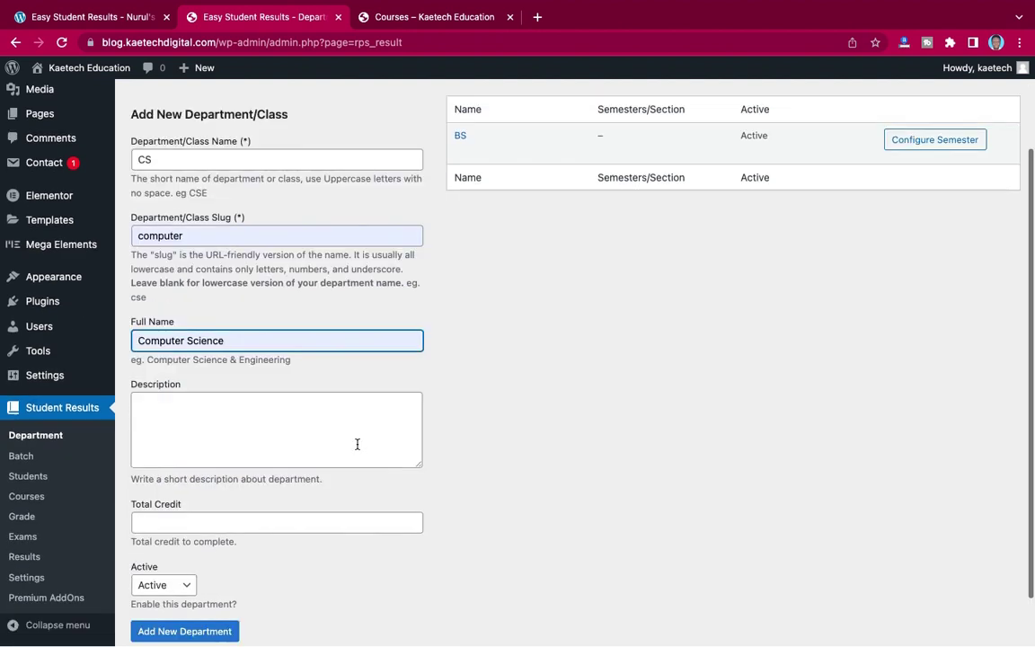
{"action": "left_click", "coordinate": [245, 462]}
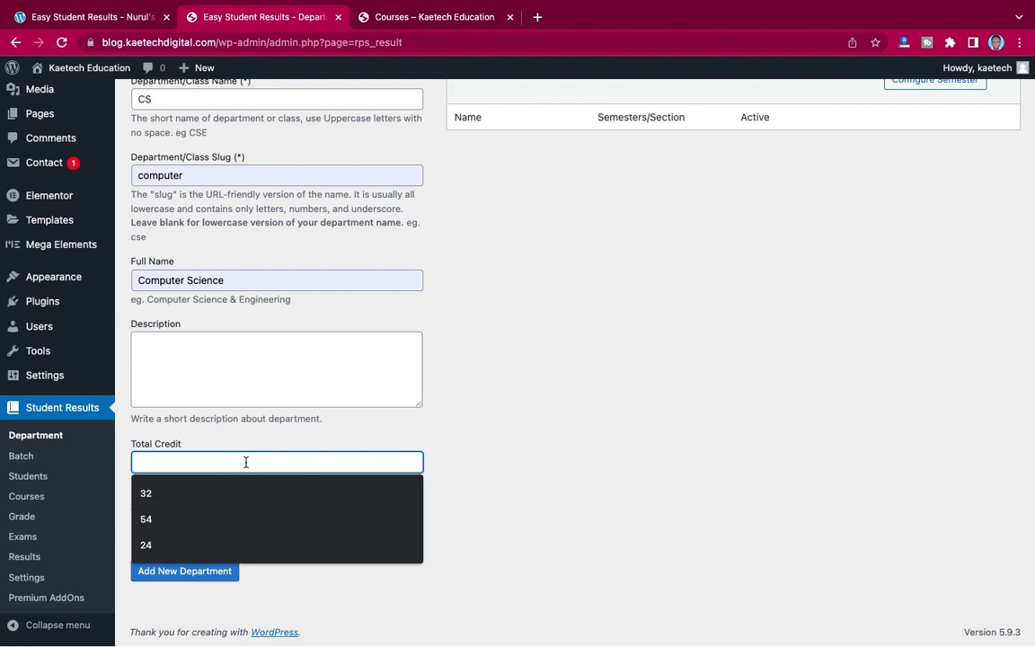
{"action": "left_click", "coordinate": [209, 516]}
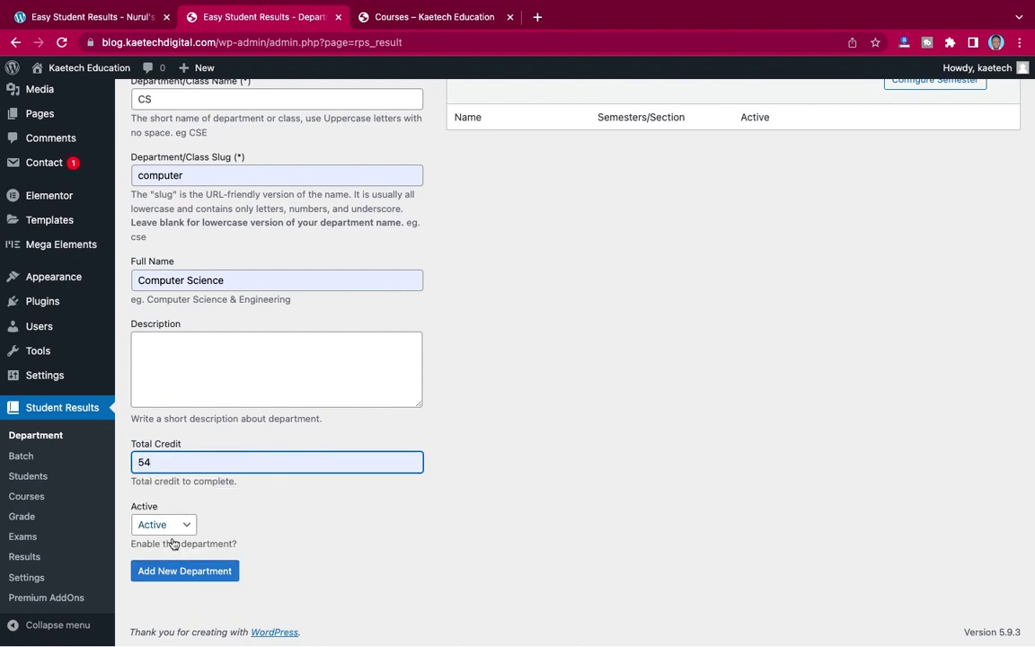
{"action": "left_click", "coordinate": [171, 580]}
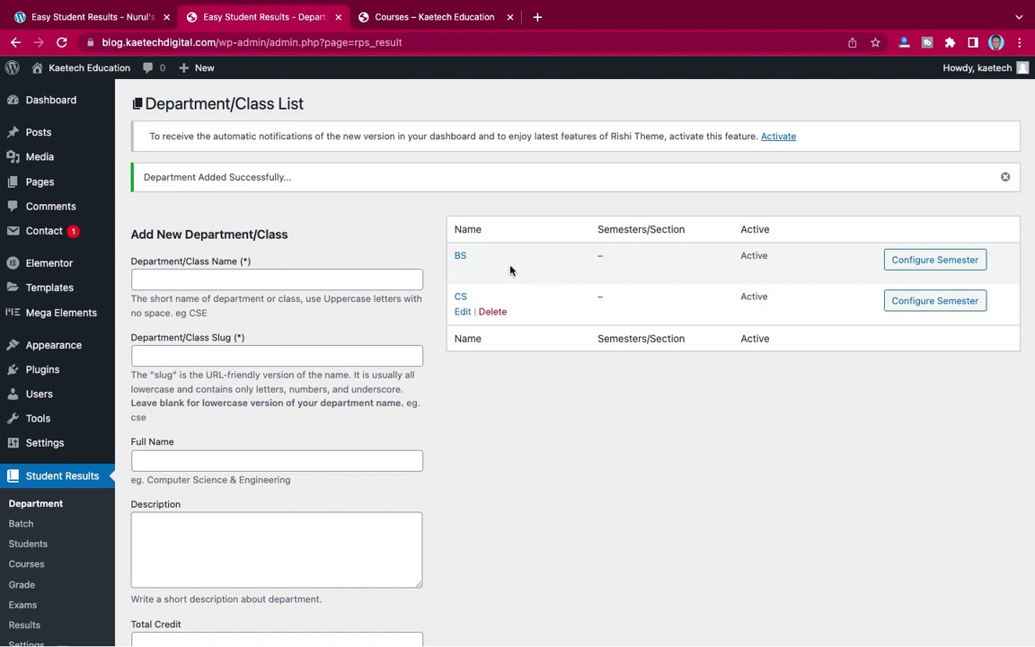
- Configure BS with Semester 1 and Semester 2, then return to the Department/Class List
{"action": "left_click", "coordinate": [918, 264]}
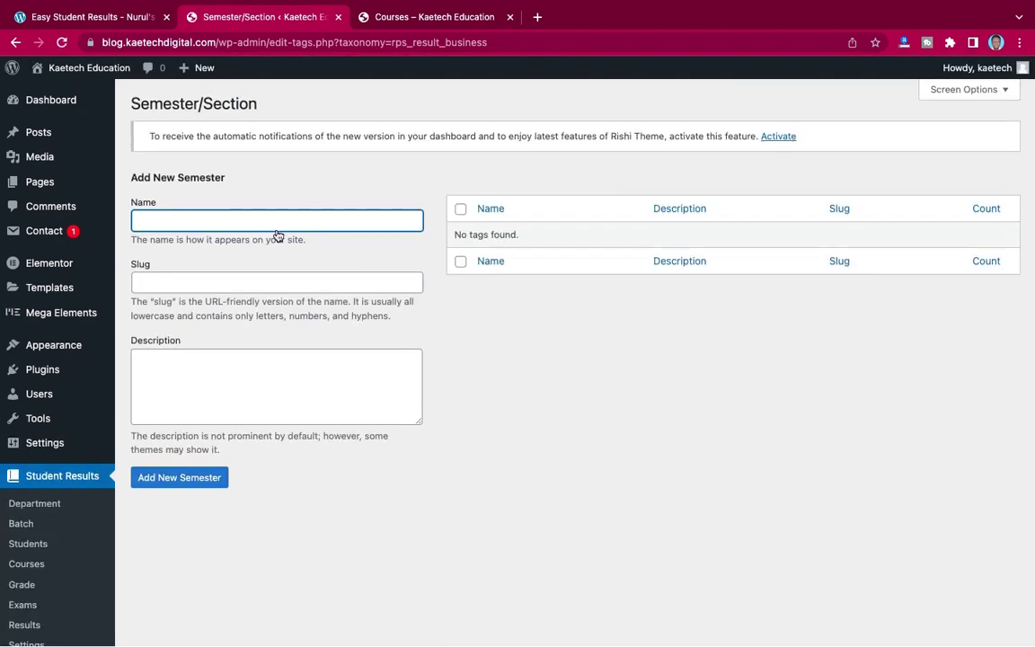
{"action": "type", "text": "Semester 1"}
{"action": "left_click", "coordinate": [184, 477]}
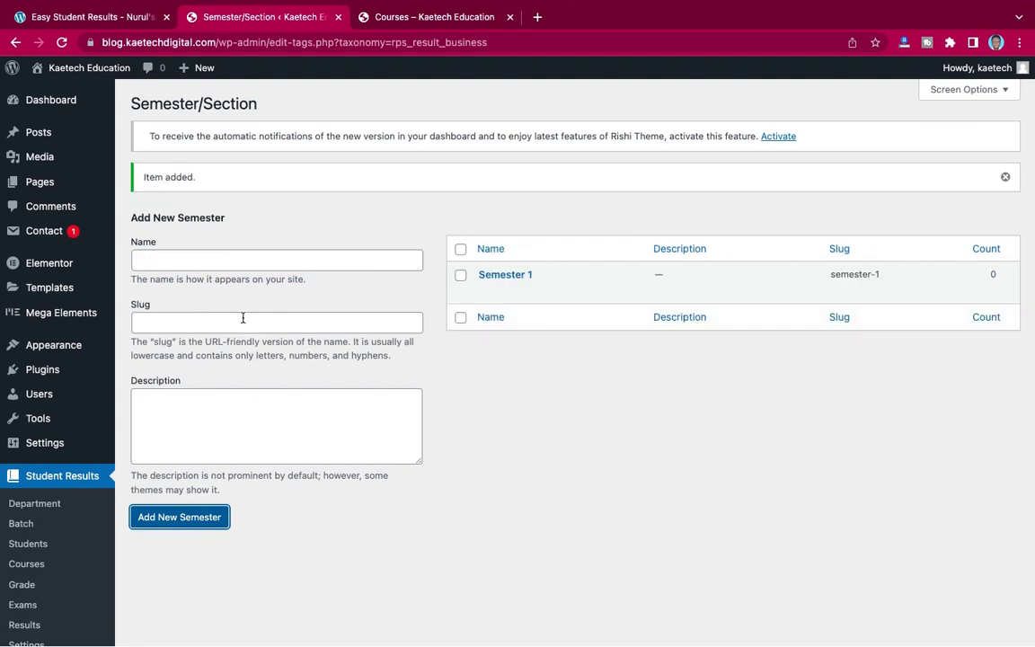
{"action": "left_click", "coordinate": [216, 261]}
{"action": "type", "text": "Se"}
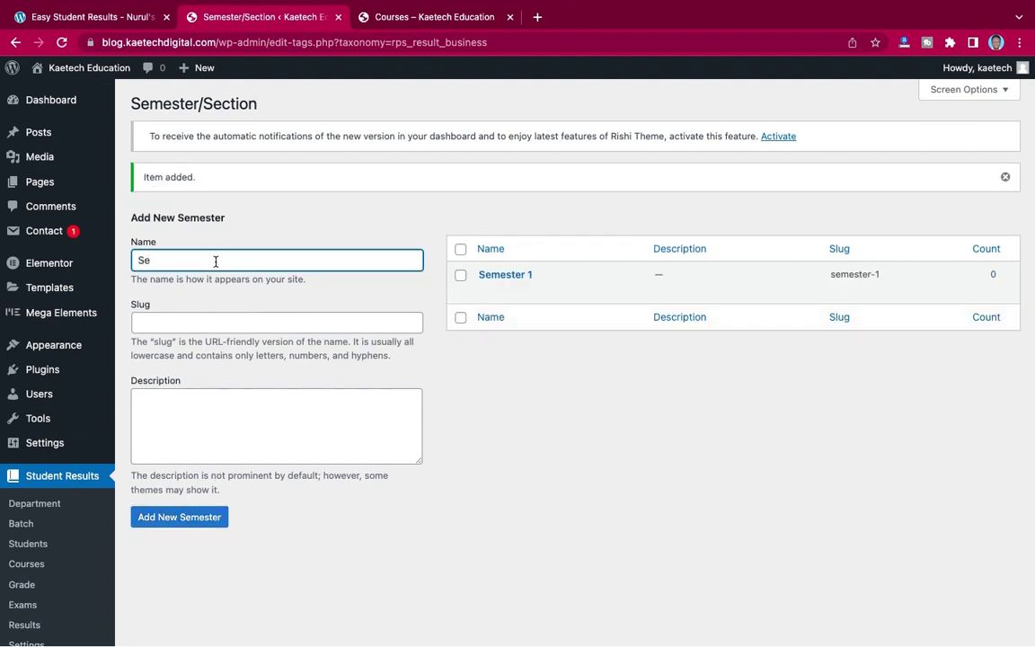
{"action": "type", "text": "mester 2"}
{"action": "left_click", "coordinate": [213, 517]}
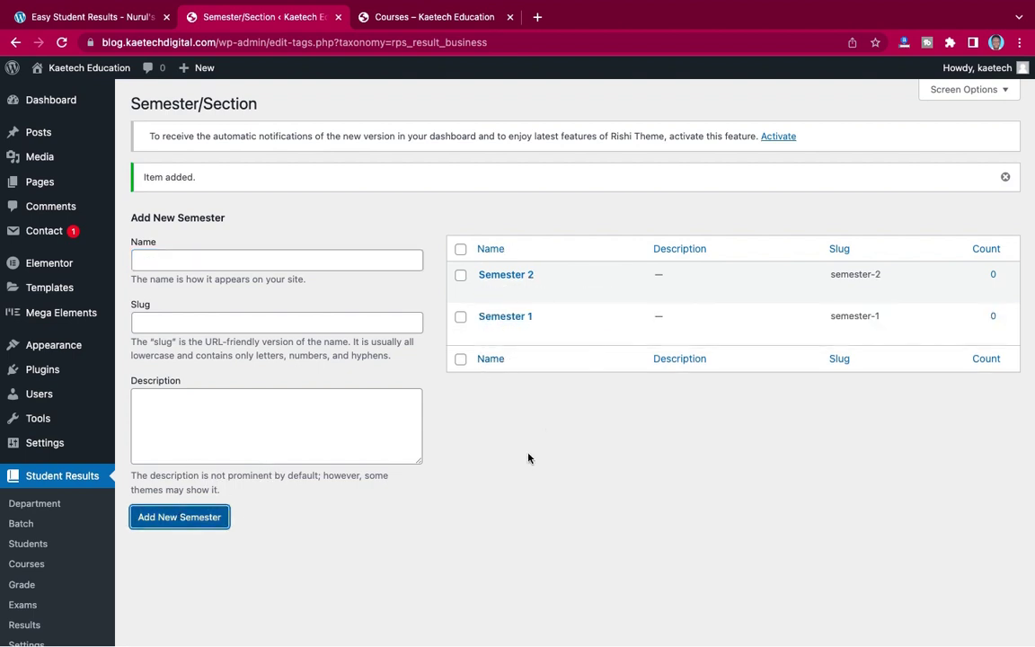
{"action": "scroll", "coordinate": [291, 391], "scroll_direction": "down", "scroll_amount": 2}
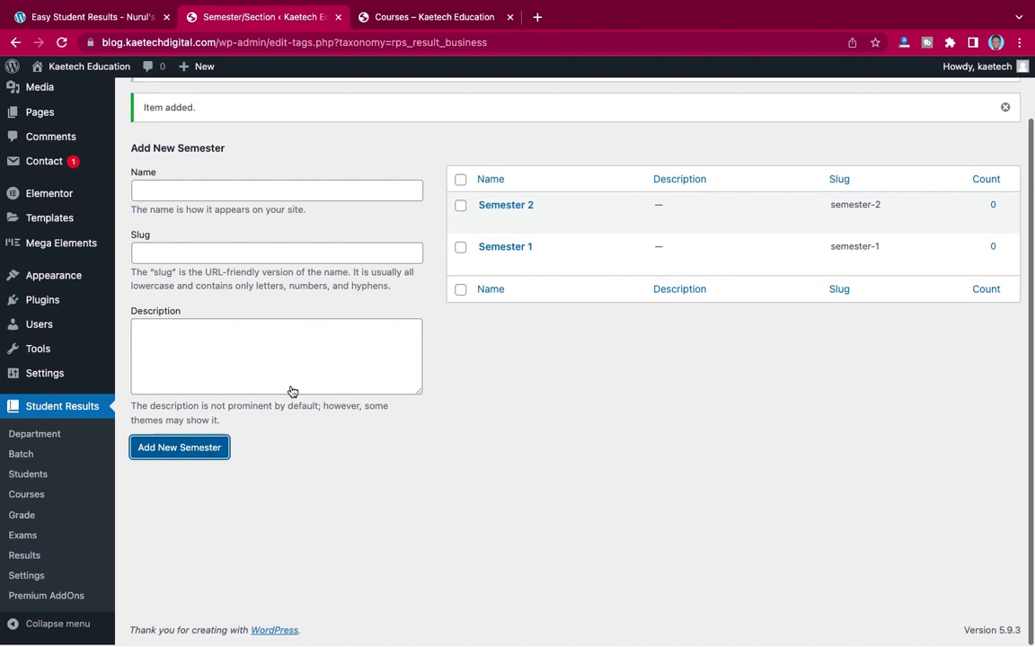
{"action": "left_click", "coordinate": [54, 434]}
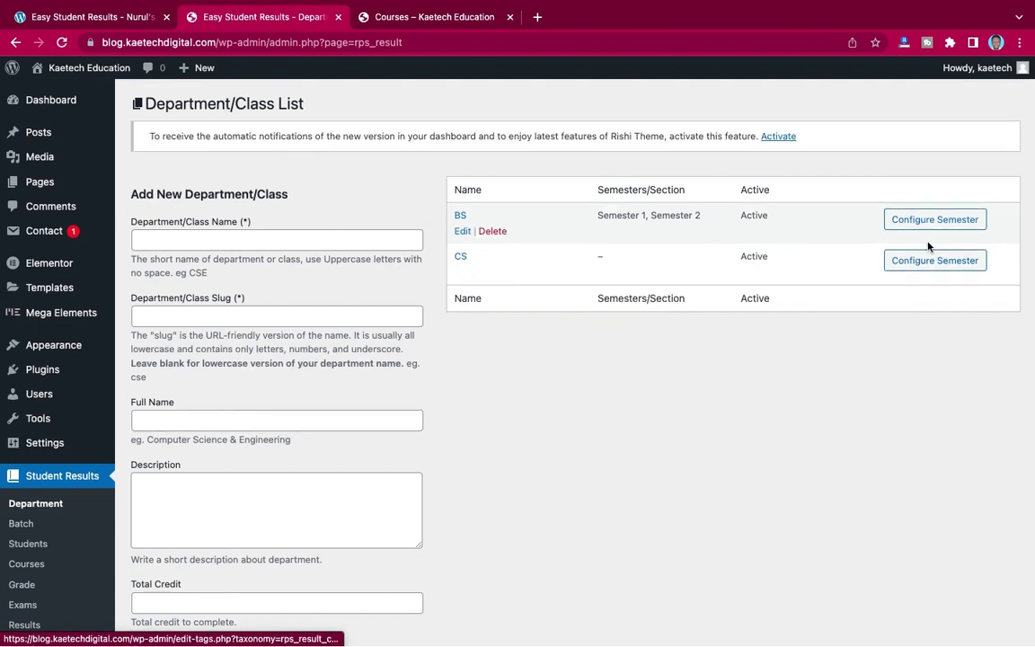
- Configure CS with Semester 1 and Semester 2, then return to the Department/Class List
{"action": "left_click", "coordinate": [924, 261]}
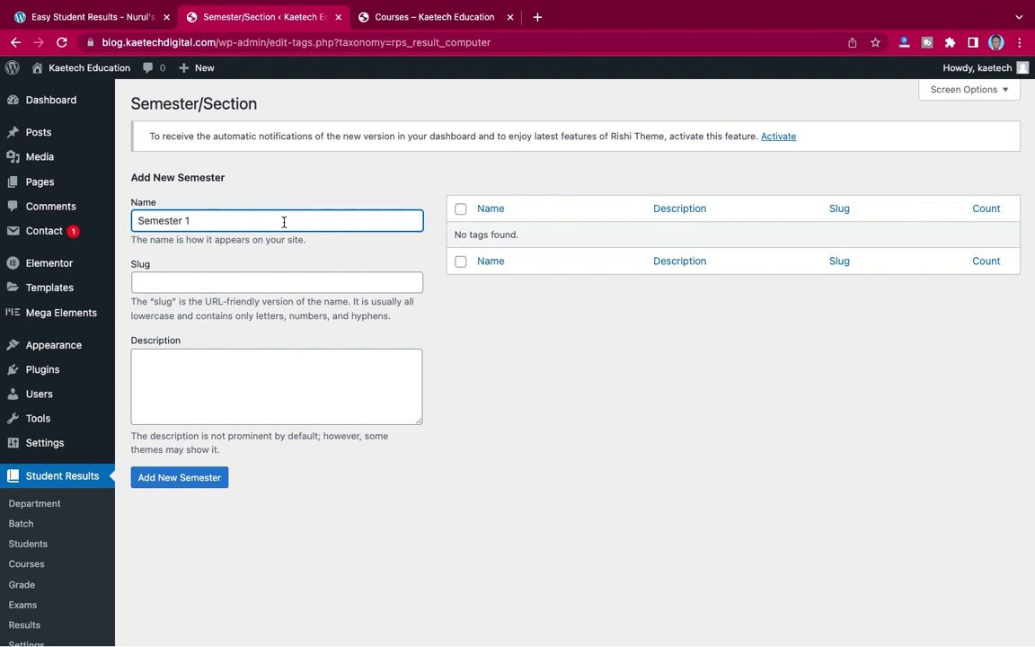
{"action": "left_click", "coordinate": [180, 477]}
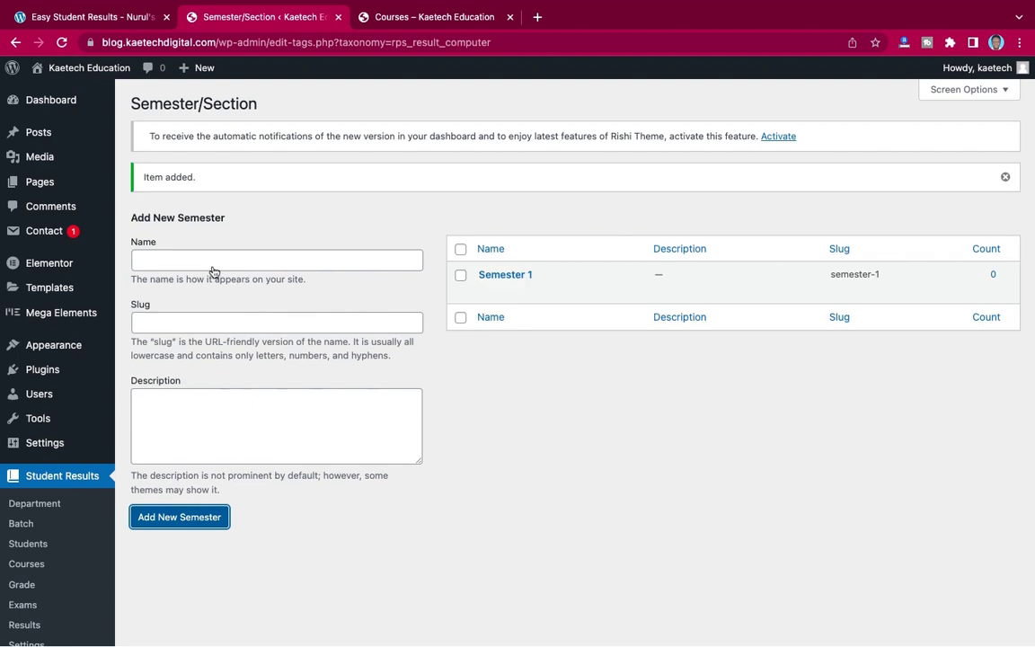
{"action": "left_click", "coordinate": [205, 258]}
{"action": "type", "text": "Sem"}
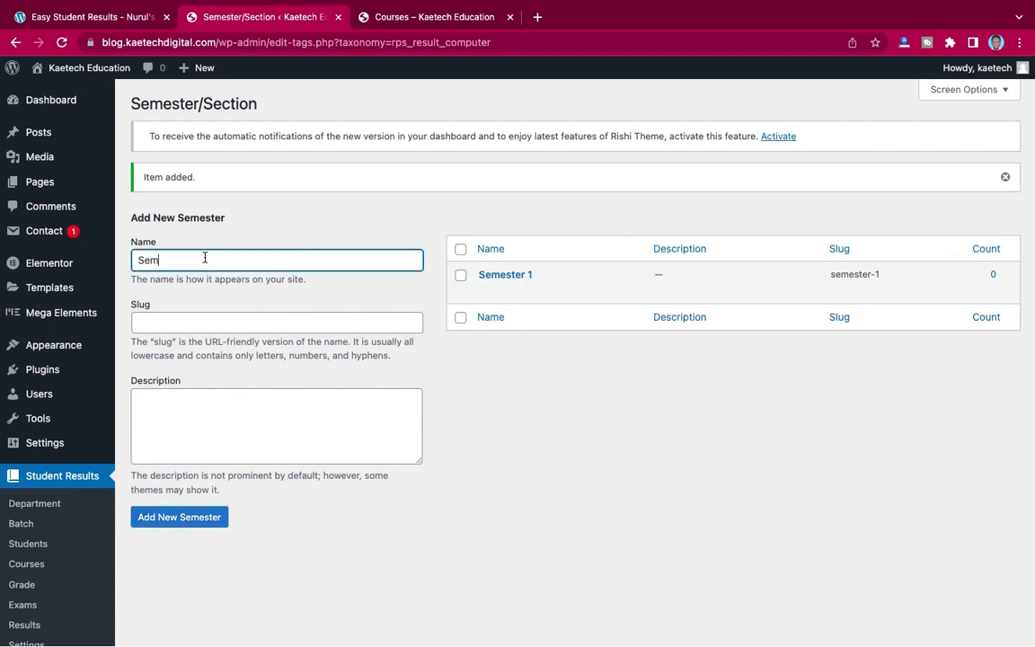
{"action": "type", "text": "ester 2"}
{"action": "left_click", "coordinate": [185, 519]}
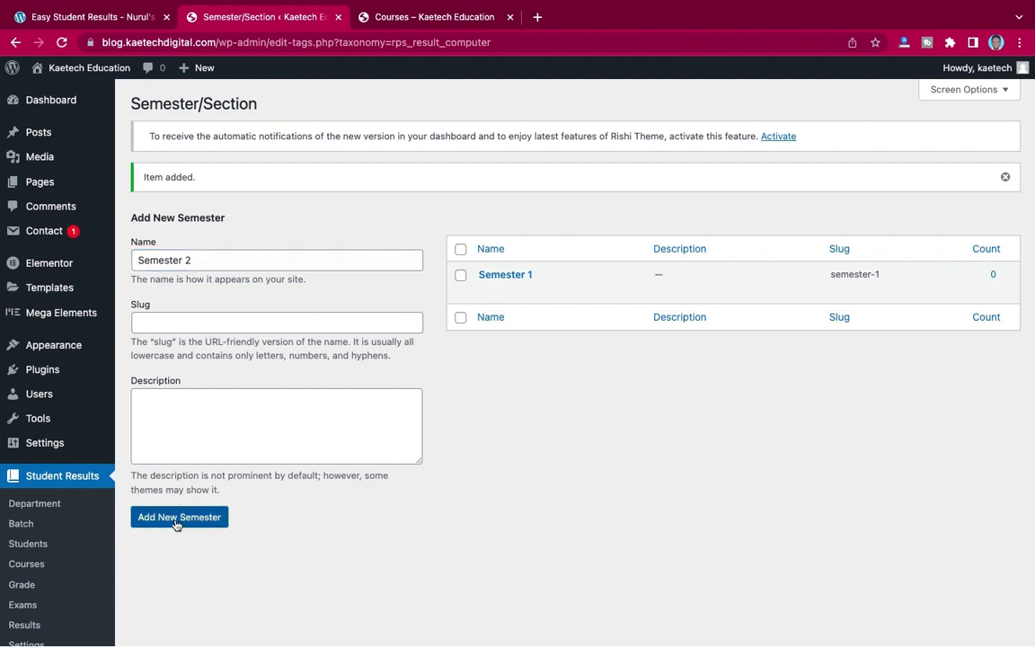
{"action": "scroll", "coordinate": [258, 353], "scroll_direction": "down", "scroll_amount": 2}
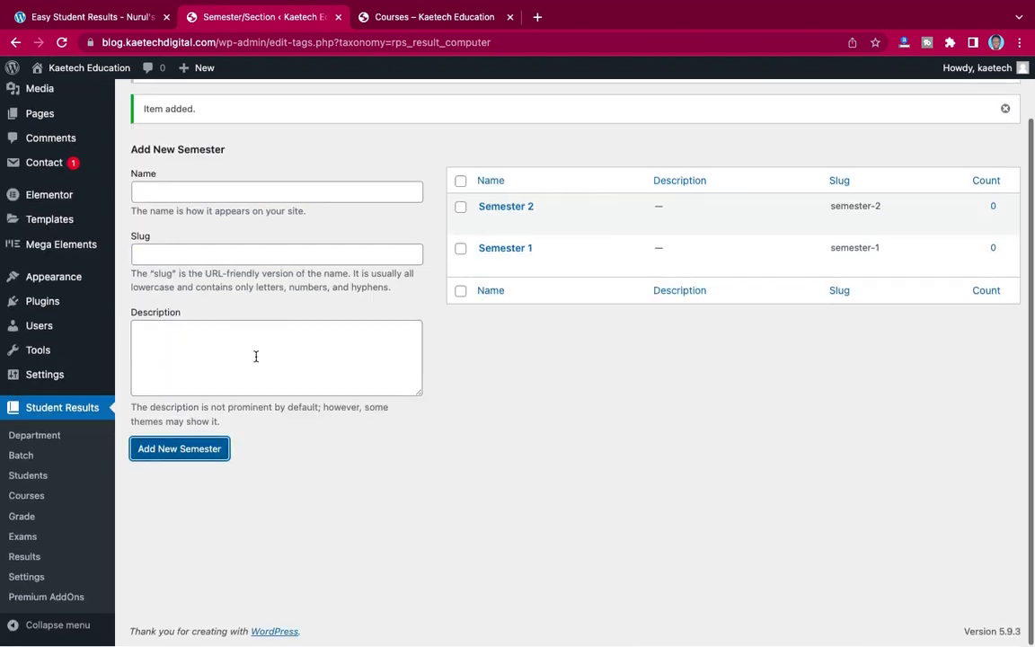
{"action": "left_click", "coordinate": [51, 442]}
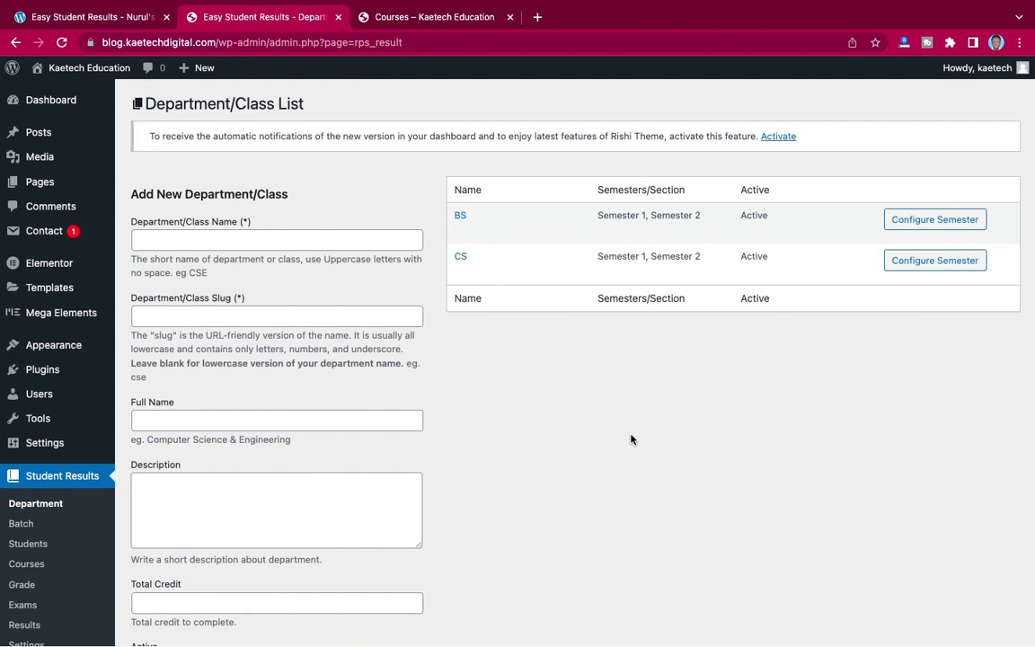
{"action": "scroll", "coordinate": [575, 439], "scroll_direction": "down", "scroll_amount": 3}
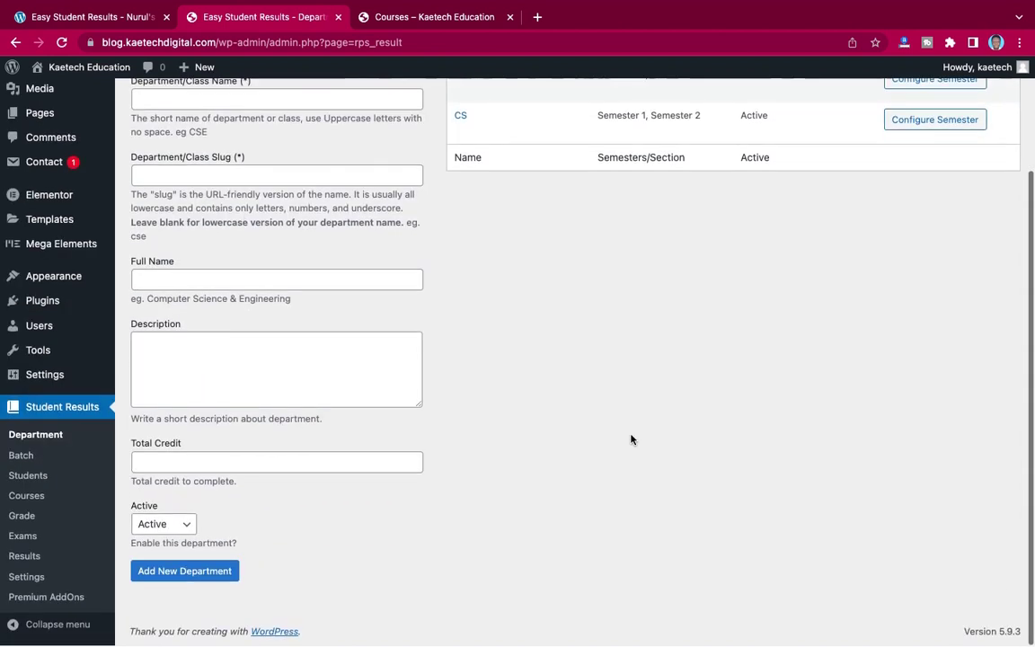
- Start a new batch under Student Results > Batch with 2022 as the Batch/Year
{"action": "left_click", "coordinate": [23, 458]}
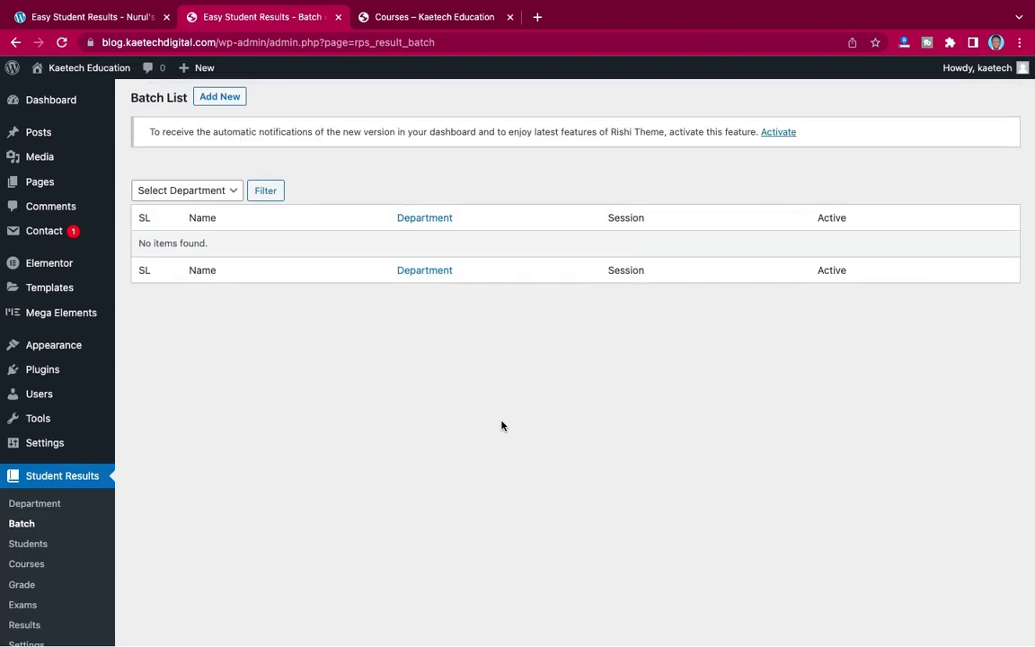
{"action": "left_click", "coordinate": [229, 99]}
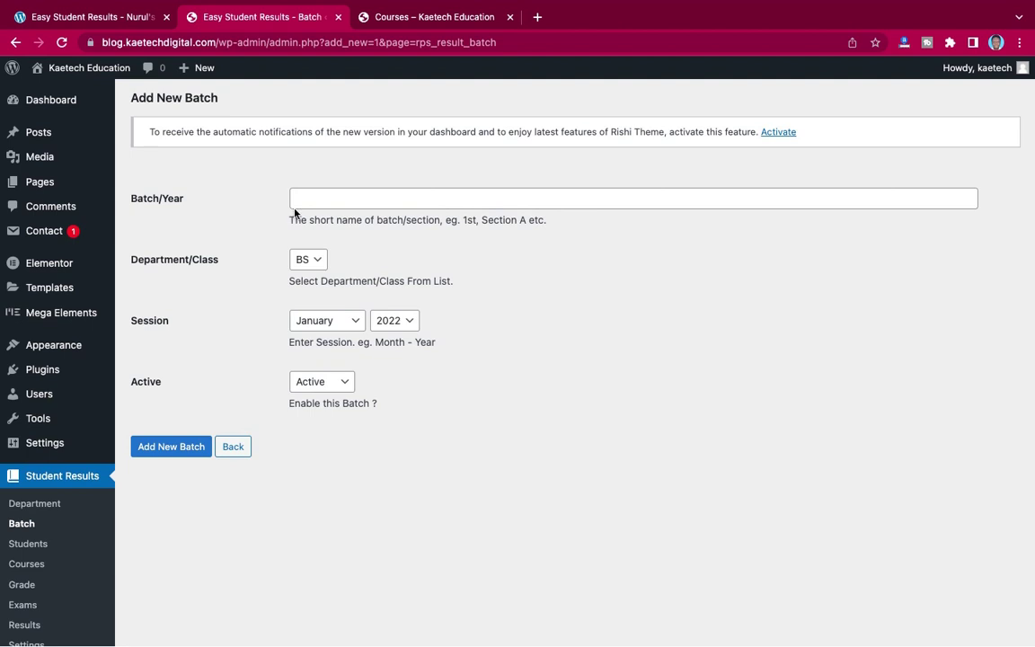
{"action": "left_click", "coordinate": [316, 200]}
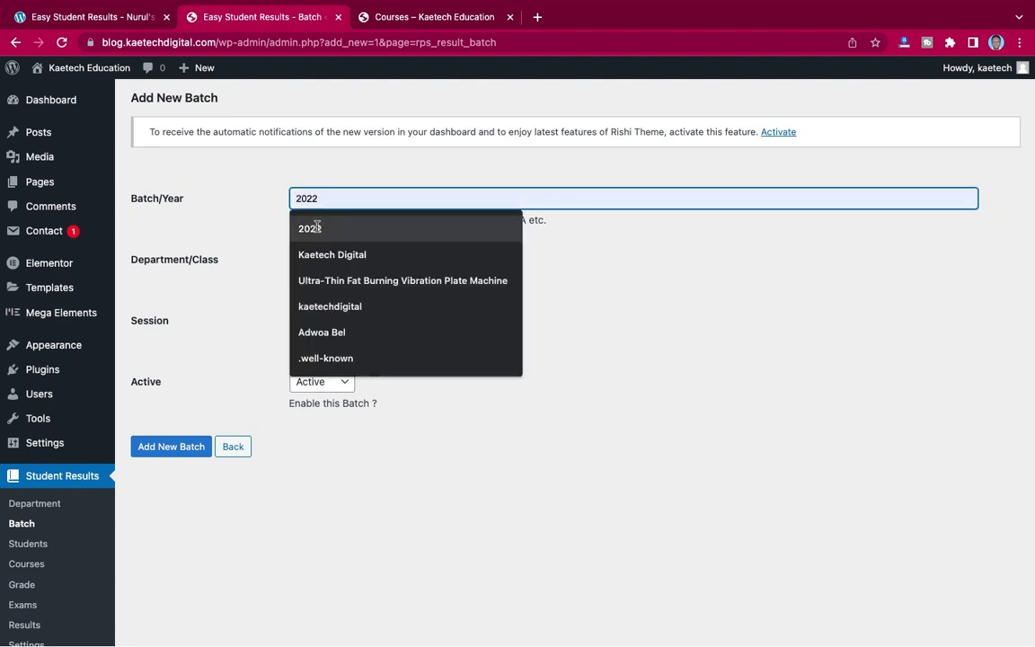
{"action": "left_click", "coordinate": [301, 226]}
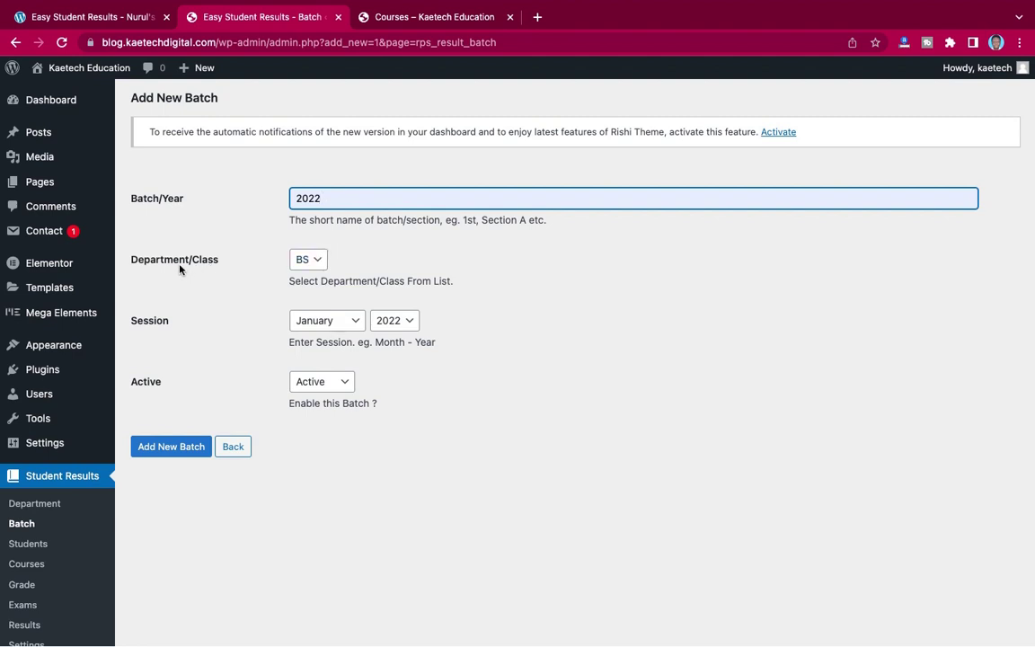
- Save batch 2022 for the BS department with session month March
{"action": "left_click", "coordinate": [316, 261]}
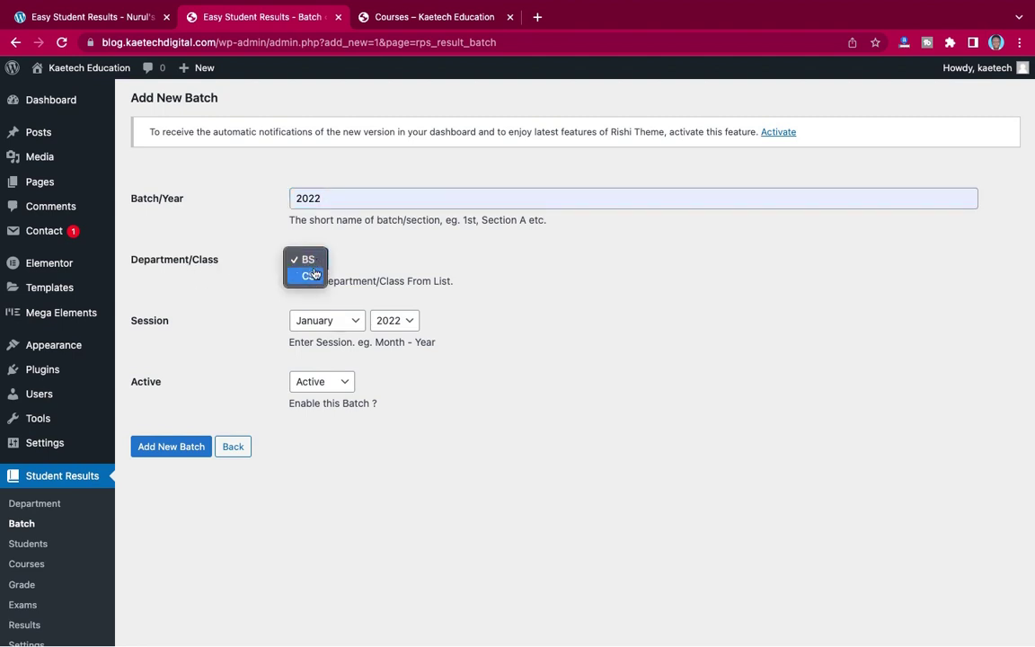
{"action": "left_click", "coordinate": [307, 263]}
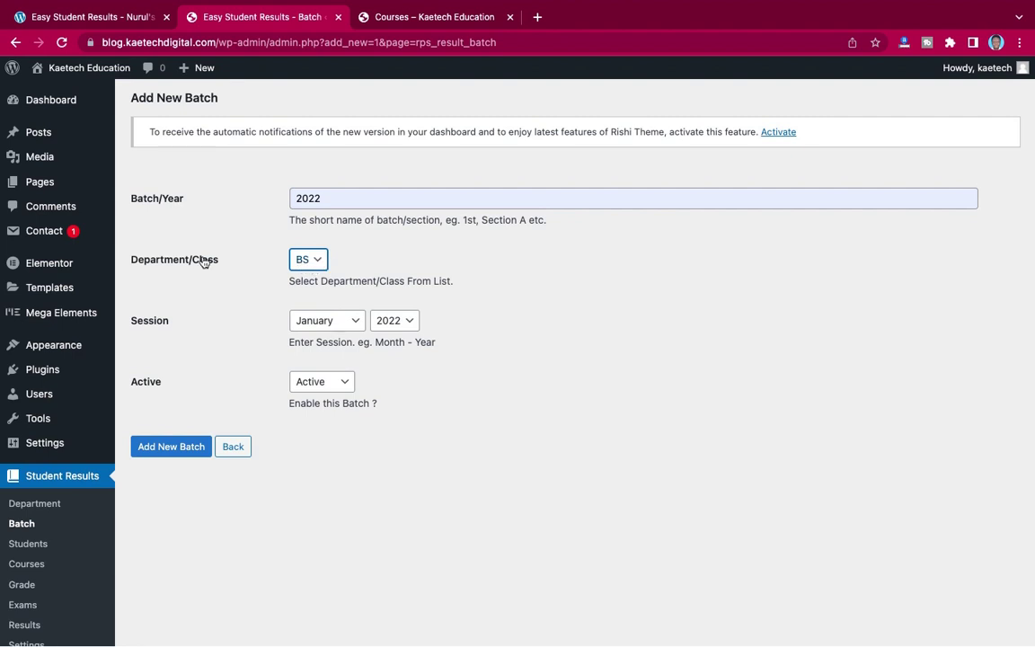
{"action": "scroll", "coordinate": [279, 286], "scroll_direction": "down", "scroll_amount": 2}
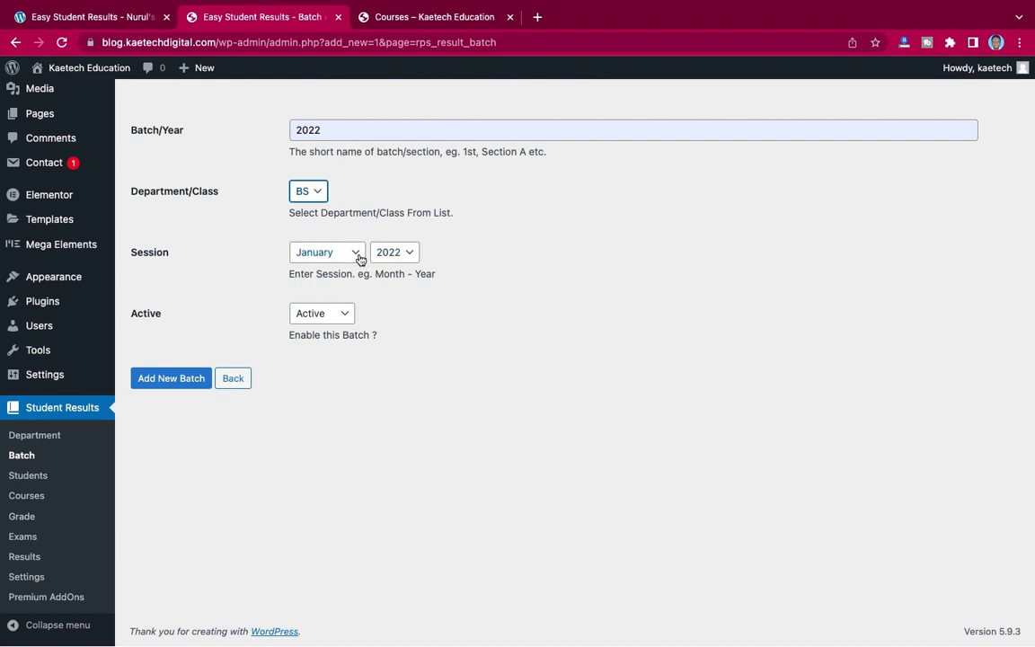
{"action": "left_click", "coordinate": [353, 254]}
{"action": "left_click", "coordinate": [335, 286]}
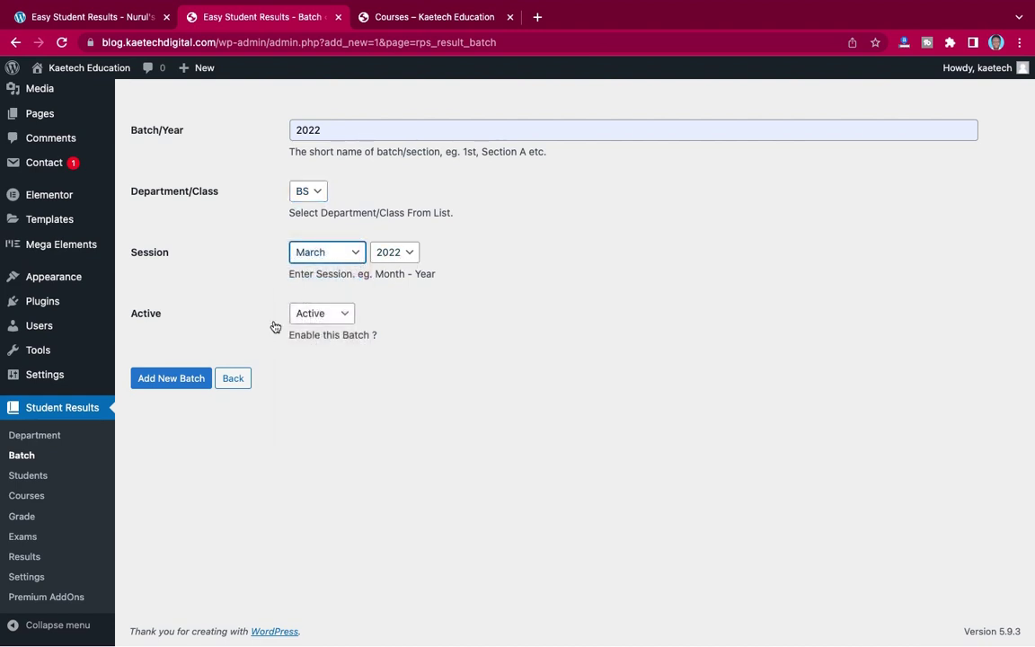
{"action": "left_click", "coordinate": [173, 380]}
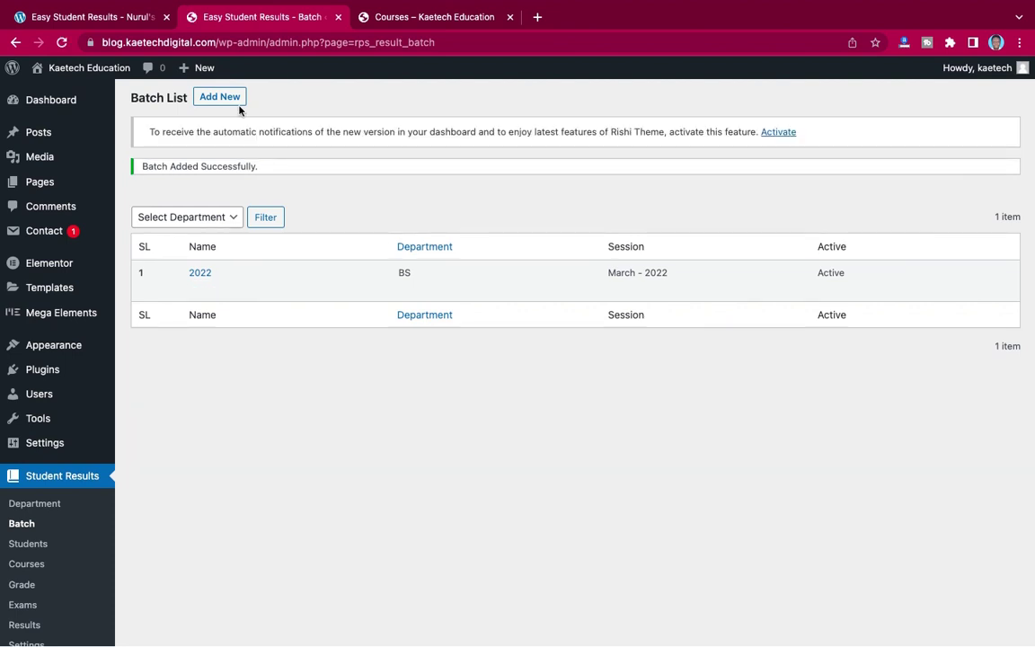
- Add another batch named 2022 for the CS department with session month March
{"action": "left_click", "coordinate": [221, 97]}
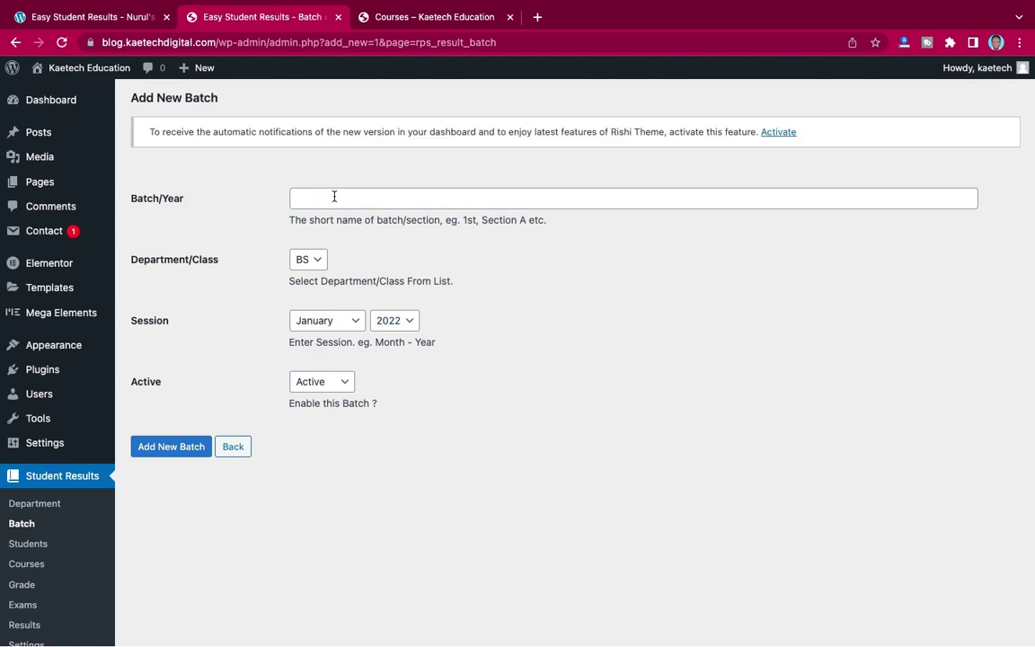
{"action": "left_click", "coordinate": [334, 195]}
{"action": "key", "text": "Down"}
{"action": "key", "text": "Return"}
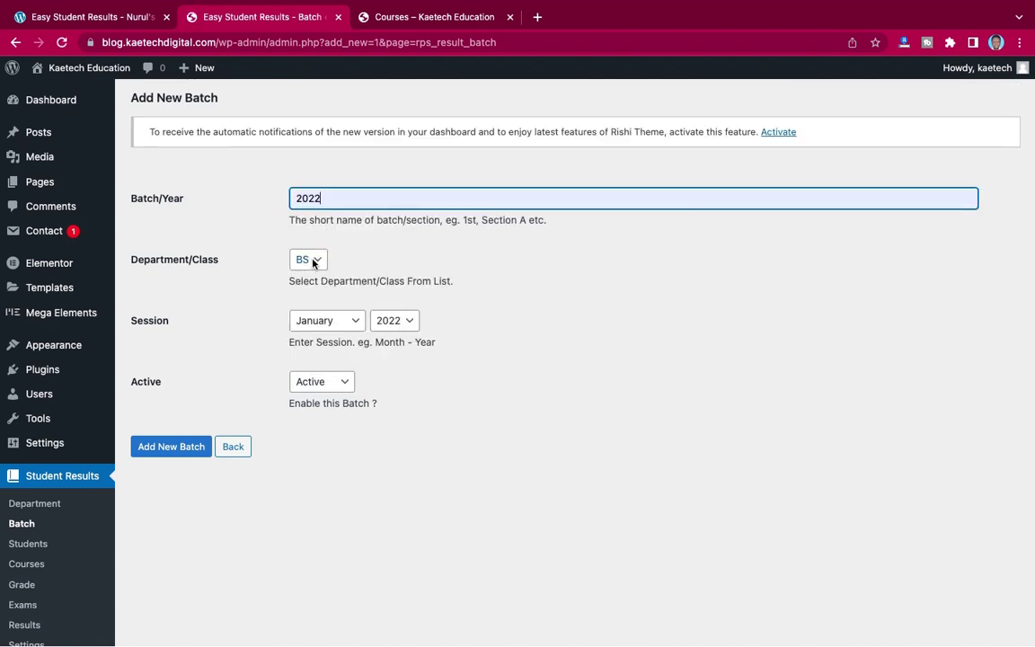
{"action": "left_click", "coordinate": [313, 260]}
{"action": "left_click", "coordinate": [301, 273]}
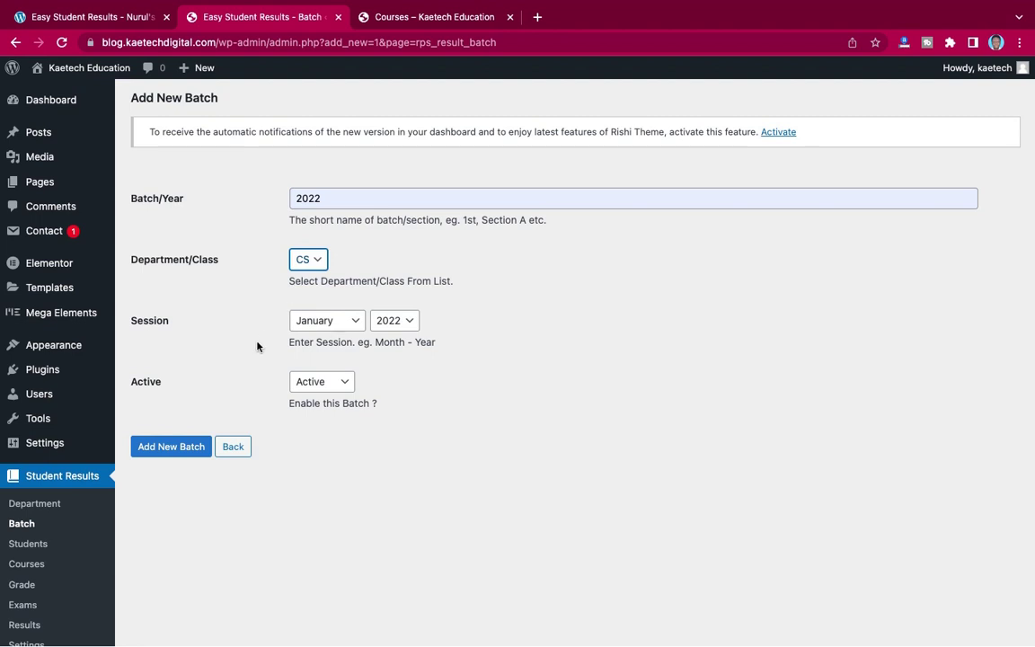
{"action": "left_click", "coordinate": [321, 322]}
{"action": "left_click", "coordinate": [316, 351]}
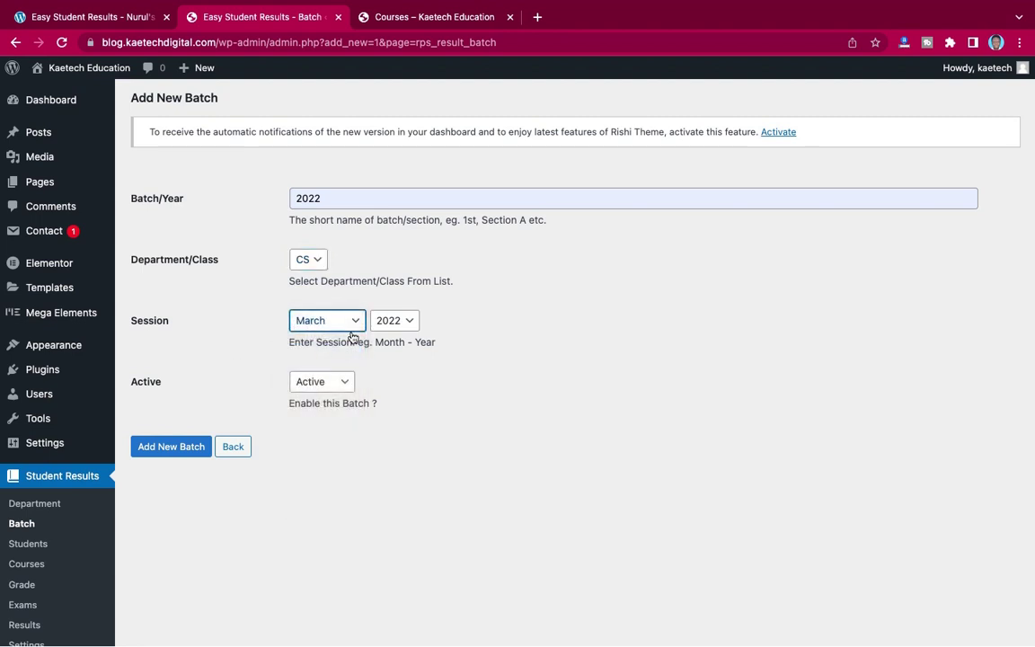
{"action": "left_click", "coordinate": [180, 446]}
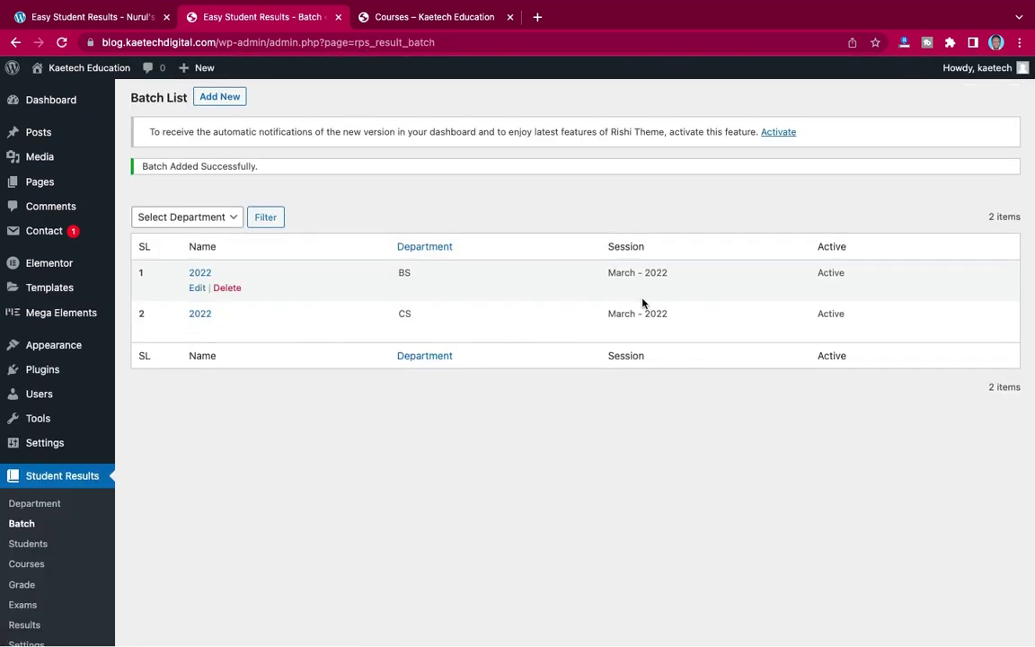
{"action": "scroll", "coordinate": [314, 435], "scroll_direction": "down", "scroll_amount": 2}
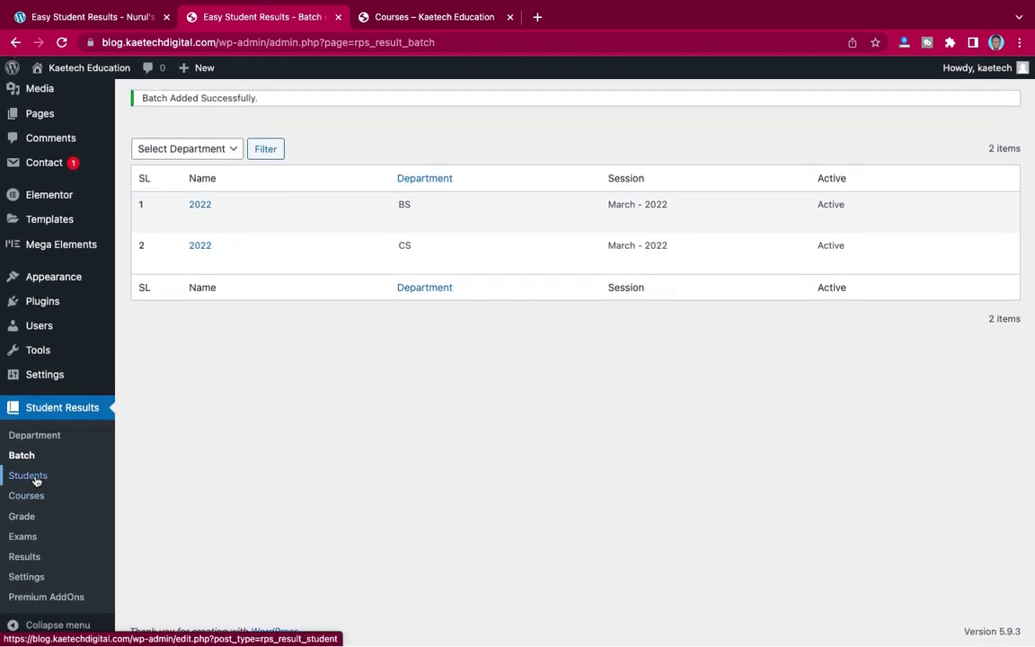
- Begin a new student entry with the student's name, a saved registration number and class roll 1
{"action": "left_click", "coordinate": [28, 476]}
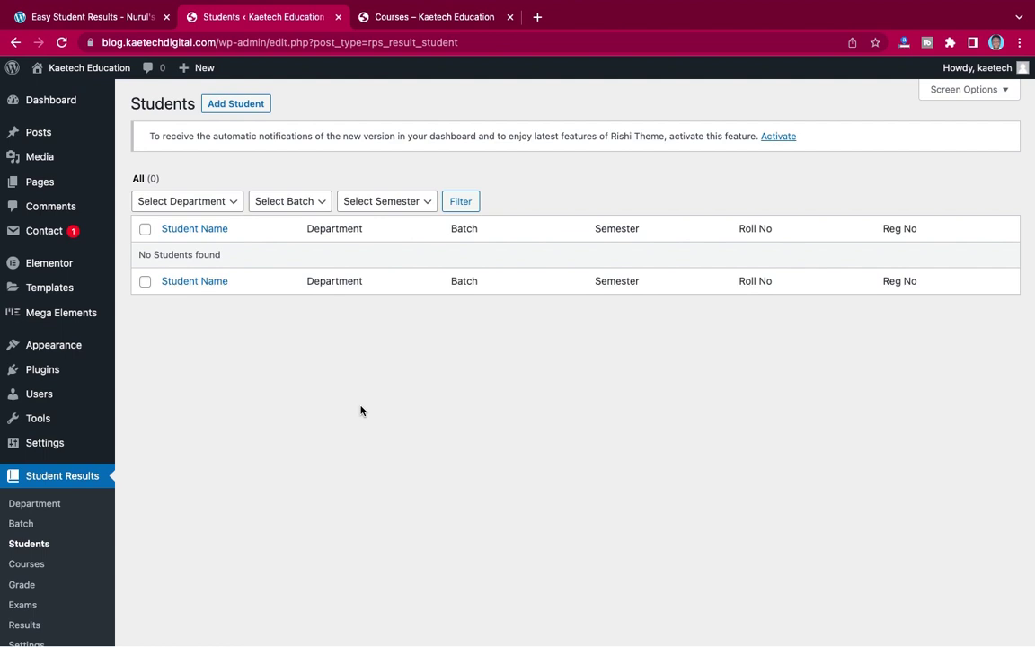
{"action": "left_click", "coordinate": [238, 104]}
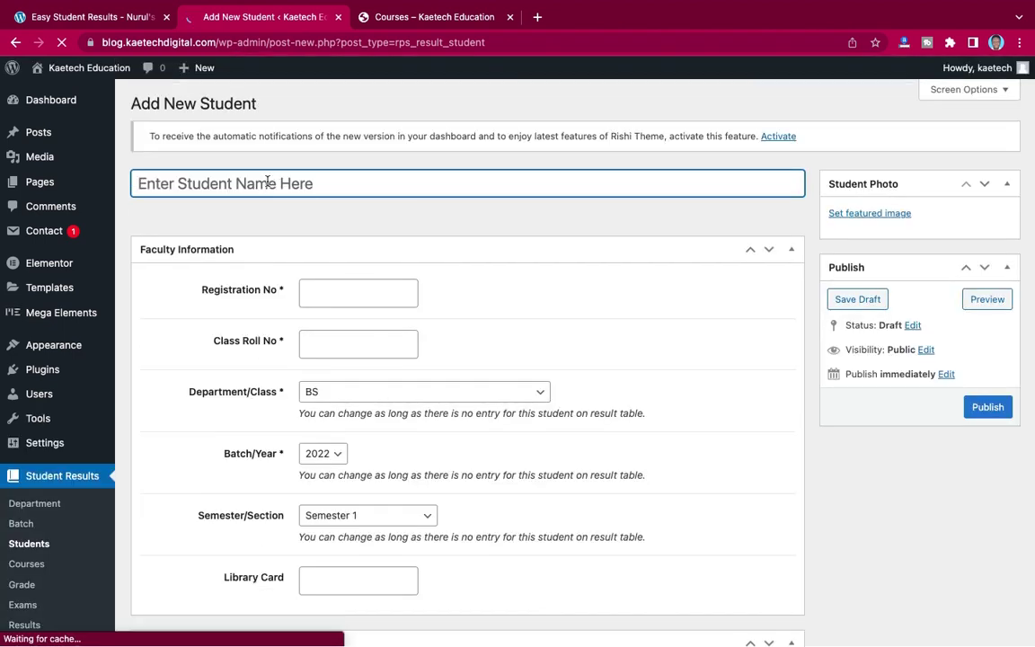
{"action": "type", "text": "John"}
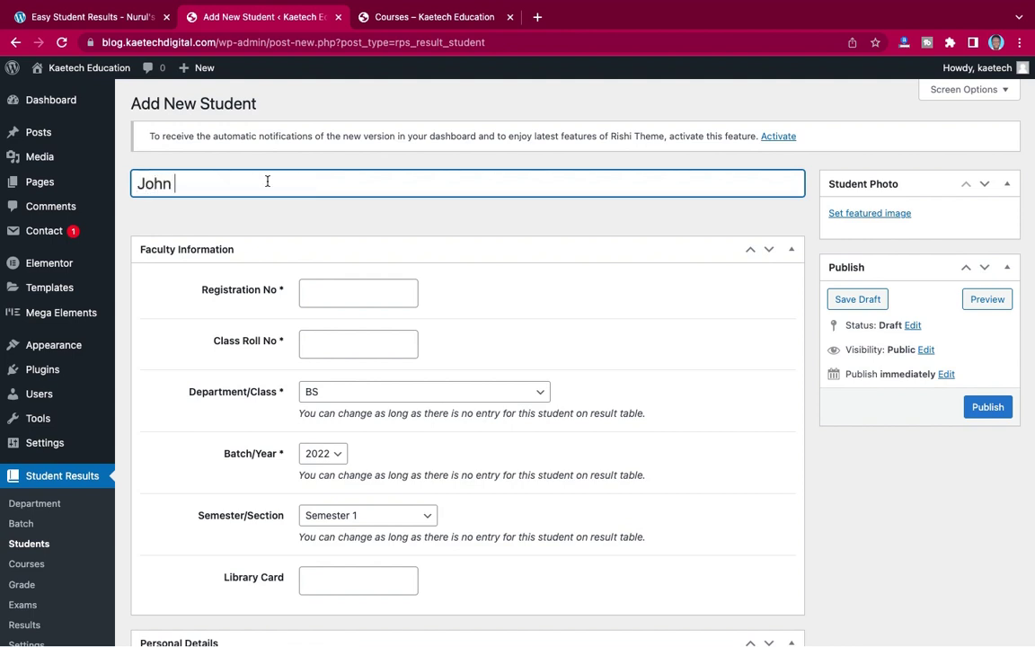
{"action": "type", "text": " Doe"}
{"action": "left_click", "coordinate": [321, 297]}
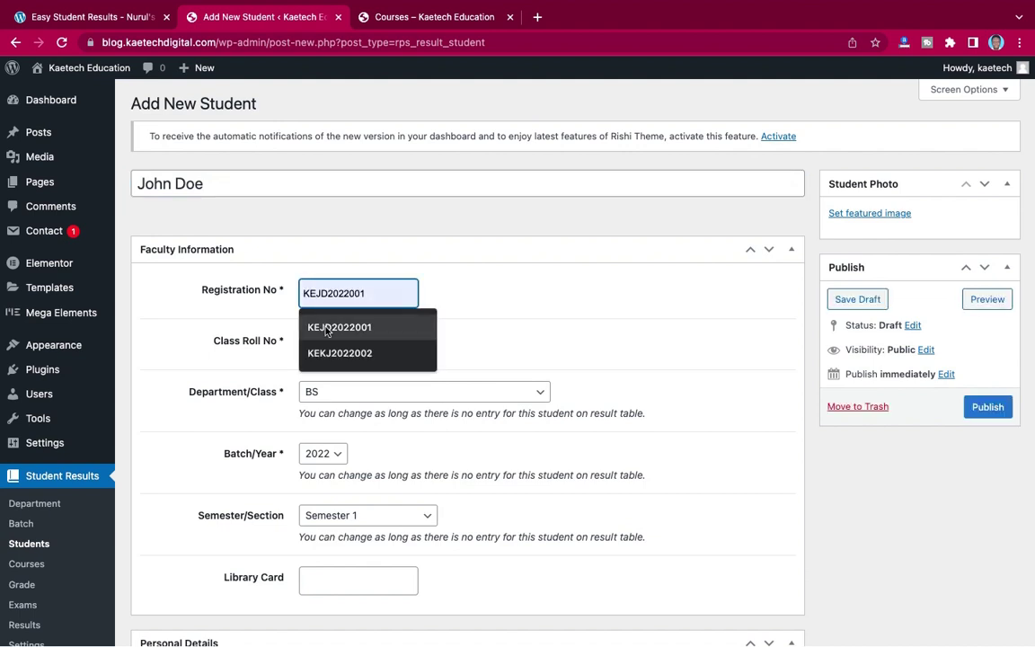
{"action": "left_click", "coordinate": [325, 327]}
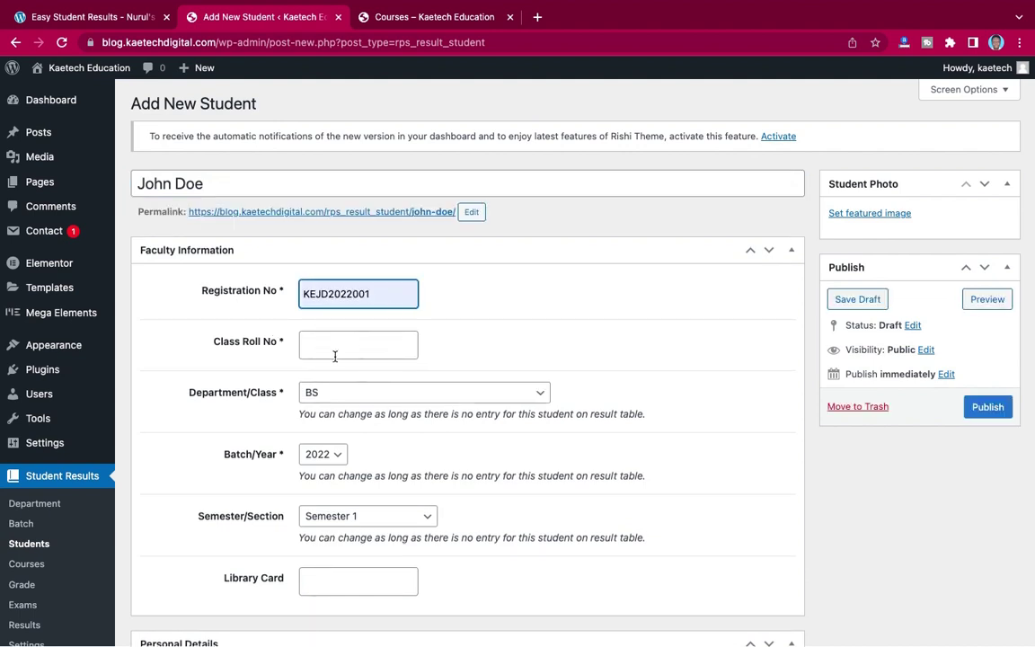
{"action": "left_click", "coordinate": [337, 346]}
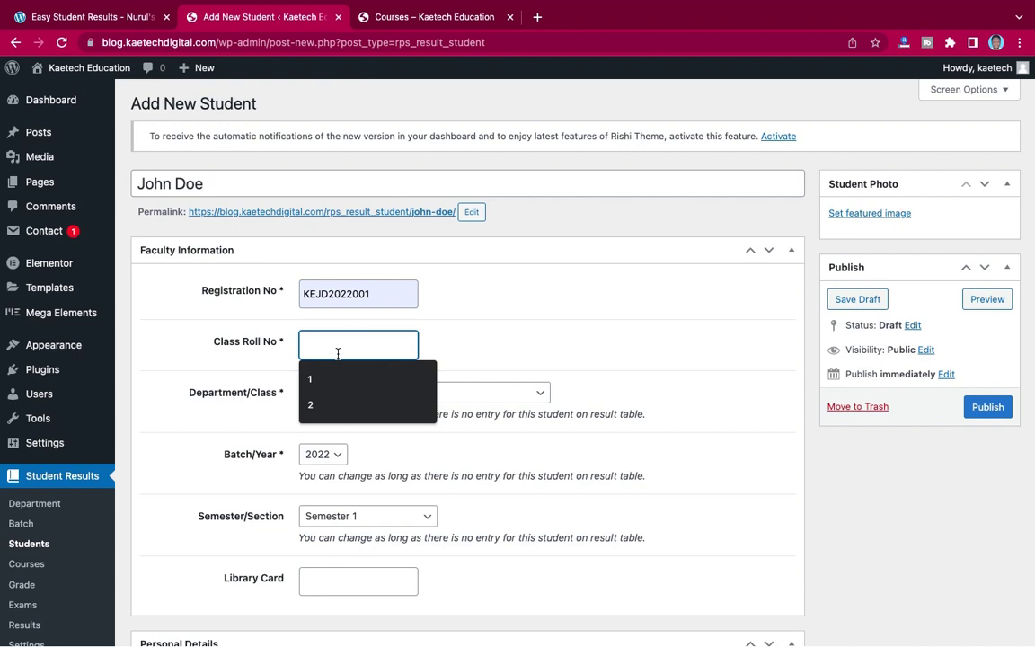
{"action": "left_click", "coordinate": [331, 381]}
- Keep department BS, batch 2022 and Semester 1 for the student
{"action": "scroll", "coordinate": [347, 373], "scroll_direction": "down", "scroll_amount": 3}
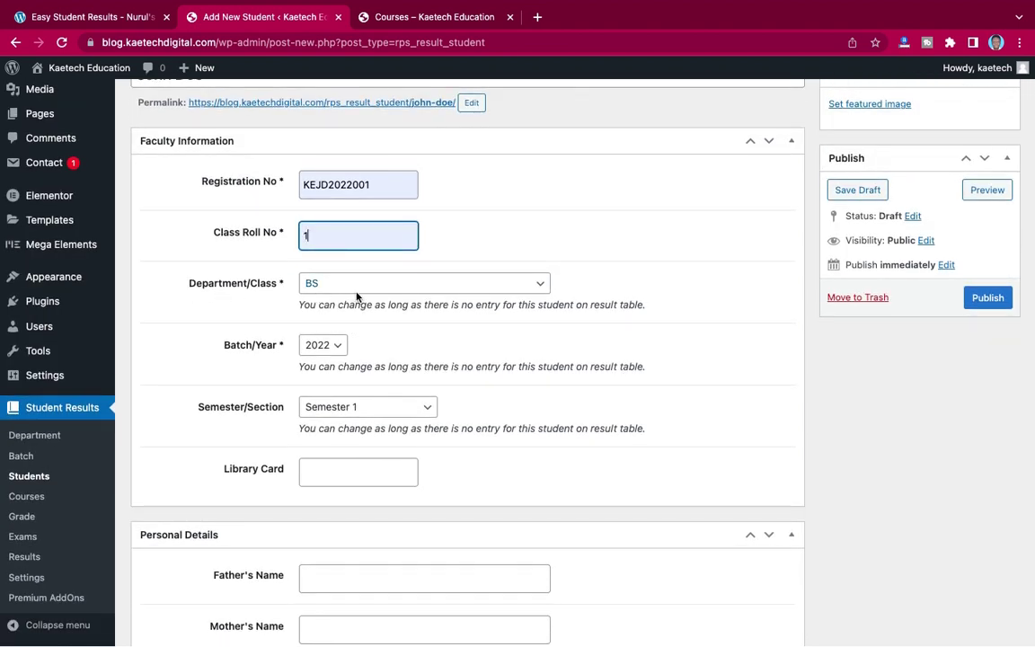
{"action": "left_click", "coordinate": [359, 286]}
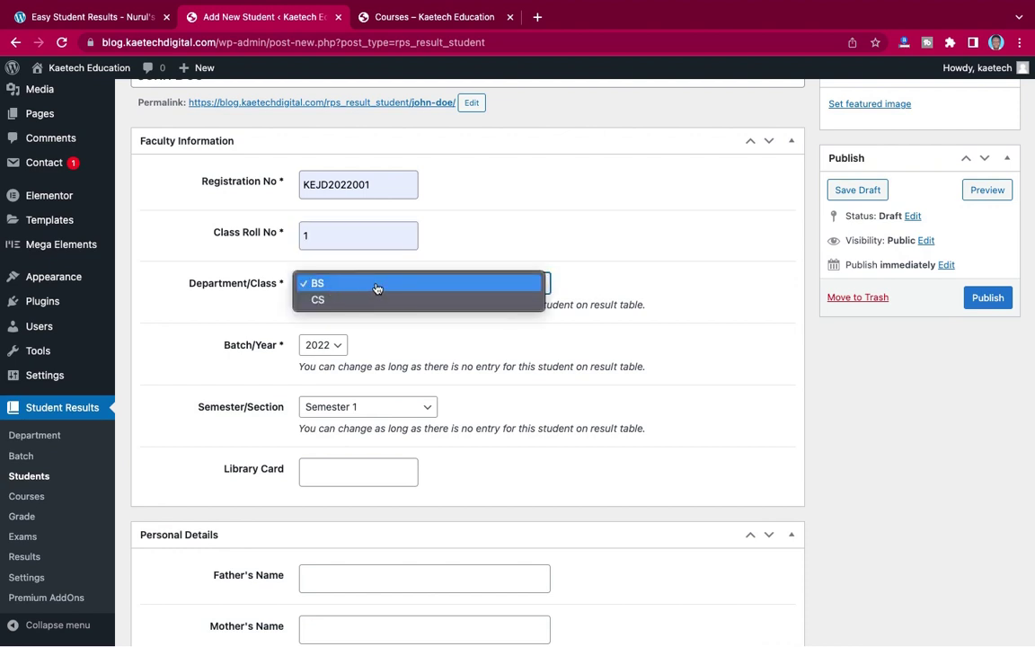
{"action": "left_click", "coordinate": [359, 285]}
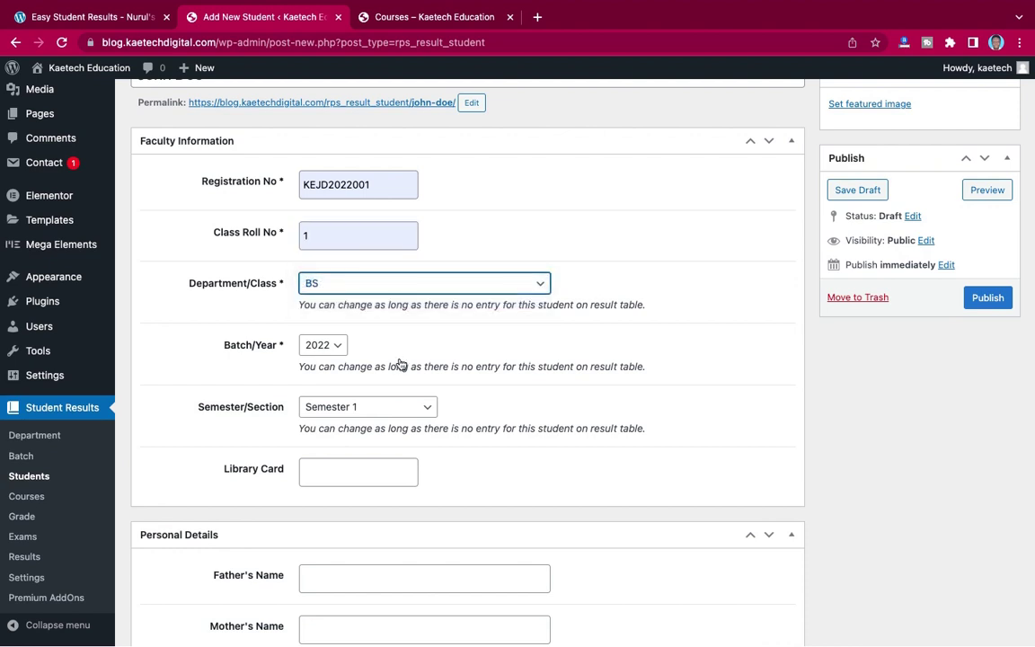
{"action": "scroll", "coordinate": [400, 364], "scroll_direction": "down", "scroll_amount": 5}
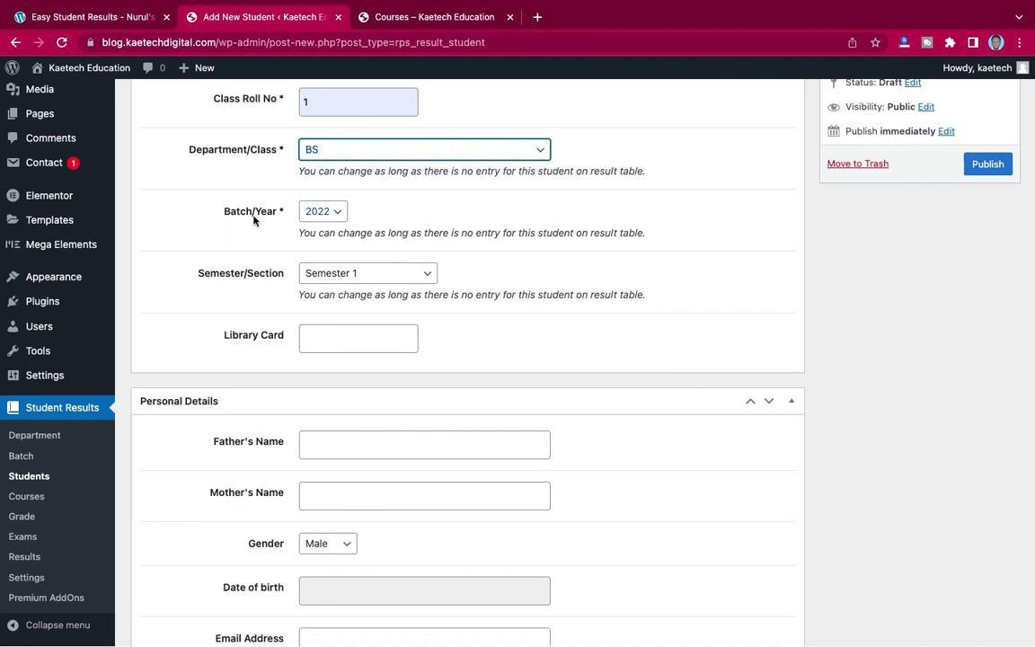
{"action": "left_click", "coordinate": [326, 216]}
{"action": "left_click", "coordinate": [350, 209]}
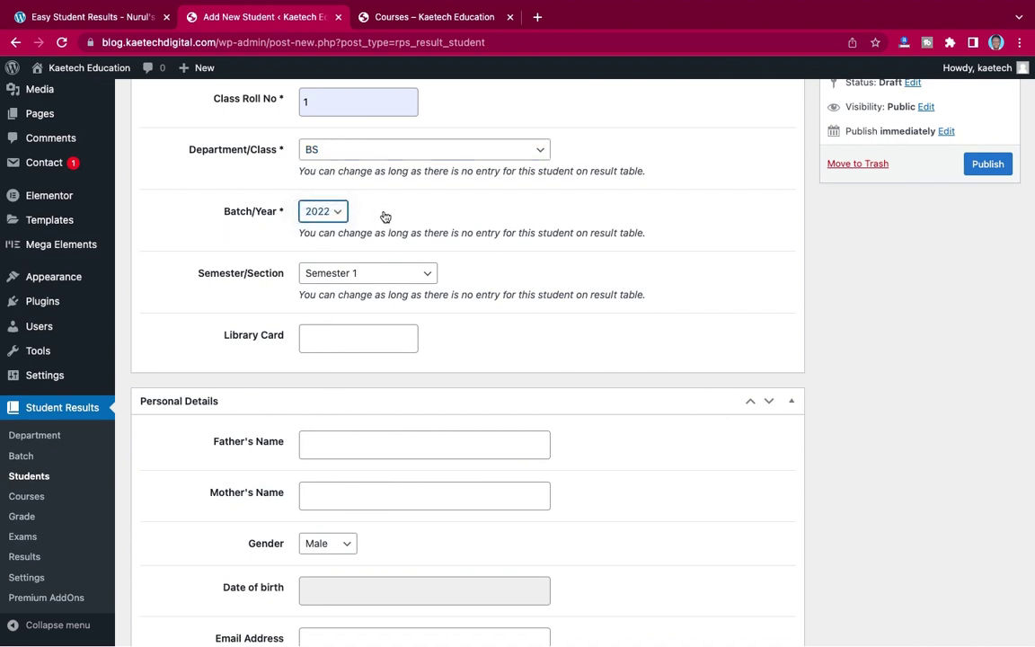
{"action": "scroll", "coordinate": [351, 224], "scroll_direction": "down", "scroll_amount": 3}
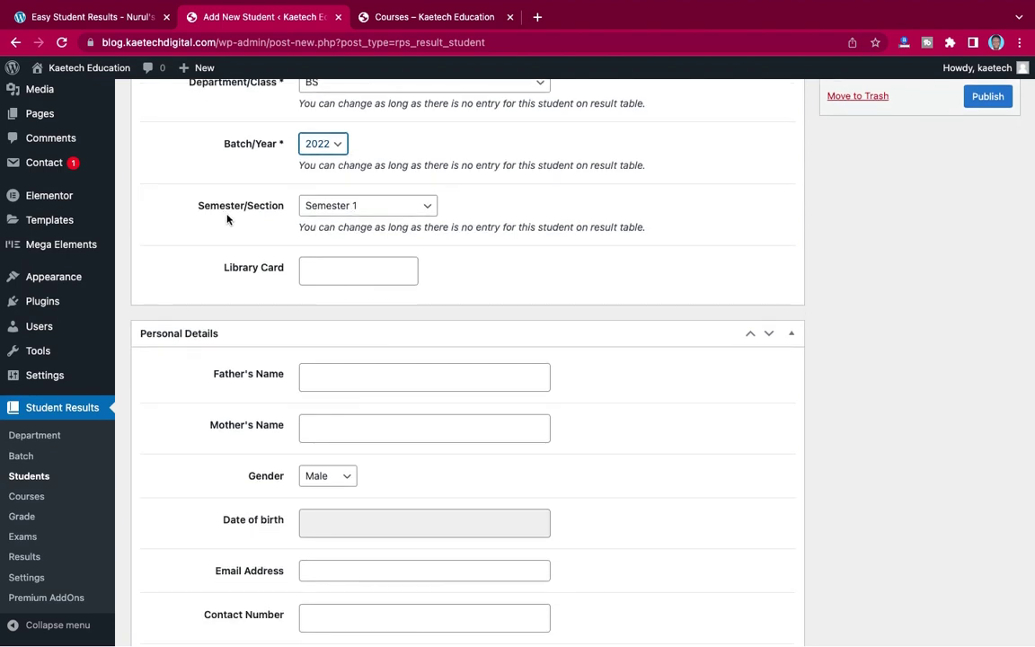
{"action": "left_click", "coordinate": [352, 208]}
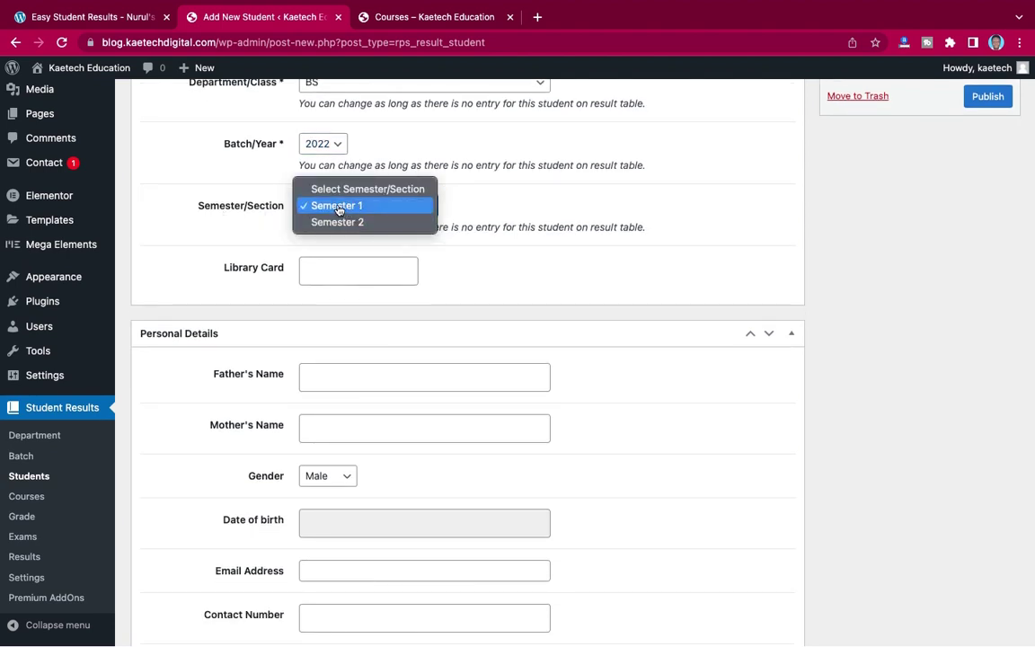
{"action": "left_click", "coordinate": [339, 209]}
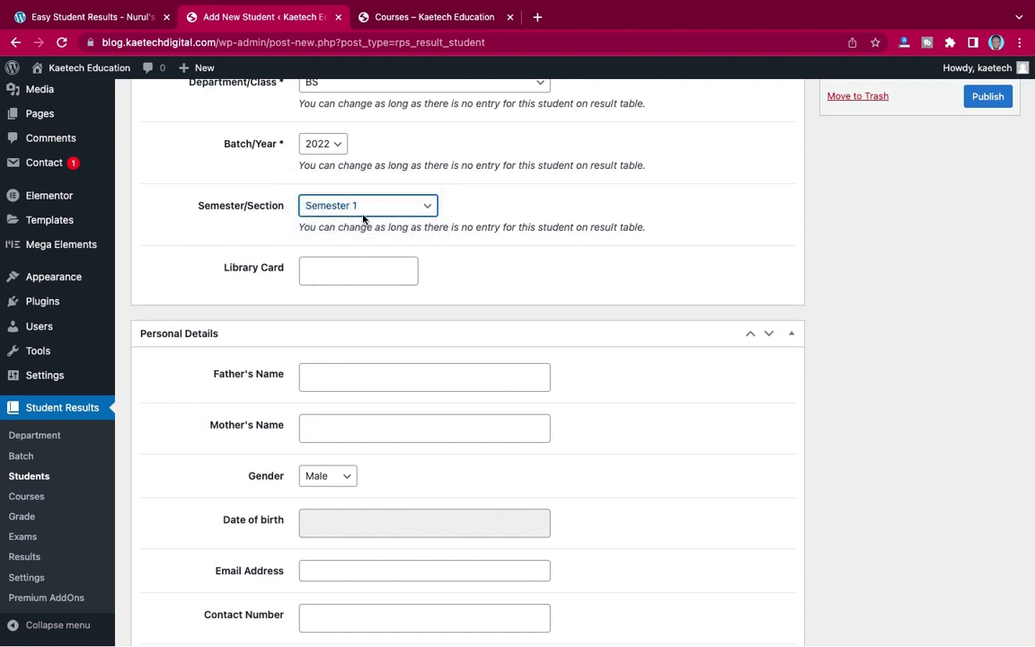
{"action": "scroll", "coordinate": [450, 231], "scroll_direction": "down", "scroll_amount": 2}
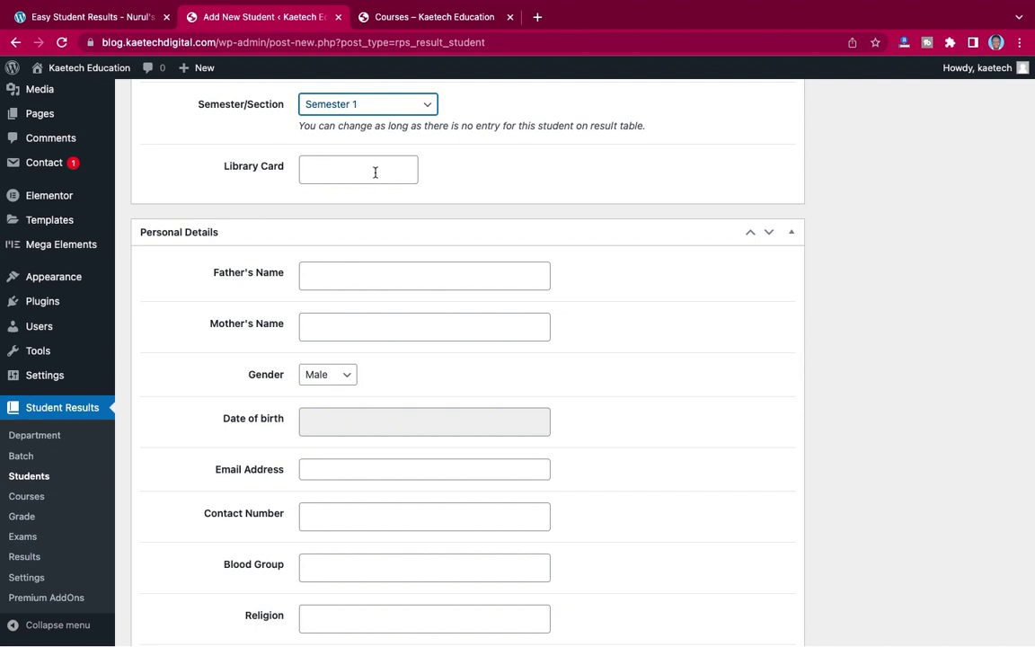
- Fill the father's and mother's names from suggestions and set birth date 1 April 2007
{"action": "scroll", "coordinate": [391, 232], "scroll_direction": "down", "scroll_amount": 1}
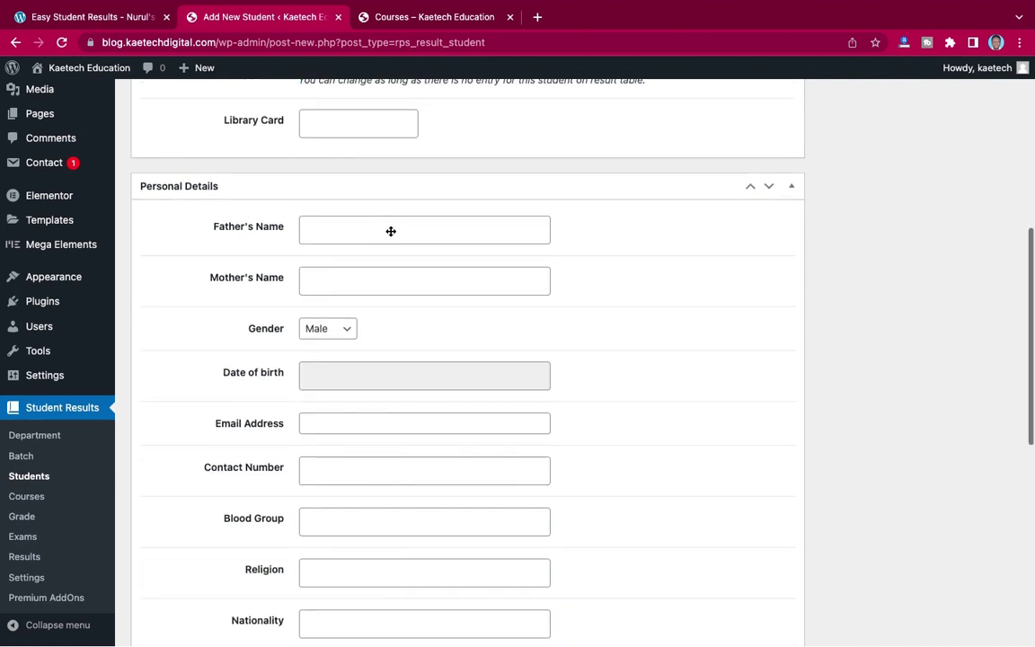
{"action": "left_click", "coordinate": [324, 225]}
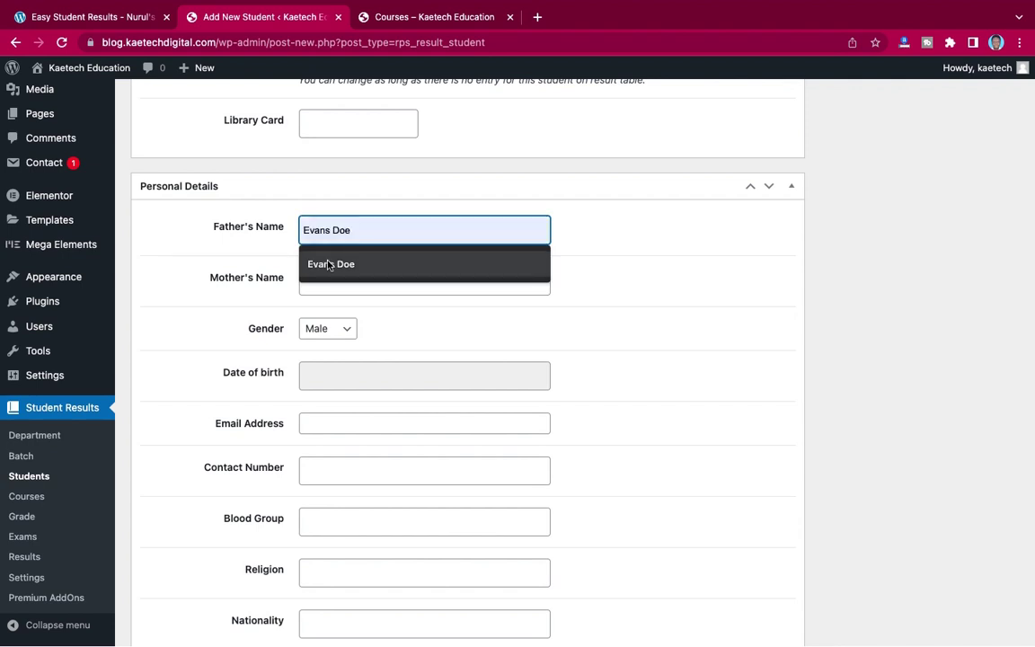
{"action": "left_click", "coordinate": [325, 264]}
{"action": "left_click", "coordinate": [337, 280]}
{"action": "left_click", "coordinate": [333, 315]}
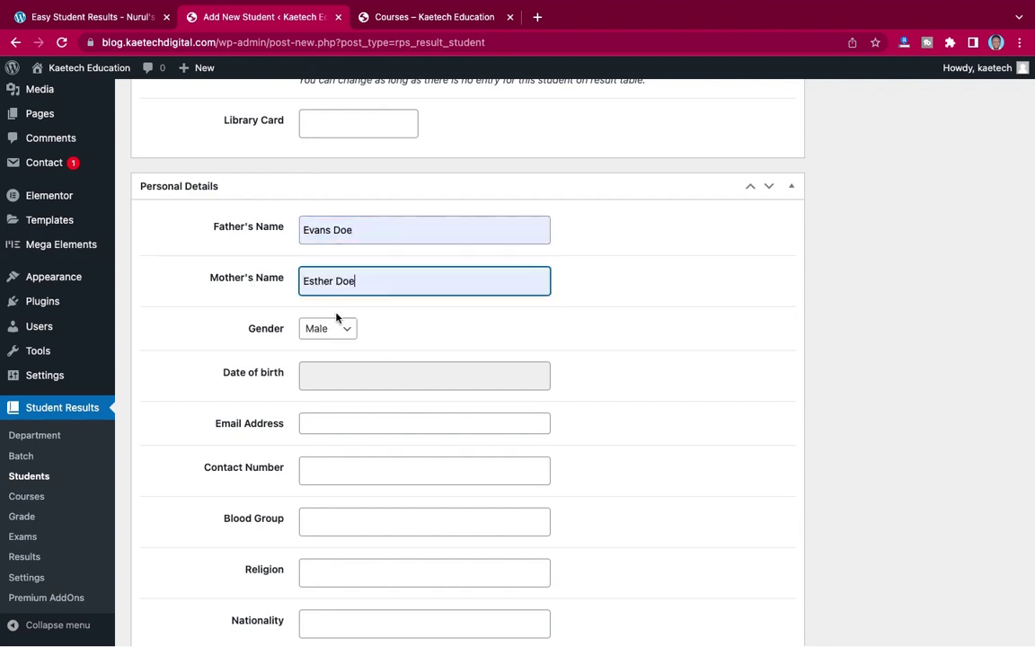
{"action": "scroll", "coordinate": [259, 337], "scroll_direction": "down", "scroll_amount": 3}
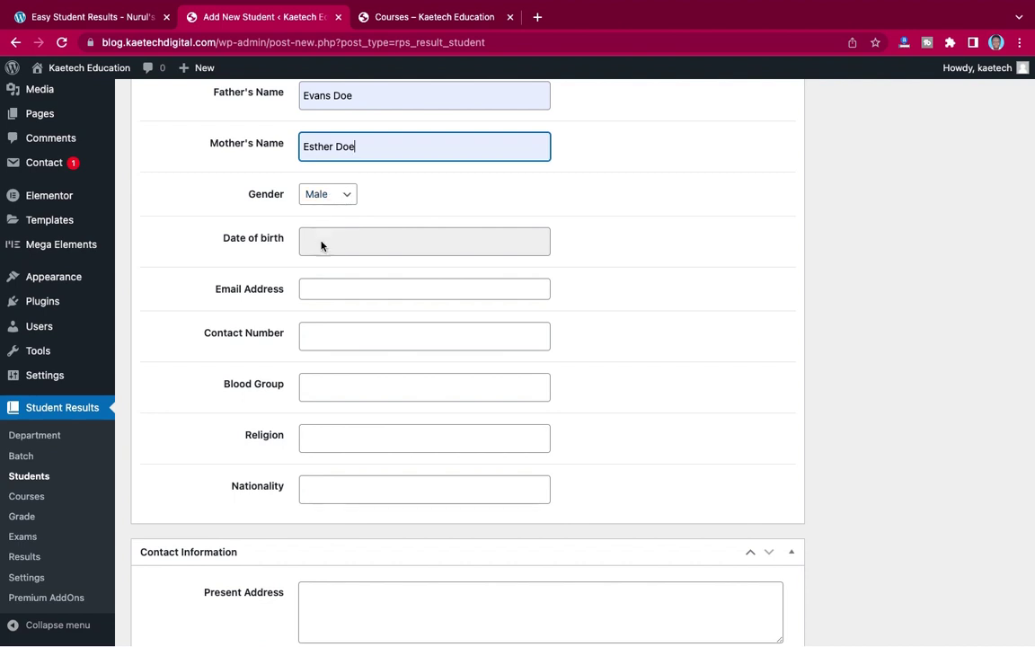
{"action": "left_click", "coordinate": [321, 240]}
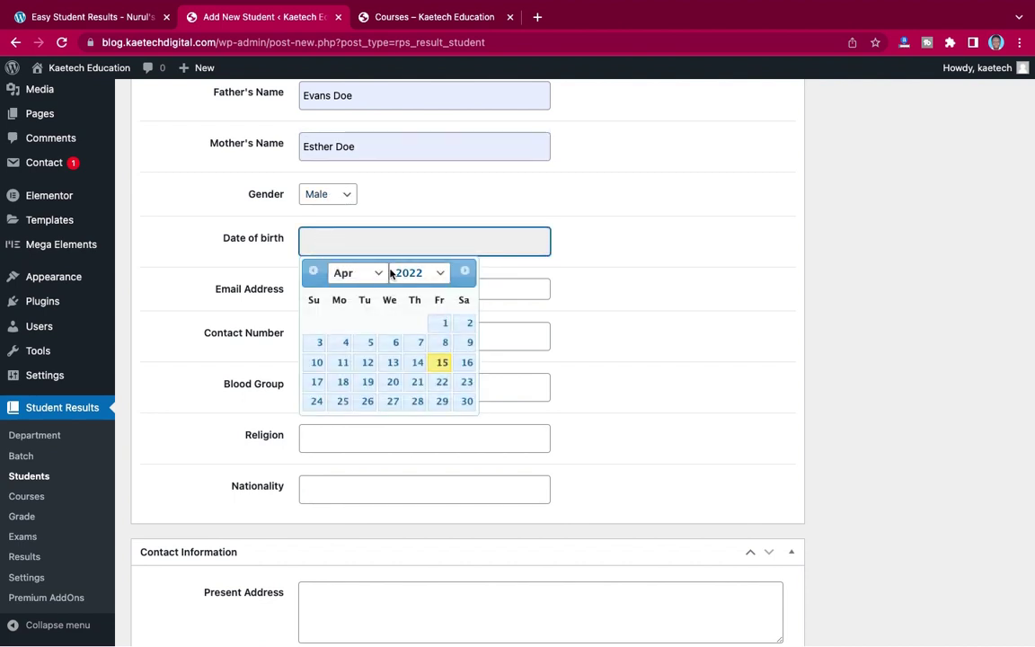
{"action": "left_click", "coordinate": [433, 282]}
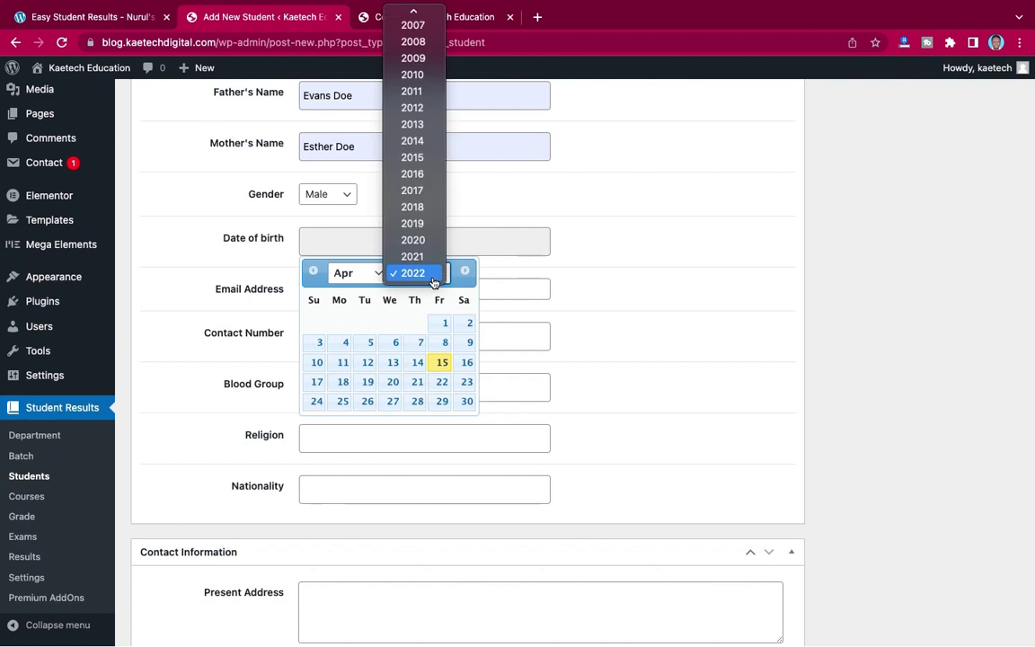
{"action": "left_click", "coordinate": [413, 25]}
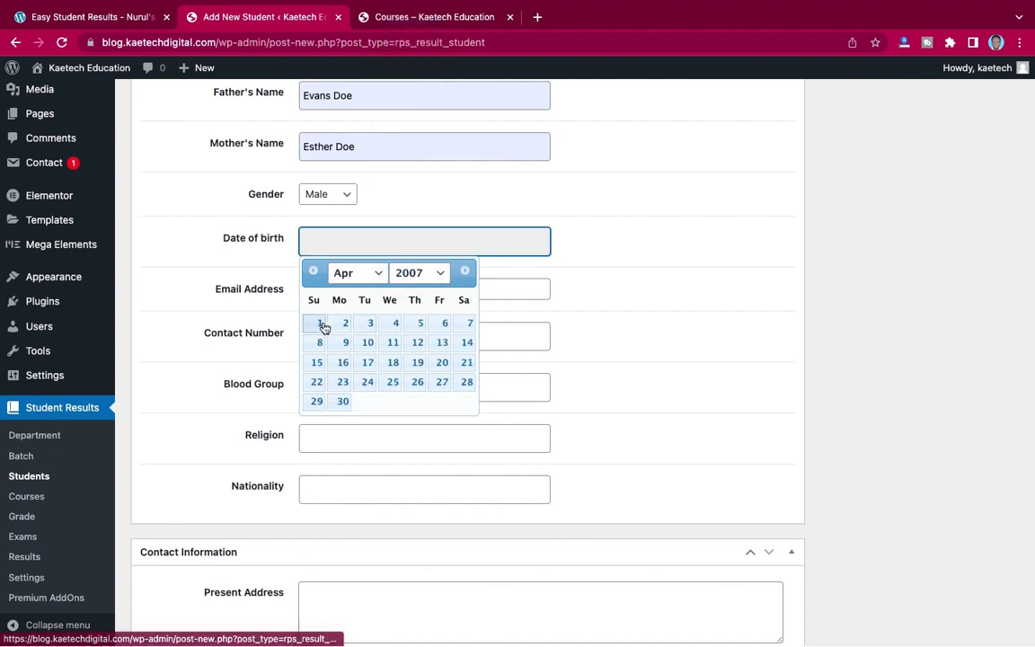
{"action": "left_click", "coordinate": [320, 324]}
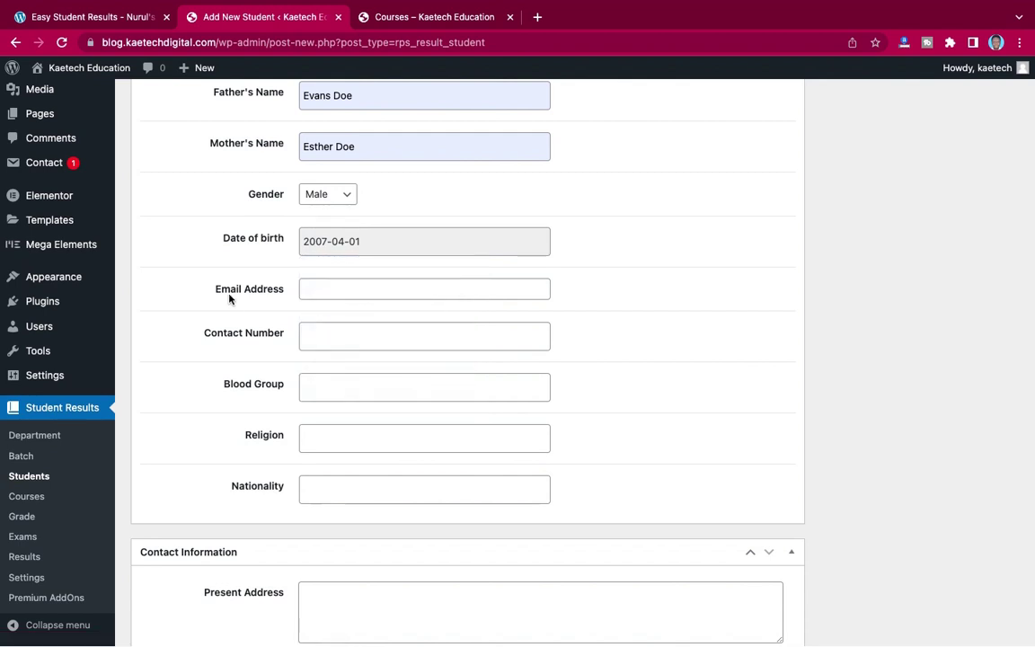
- Enter the student's e-mail address and contact number
{"action": "left_click", "coordinate": [311, 289]}
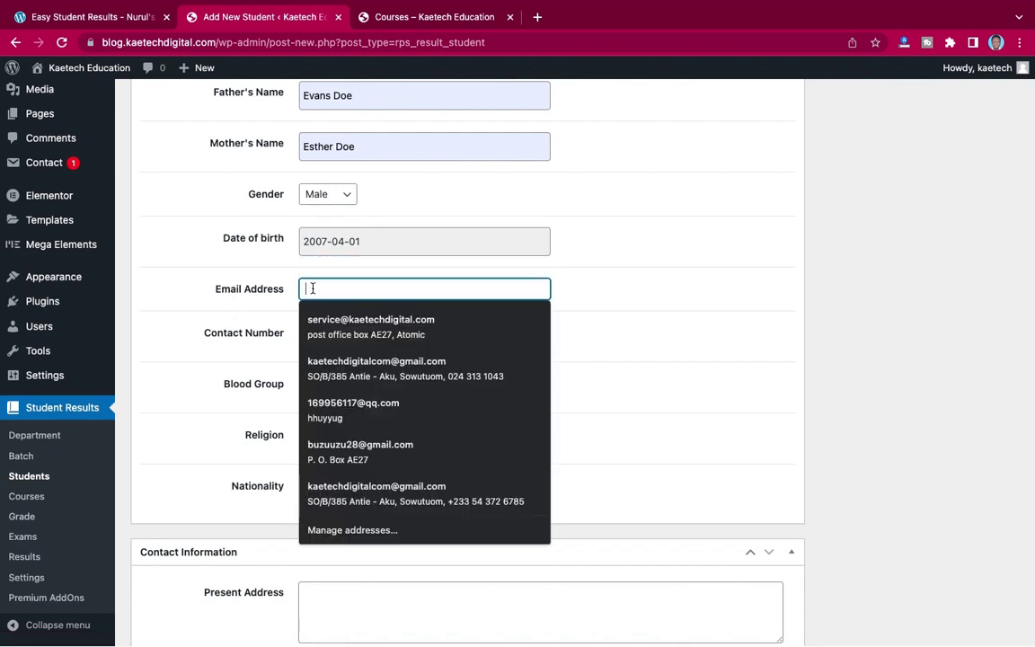
{"action": "left_click", "coordinate": [266, 305]}
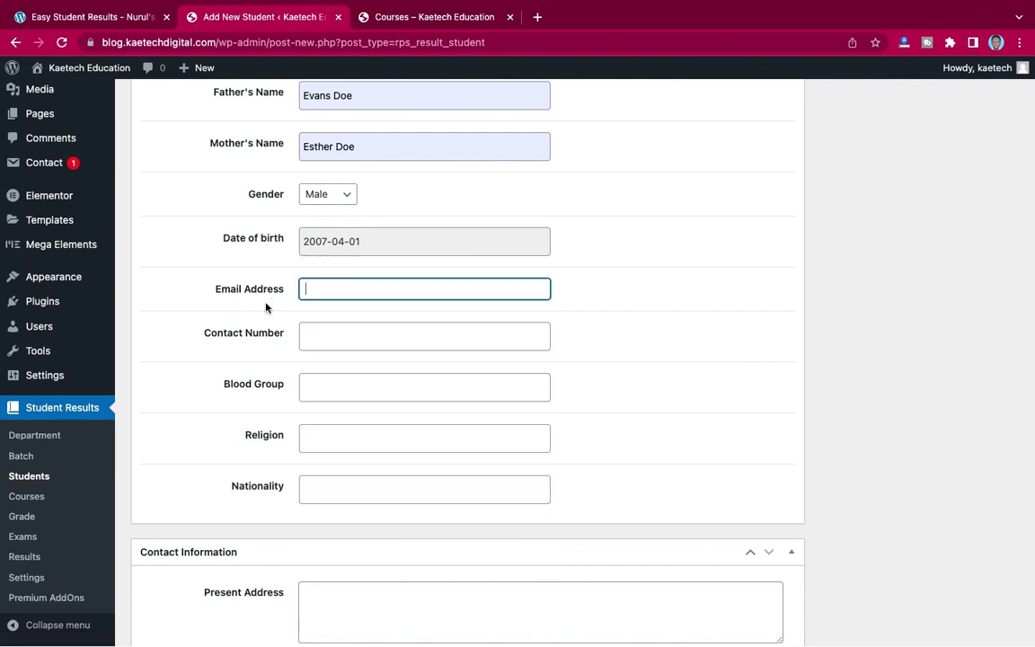
{"action": "left_click", "coordinate": [313, 292]}
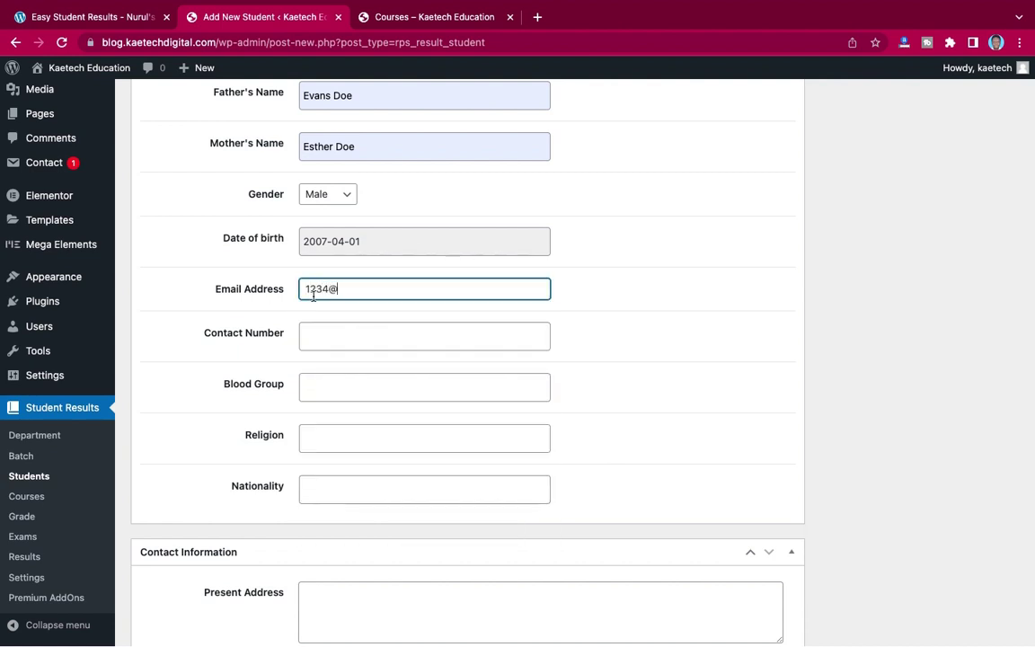
{"action": "left_click", "coordinate": [329, 336]}
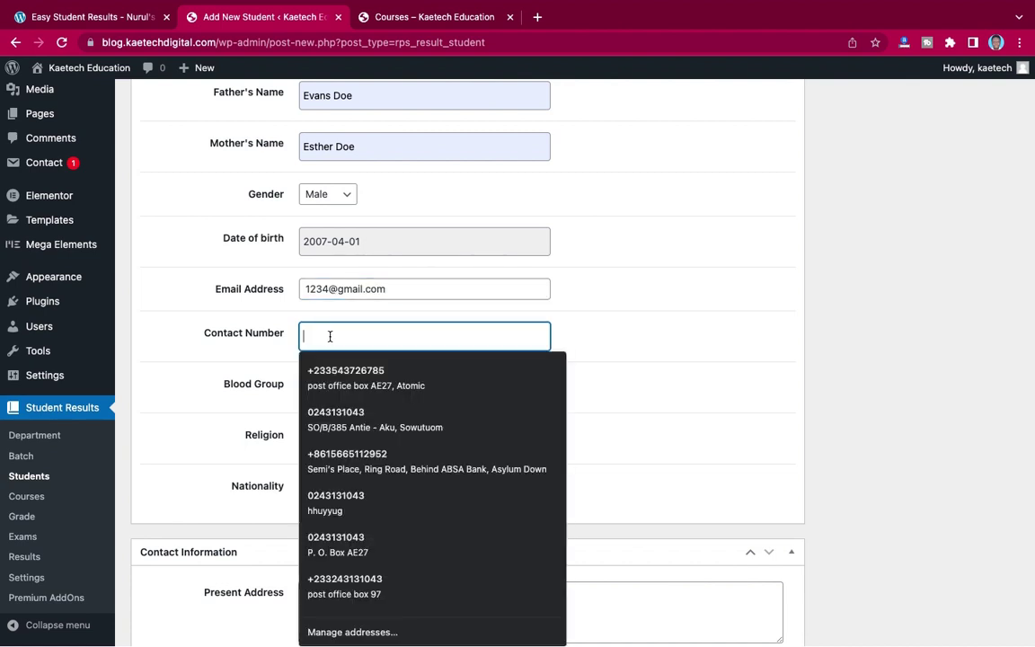
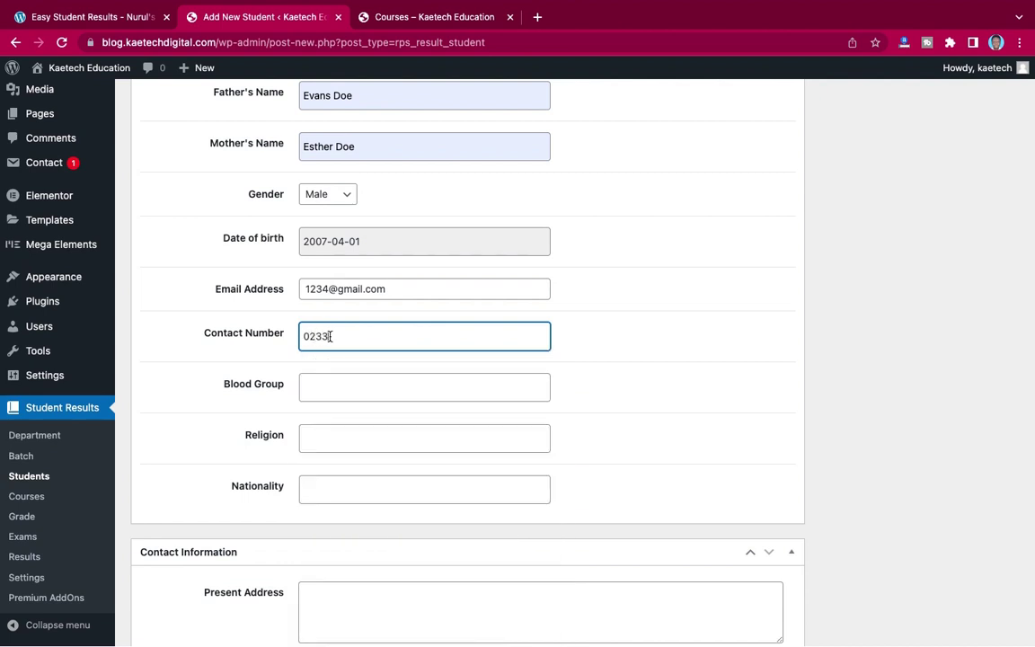
- Set blood group B+, religion Christian and nationality Ghanaian
{"action": "scroll", "coordinate": [338, 392], "scroll_direction": "down", "scroll_amount": 2}
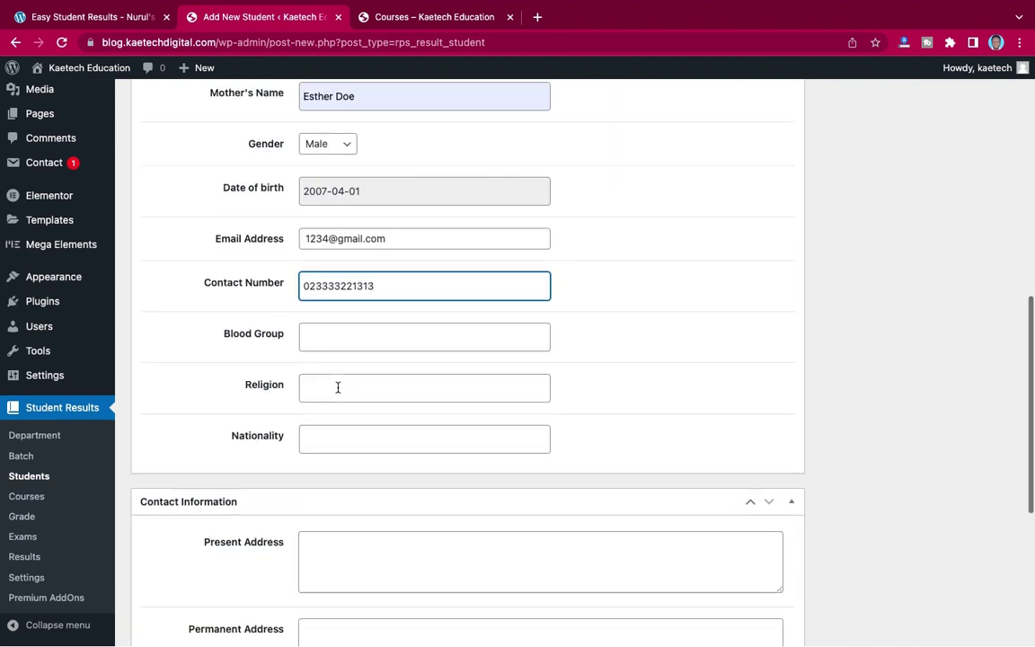
{"action": "left_click", "coordinate": [415, 340]}
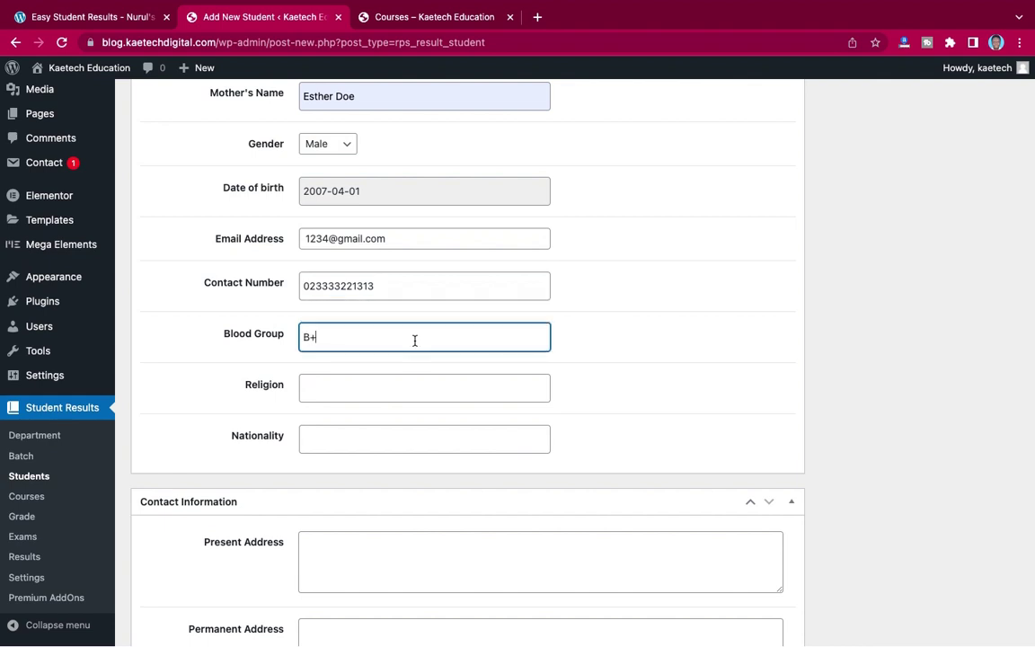
{"action": "left_click", "coordinate": [327, 388]}
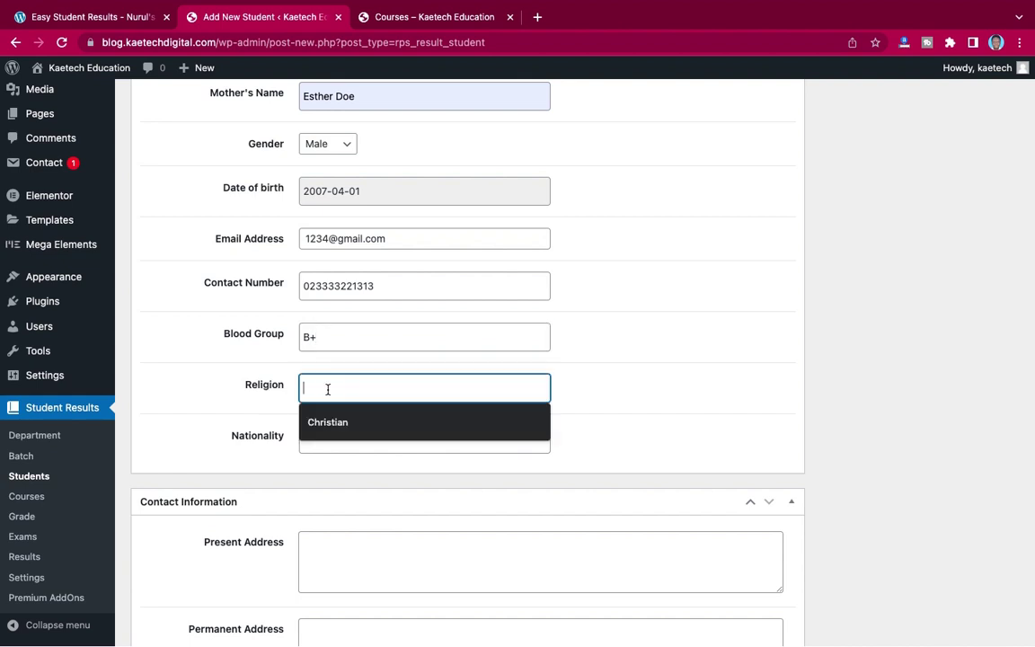
{"action": "left_click", "coordinate": [326, 426]}
{"action": "left_click", "coordinate": [328, 440]}
{"action": "left_click", "coordinate": [328, 472]}
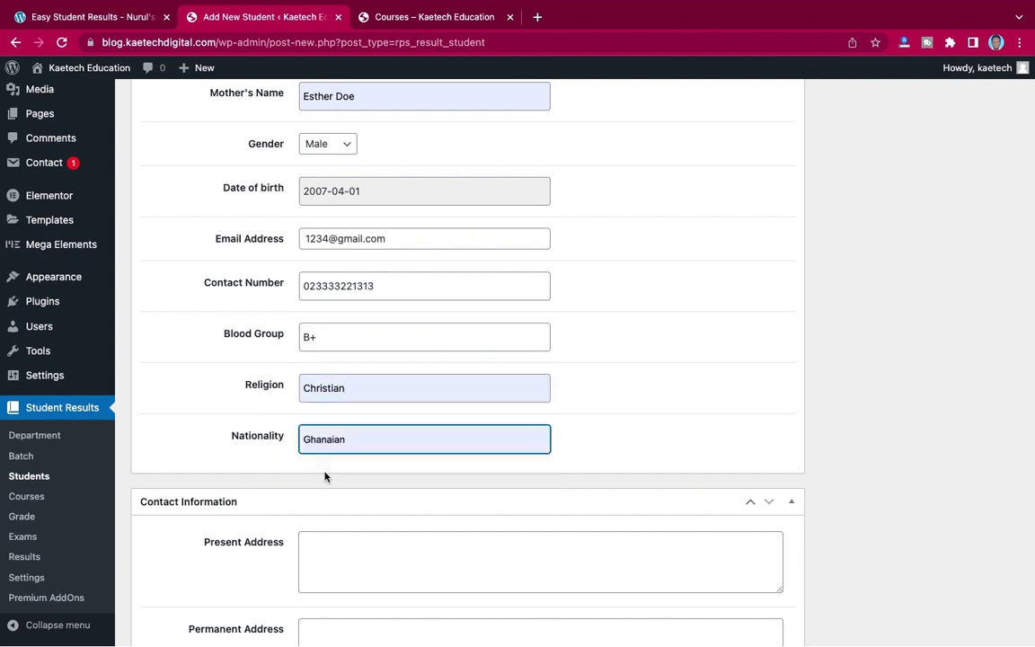
{"action": "scroll", "coordinate": [494, 465], "scroll_direction": "down", "scroll_amount": 4}
- Set Rectangle-27-2-1.jpg, the man holding a book, as the featured student photo
{"action": "scroll", "coordinate": [495, 465], "scroll_direction": "up", "scroll_amount": 1}
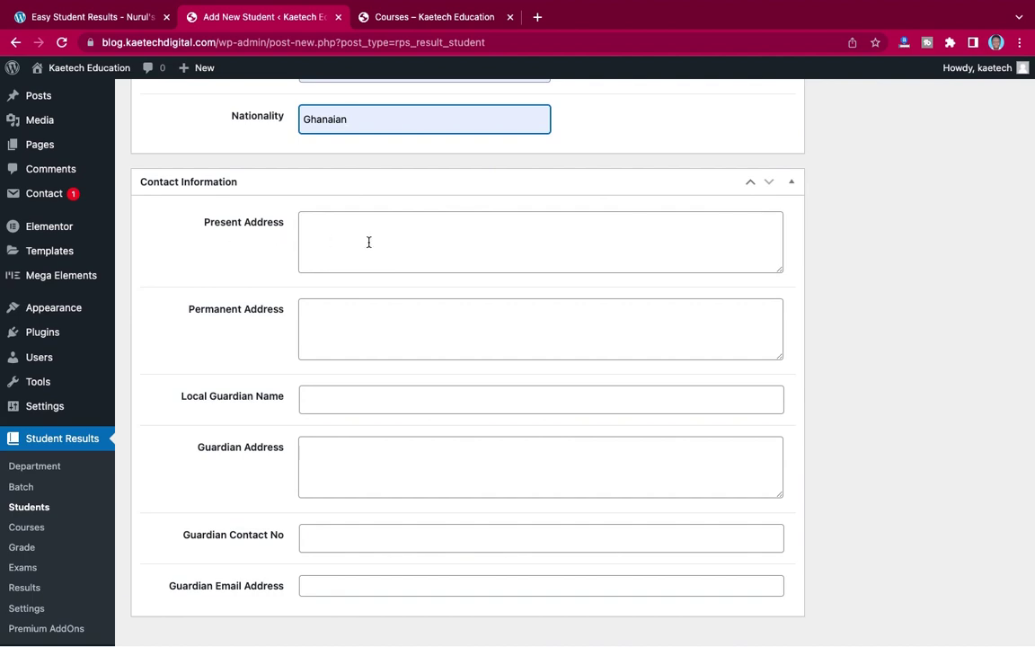
{"action": "scroll", "coordinate": [382, 245], "scroll_direction": "down", "scroll_amount": 1}
{"action": "scroll", "coordinate": [381, 242], "scroll_direction": "up", "scroll_amount": 15}
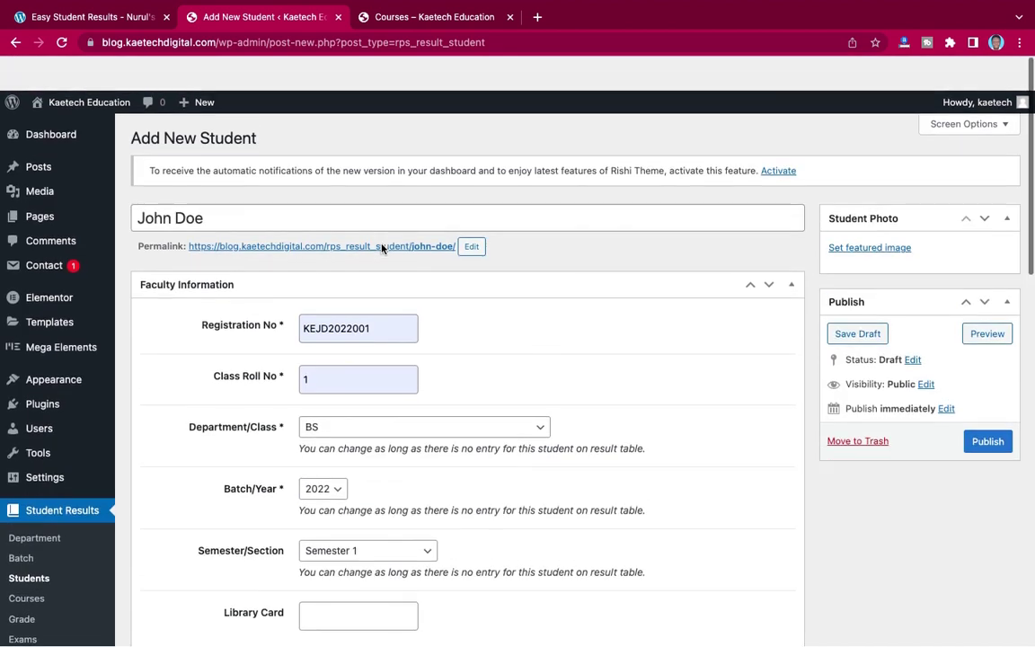
{"action": "scroll", "coordinate": [381, 243], "scroll_direction": "down", "scroll_amount": 12}
{"action": "scroll", "coordinate": [381, 247], "scroll_direction": "down", "scroll_amount": 3}
{"action": "scroll", "coordinate": [381, 247], "scroll_direction": "up", "scroll_amount": 15}
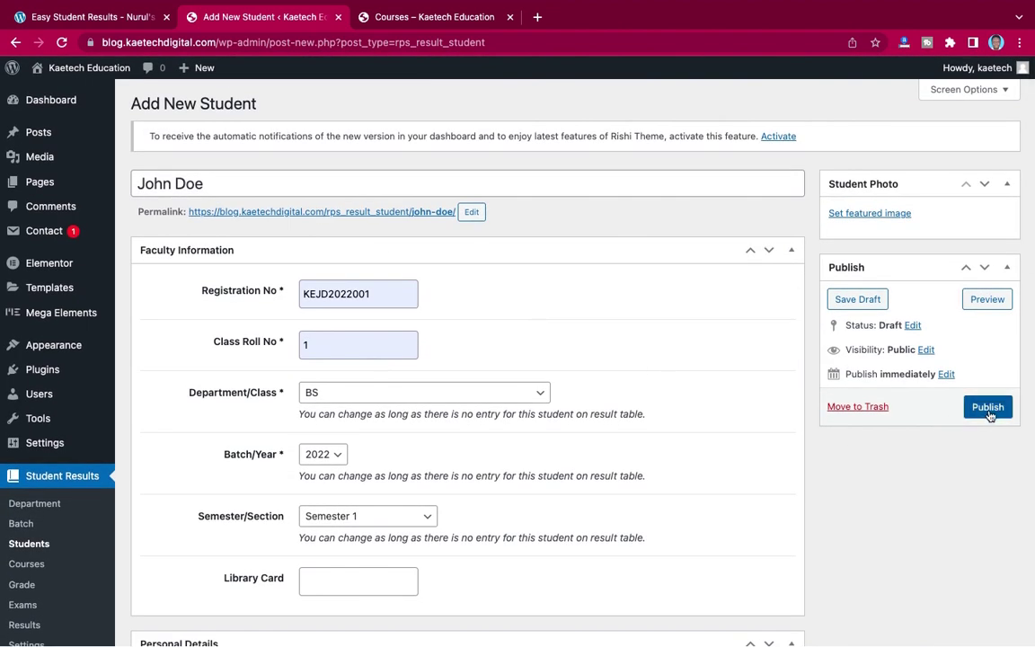
{"action": "left_click", "coordinate": [874, 217]}
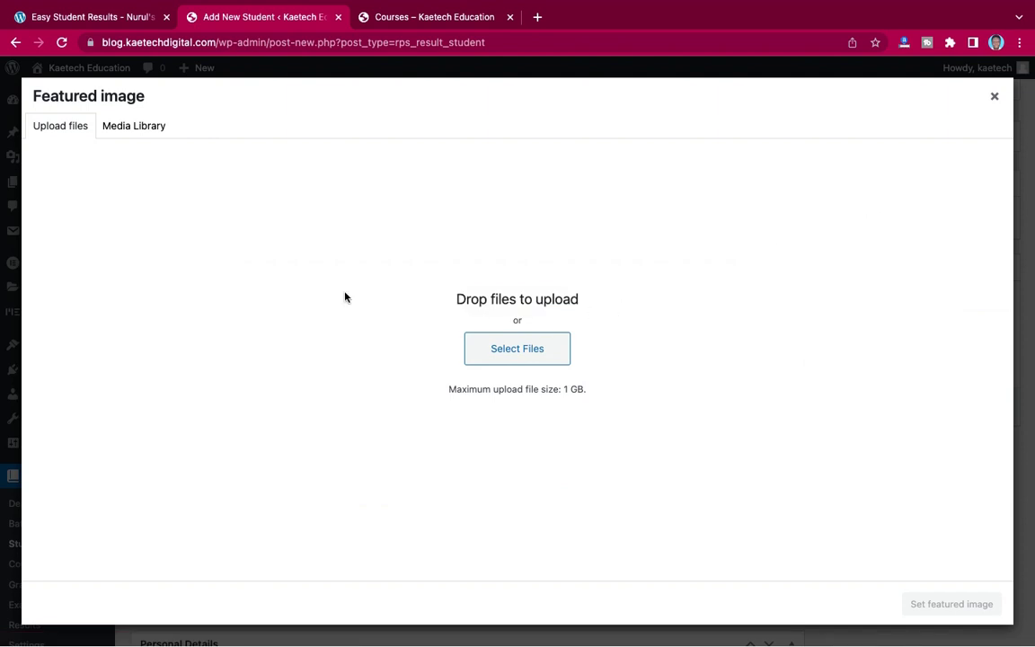
{"action": "left_click", "coordinate": [136, 126]}
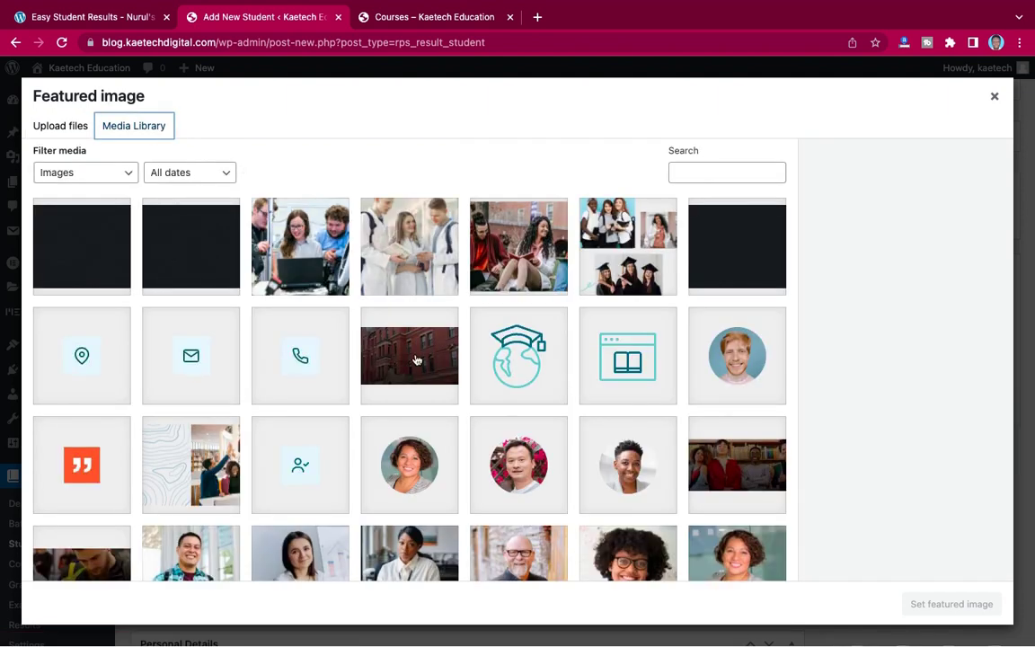
{"action": "scroll", "coordinate": [416, 359], "scroll_direction": "down", "scroll_amount": 5}
{"action": "scroll", "coordinate": [416, 359], "scroll_direction": "up", "scroll_amount": 1}
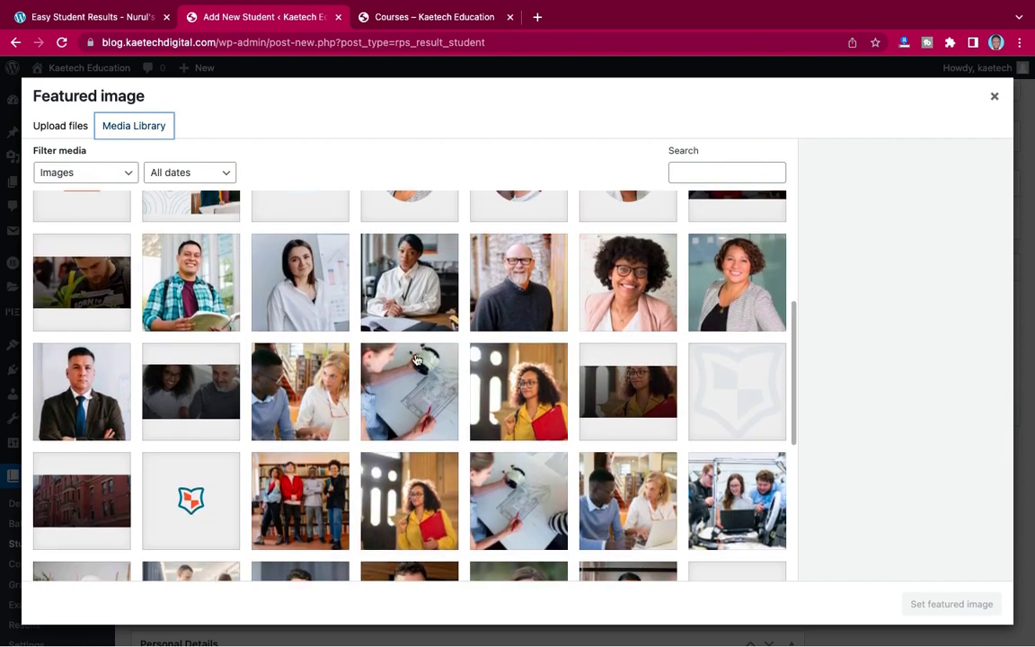
{"action": "left_click", "coordinate": [205, 257]}
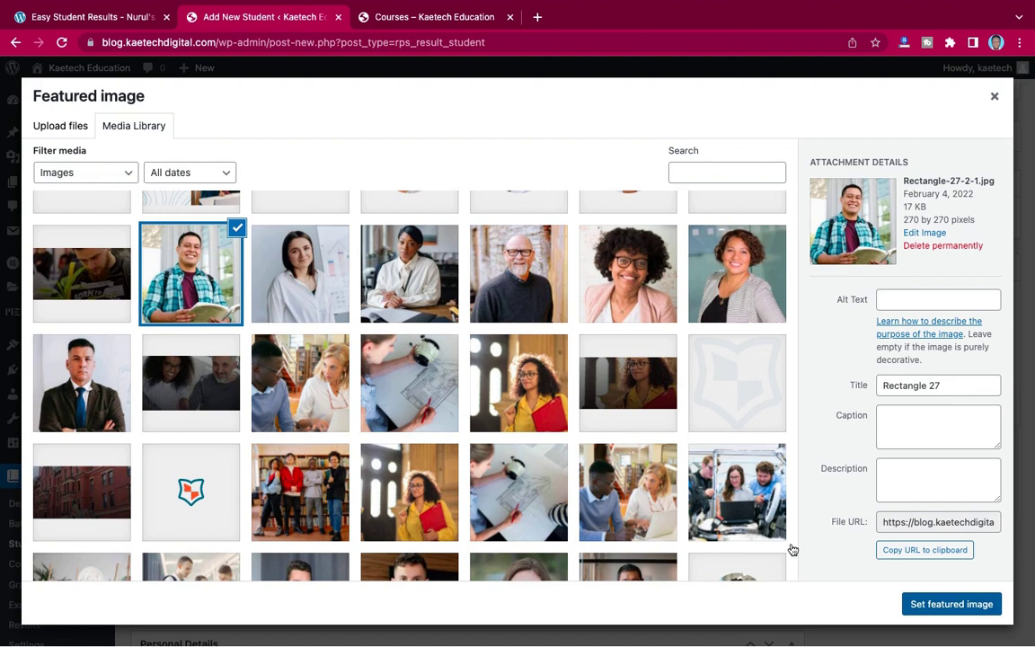
{"action": "key", "text": "Return"}
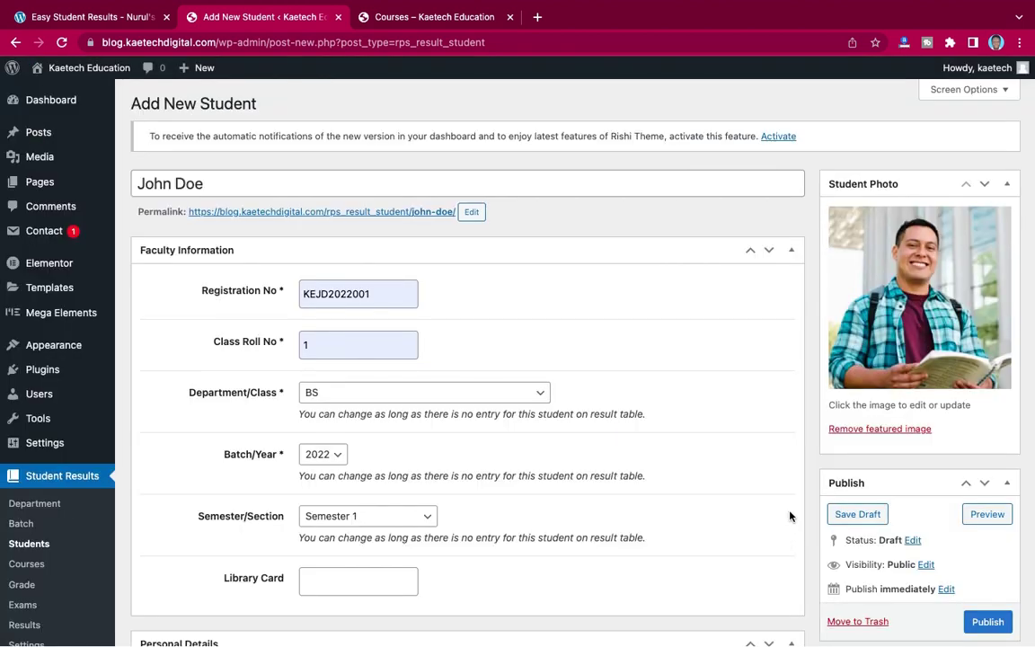
{"action": "scroll", "coordinate": [790, 516], "scroll_direction": "down", "scroll_amount": 3}
- Publish the first student record and open a blank Add Student form
{"action": "left_click", "coordinate": [987, 499]}
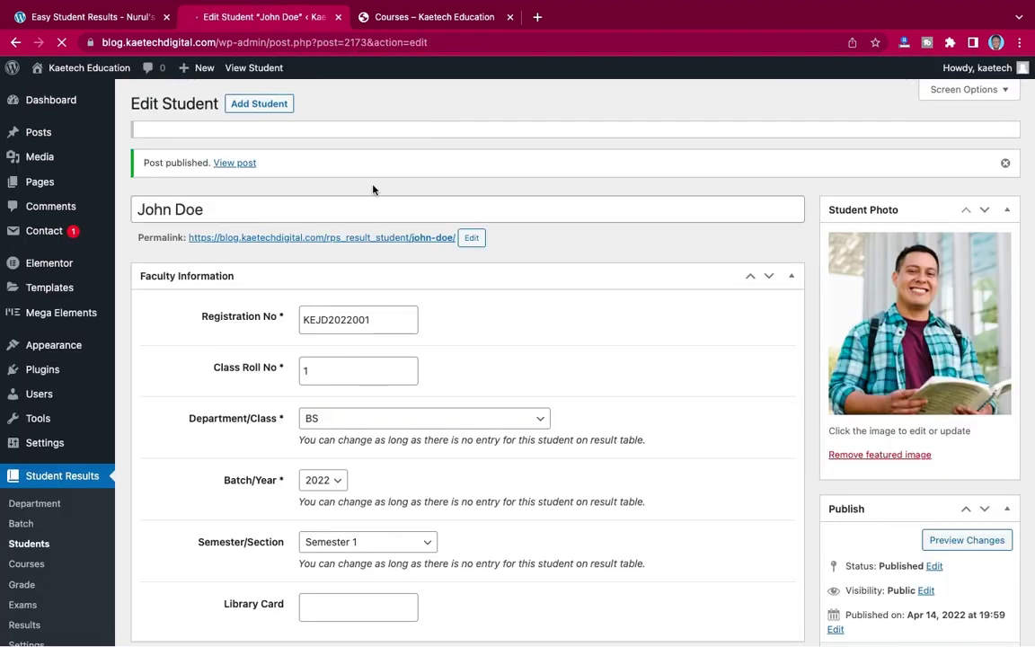
{"action": "left_click", "coordinate": [267, 104]}
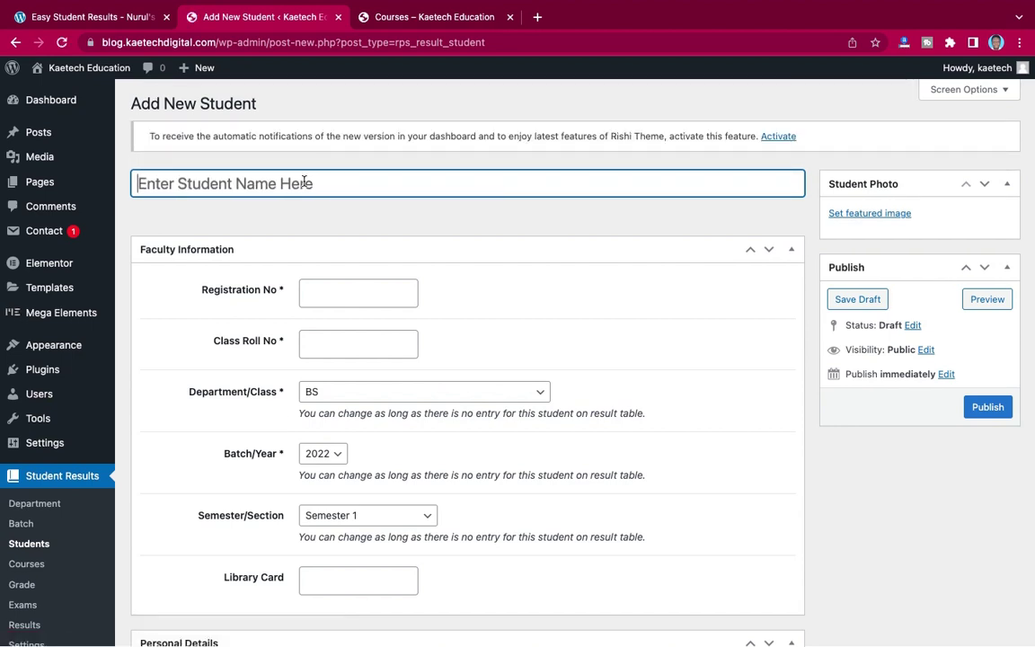
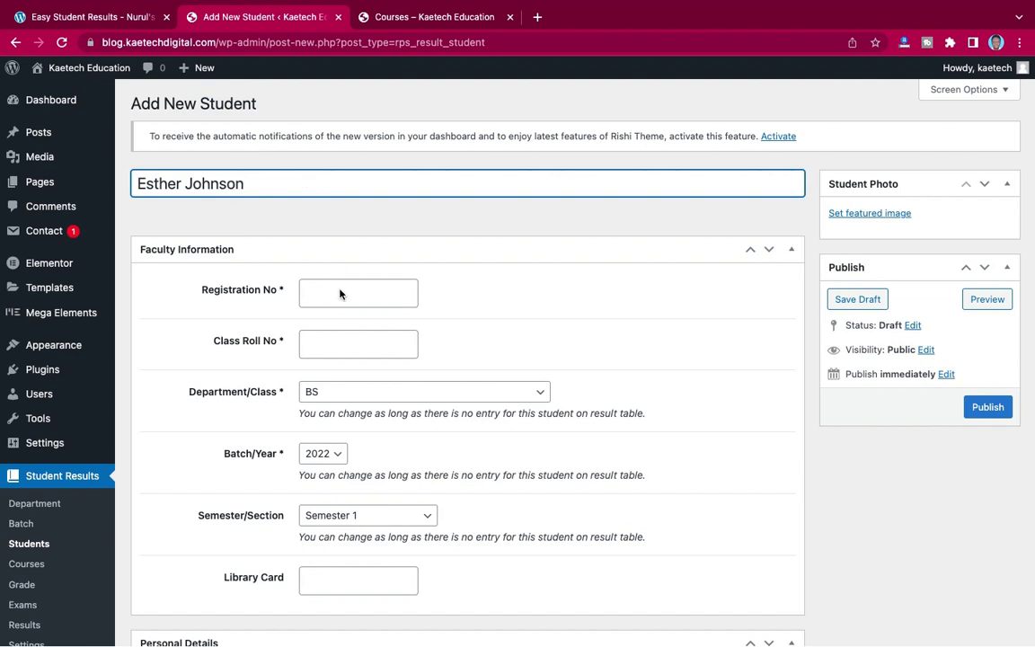
- Enter the second student's name, a saved registration number, roll 2, department CS and Semester 1
{"action": "left_click", "coordinate": [339, 294]}
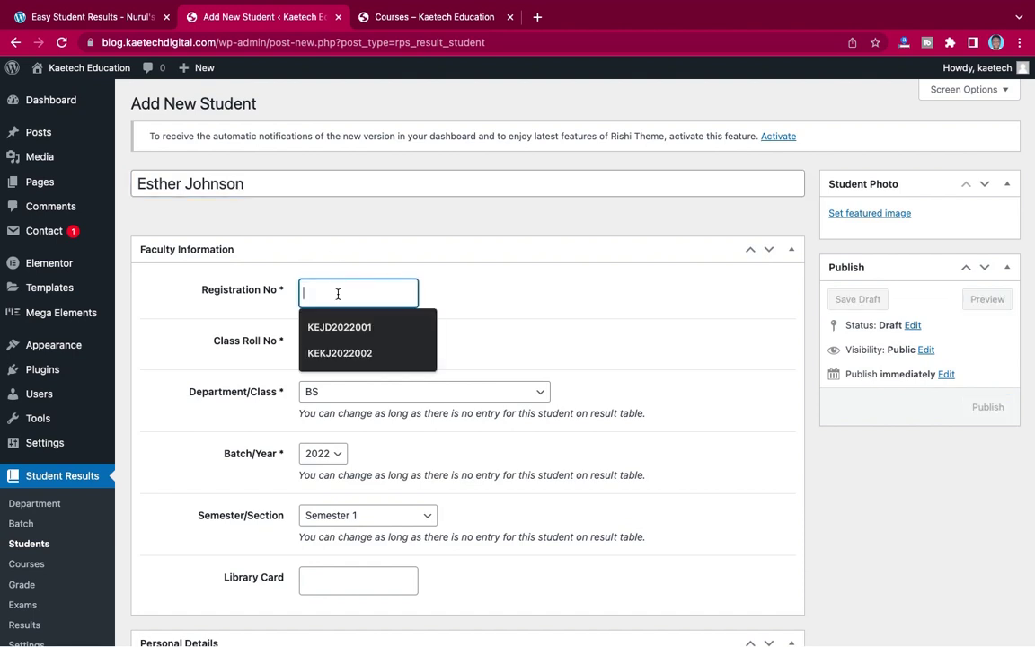
{"action": "left_click", "coordinate": [335, 353]}
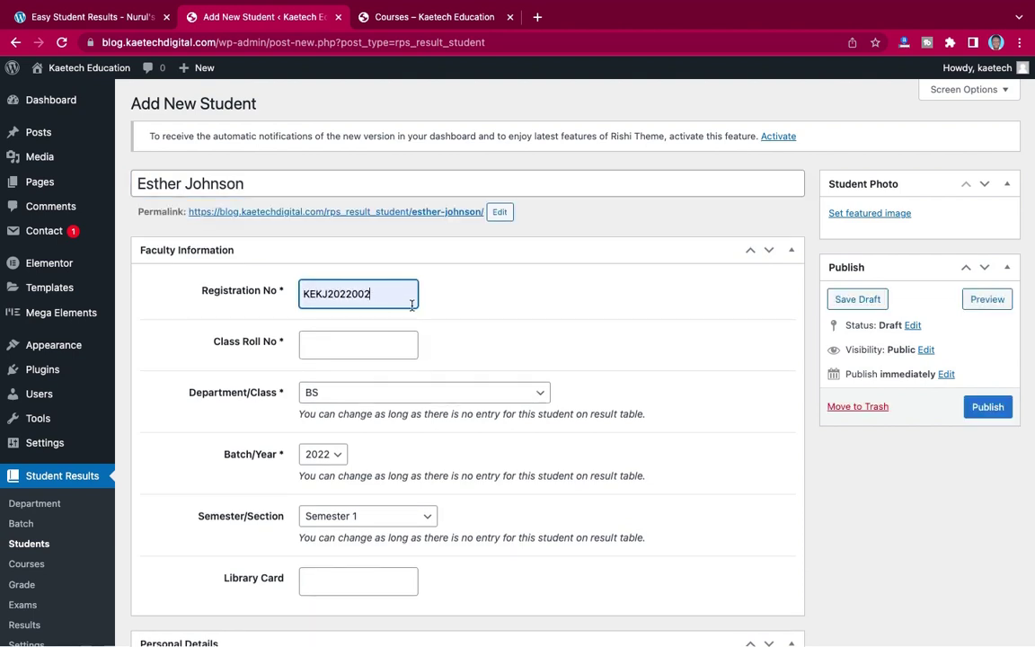
{"action": "scroll", "coordinate": [464, 317], "scroll_direction": "down", "scroll_amount": 2}
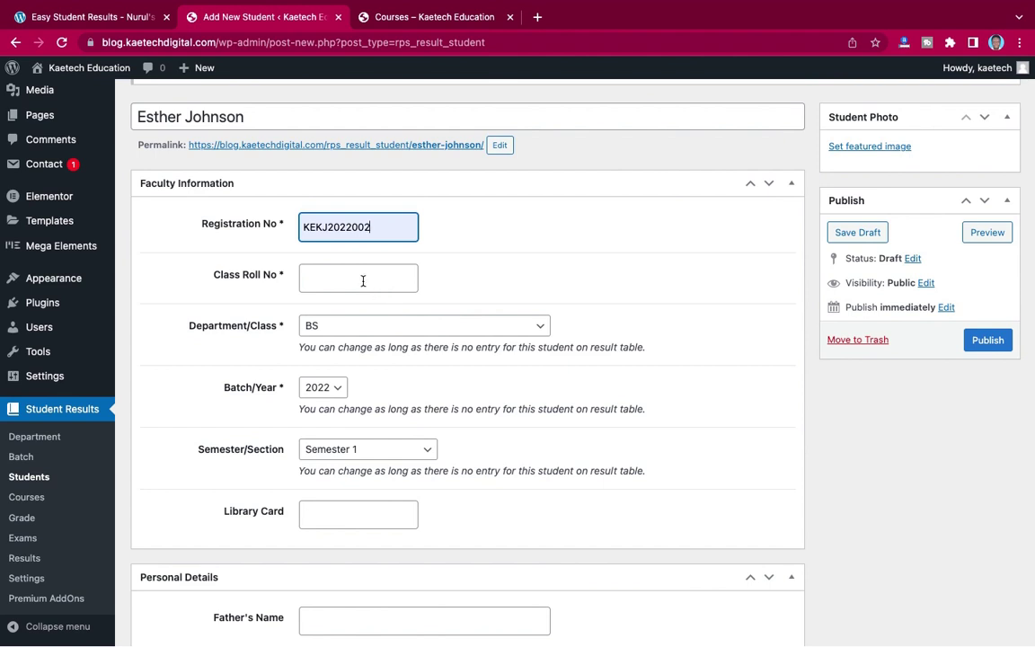
{"action": "left_click", "coordinate": [348, 281]}
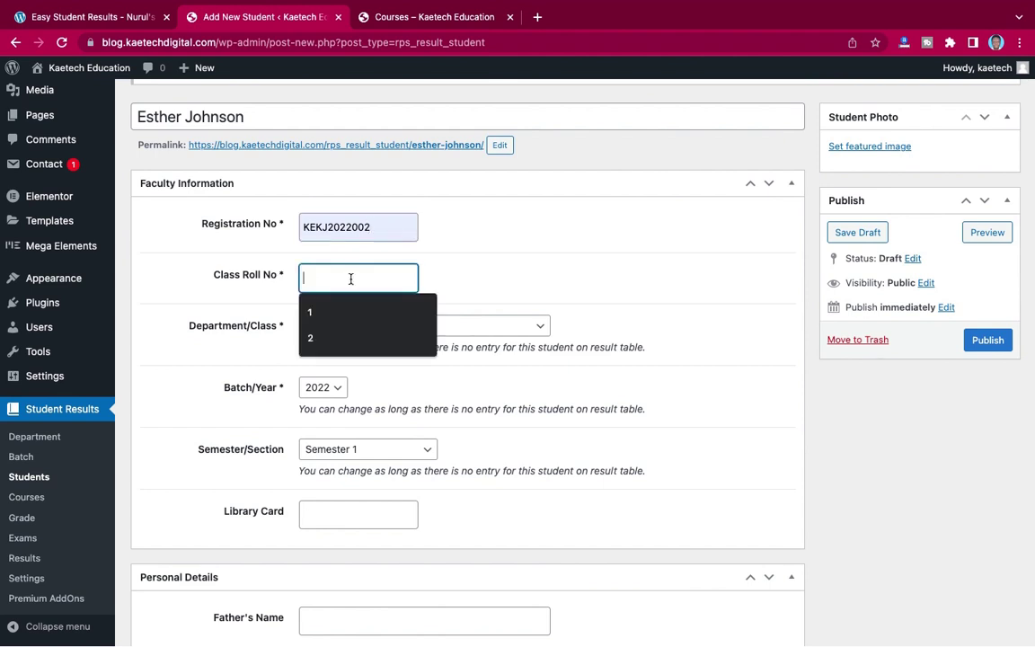
{"action": "left_click", "coordinate": [329, 334]}
{"action": "left_click", "coordinate": [370, 327]}
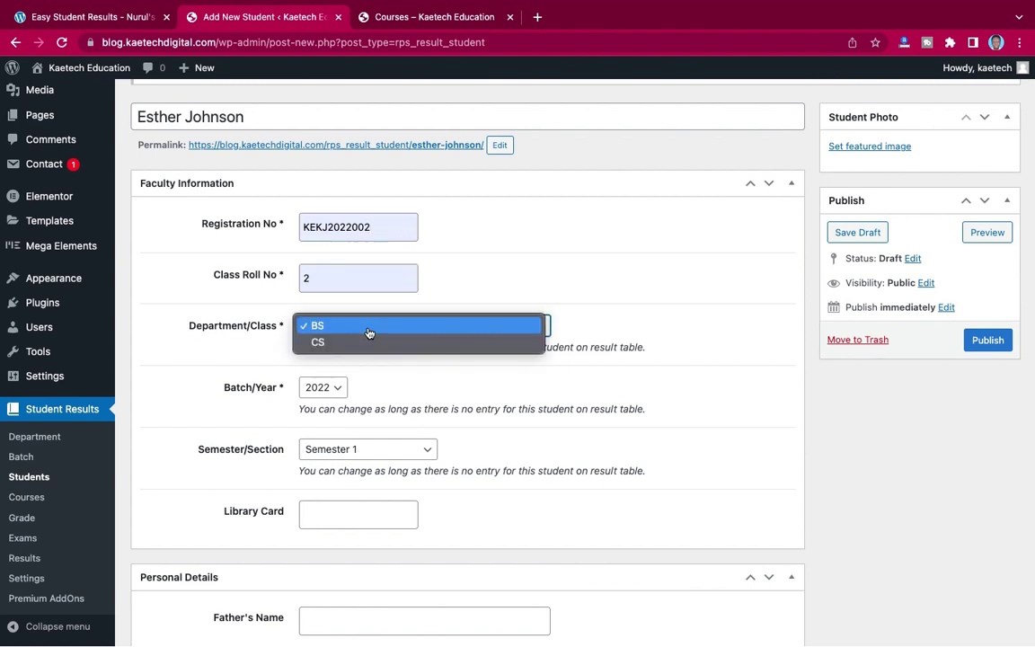
{"action": "left_click", "coordinate": [357, 345]}
{"action": "scroll", "coordinate": [255, 368], "scroll_direction": "down", "scroll_amount": 3}
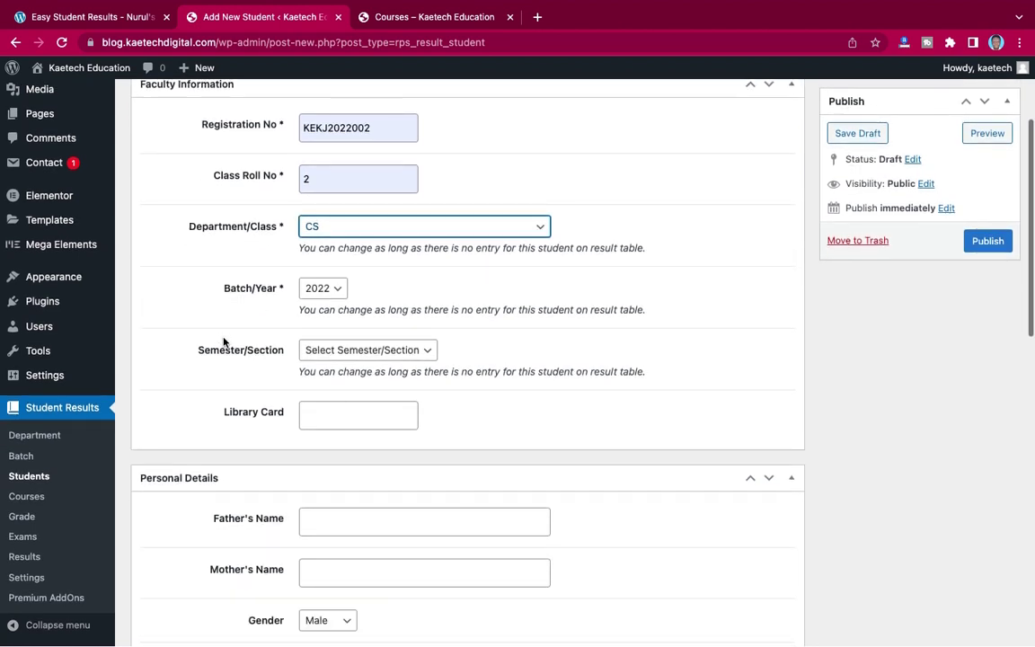
{"action": "left_click", "coordinate": [342, 351]}
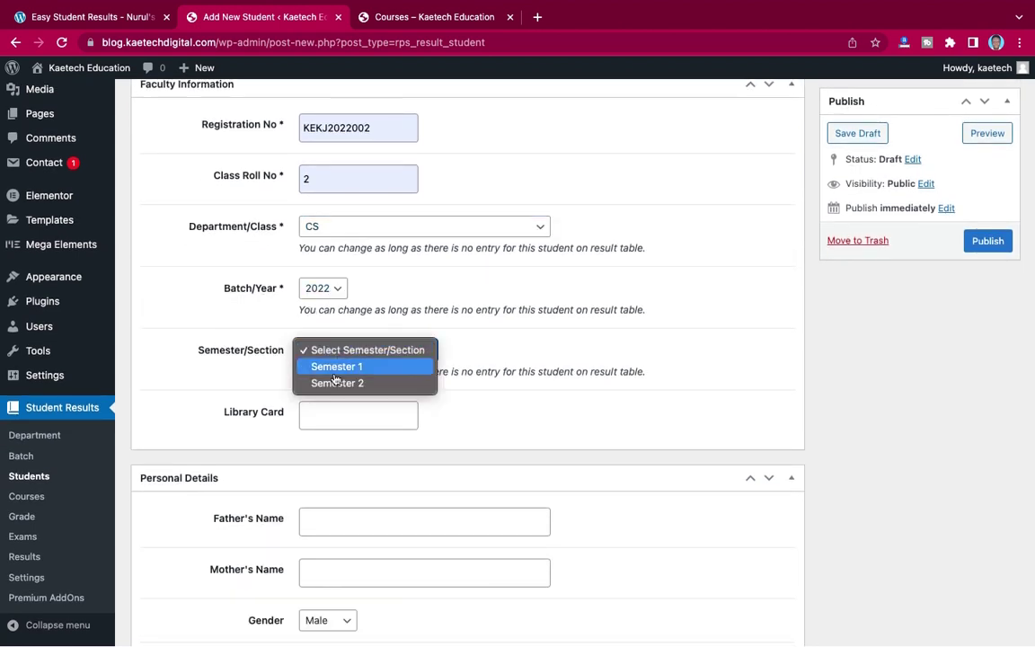
{"action": "left_click", "coordinate": [341, 366]}
- Fill the father's and mother's names from suggestions, deleting their surnames
{"action": "scroll", "coordinate": [342, 370], "scroll_direction": "down", "scroll_amount": 2}
{"action": "scroll", "coordinate": [317, 356], "scroll_direction": "down", "scroll_amount": 2}
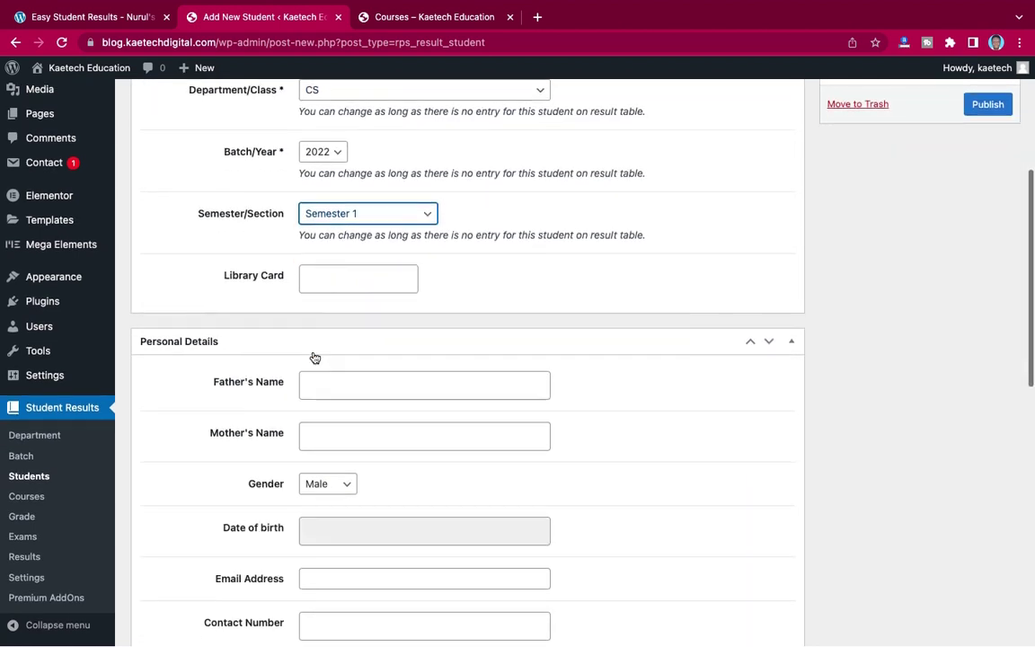
{"action": "scroll", "coordinate": [345, 375], "scroll_direction": "down", "scroll_amount": 2}
{"action": "scroll", "coordinate": [348, 350], "scroll_direction": "down", "scroll_amount": 1}
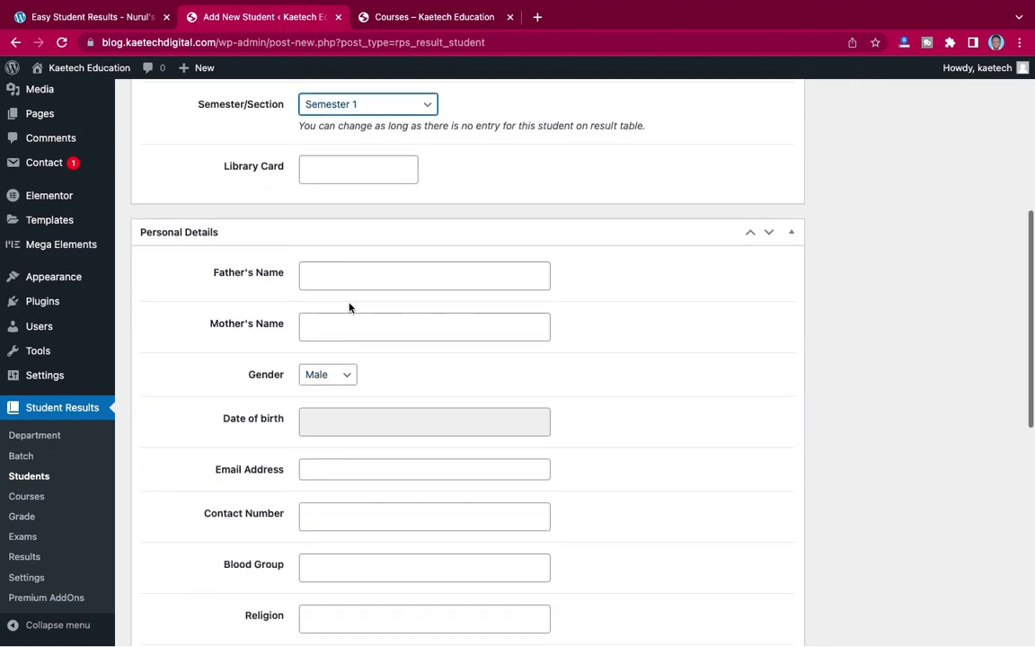
{"action": "left_click", "coordinate": [353, 282]}
{"action": "left_click", "coordinate": [345, 307]}
{"action": "left_click", "coordinate": [345, 325]}
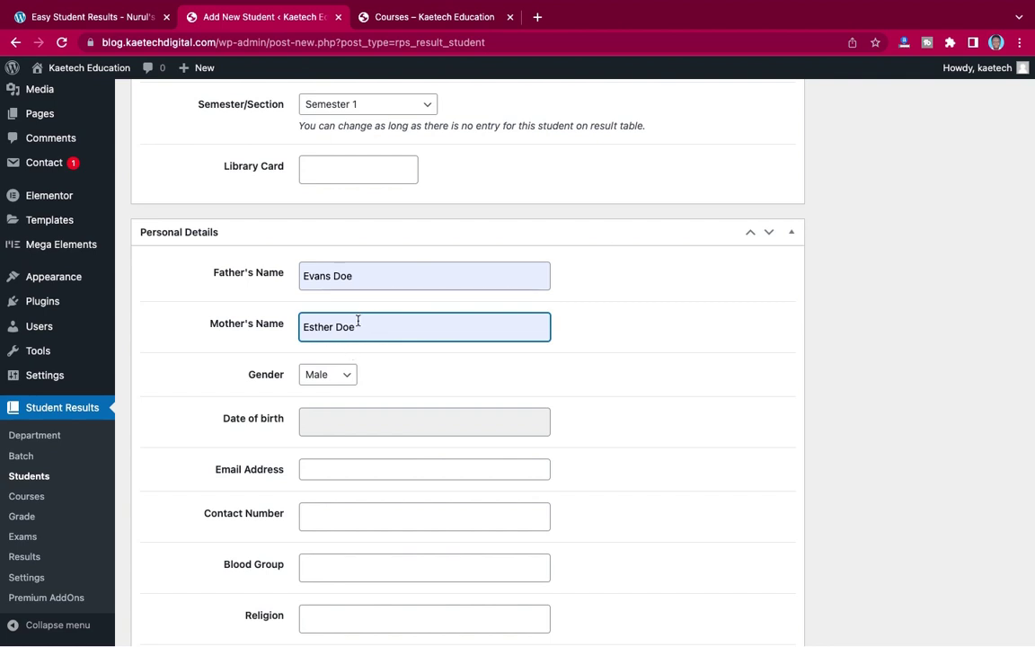
{"action": "left_click_drag", "start_coordinate": [357, 329], "coordinate": [336, 327]}
{"action": "key", "text": "BackSpace"}
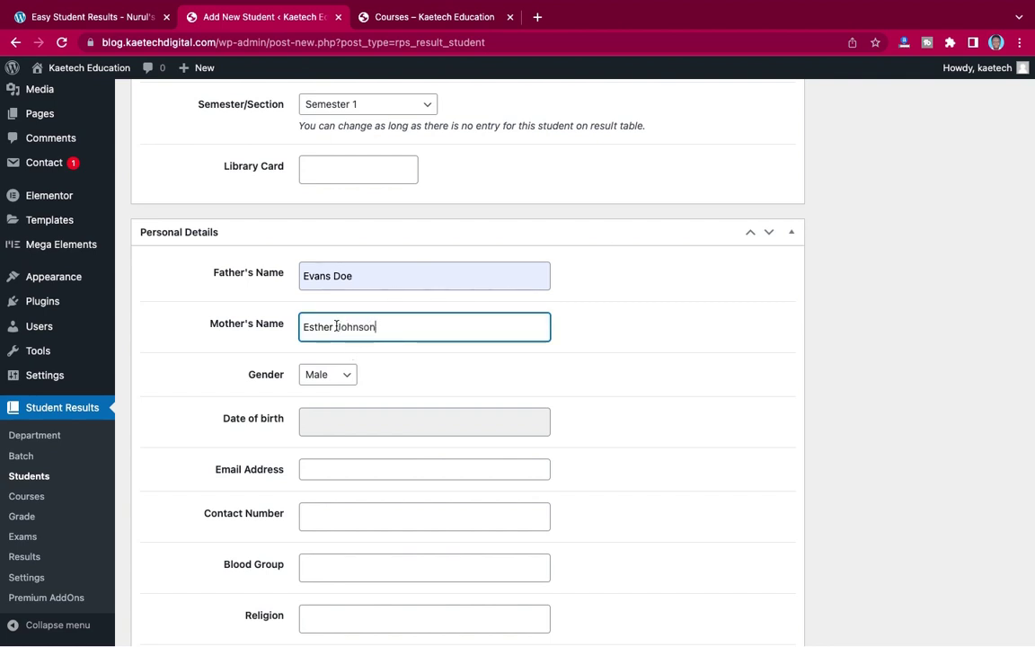
{"action": "left_click_drag", "start_coordinate": [357, 275], "coordinate": [335, 275]}
{"action": "key", "text": "BackSpace"}
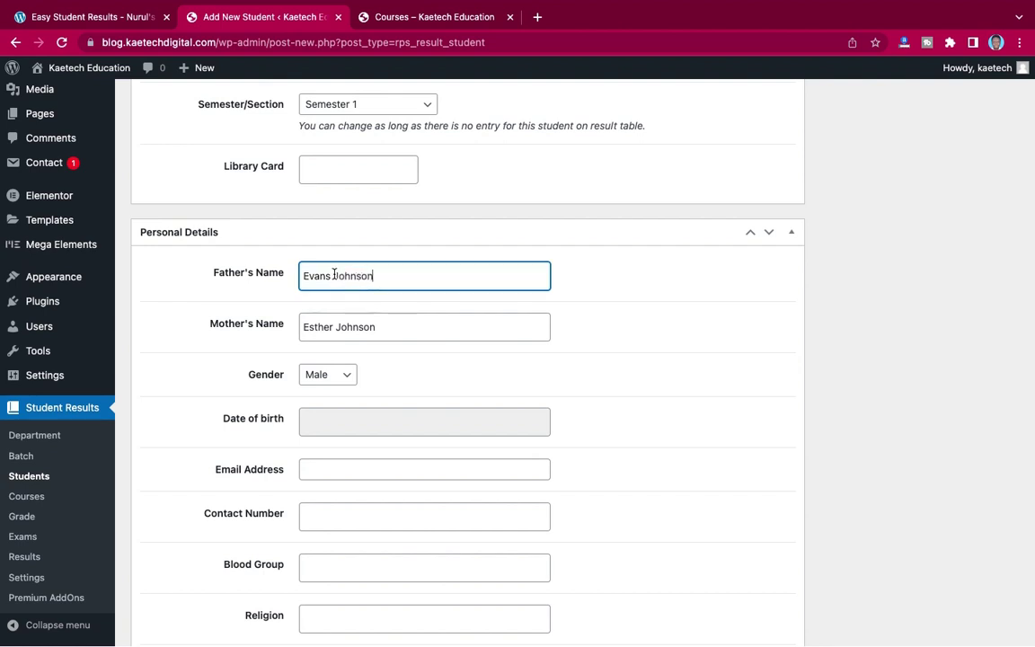
{"action": "scroll", "coordinate": [335, 273], "scroll_direction": "down", "scroll_amount": 5}
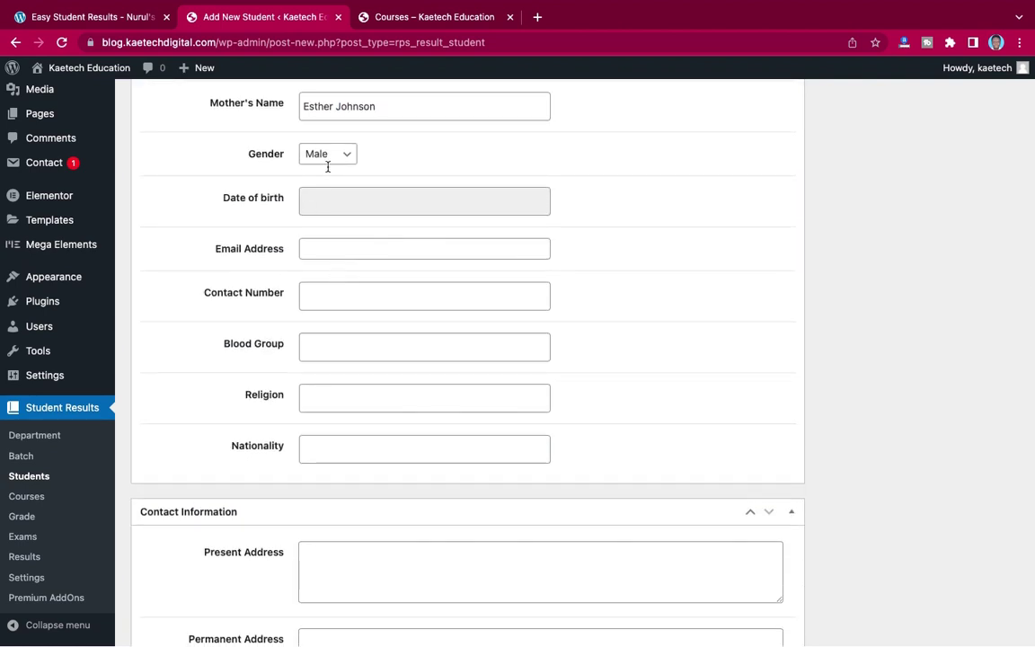
{"action": "left_click", "coordinate": [327, 168]}
{"action": "left_click", "coordinate": [331, 170]}
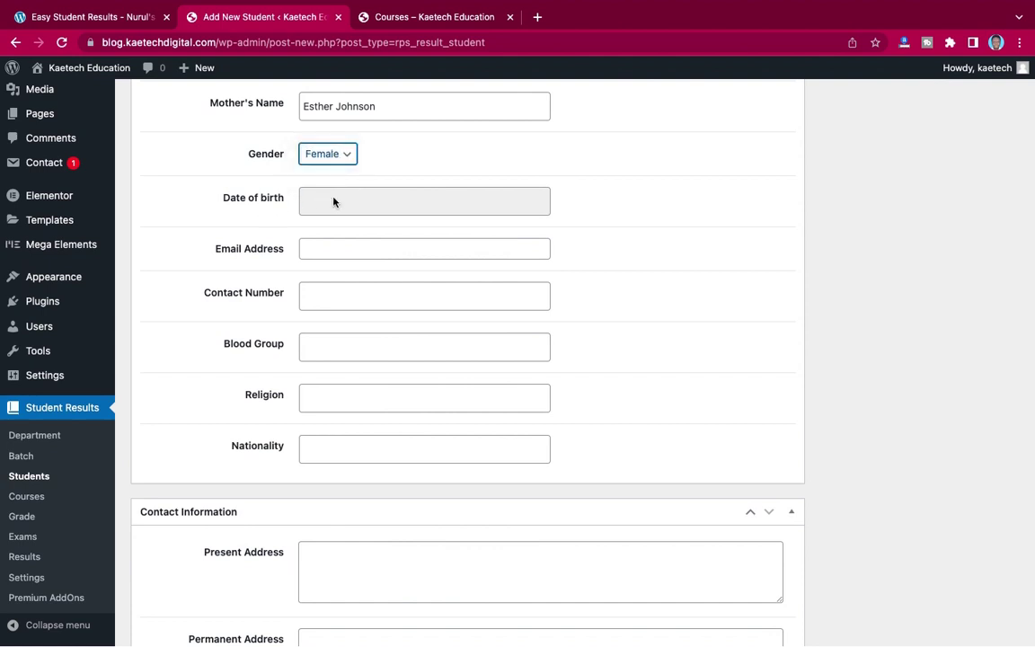
{"action": "left_click", "coordinate": [335, 203]}
{"action": "left_click", "coordinate": [426, 234]}
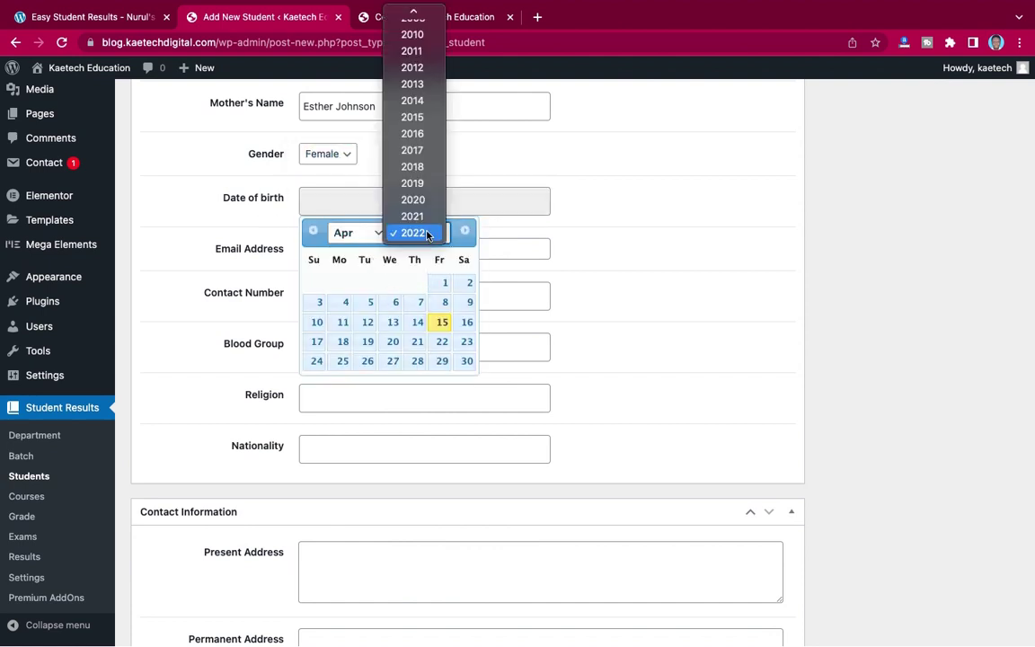
{"action": "scroll", "coordinate": [415, 54], "scroll_direction": "up", "scroll_amount": 5}
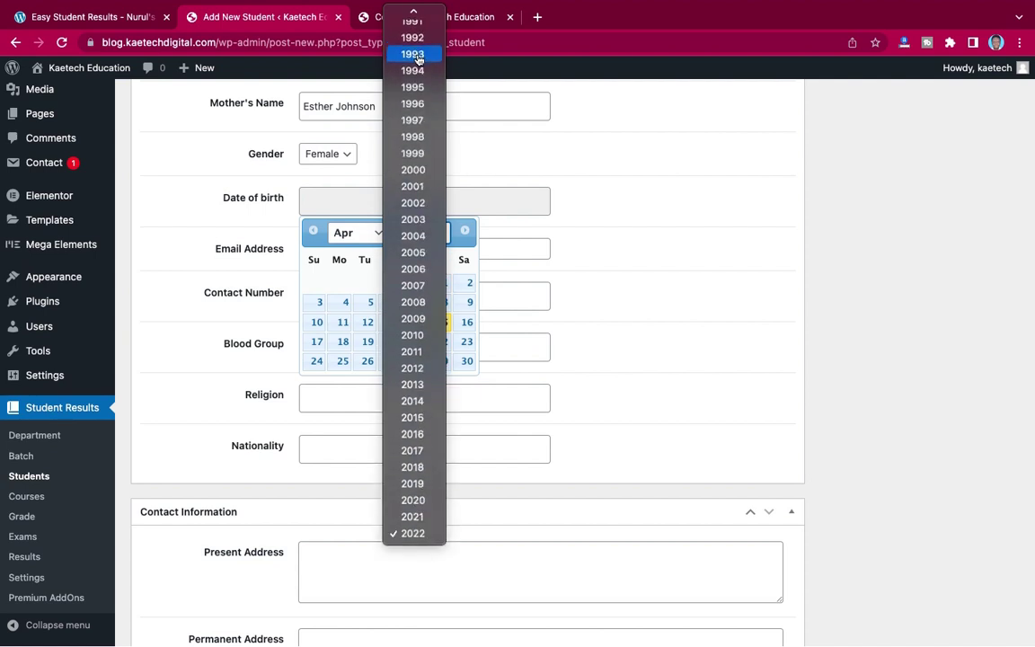
{"action": "scroll", "coordinate": [417, 58], "scroll_direction": "up", "scroll_amount": 2}
{"action": "left_click", "coordinate": [413, 45]}
{"action": "left_click", "coordinate": [346, 235]}
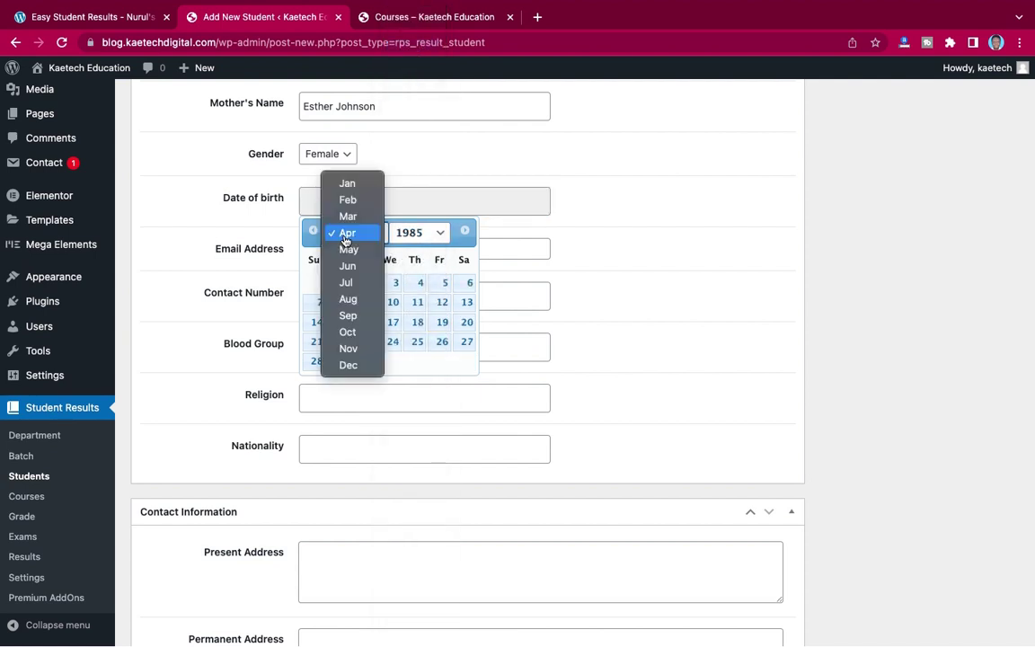
{"action": "left_click", "coordinate": [348, 249]}
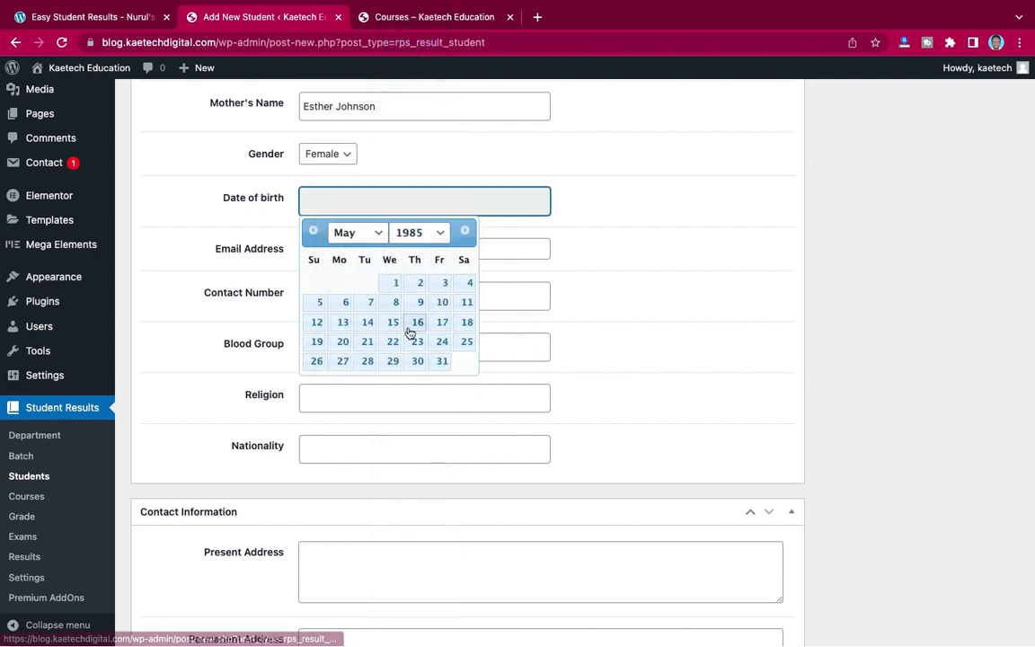
{"action": "left_click", "coordinate": [395, 282]}
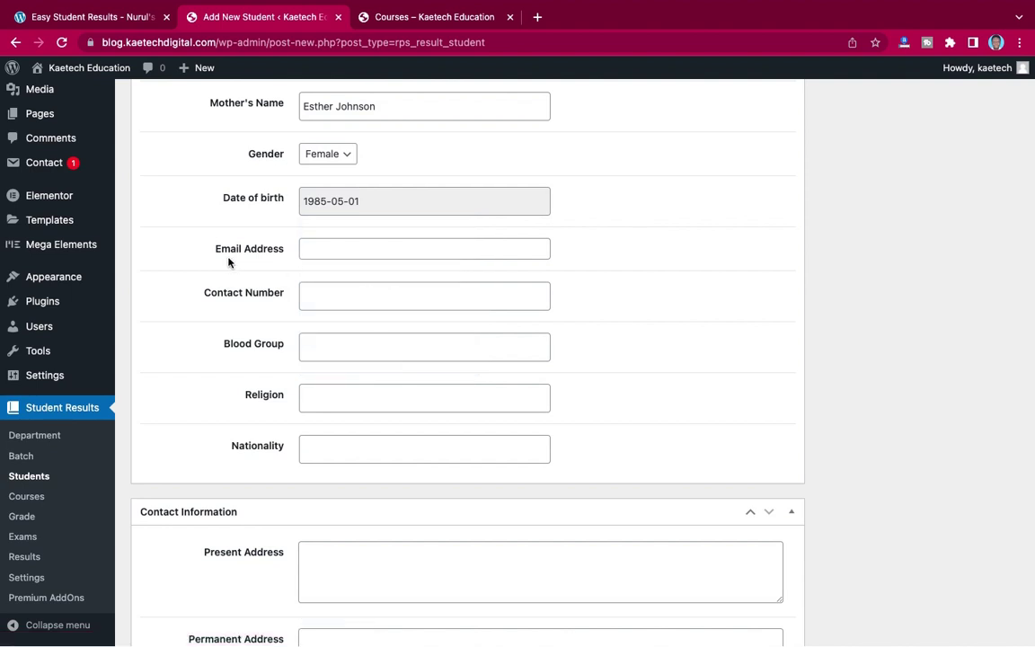
- Enter the student's e-mail and replace the contact number with a new one
{"action": "left_click", "coordinate": [328, 249]}
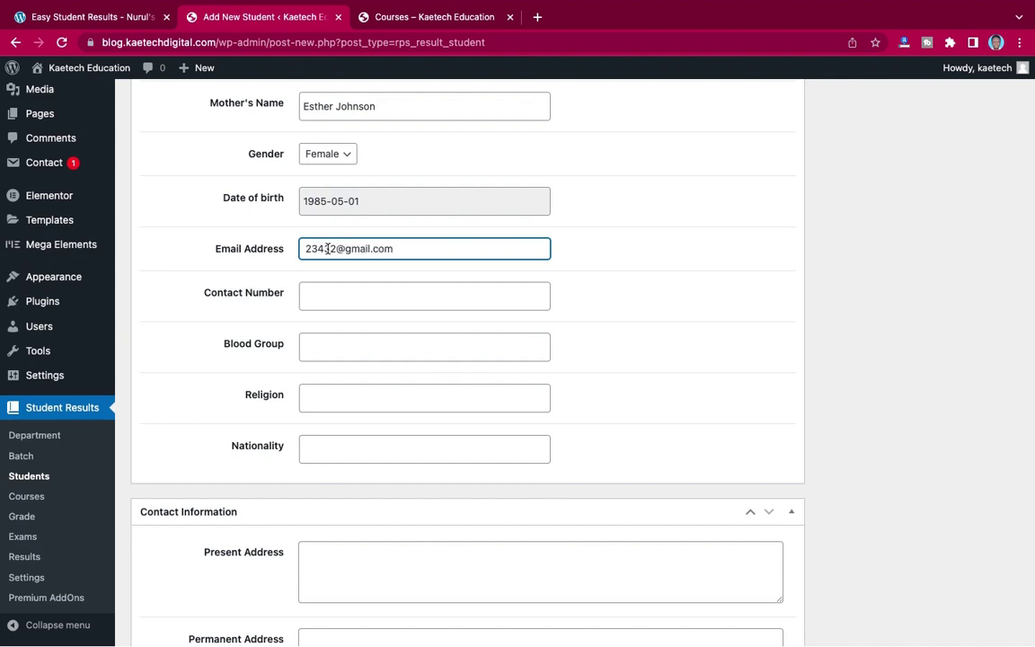
{"action": "left_click", "coordinate": [343, 296]}
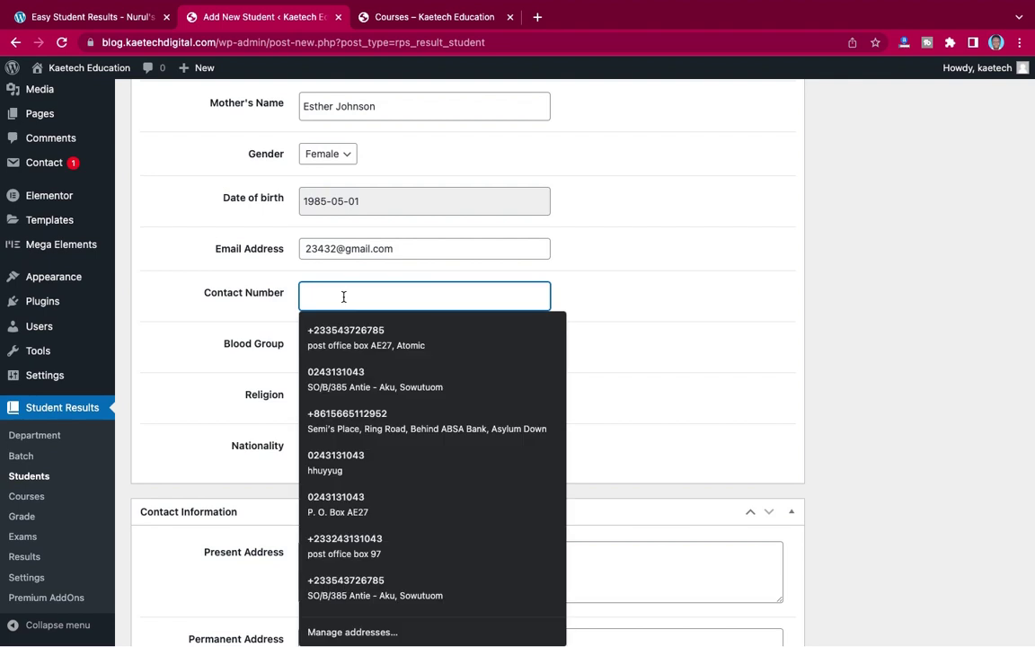
{"action": "left_click", "coordinate": [377, 420]}
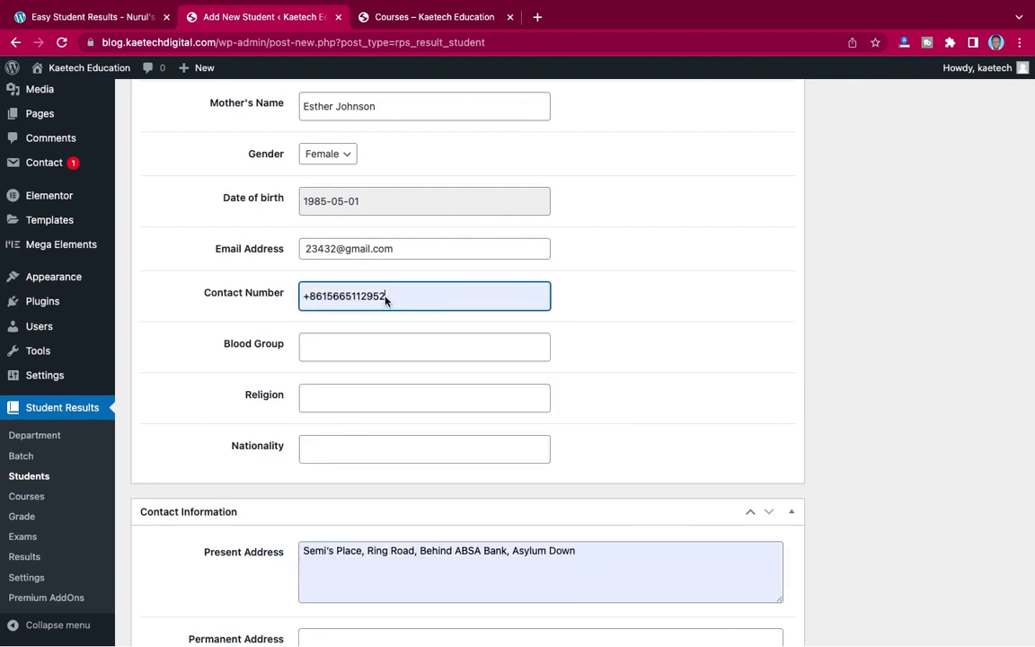
{"action": "left_click_drag", "start_coordinate": [385, 299], "coordinate": [300, 296]}
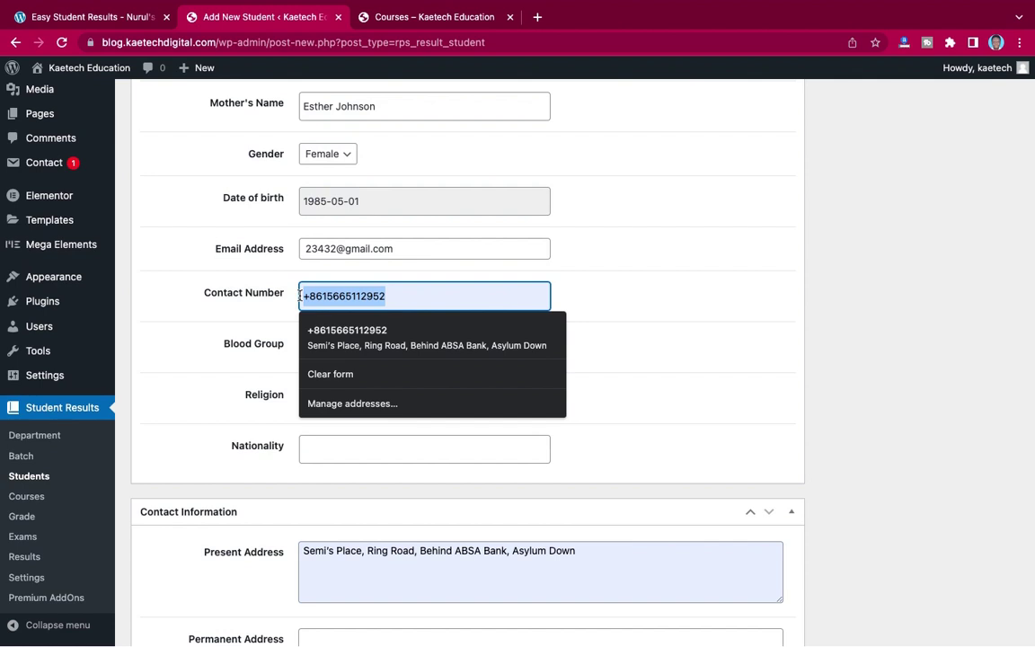
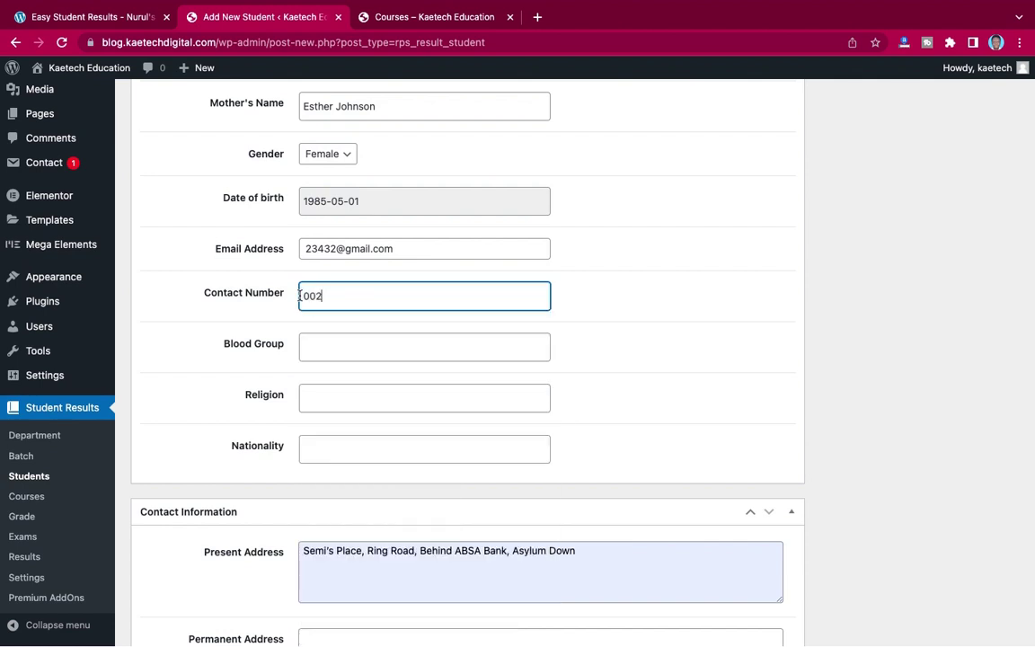
- Set blood group A, religion Muslim and nationality Ghanaian
{"action": "left_click", "coordinate": [379, 340]}
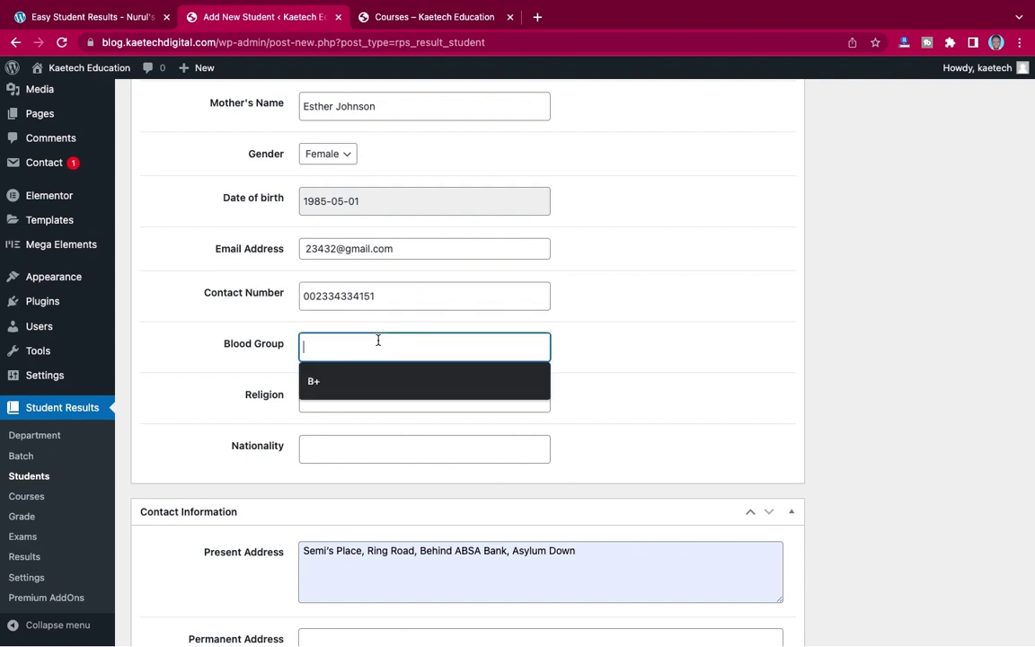
{"action": "left_click", "coordinate": [342, 378]}
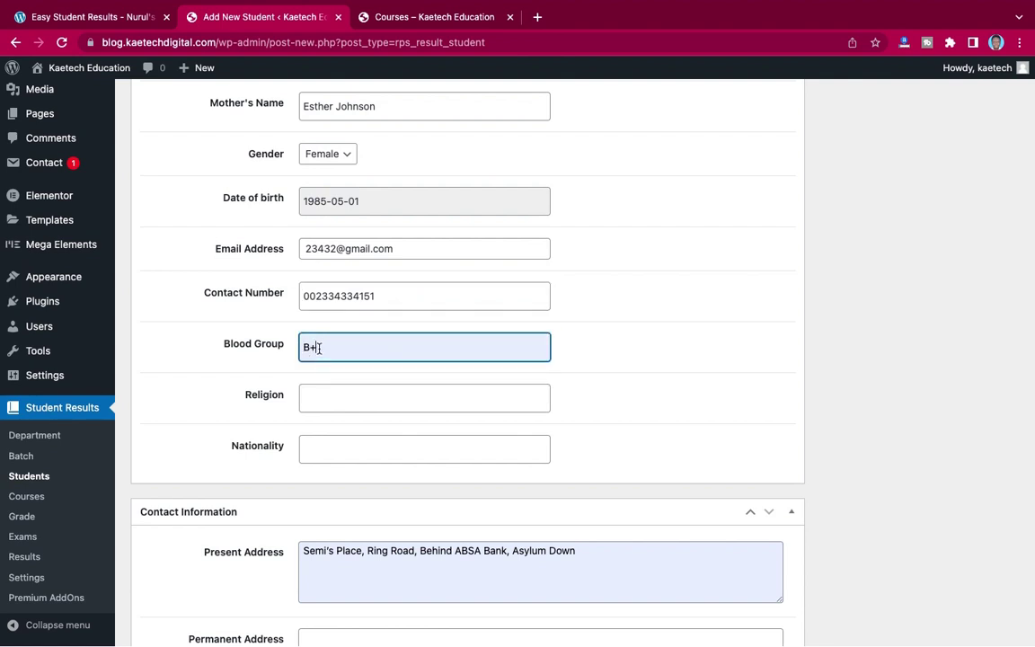
{"action": "left_click_drag", "start_coordinate": [318, 349], "coordinate": [296, 347]}
{"action": "type", "text": "A"}
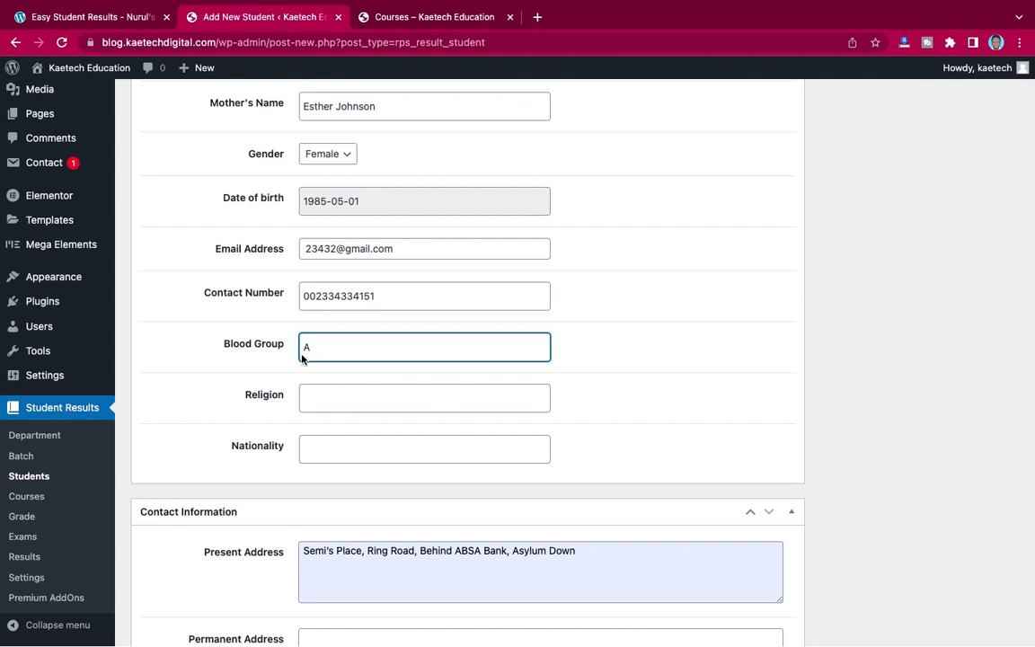
{"action": "left_click", "coordinate": [328, 401]}
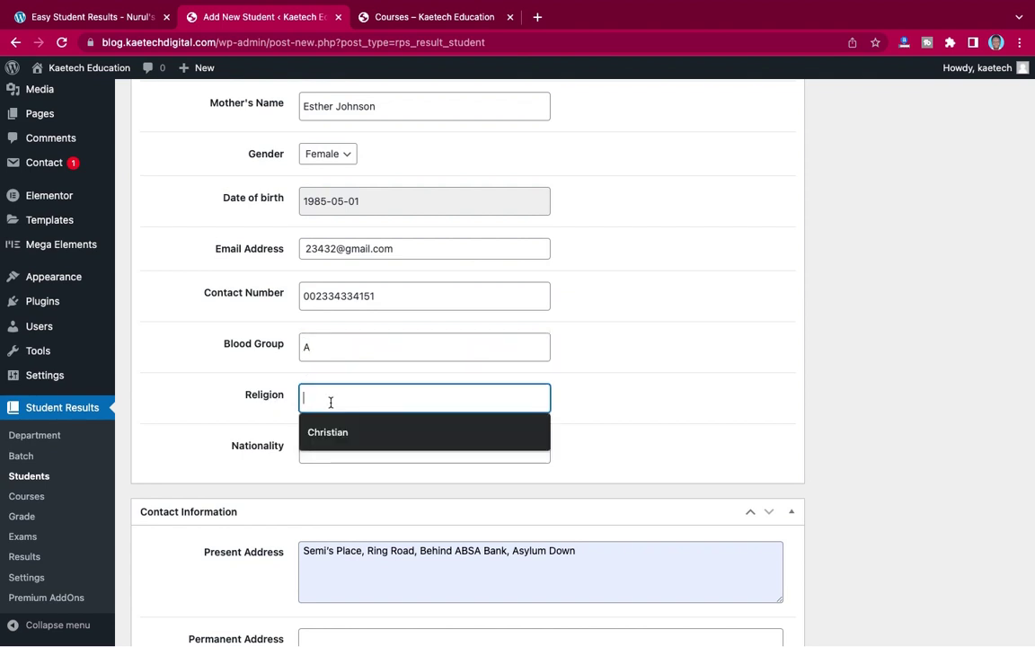
{"action": "type", "text": "Muslim"}
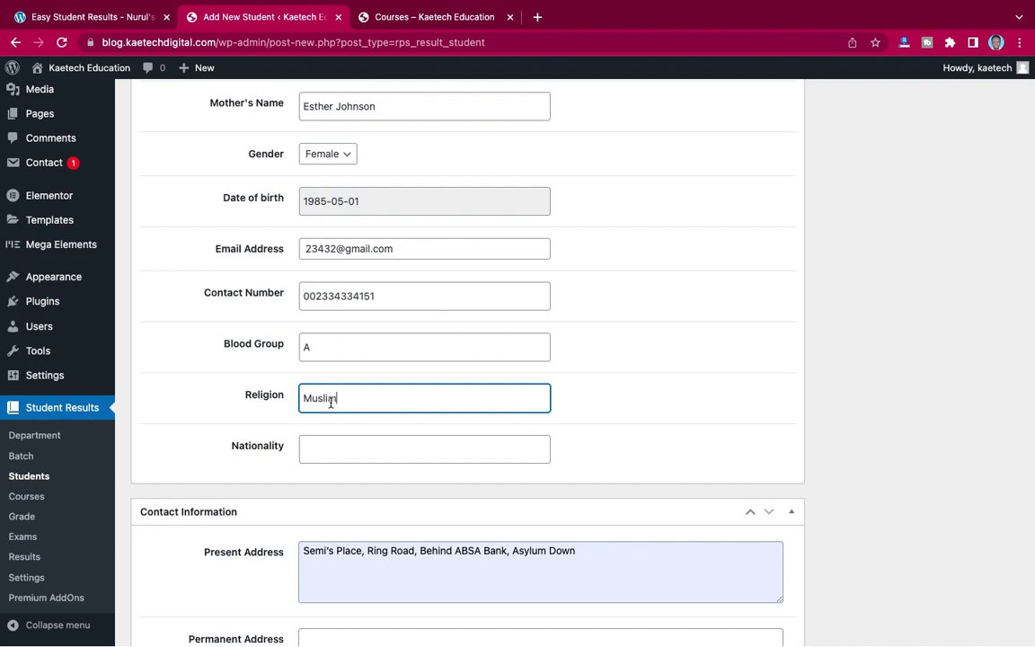
{"action": "left_click", "coordinate": [341, 451]}
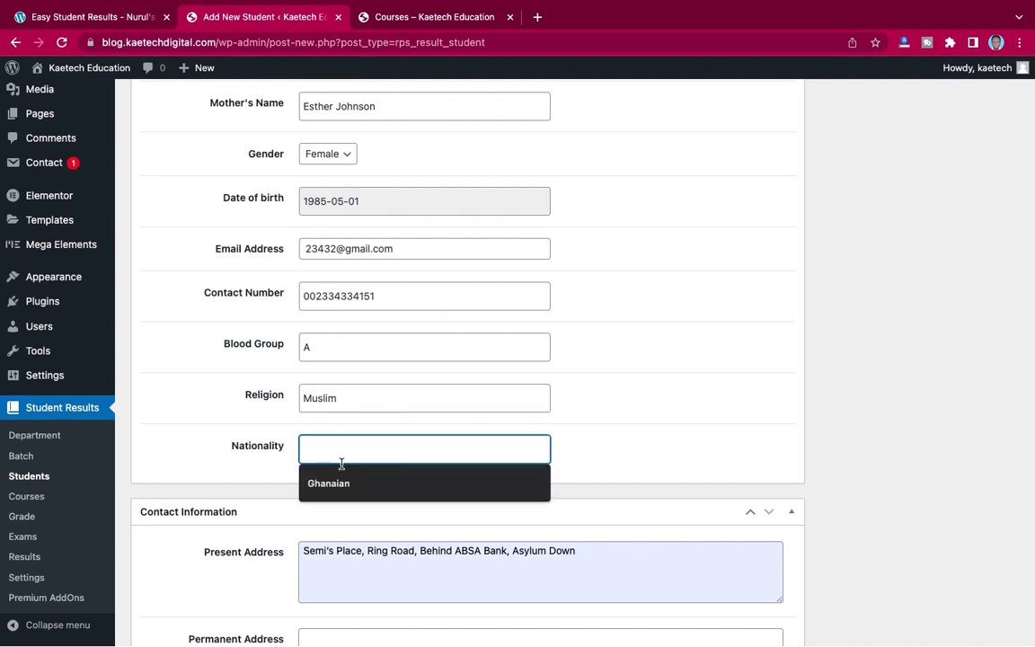
{"action": "left_click", "coordinate": [342, 483]}
{"action": "scroll", "coordinate": [608, 482], "scroll_direction": "down", "scroll_amount": 5}
{"action": "scroll", "coordinate": [608, 481], "scroll_direction": "up", "scroll_amount": 15}
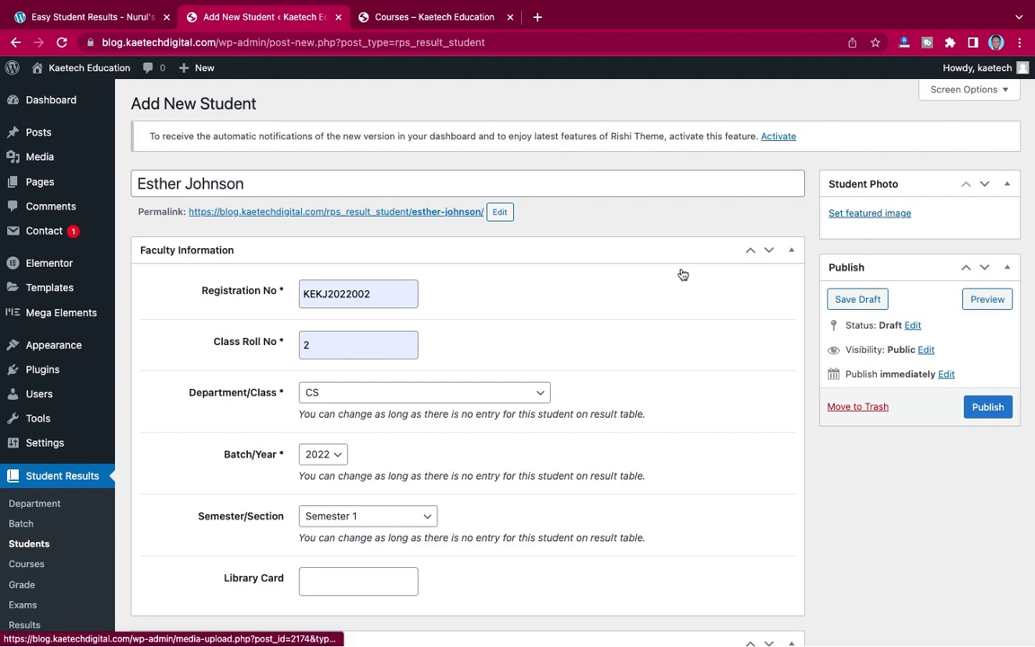
- Set Rectangle-26-1-1.jpg, the smiling woman with glasses, as the student photo
{"action": "left_click", "coordinate": [870, 216]}
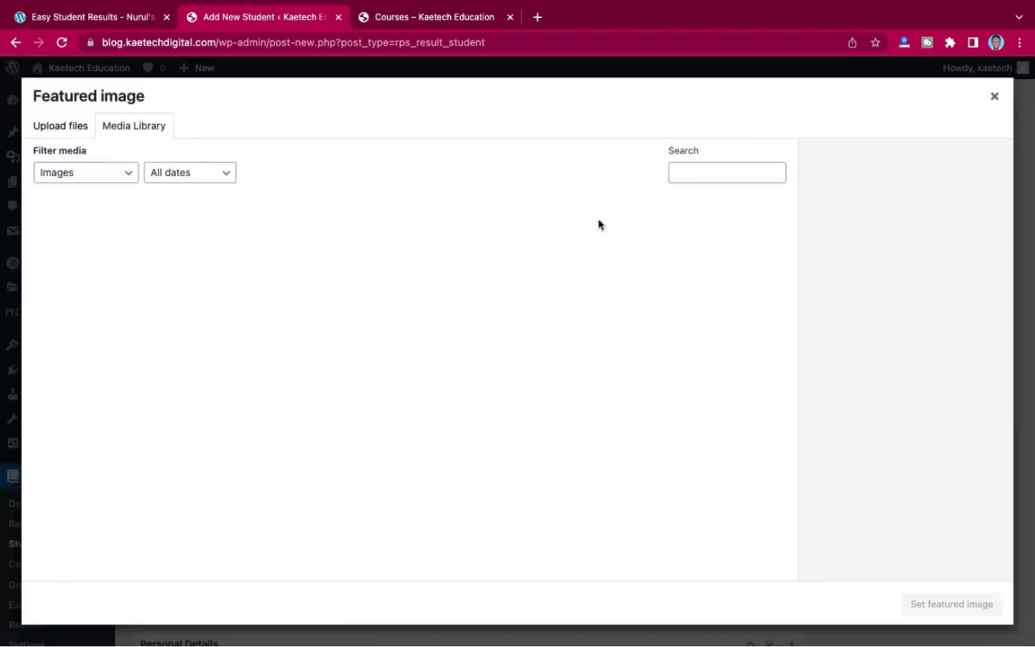
{"action": "scroll", "coordinate": [554, 324], "scroll_direction": "down", "scroll_amount": 5}
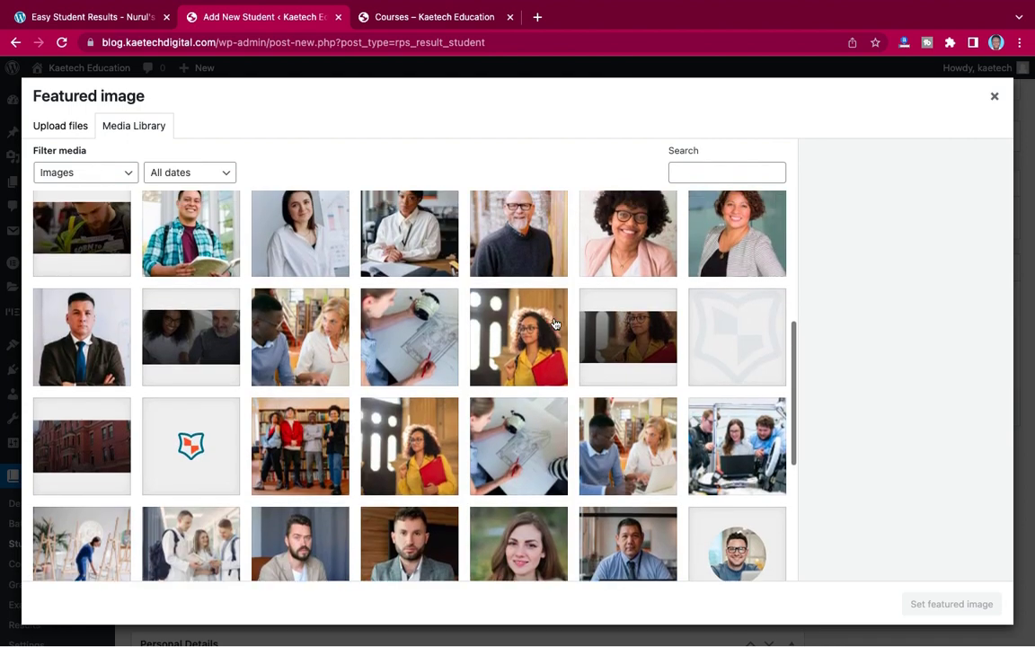
{"action": "scroll", "coordinate": [632, 282], "scroll_direction": "up", "scroll_amount": 1}
{"action": "left_click", "coordinate": [632, 281]}
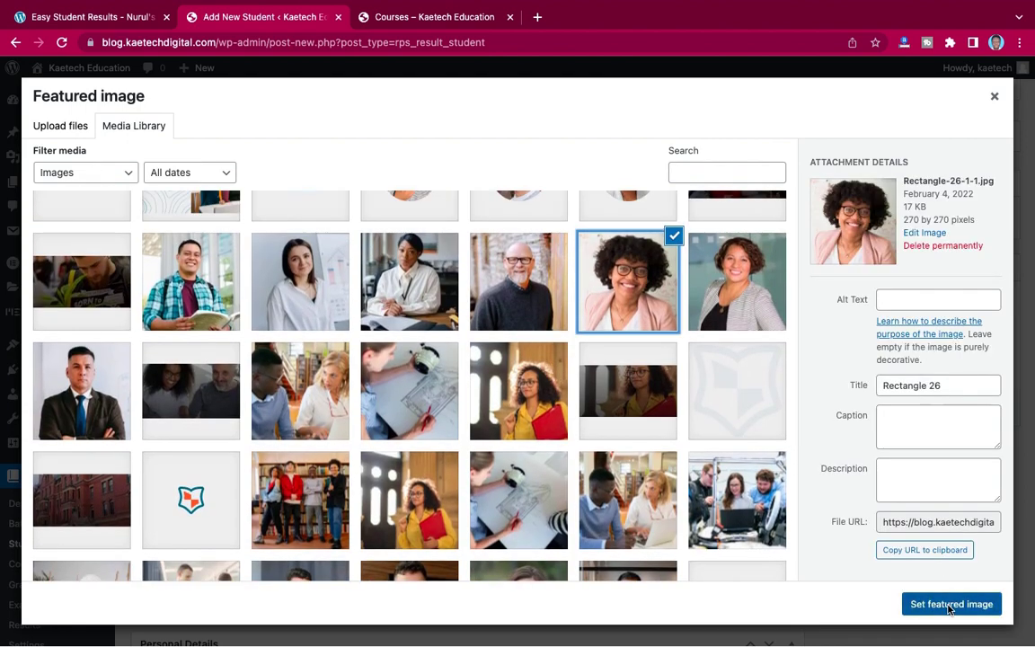
{"action": "key", "text": "Escape"}
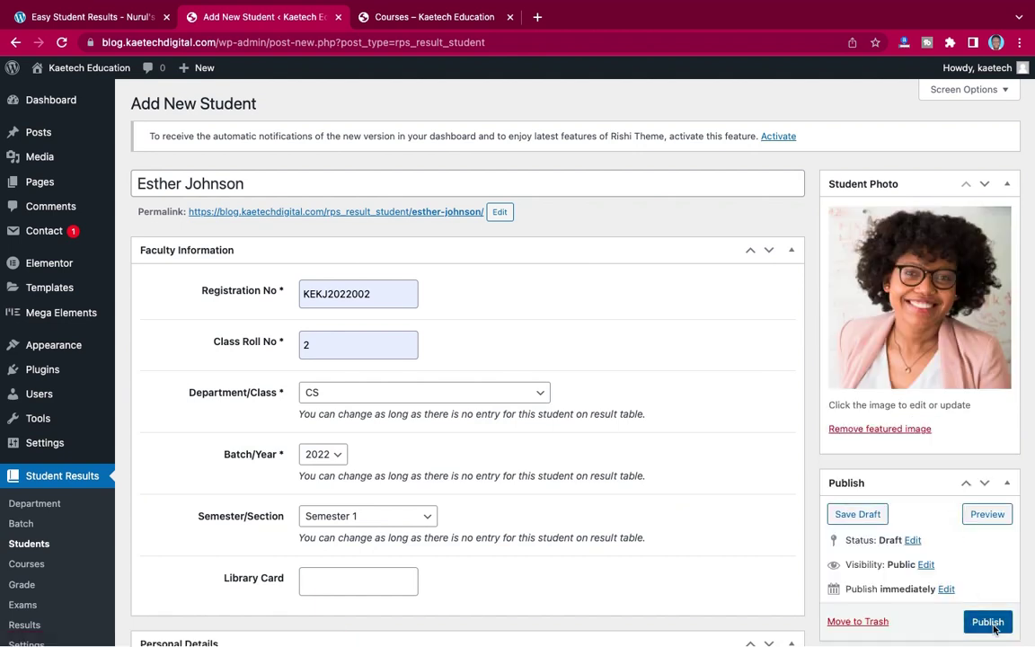
- Publish the second student and open the Students list showing both CS and BS records
{"action": "left_click", "coordinate": [990, 625]}
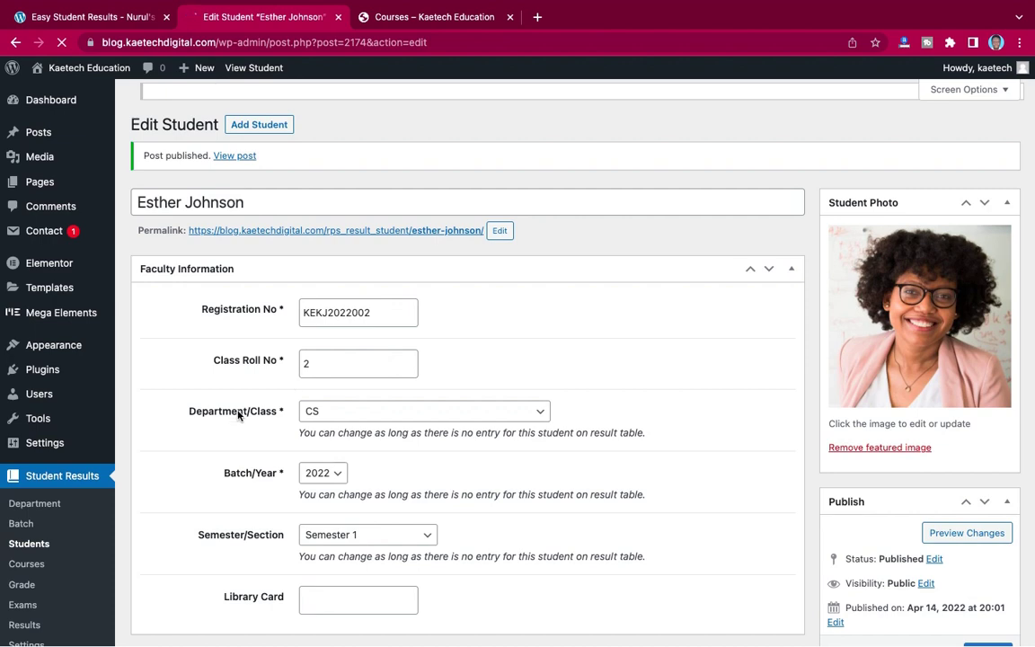
{"action": "scroll", "coordinate": [238, 416], "scroll_direction": "down", "scroll_amount": 3}
{"action": "scroll", "coordinate": [239, 416], "scroll_direction": "up", "scroll_amount": 2}
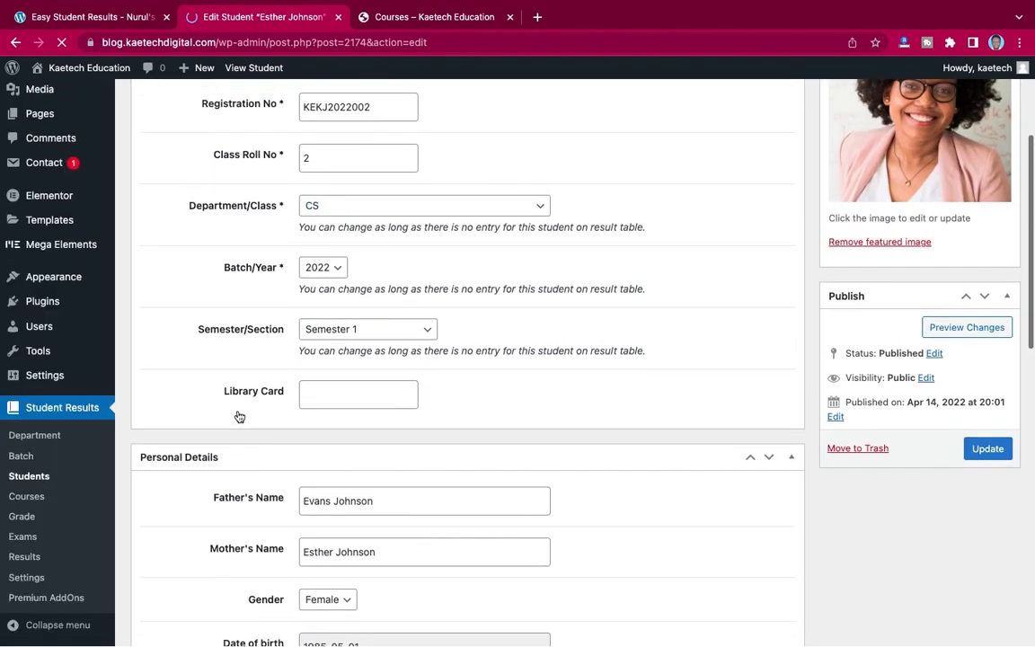
{"action": "scroll", "coordinate": [226, 332], "scroll_direction": "down", "scroll_amount": 3}
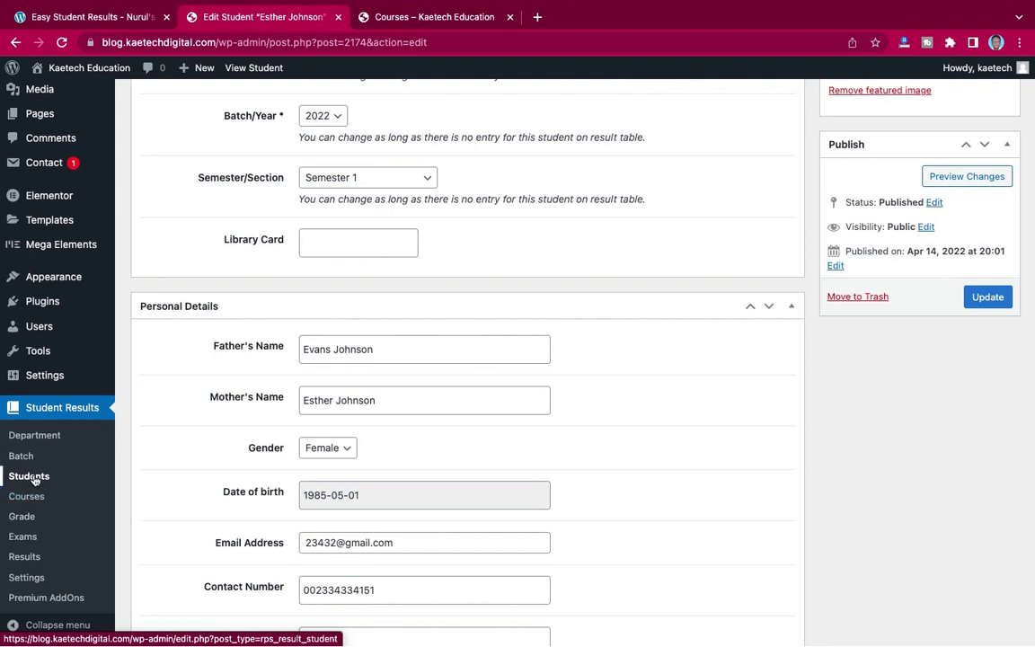
{"action": "left_click", "coordinate": [29, 476]}
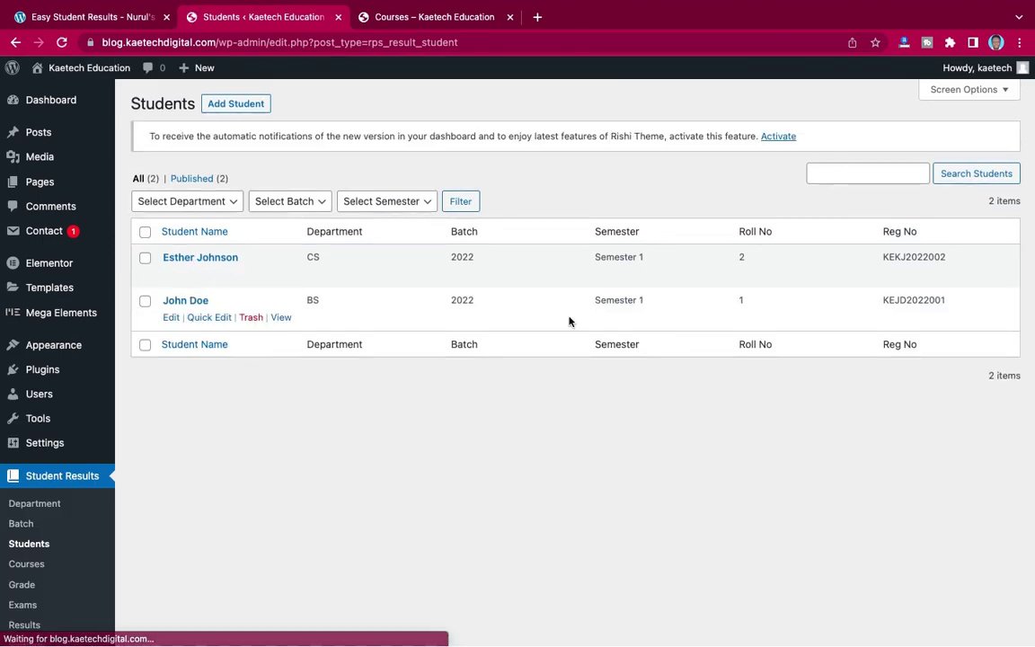
{"action": "scroll", "coordinate": [289, 339], "scroll_direction": "down", "scroll_amount": 2}
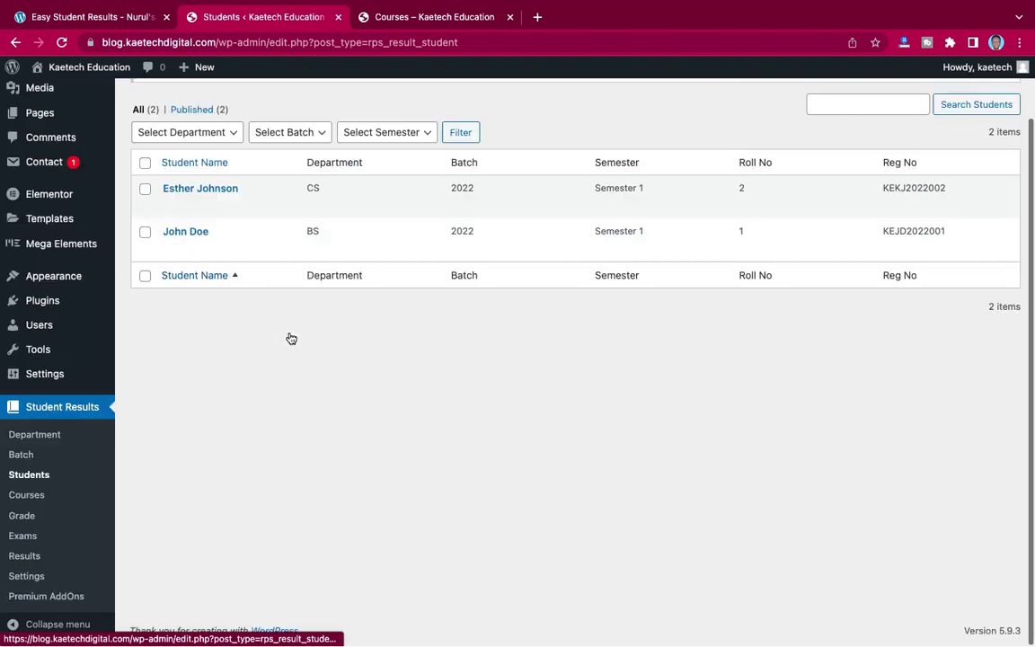
- Start a new course titled Computer Science with course code CS003
{"action": "left_click", "coordinate": [26, 495]}
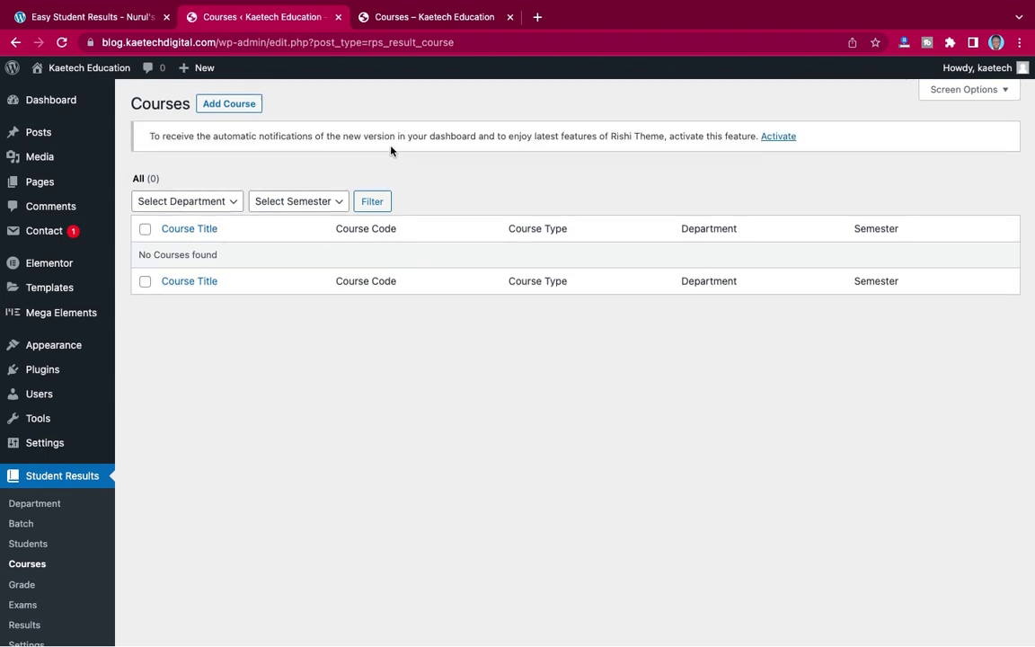
{"action": "left_click", "coordinate": [231, 104]}
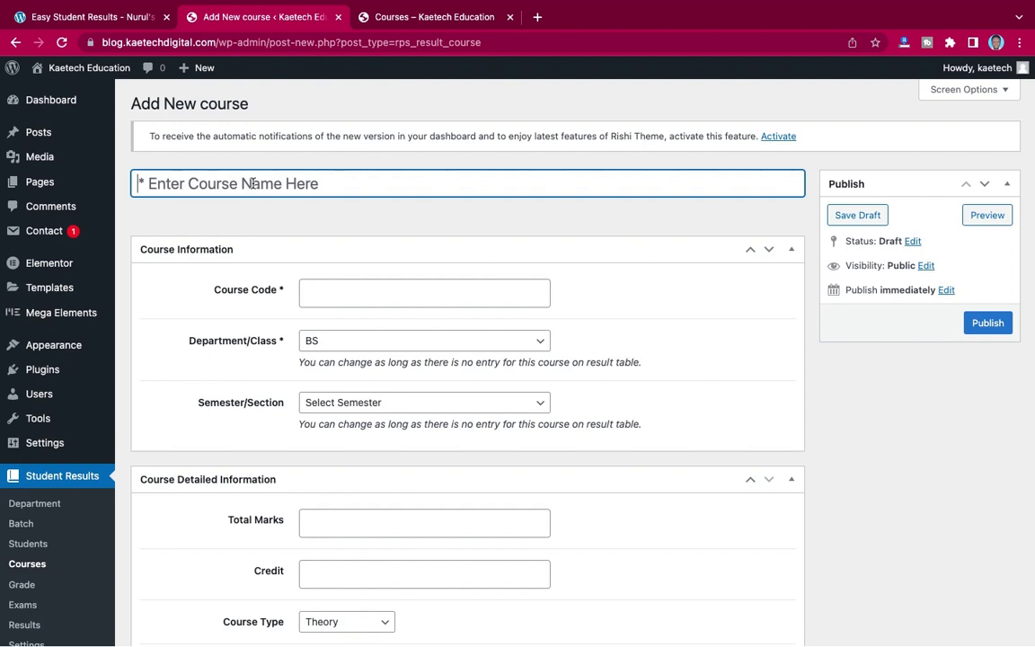
{"action": "type", "text": "Com"}
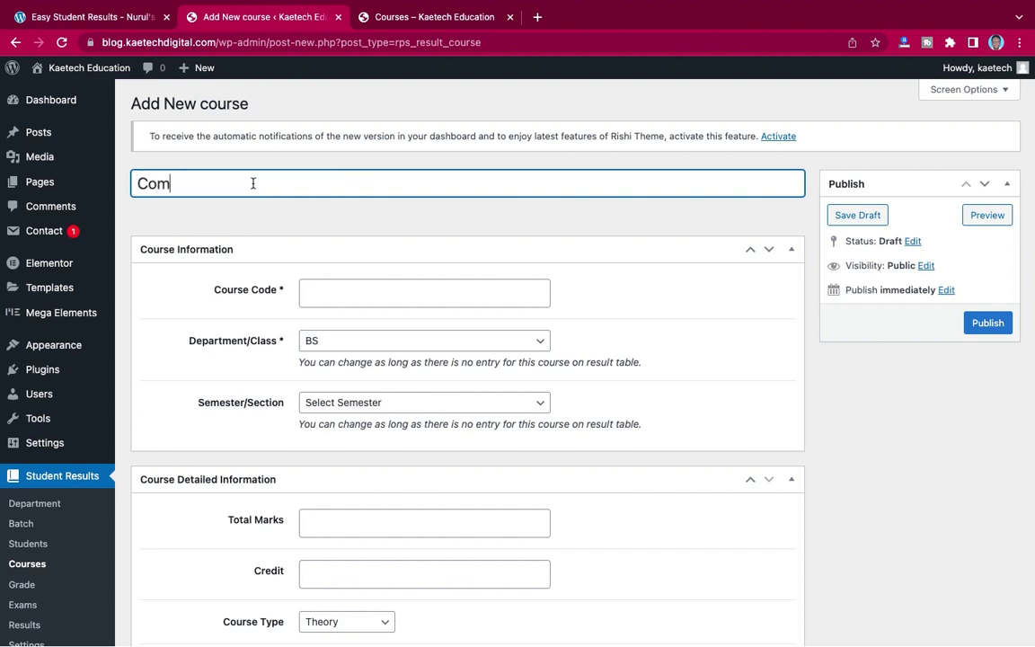
{"action": "type", "text": "puter Science"}
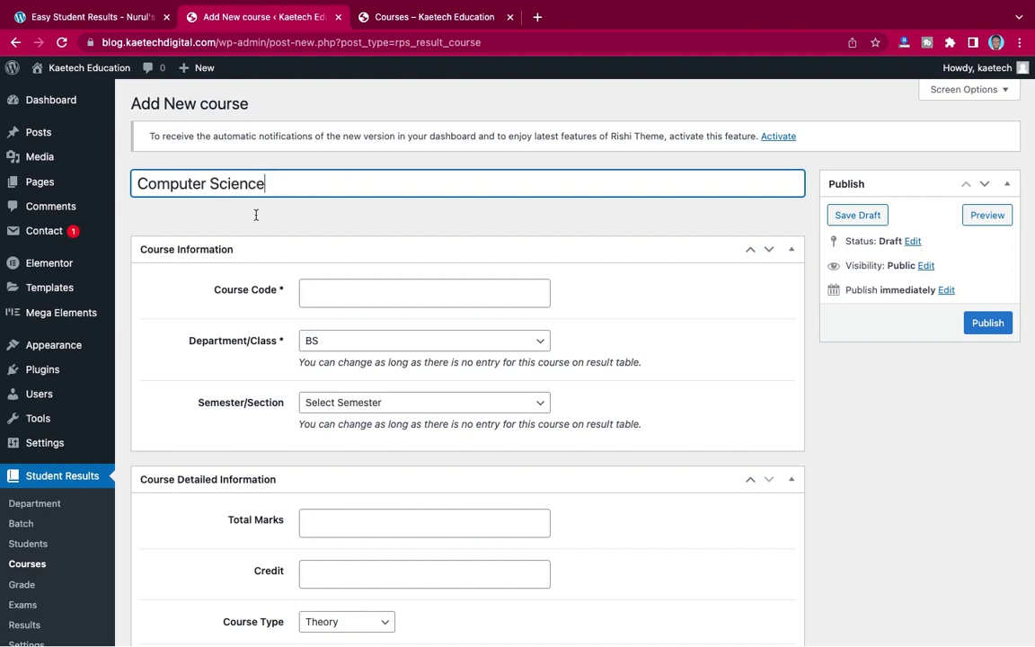
{"action": "scroll", "coordinate": [239, 253], "scroll_direction": "down", "scroll_amount": 2}
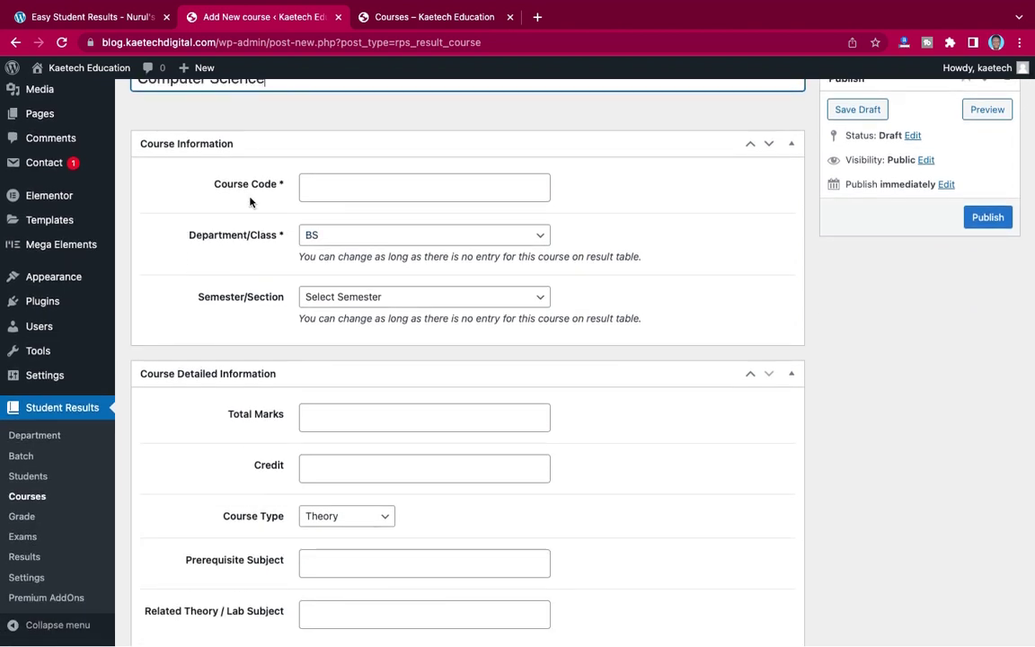
{"action": "left_click", "coordinate": [318, 184]}
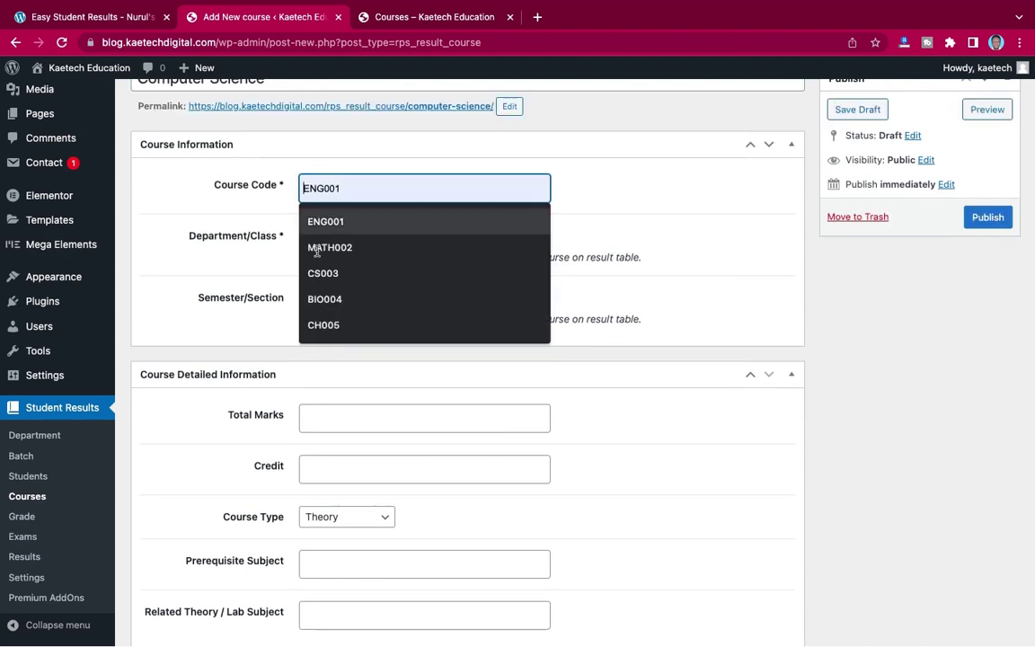
{"action": "left_click", "coordinate": [316, 275]}
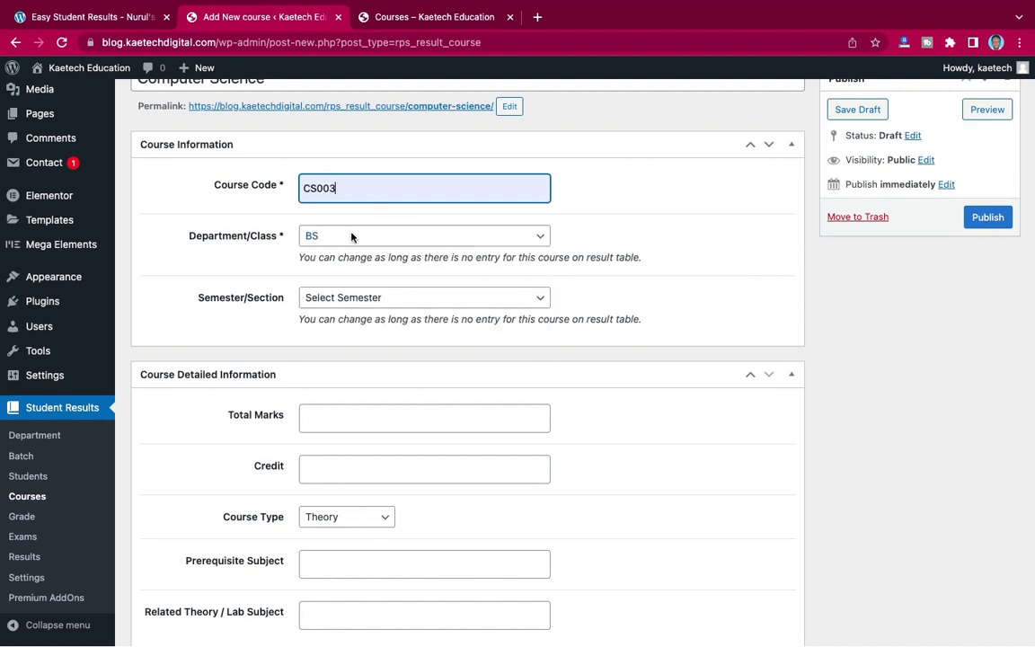
- Assign the Computer Science course to the CS department and Semester 1
{"action": "left_click", "coordinate": [351, 235]}
{"action": "left_click", "coordinate": [342, 253]}
{"action": "scroll", "coordinate": [377, 259], "scroll_direction": "down", "scroll_amount": 2}
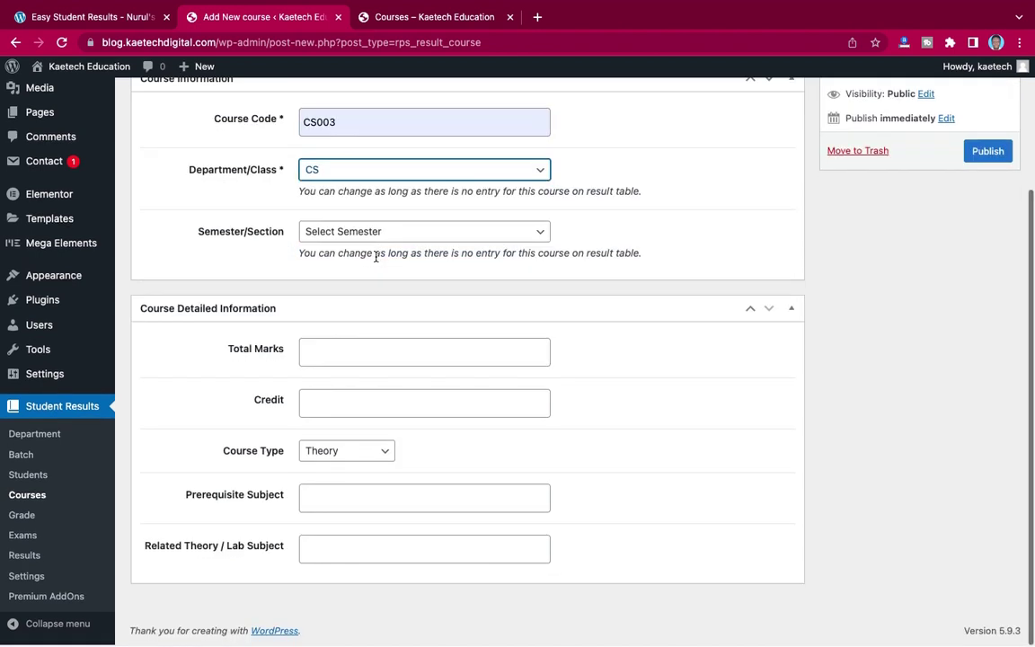
{"action": "left_click", "coordinate": [387, 233]}
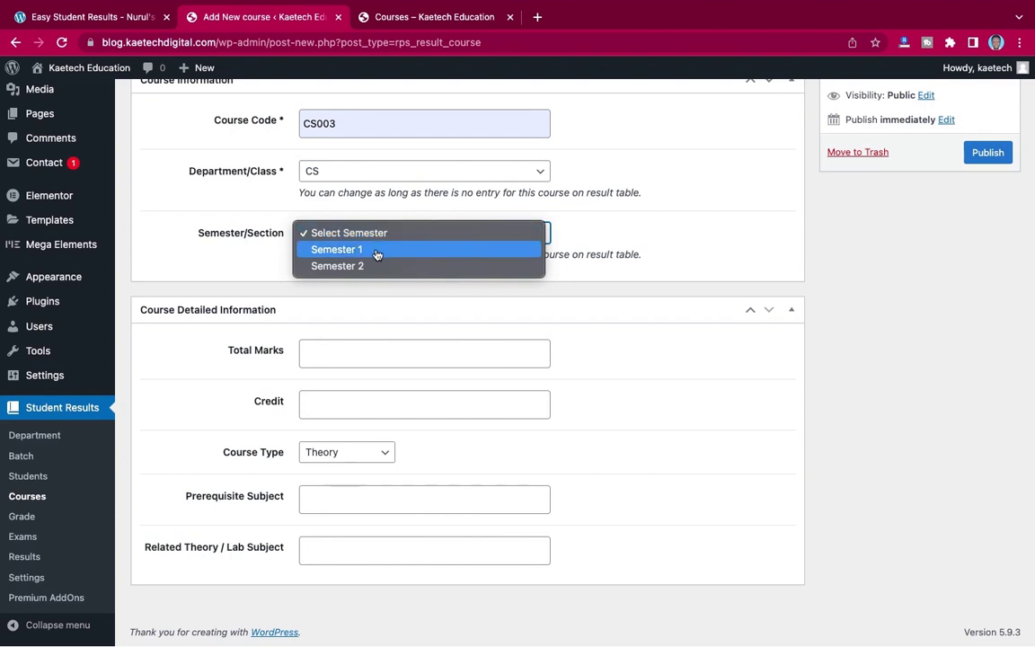
{"action": "left_click", "coordinate": [377, 250]}
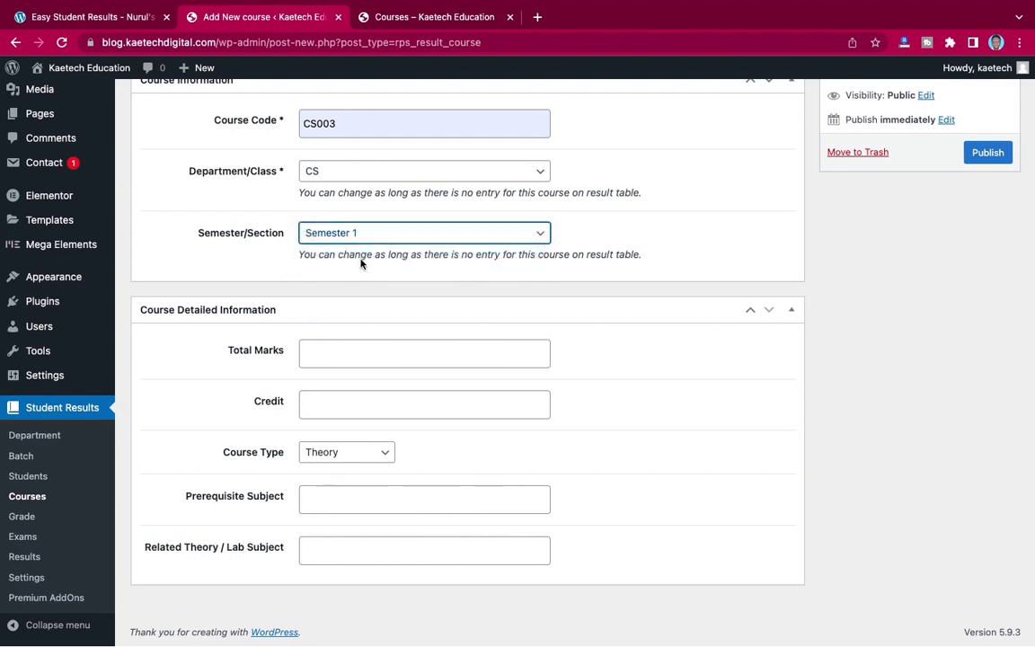
- Give the course 100 total marks, credit 8 and course type Lab
{"action": "scroll", "coordinate": [359, 241], "scroll_direction": "down", "scroll_amount": 1}
{"action": "left_click", "coordinate": [326, 361]}
{"action": "type", "text": "100"}
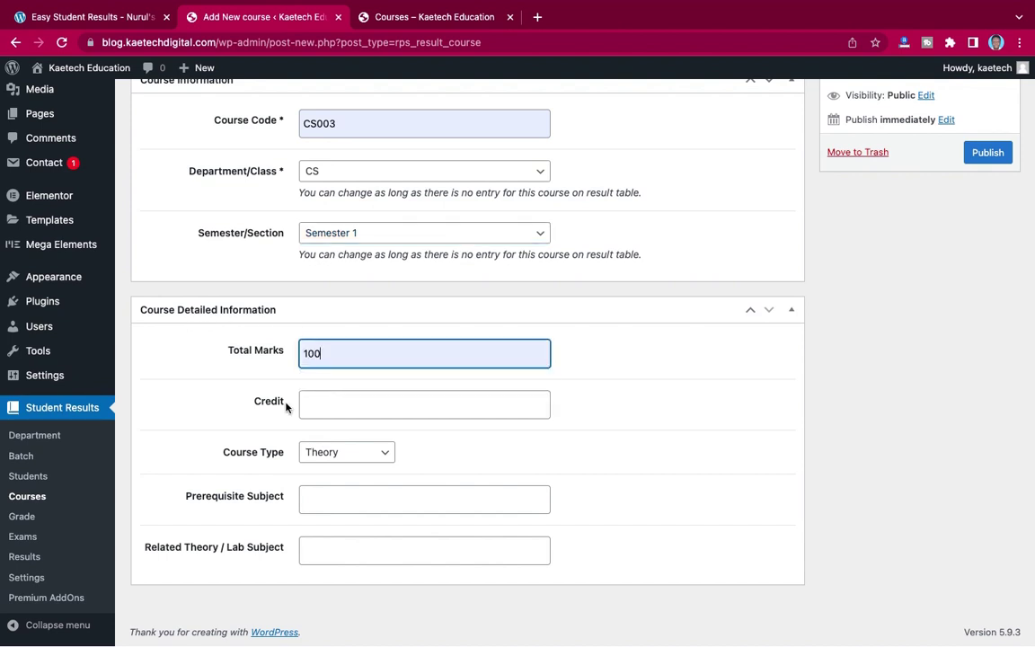
{"action": "left_click", "coordinate": [320, 406]}
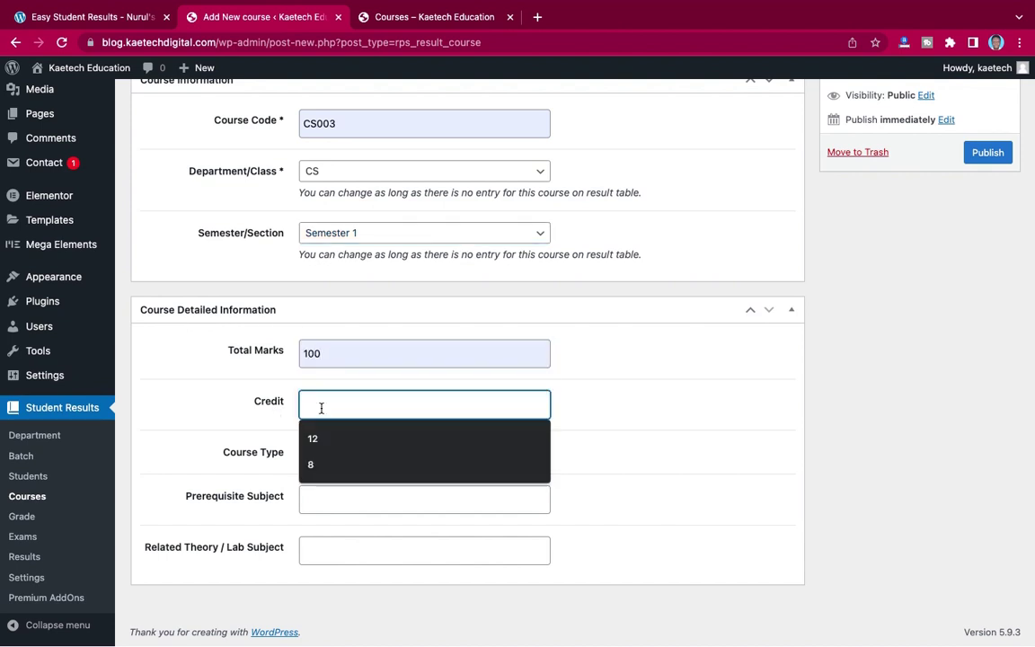
{"action": "left_click", "coordinate": [312, 465]}
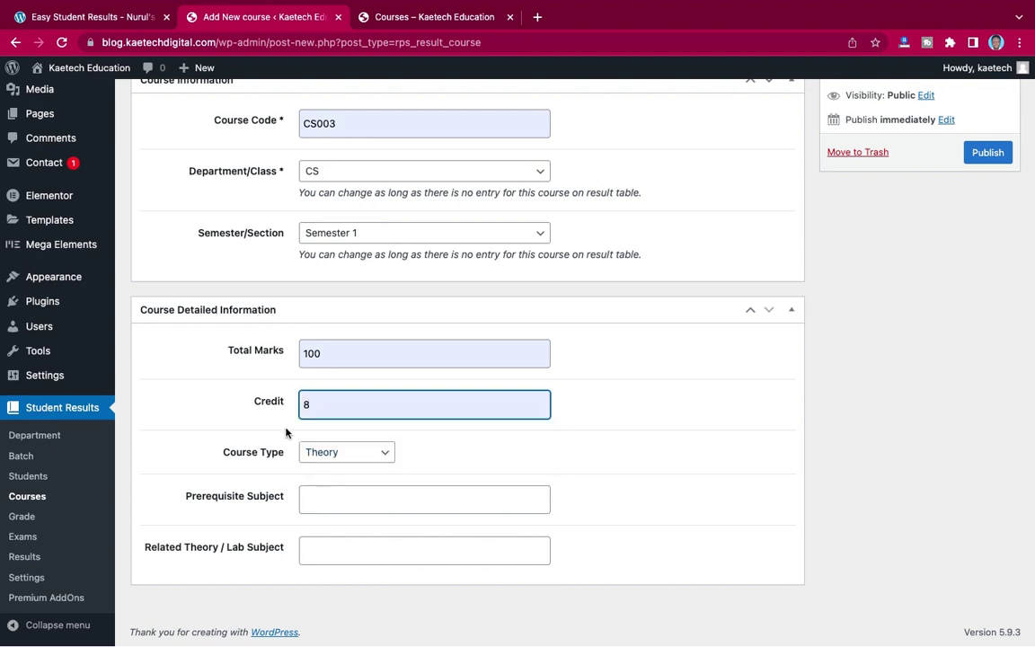
{"action": "left_click", "coordinate": [351, 455]}
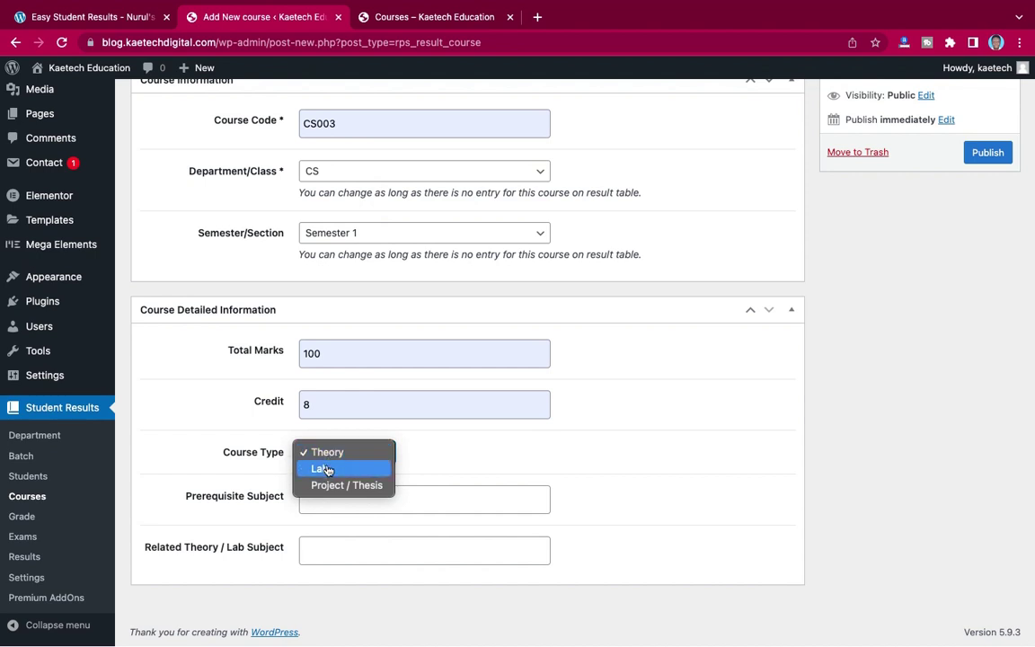
{"action": "left_click", "coordinate": [327, 468]}
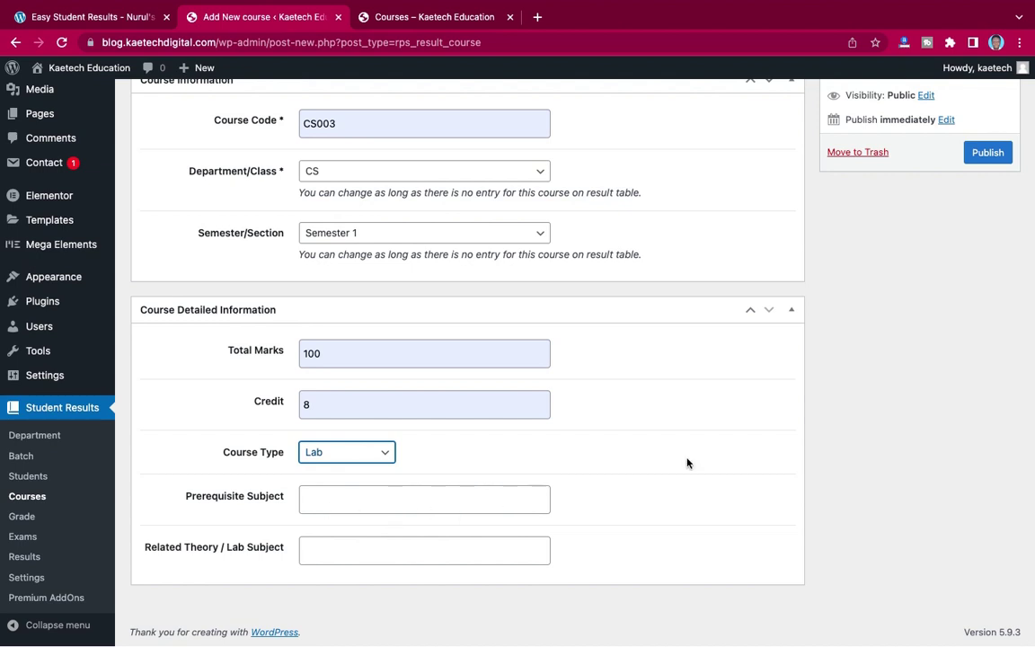
{"action": "scroll", "coordinate": [687, 462], "scroll_direction": "up", "scroll_amount": 4}
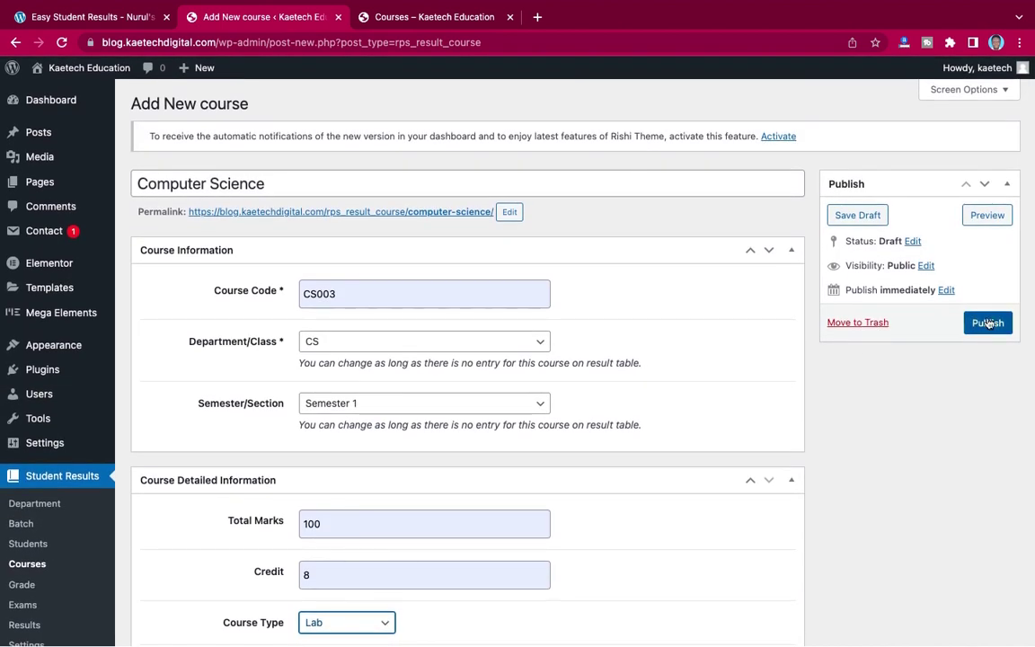
- Publish Computer Science, then begin an English course with code ENG001
{"action": "left_click", "coordinate": [987, 322]}
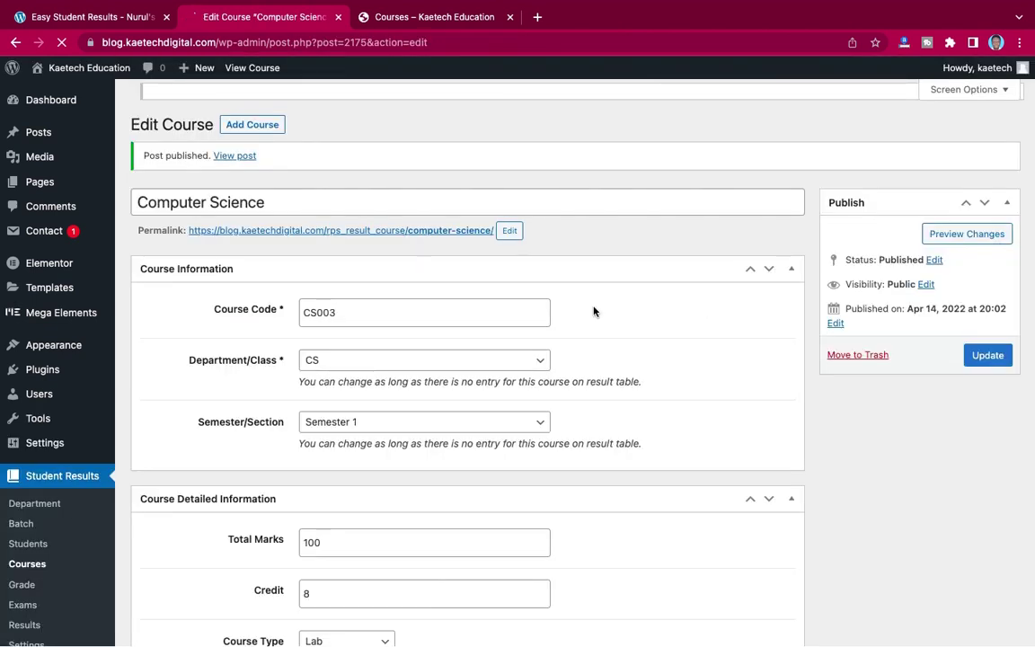
{"action": "left_click", "coordinate": [253, 104]}
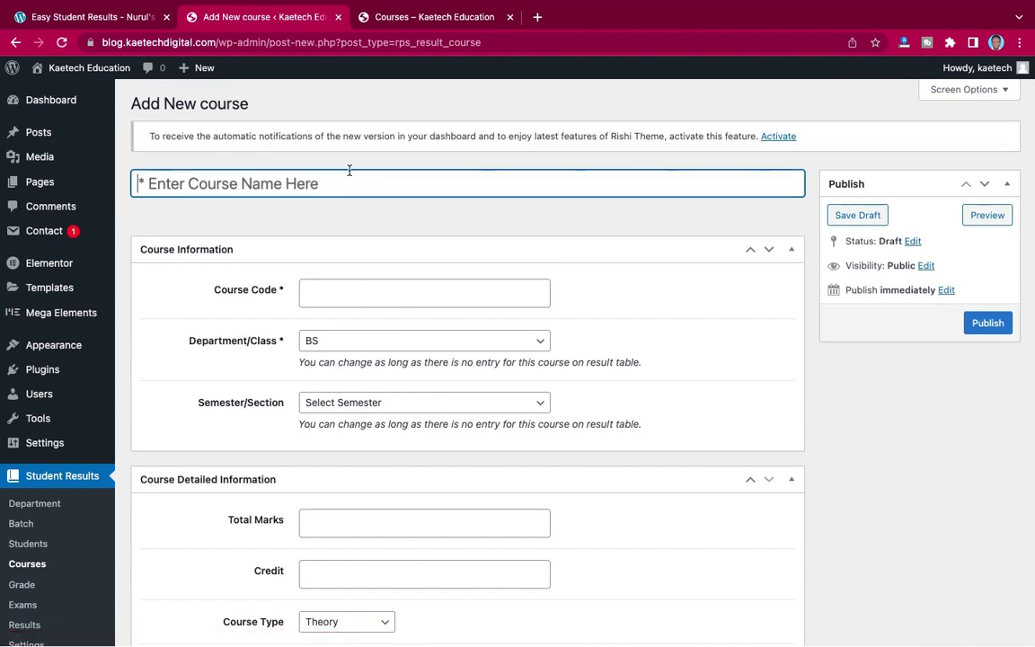
{"action": "type", "text": "English"}
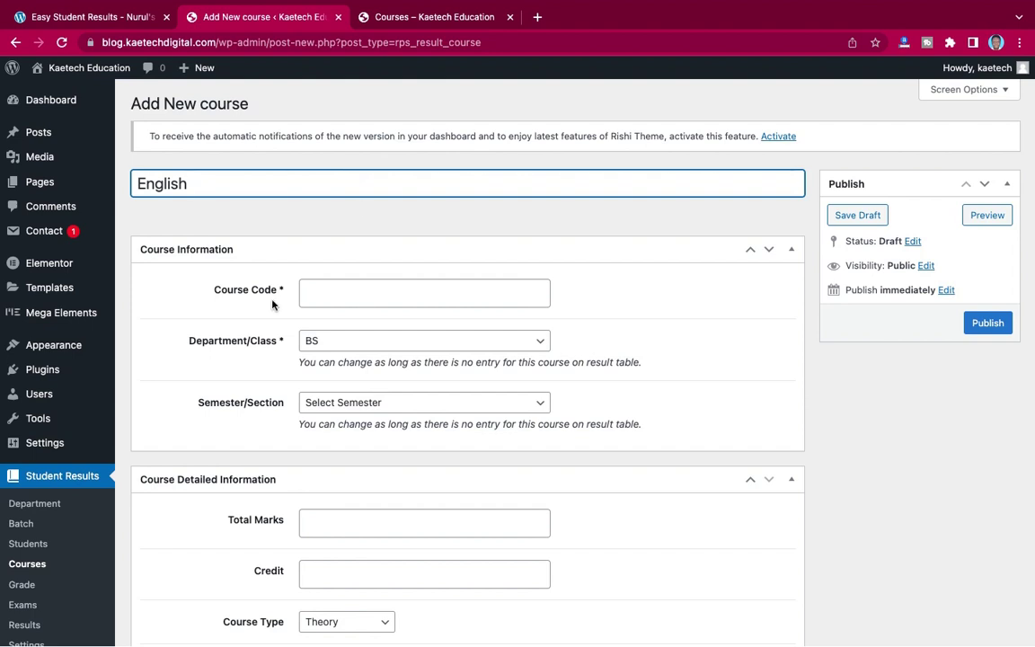
{"action": "left_click", "coordinate": [316, 294]}
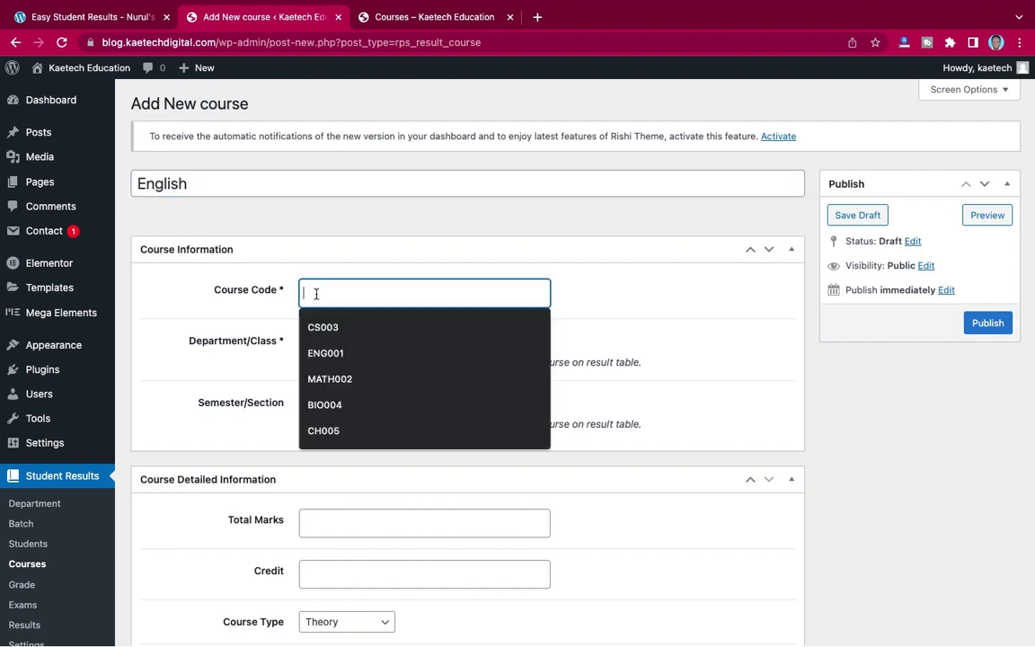
{"action": "left_click", "coordinate": [331, 355]}
- Set English to CS, Semester 1, 100 total marks, credit 12, and publish it
{"action": "scroll", "coordinate": [422, 326], "scroll_direction": "down", "scroll_amount": 2}
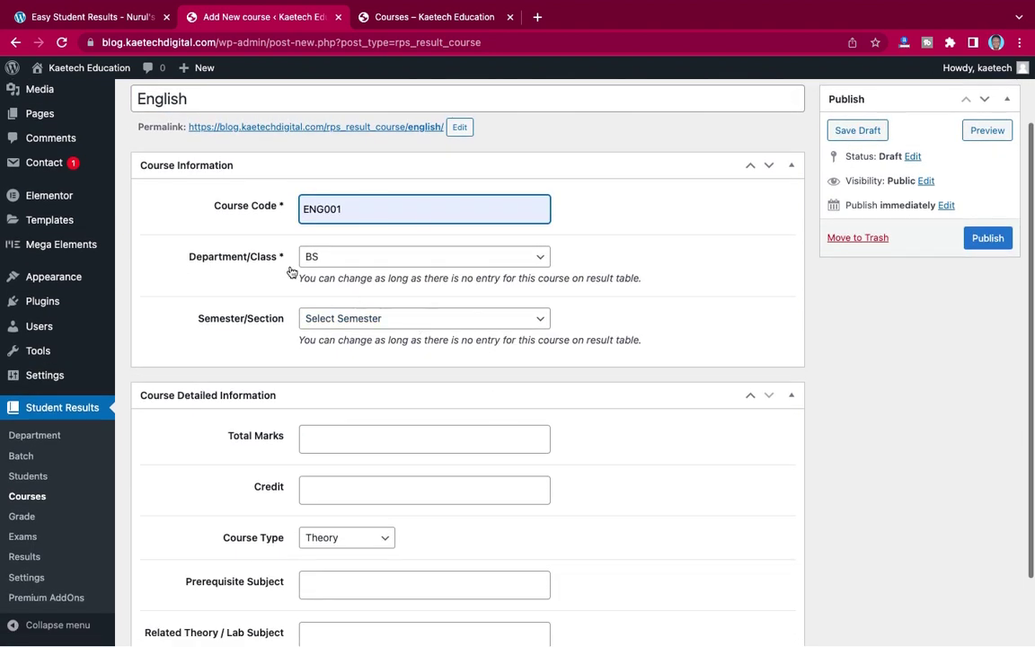
{"action": "left_click", "coordinate": [353, 261]}
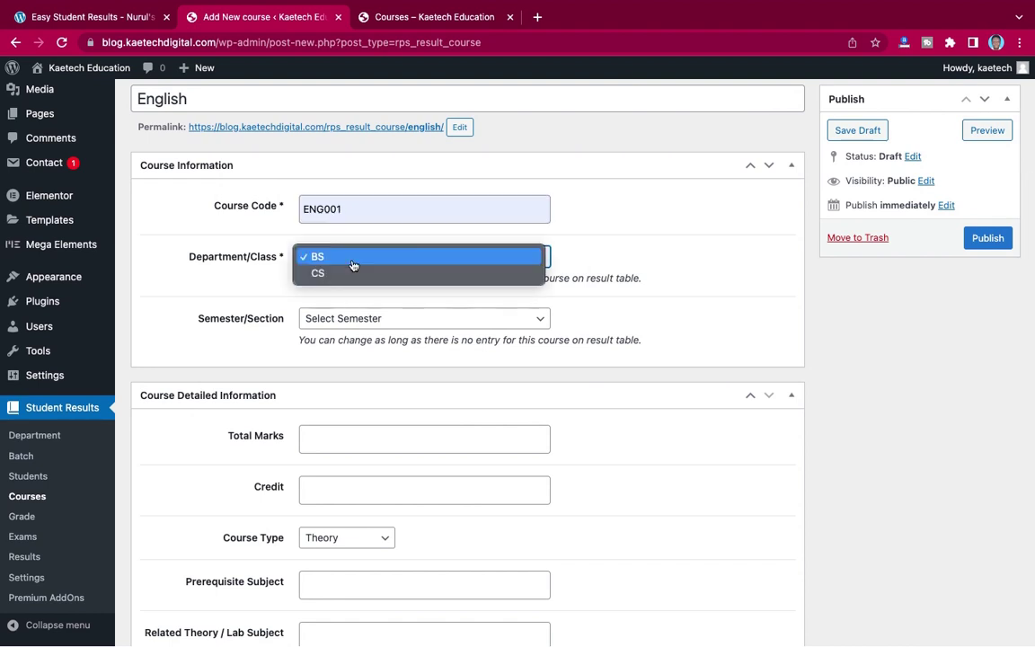
{"action": "left_click", "coordinate": [345, 274]}
{"action": "scroll", "coordinate": [345, 278], "scroll_direction": "down", "scroll_amount": 2}
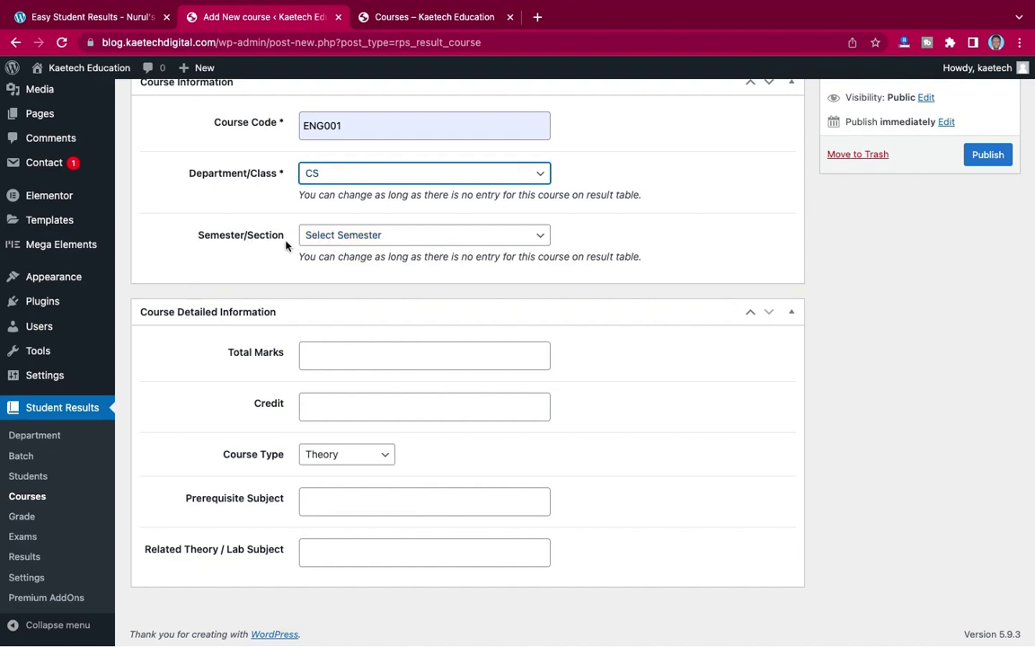
{"action": "left_click", "coordinate": [351, 238]}
{"action": "left_click", "coordinate": [343, 254]}
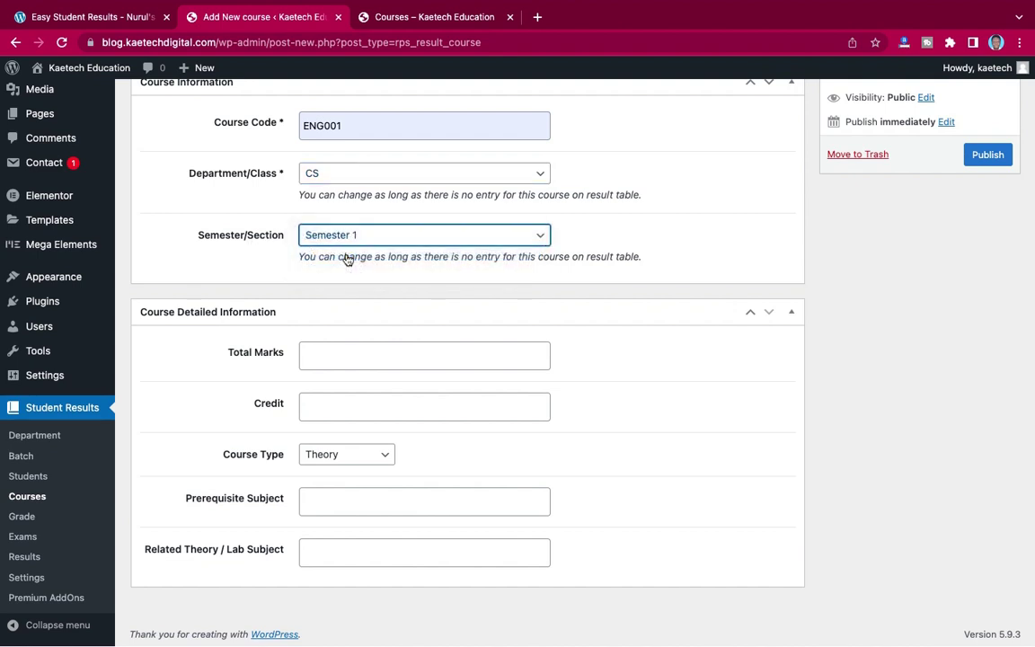
{"action": "left_click", "coordinate": [324, 352]}
{"action": "left_click", "coordinate": [315, 386]}
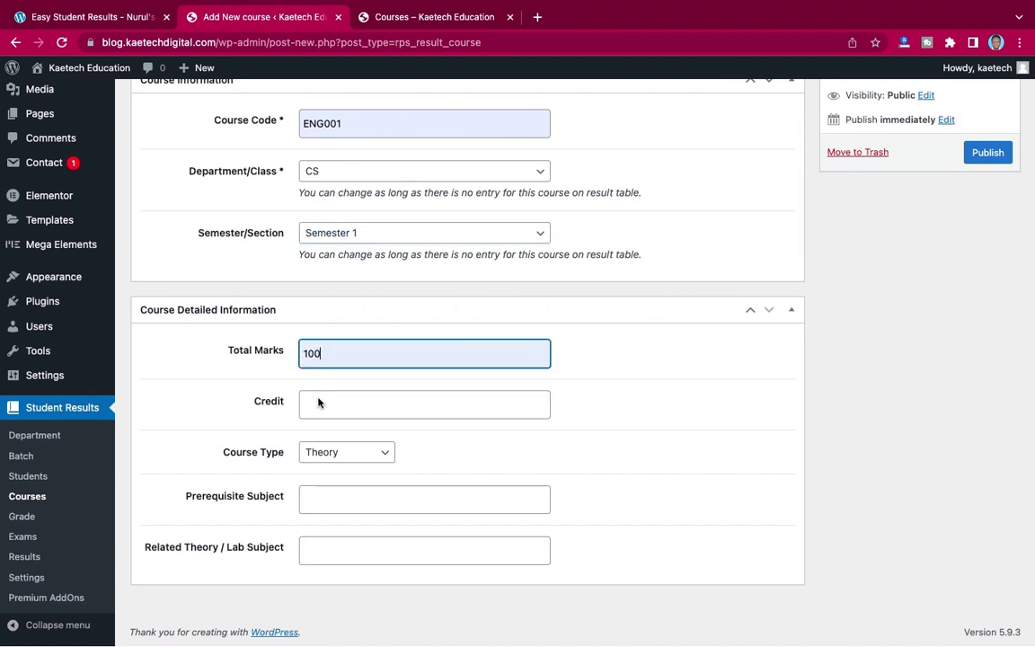
{"action": "left_click", "coordinate": [315, 404]}
{"action": "left_click", "coordinate": [313, 464]}
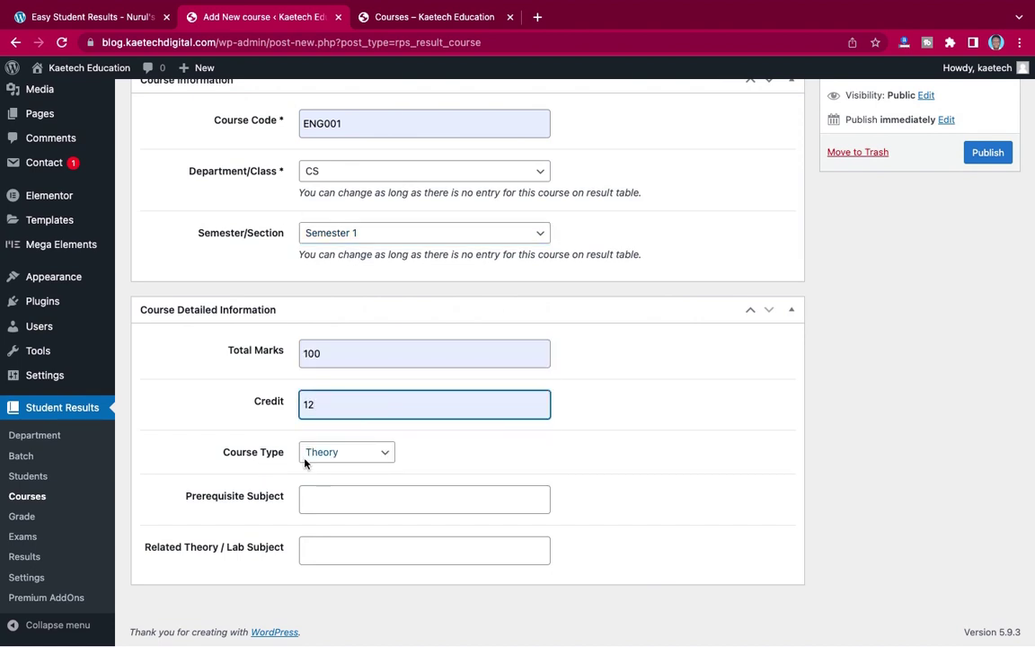
{"action": "scroll", "coordinate": [668, 381], "scroll_direction": "up", "scroll_amount": 3}
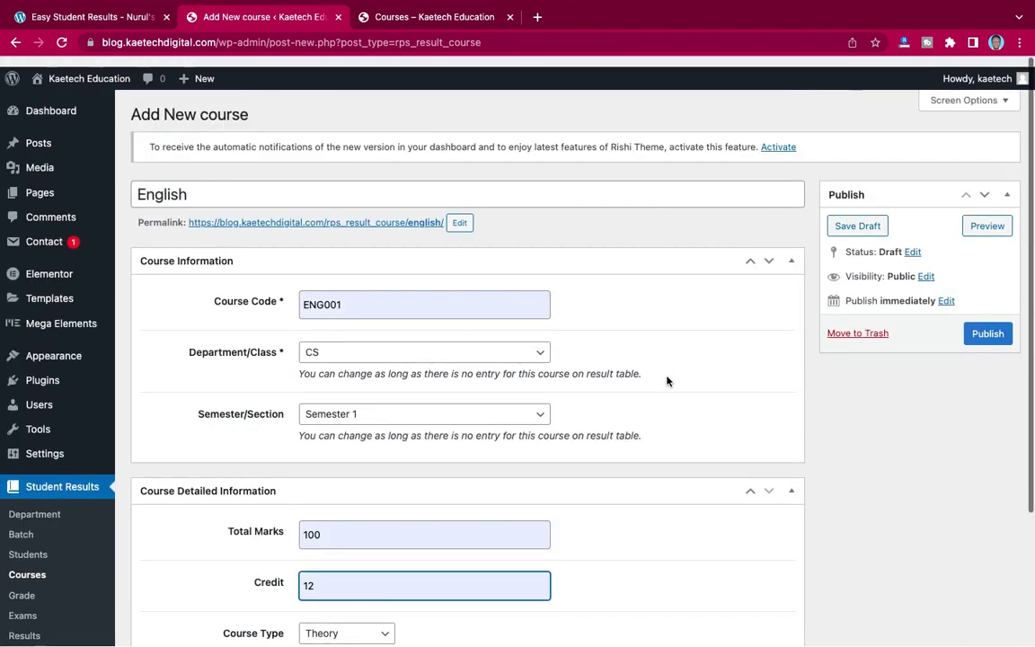
{"action": "left_click", "coordinate": [983, 325]}
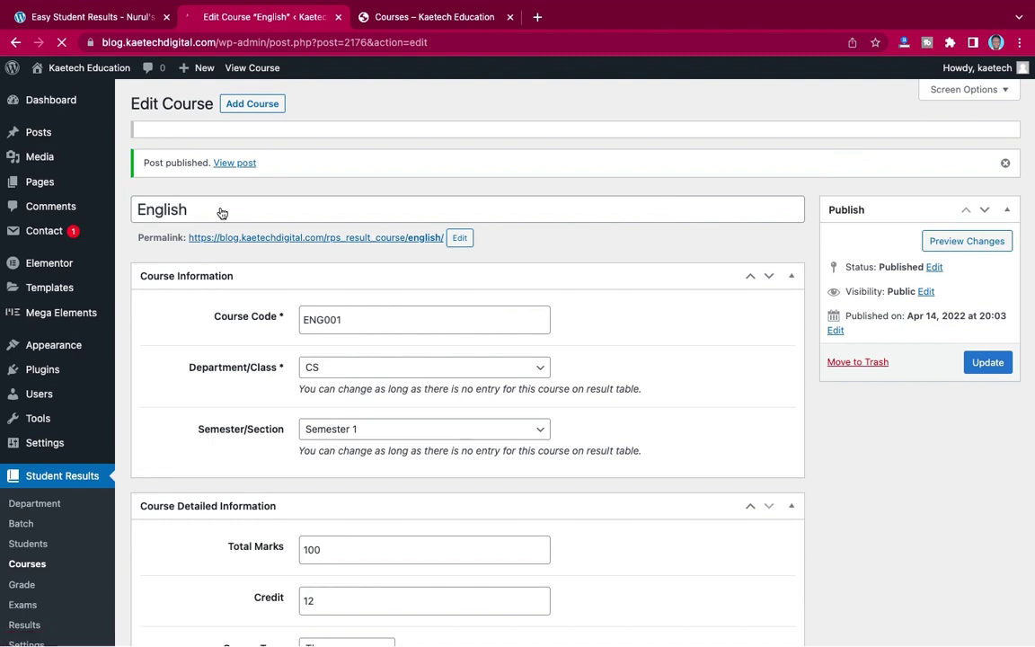
- Add a new course titled Mathematics with course code MATH002
{"action": "left_click", "coordinate": [270, 104]}
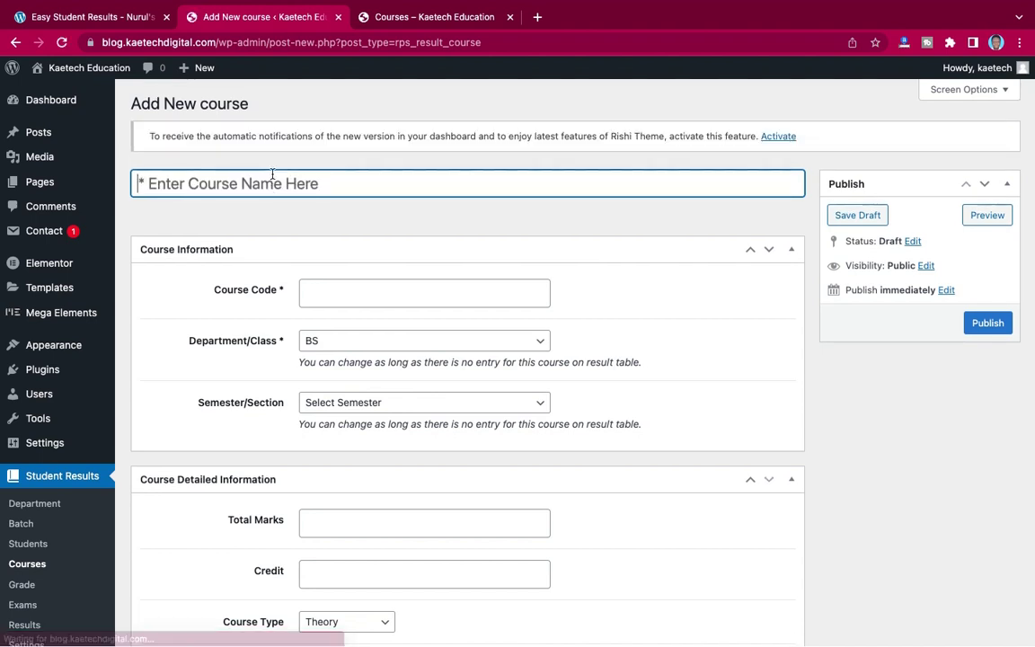
{"action": "type", "text": "Mat"}
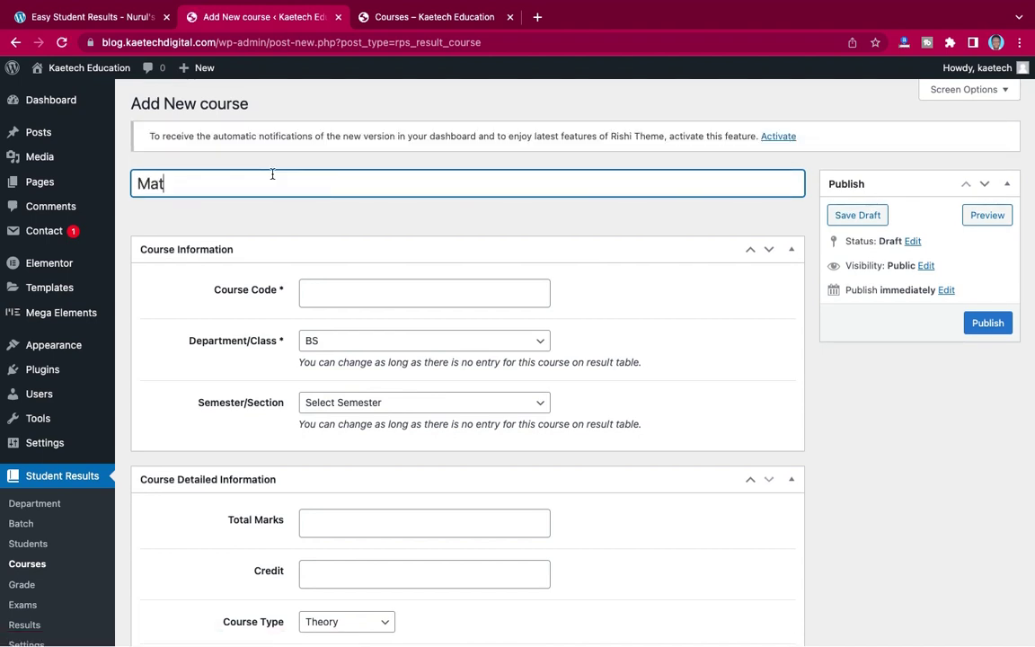
{"action": "type", "text": "hematics"}
{"action": "left_click", "coordinate": [324, 294]}
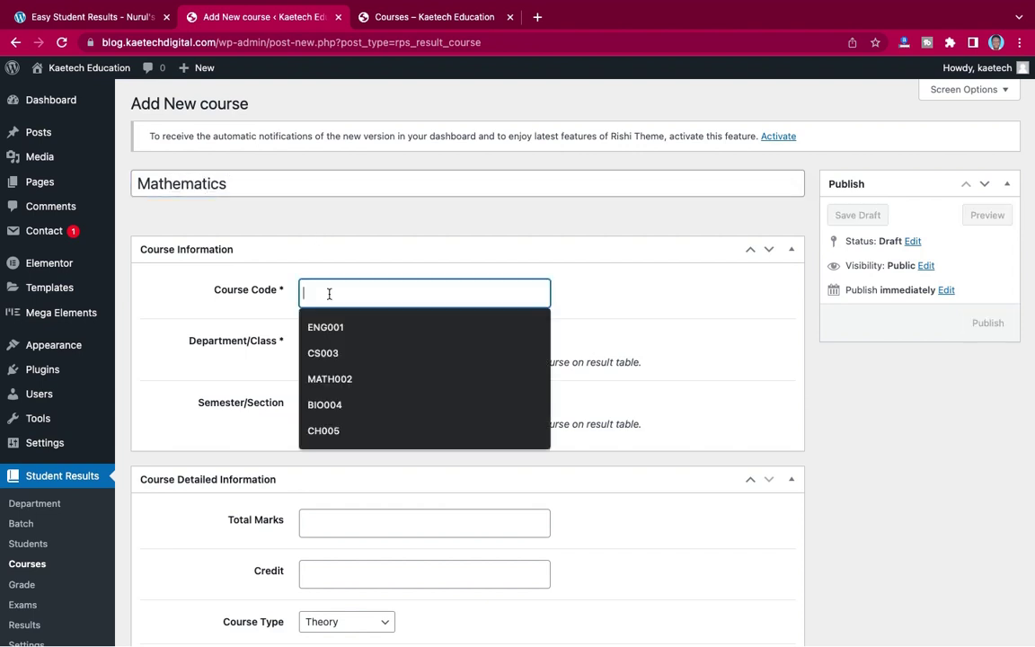
{"action": "left_click", "coordinate": [325, 378]}
- Assign Mathematics to the CS department and Semester 1
{"action": "left_click", "coordinate": [429, 348]}
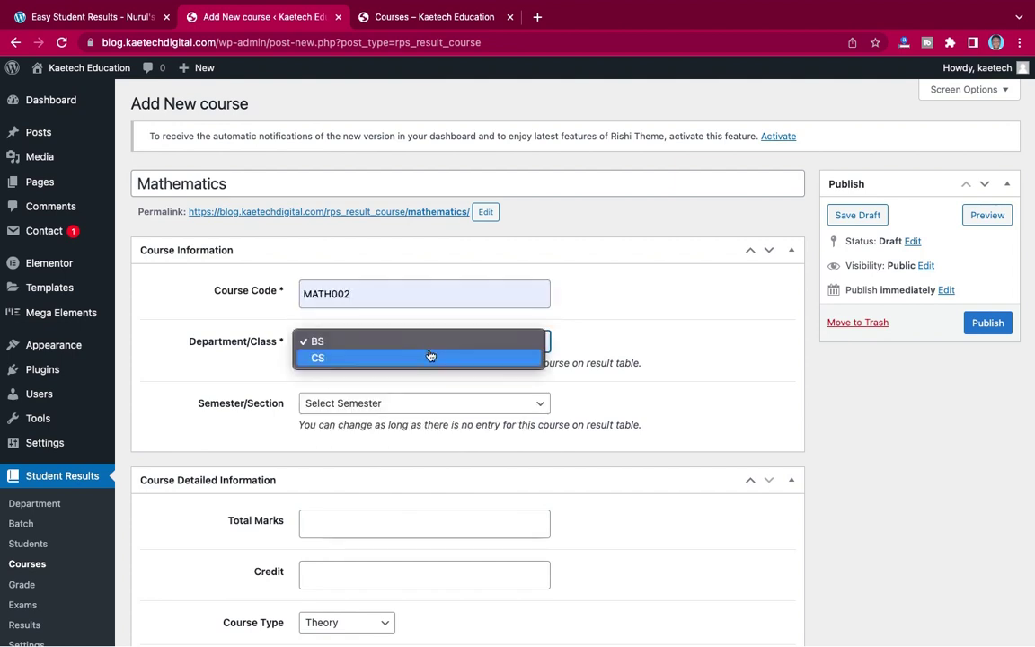
{"action": "left_click", "coordinate": [380, 359]}
{"action": "scroll", "coordinate": [381, 365], "scroll_direction": "down", "scroll_amount": 2}
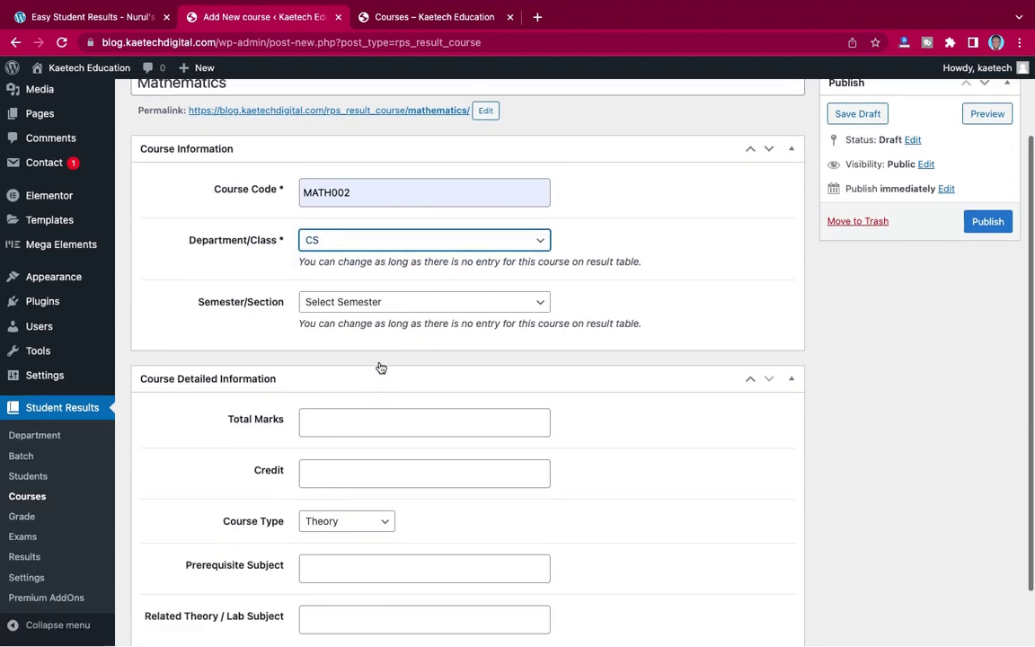
{"action": "left_click", "coordinate": [359, 306]}
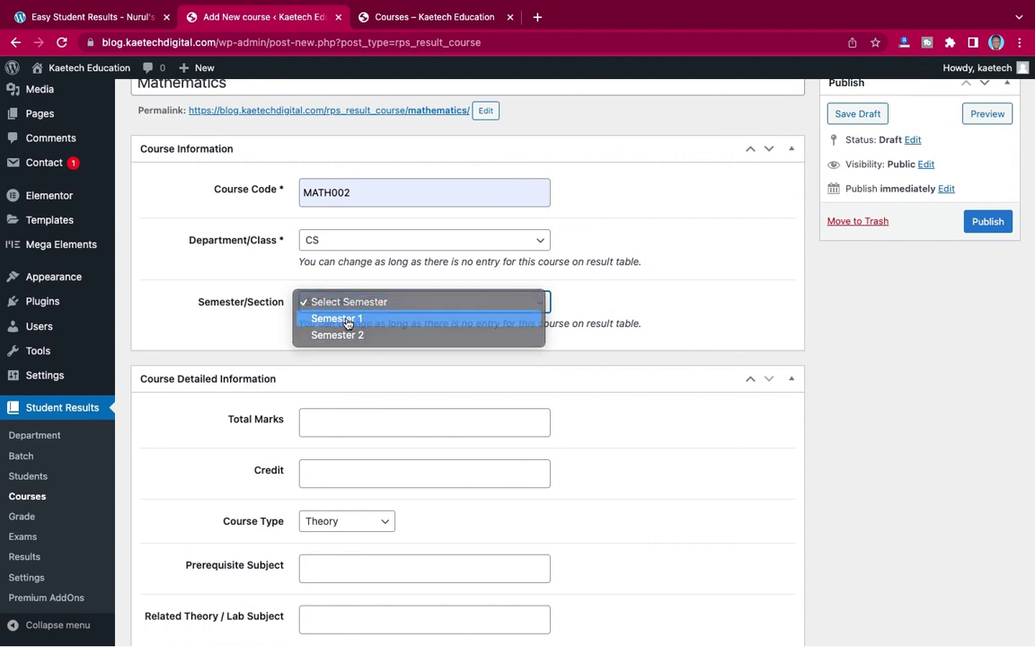
{"action": "left_click", "coordinate": [320, 318]}
- Set 100 total marks, credit 14, Theory type, and publish Mathematics
{"action": "scroll", "coordinate": [410, 347], "scroll_direction": "down", "scroll_amount": 1}
{"action": "left_click", "coordinate": [379, 351]}
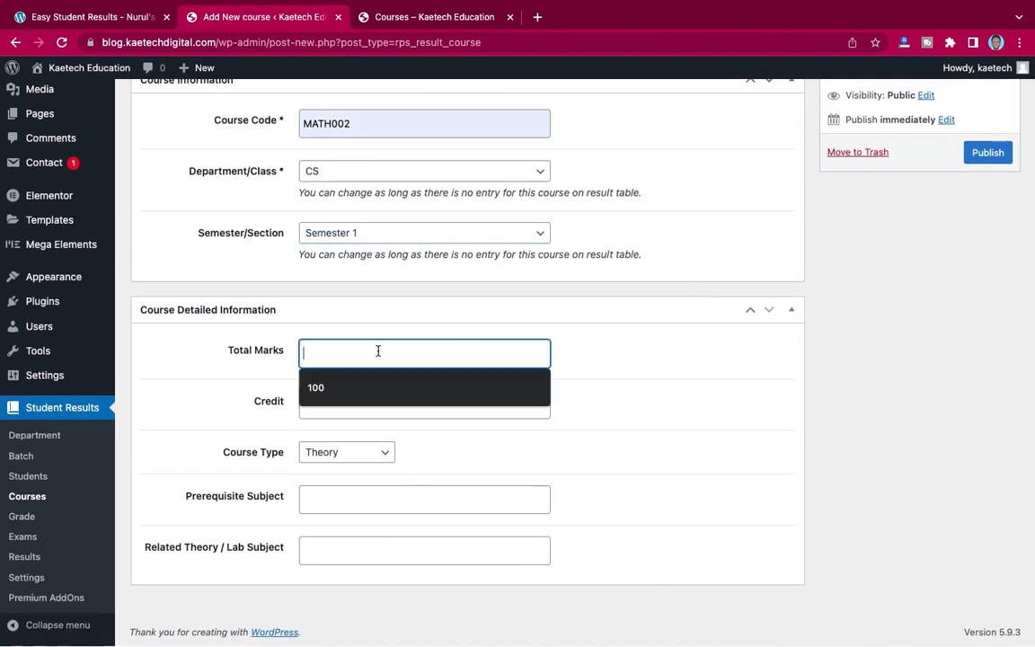
{"action": "left_click", "coordinate": [315, 386]}
{"action": "left_click", "coordinate": [331, 410]}
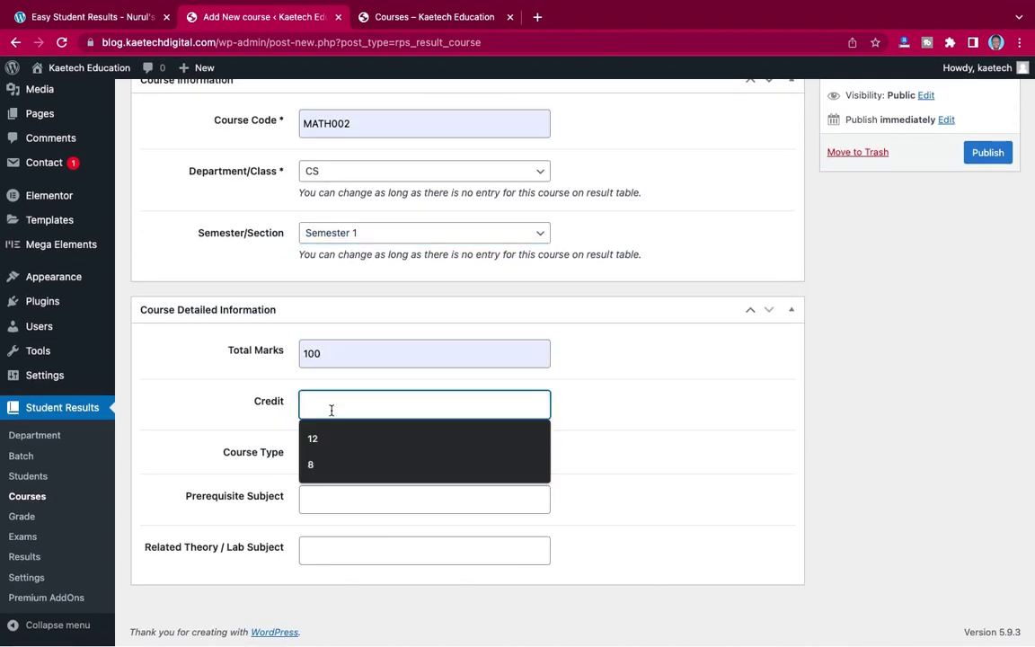
{"action": "type", "text": "14"}
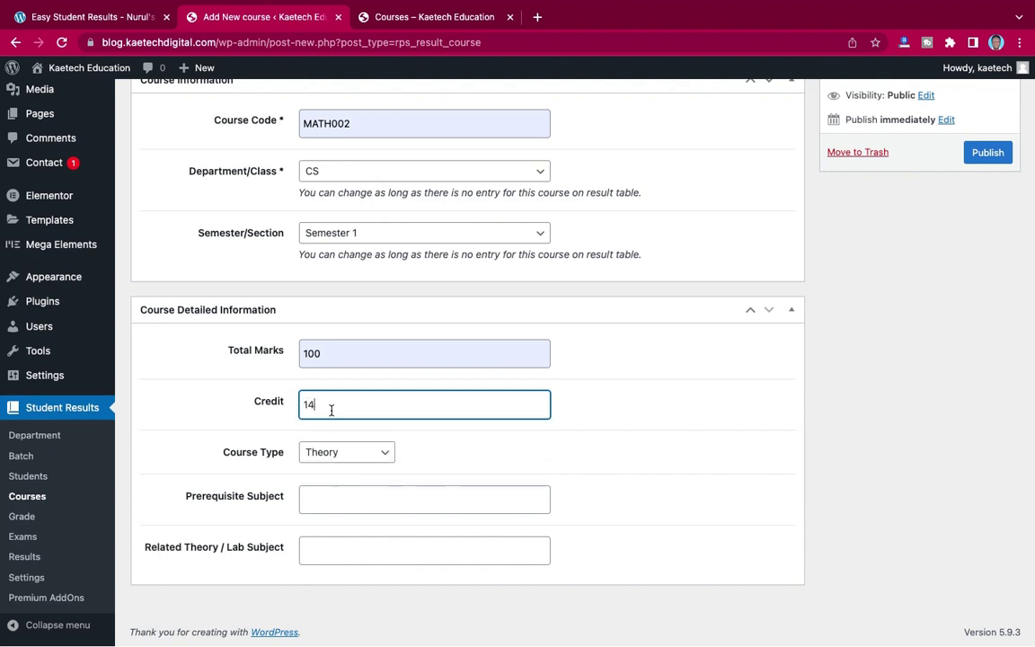
{"action": "left_click", "coordinate": [384, 456]}
{"action": "left_click", "coordinate": [373, 458]}
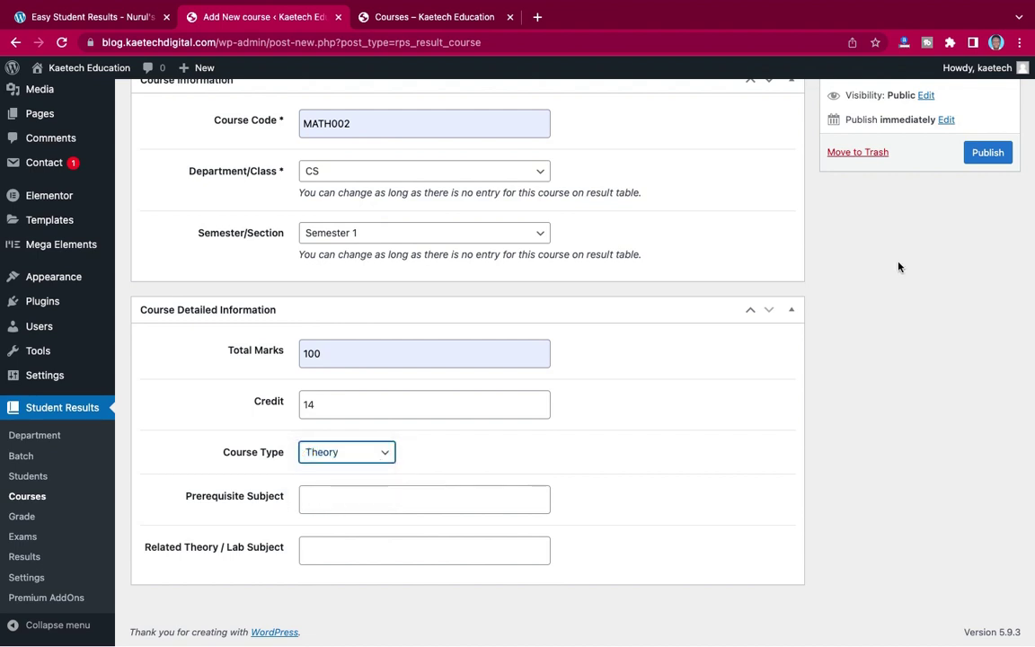
{"action": "left_click", "coordinate": [992, 155]}
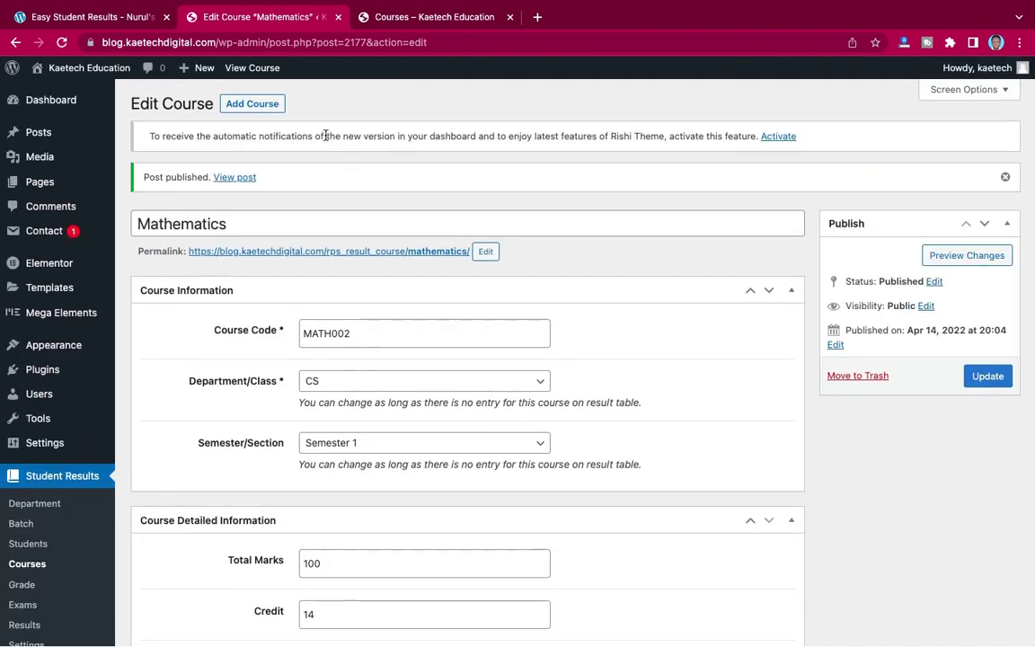
- Add a new course titled Big Data with course code BD0023
{"action": "left_click", "coordinate": [268, 104]}
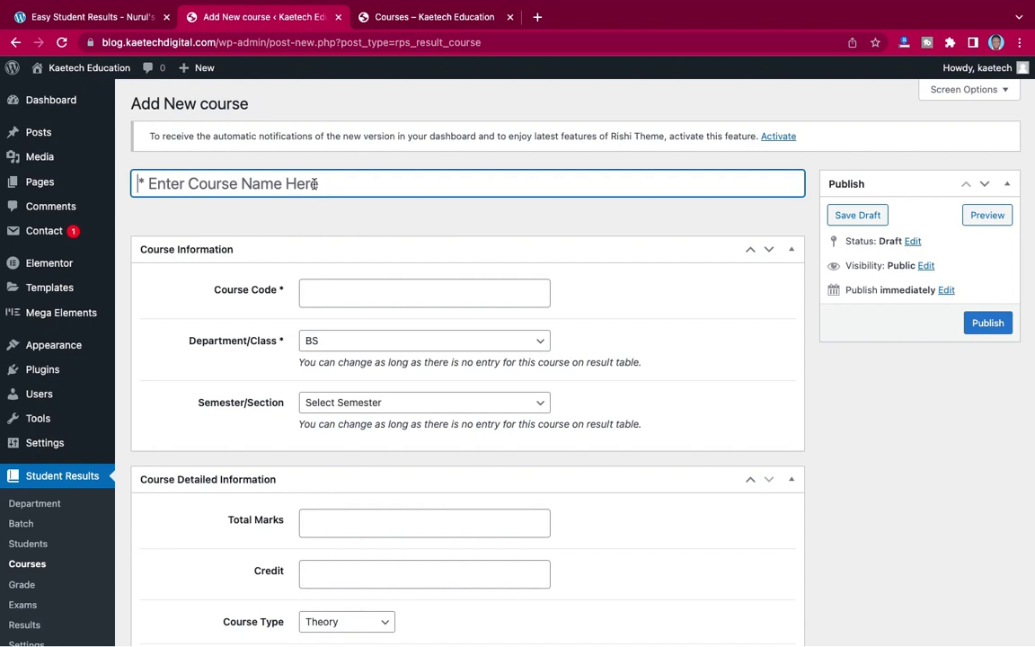
{"action": "type", "text": "Big Data"}
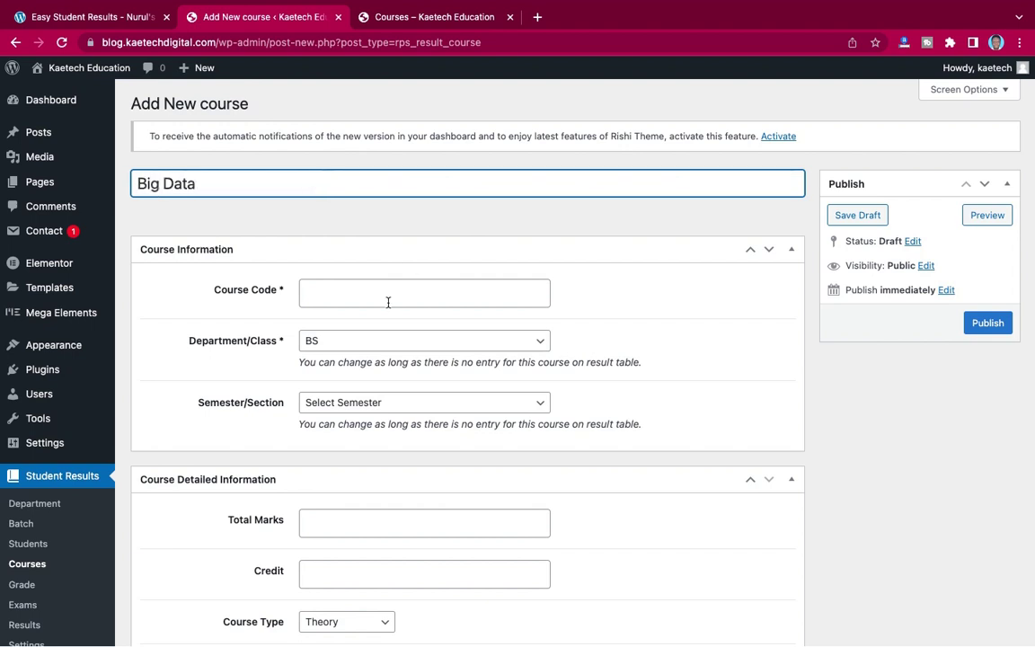
{"action": "left_click", "coordinate": [382, 297]}
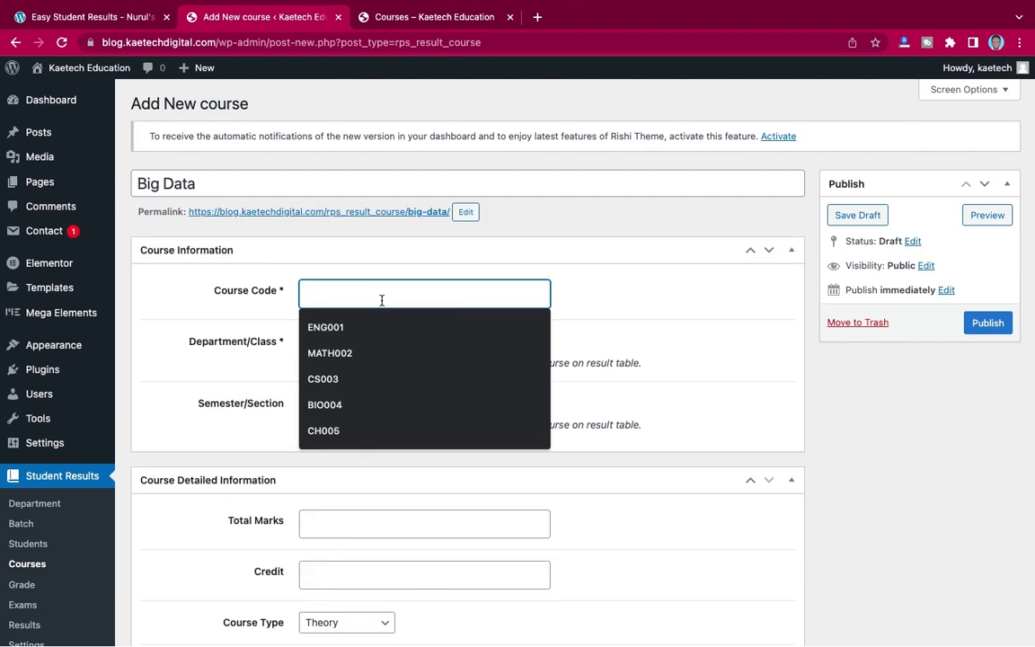
{"action": "type", "text": "BD"}
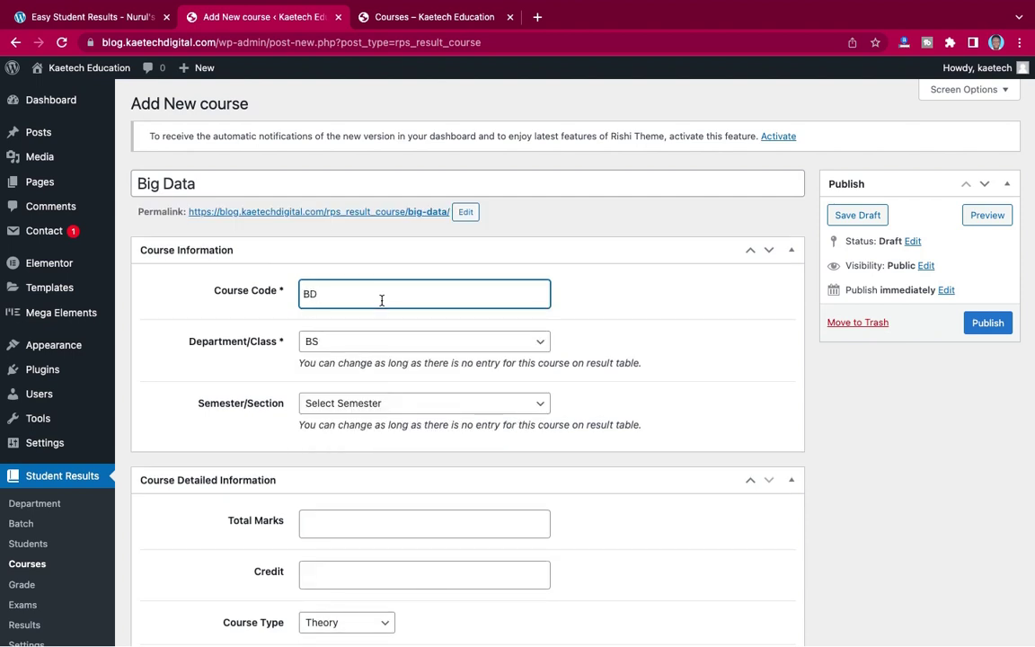
{"action": "type", "text": "0023"}
{"action": "scroll", "coordinate": [434, 360], "scroll_direction": "down", "scroll_amount": 1}
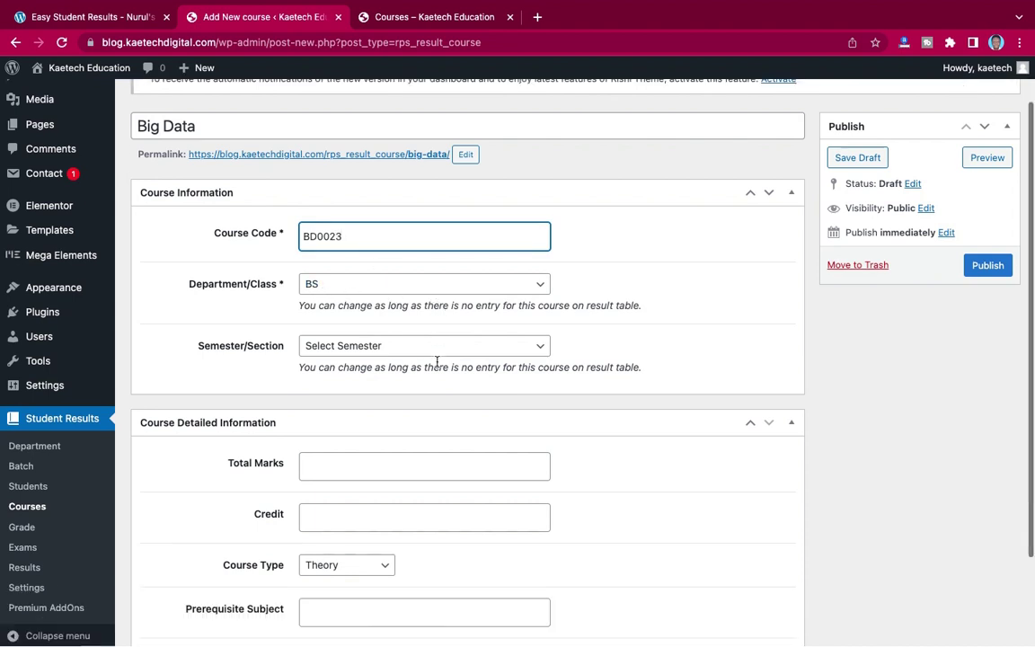
- Assign Big Data to the CS department and Semester 1
{"action": "left_click", "coordinate": [435, 286]}
{"action": "left_click", "coordinate": [419, 303]}
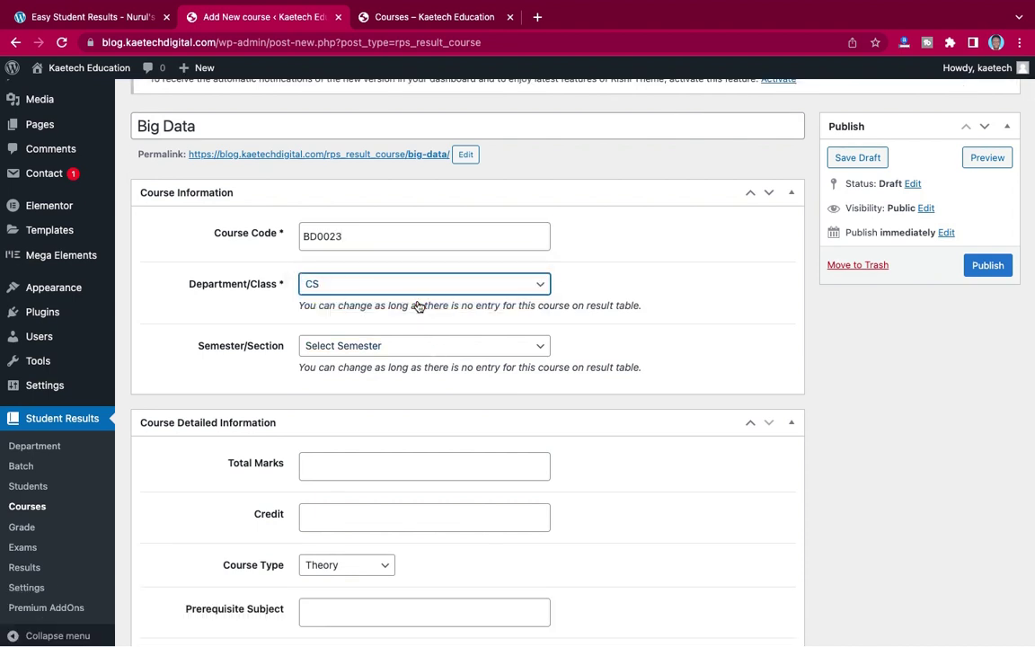
{"action": "scroll", "coordinate": [417, 289], "scroll_direction": "down", "scroll_amount": 2}
{"action": "left_click", "coordinate": [427, 251]}
{"action": "left_click", "coordinate": [416, 268]}
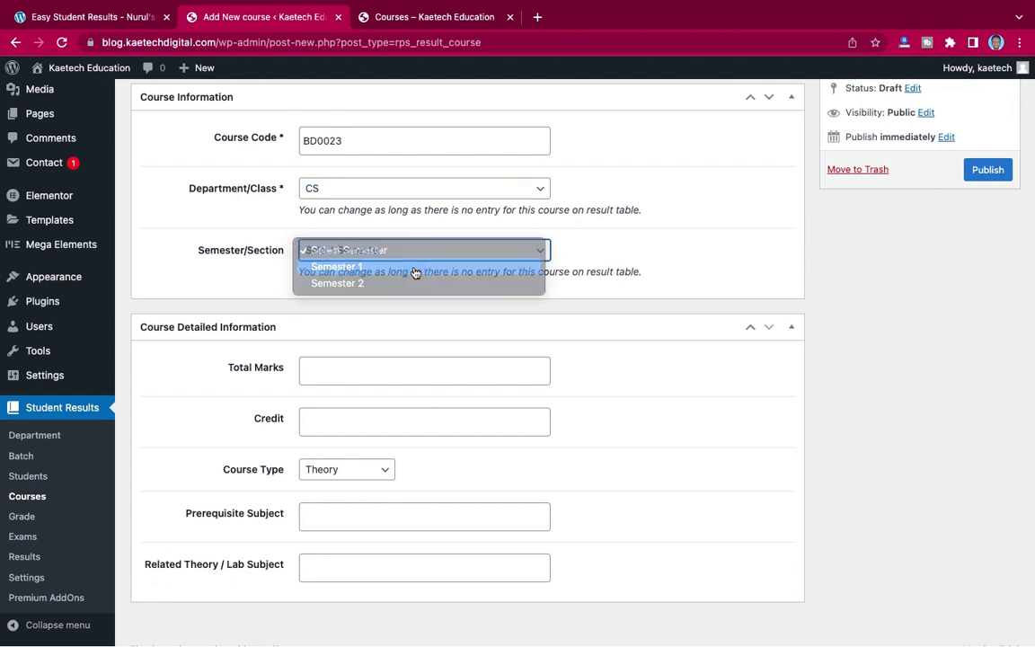
- Set Big Data to 100 total marks and credit 12, then publish it
{"action": "scroll", "coordinate": [415, 273], "scroll_direction": "down", "scroll_amount": 1}
{"action": "left_click", "coordinate": [375, 349]}
{"action": "left_click", "coordinate": [316, 386]}
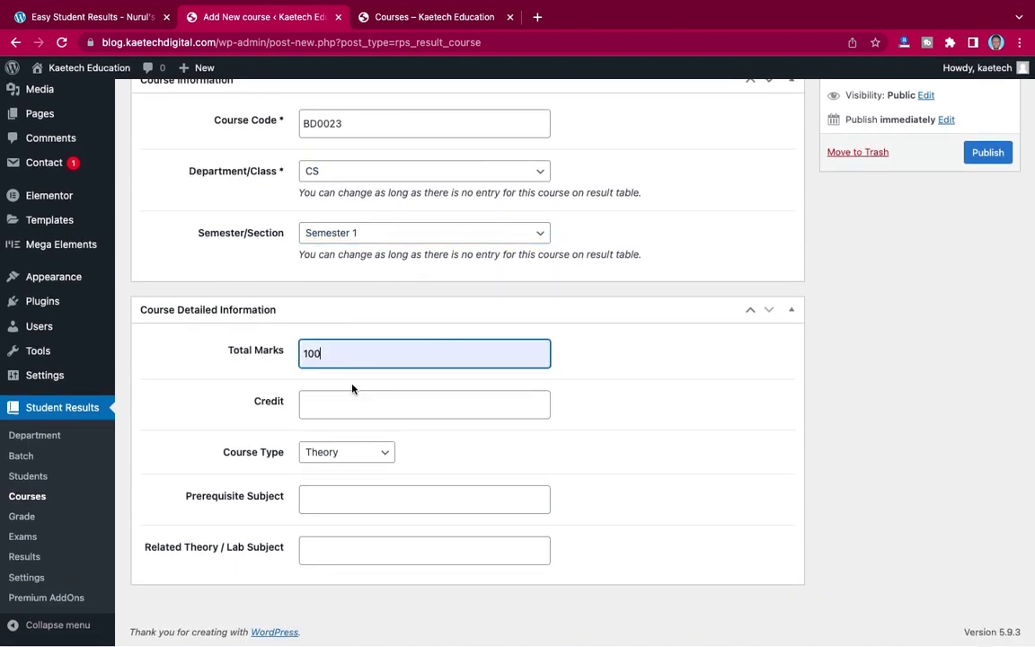
{"action": "left_click", "coordinate": [342, 404]}
{"action": "left_click", "coordinate": [324, 439]}
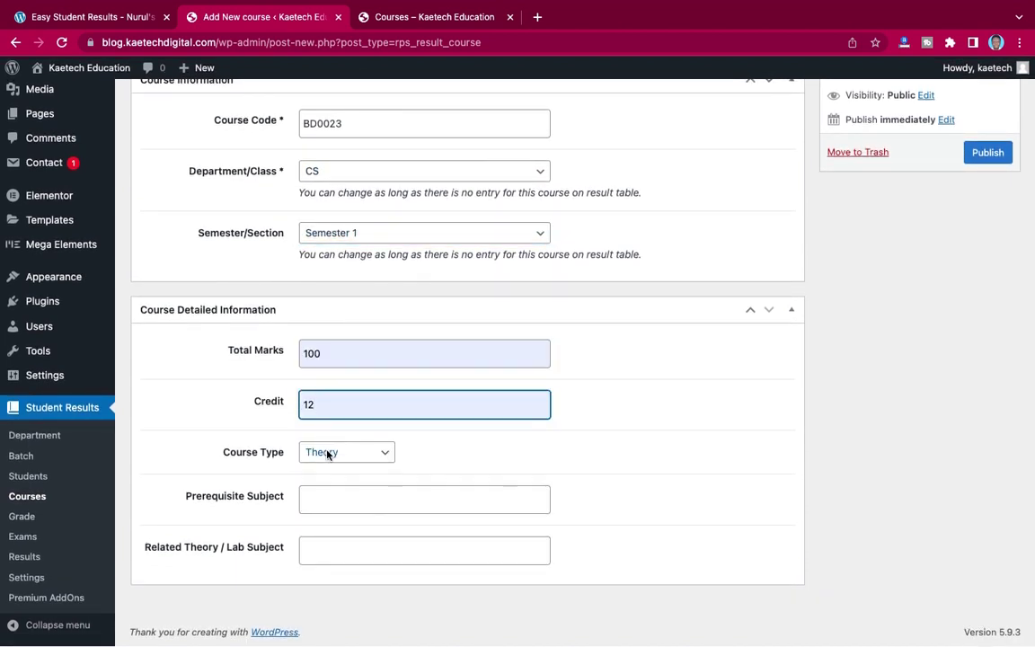
{"action": "left_click", "coordinate": [984, 155]}
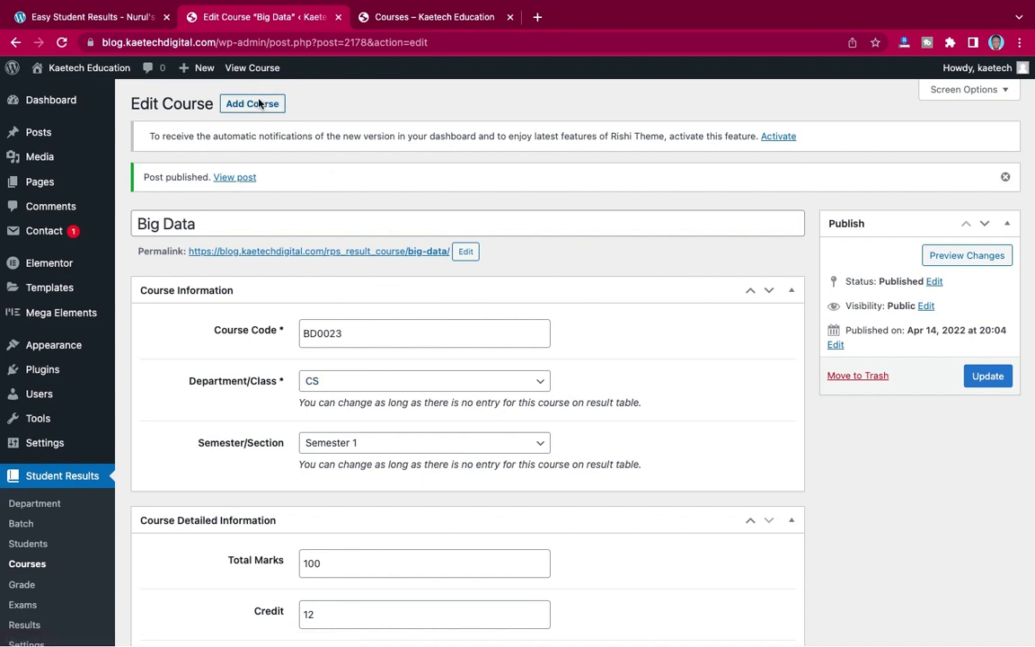
- Add a new course titled Accounting with course code ACC0222
{"action": "left_click", "coordinate": [265, 103]}
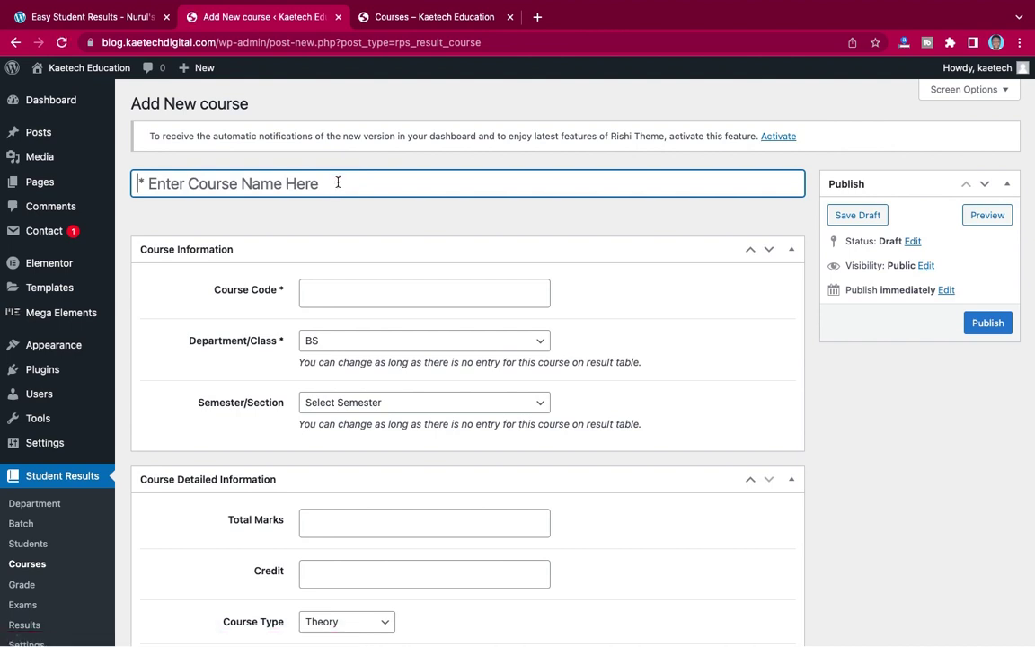
{"action": "type", "text": "Ac"}
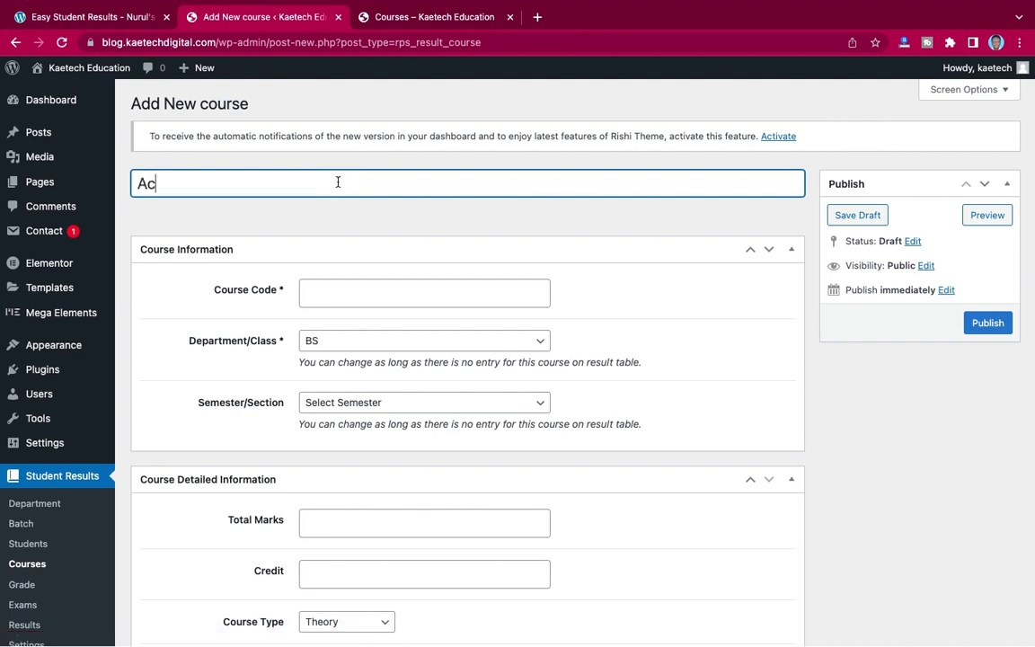
{"action": "type", "text": "counting"}
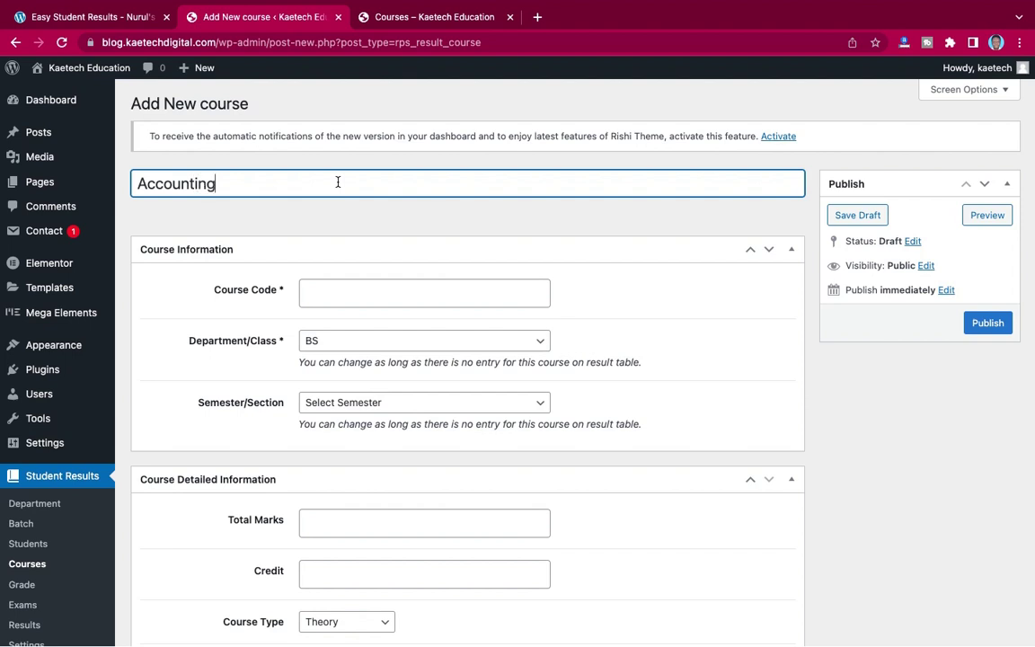
{"action": "left_click", "coordinate": [380, 295]}
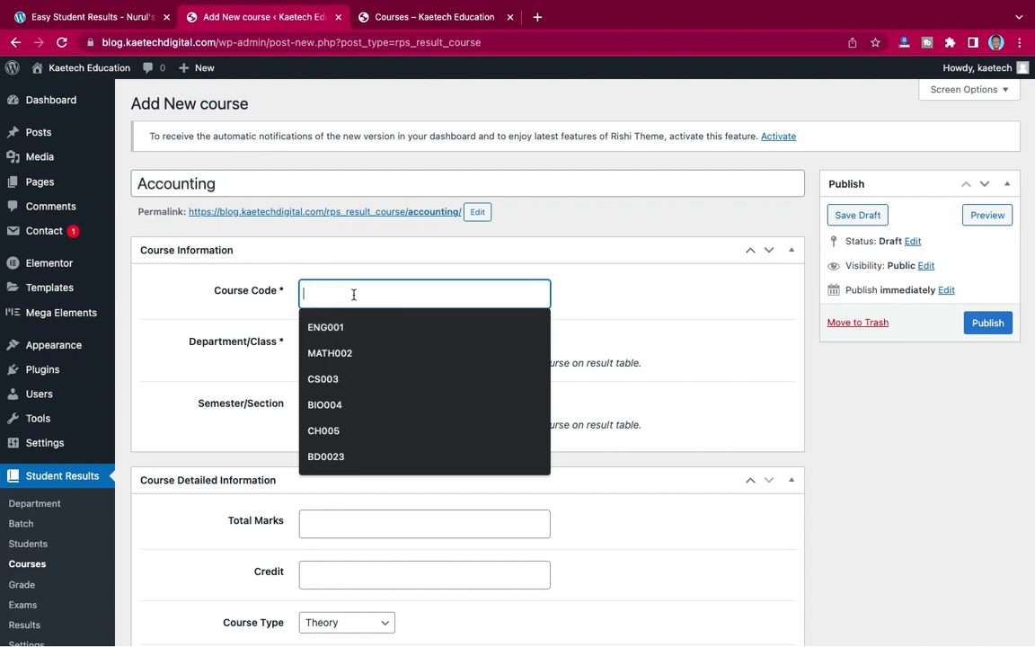
{"action": "type", "text": "ACC0222"}
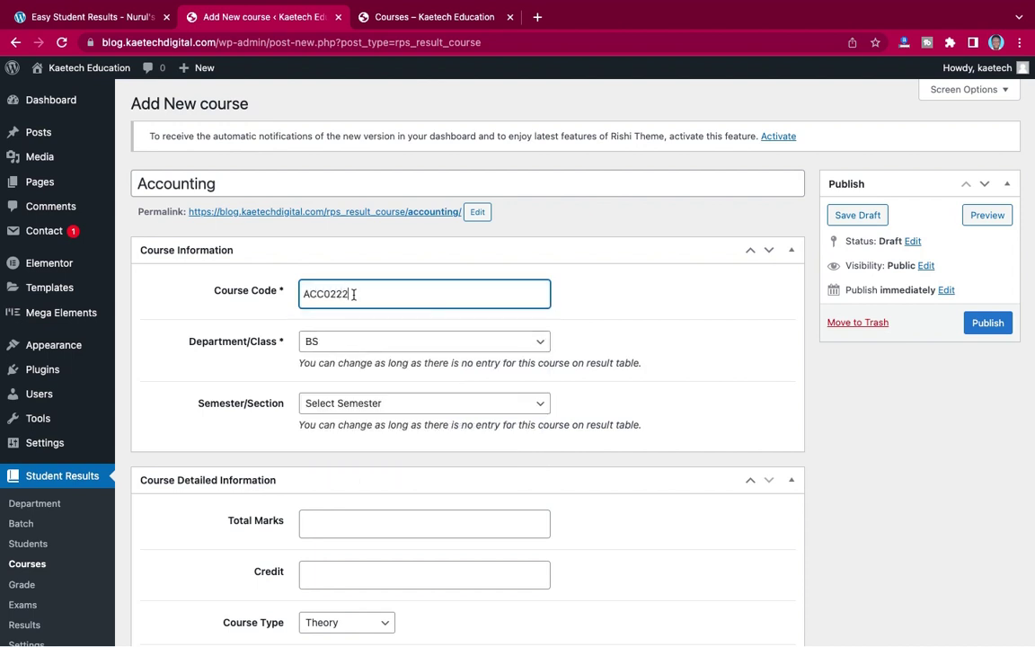
- Keep Accounting in the BS department and put it in Semester 1
{"action": "left_click", "coordinate": [337, 342]}
{"action": "left_click", "coordinate": [337, 348]}
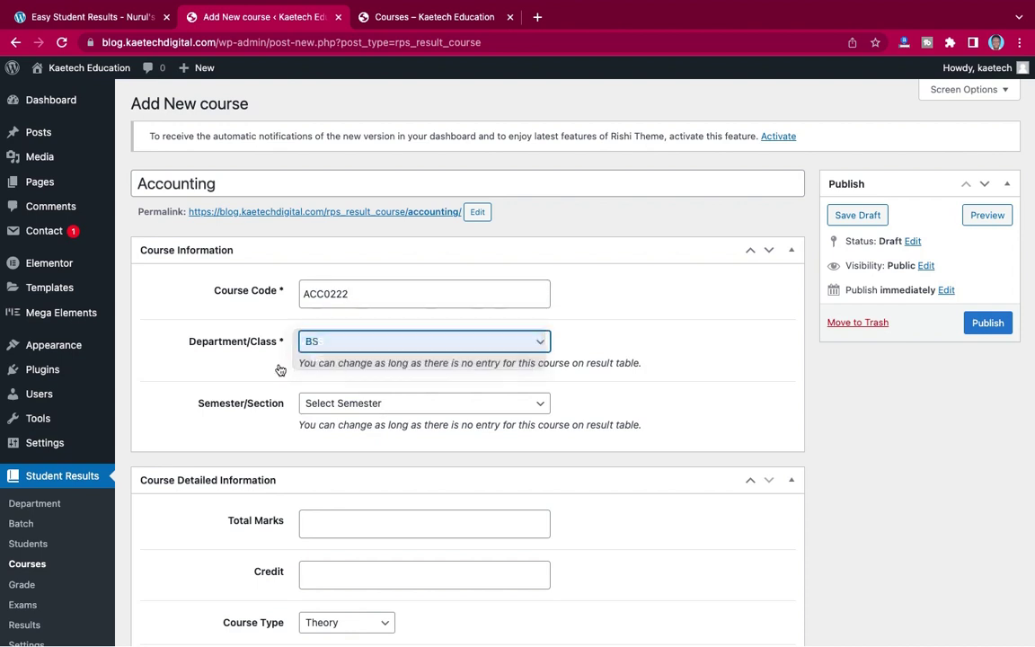
{"action": "scroll", "coordinate": [279, 370], "scroll_direction": "down", "scroll_amount": 2}
{"action": "left_click", "coordinate": [350, 302]}
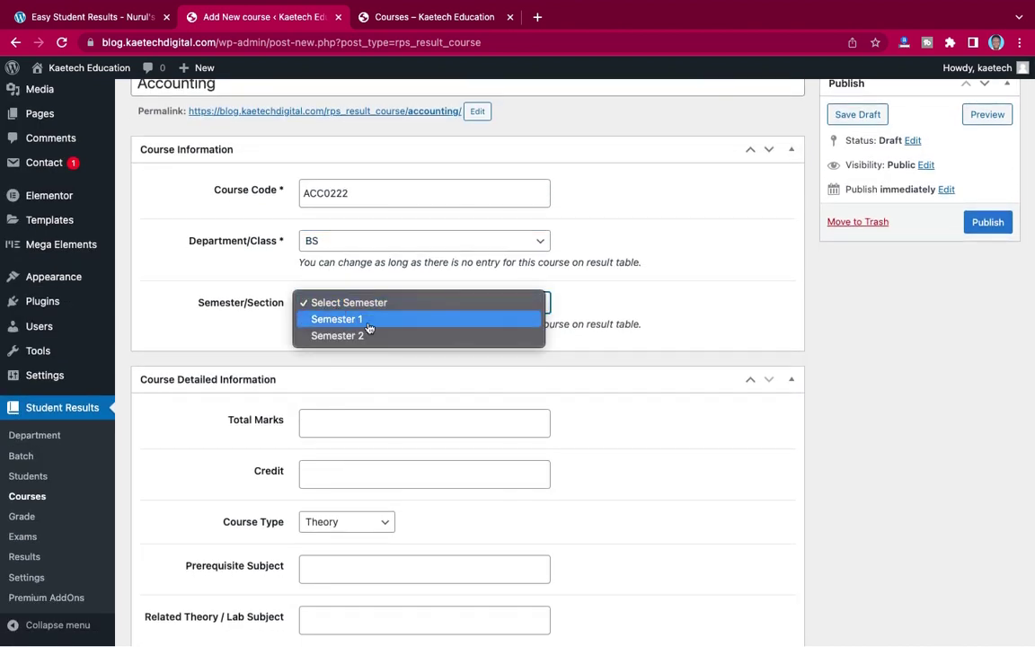
{"action": "left_click", "coordinate": [368, 320]}
- Enter 100 total marks and the credit value, then publish Accounting
{"action": "scroll", "coordinate": [358, 396], "scroll_direction": "down", "scroll_amount": 1}
{"action": "left_click", "coordinate": [361, 353]}
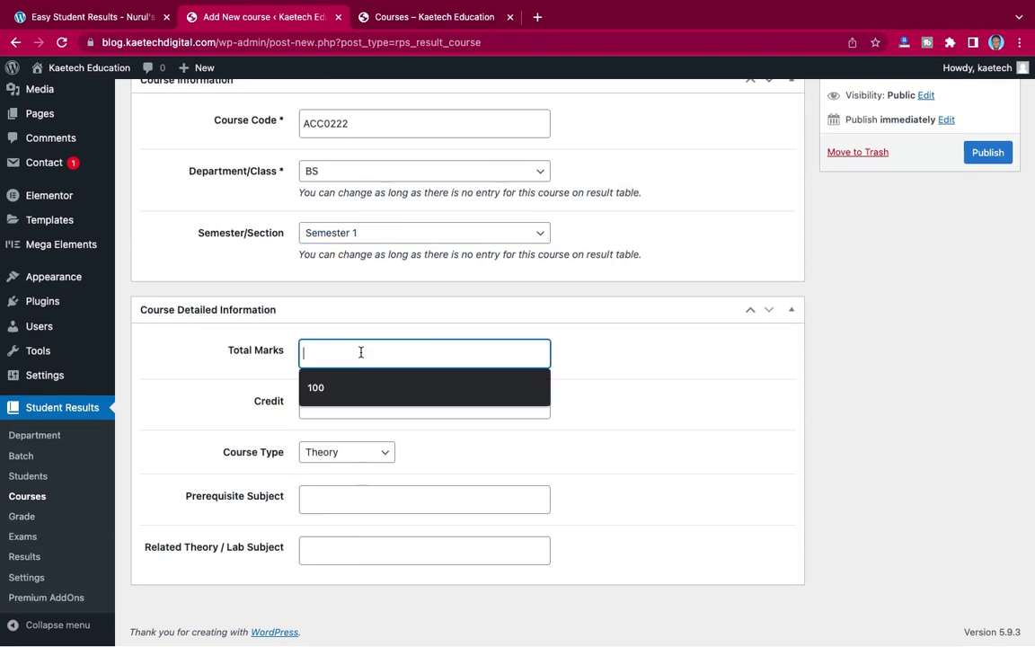
{"action": "left_click", "coordinate": [319, 387]}
{"action": "left_click", "coordinate": [335, 413]}
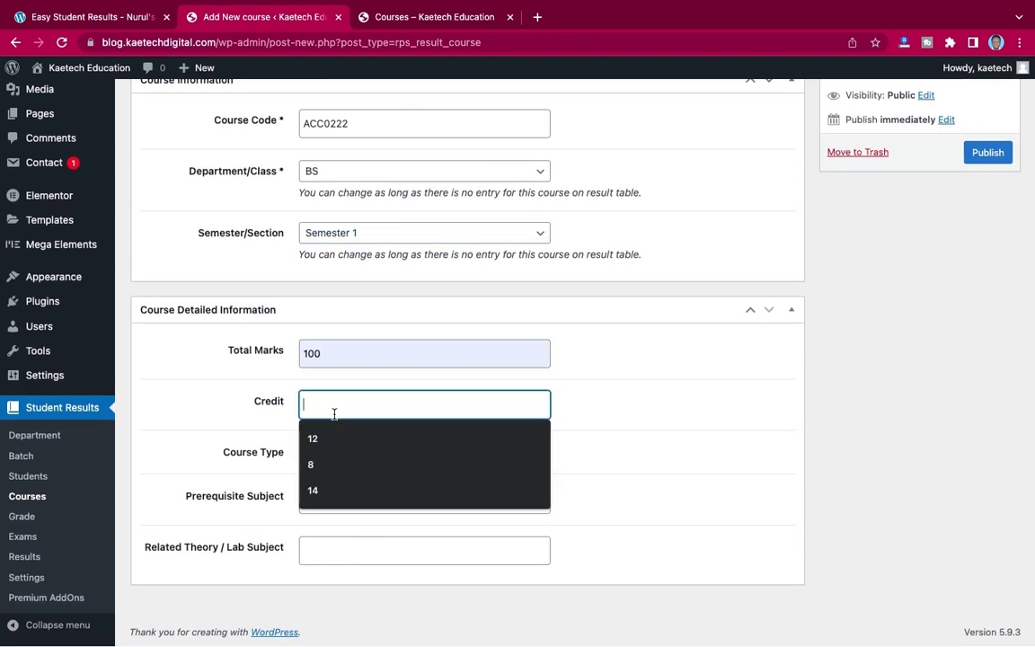
{"action": "type", "text": "24"}
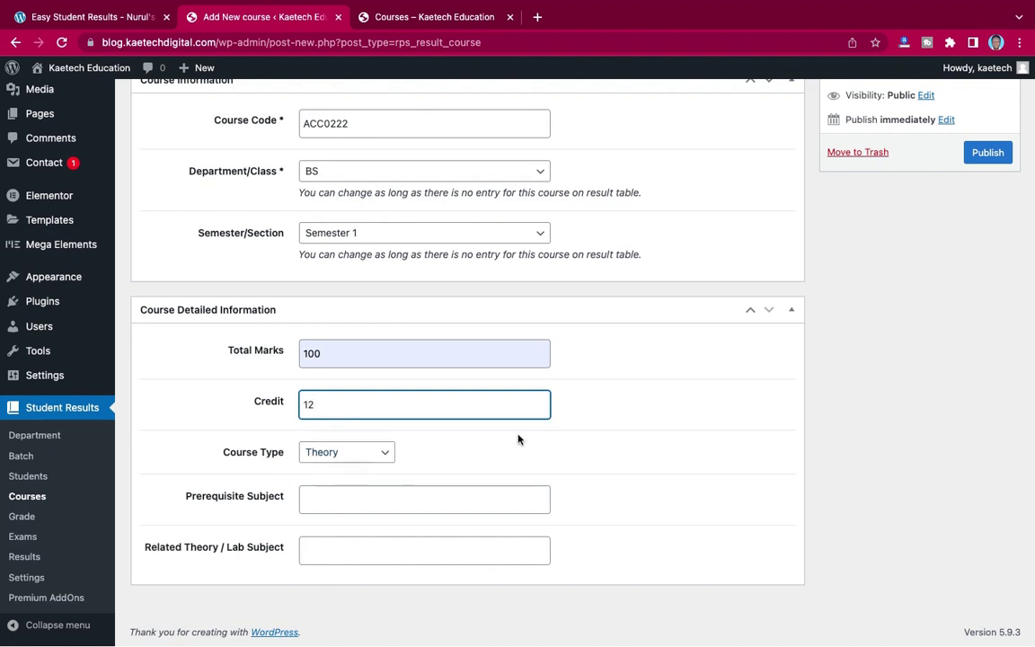
{"action": "scroll", "coordinate": [823, 319], "scroll_direction": "up", "scroll_amount": 3}
{"action": "left_click", "coordinate": [987, 322]}
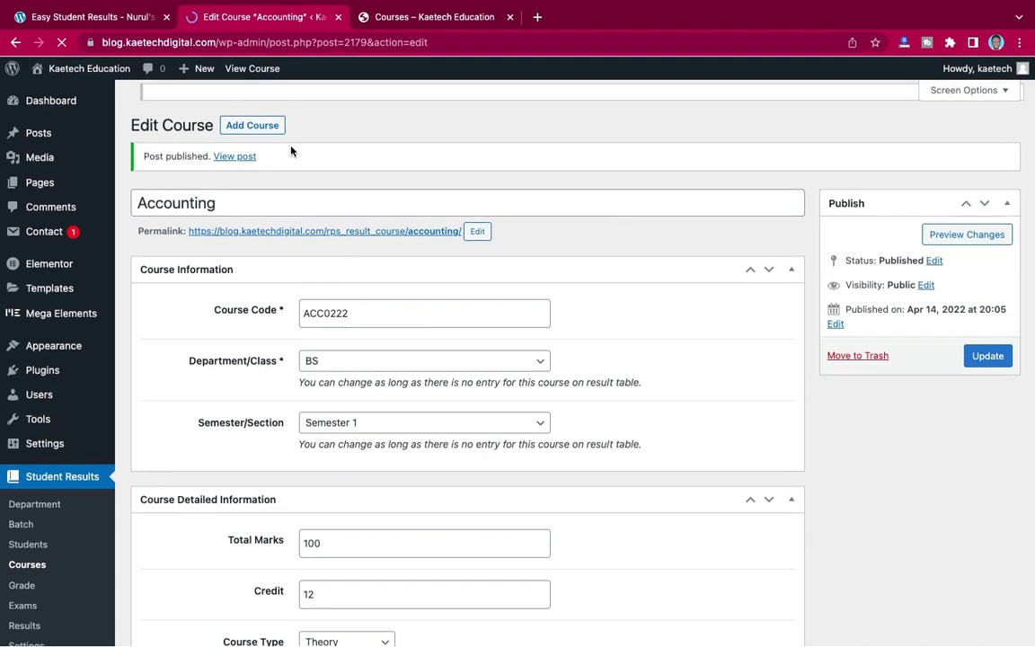
{"action": "left_click", "coordinate": [260, 105]}
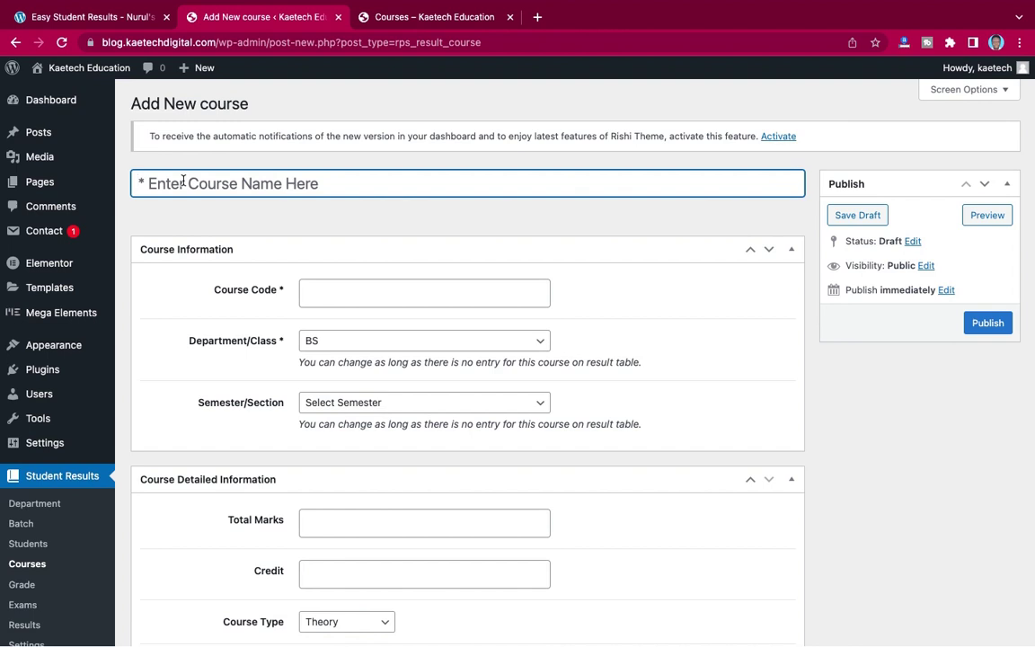
- Title the new course Mathematics, with code MATH002 and Semester 1
{"action": "type", "text": "Mat"}
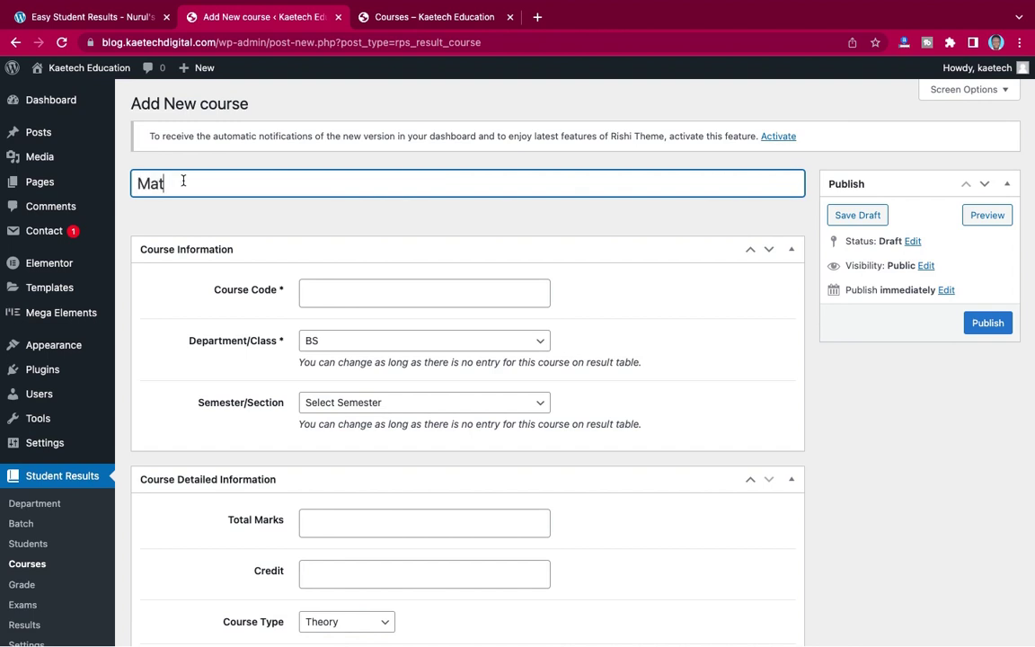
{"action": "type", "text": "hematics"}
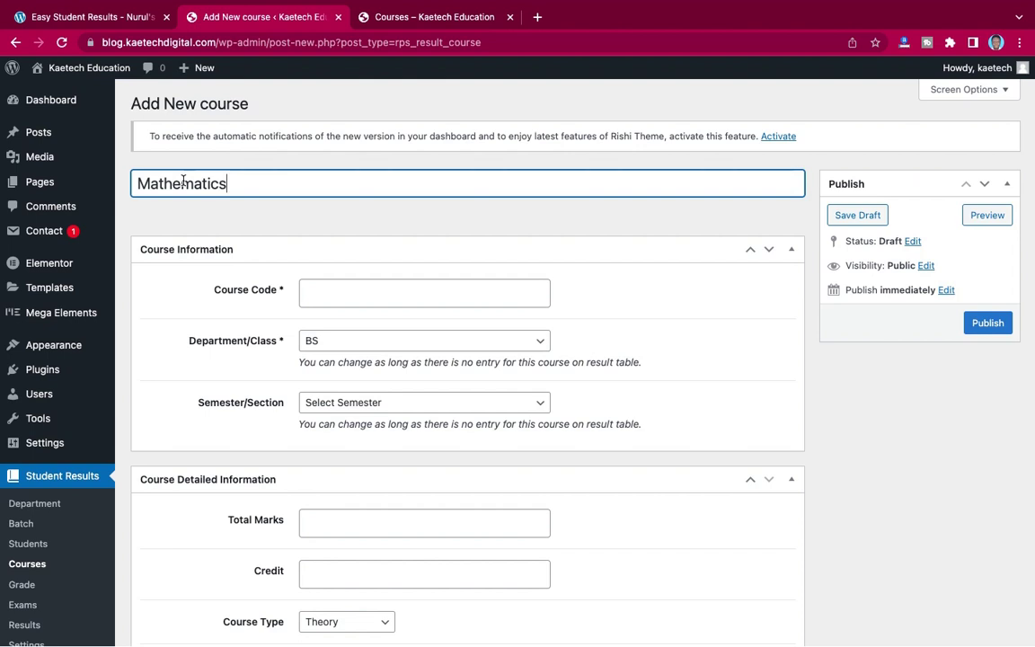
{"action": "scroll", "coordinate": [312, 205], "scroll_direction": "down", "scroll_amount": 3}
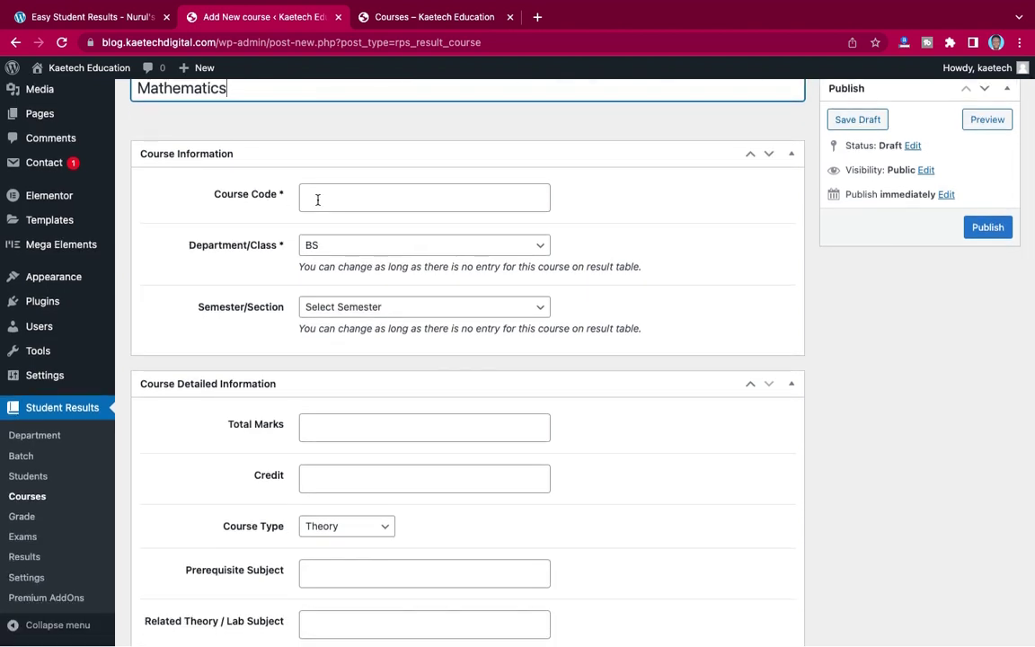
{"action": "left_click", "coordinate": [317, 199]}
{"action": "left_click", "coordinate": [319, 258]}
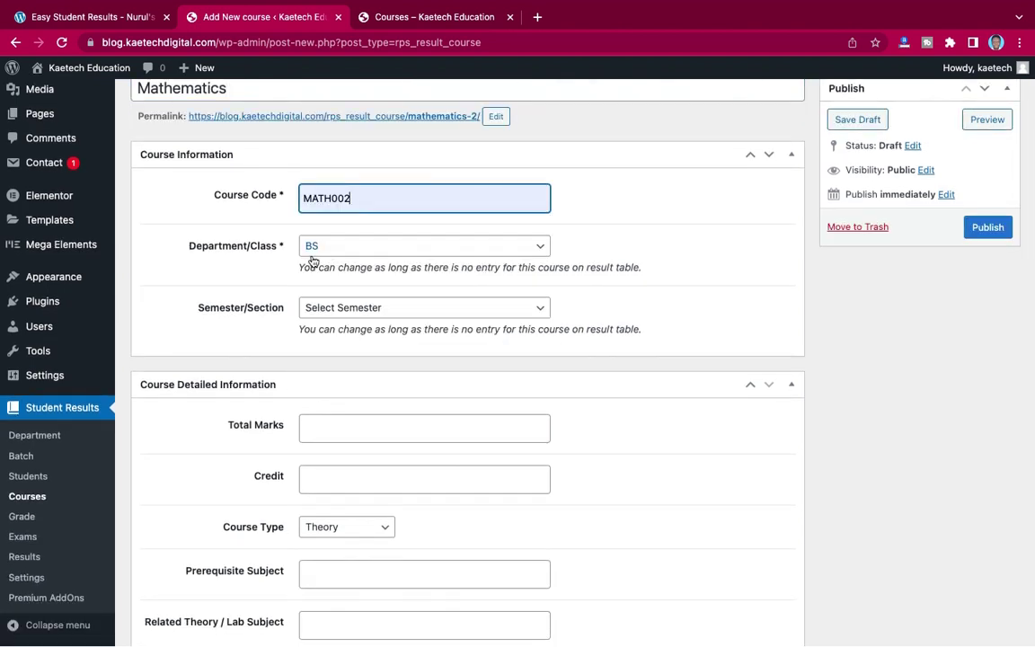
{"action": "scroll", "coordinate": [266, 262], "scroll_direction": "down", "scroll_amount": 2}
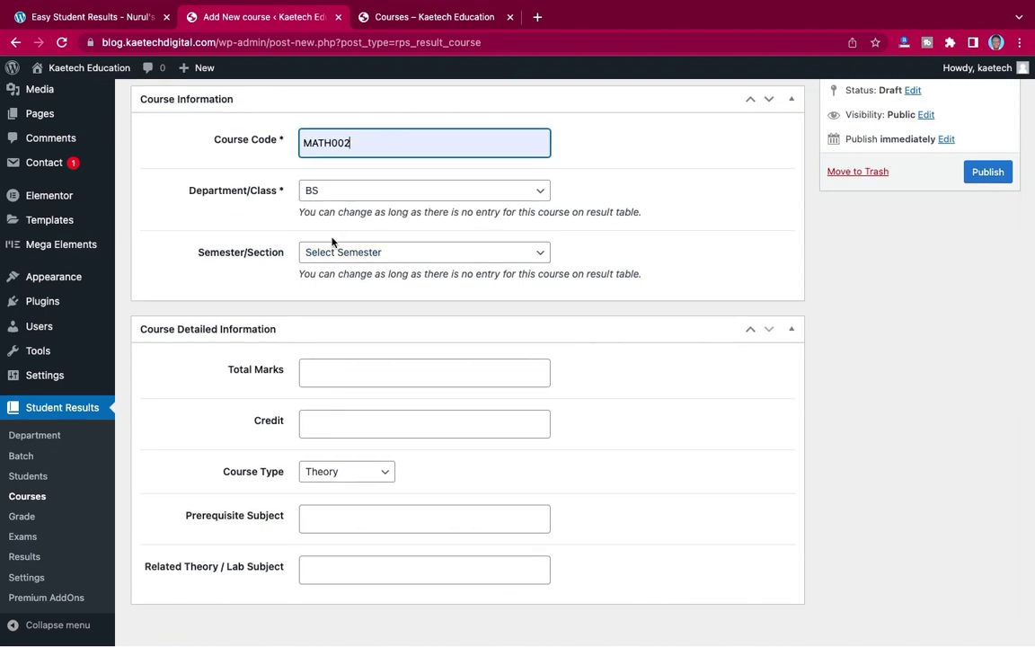
{"action": "left_click", "coordinate": [340, 253]}
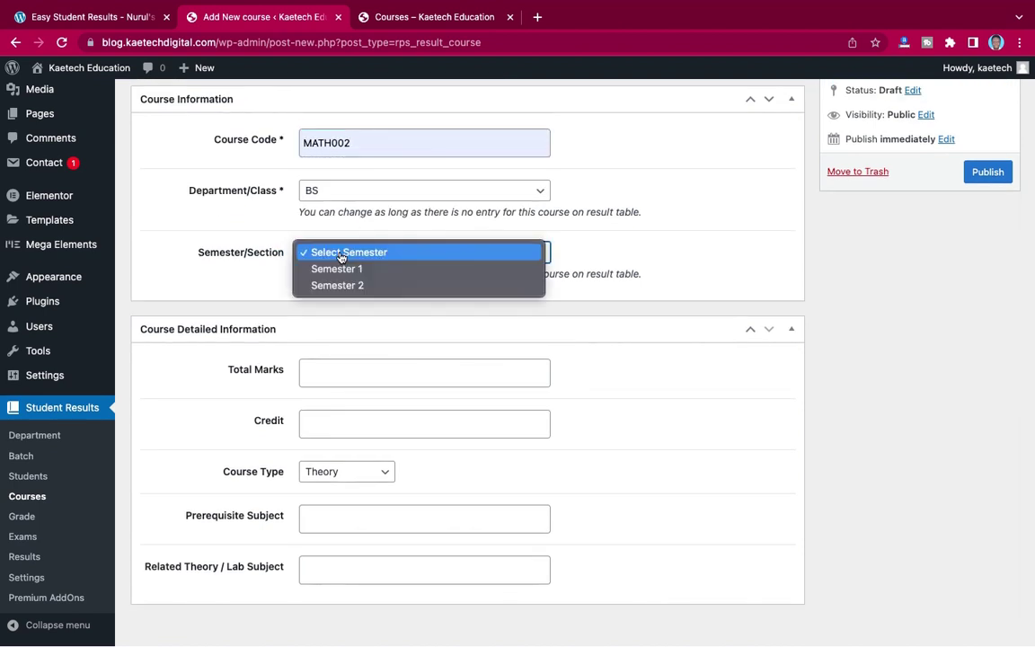
{"action": "left_click", "coordinate": [340, 269]}
- Set Mathematics to 100 total marks and credit 8, then publish it
{"action": "scroll", "coordinate": [450, 310], "scroll_direction": "down", "scroll_amount": 1}
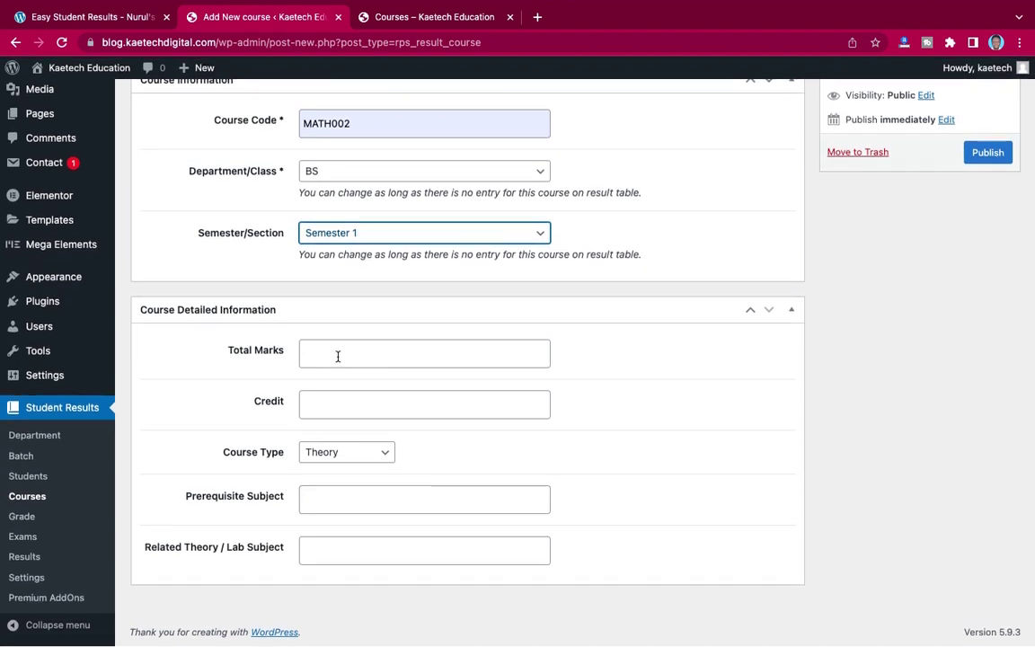
{"action": "left_click", "coordinate": [338, 357]}
{"action": "type", "text": "100"}
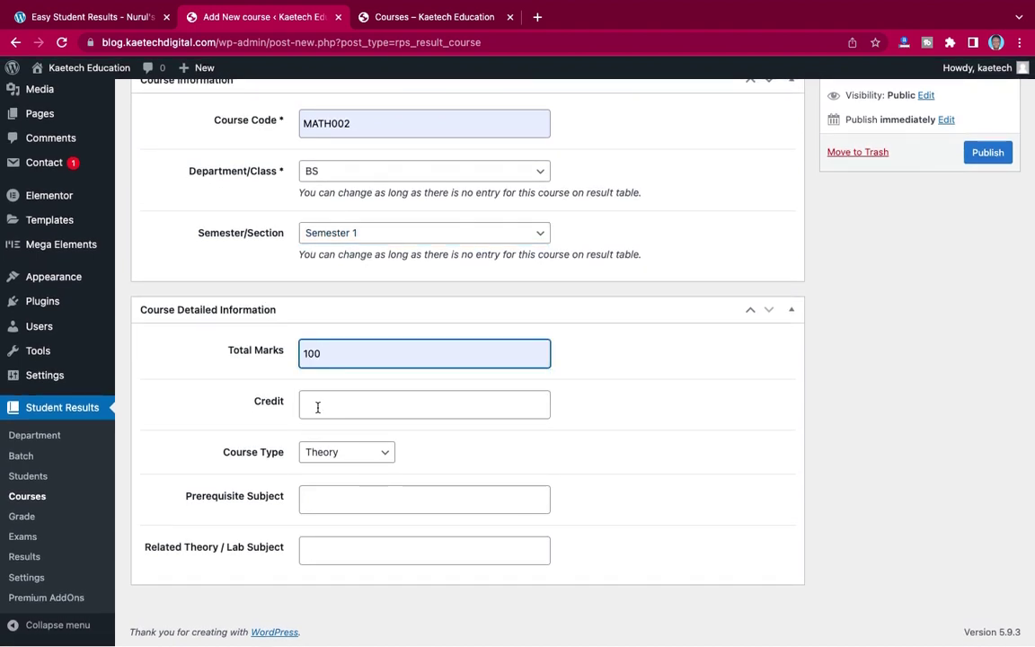
{"action": "left_click", "coordinate": [318, 407]}
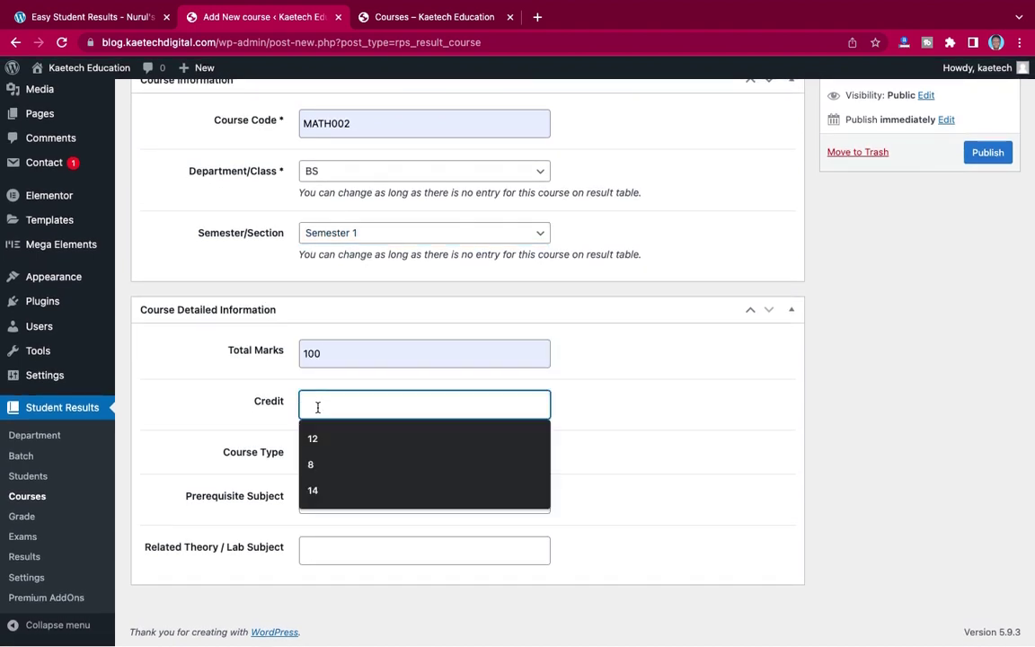
{"action": "left_click", "coordinate": [313, 464]}
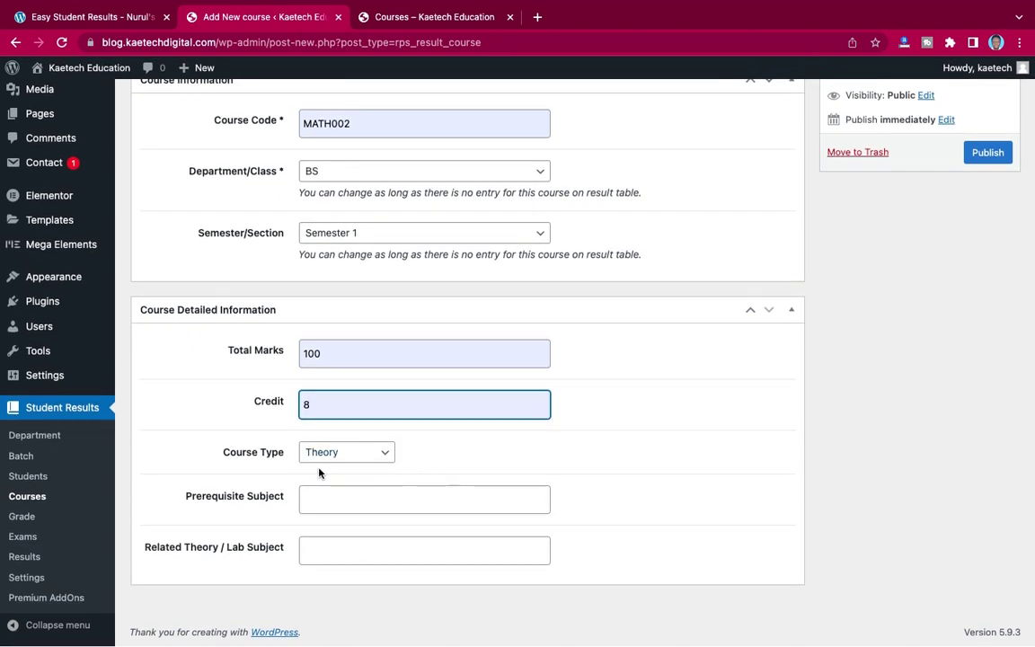
{"action": "left_click", "coordinate": [992, 153]}
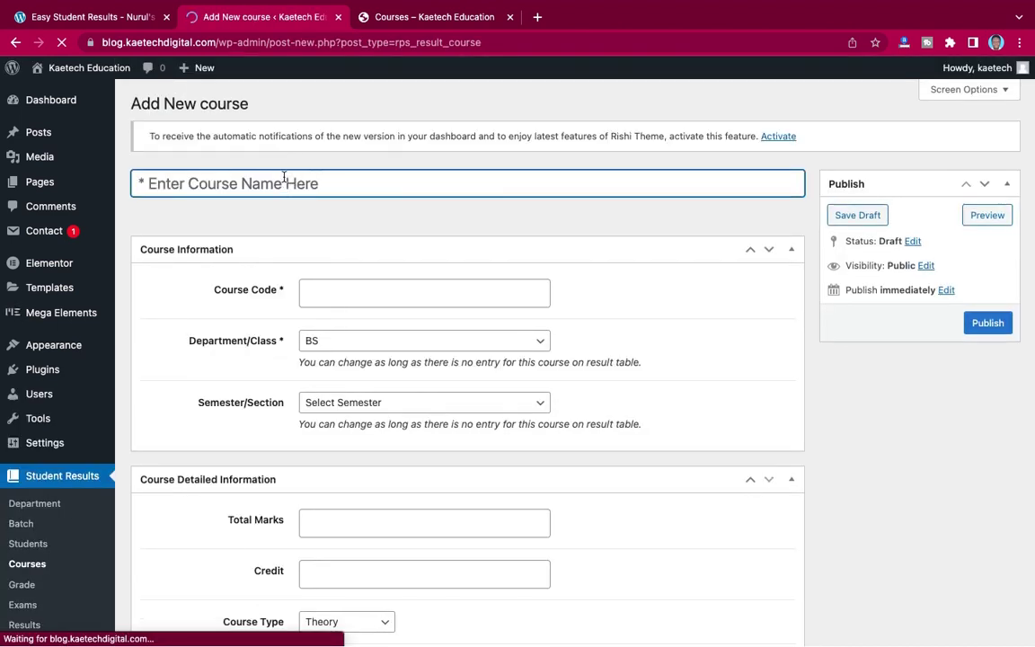
- Title the new course Economics, with code EC0999 and Semester 1
{"action": "type", "text": "E"}
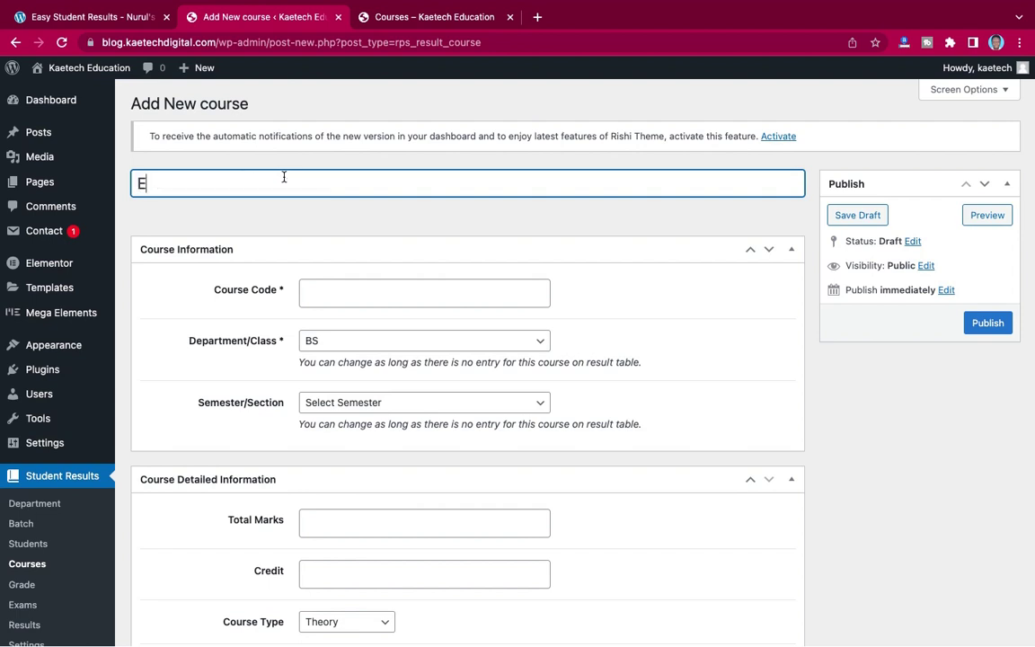
{"action": "type", "text": "conomics"}
{"action": "left_click", "coordinate": [350, 301]}
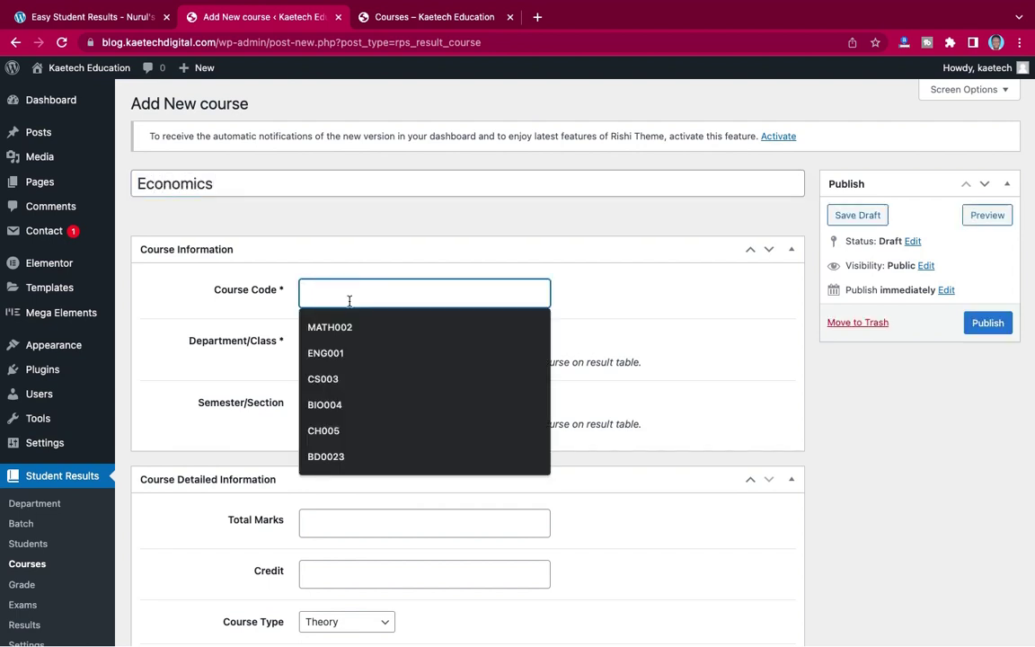
{"action": "type", "text": "E"}
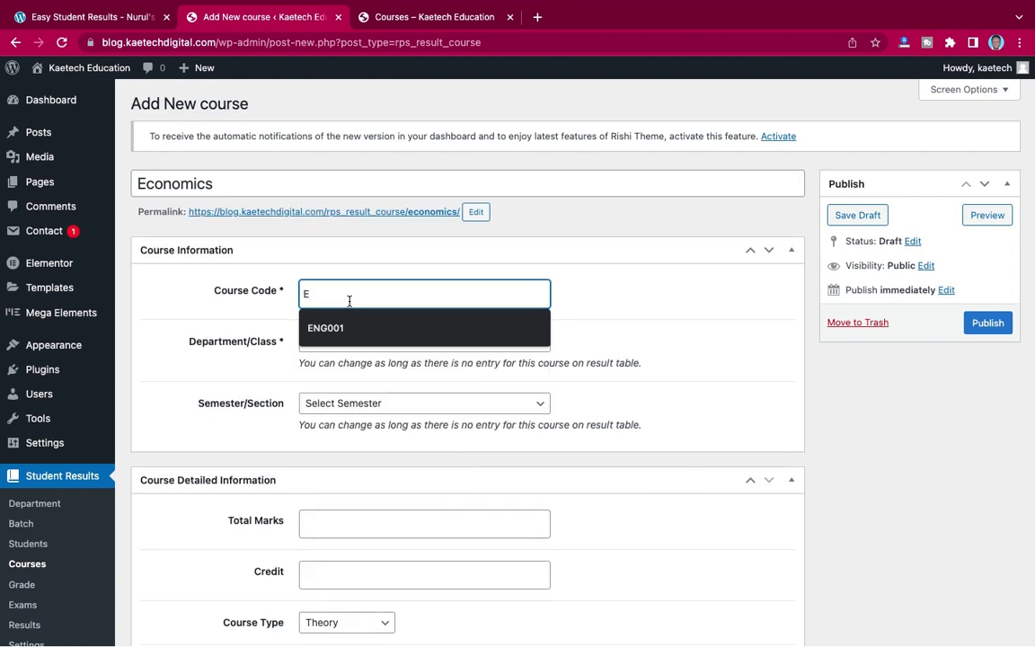
{"action": "type", "text": "C0999"}
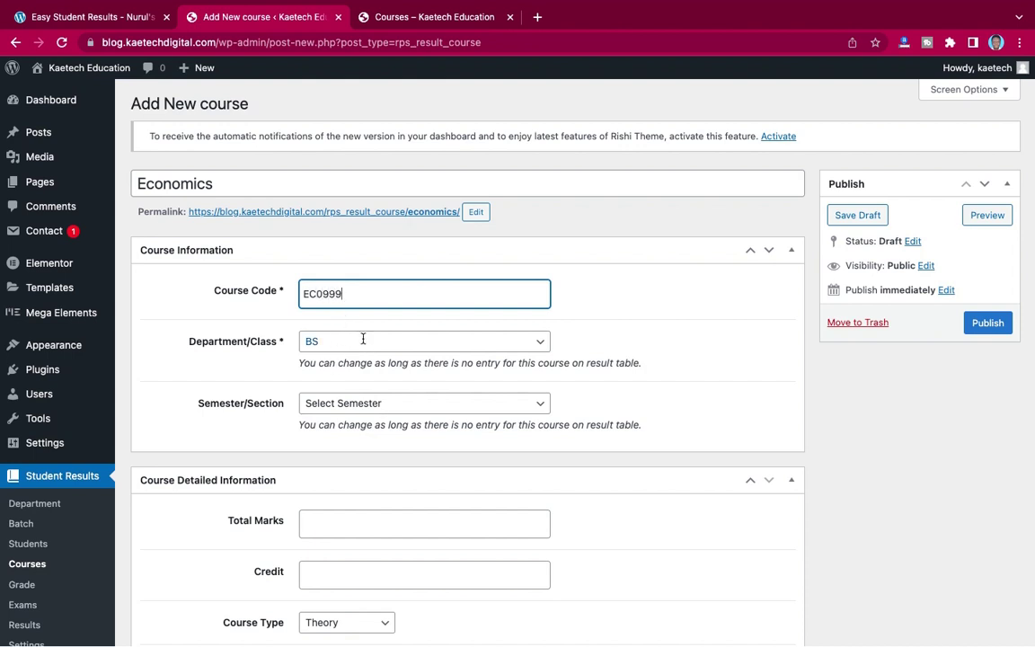
{"action": "left_click", "coordinate": [353, 402]}
{"action": "left_click", "coordinate": [348, 420]}
- Set Economics to 100 total marks and credit 12, then publish it
{"action": "scroll", "coordinate": [346, 425], "scroll_direction": "down", "scroll_amount": 3}
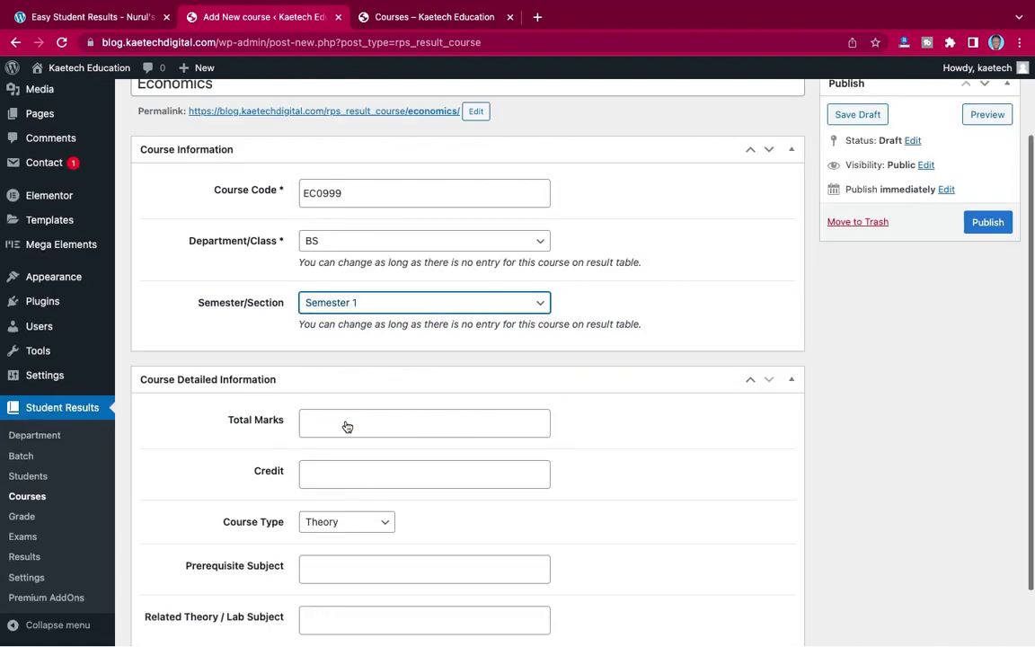
{"action": "left_click", "coordinate": [353, 375]}
{"action": "left_click", "coordinate": [340, 402]}
{"action": "left_click", "coordinate": [332, 420]}
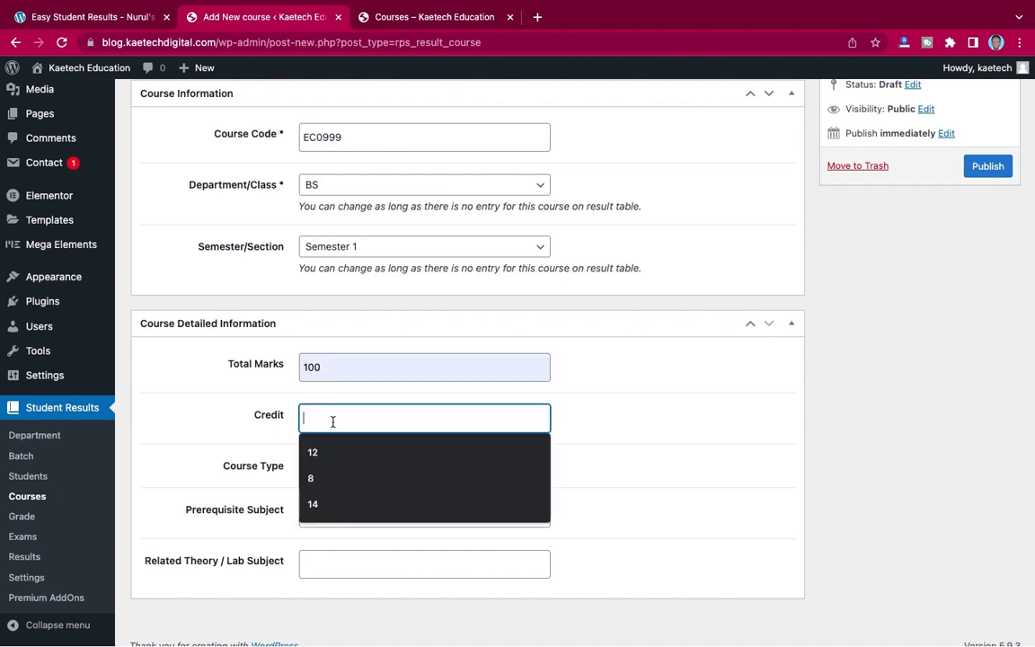
{"action": "left_click", "coordinate": [328, 456]}
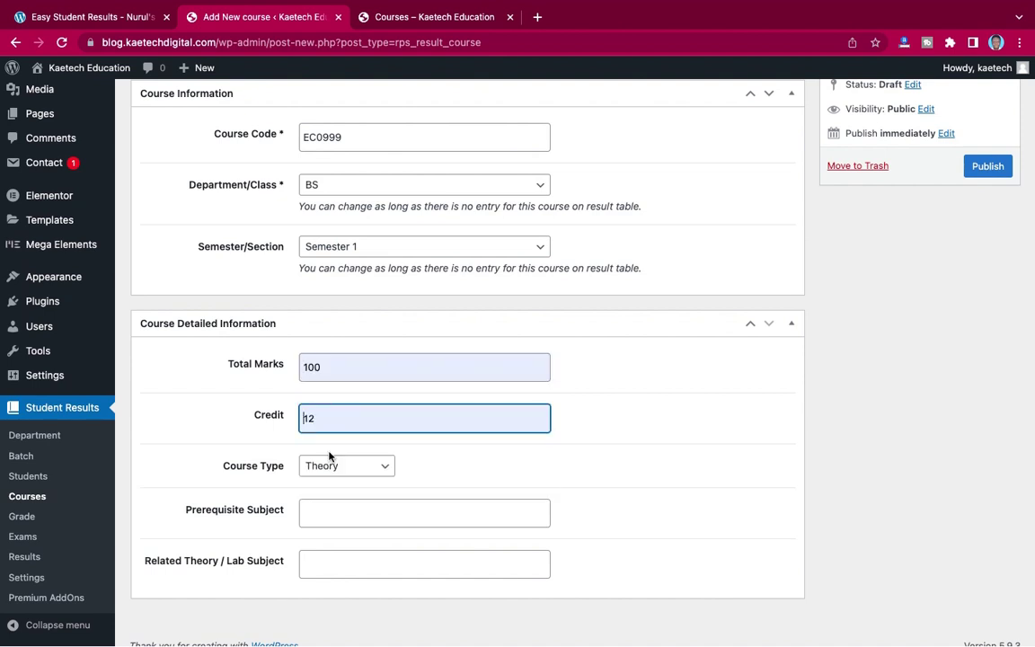
{"action": "scroll", "coordinate": [432, 487], "scroll_direction": "down", "scroll_amount": 1}
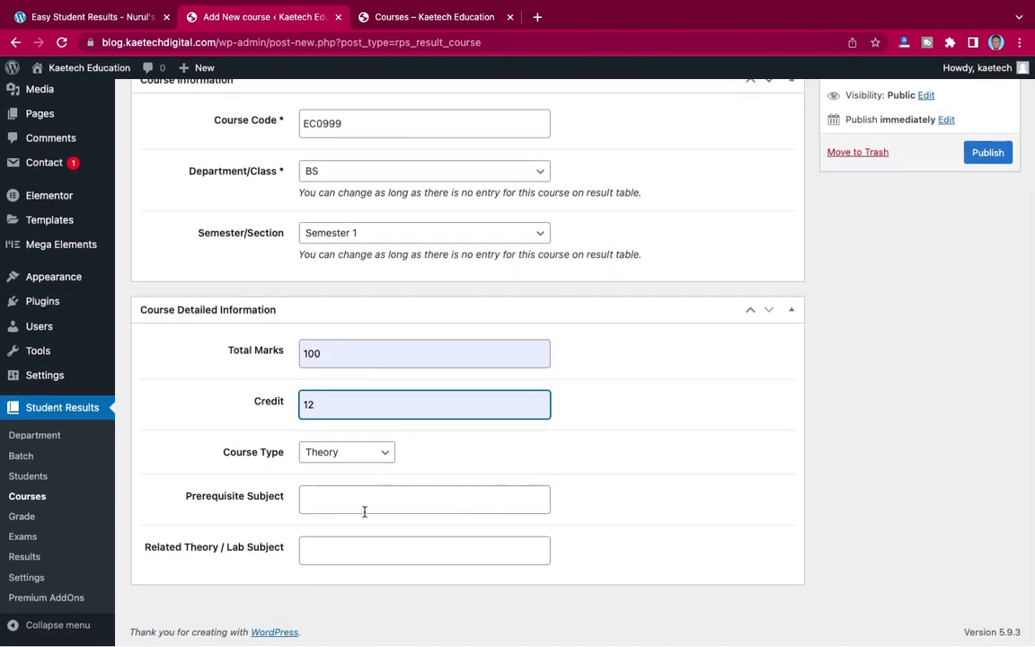
{"action": "scroll", "coordinate": [910, 319], "scroll_direction": "up", "scroll_amount": 3}
{"action": "left_click", "coordinate": [984, 324]}
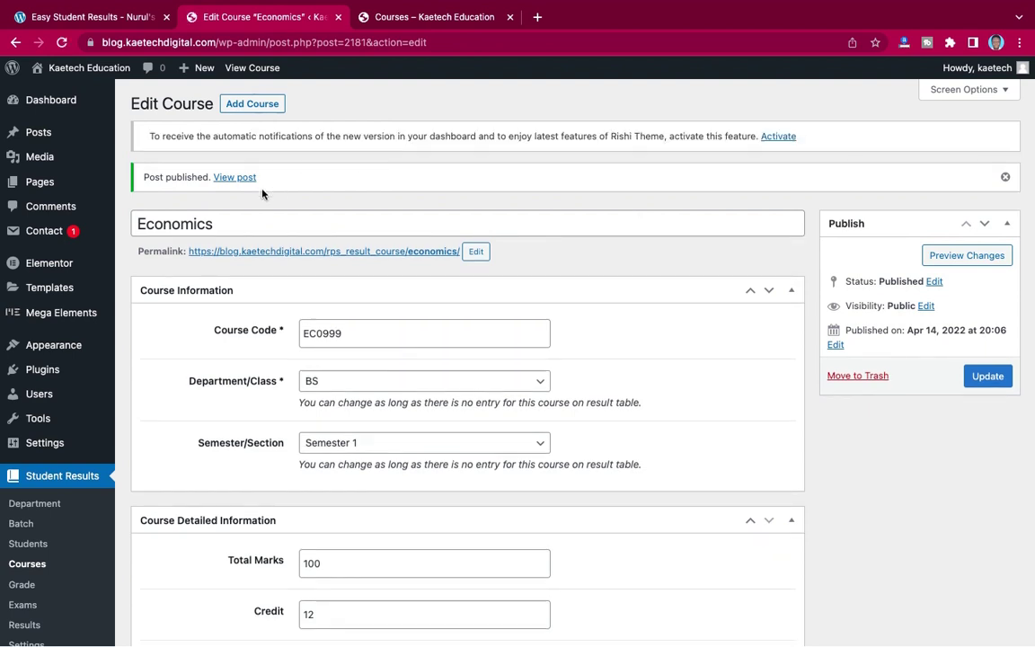
{"action": "left_click", "coordinate": [256, 103]}
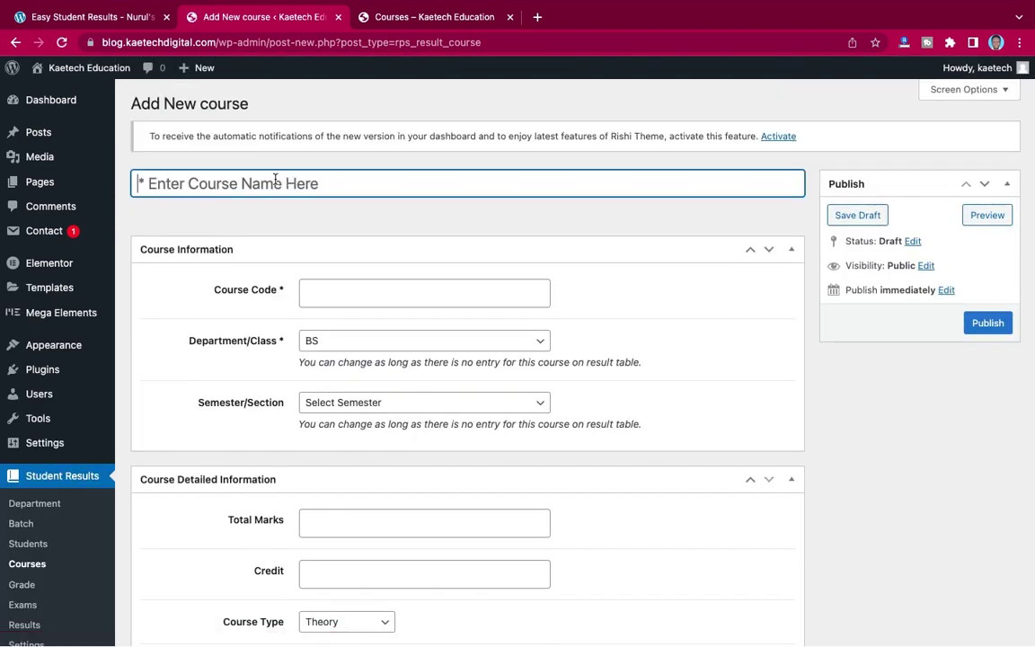
- Title the new course Business Management, with code BM0087 and Semester 1
{"action": "type", "text": "Business"}
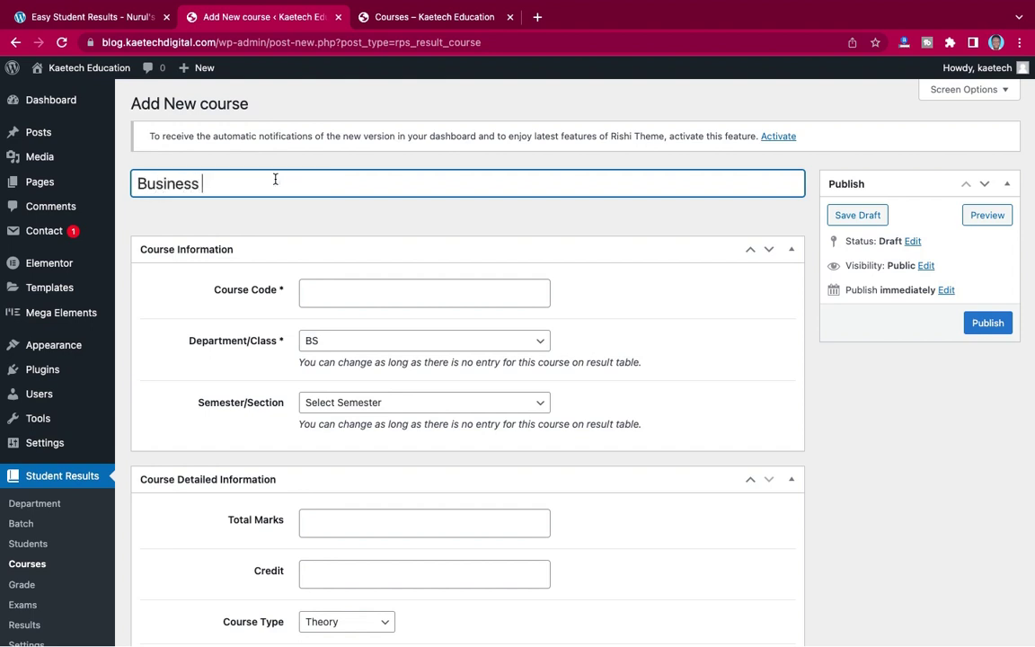
{"action": "type", "text": " Managen"}
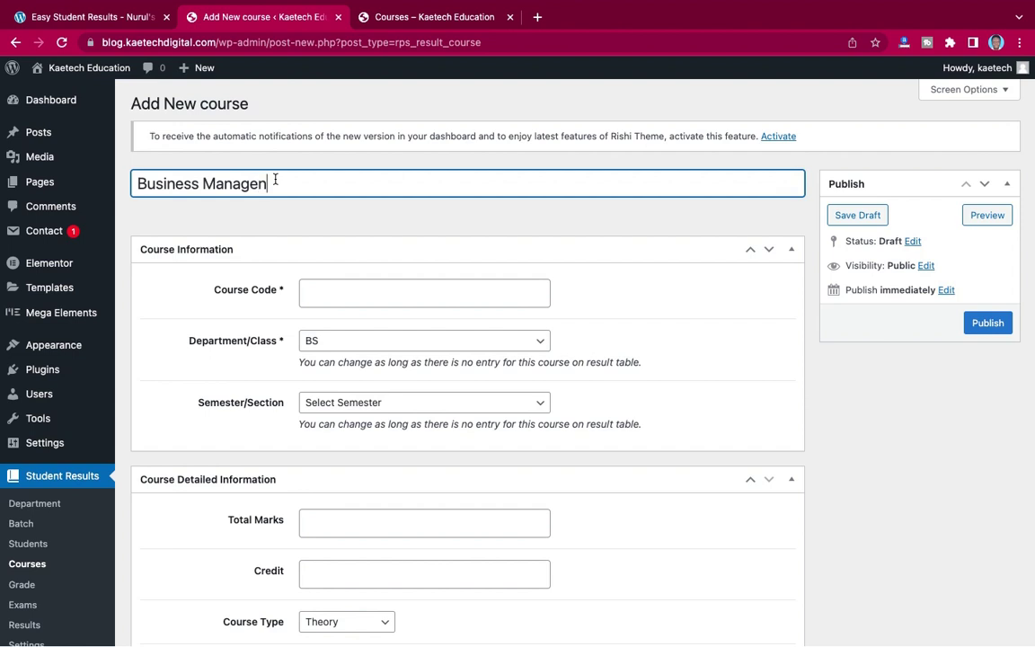
{"action": "type", "text": "emen"}
{"action": "key", "text": "BackSpace"}
{"action": "type", "text": "ment"}
{"action": "left_click", "coordinate": [378, 295]}
{"action": "type", "text": "BM0087"}
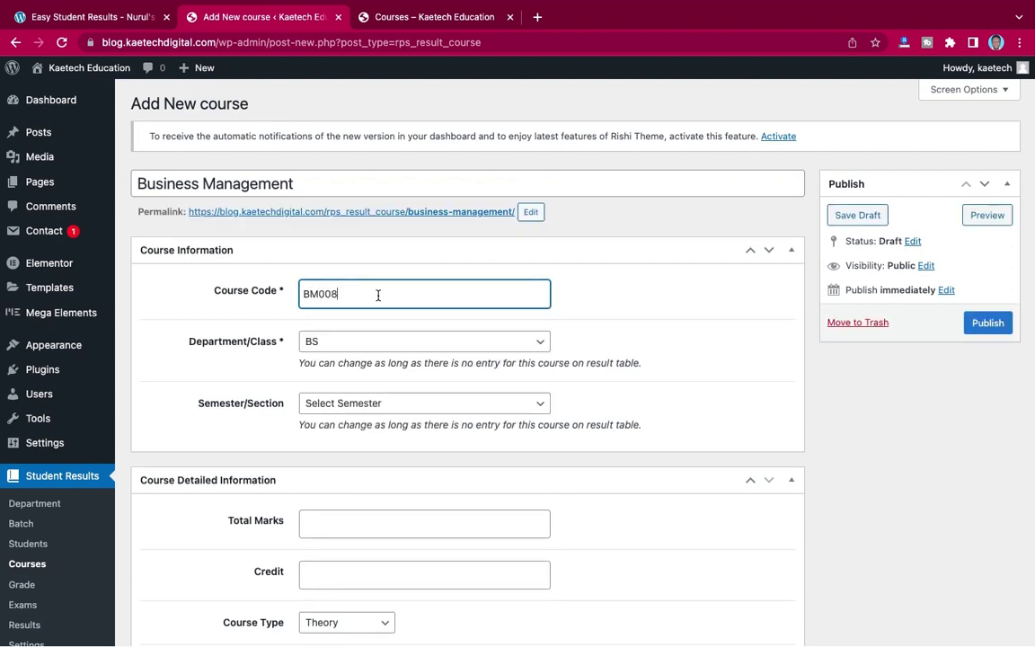
{"action": "left_click", "coordinate": [391, 404]}
{"action": "left_click", "coordinate": [376, 420]}
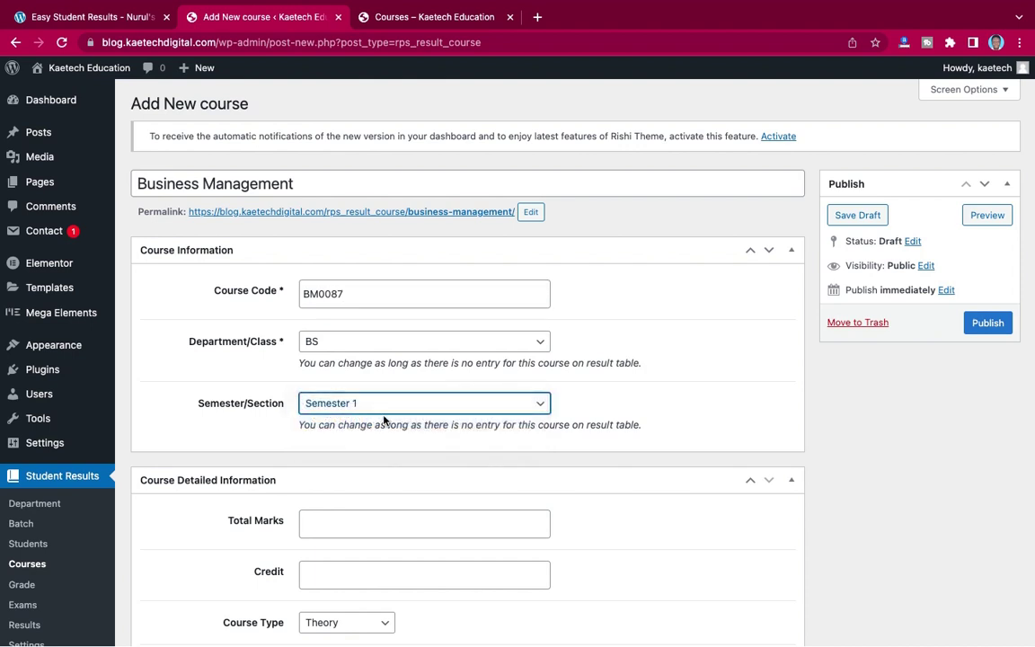
- Set Business Management to 100 total marks and credit 8, then publish it
{"action": "scroll", "coordinate": [383, 421], "scroll_direction": "down", "scroll_amount": 3}
{"action": "left_click", "coordinate": [379, 347]}
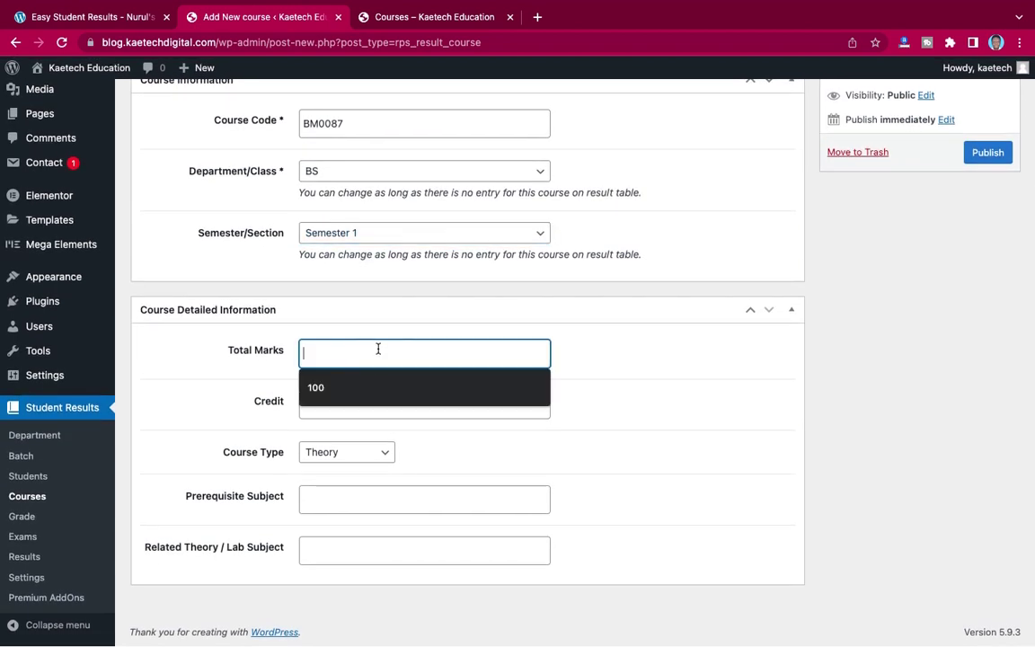
{"action": "left_click", "coordinate": [363, 393]}
{"action": "left_click", "coordinate": [341, 416]}
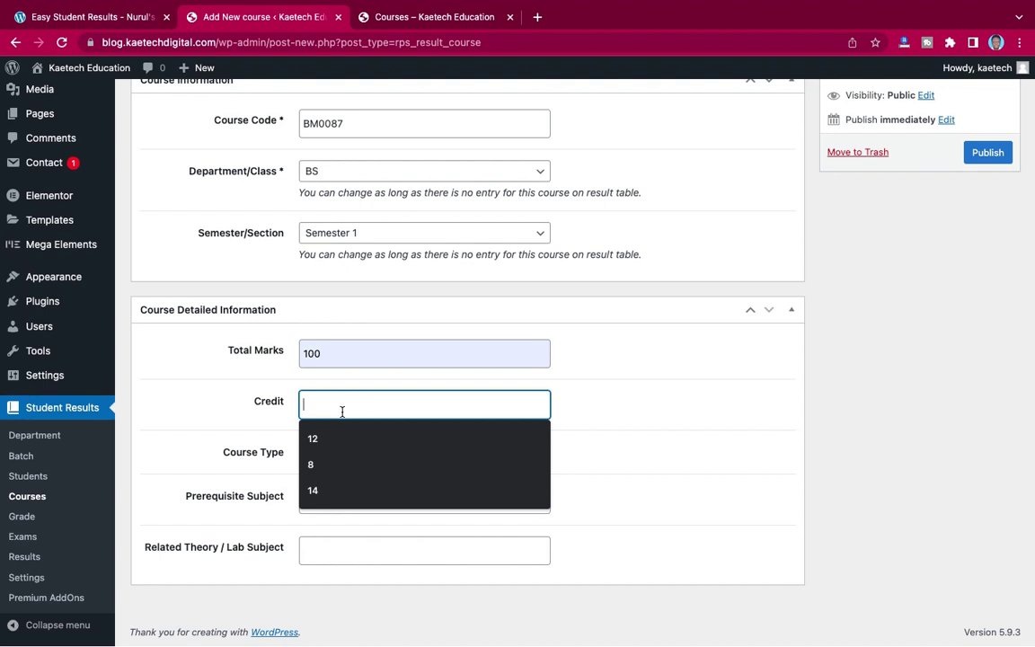
{"action": "left_click", "coordinate": [319, 466]}
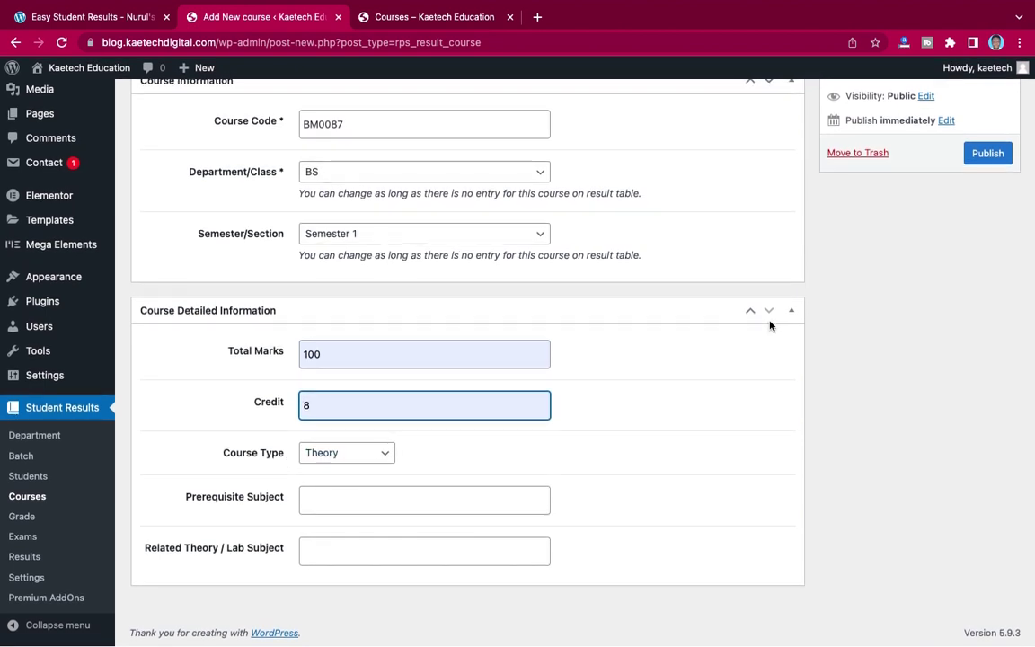
{"action": "scroll", "coordinate": [786, 314], "scroll_direction": "up", "scroll_amount": 3}
{"action": "left_click", "coordinate": [970, 274]}
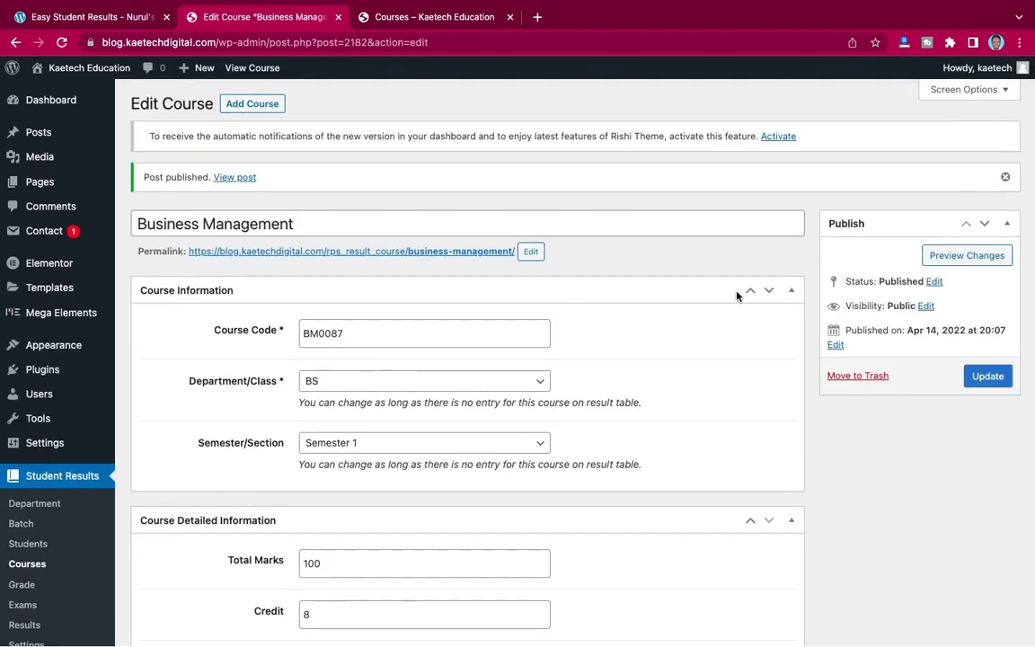
{"action": "scroll", "coordinate": [737, 296], "scroll_direction": "down", "scroll_amount": 3}
{"action": "scroll", "coordinate": [737, 296], "scroll_direction": "down", "scroll_amount": 2}
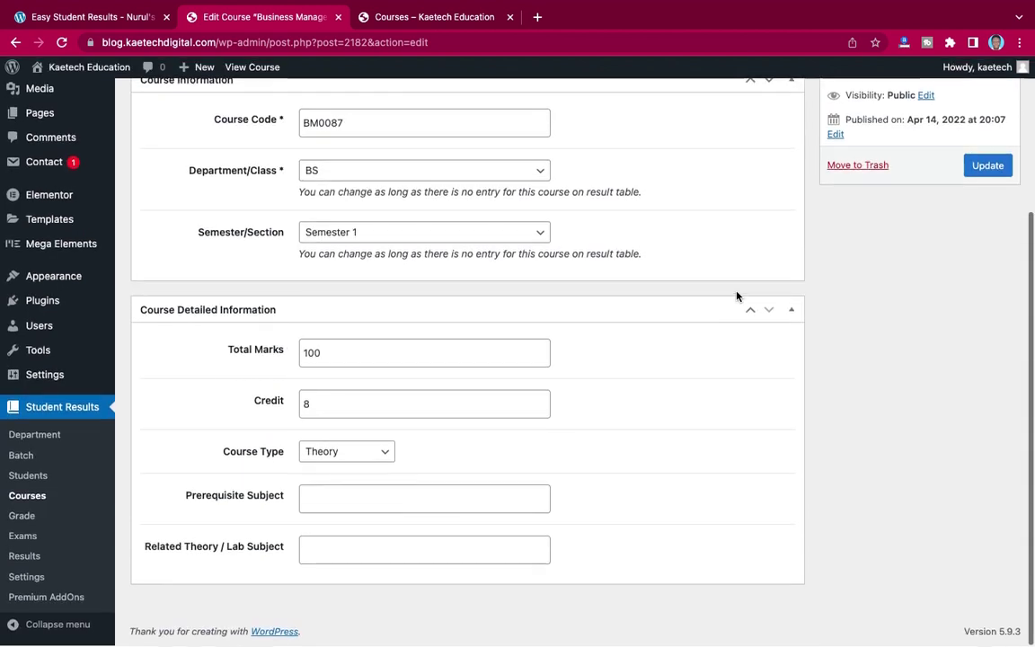
- Scroll through the ten-entry grade scale, then go to the empty Exam Lists page
{"action": "left_click", "coordinate": [23, 519]}
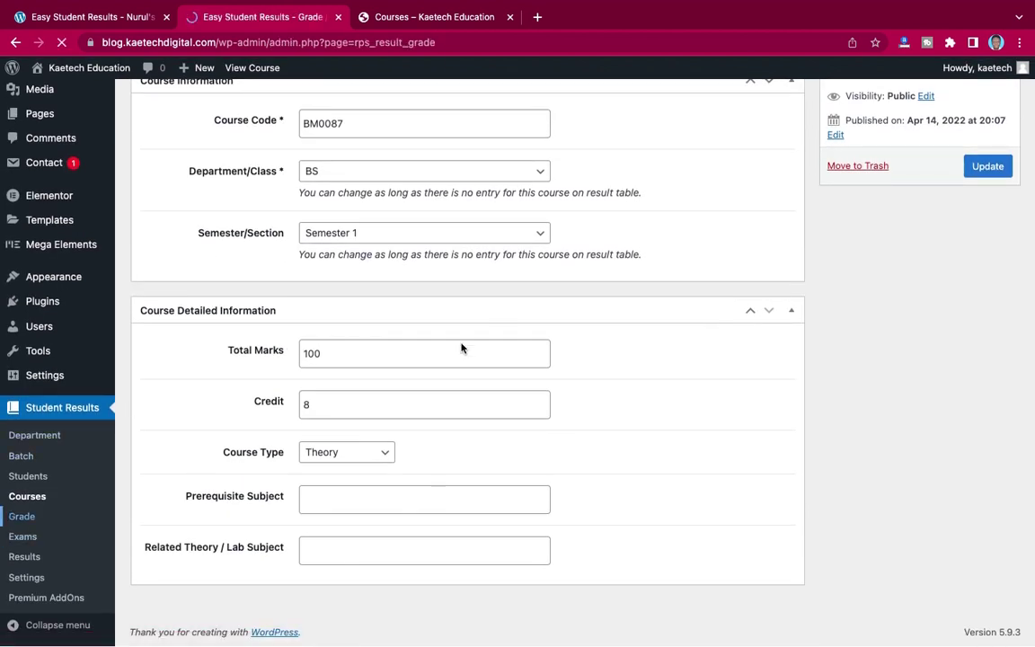
{"action": "scroll", "coordinate": [593, 376], "scroll_direction": "down", "scroll_amount": 1}
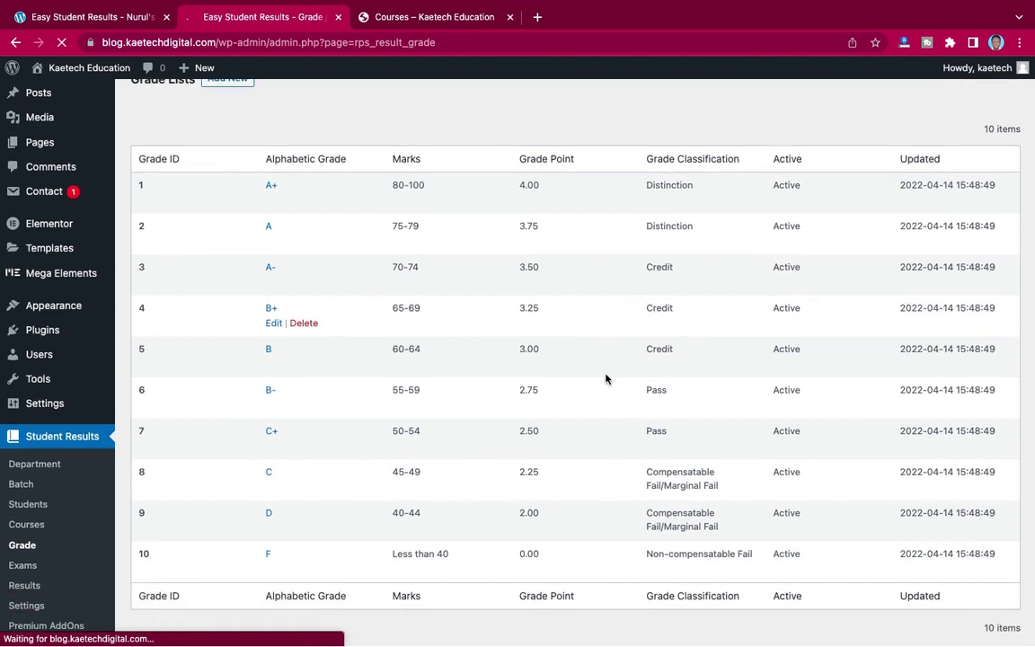
{"action": "scroll", "coordinate": [606, 378], "scroll_direction": "up", "scroll_amount": 2}
{"action": "scroll", "coordinate": [606, 377], "scroll_direction": "down", "scroll_amount": 1}
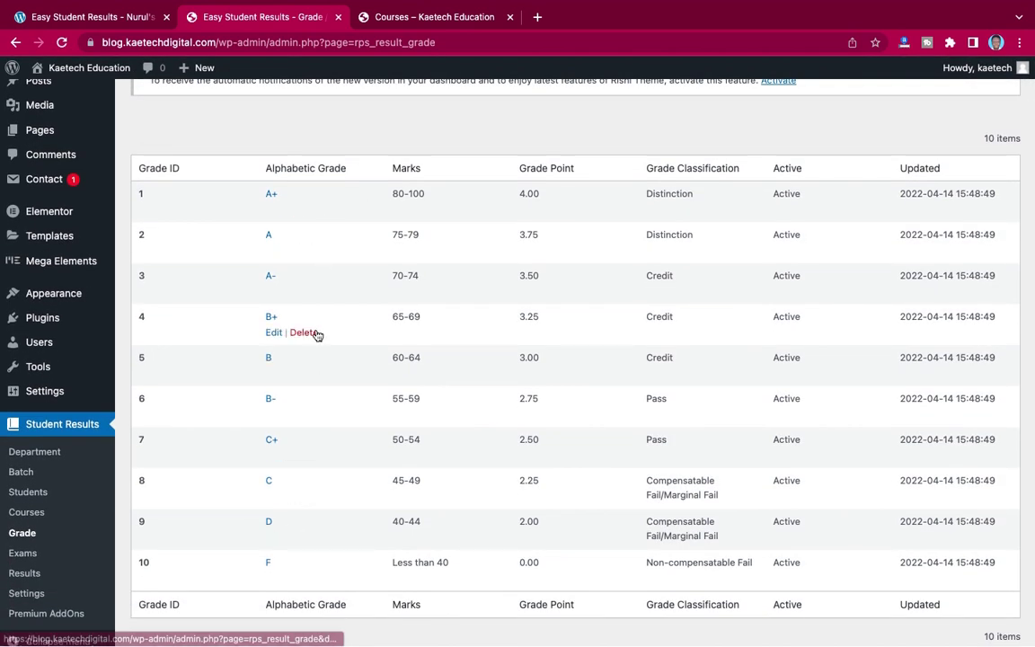
{"action": "scroll", "coordinate": [318, 336], "scroll_direction": "up", "scroll_amount": 2}
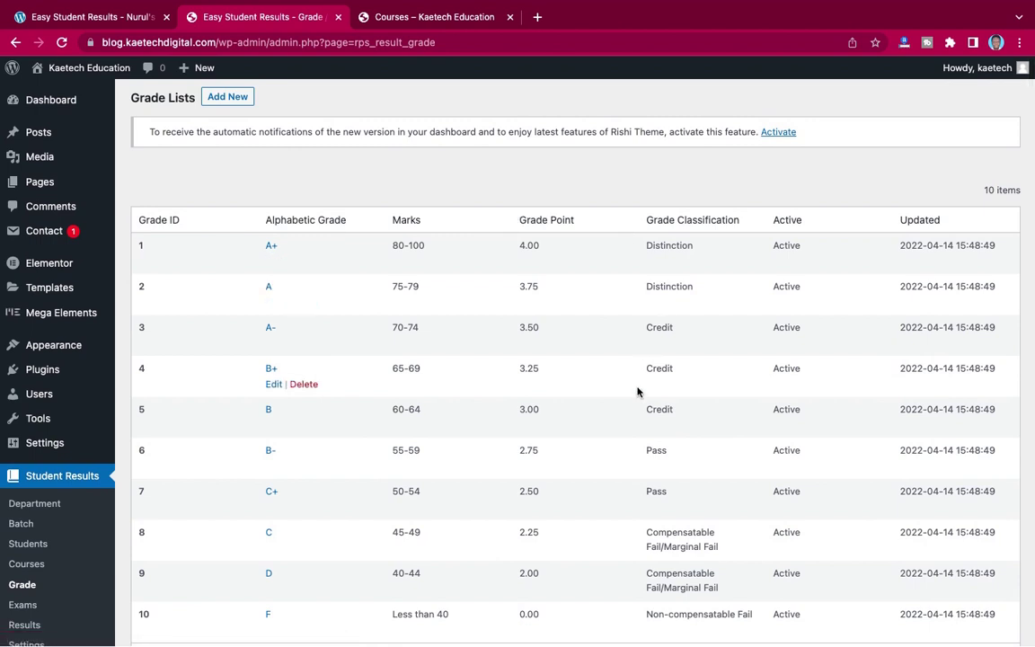
{"action": "scroll", "coordinate": [637, 391], "scroll_direction": "down", "scroll_amount": 2}
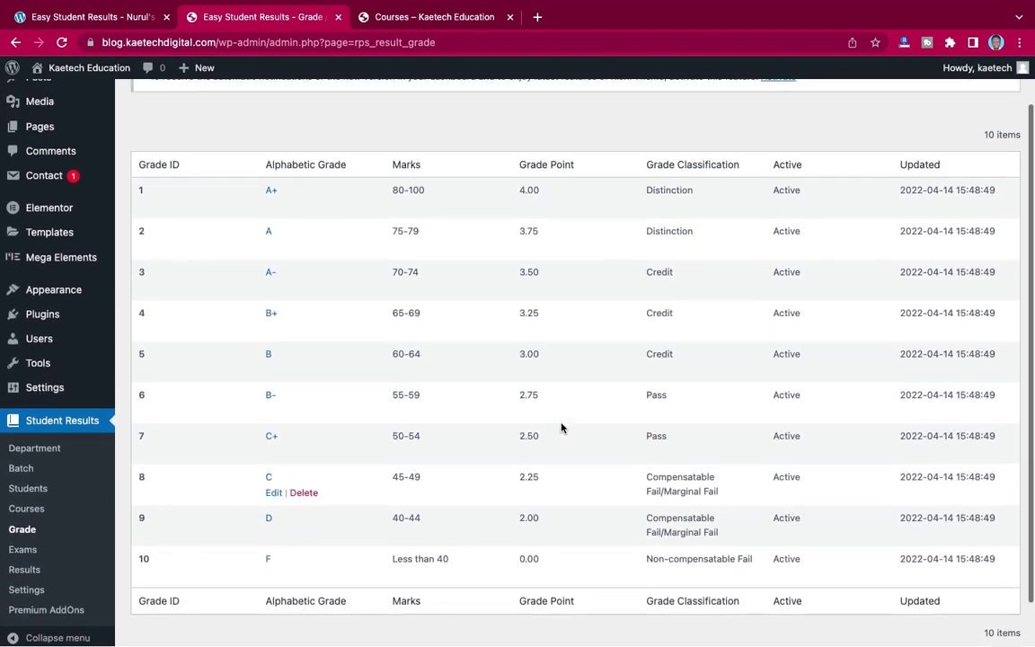
{"action": "scroll", "coordinate": [561, 428], "scroll_direction": "up", "scroll_amount": 2}
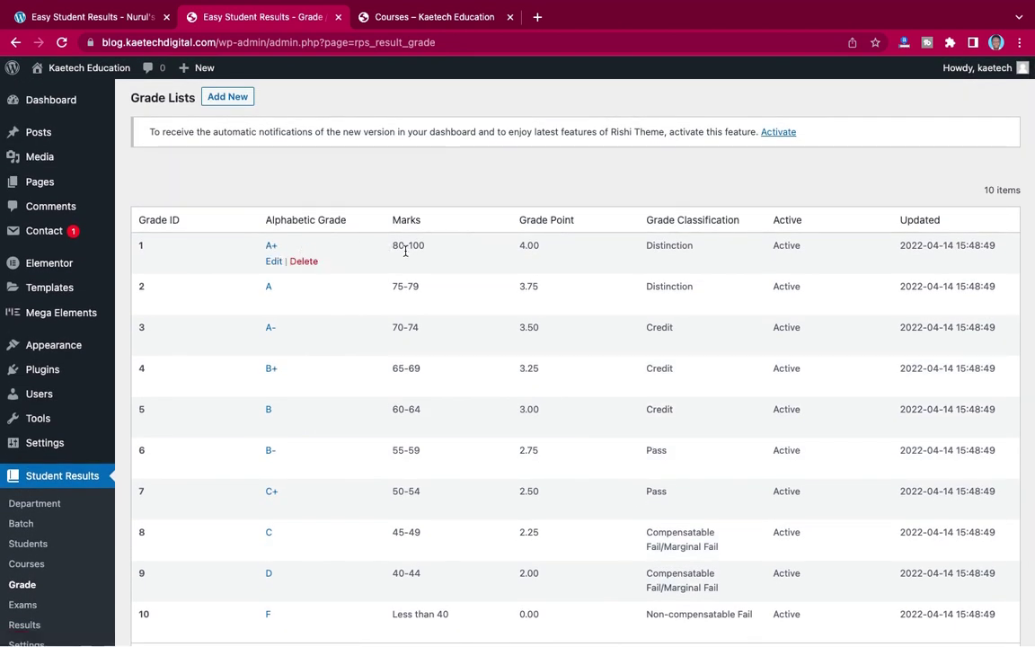
{"action": "scroll", "coordinate": [334, 453], "scroll_direction": "down", "scroll_amount": 4}
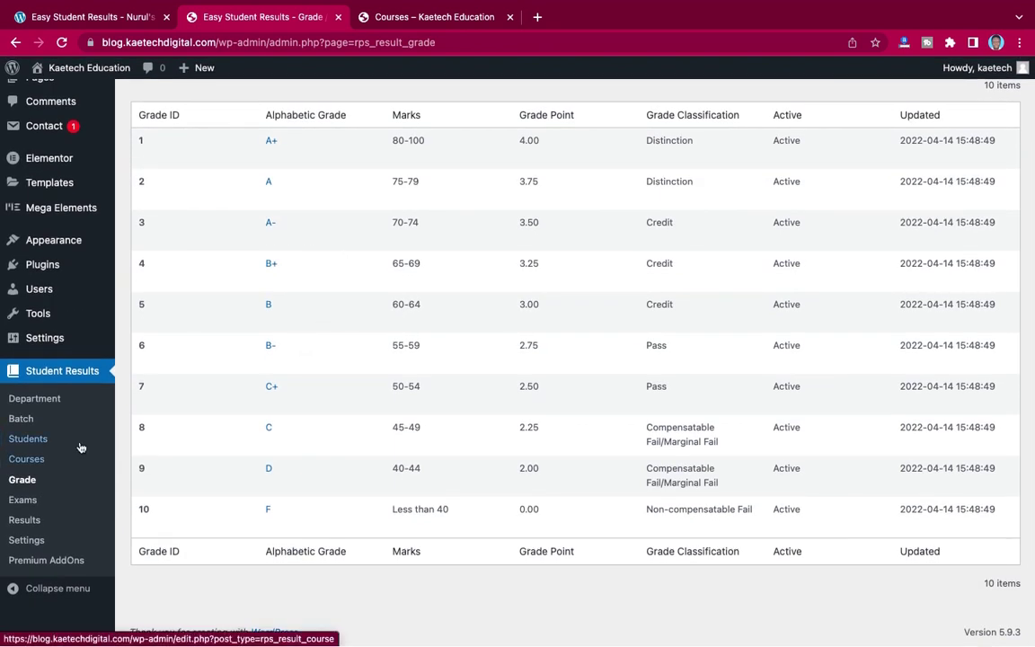
{"action": "left_click", "coordinate": [26, 506]}
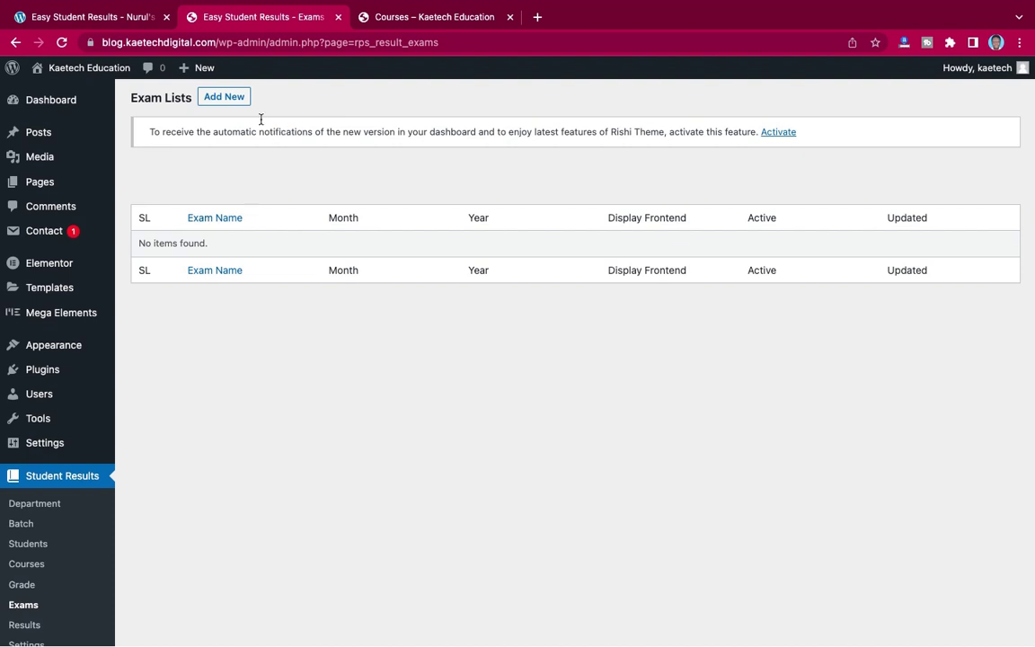
- Add a new exam named 'Final Exams' with exam month April and save it
{"action": "left_click", "coordinate": [230, 100]}
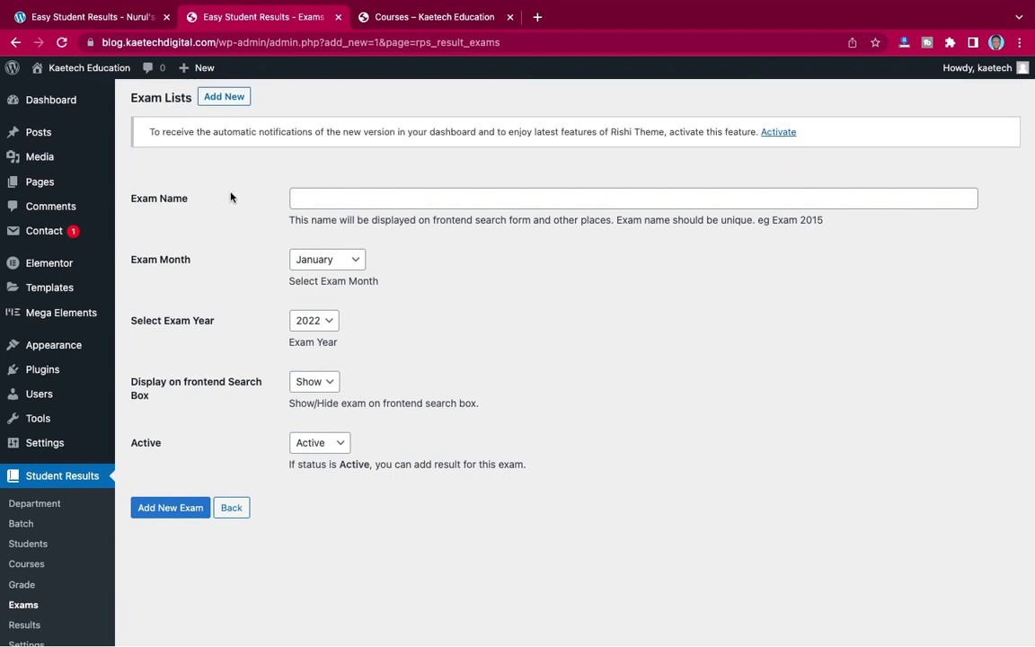
{"action": "left_click", "coordinate": [313, 200]}
{"action": "type", "text": "F"}
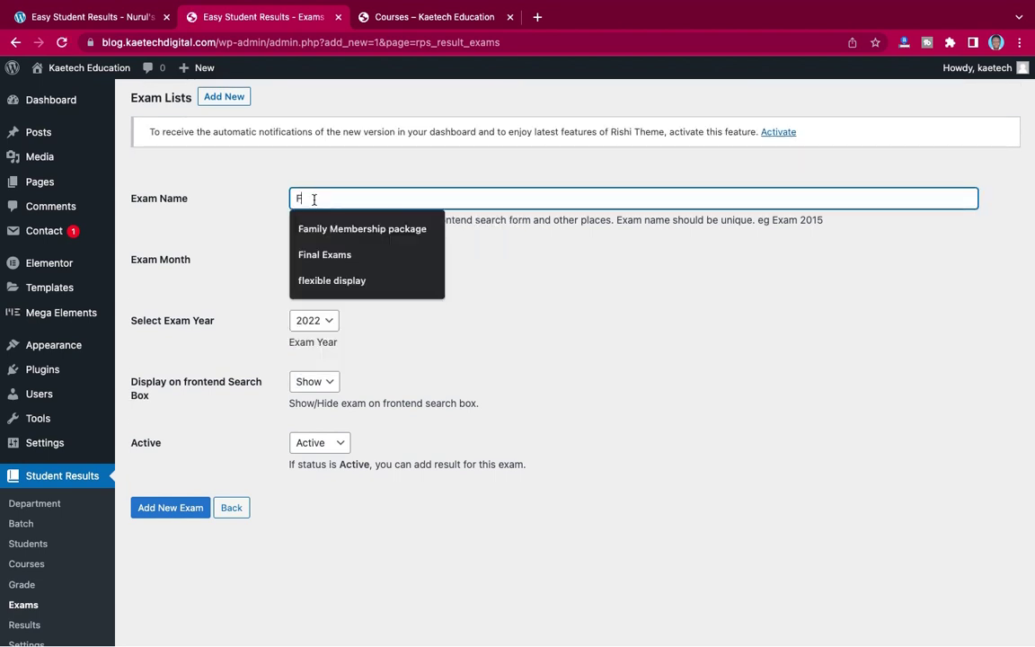
{"action": "type", "text": "ina"}
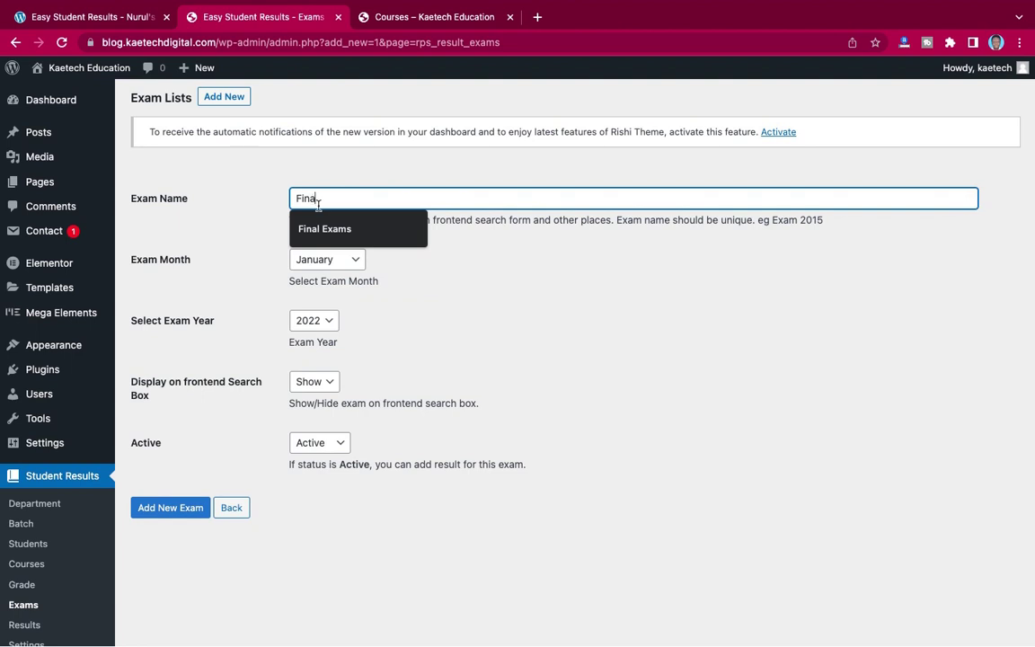
{"action": "left_click", "coordinate": [329, 224]}
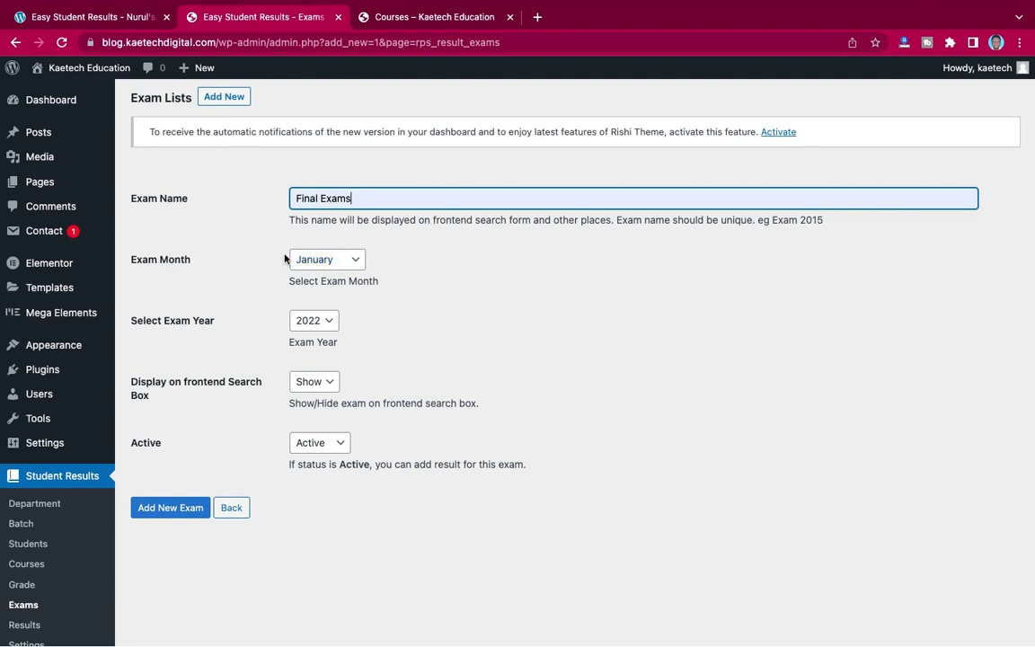
{"action": "left_click", "coordinate": [319, 260]}
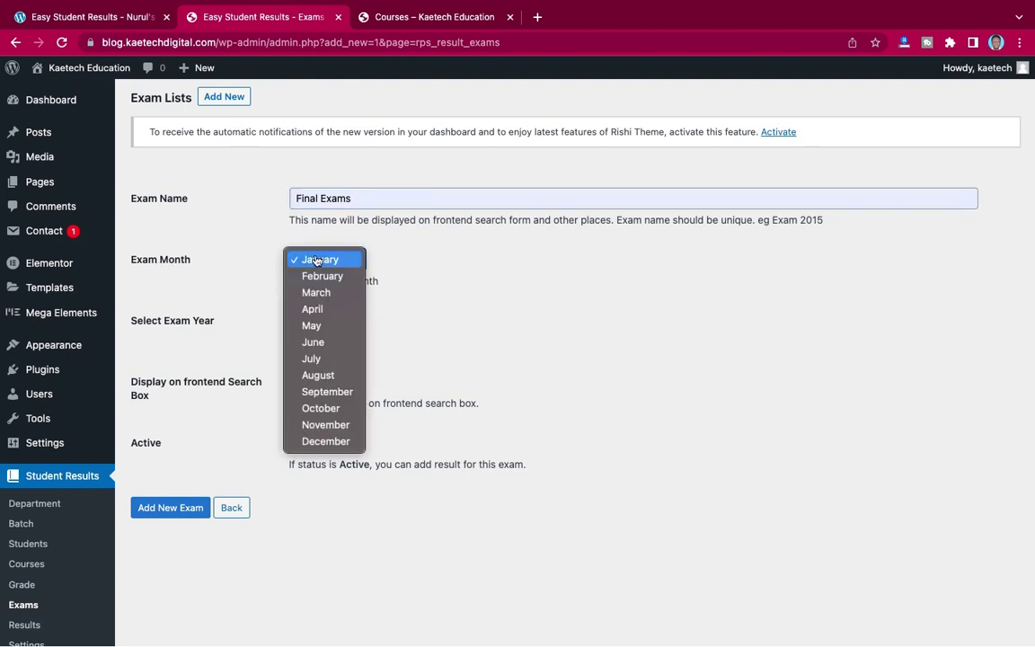
{"action": "left_click", "coordinate": [313, 309]}
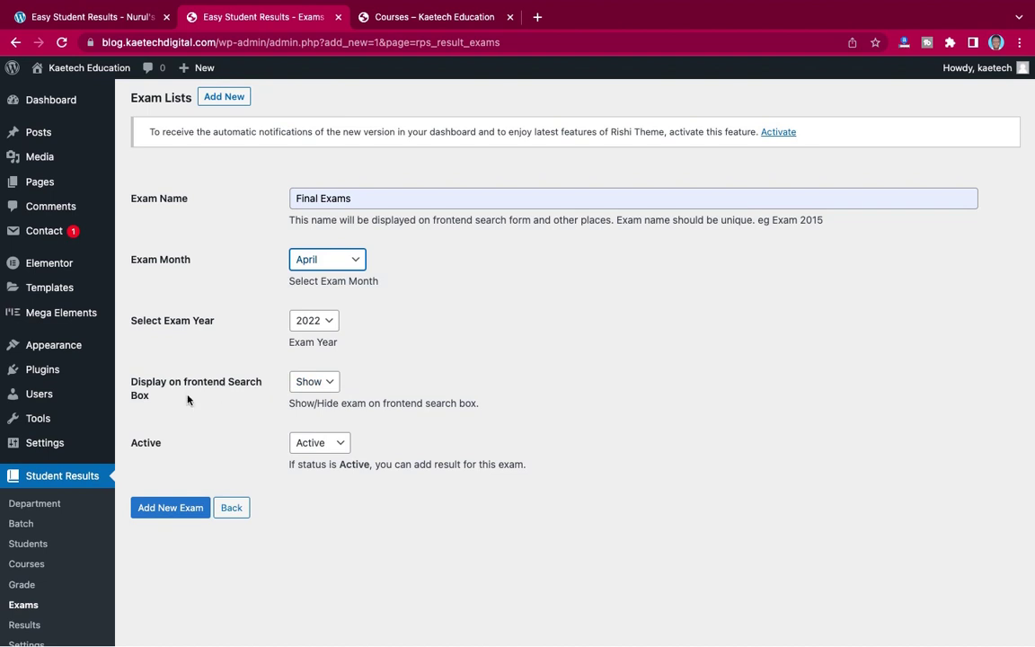
{"action": "left_click", "coordinate": [152, 508]}
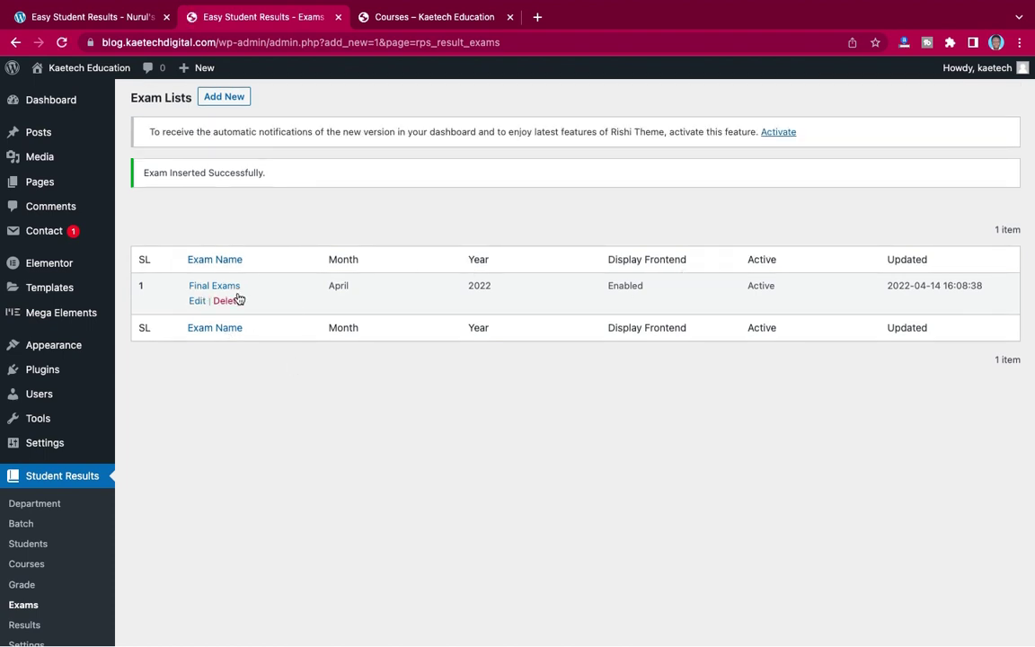
{"action": "scroll", "coordinate": [229, 310], "scroll_direction": "down", "scroll_amount": 2}
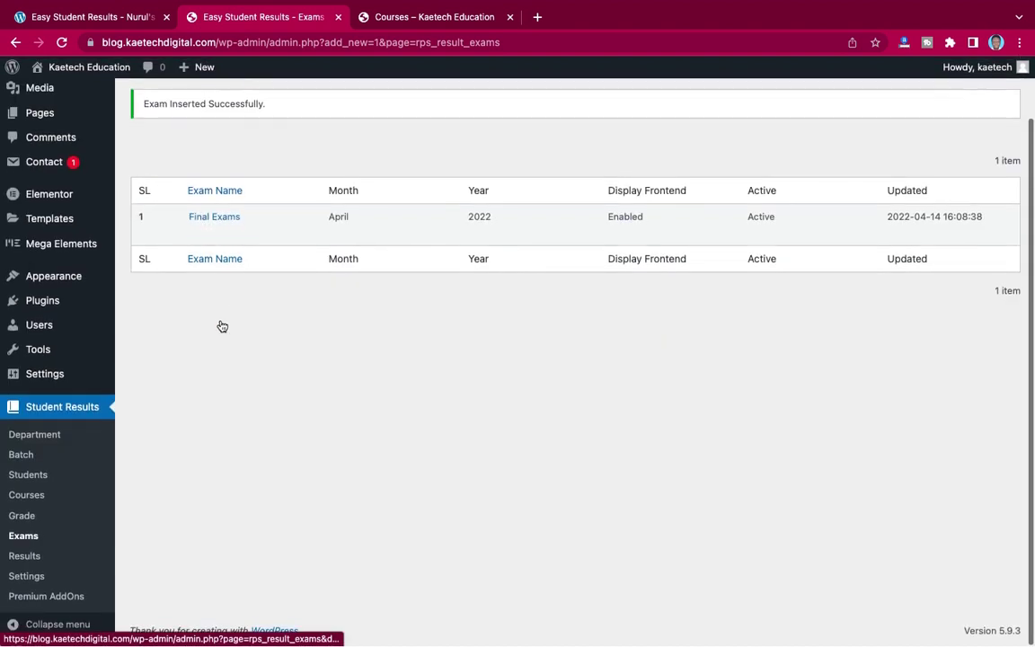
- Open the Add New Exam Record form from the Student Results Results page
{"action": "left_click", "coordinate": [21, 558]}
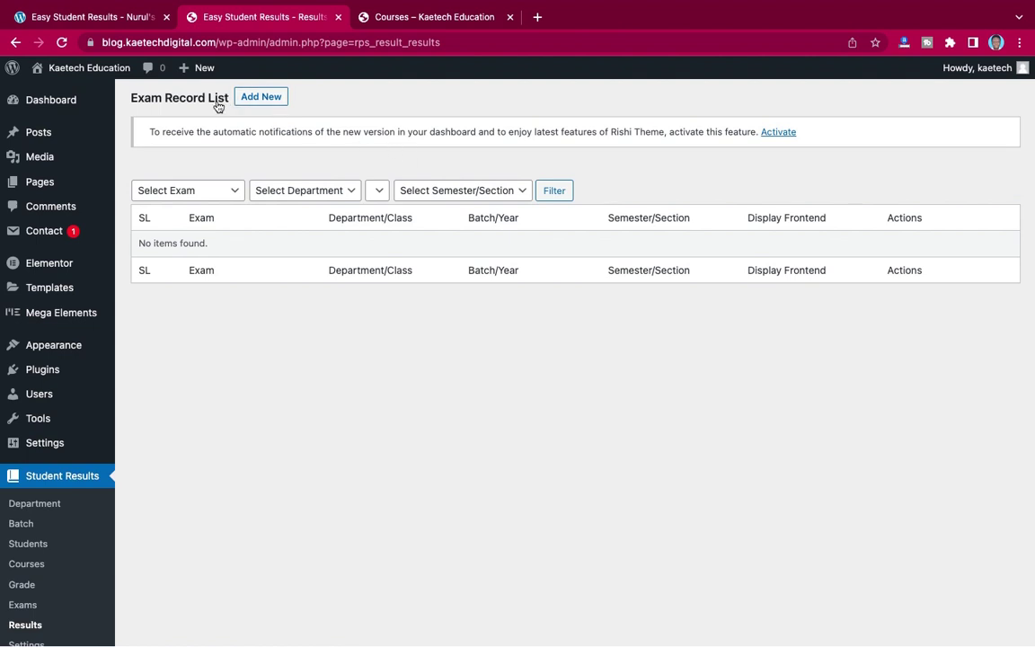
{"action": "left_click", "coordinate": [266, 97]}
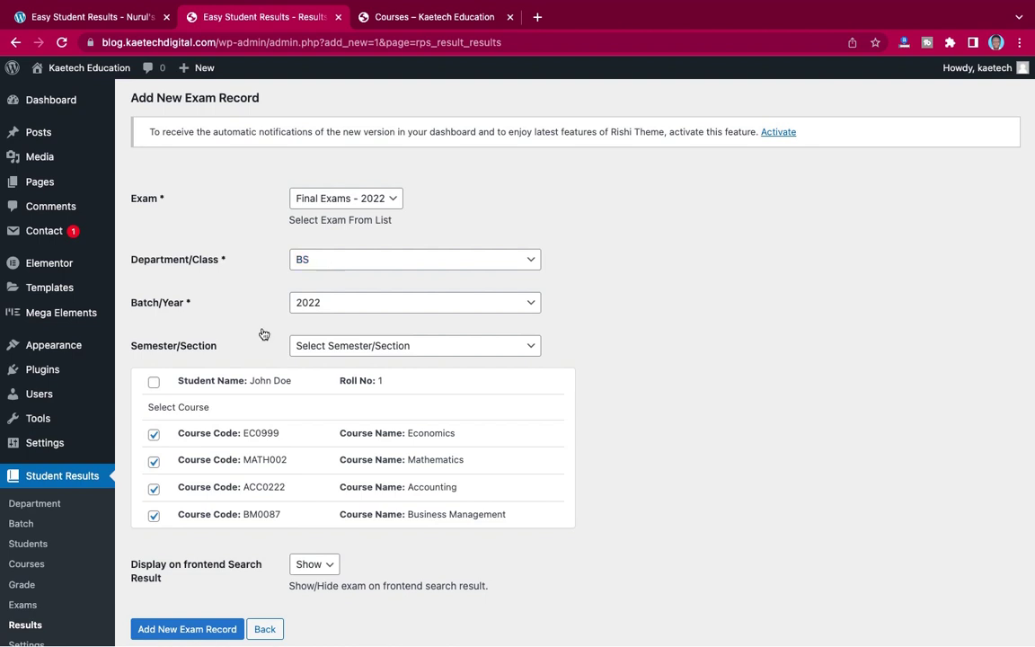
- Try department CS with Semester 1 to preview which courses load
{"action": "left_click_drag", "start_coordinate": [252, 380], "coordinate": [306, 380]}
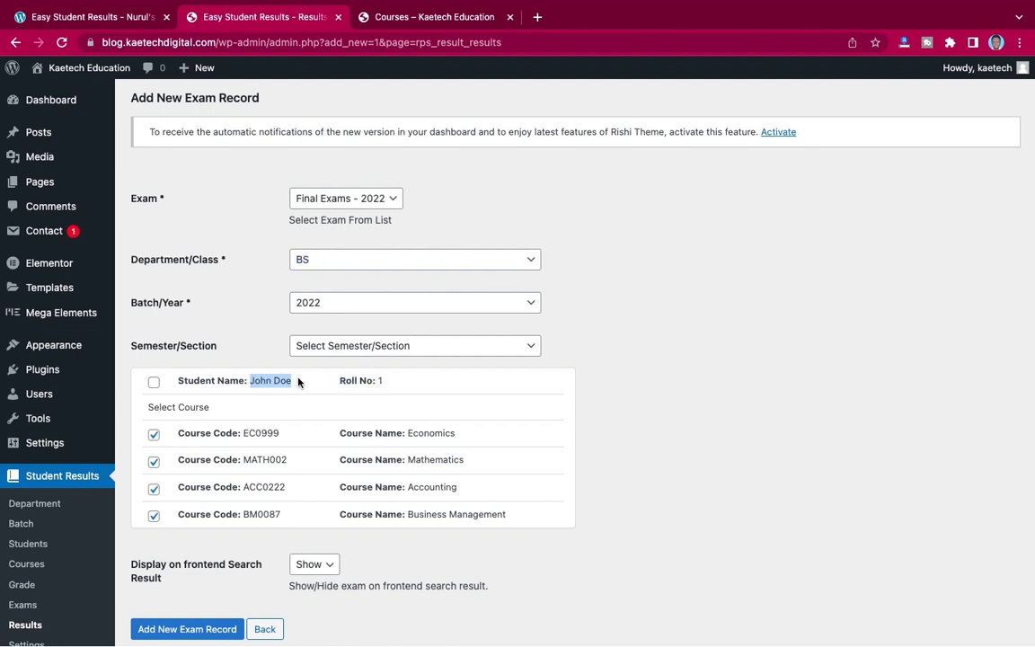
{"action": "left_click", "coordinate": [302, 382]}
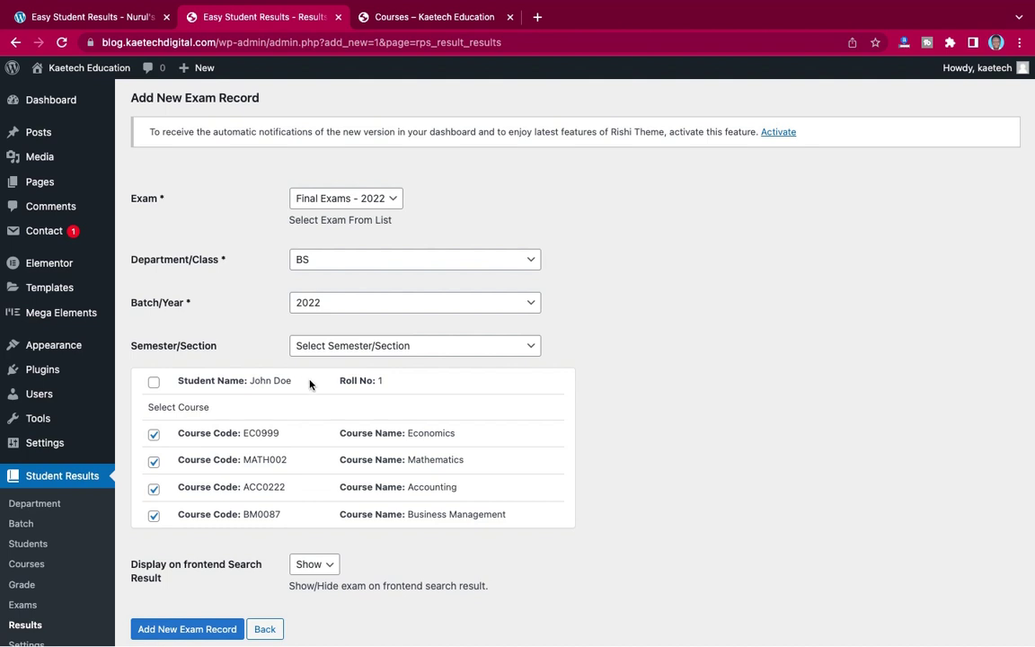
{"action": "left_click", "coordinate": [348, 267]}
{"action": "left_click", "coordinate": [324, 260]}
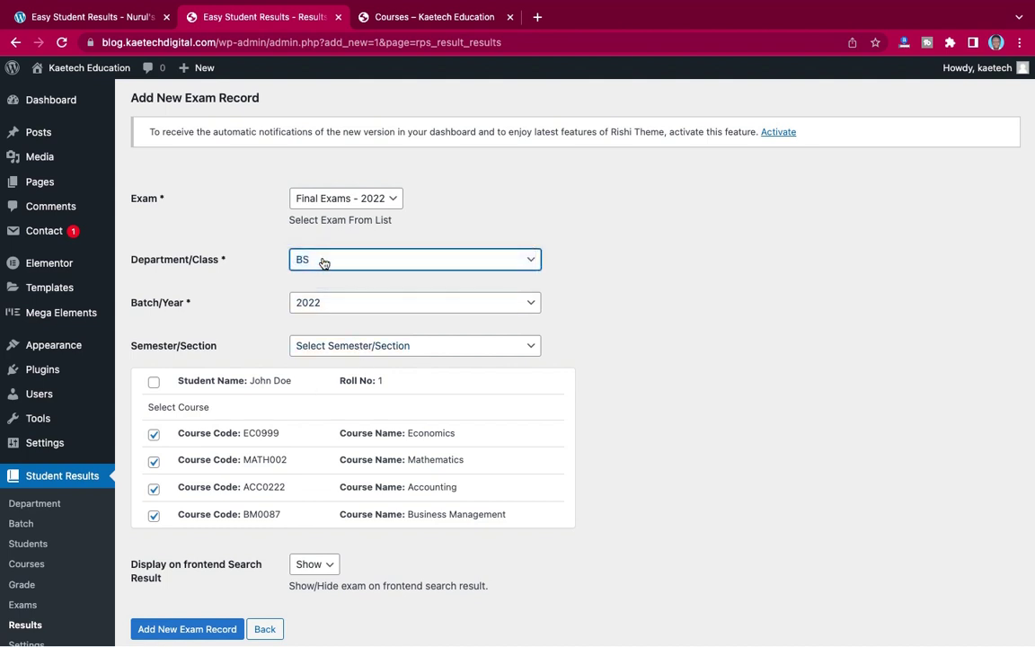
{"action": "left_click", "coordinate": [324, 261]}
{"action": "left_click", "coordinate": [321, 280]}
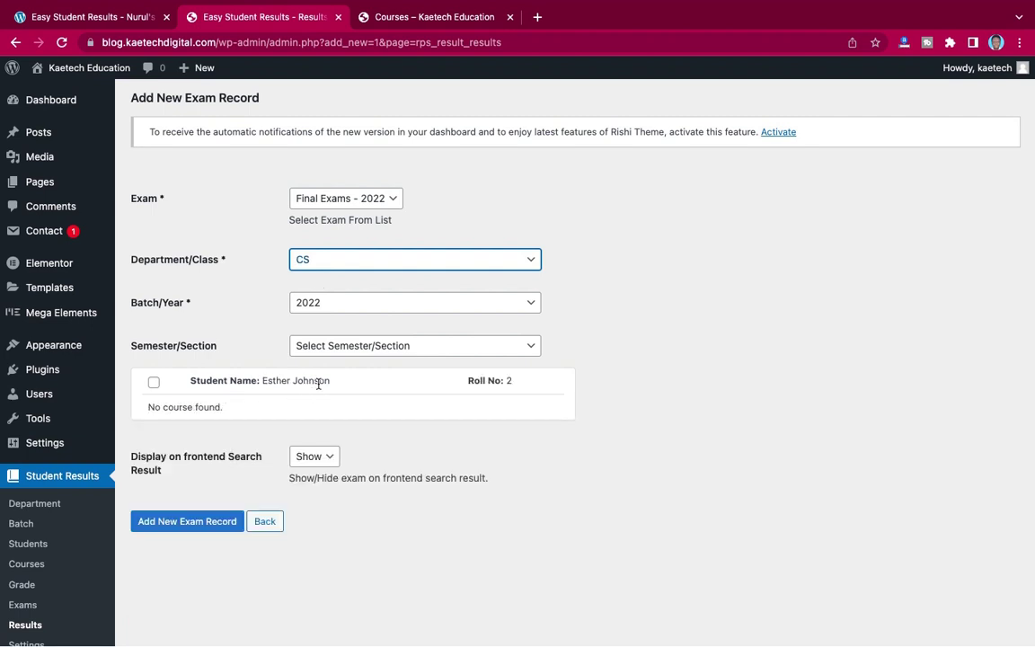
{"action": "left_click", "coordinate": [357, 348]}
{"action": "left_click", "coordinate": [353, 363]}
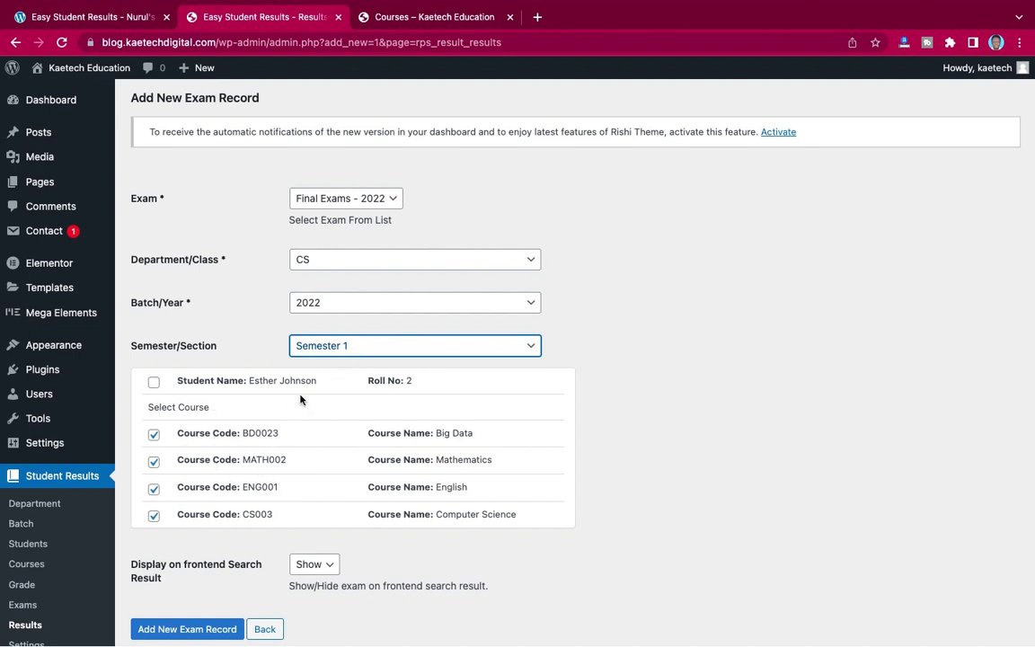
- Set department BS and Semester 1, include the roll no. 1 student, and save the record
{"action": "left_click", "coordinate": [373, 262]}
{"action": "left_click", "coordinate": [372, 243]}
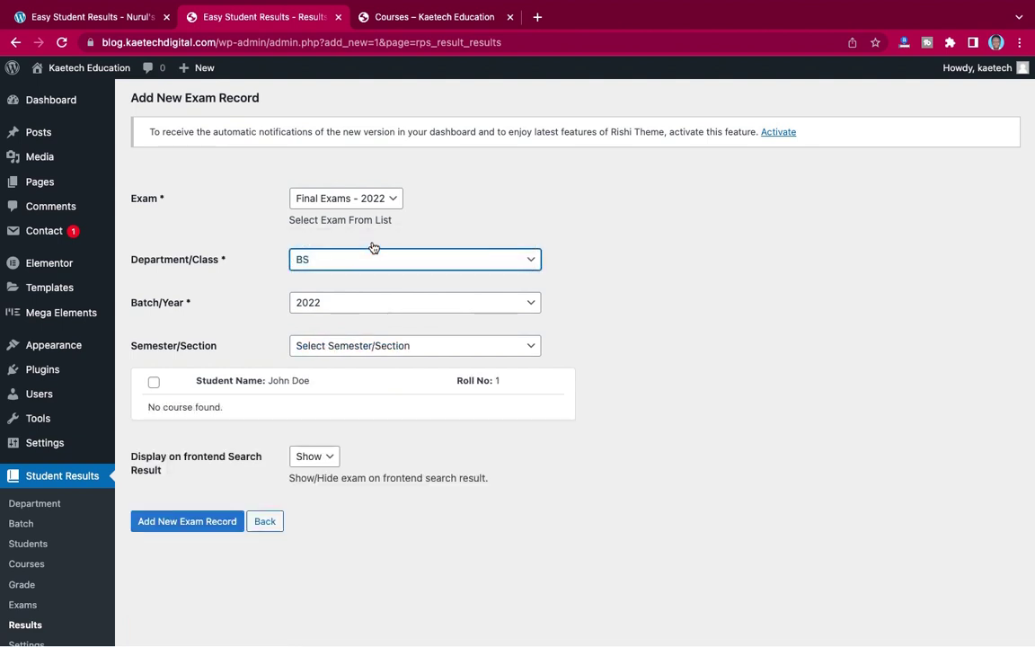
{"action": "left_click", "coordinate": [323, 346]}
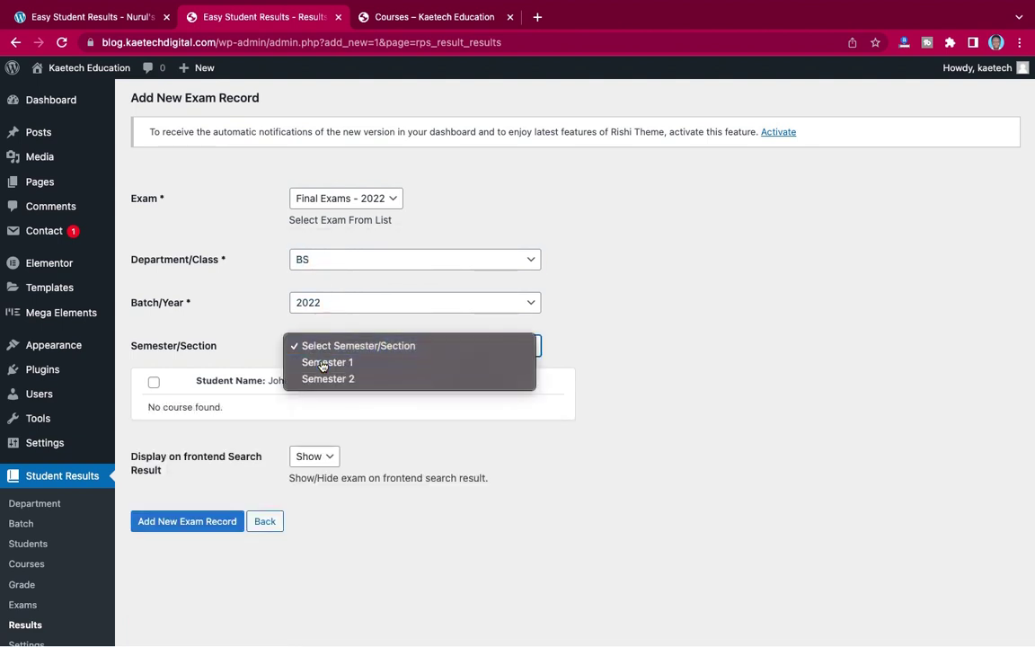
{"action": "left_click", "coordinate": [326, 362]}
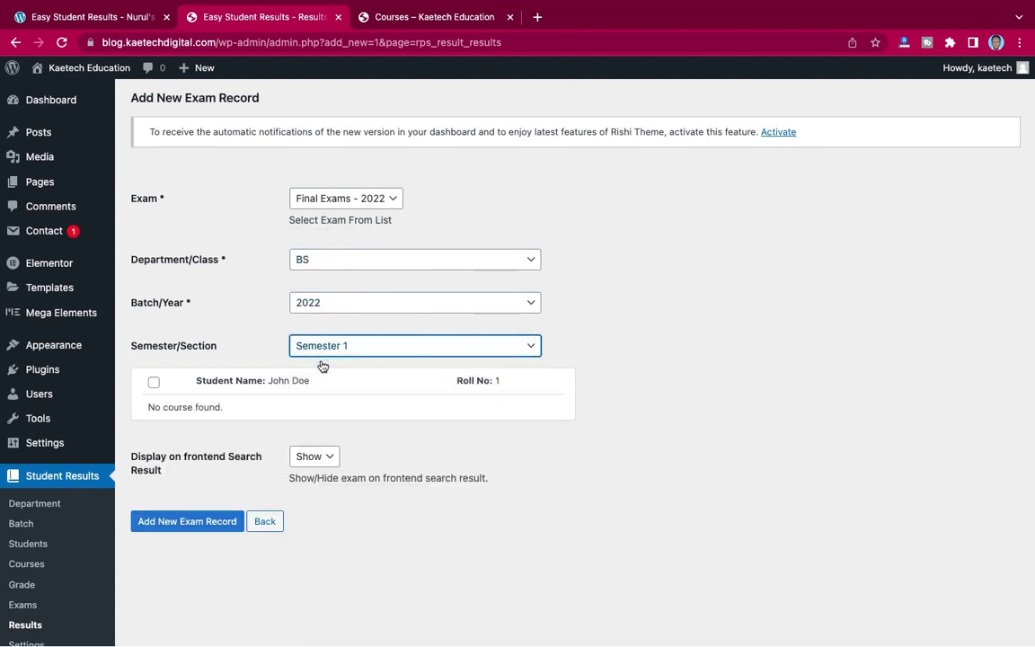
{"action": "left_click", "coordinate": [154, 384]}
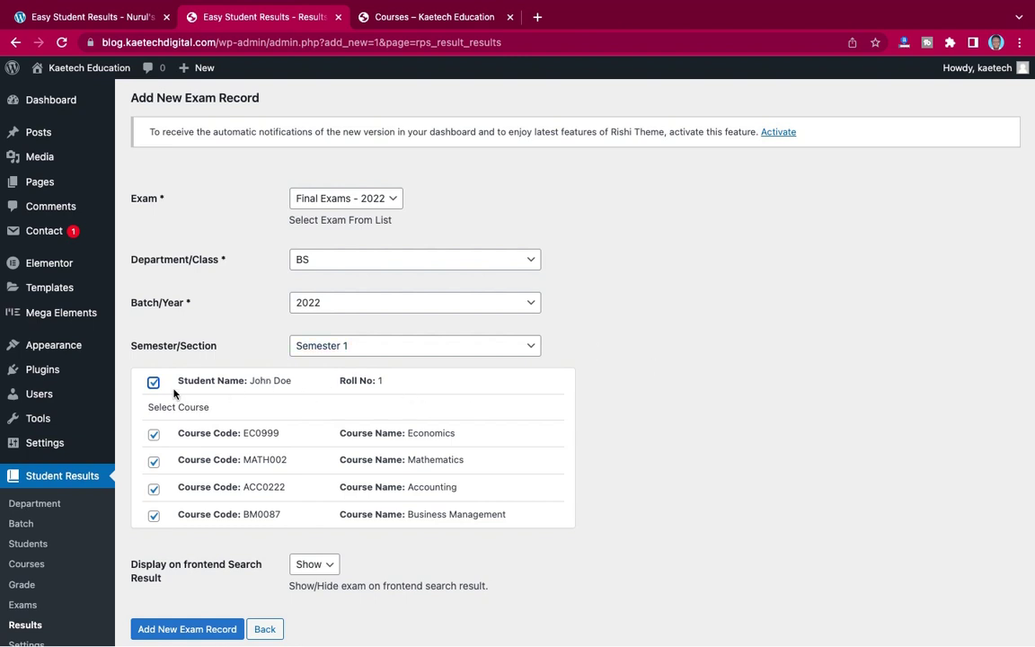
{"action": "scroll", "coordinate": [386, 415], "scroll_direction": "down", "scroll_amount": 2}
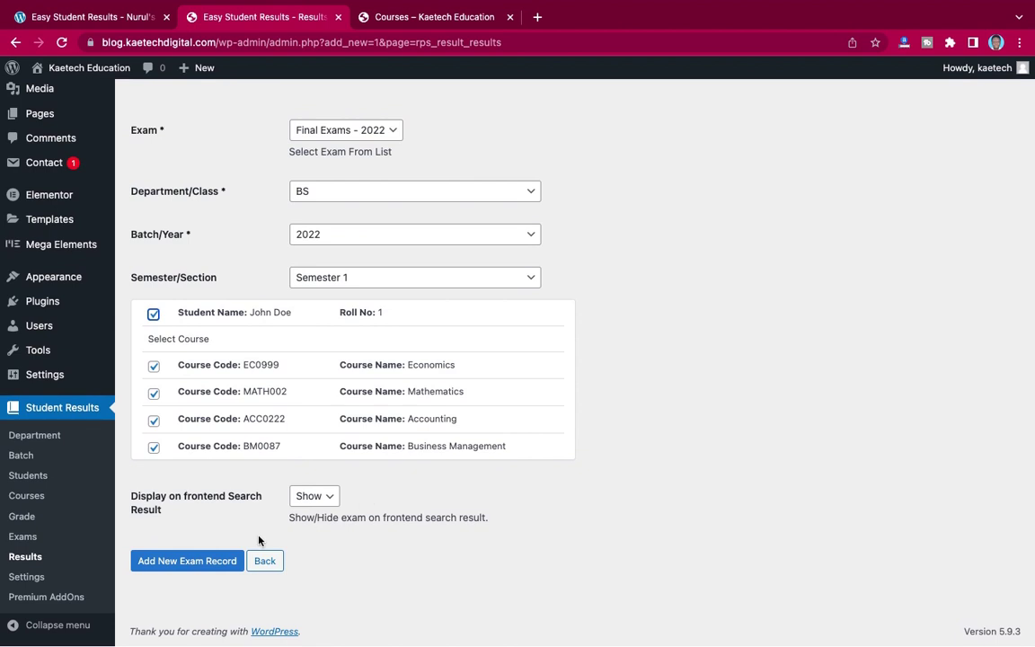
{"action": "left_click", "coordinate": [201, 562]}
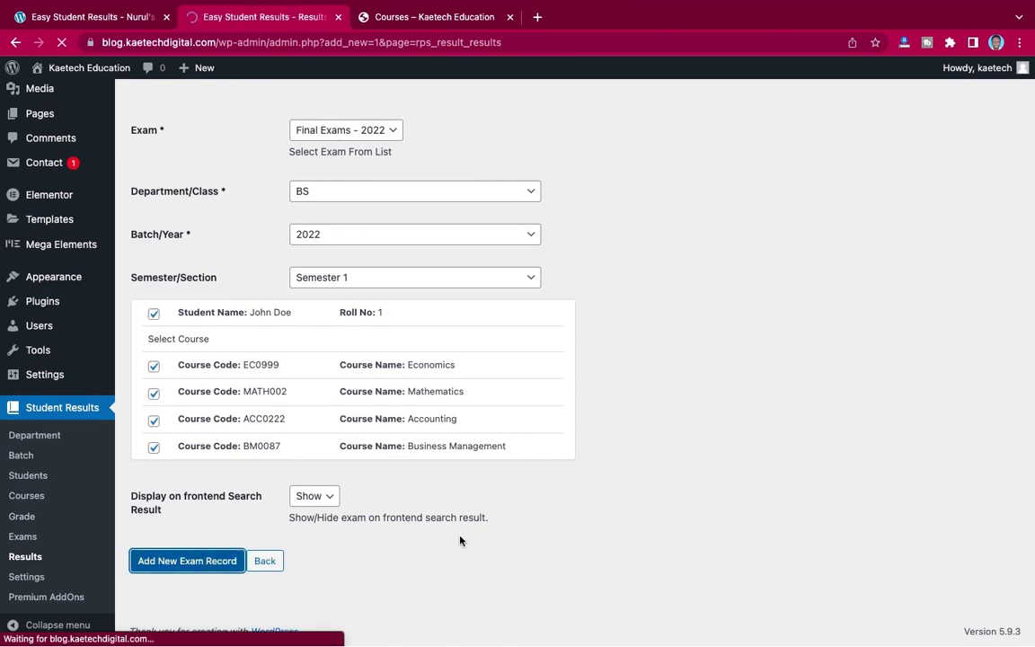
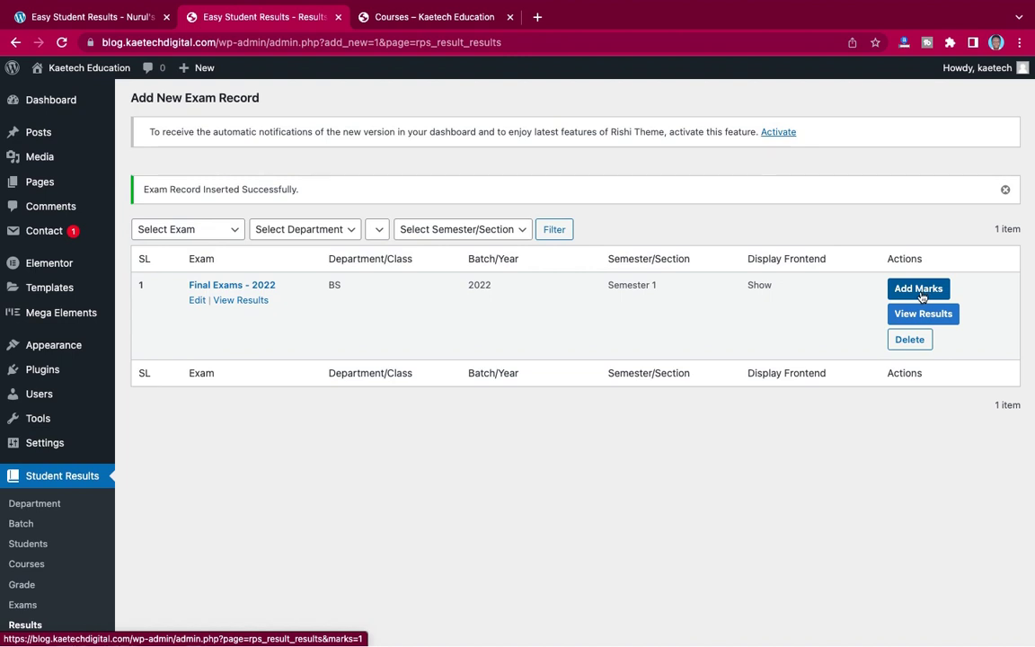
- Open the Add Marks form for the student listed under the Final Exams - 2022 record
{"action": "left_click", "coordinate": [198, 302]}
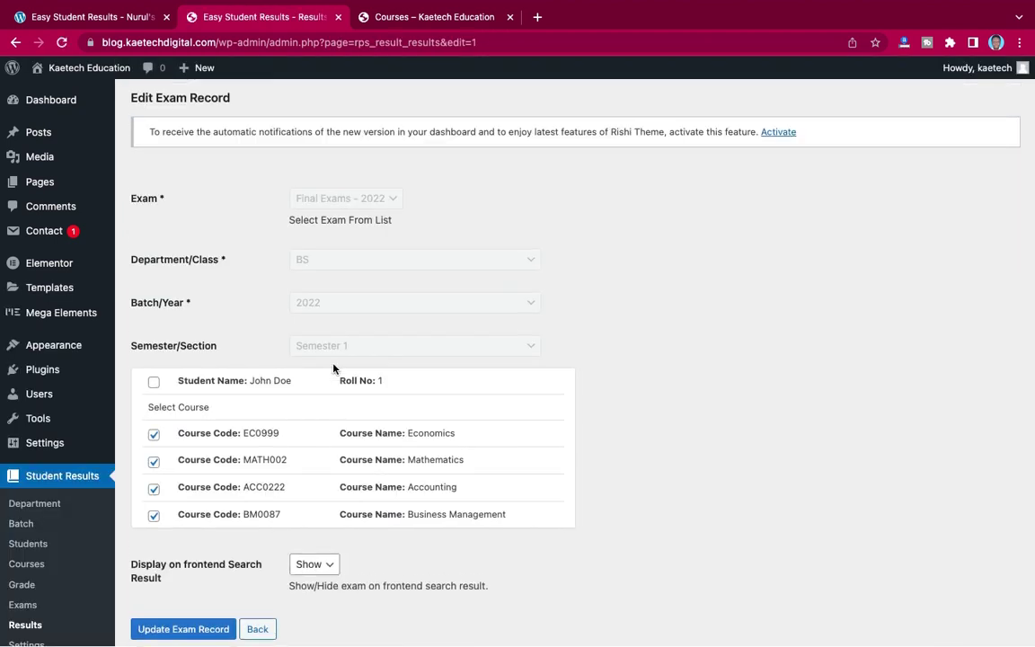
{"action": "scroll", "coordinate": [333, 369], "scroll_direction": "down", "scroll_amount": 2}
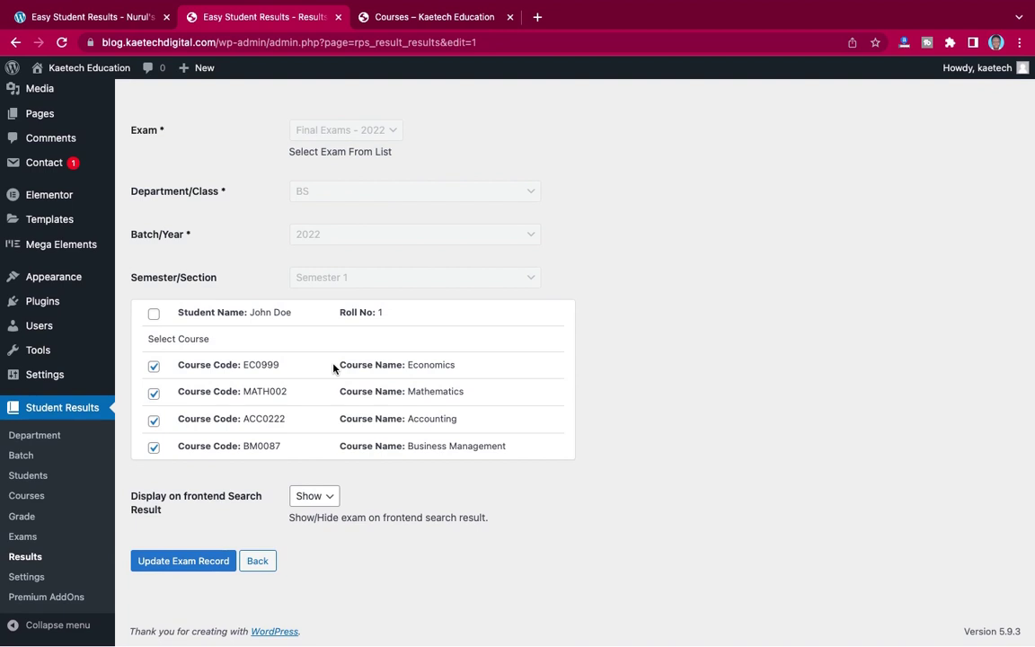
{"action": "left_click", "coordinate": [258, 562]}
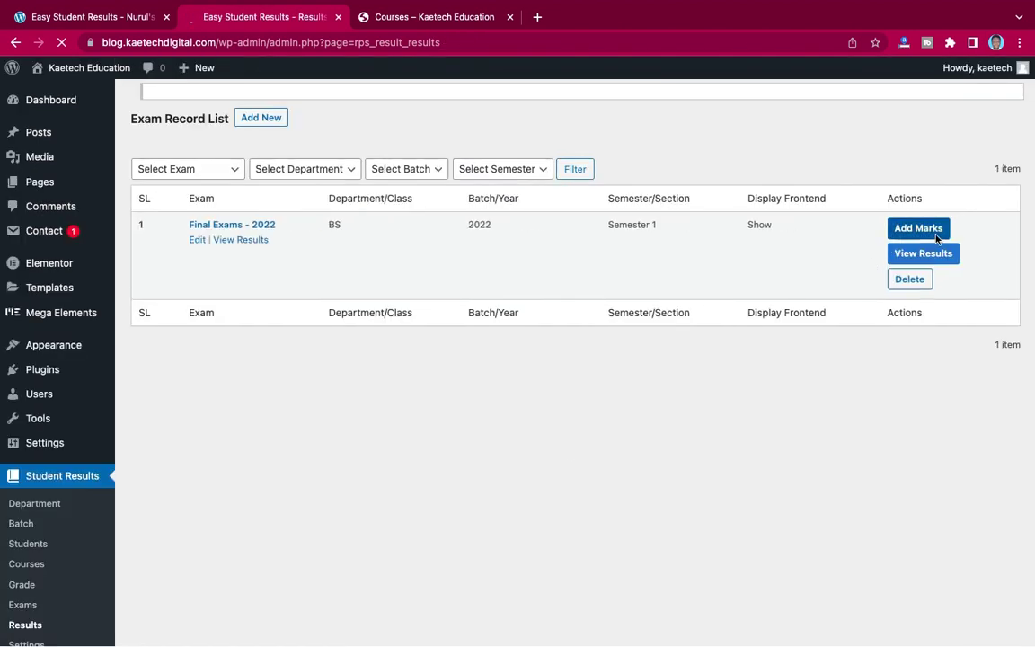
{"action": "left_click", "coordinate": [935, 236]}
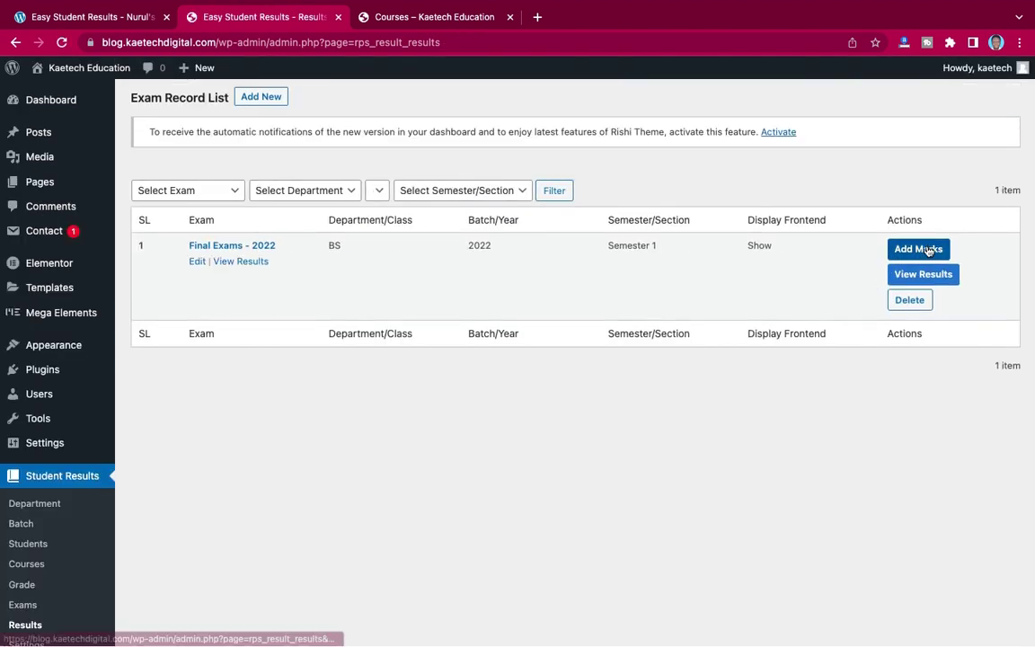
{"action": "left_click", "coordinate": [929, 250]}
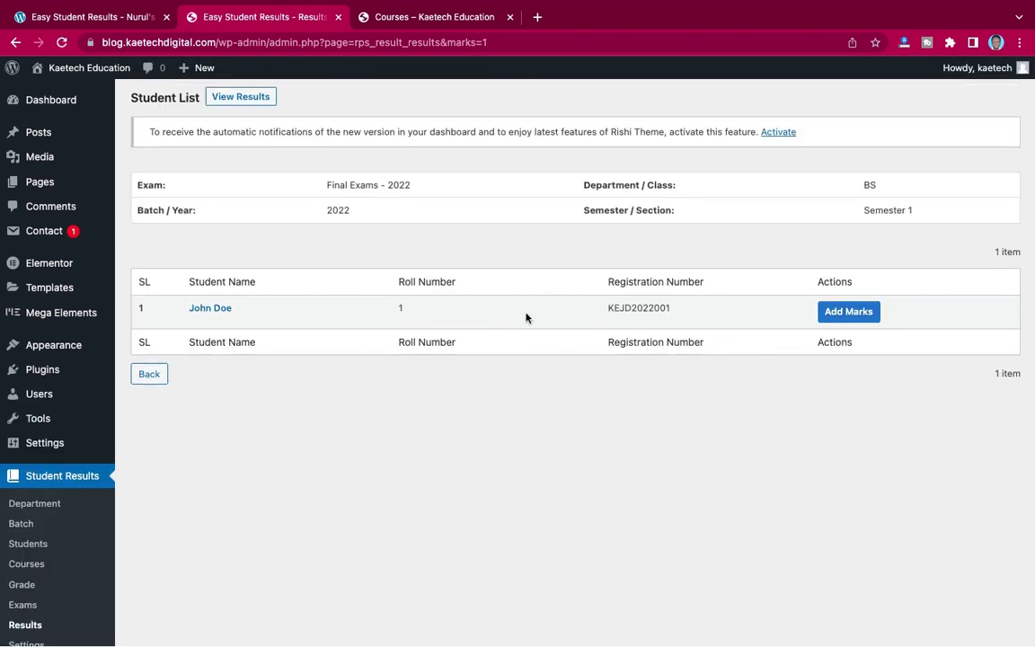
{"action": "left_click", "coordinate": [852, 311]}
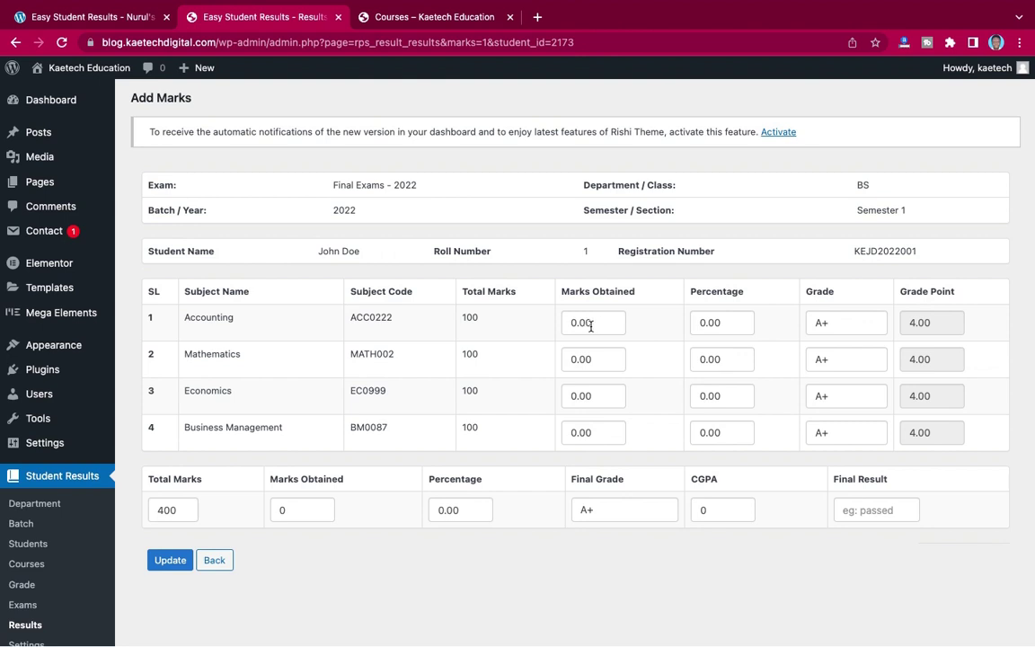
- Enter marks 80, 76, 56 and 90 for Accounting, Mathematics, Economics and Business Management
{"action": "double_click", "coordinate": [571, 323]}
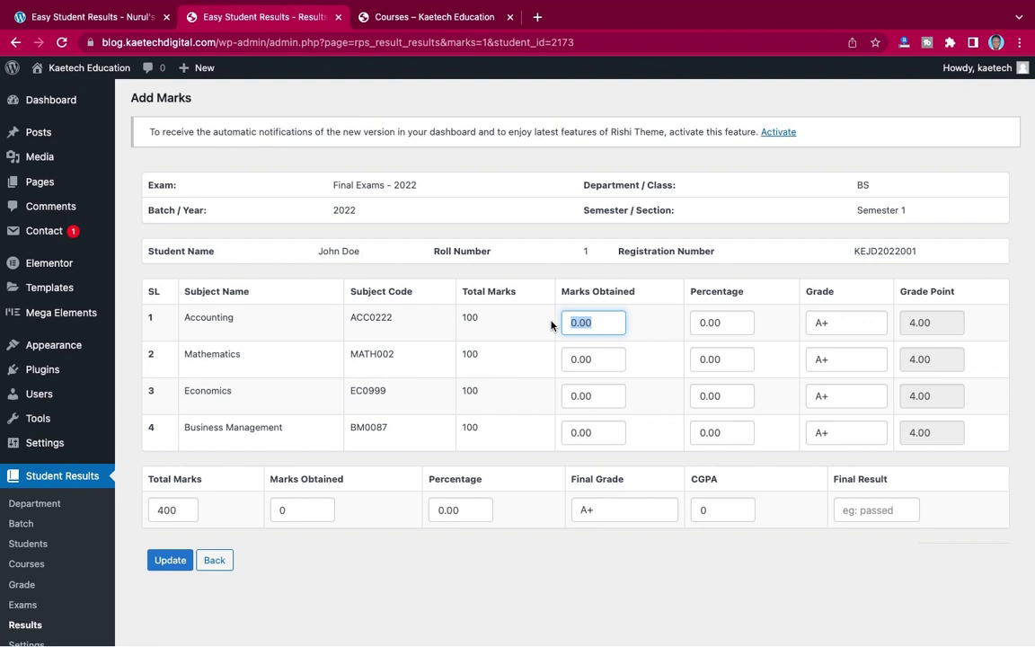
{"action": "type", "text": "80"}
{"action": "double_click", "coordinate": [589, 358]}
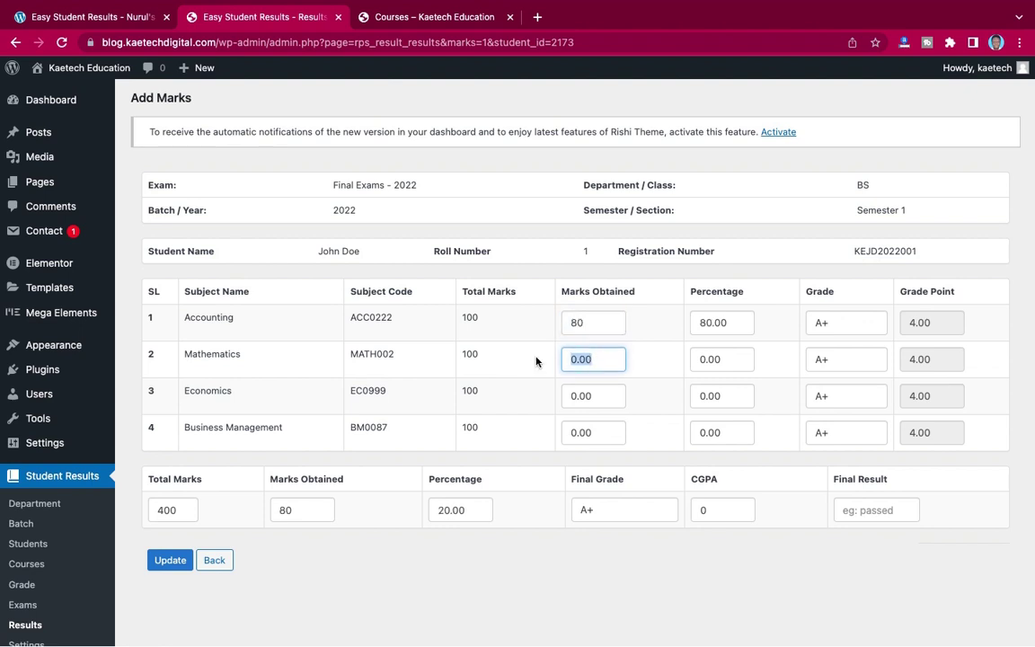
{"action": "type", "text": "76"}
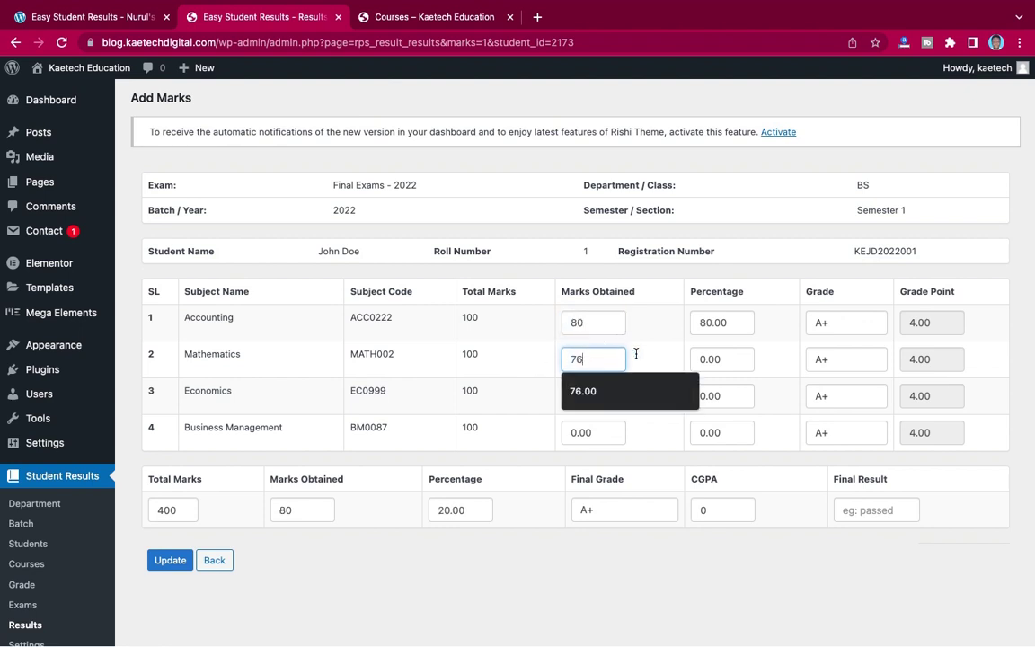
{"action": "left_click", "coordinate": [641, 361]}
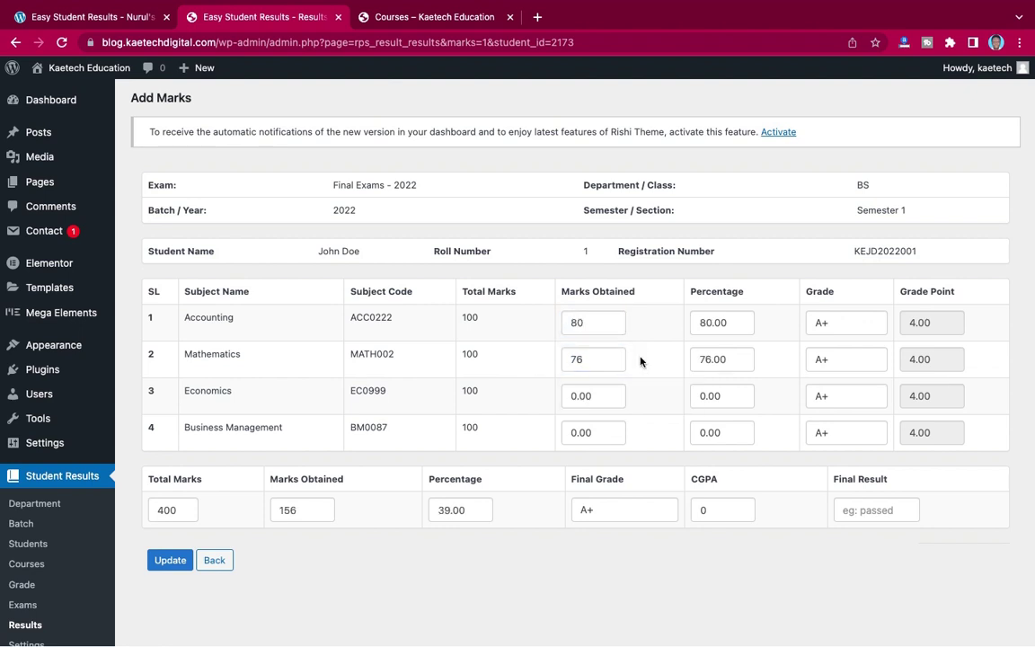
{"action": "double_click", "coordinate": [593, 396]}
{"action": "type", "text": "56"}
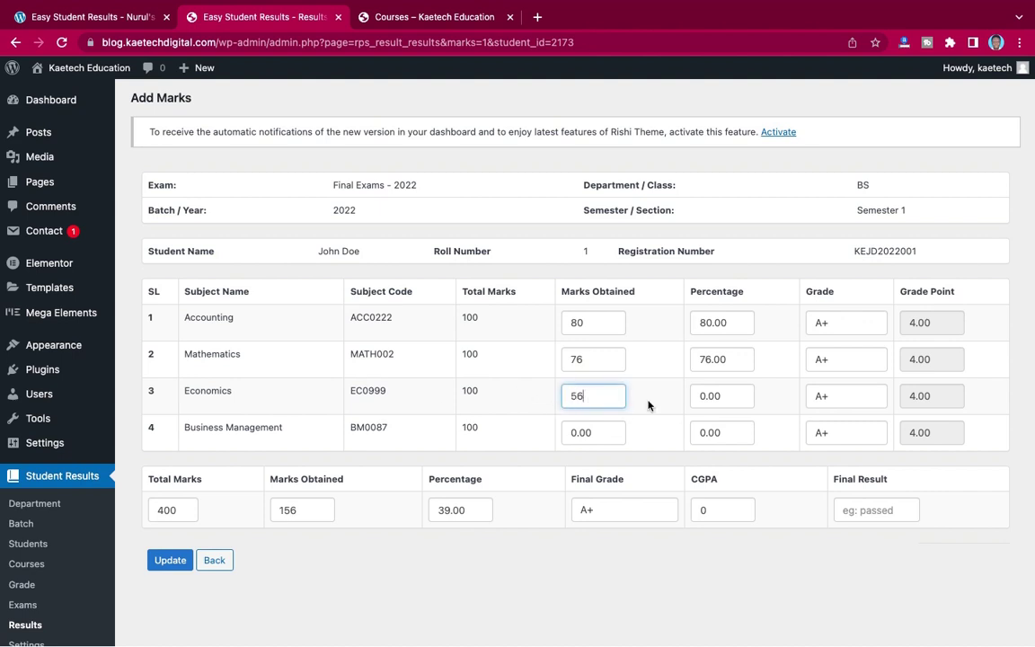
{"action": "left_click", "coordinate": [648, 405]}
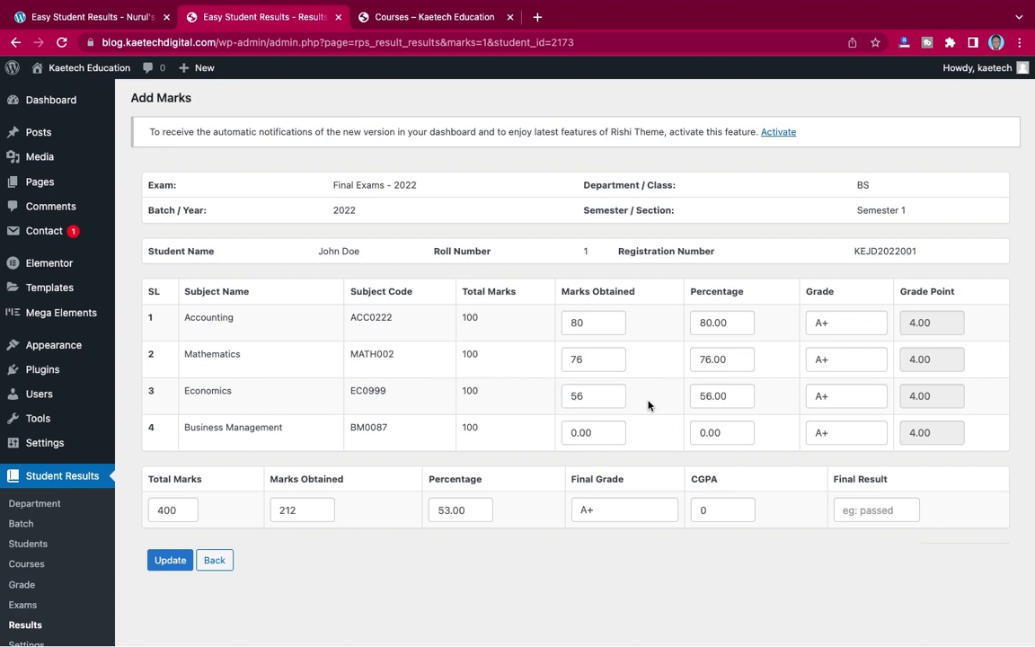
{"action": "double_click", "coordinate": [604, 432]}
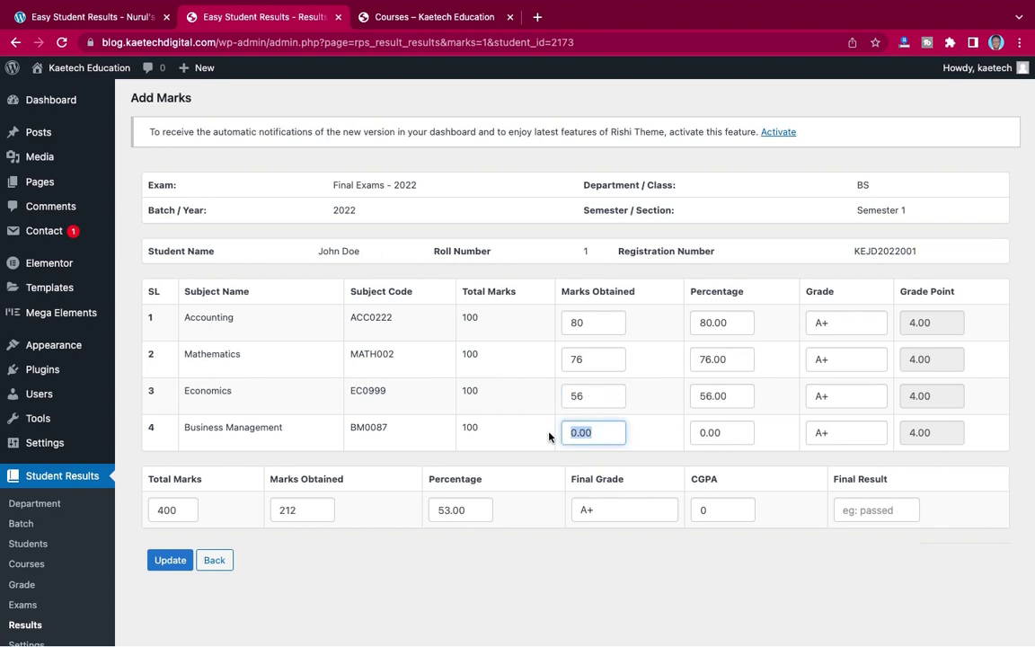
{"action": "type", "text": "90"}
{"action": "left_click", "coordinate": [647, 436]}
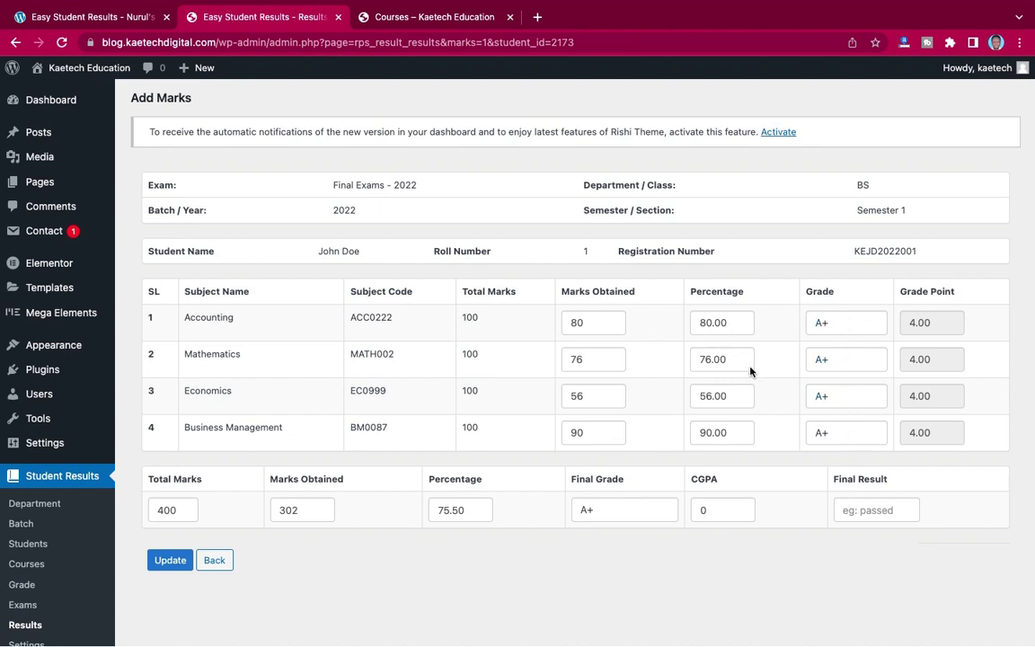
{"action": "scroll", "coordinate": [84, 523], "scroll_direction": "down", "scroll_amount": 2}
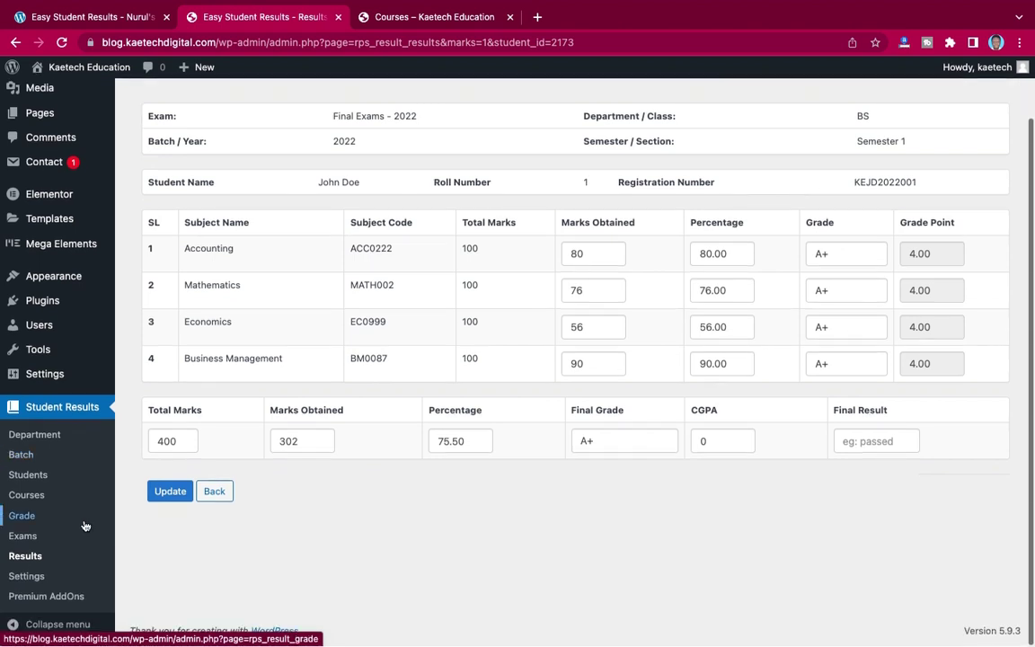
- Open the Grade list in a new tab and compare its mark bands with the marks form
{"action": "right_click", "coordinate": [23, 520]}
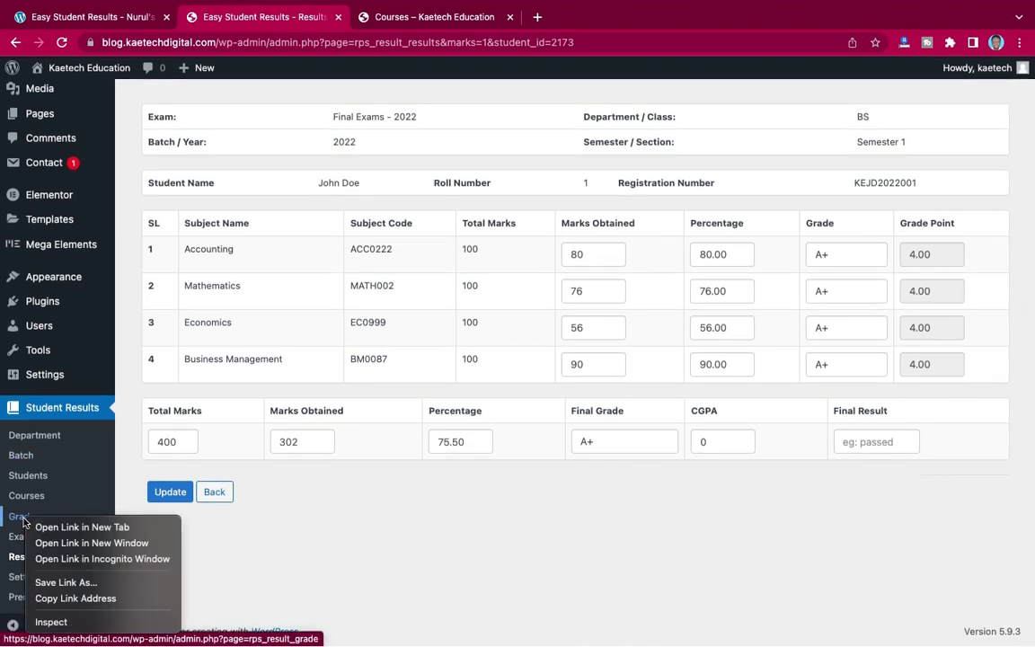
{"action": "left_click", "coordinate": [57, 530]}
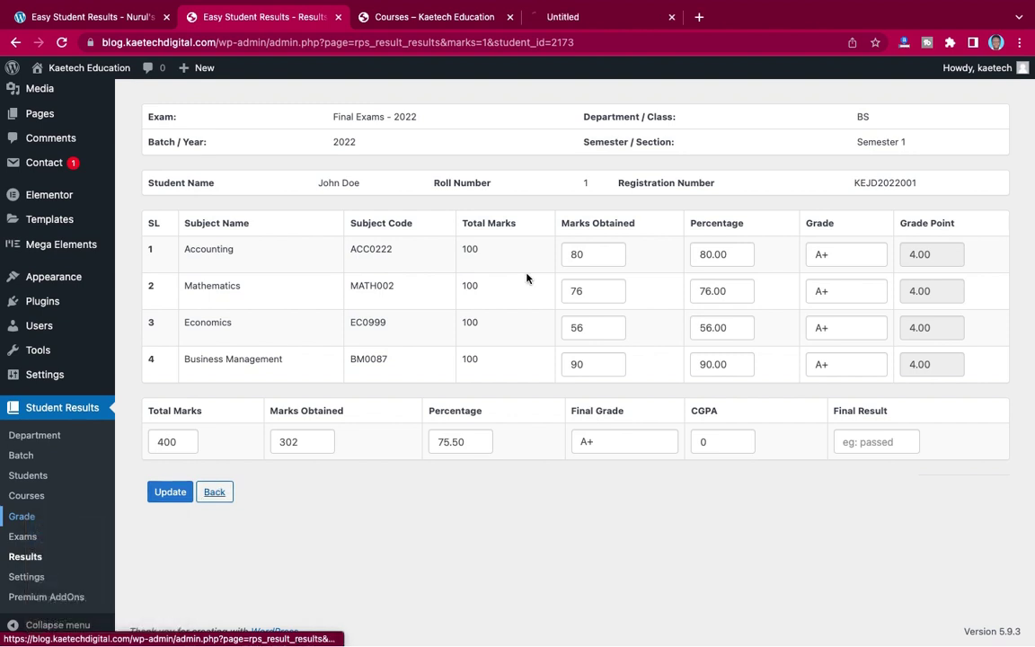
{"action": "left_click", "coordinate": [620, 24]}
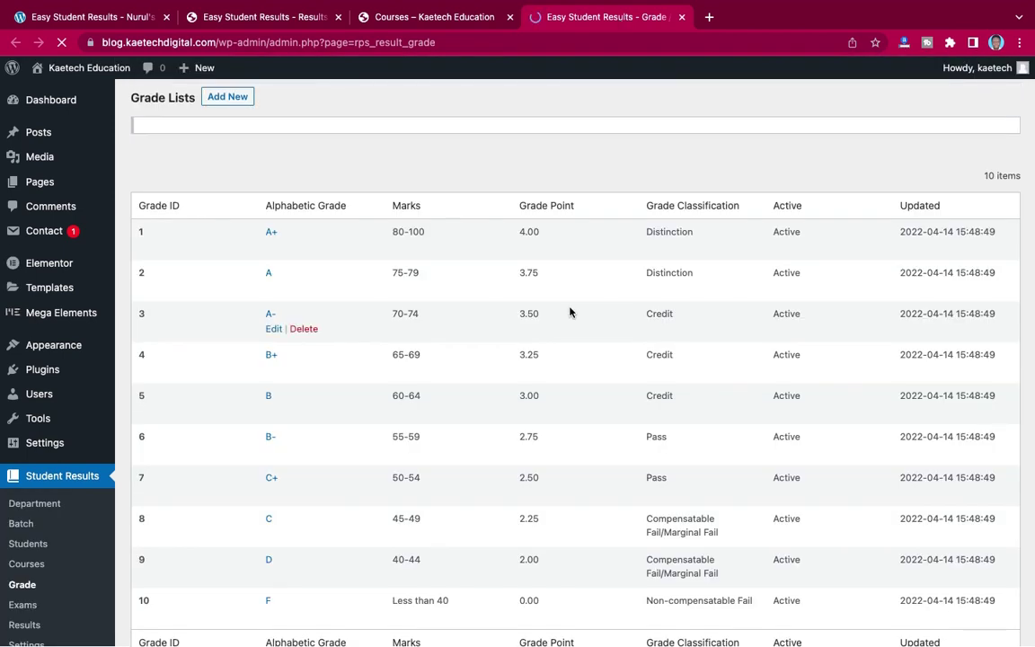
{"action": "scroll", "coordinate": [570, 312], "scroll_direction": "down", "scroll_amount": 3}
{"action": "scroll", "coordinate": [570, 311], "scroll_direction": "up", "scroll_amount": 2}
{"action": "scroll", "coordinate": [571, 312], "scroll_direction": "down", "scroll_amount": 1}
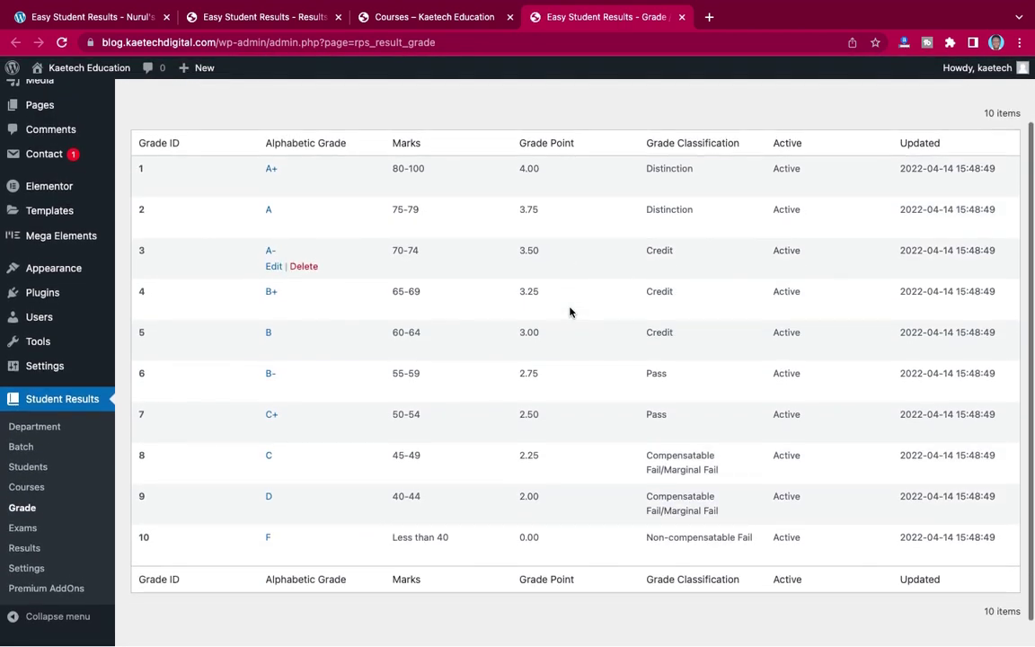
{"action": "left_click", "coordinate": [285, 22]}
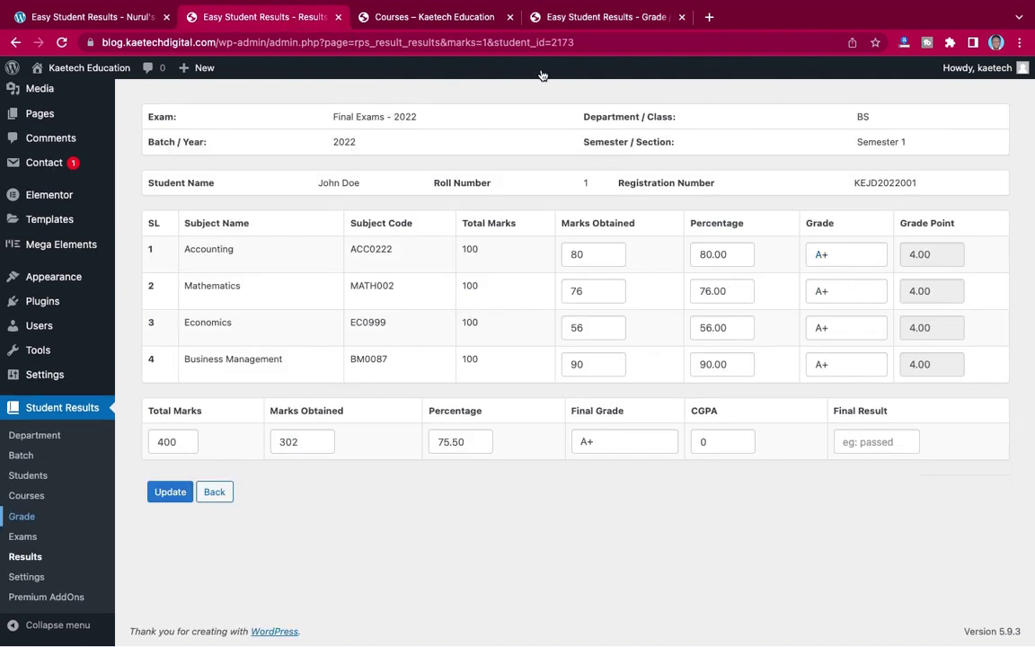
{"action": "left_click", "coordinate": [578, 16]}
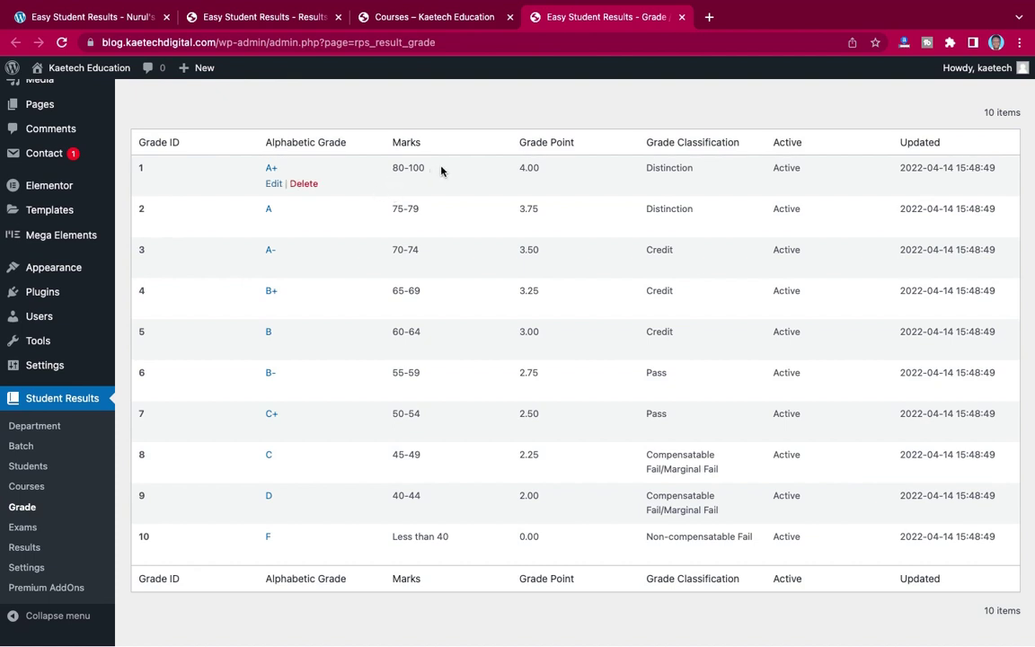
{"action": "left_click", "coordinate": [270, 16]}
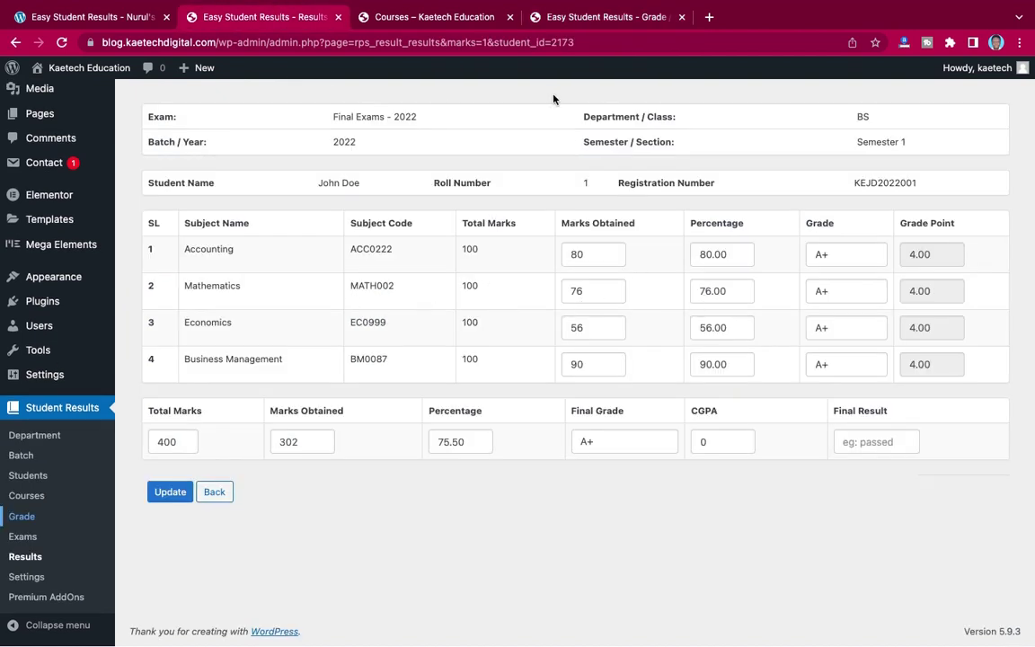
{"action": "left_click", "coordinate": [582, 18]}
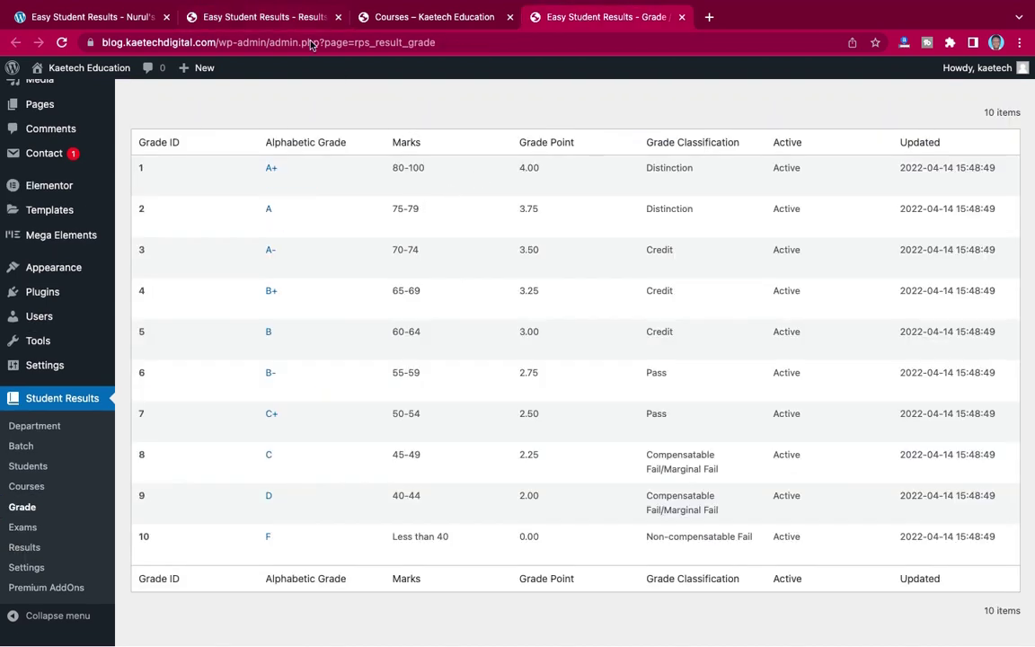
{"action": "left_click", "coordinate": [288, 18]}
- Change the Mathematics grade to A and the Economics grade to B-
{"action": "left_click", "coordinate": [864, 297]}
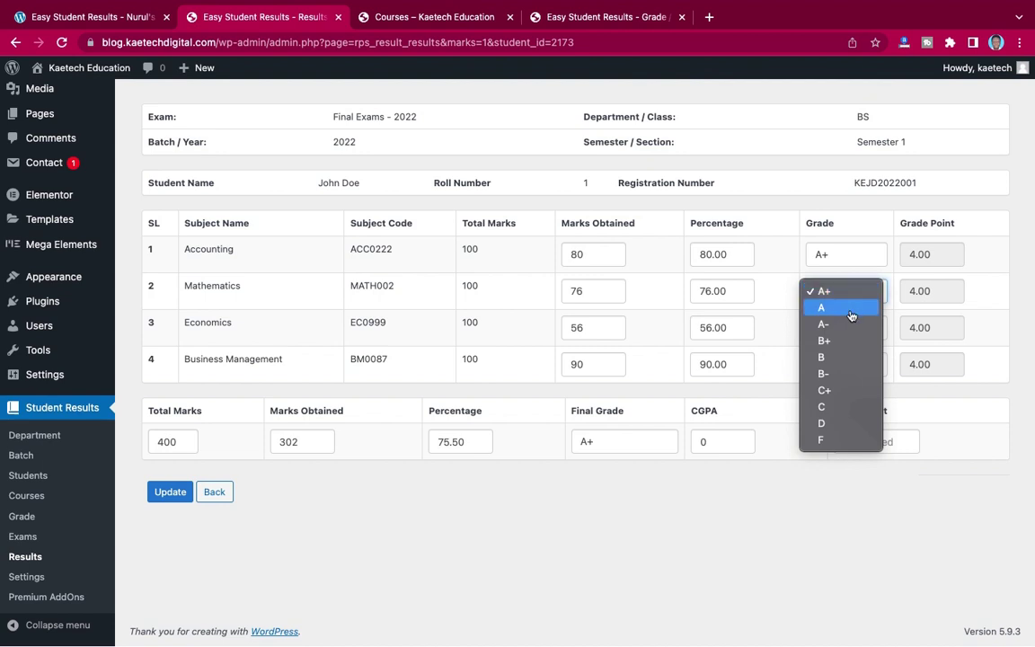
{"action": "left_click", "coordinate": [850, 309]}
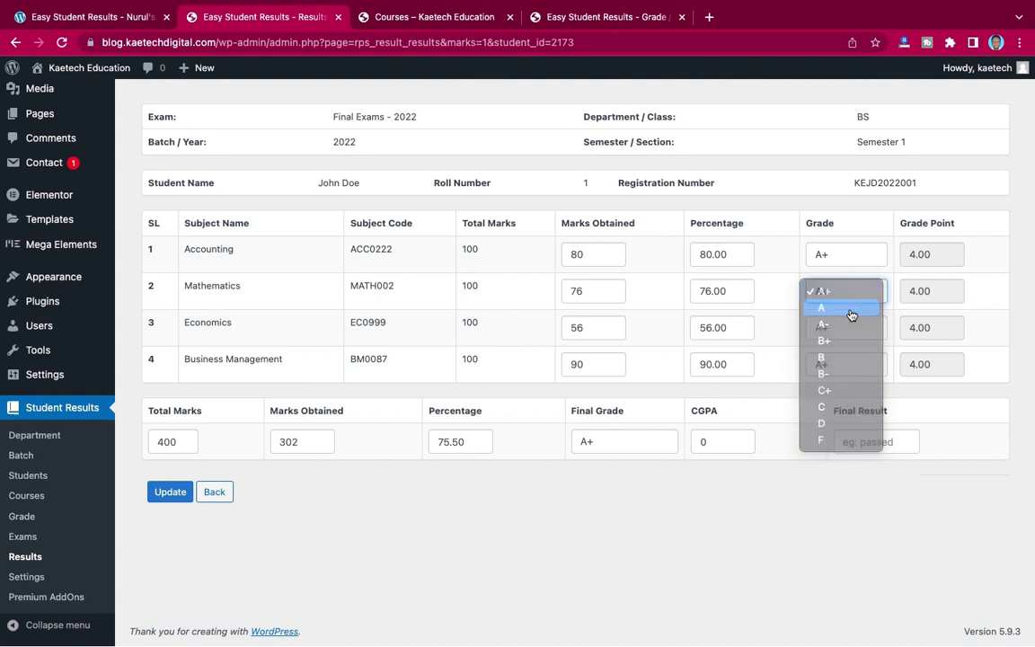
{"action": "left_click", "coordinate": [578, 18]}
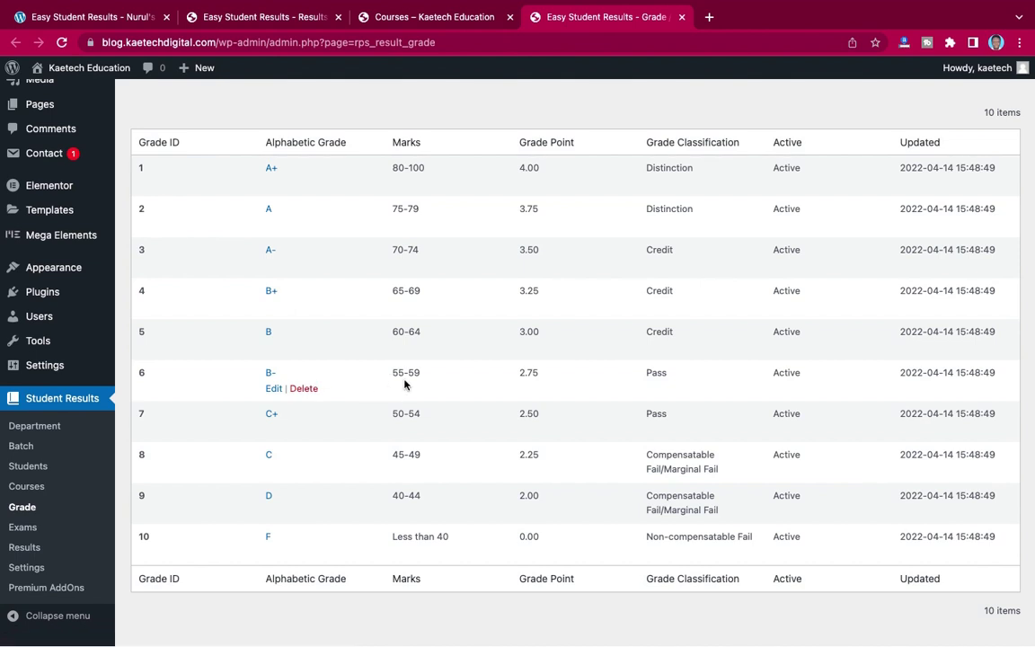
{"action": "left_click", "coordinate": [306, 20]}
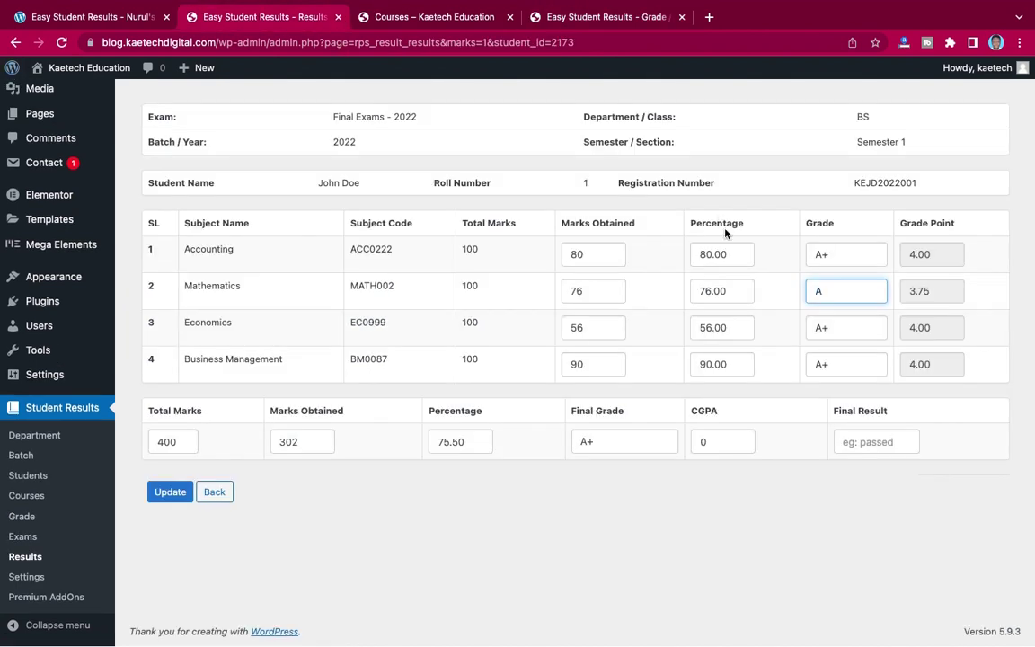
{"action": "left_click", "coordinate": [832, 333]}
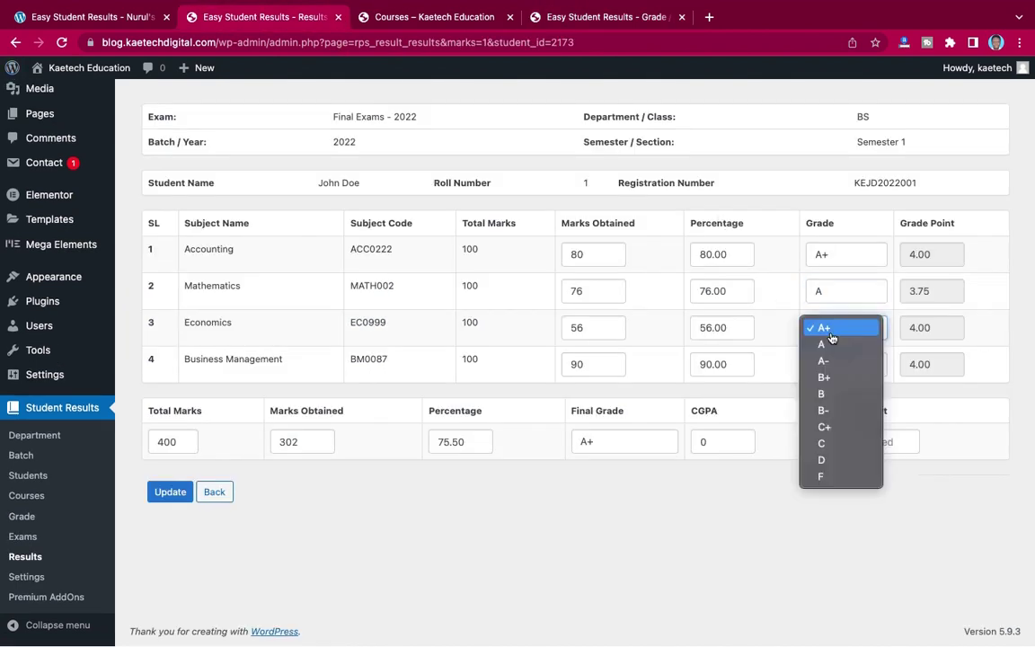
{"action": "left_click", "coordinate": [825, 410]}
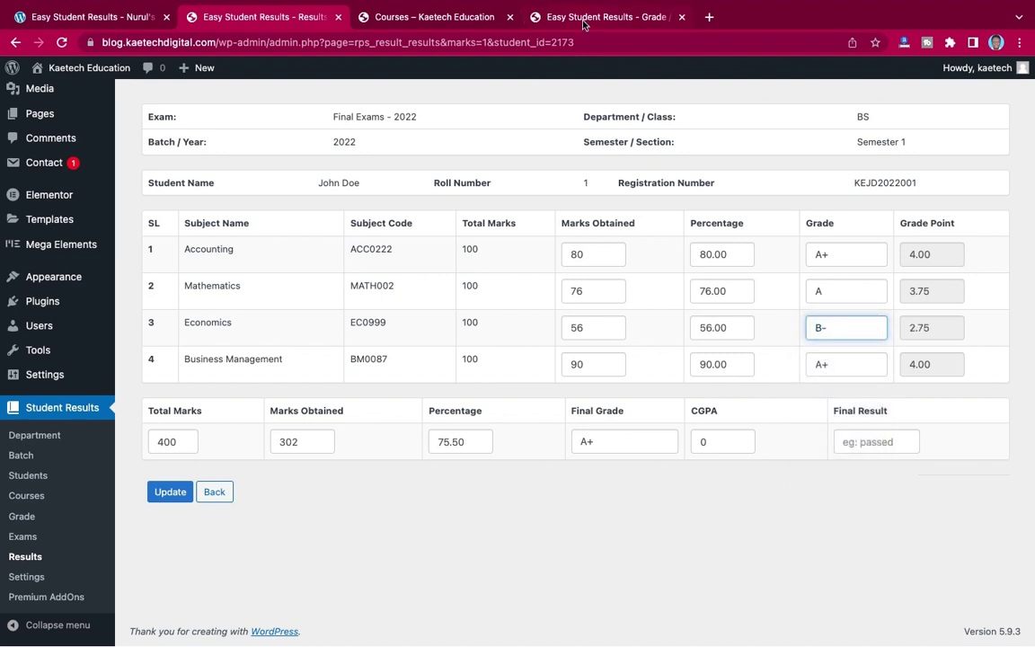
{"action": "left_click", "coordinate": [583, 20]}
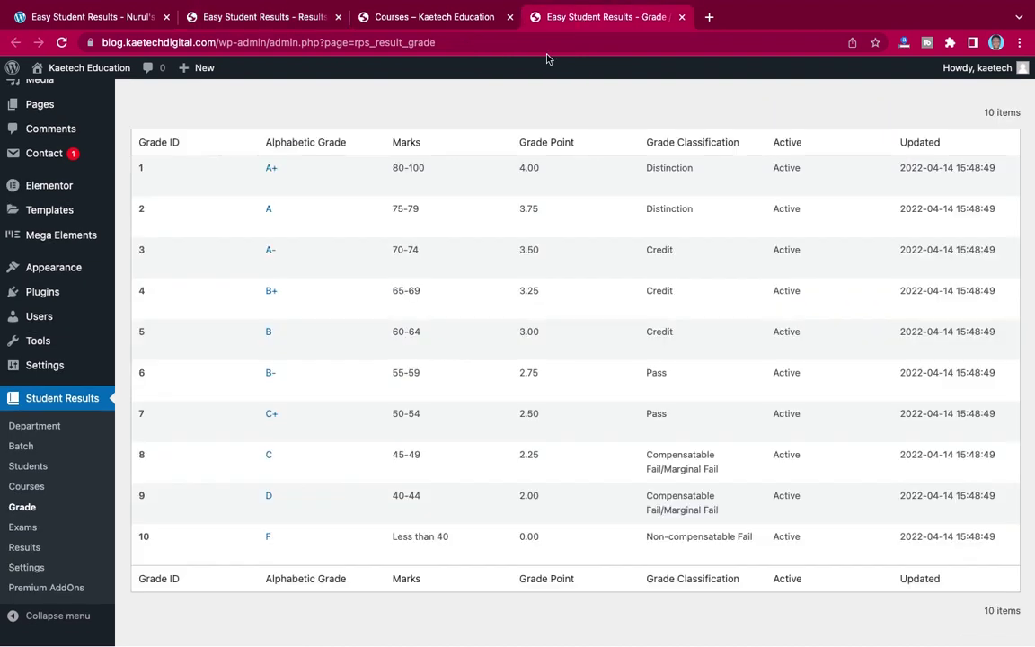
{"action": "left_click", "coordinate": [276, 20]}
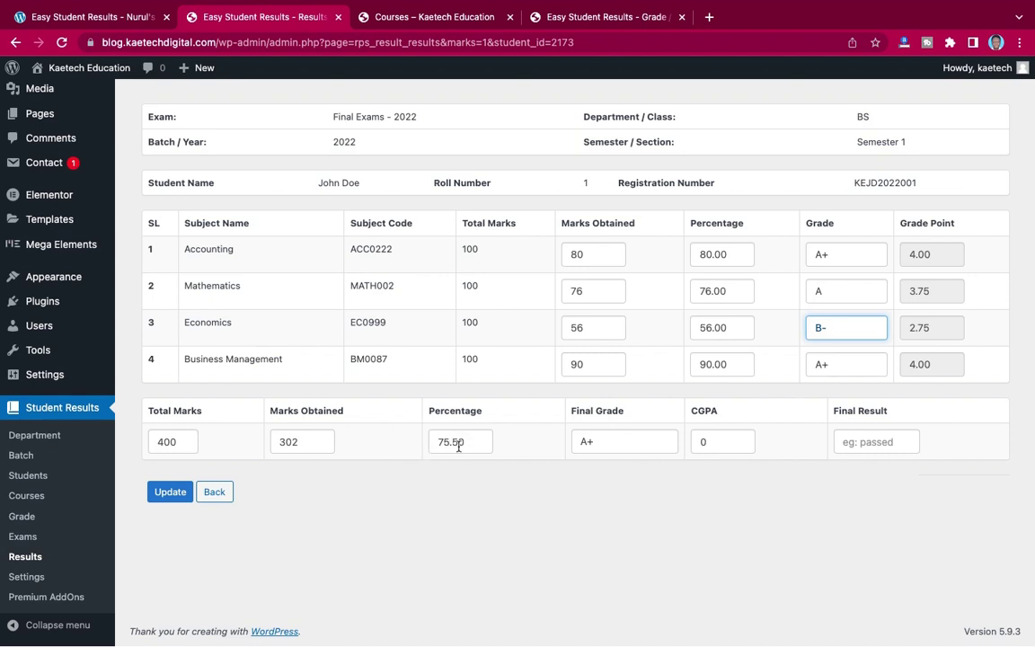
- Set the Final Grade to A after checking the grade scale
{"action": "left_click", "coordinate": [622, 446]}
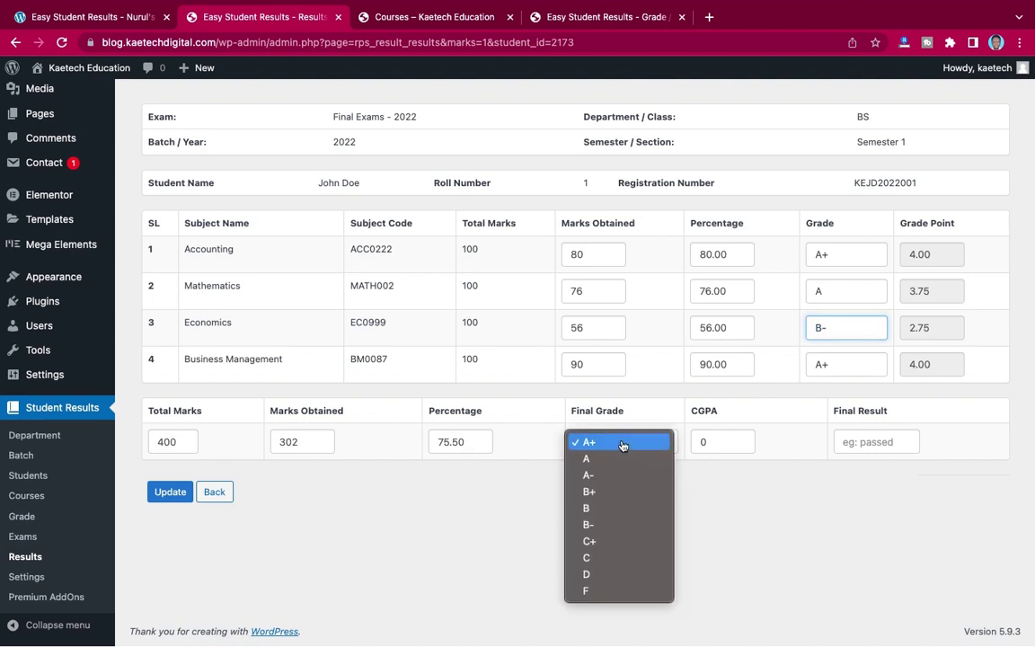
{"action": "left_click", "coordinate": [616, 458]}
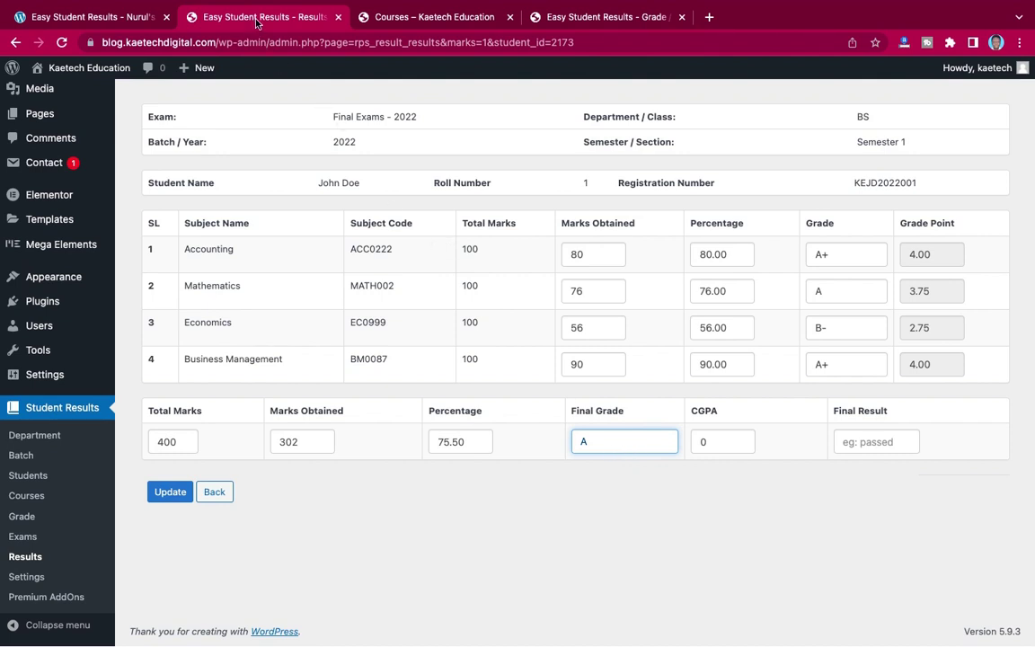
{"action": "left_click", "coordinate": [557, 16]}
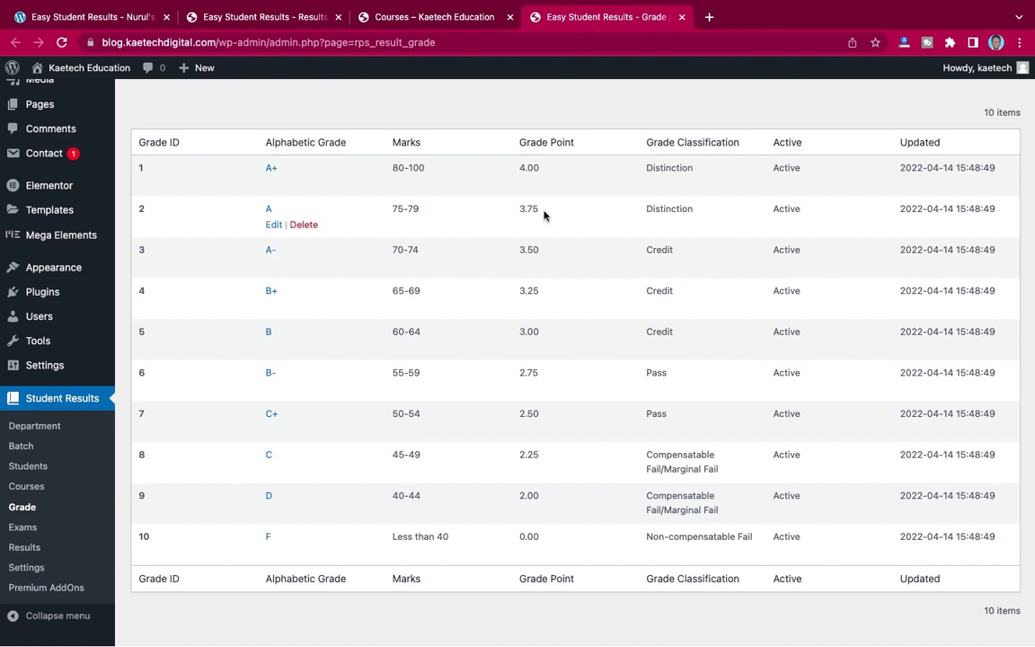
{"action": "key", "text": "super+2"}
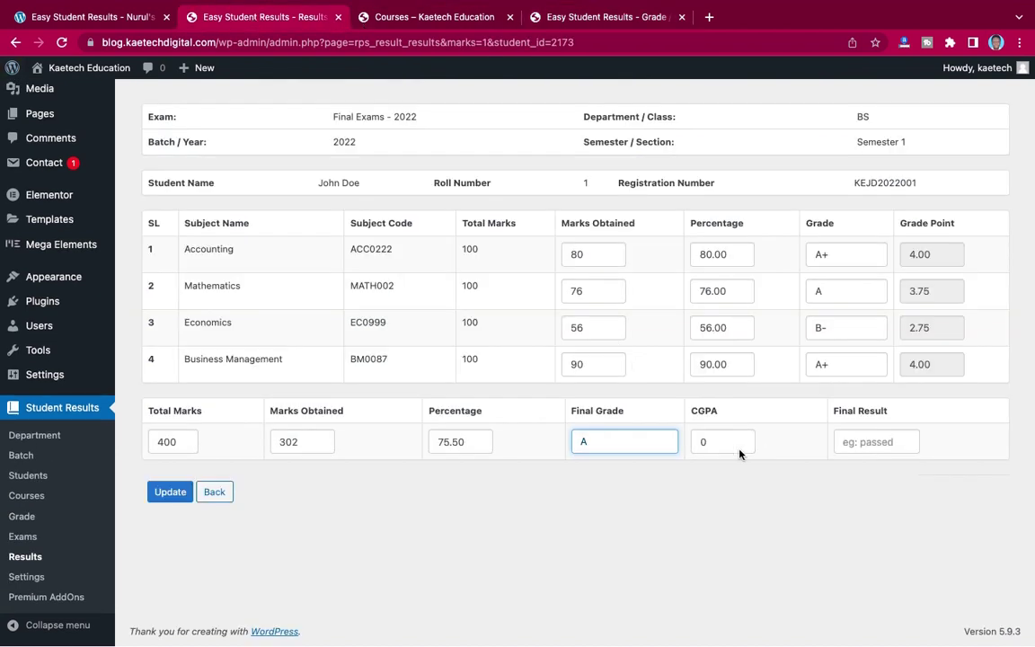
- Enter CGPA 3.75 and final result Distinction, then update the student result
{"action": "double_click", "coordinate": [705, 441]}
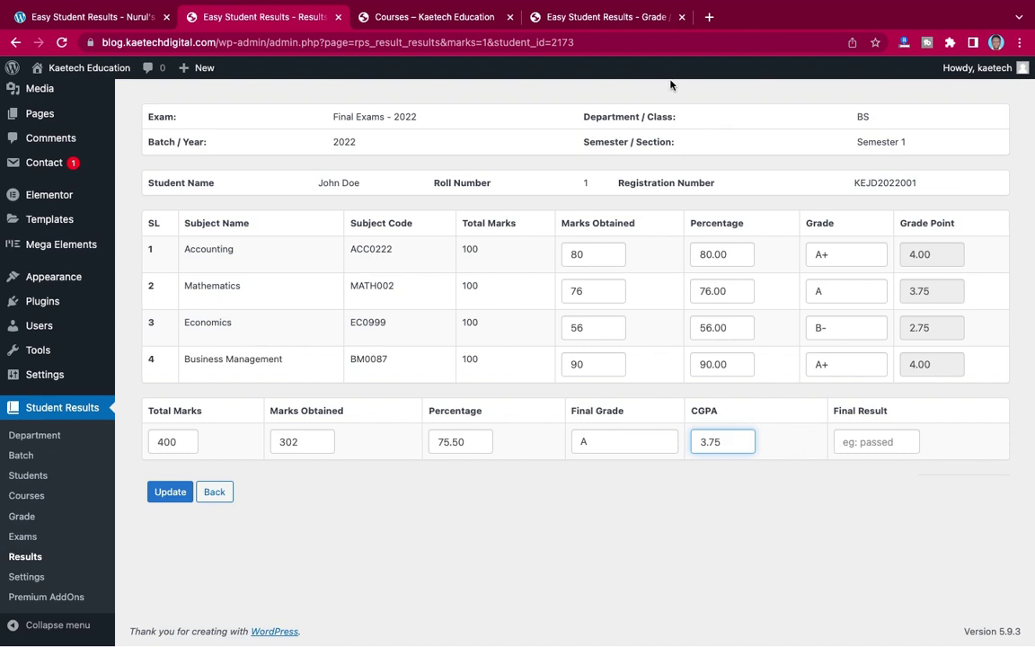
{"action": "left_click", "coordinate": [609, 17]}
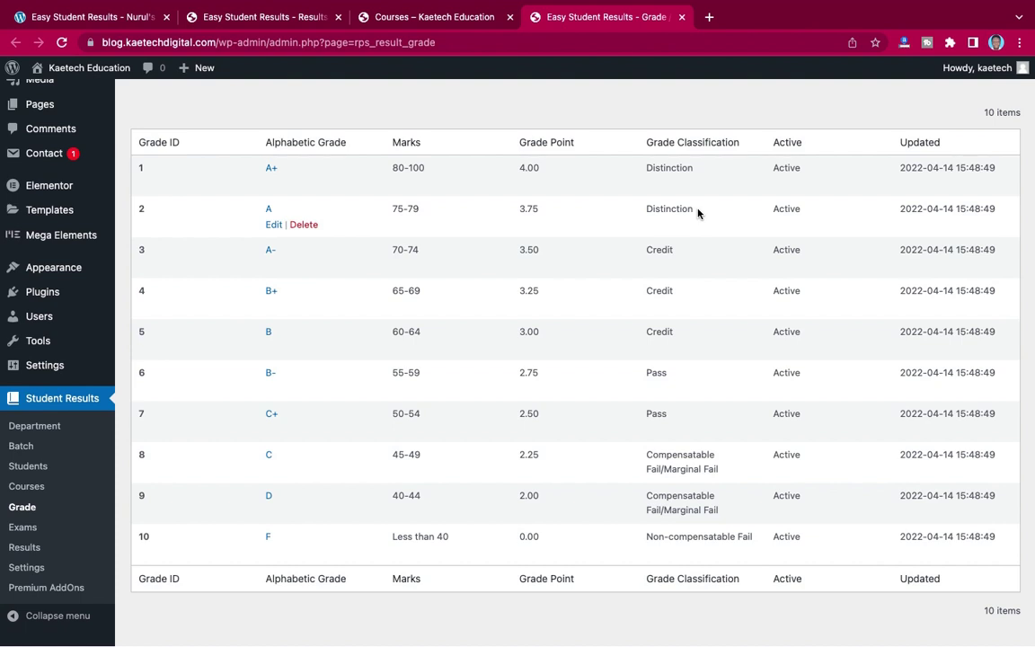
{"action": "left_click_drag", "start_coordinate": [698, 213], "coordinate": [643, 211]}
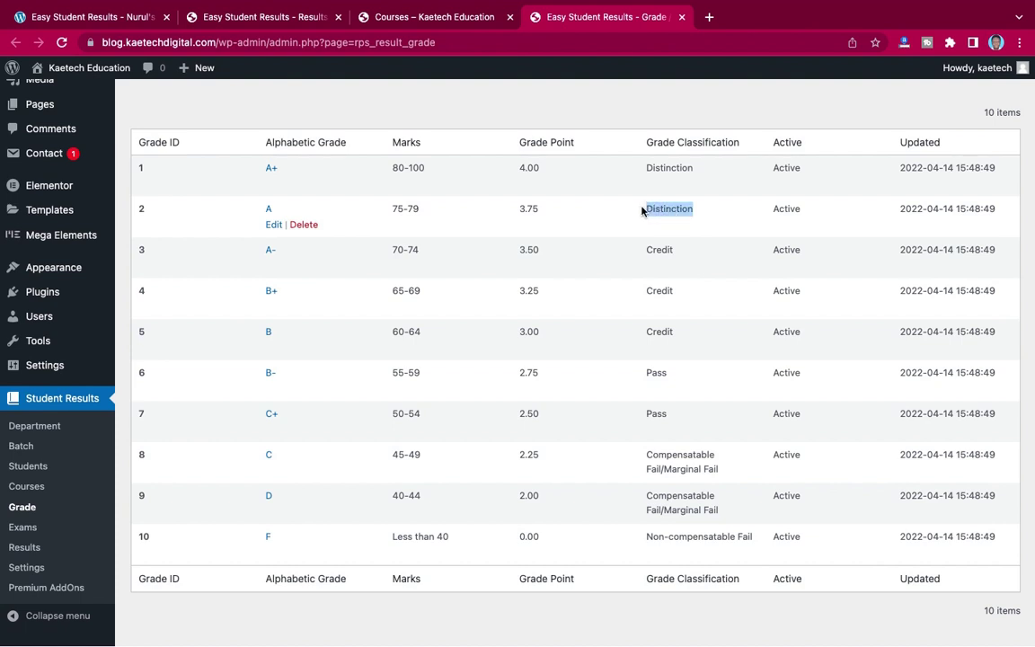
{"action": "left_click", "coordinate": [284, 17]}
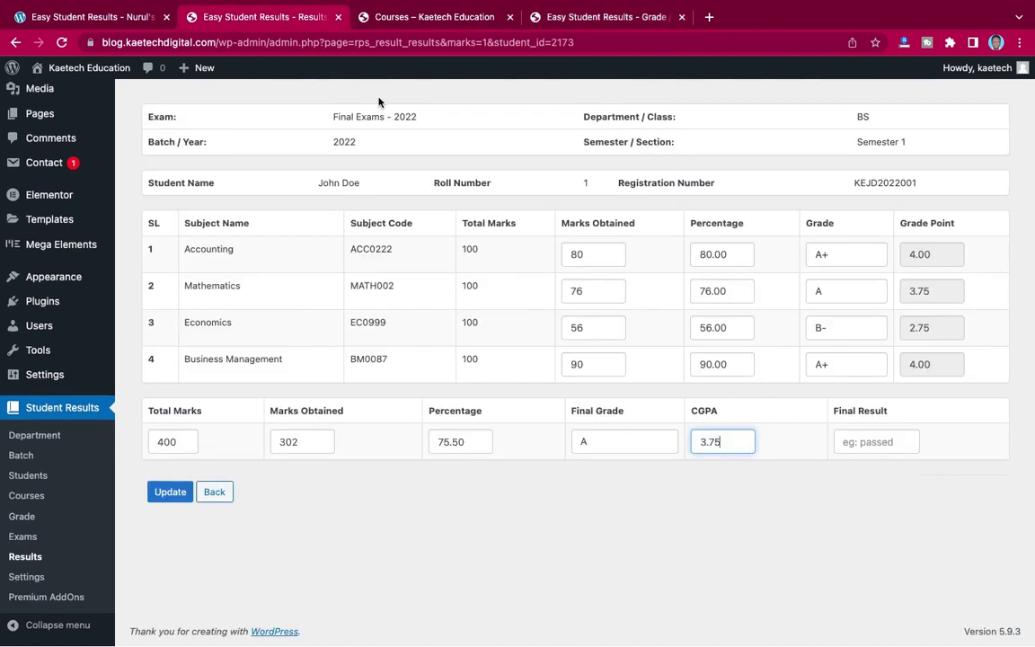
{"action": "left_click", "coordinate": [869, 442]}
{"action": "key", "text": "Down"}
{"action": "key", "text": "Return"}
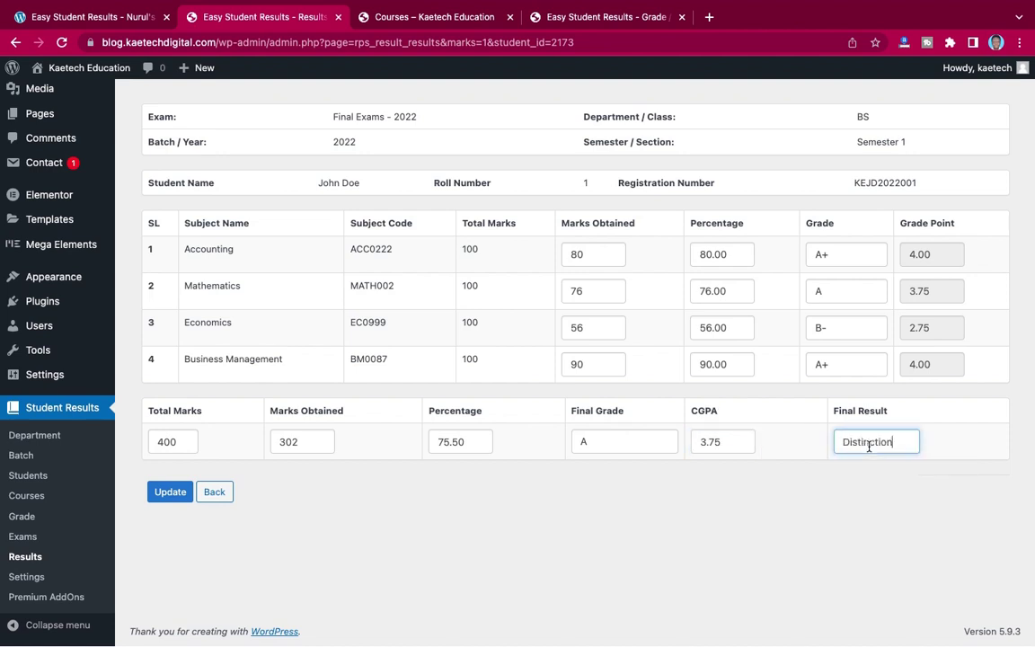
{"action": "left_click", "coordinate": [169, 493]}
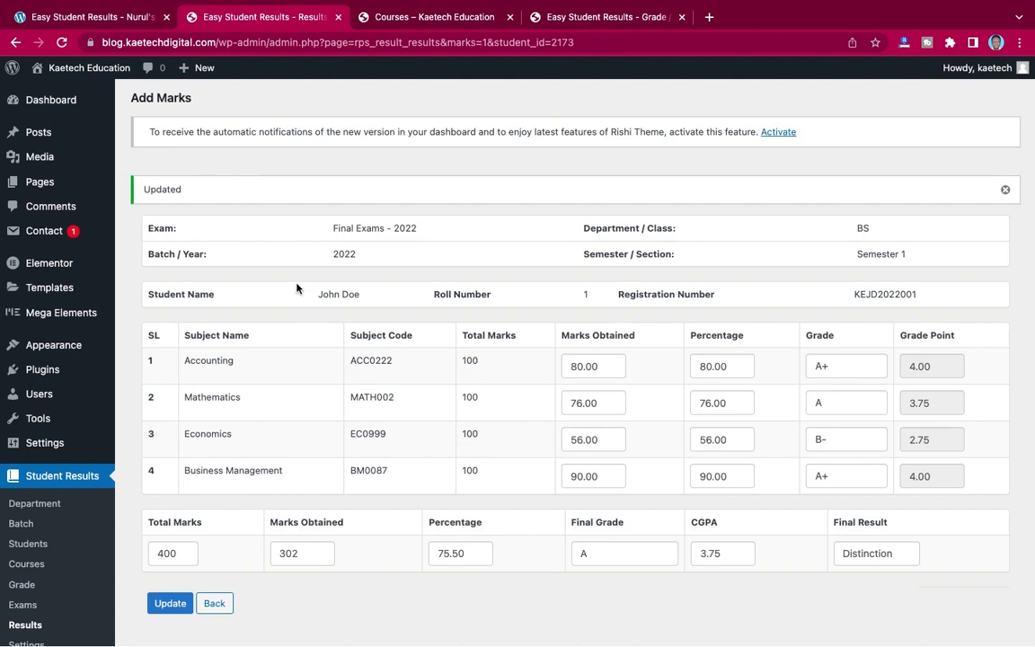
{"action": "mouse_move", "coordinate": [45, 135]}
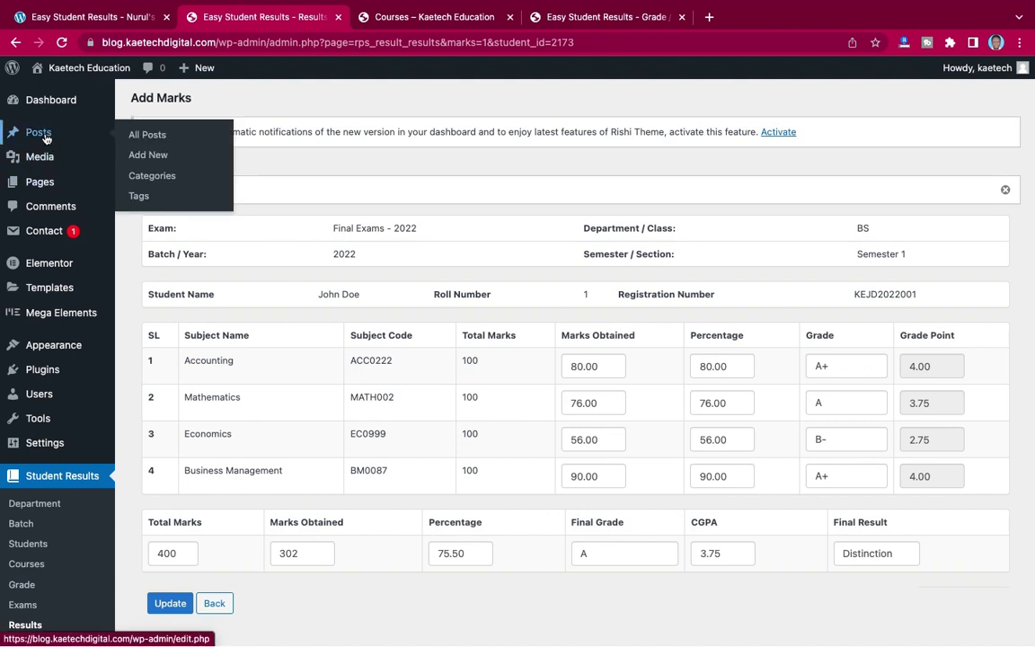
{"action": "mouse_move", "coordinate": [41, 185]}
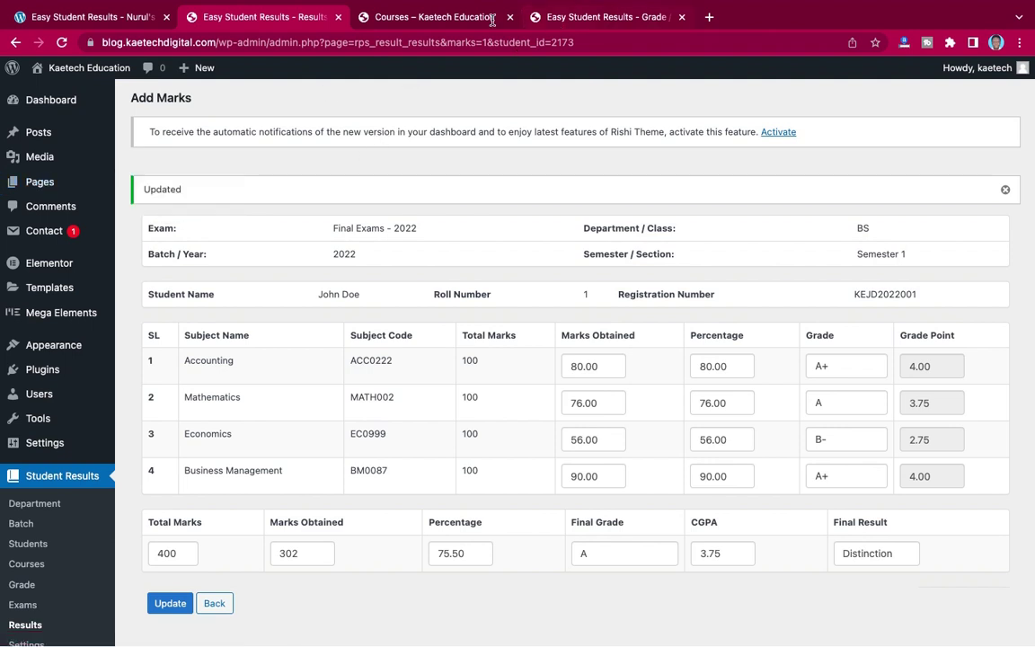
{"action": "left_click", "coordinate": [457, 17]}
{"action": "scroll", "coordinate": [466, 180], "scroll_direction": "up", "scroll_amount": 10}
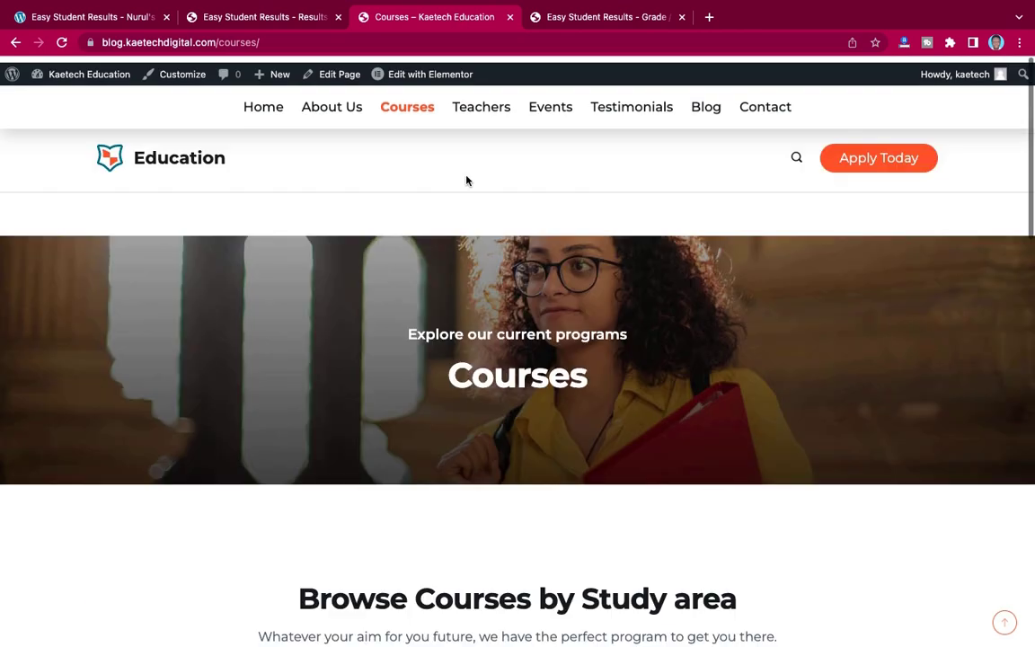
{"action": "left_click", "coordinate": [59, 42]}
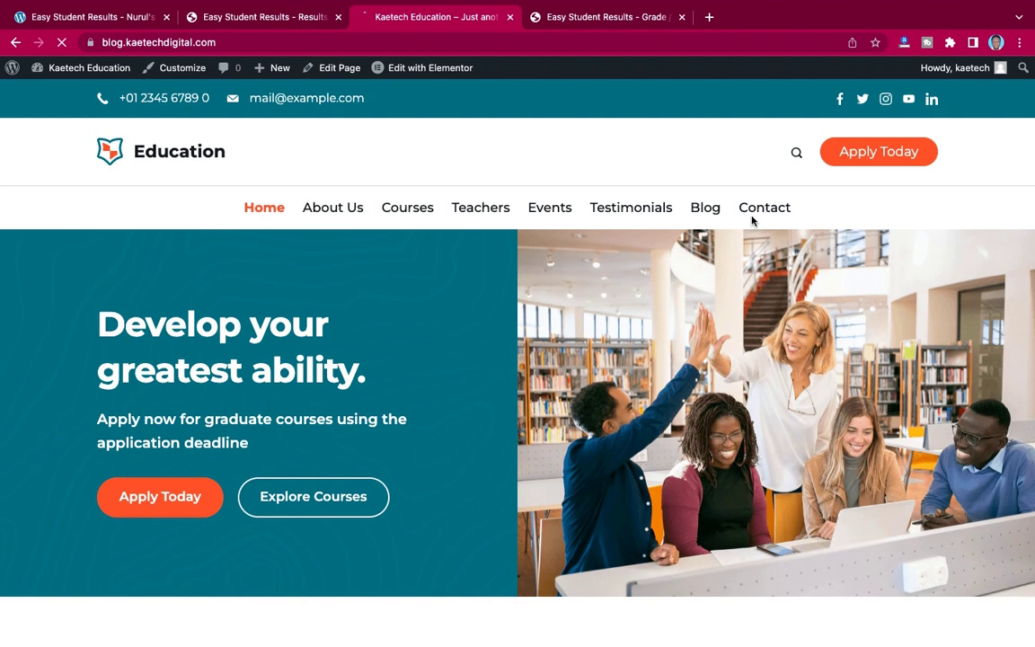
{"action": "left_click", "coordinate": [243, 19]}
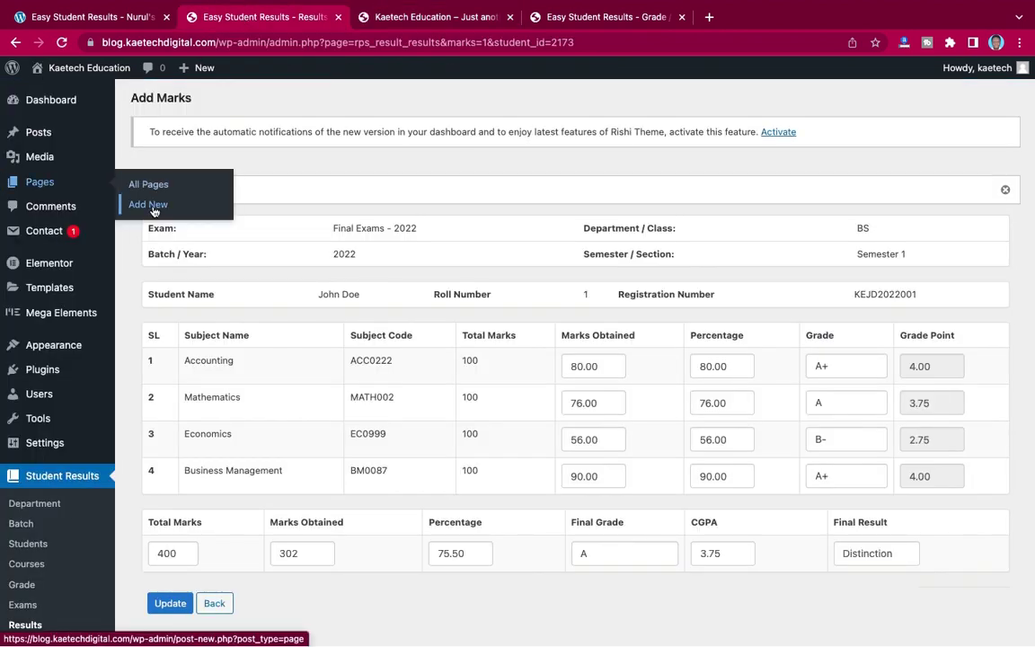
- Add a new page titled 'Results Checking' and set its Rishi page structure to Fullwidth
{"action": "left_click", "coordinate": [153, 207]}
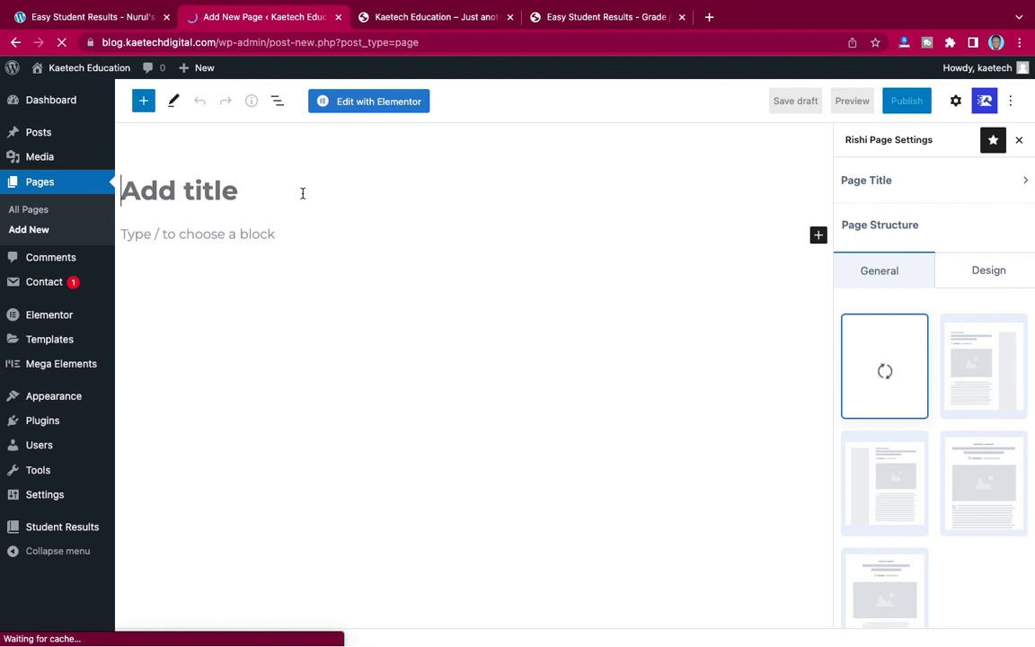
{"action": "type", "text": "Result"}
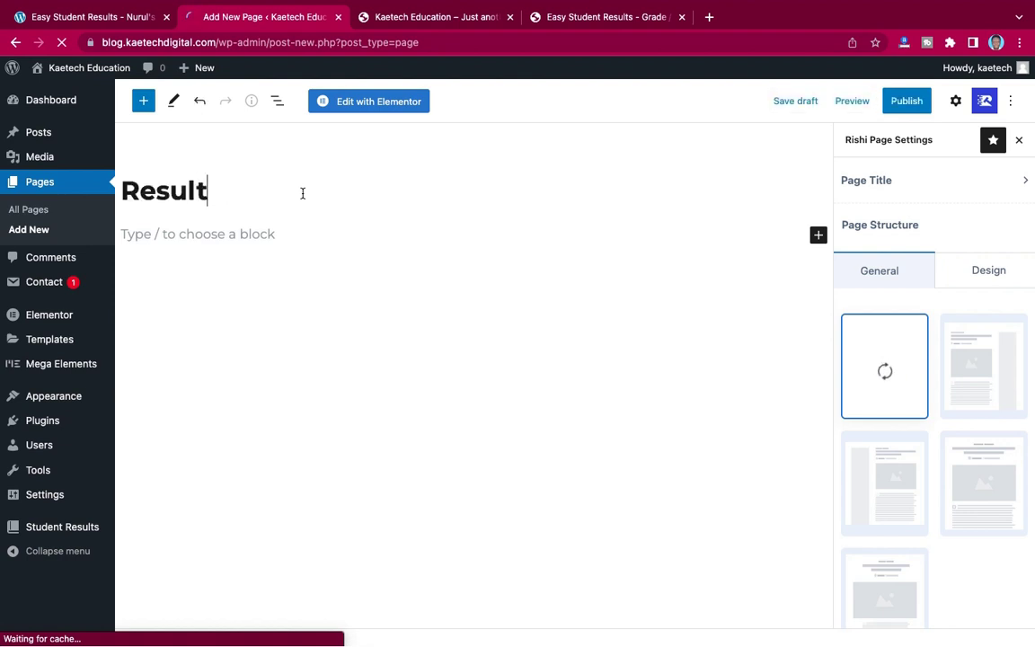
{"action": "type", "text": "s"}
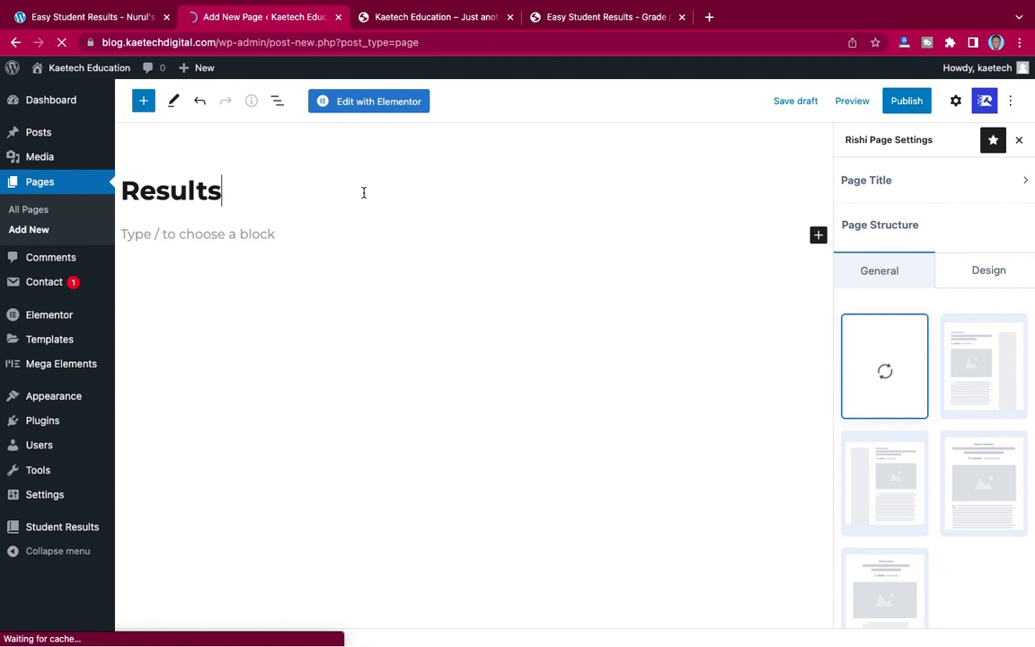
{"action": "type", "text": " Chec"}
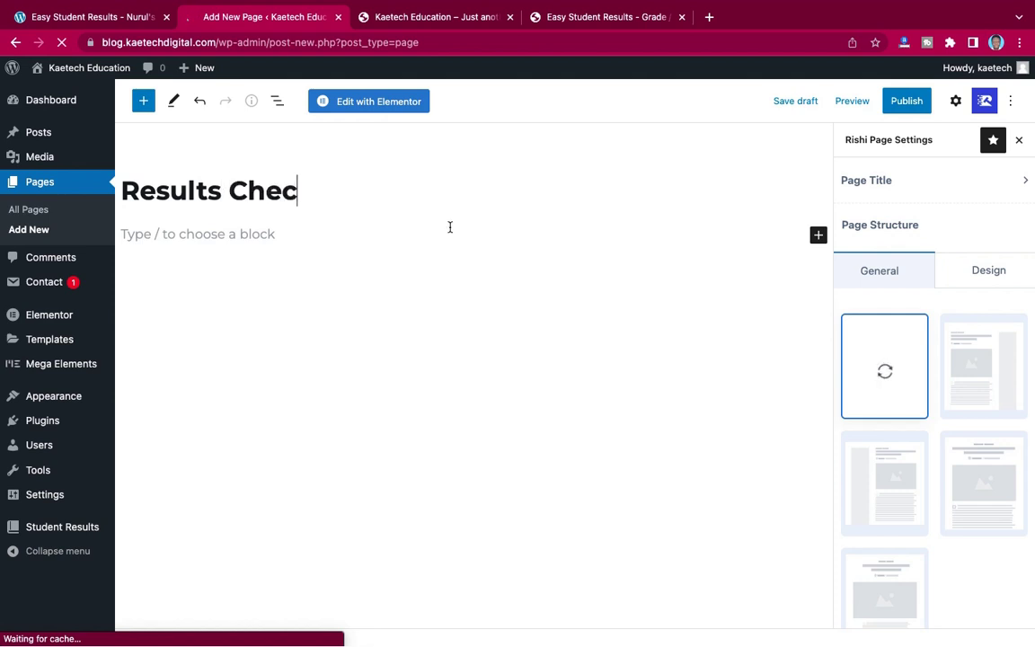
{"action": "type", "text": "king"}
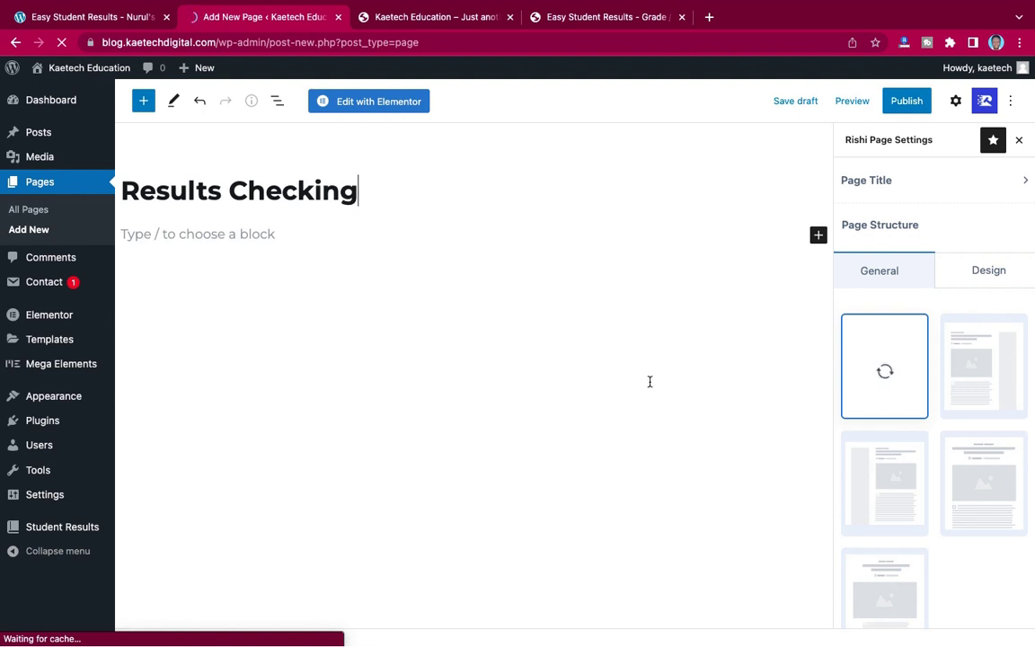
{"action": "left_click", "coordinate": [983, 488]}
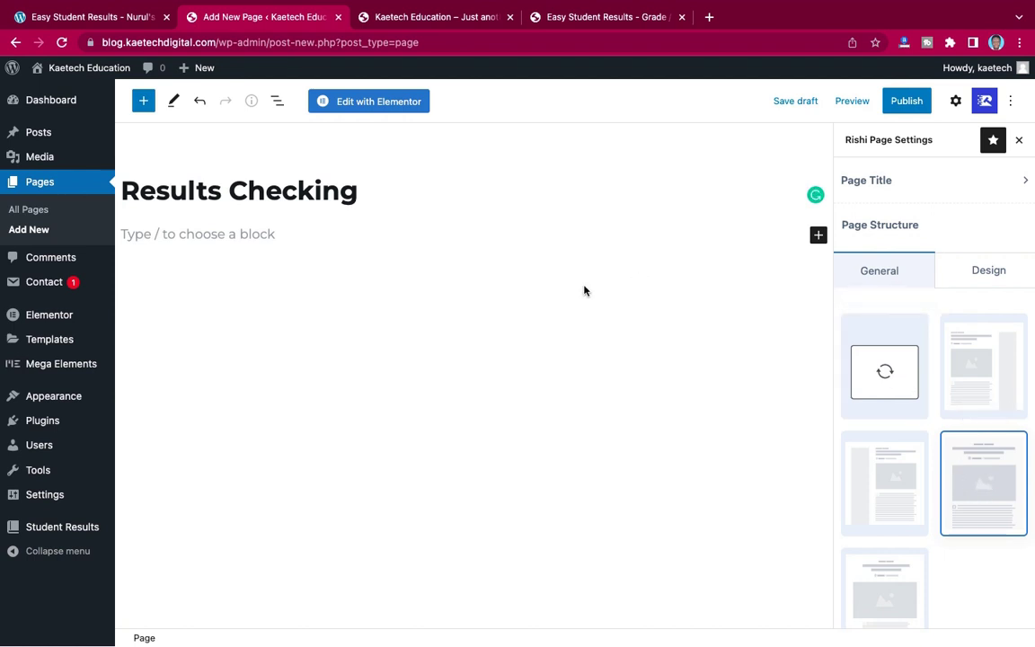
- Insert a Cover block with image-8-1.jpg from the Media Library as its background
{"action": "left_click", "coordinate": [818, 236]}
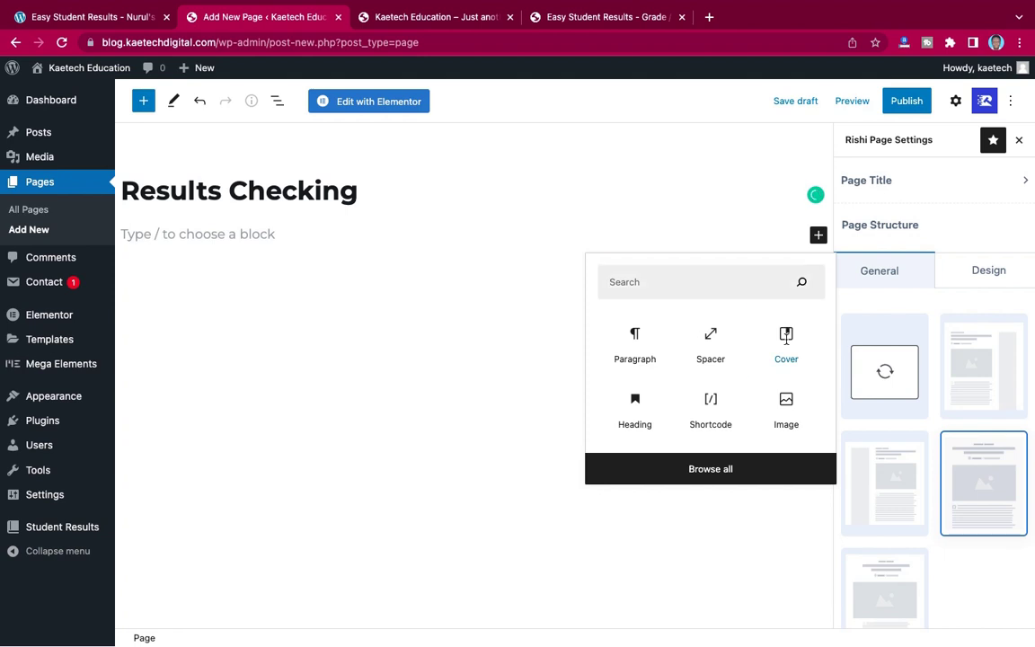
{"action": "left_click", "coordinate": [787, 345]}
{"action": "left_click", "coordinate": [787, 345]}
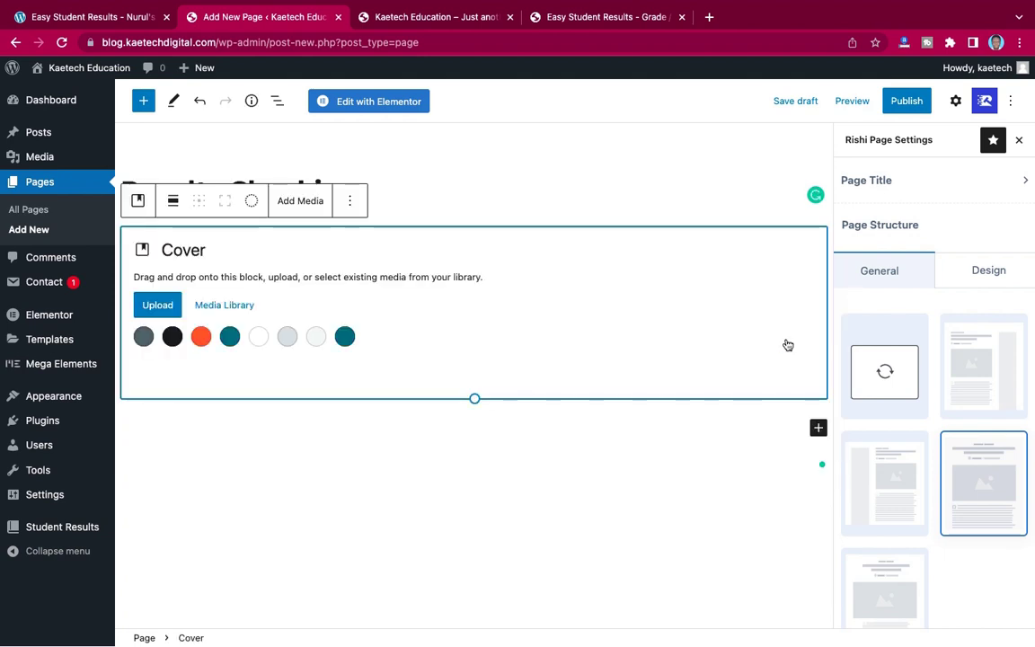
{"action": "left_click", "coordinate": [220, 307]}
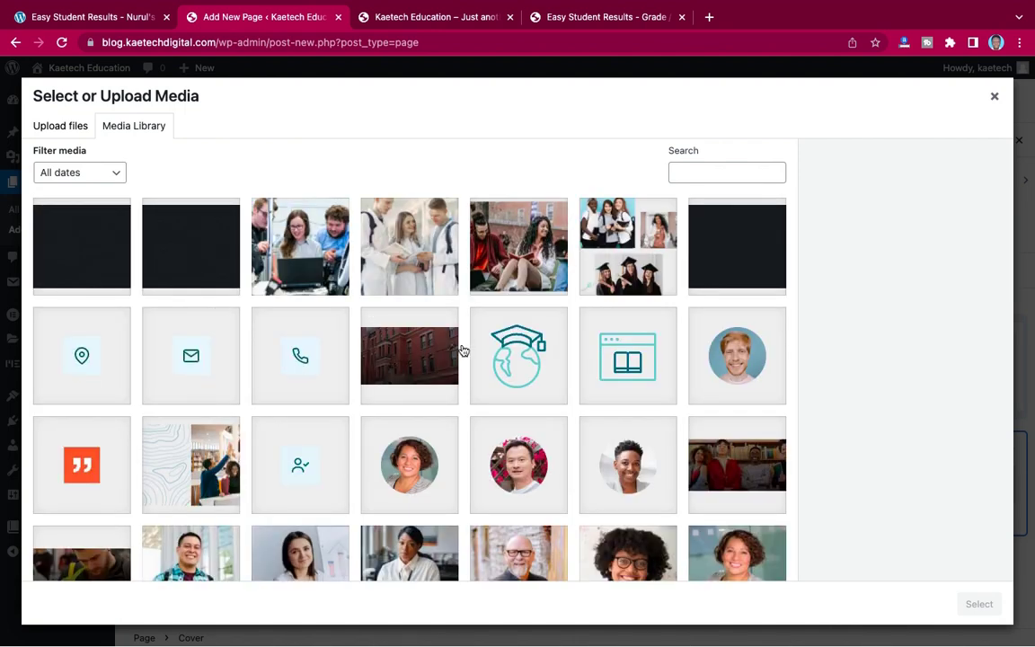
{"action": "scroll", "coordinate": [461, 350], "scroll_direction": "down", "scroll_amount": 5}
{"action": "scroll", "coordinate": [462, 350], "scroll_direction": "down", "scroll_amount": 3}
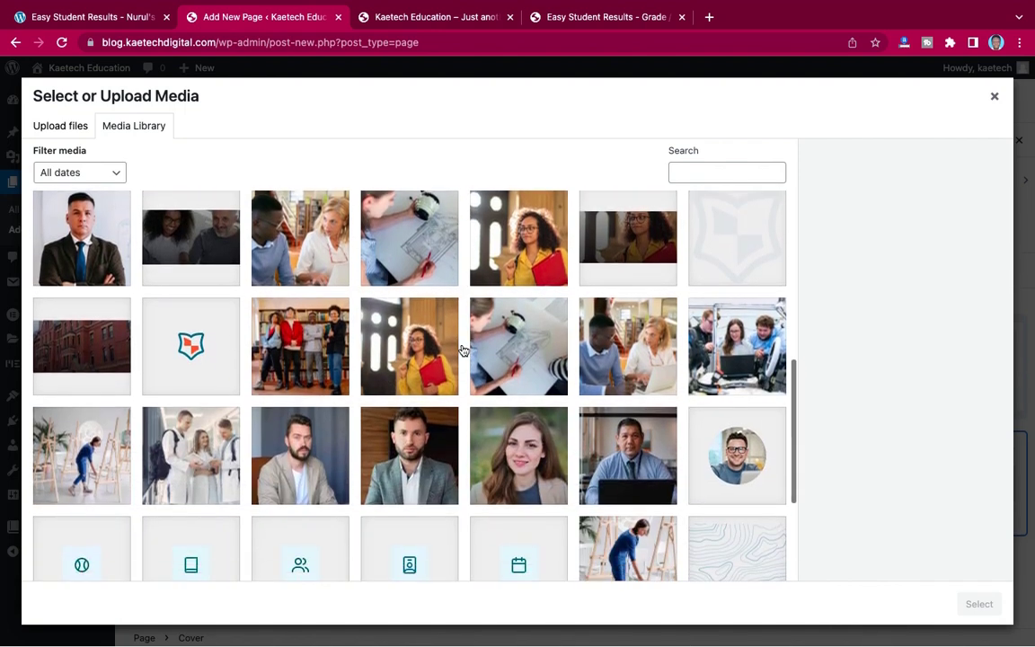
{"action": "scroll", "coordinate": [462, 350], "scroll_direction": "up", "scroll_amount": 2}
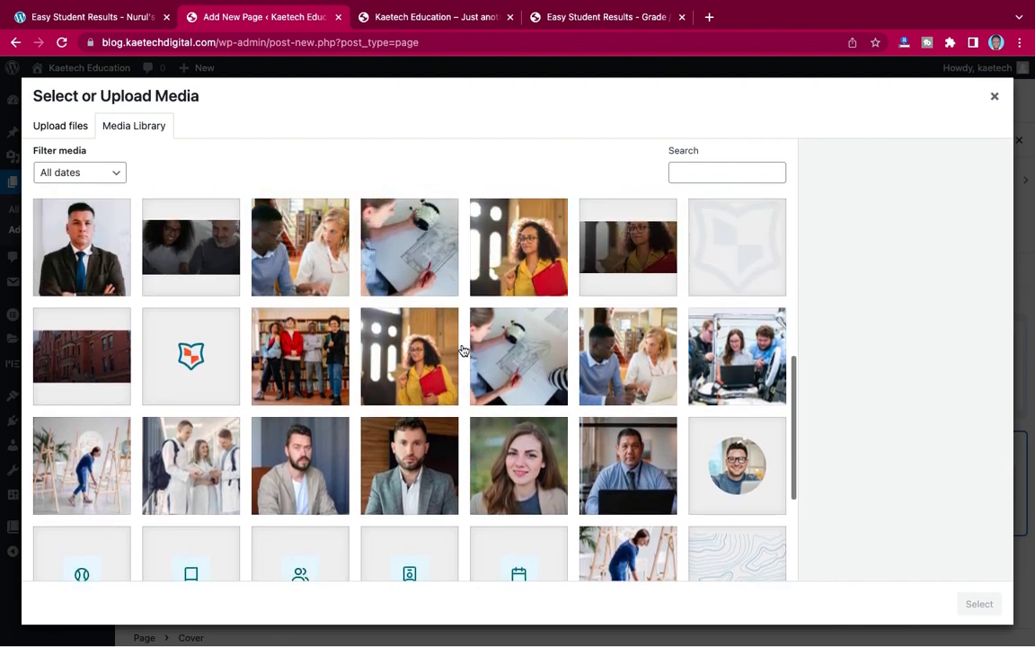
{"action": "left_click", "coordinate": [626, 435]}
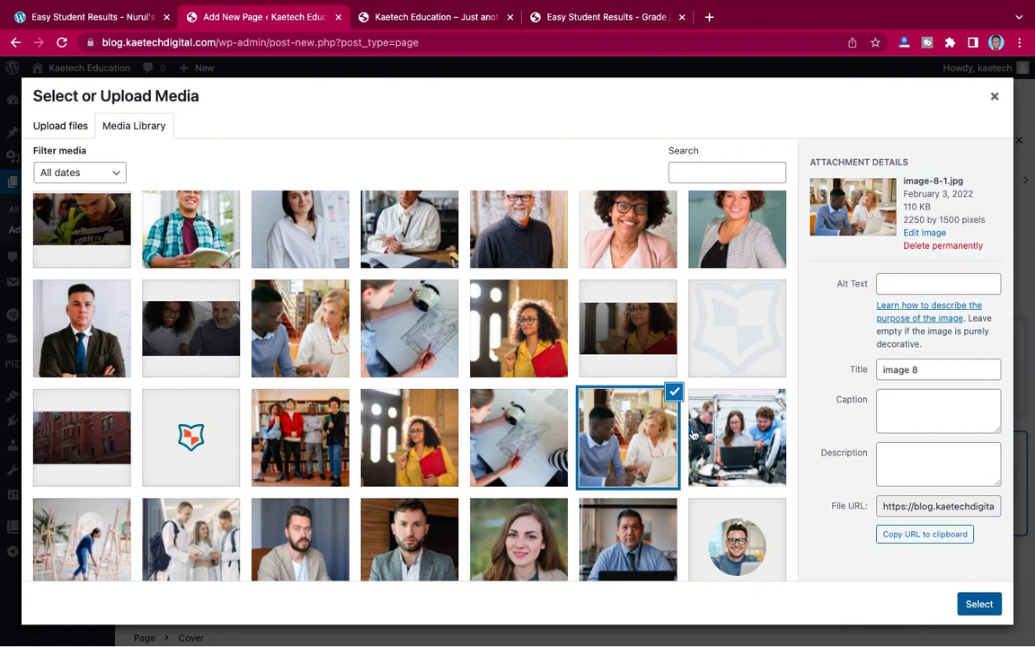
{"action": "key", "text": "Escape"}
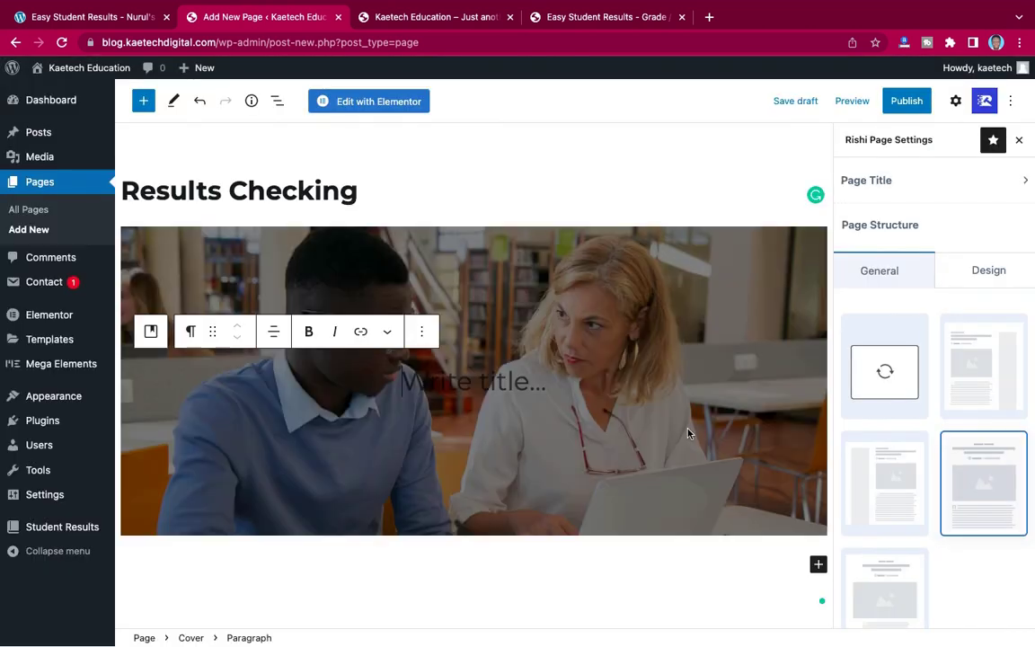
- Write 'Check Your Results' on the cover and make its text colour white
{"action": "left_click", "coordinate": [408, 377]}
{"action": "type", "text": "Che"}
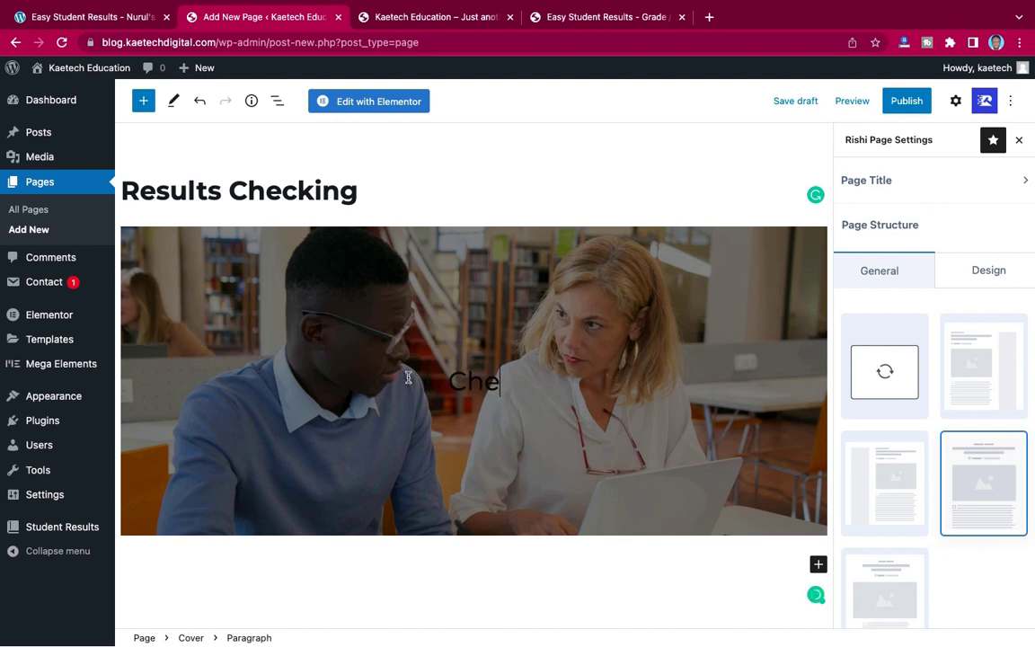
{"action": "type", "text": "ck You"}
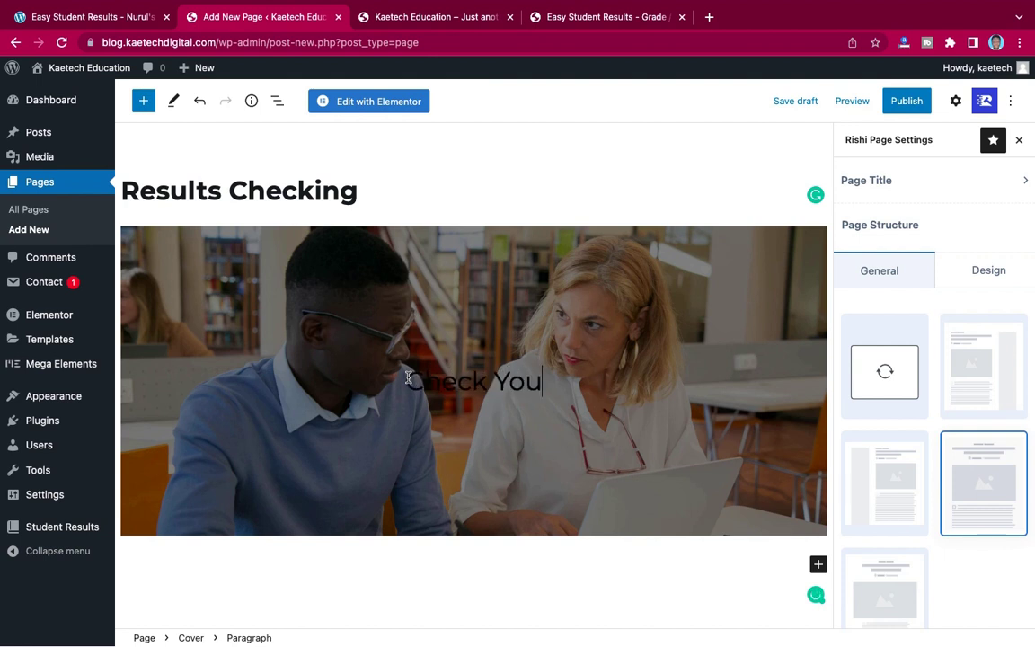
{"action": "type", "text": "r Res"}
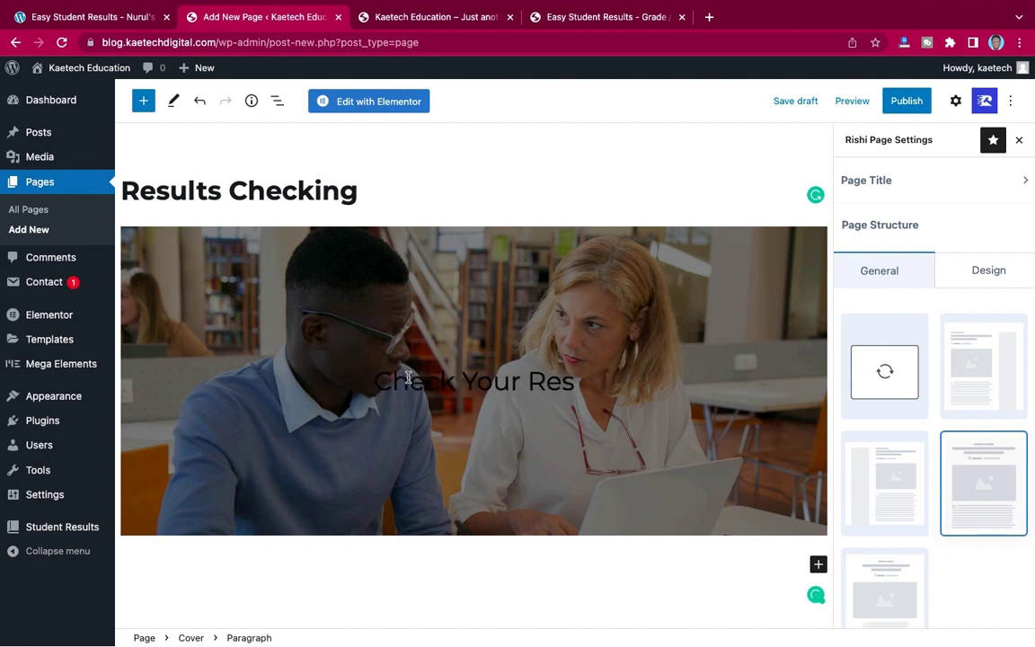
{"action": "type", "text": "ults"}
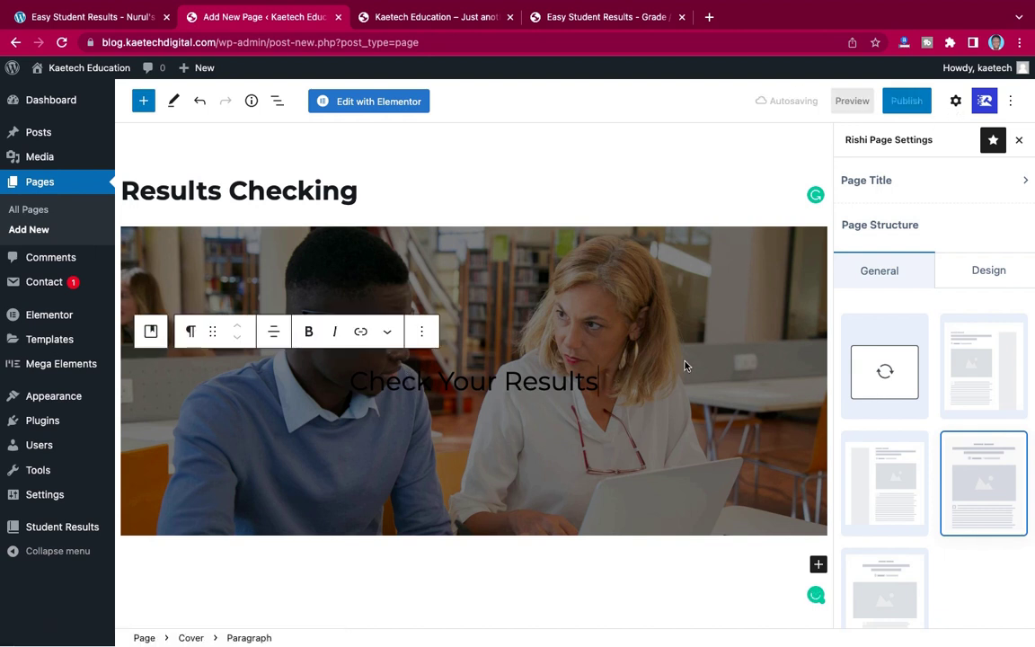
{"action": "left_click", "coordinate": [955, 104]}
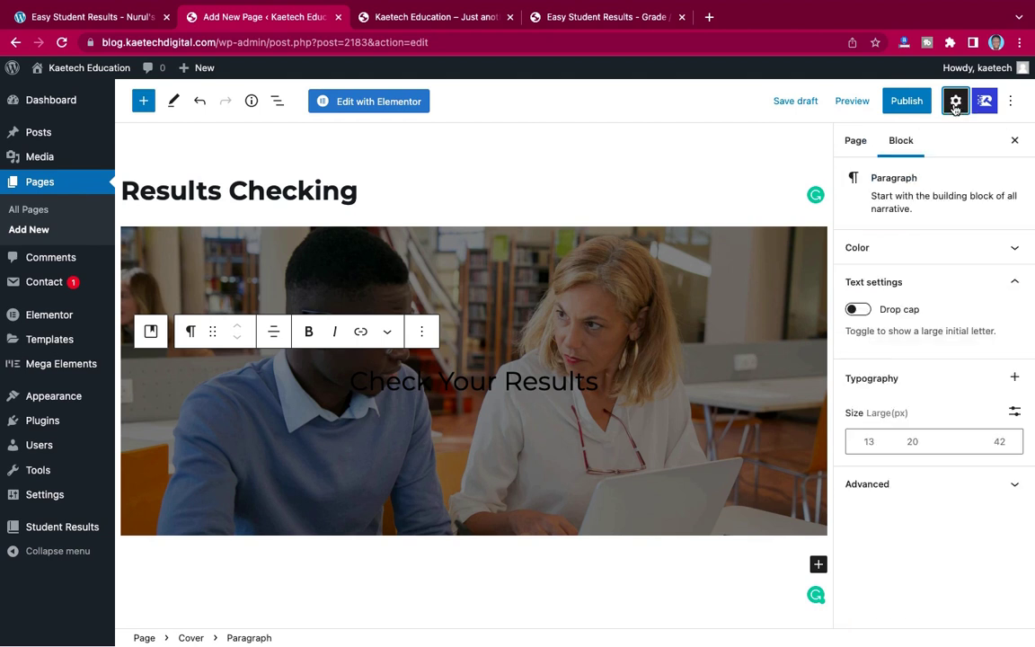
{"action": "left_click", "coordinate": [913, 253]}
{"action": "left_click", "coordinate": [897, 287]}
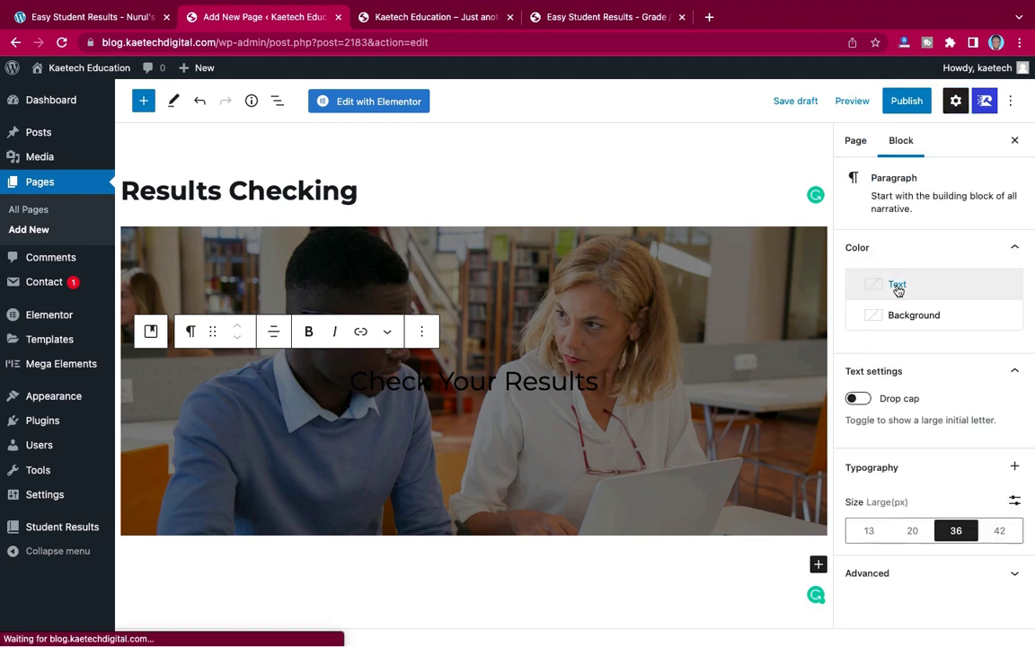
{"action": "left_click", "coordinate": [751, 348]}
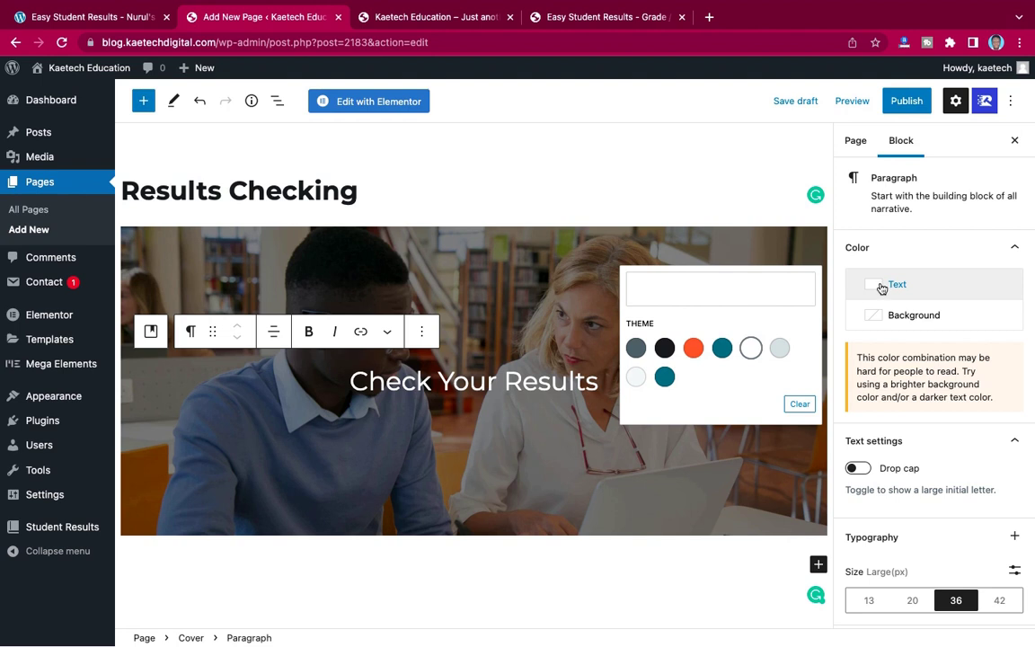
{"action": "left_click", "coordinate": [882, 284]}
- Set the heading's custom font size to 55px
{"action": "scroll", "coordinate": [911, 490], "scroll_direction": "down", "scroll_amount": 1}
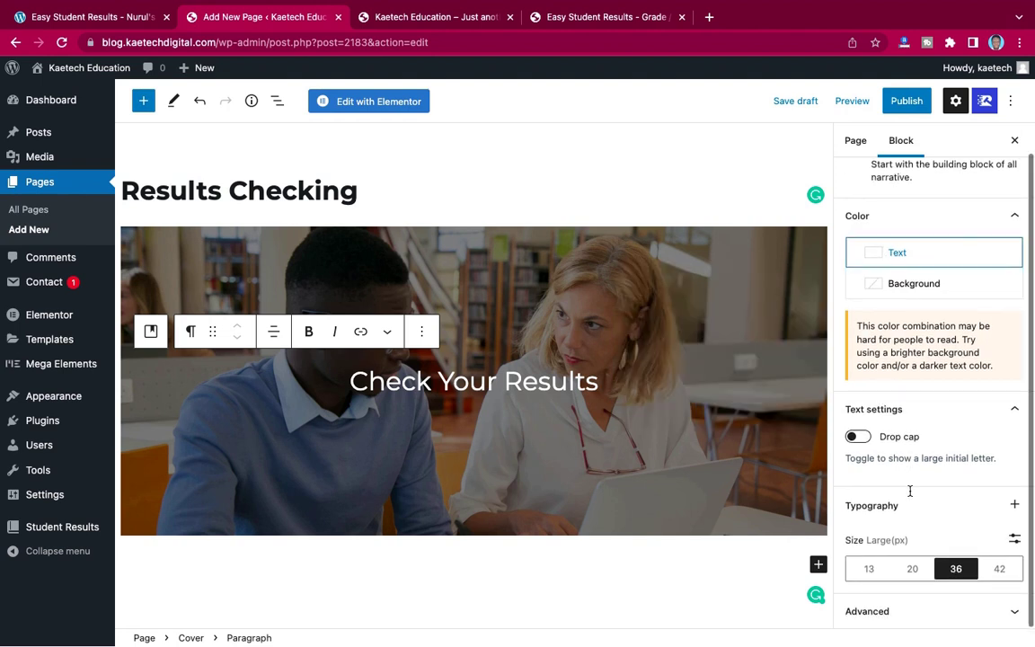
{"action": "left_click", "coordinate": [1014, 538]}
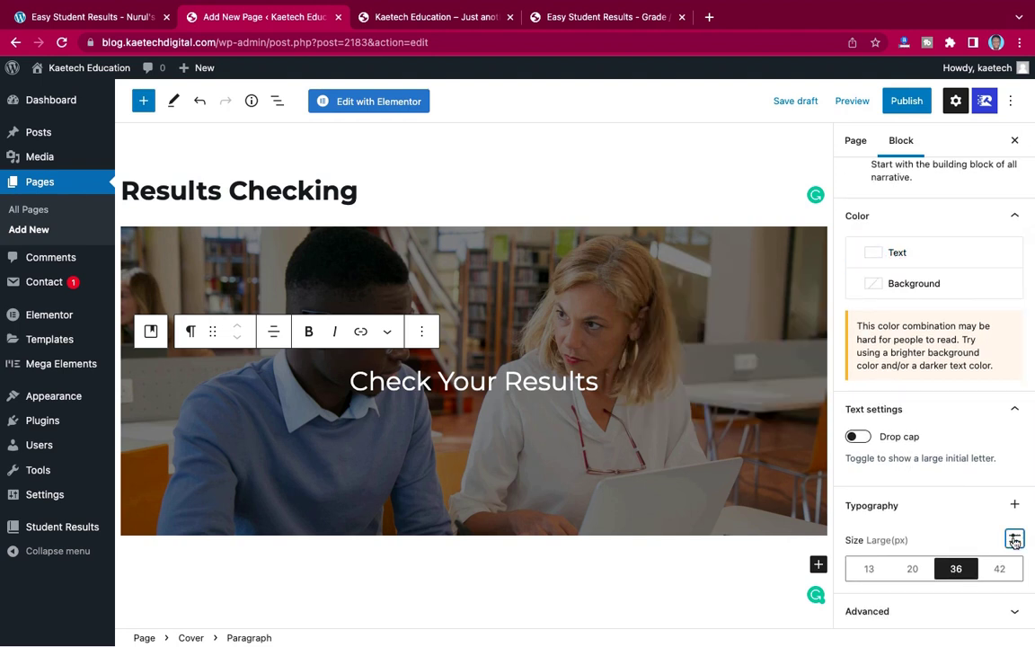
{"action": "left_click_drag", "start_coordinate": [903, 570], "coordinate": [847, 569]}
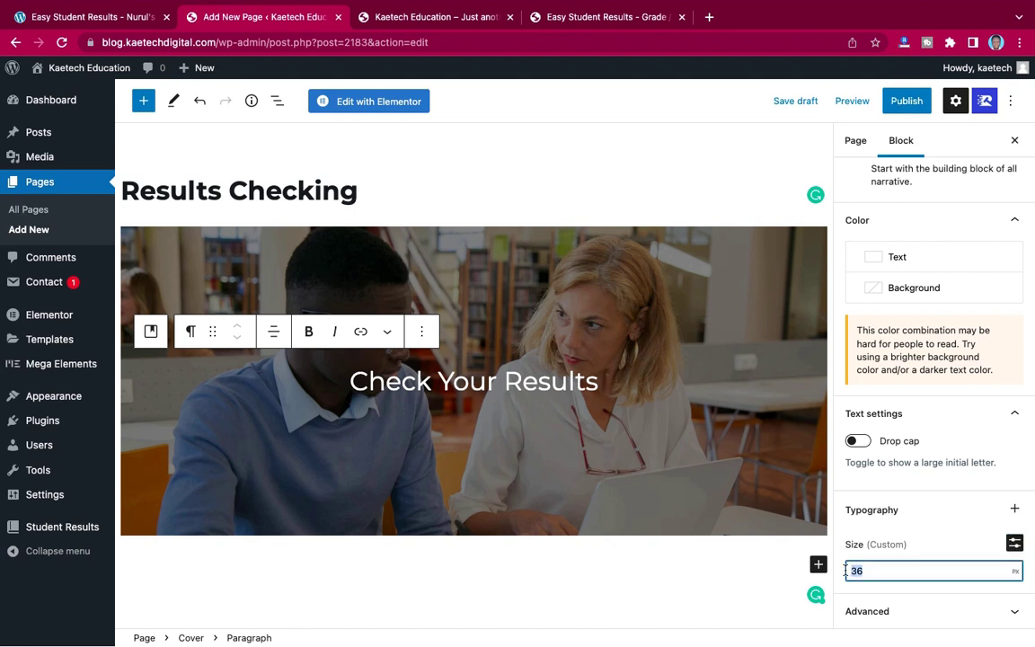
{"action": "type", "text": "50"}
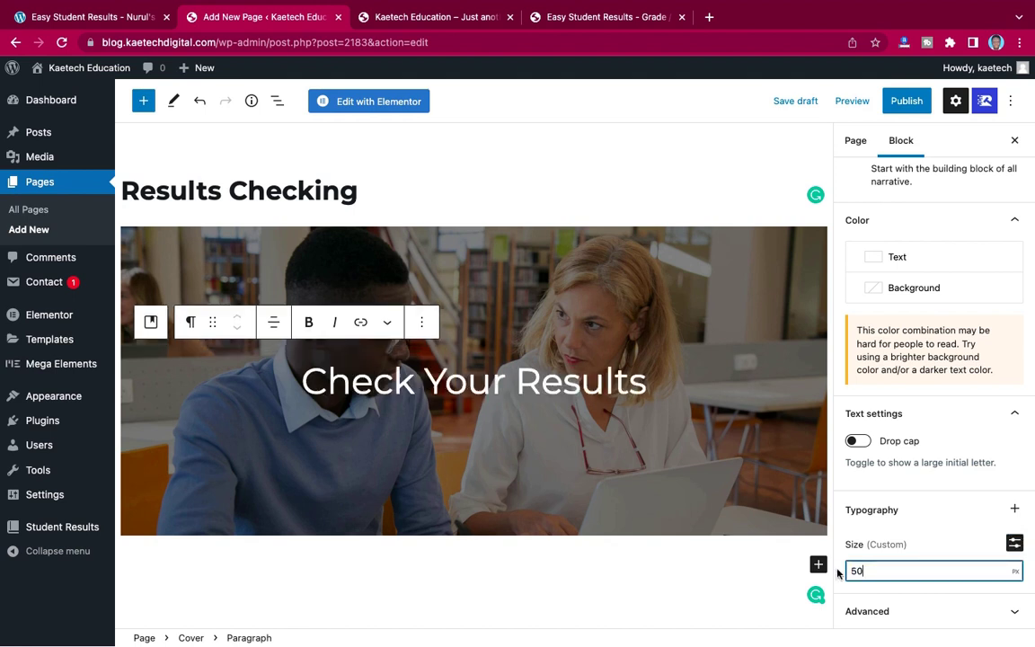
{"action": "left_click", "coordinate": [1014, 544]}
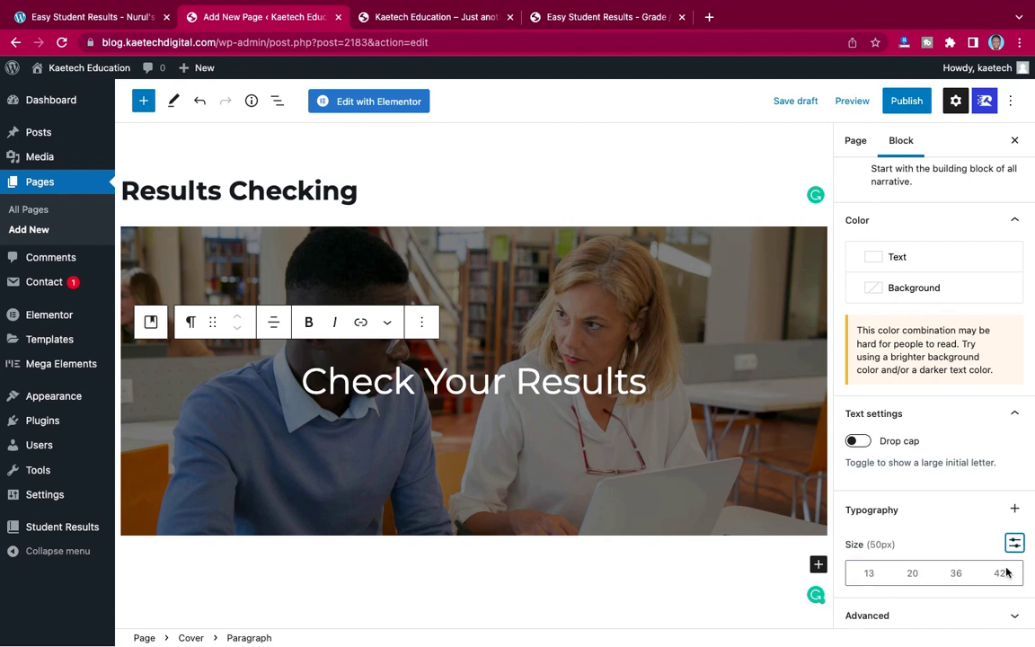
{"action": "left_click", "coordinate": [1001, 574]}
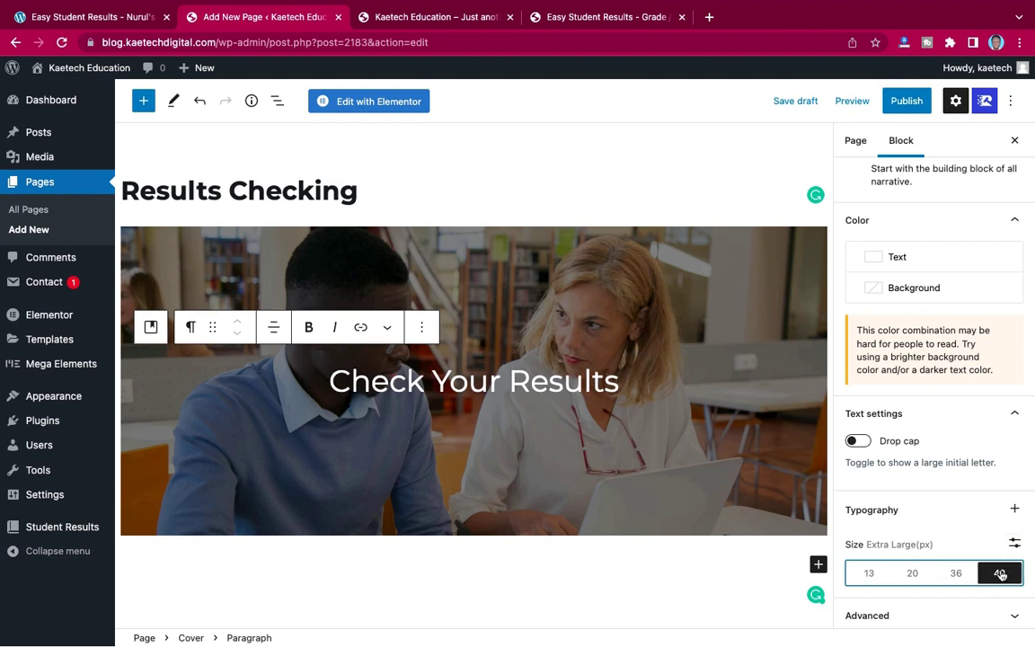
{"action": "left_click", "coordinate": [1015, 543]}
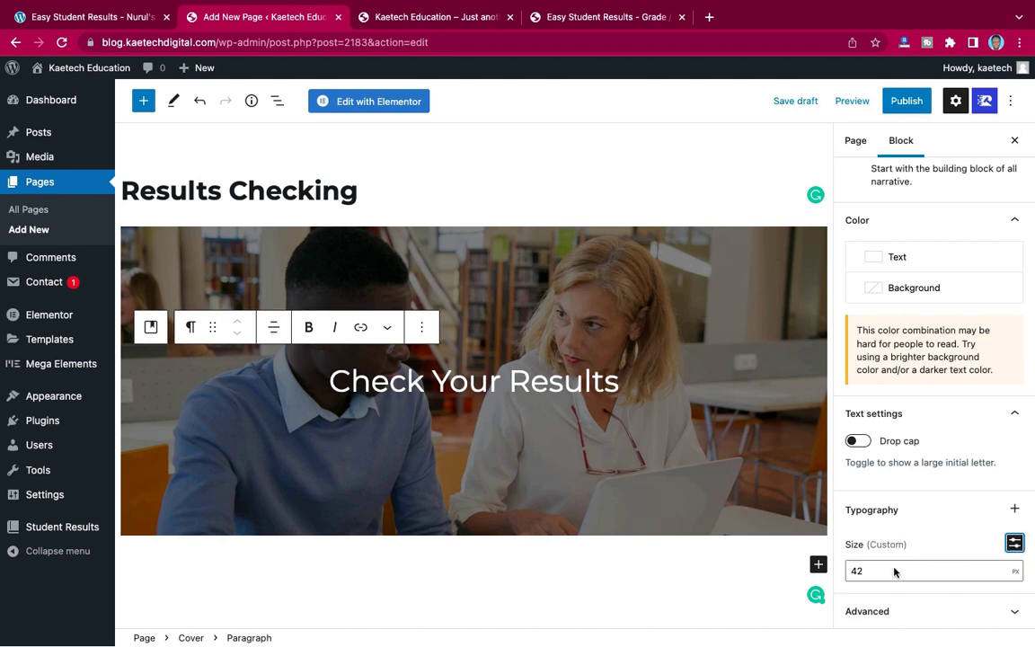
{"action": "left_click_drag", "start_coordinate": [894, 570], "coordinate": [838, 569]}
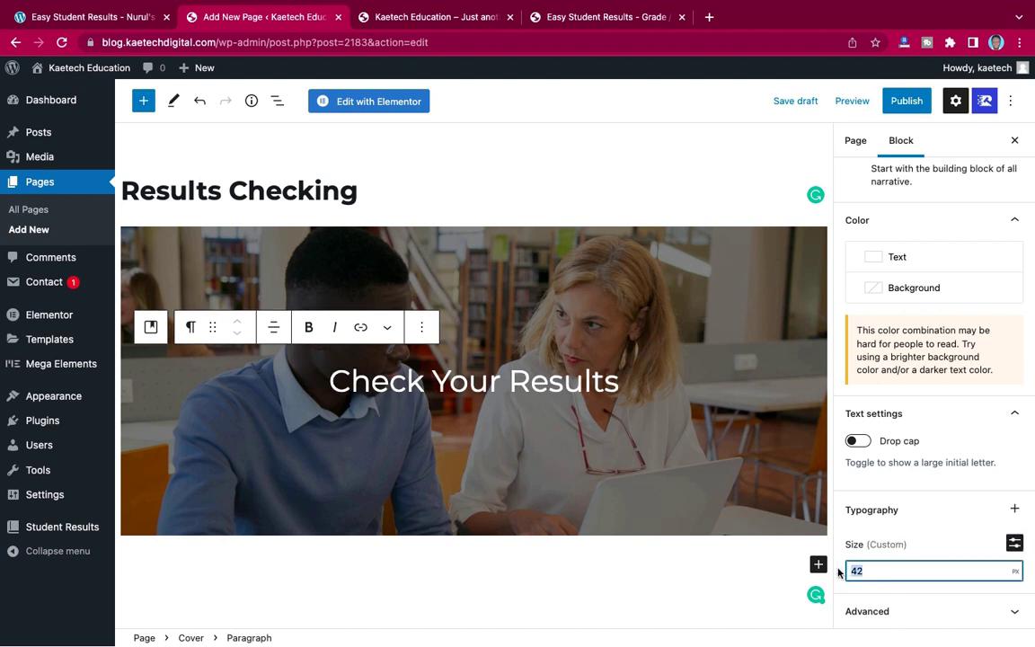
{"action": "type", "text": "55"}
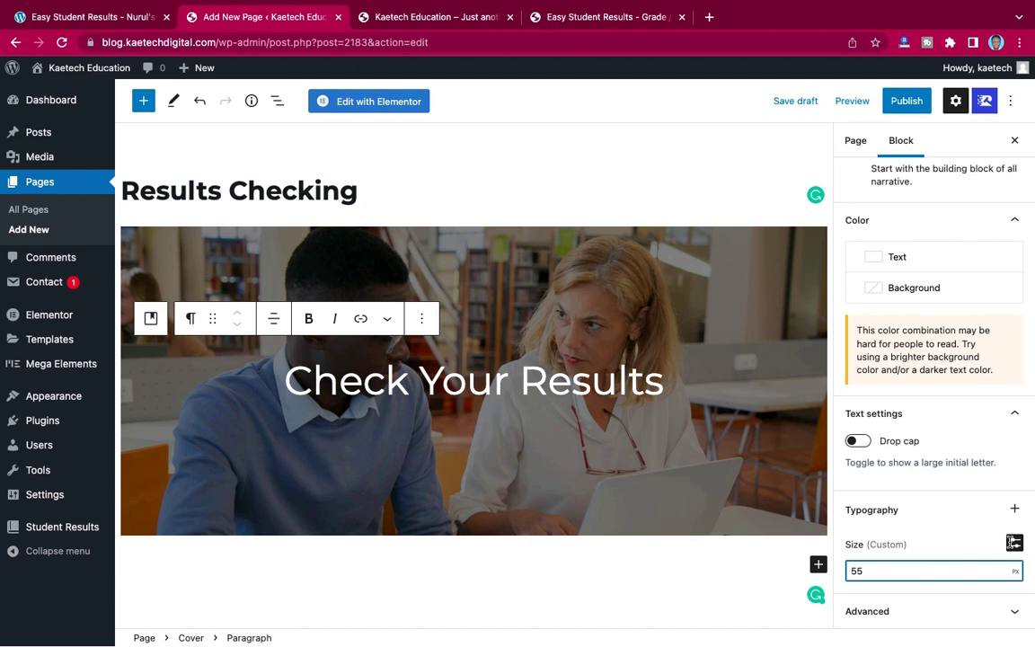
{"action": "left_click", "coordinate": [1014, 543]}
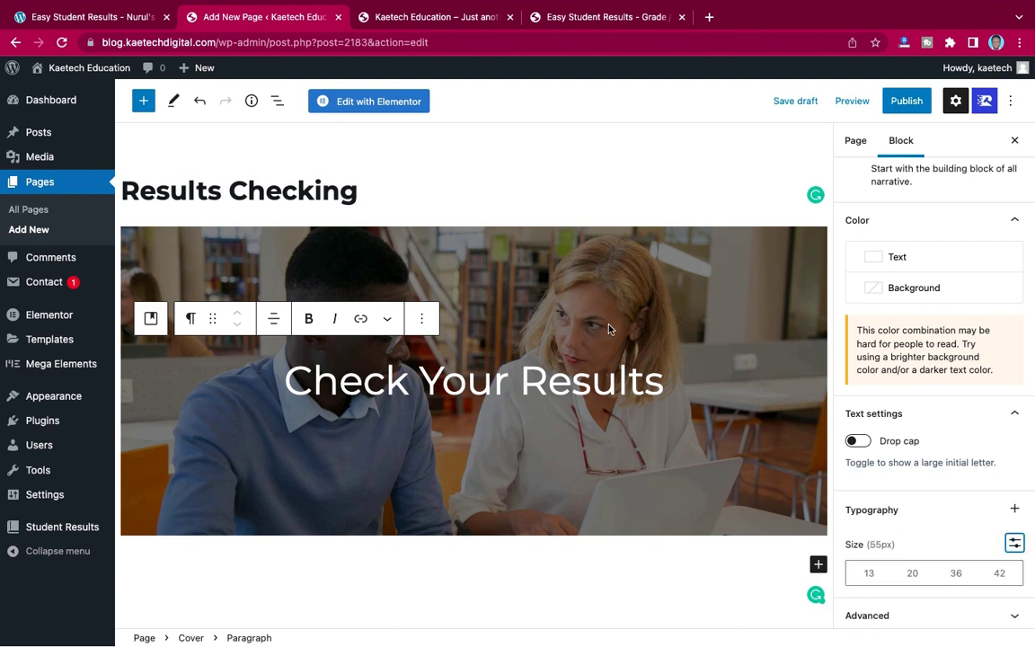
- Set the Cover block's alignment to Wide width
{"action": "left_click", "coordinate": [164, 263]}
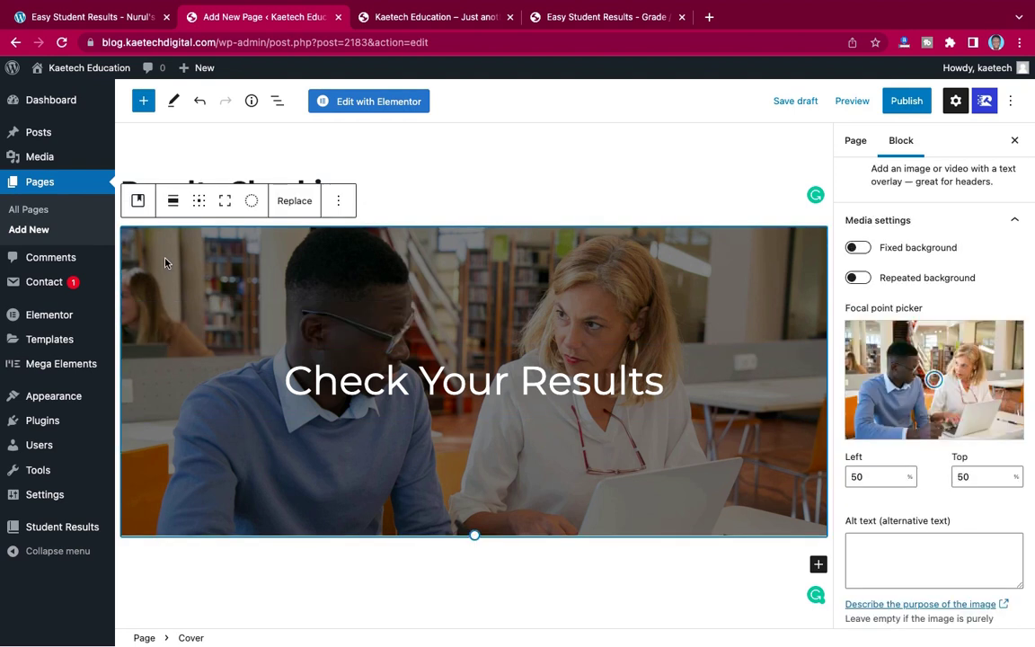
{"action": "left_click", "coordinate": [171, 205]}
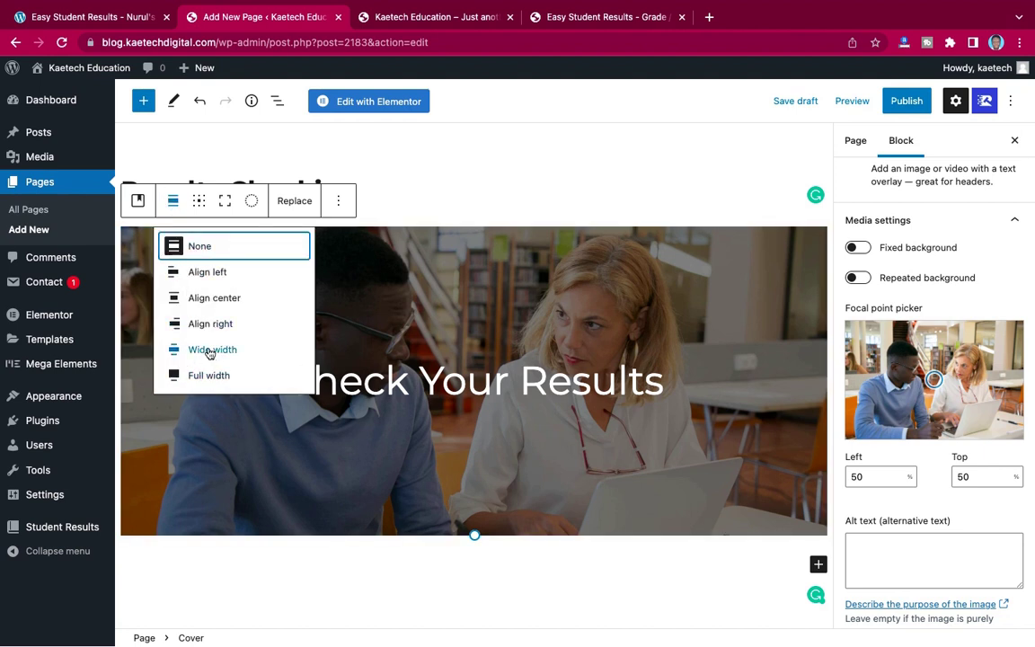
{"action": "left_click", "coordinate": [213, 350]}
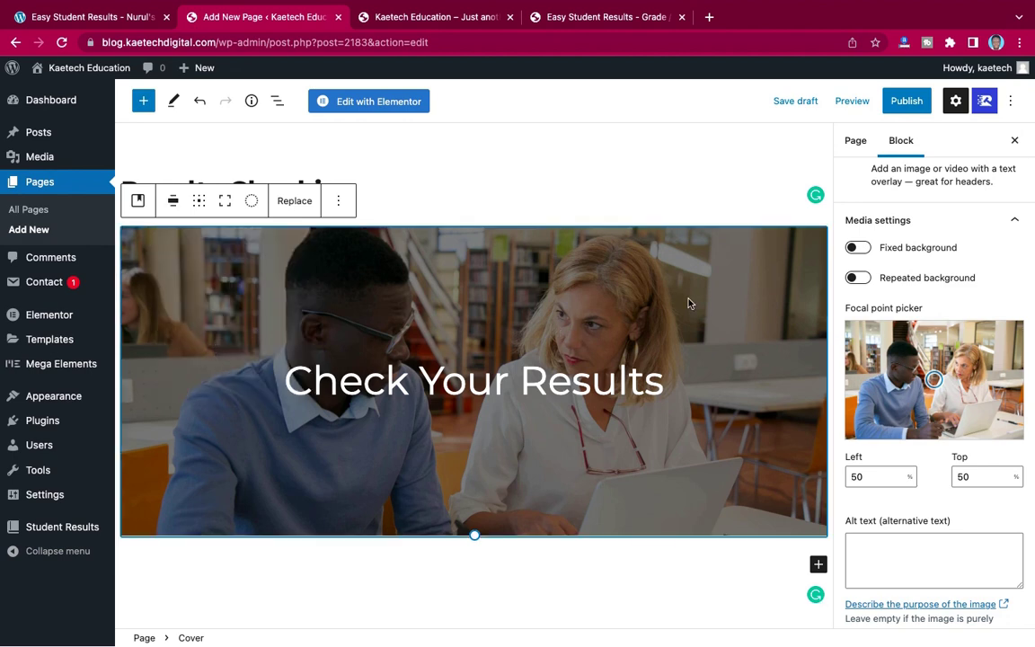
{"action": "scroll", "coordinate": [689, 302], "scroll_direction": "down", "scroll_amount": 5}
{"action": "scroll", "coordinate": [688, 303], "scroll_direction": "up", "scroll_amount": 4}
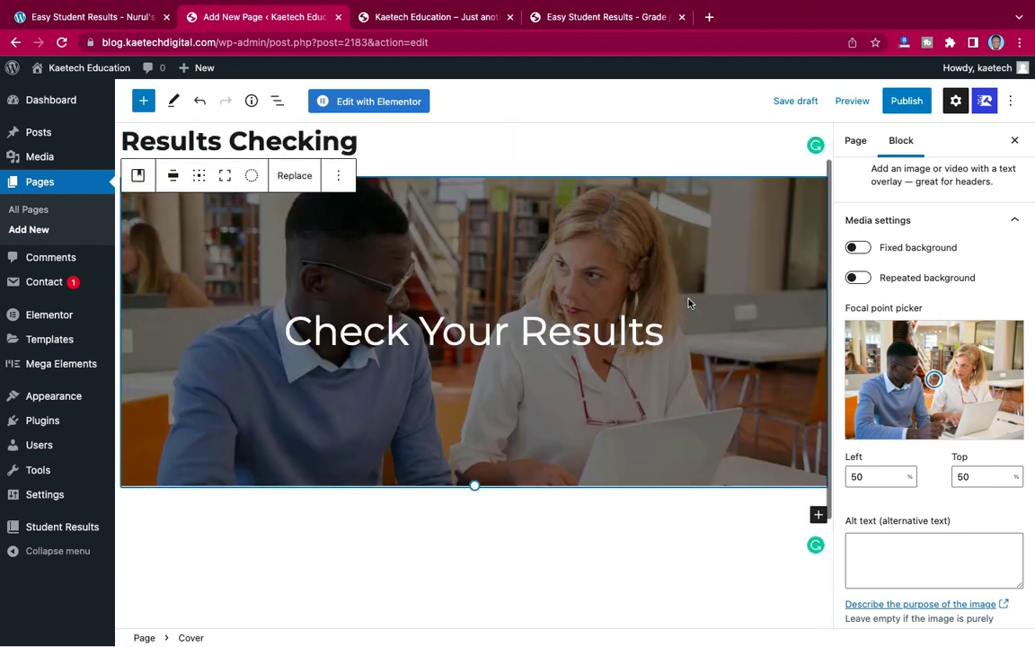
{"action": "scroll", "coordinate": [688, 302], "scroll_direction": "down", "scroll_amount": 3}
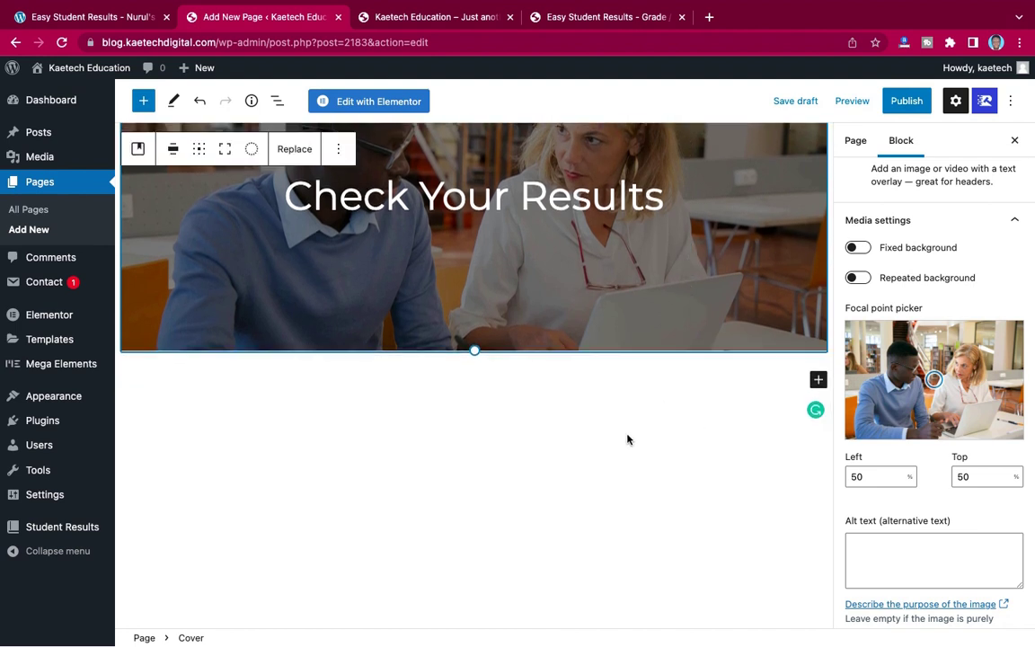
- Insert a Spacer block and then a Shortcode block below the cover
{"action": "left_click", "coordinate": [818, 380]}
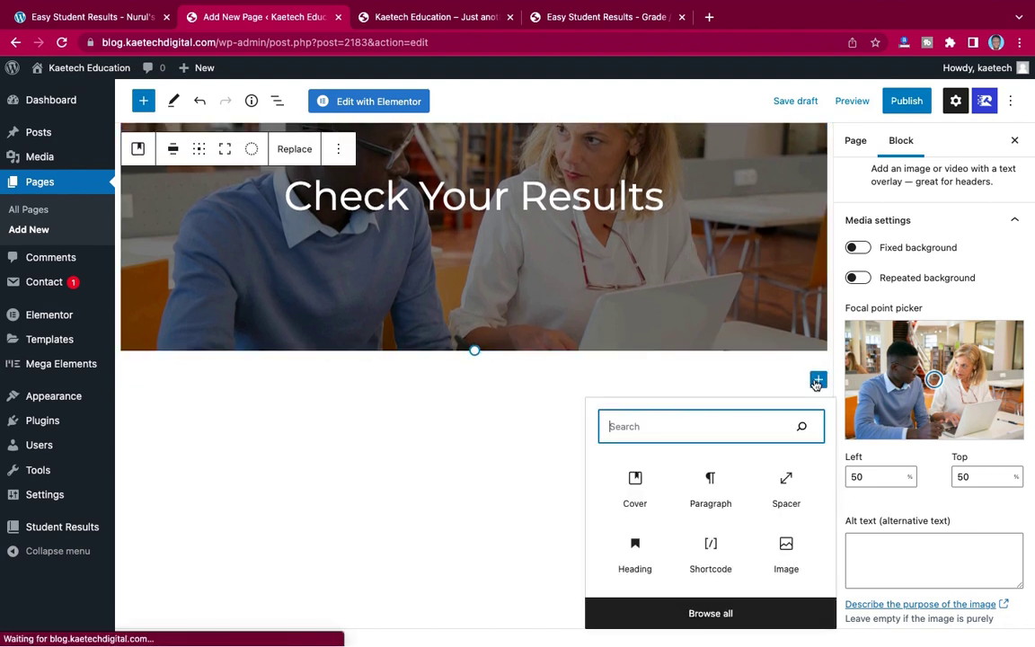
{"action": "left_click", "coordinate": [786, 484]}
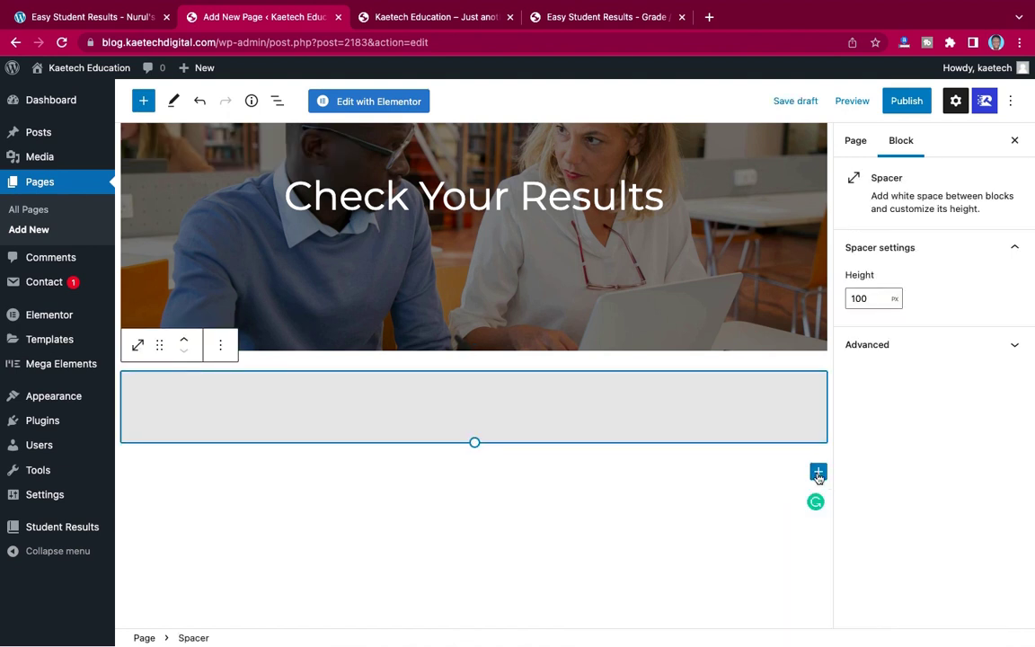
{"action": "left_click", "coordinate": [818, 471]}
{"action": "left_click", "coordinate": [710, 374]}
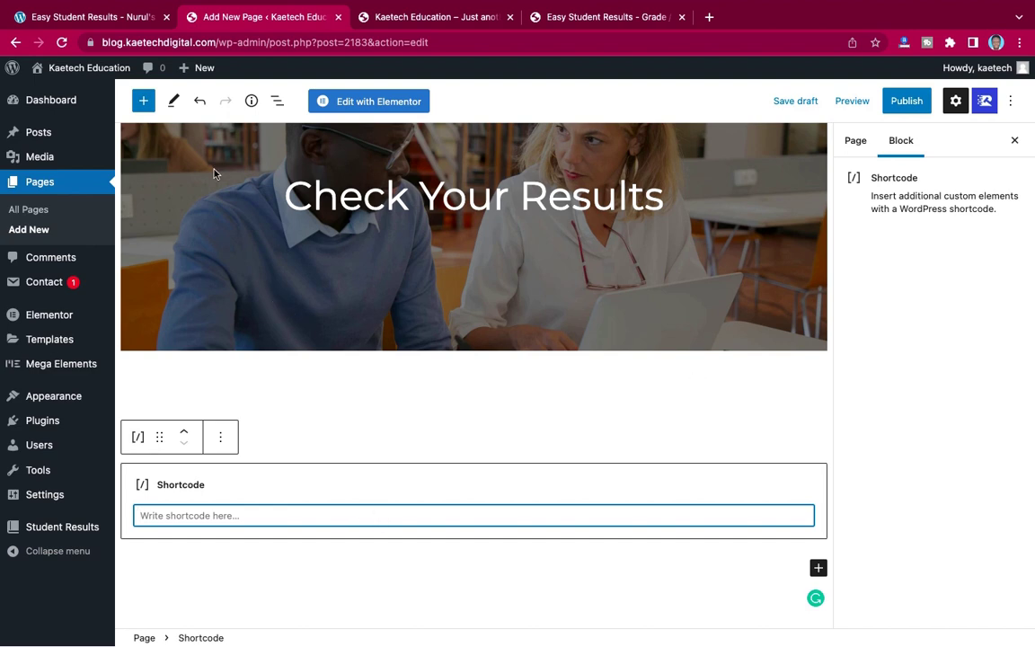
{"action": "left_click", "coordinate": [102, 16]}
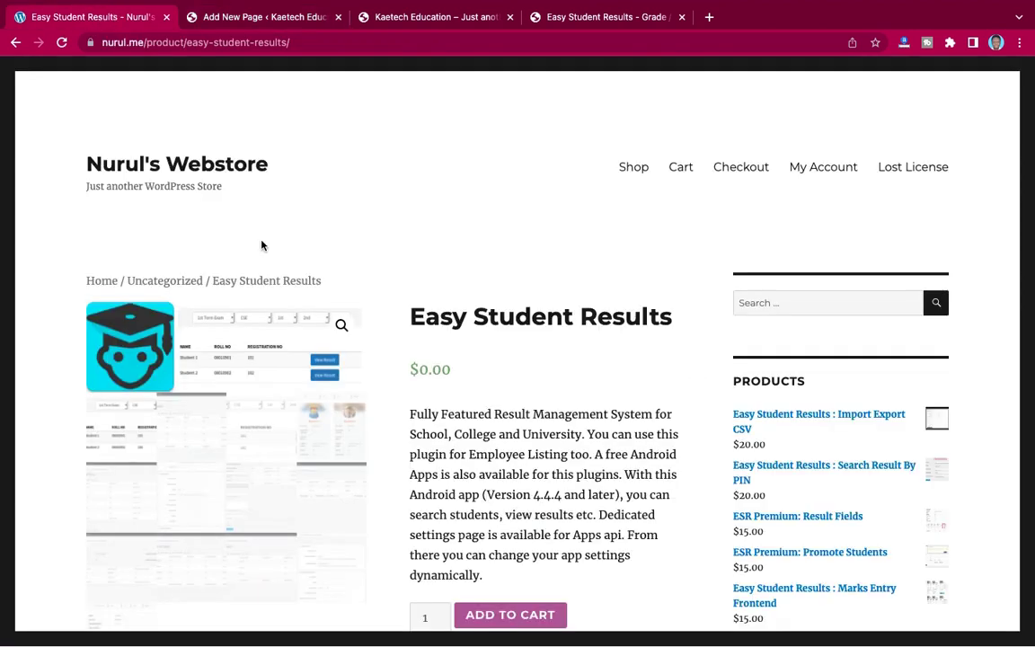
{"action": "scroll", "coordinate": [464, 260], "scroll_direction": "down", "scroll_amount": 4}
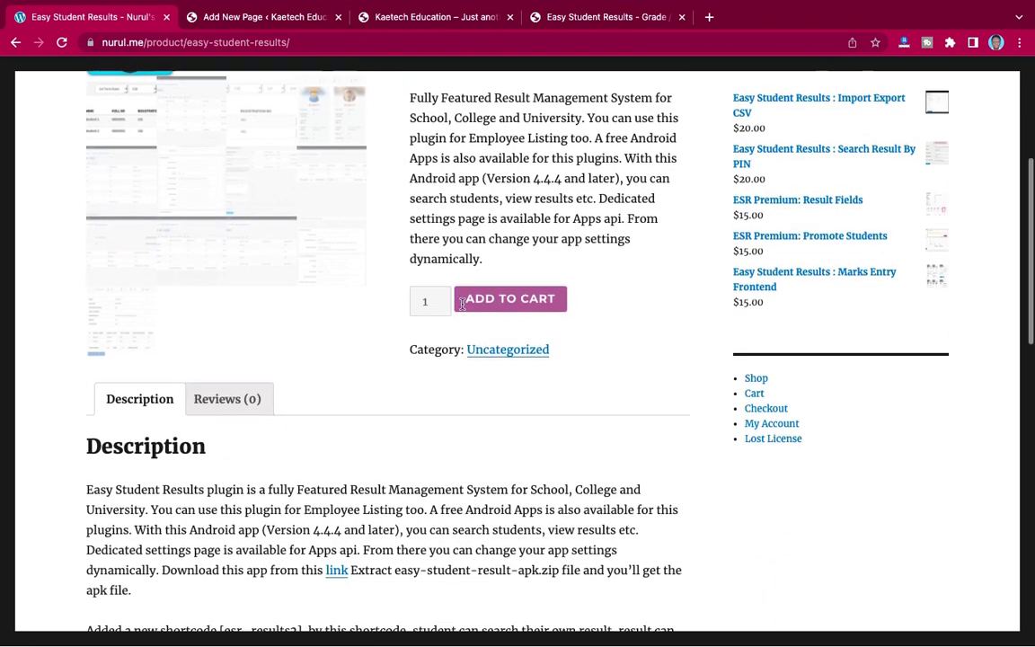
{"action": "scroll", "coordinate": [464, 304], "scroll_direction": "down", "scroll_amount": 3}
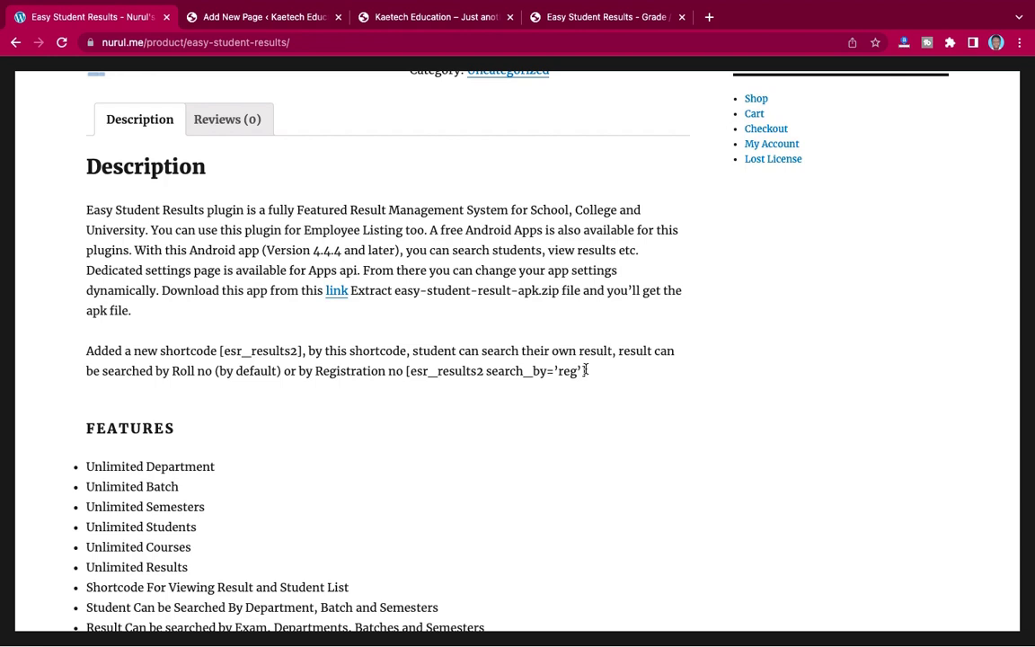
{"action": "left_click_drag", "start_coordinate": [585, 370], "coordinate": [407, 370]}
{"action": "key", "text": "super+c"}
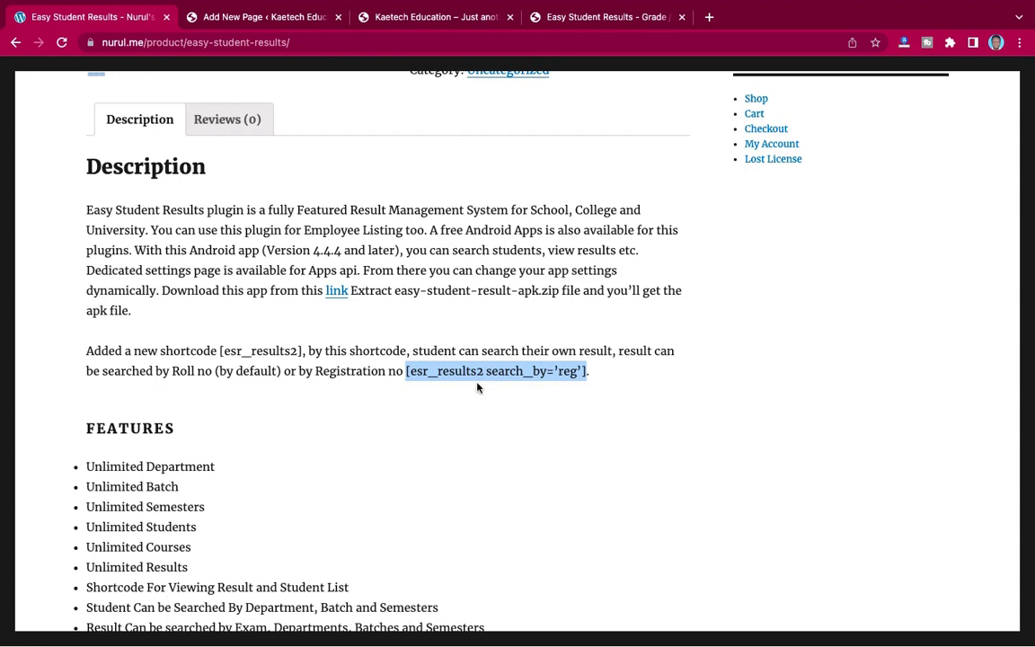
- Paste the [esr_results2 search_by='reg'] shortcode into the Shortcode block
{"action": "left_click", "coordinate": [258, 18]}
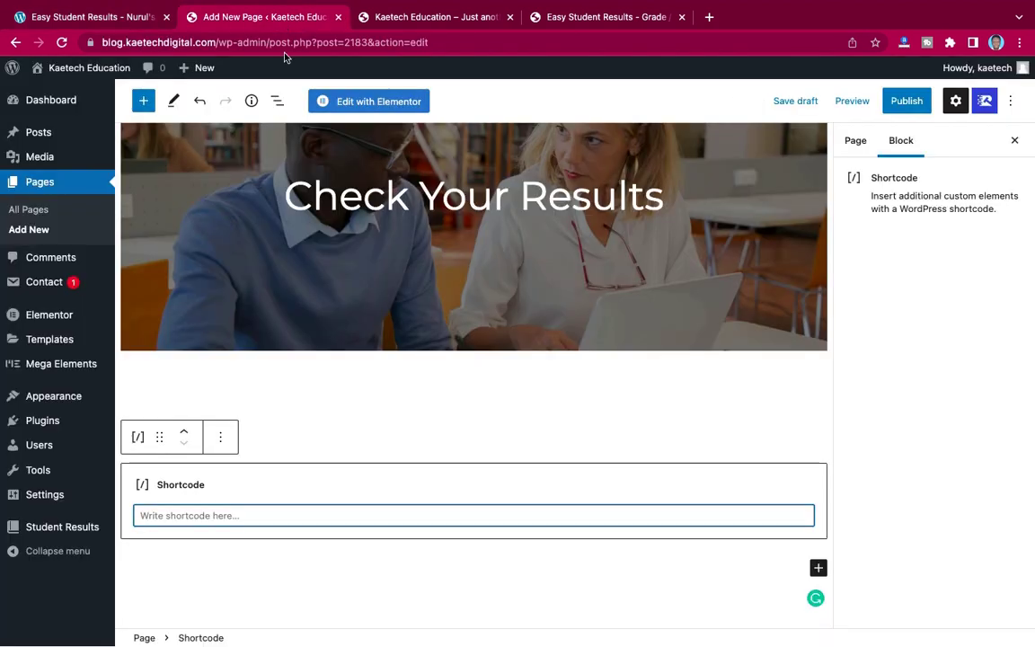
{"action": "key", "text": "super+v"}
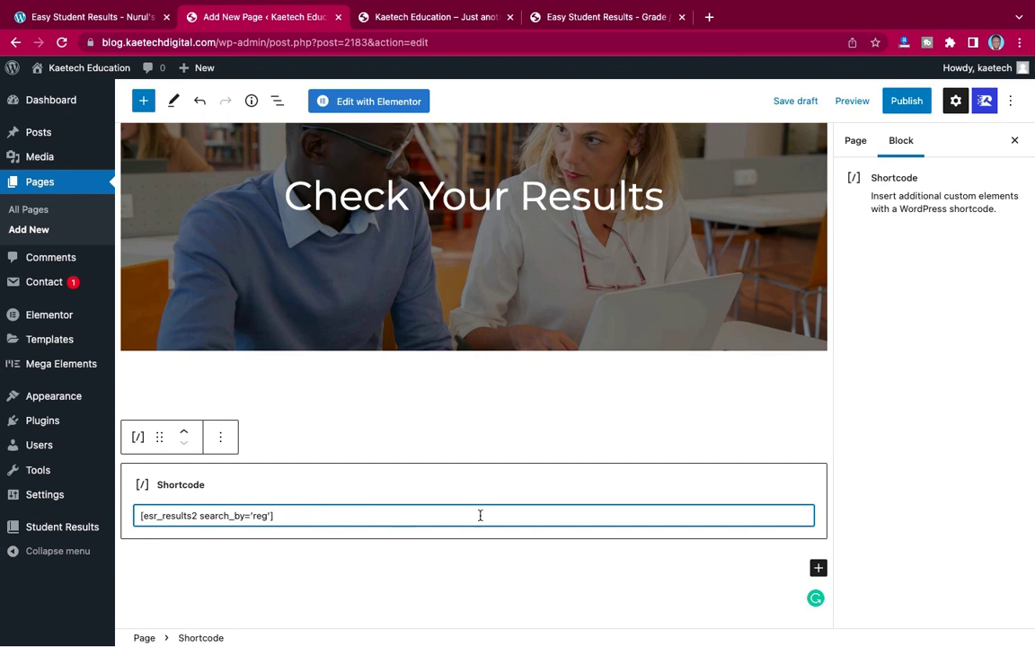
{"action": "scroll", "coordinate": [644, 453], "scroll_direction": "down", "scroll_amount": 1}
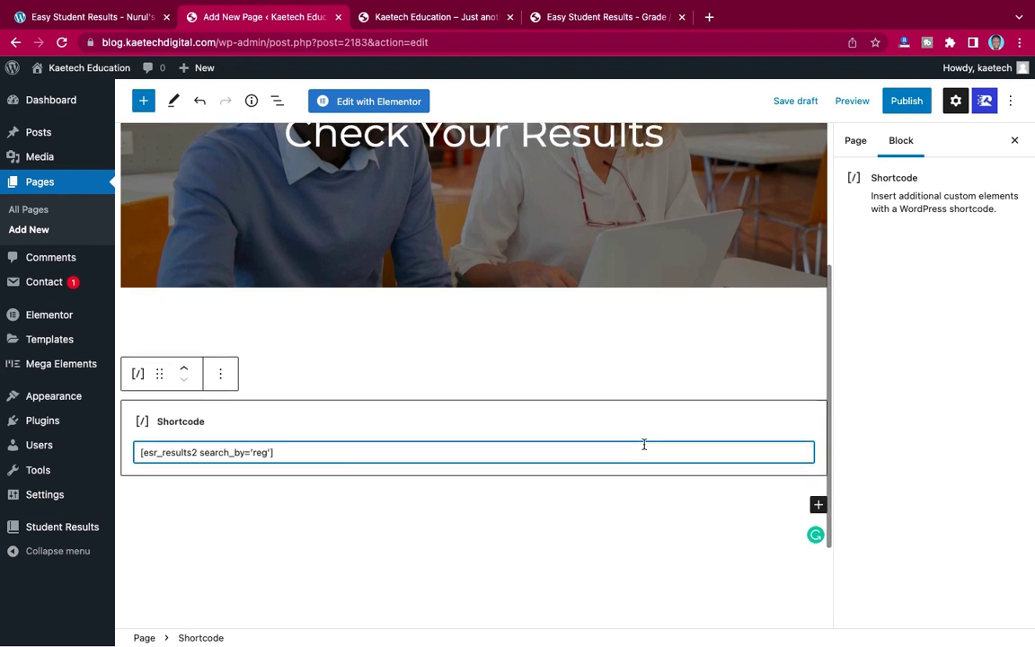
{"action": "left_click", "coordinate": [818, 505]}
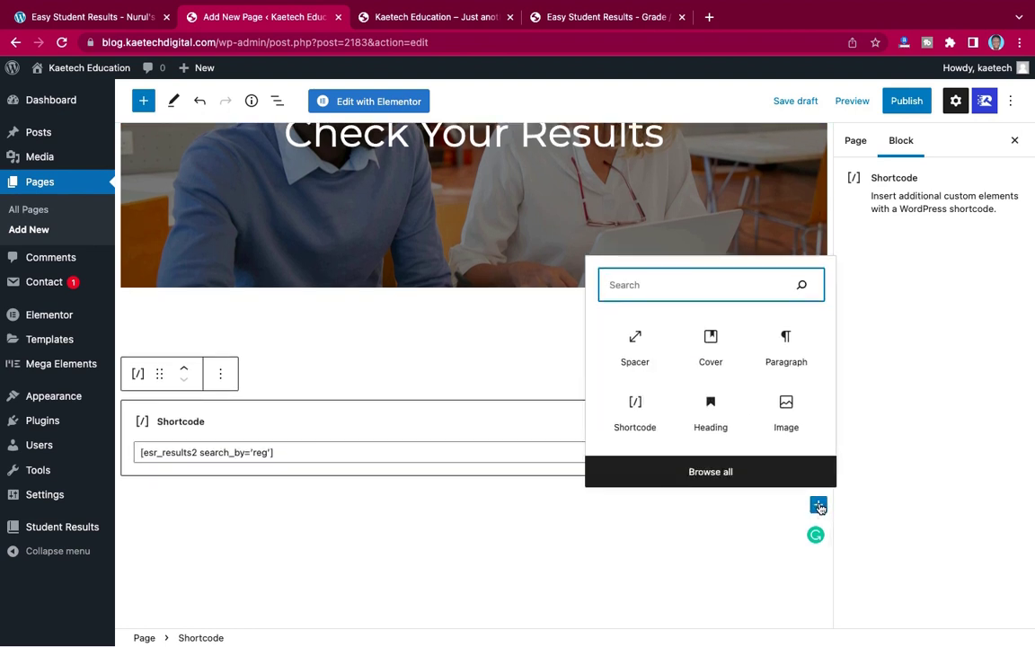
{"action": "left_click", "coordinate": [516, 433]}
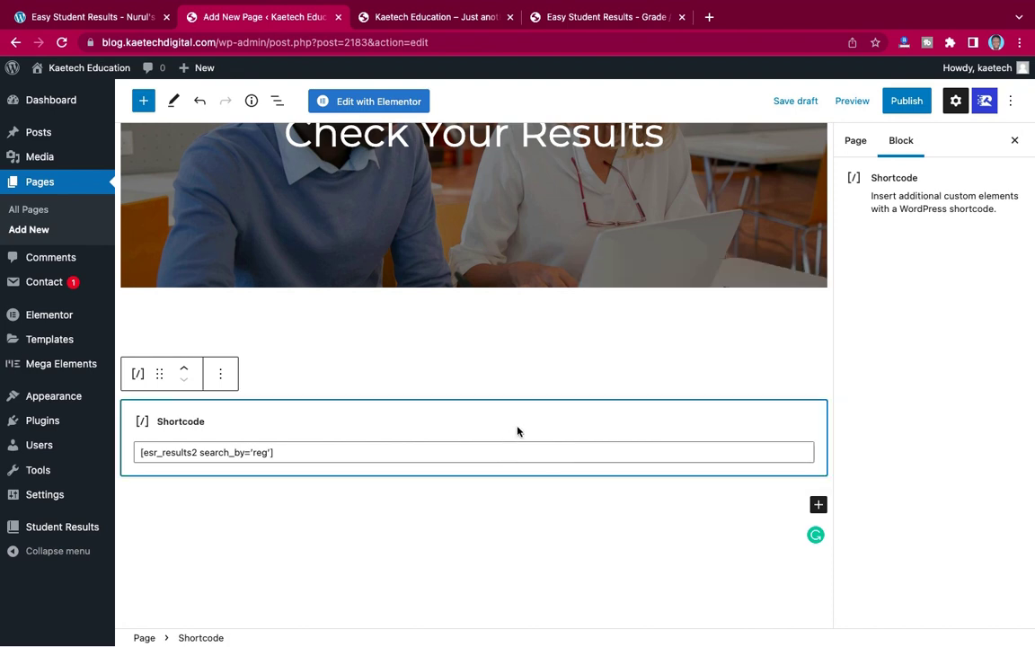
{"action": "scroll", "coordinate": [711, 382], "scroll_direction": "up", "scroll_amount": 4}
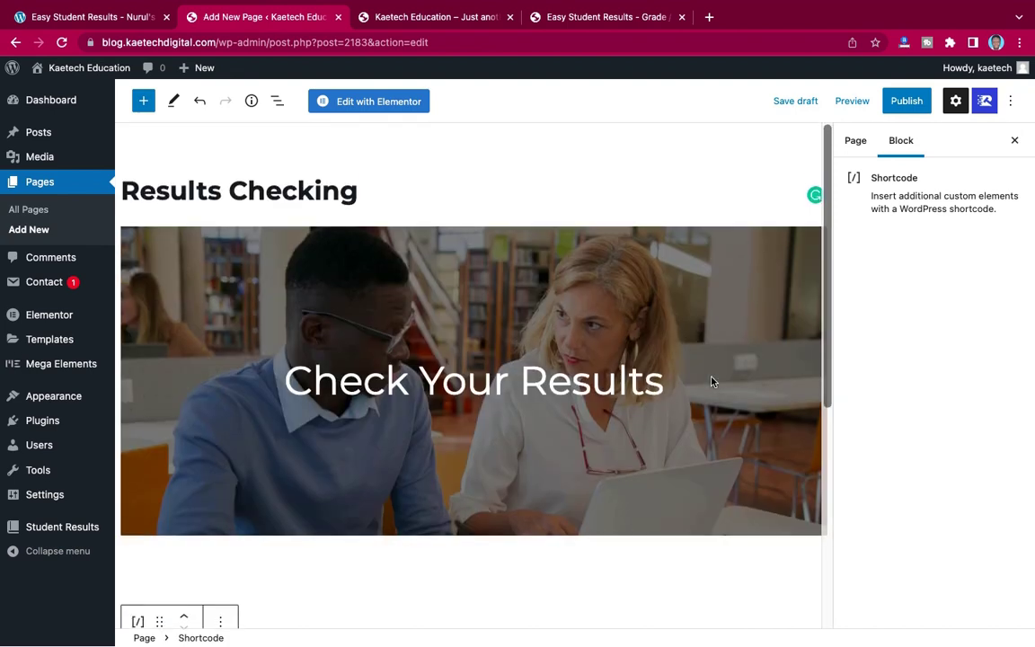
- Publish the Results Checking page and close the post-publish panel
{"action": "left_click", "coordinate": [909, 104]}
{"action": "left_click", "coordinate": [909, 103]}
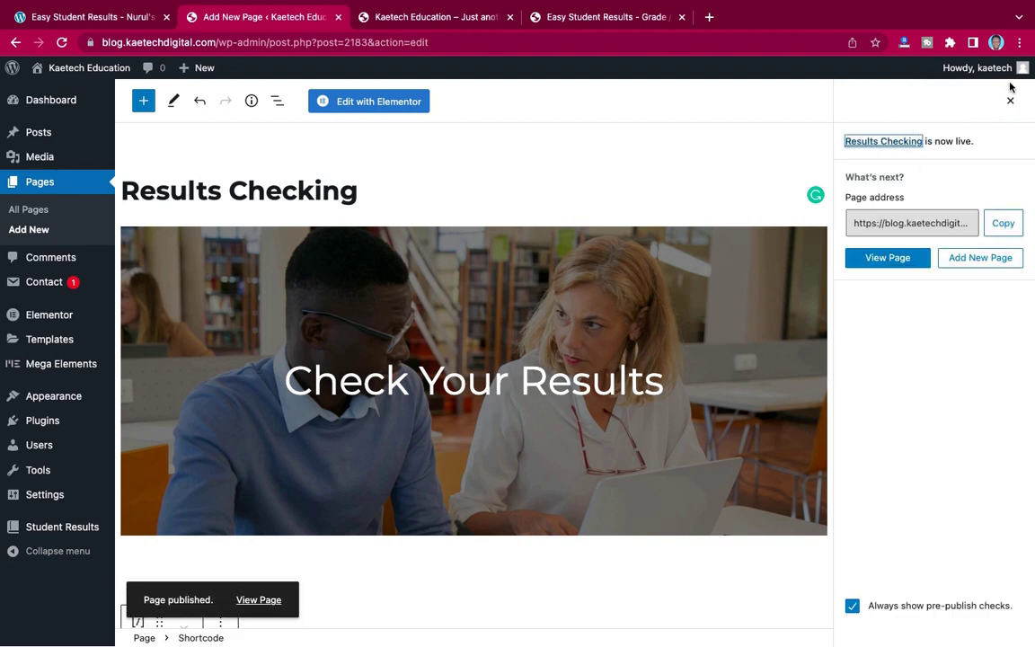
{"action": "left_click", "coordinate": [1011, 104]}
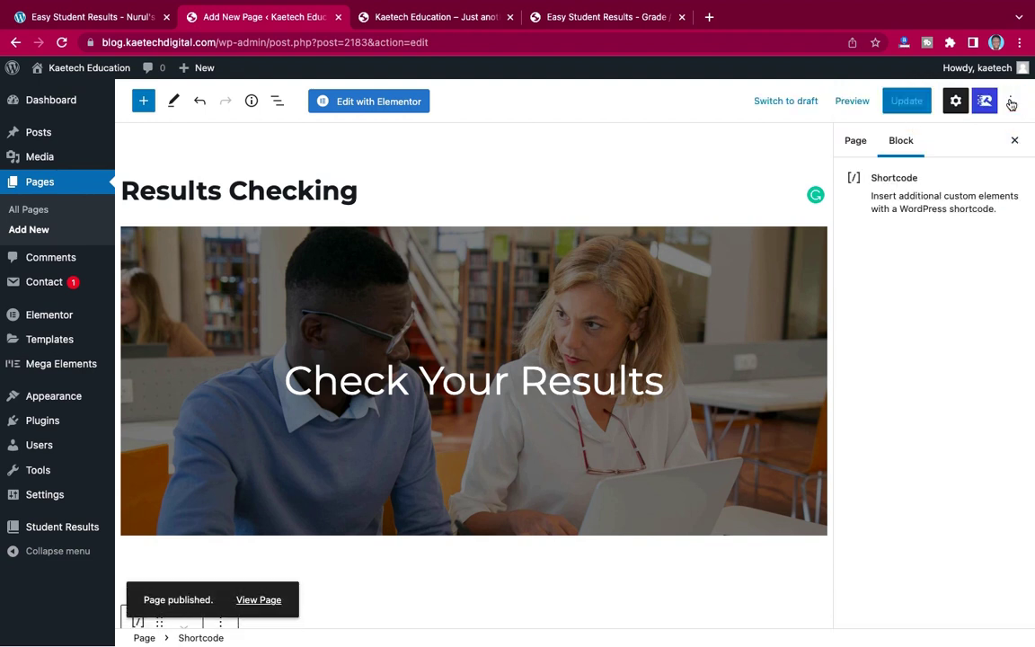
- Disable the page title in the Rishi page settings
{"action": "left_click", "coordinate": [956, 103]}
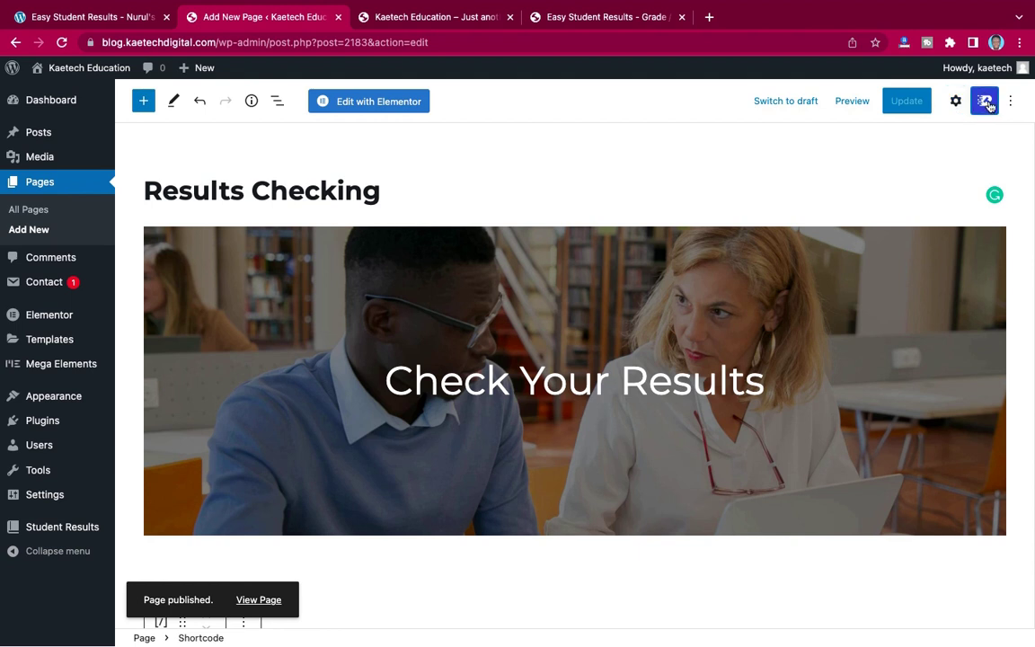
{"action": "left_click", "coordinate": [985, 101]}
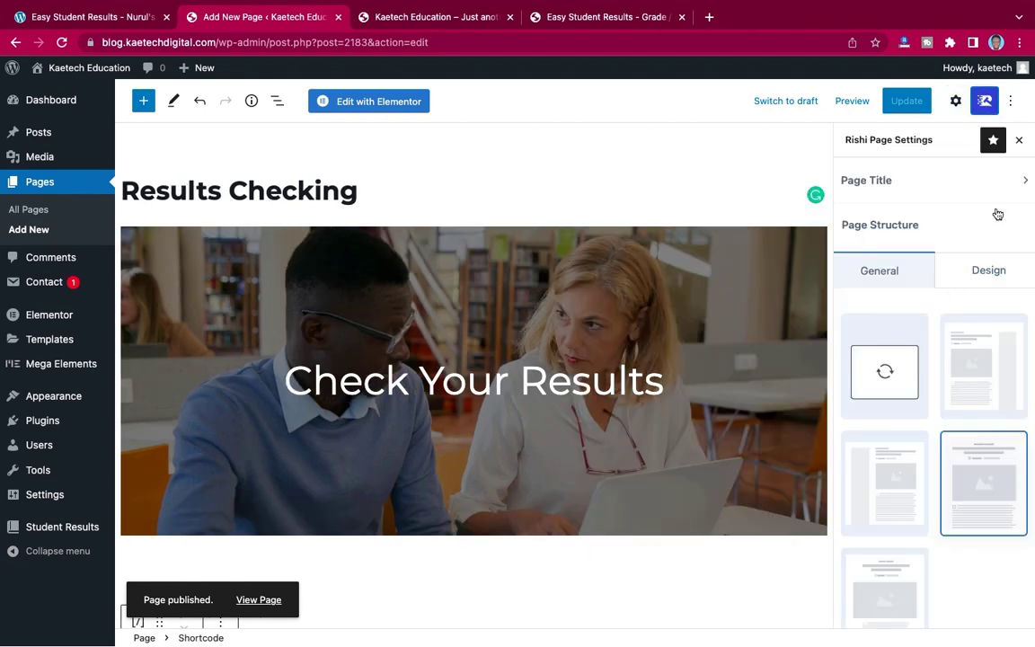
{"action": "left_click", "coordinate": [979, 184]}
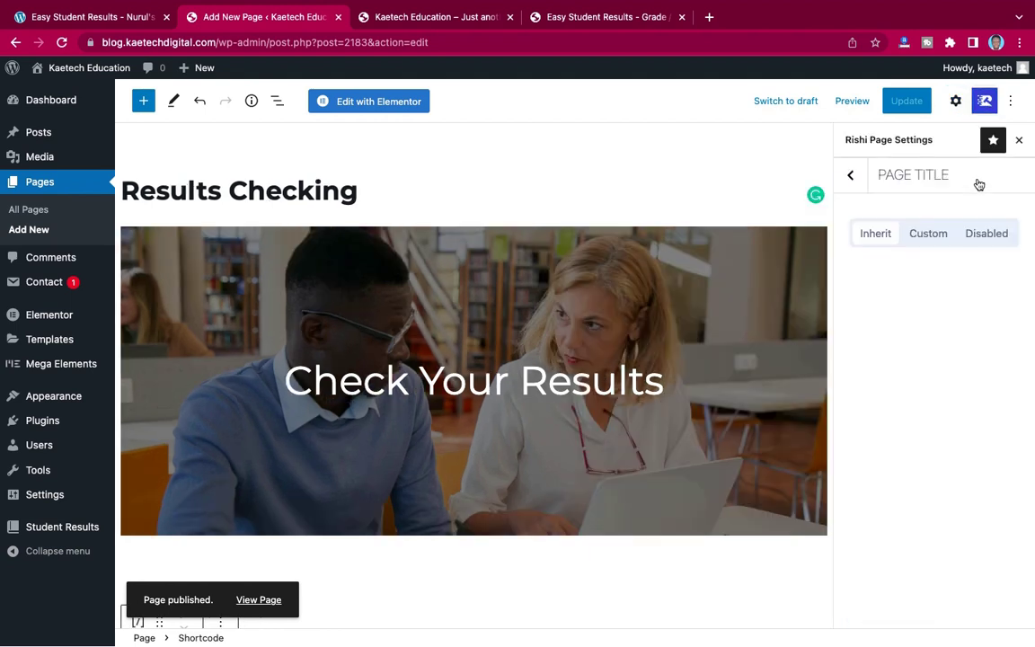
{"action": "left_click", "coordinate": [983, 239]}
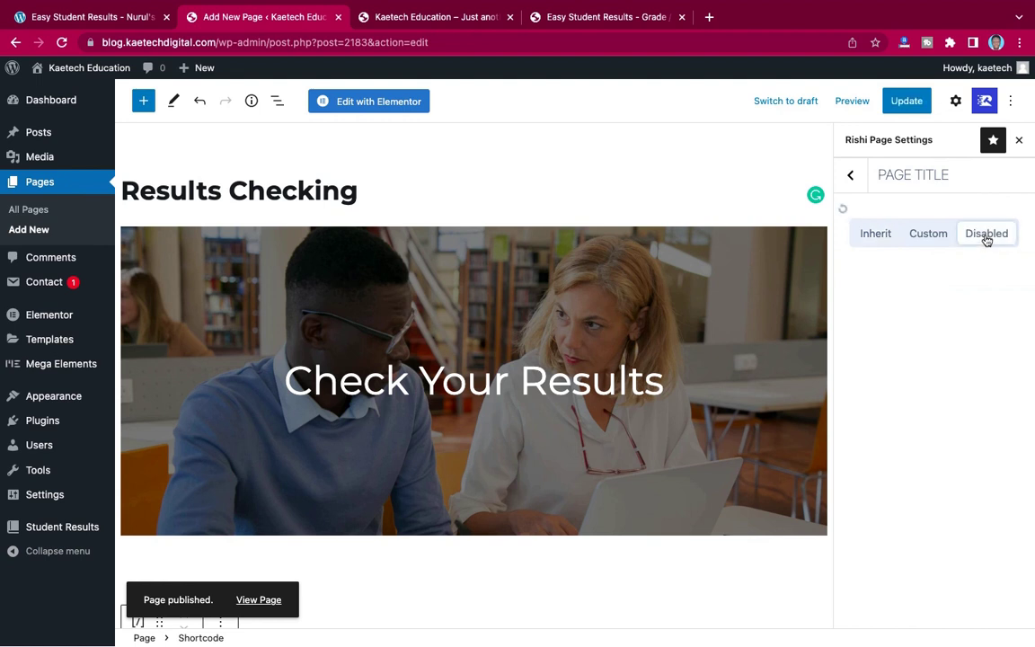
{"action": "left_click", "coordinate": [852, 177]}
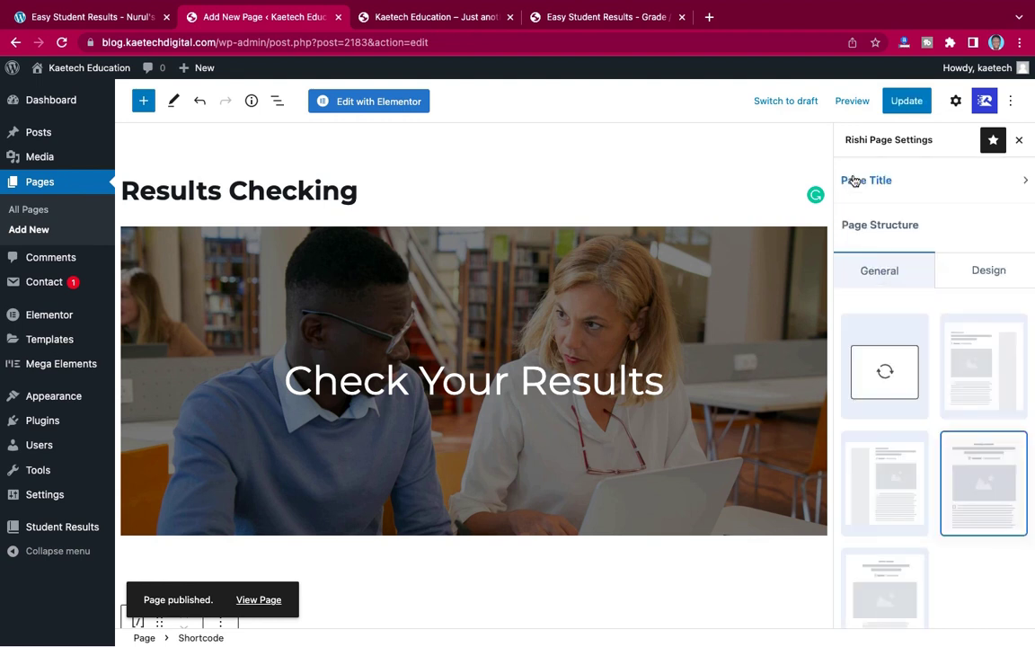
- Set the content area style source to Custom
{"action": "left_click", "coordinate": [985, 271]}
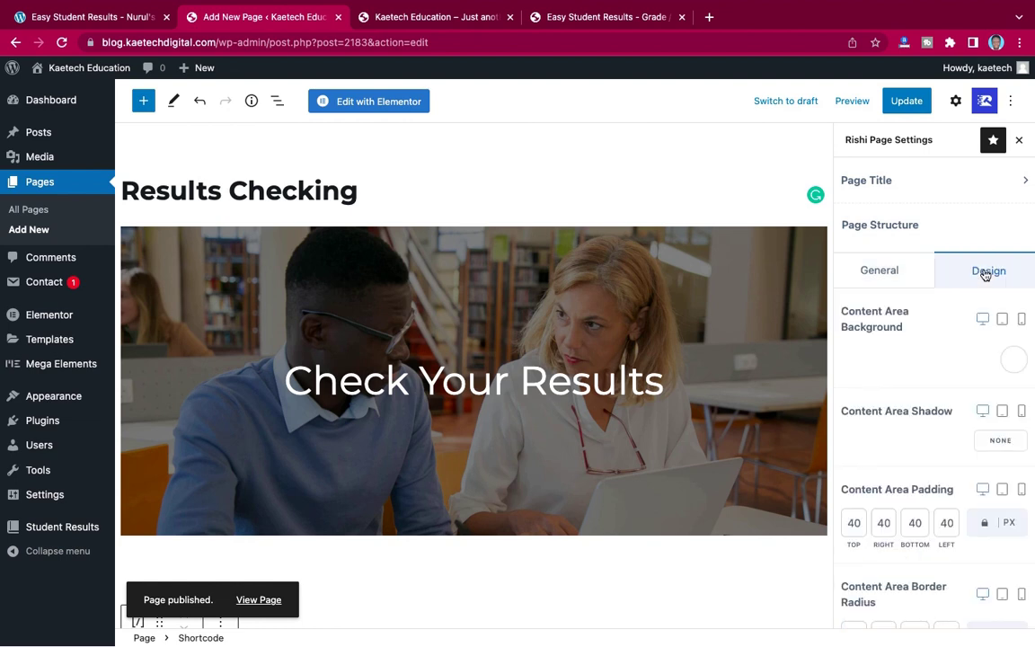
{"action": "scroll", "coordinate": [952, 324], "scroll_direction": "down", "scroll_amount": 2}
{"action": "scroll", "coordinate": [952, 324], "scroll_direction": "down", "scroll_amount": 2}
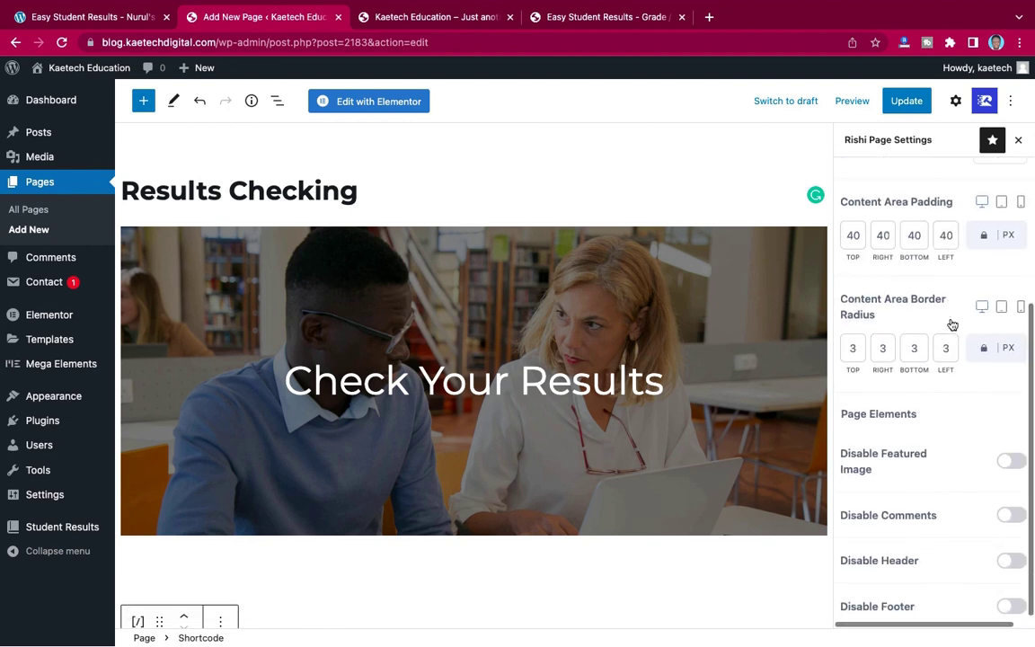
{"action": "scroll", "coordinate": [952, 325], "scroll_direction": "up", "scroll_amount": 4}
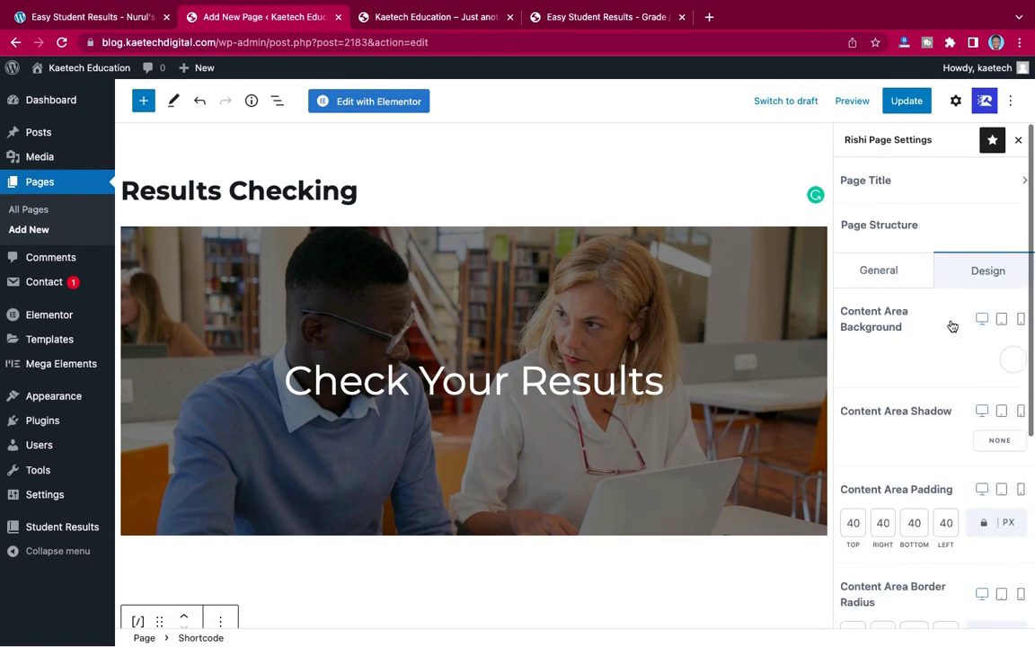
{"action": "left_click", "coordinate": [885, 273]}
{"action": "scroll", "coordinate": [933, 344], "scroll_direction": "down", "scroll_amount": 1}
{"action": "scroll", "coordinate": [932, 345], "scroll_direction": "down", "scroll_amount": 5}
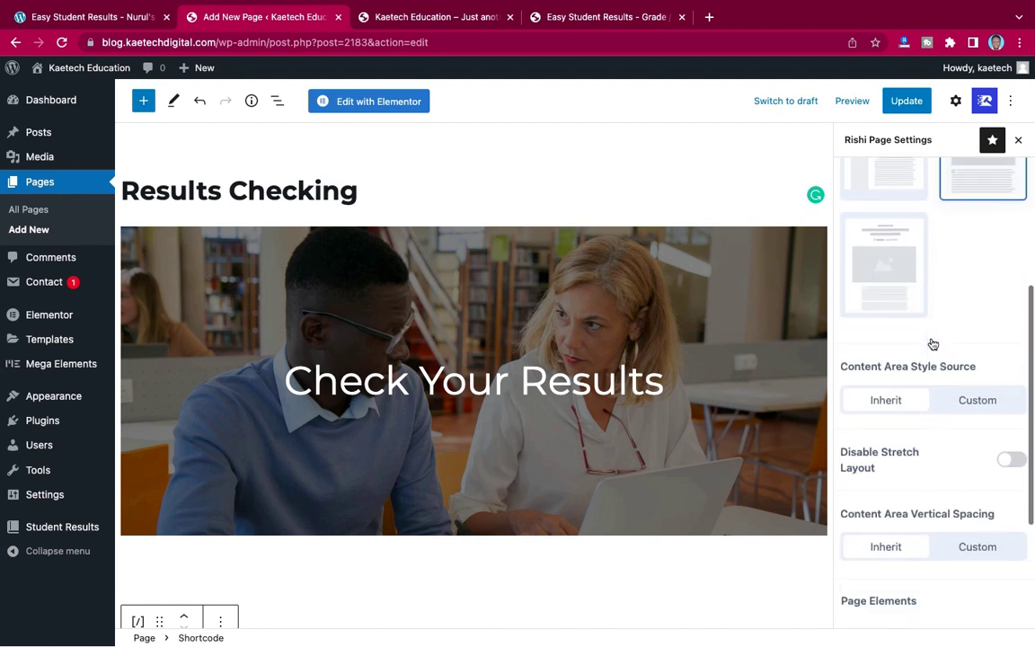
{"action": "left_click", "coordinate": [967, 350]}
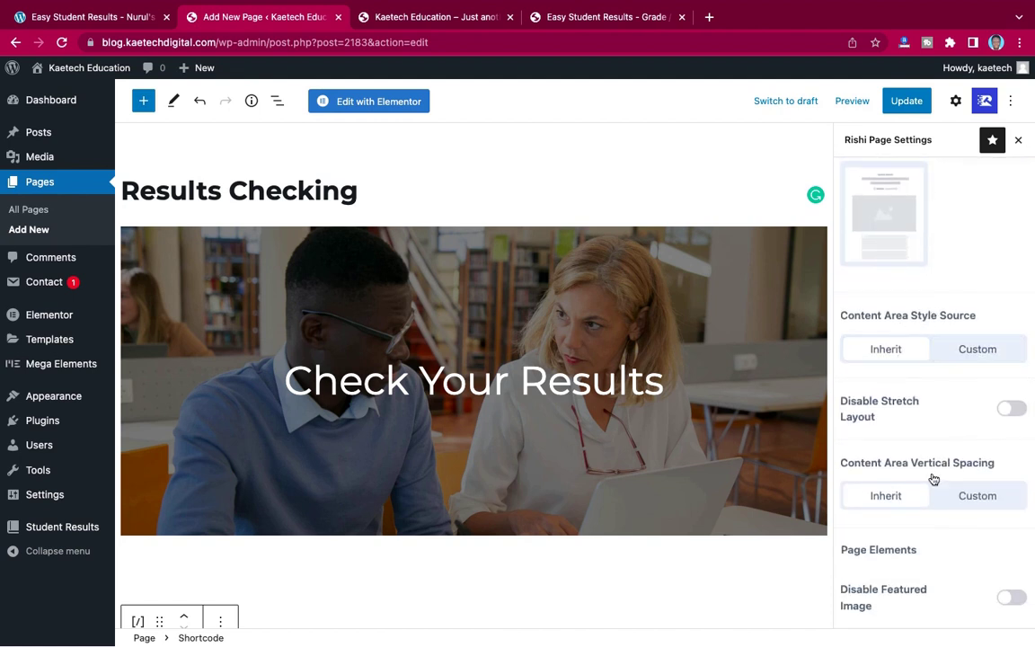
- Use custom content area vertical spacing on the bottom only, then update the page
{"action": "left_click", "coordinate": [979, 501]}
{"action": "scroll", "coordinate": [971, 497], "scroll_direction": "down", "scroll_amount": 2}
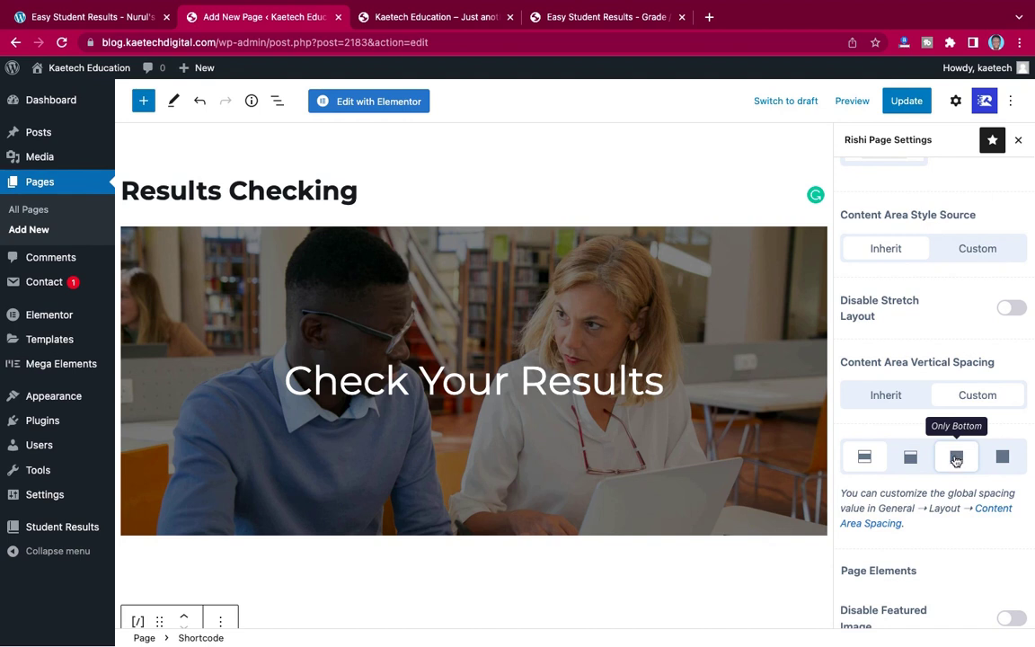
{"action": "left_click", "coordinate": [956, 459]}
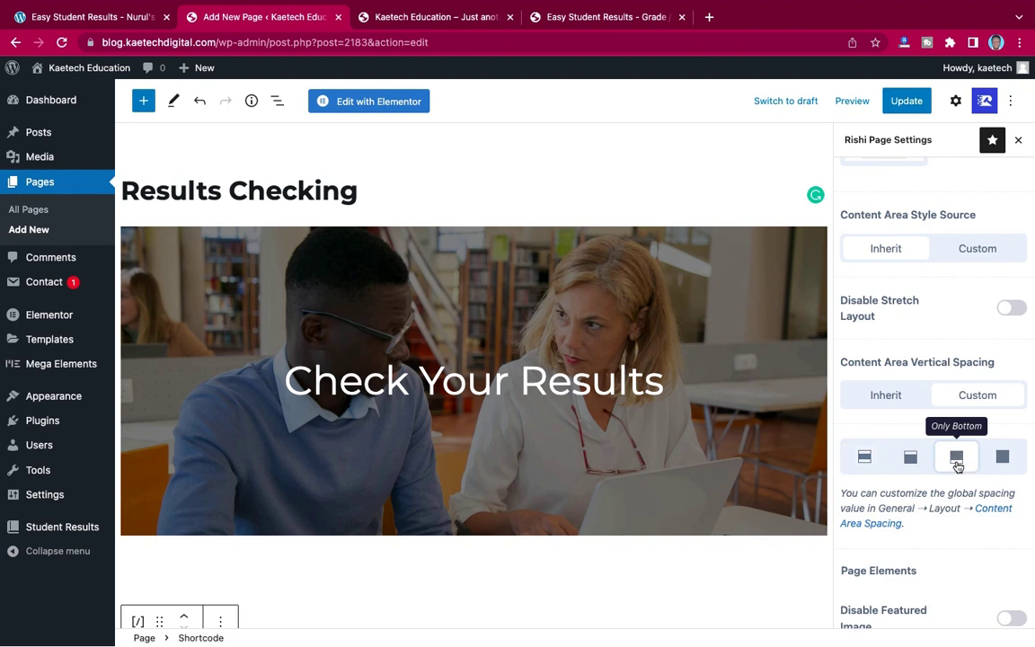
{"action": "scroll", "coordinate": [959, 466], "scroll_direction": "down", "scroll_amount": 3}
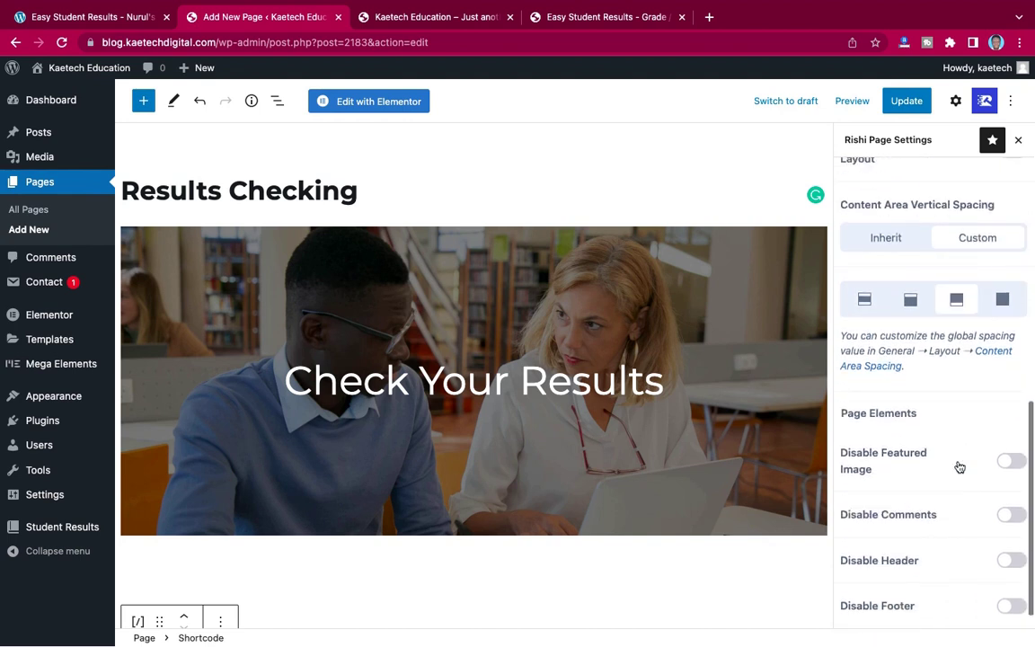
{"action": "scroll", "coordinate": [959, 466], "scroll_direction": "up", "scroll_amount": 6}
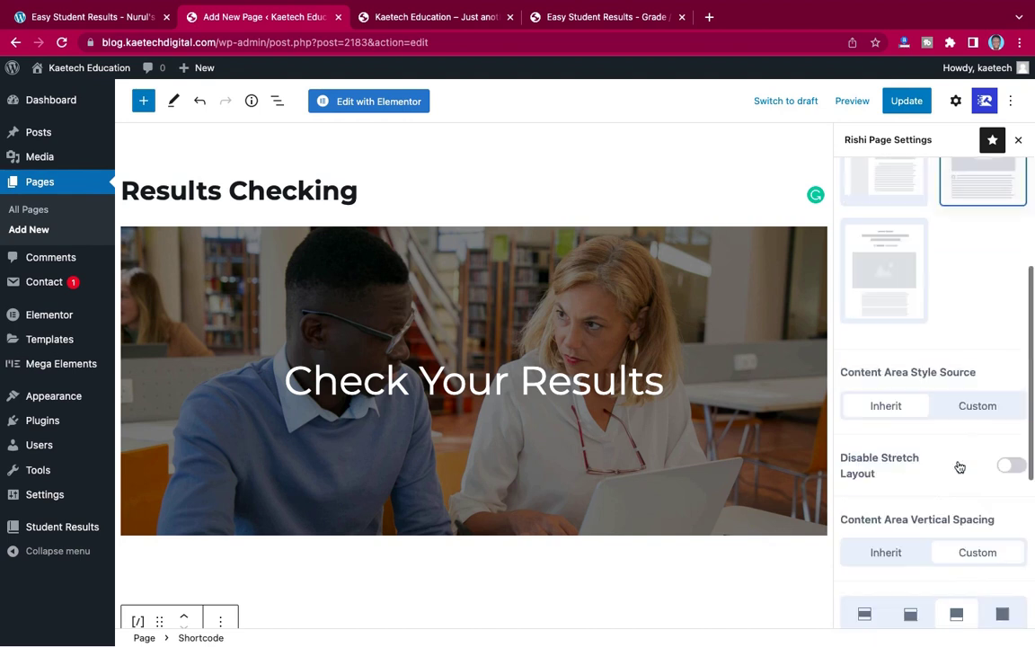
{"action": "left_click", "coordinate": [908, 100]}
- Open the updated Results Checking page in a new tab and scroll through its cover and search form
{"action": "left_click", "coordinate": [256, 601]}
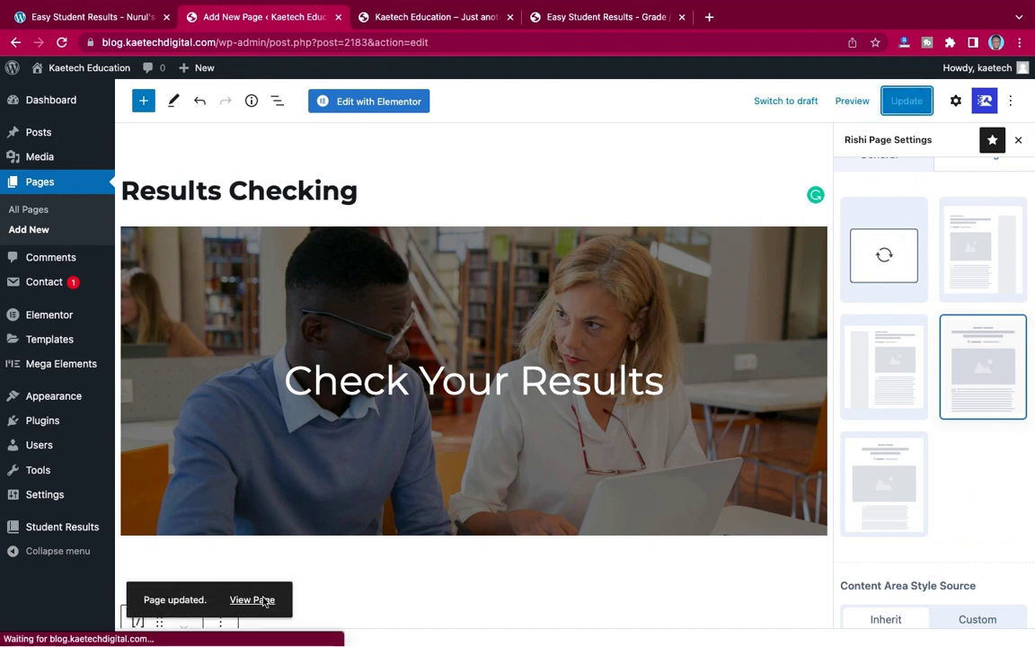
{"action": "right_click", "coordinate": [260, 603]}
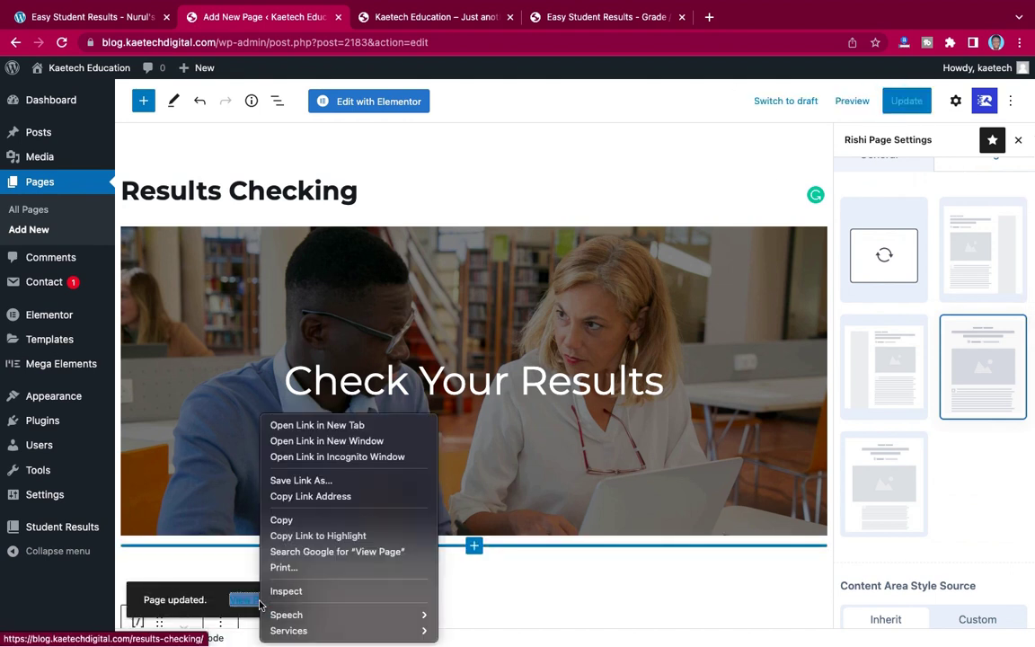
{"action": "left_click", "coordinate": [319, 425]}
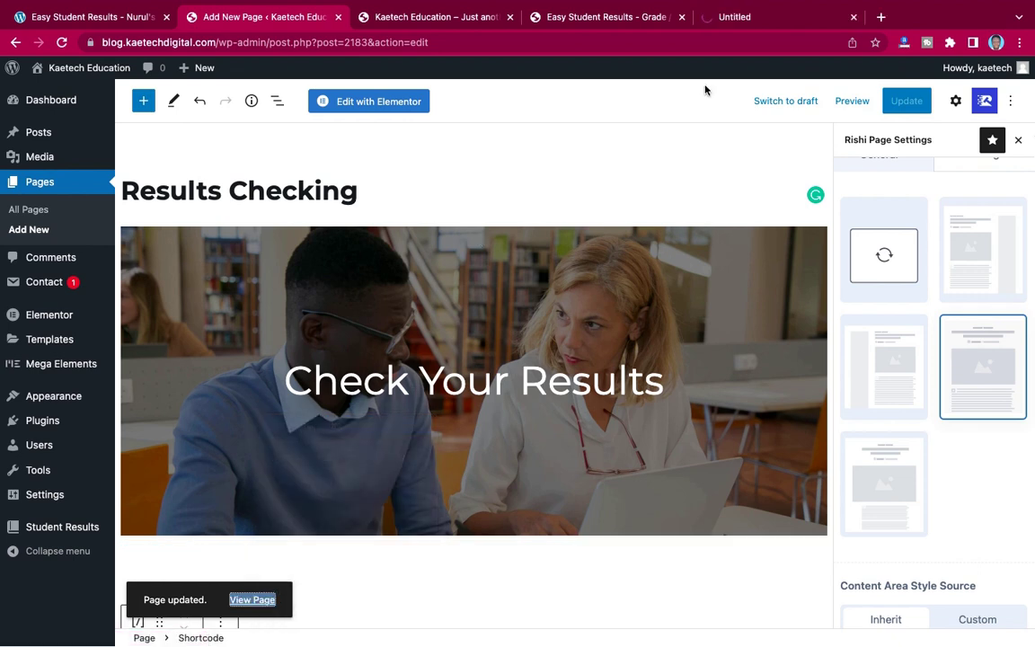
{"action": "left_click", "coordinate": [772, 18]}
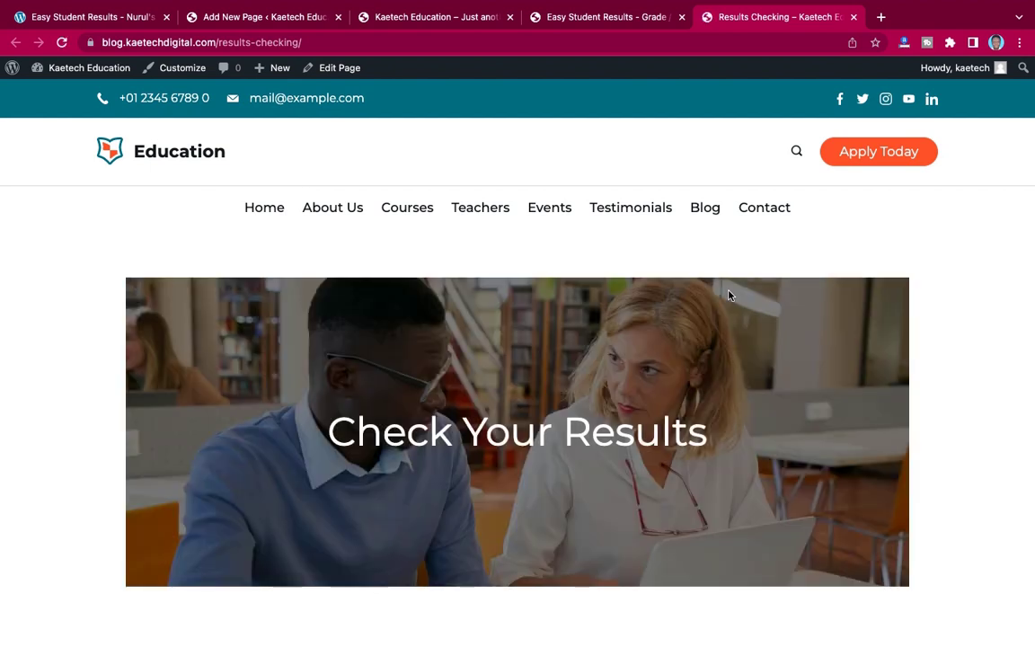
{"action": "scroll", "coordinate": [814, 336], "scroll_direction": "down", "scroll_amount": 6}
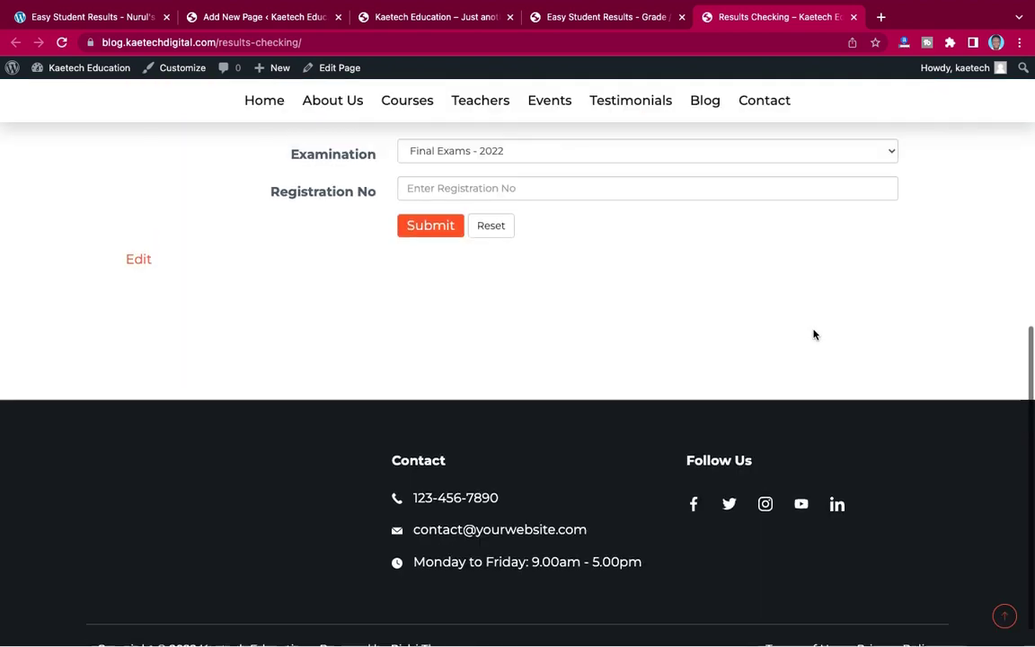
{"action": "scroll", "coordinate": [814, 336], "scroll_direction": "up", "scroll_amount": 3}
{"action": "scroll", "coordinate": [814, 335], "scroll_direction": "up", "scroll_amount": 2}
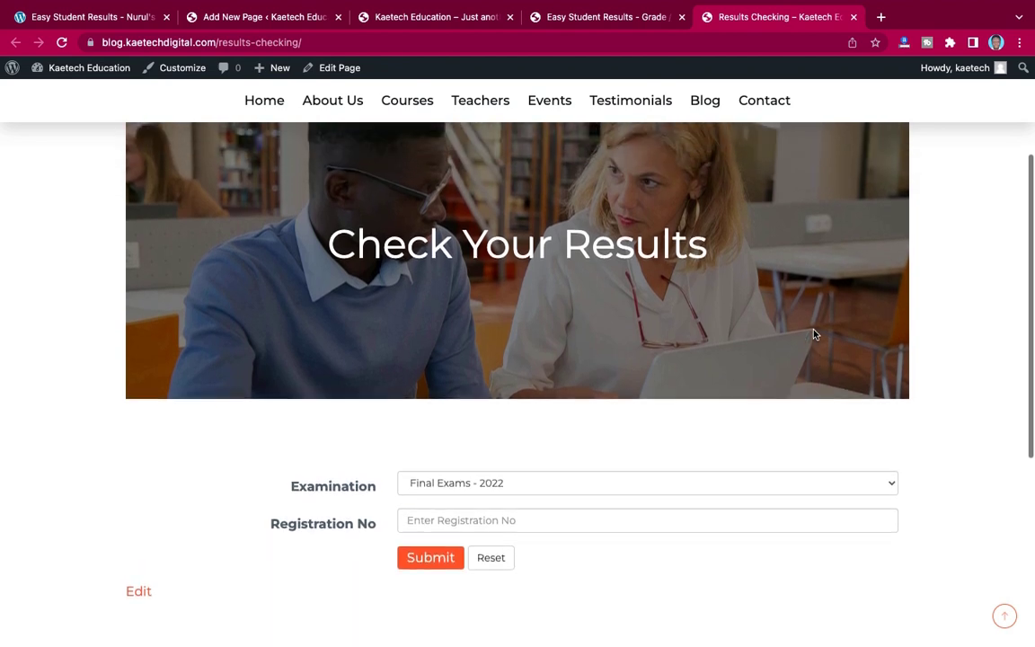
{"action": "scroll", "coordinate": [814, 335], "scroll_direction": "down", "scroll_amount": 1}
{"action": "scroll", "coordinate": [814, 335], "scroll_direction": "up", "scroll_amount": 4}
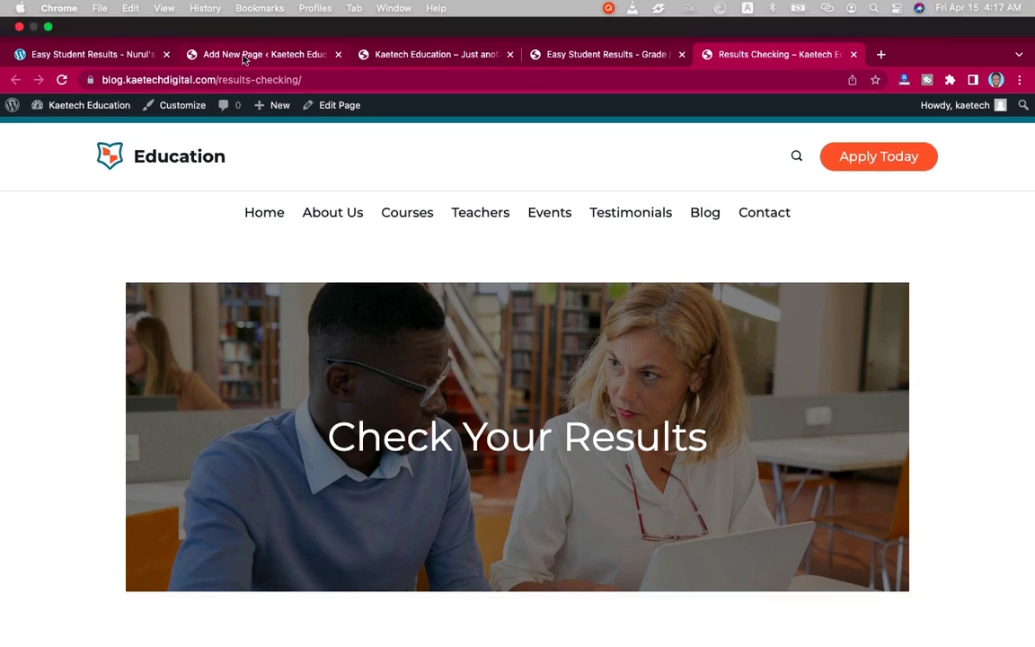
- Use the centered full-width page layout, set the Check Your Results cover to Full width, and update
{"action": "left_click", "coordinate": [244, 60]}
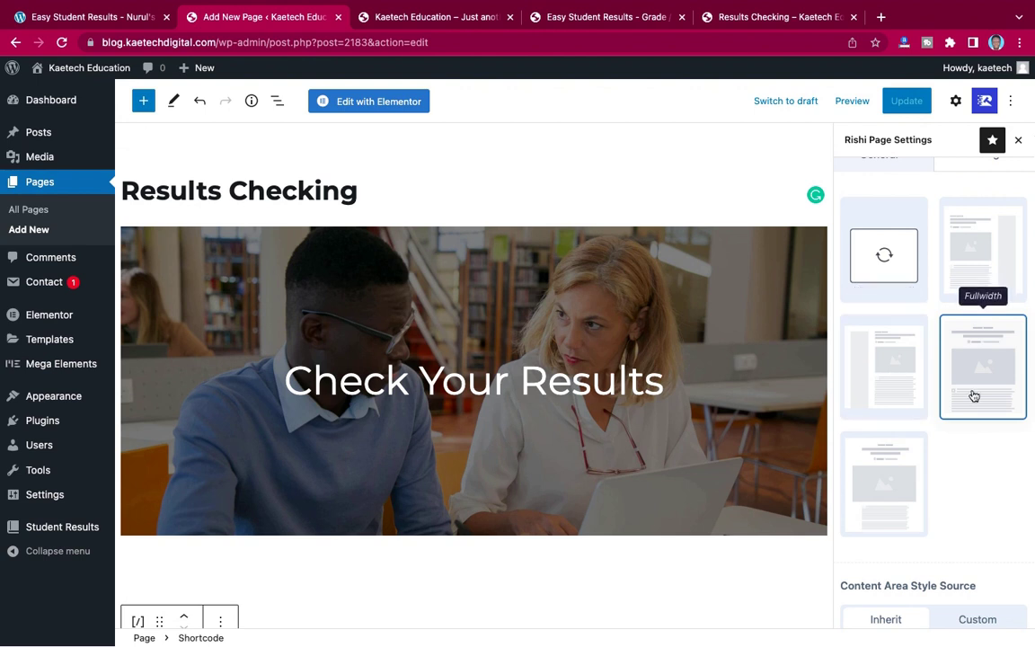
{"action": "left_click", "coordinate": [884, 493]}
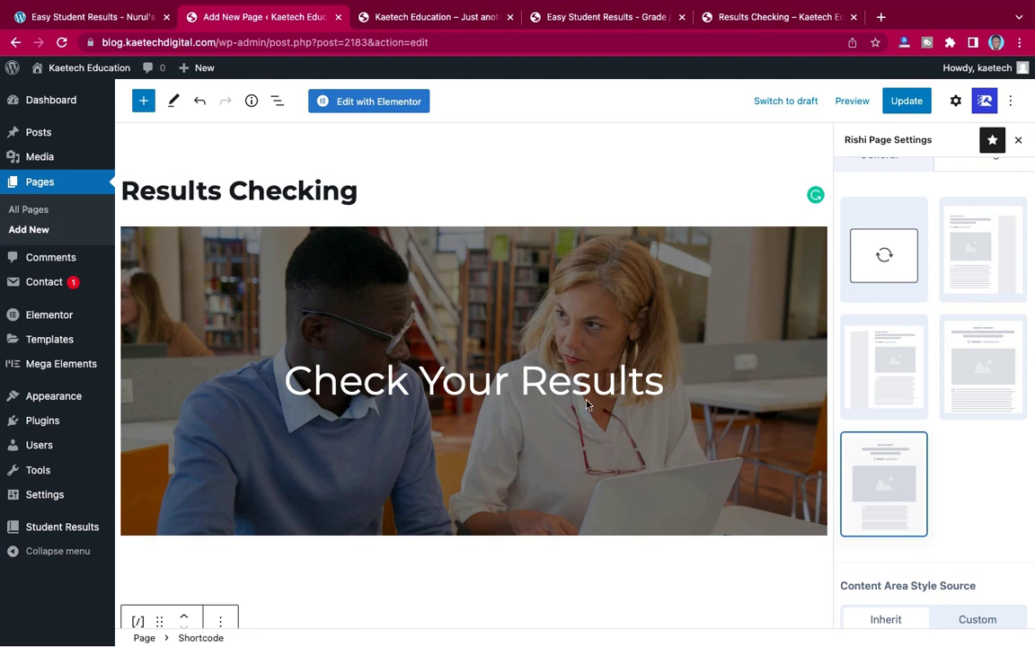
{"action": "left_click", "coordinate": [504, 265]}
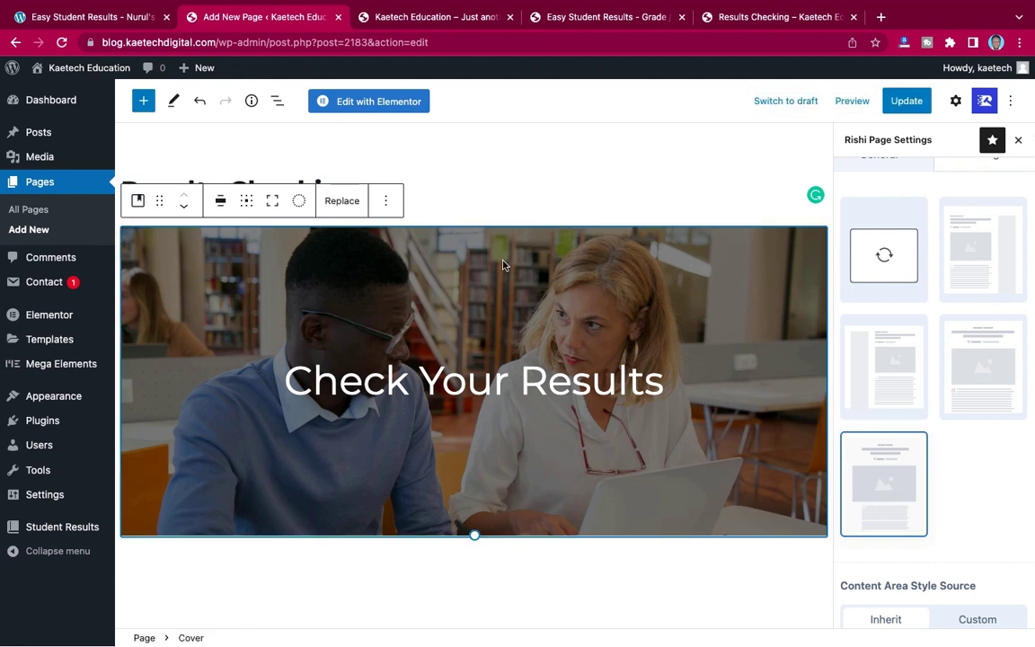
{"action": "left_click", "coordinate": [221, 201]}
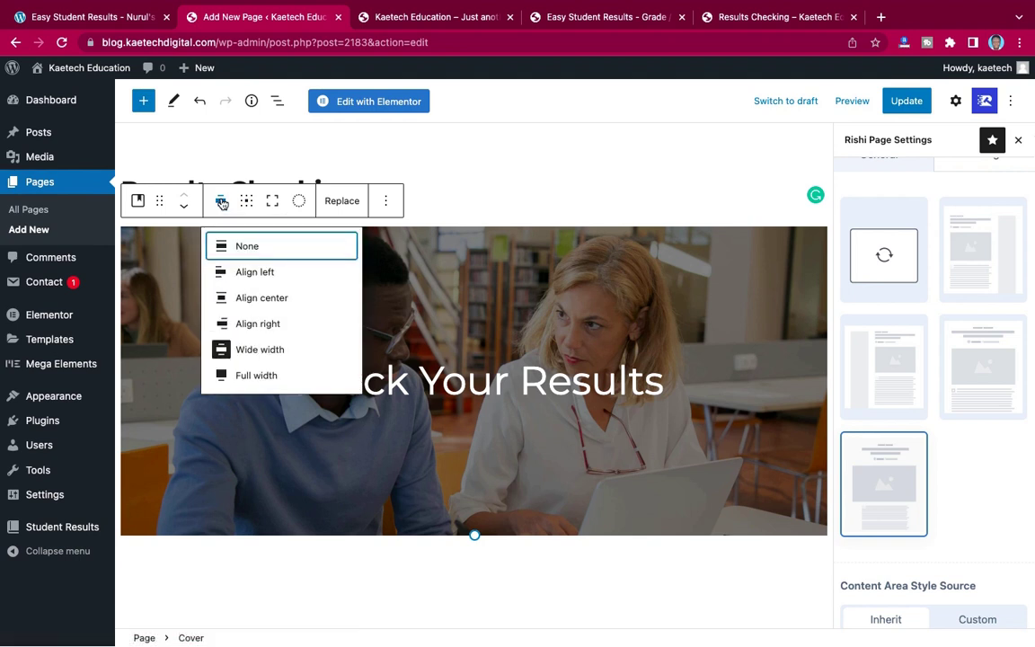
{"action": "left_click", "coordinate": [257, 375]}
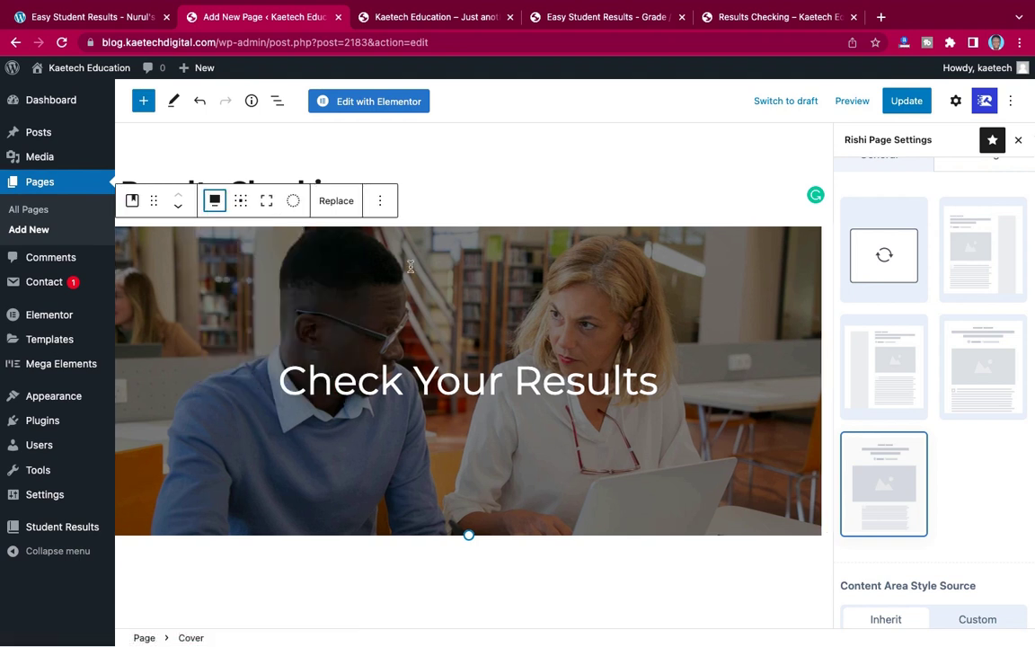
{"action": "left_click", "coordinate": [907, 100]}
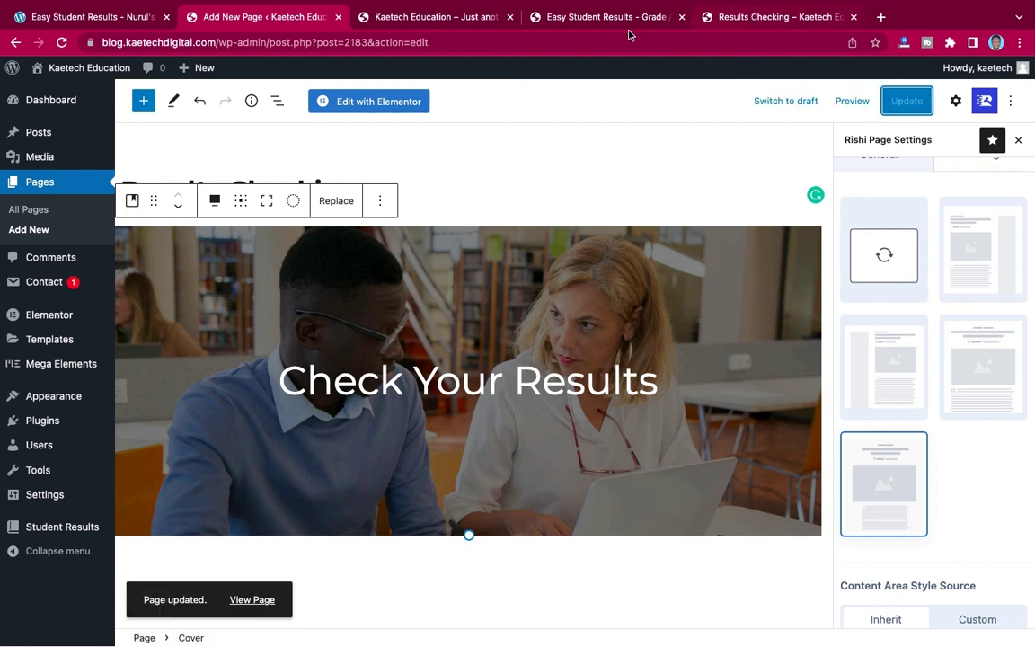
- Reload the live Results Checking page, check the full-width banner, and keep Final Exams - 2022 as examination
{"action": "left_click", "coordinate": [783, 17]}
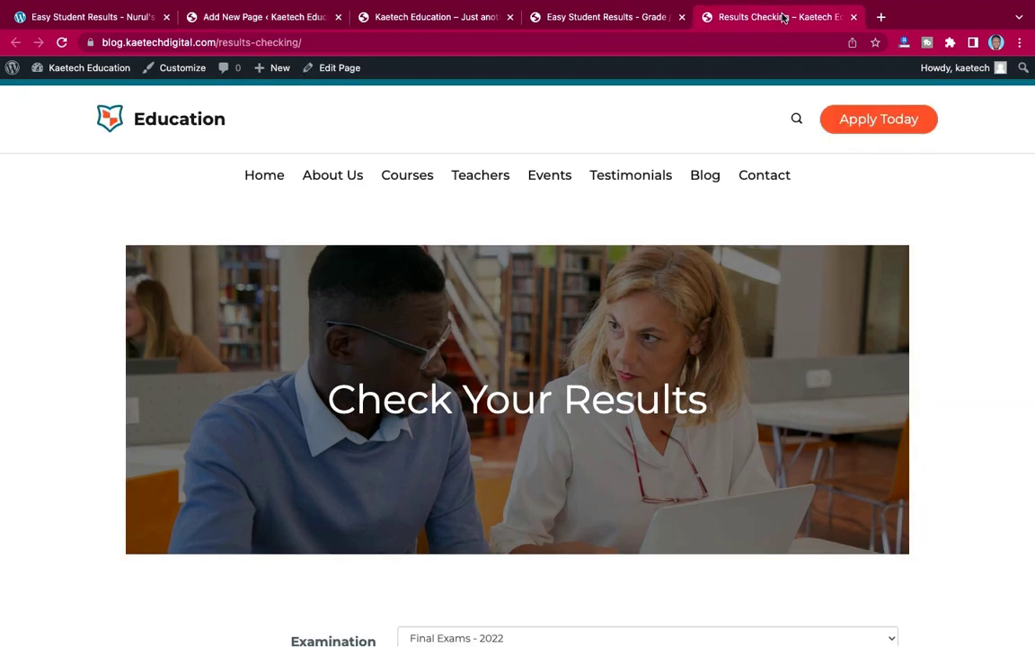
{"action": "left_click", "coordinate": [61, 42]}
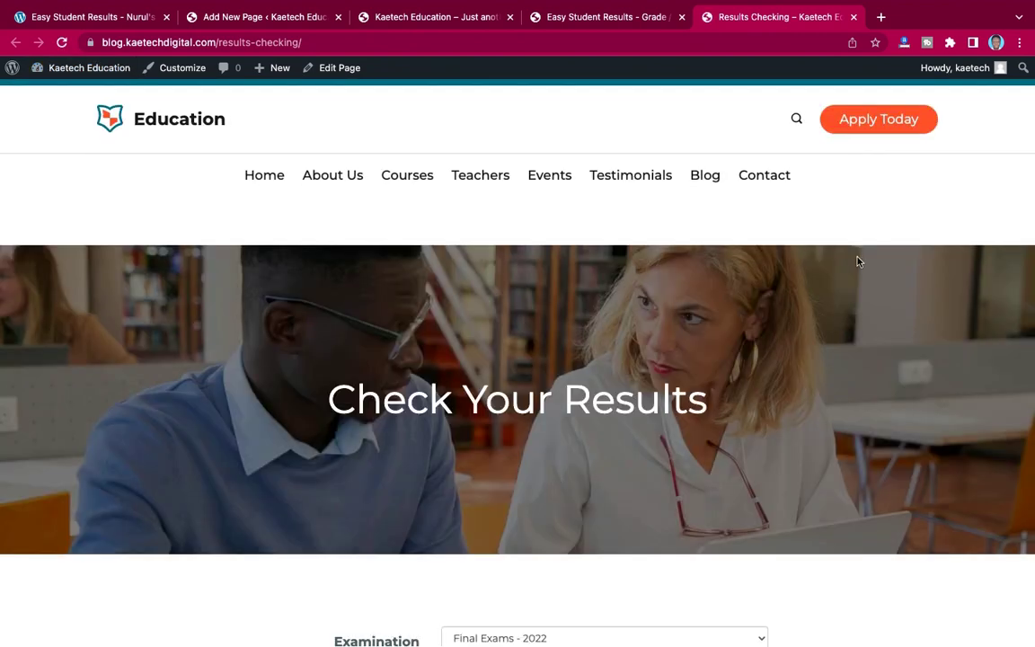
{"action": "scroll", "coordinate": [798, 387], "scroll_direction": "down", "scroll_amount": 4}
{"action": "scroll", "coordinate": [798, 386], "scroll_direction": "up", "scroll_amount": 5}
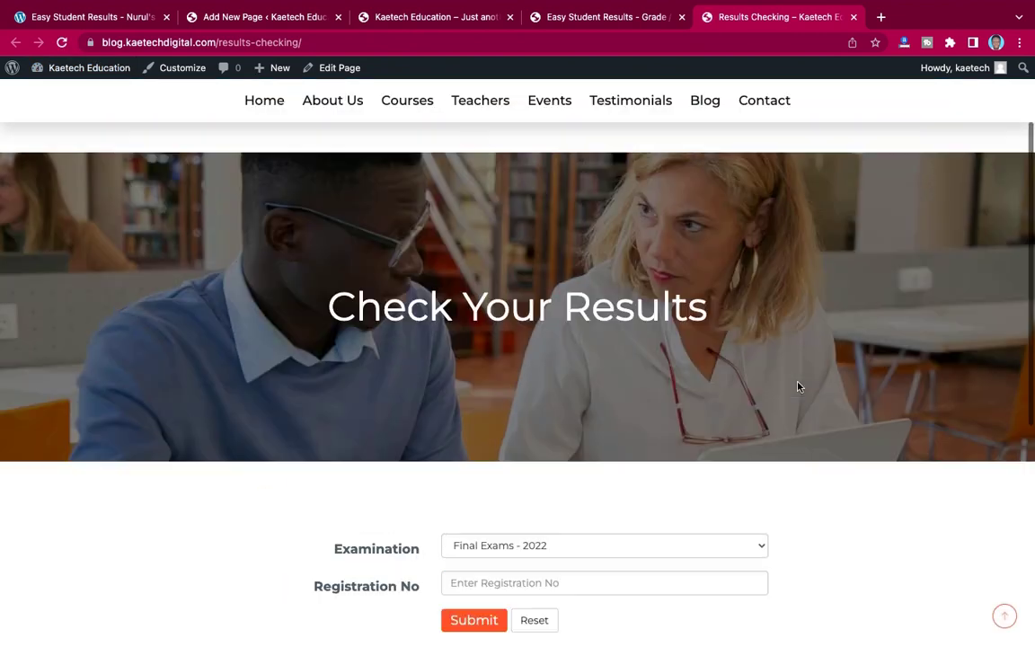
{"action": "scroll", "coordinate": [798, 386], "scroll_direction": "down", "scroll_amount": 5}
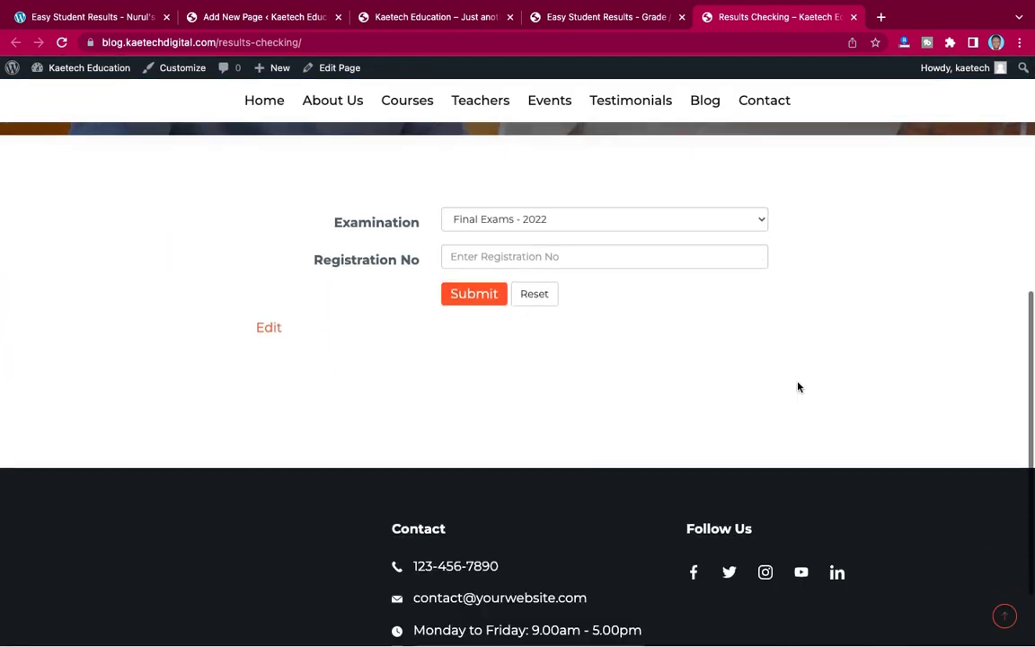
{"action": "scroll", "coordinate": [798, 386], "scroll_direction": "up", "scroll_amount": 4}
{"action": "scroll", "coordinate": [797, 387], "scroll_direction": "up", "scroll_amount": 1}
{"action": "scroll", "coordinate": [798, 387], "scroll_direction": "down", "scroll_amount": 4}
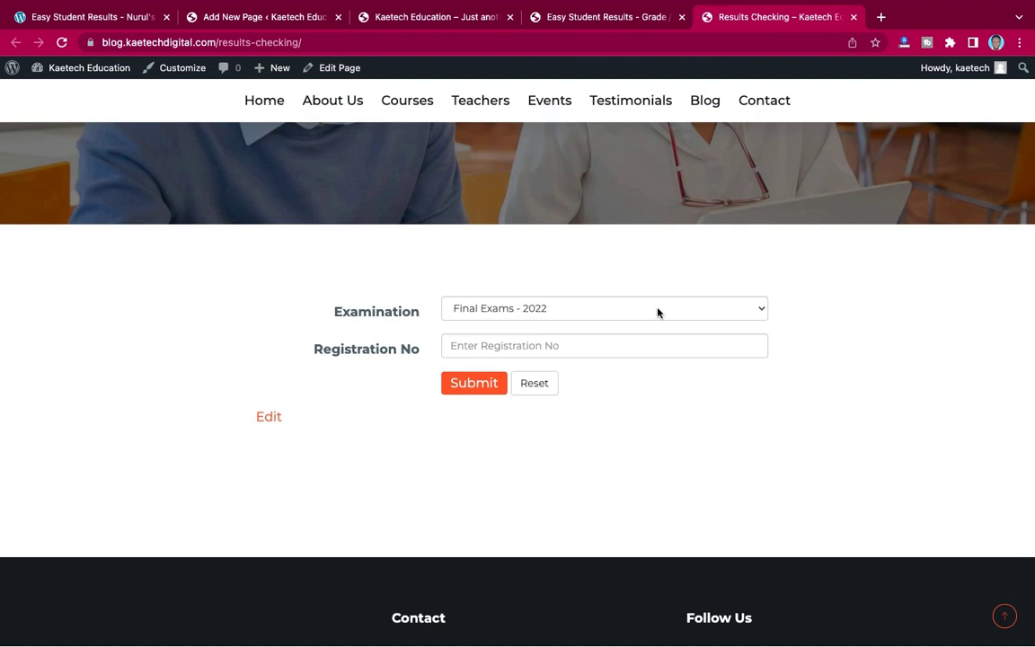
{"action": "left_click", "coordinate": [651, 311]}
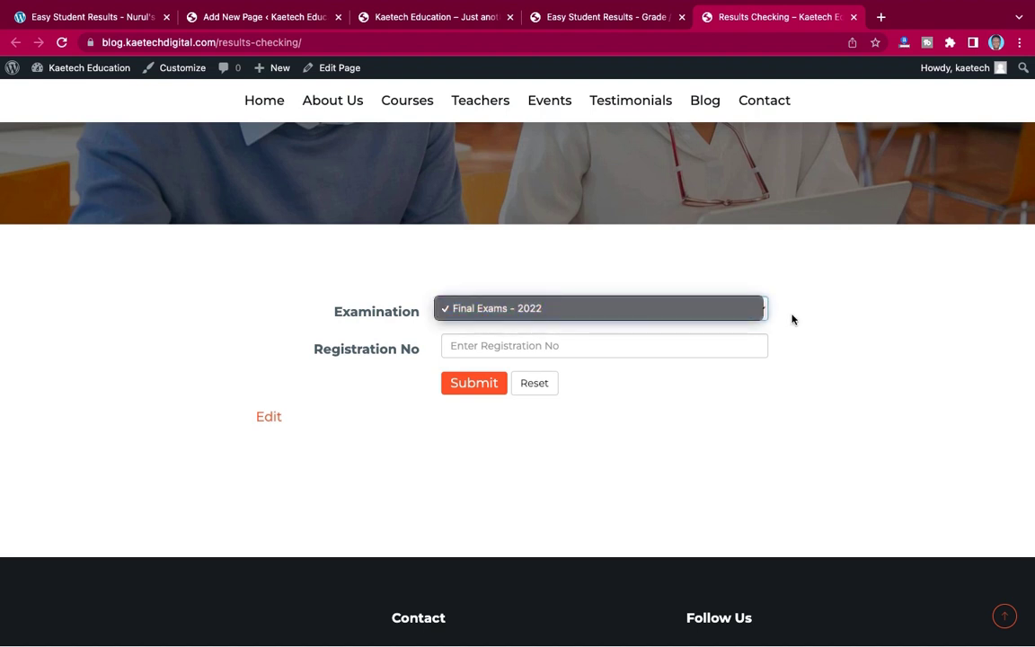
{"action": "left_click", "coordinate": [598, 346]}
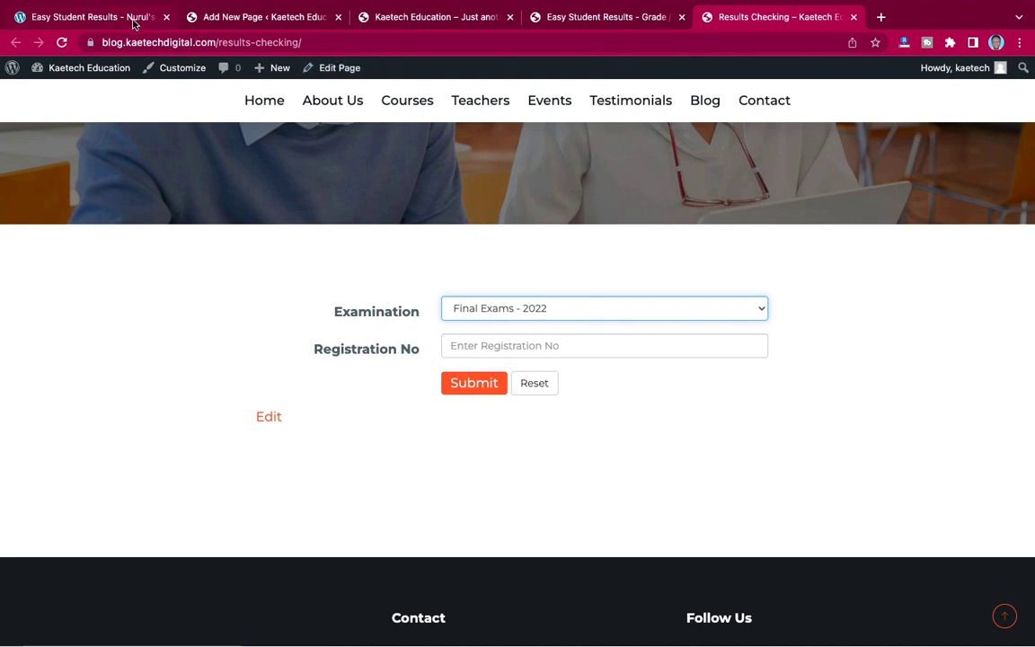
- Open the Student Results > Students list and copy one student's Reg No
{"action": "left_click", "coordinate": [243, 16]}
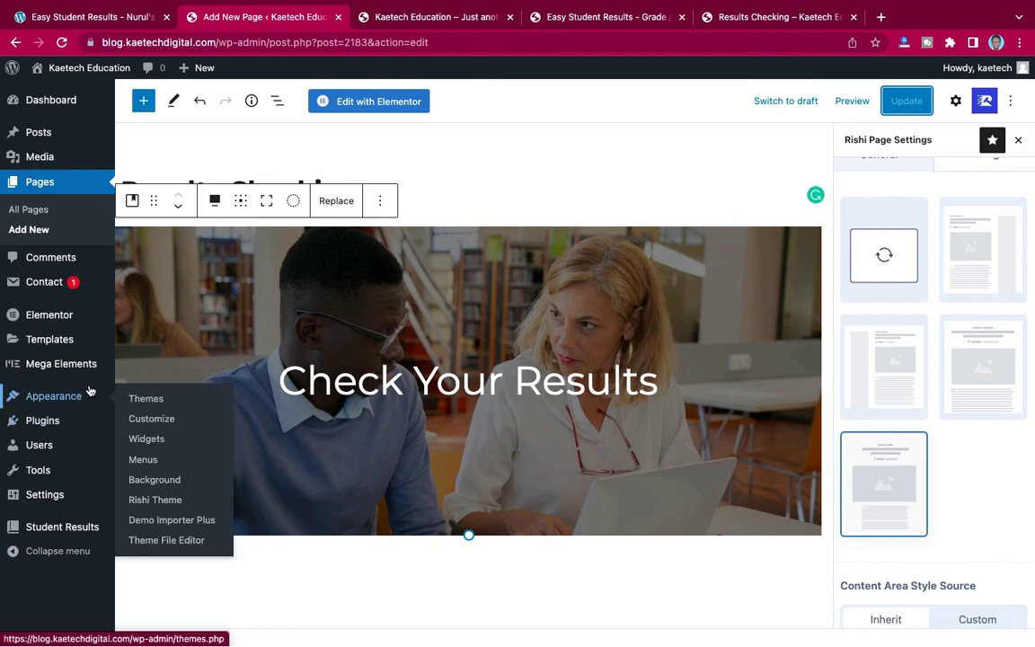
{"action": "scroll", "coordinate": [131, 337], "scroll_direction": "down", "scroll_amount": 2}
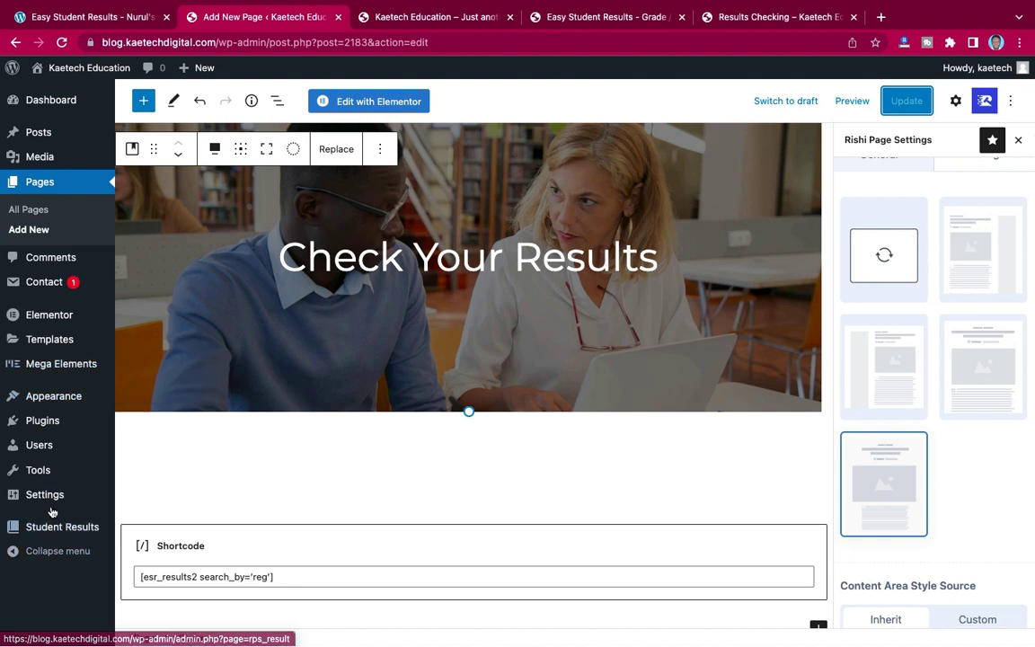
{"action": "mouse_move", "coordinate": [45, 525]}
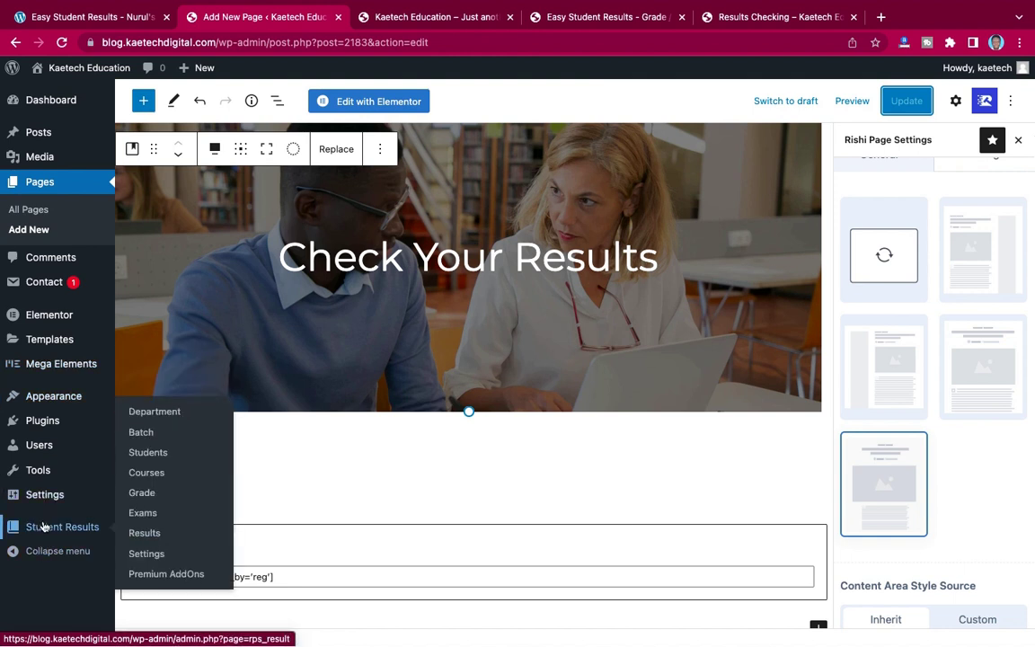
{"action": "left_click", "coordinate": [140, 454]}
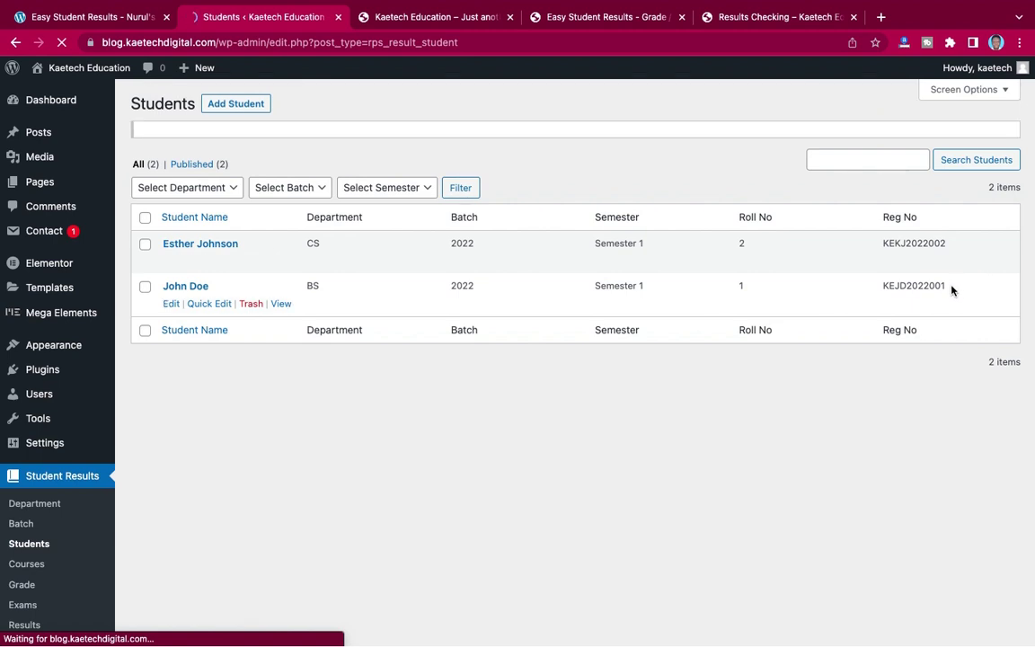
{"action": "left_click_drag", "start_coordinate": [950, 288], "coordinate": [885, 300]}
{"action": "key", "text": "super+c"}
{"action": "left_click", "coordinate": [957, 302]}
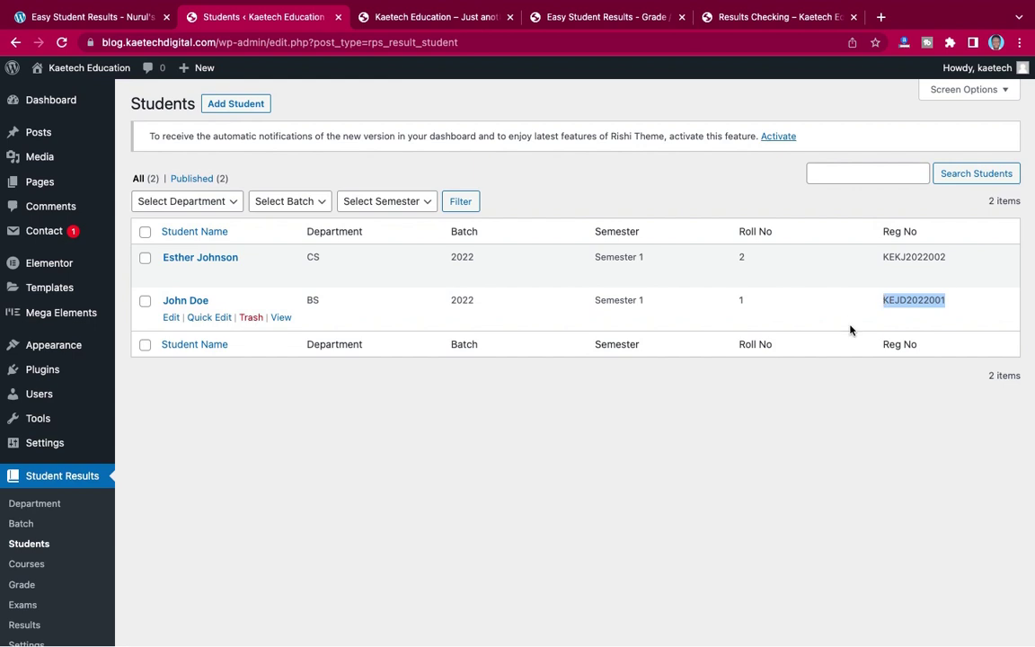
{"action": "left_click", "coordinate": [740, 18]}
- Paste the registration number, submit, and review the result sheet: 302 of 400, CGPA 3.75, Distinction
{"action": "left_click", "coordinate": [584, 345]}
{"action": "key", "text": "super+v"}
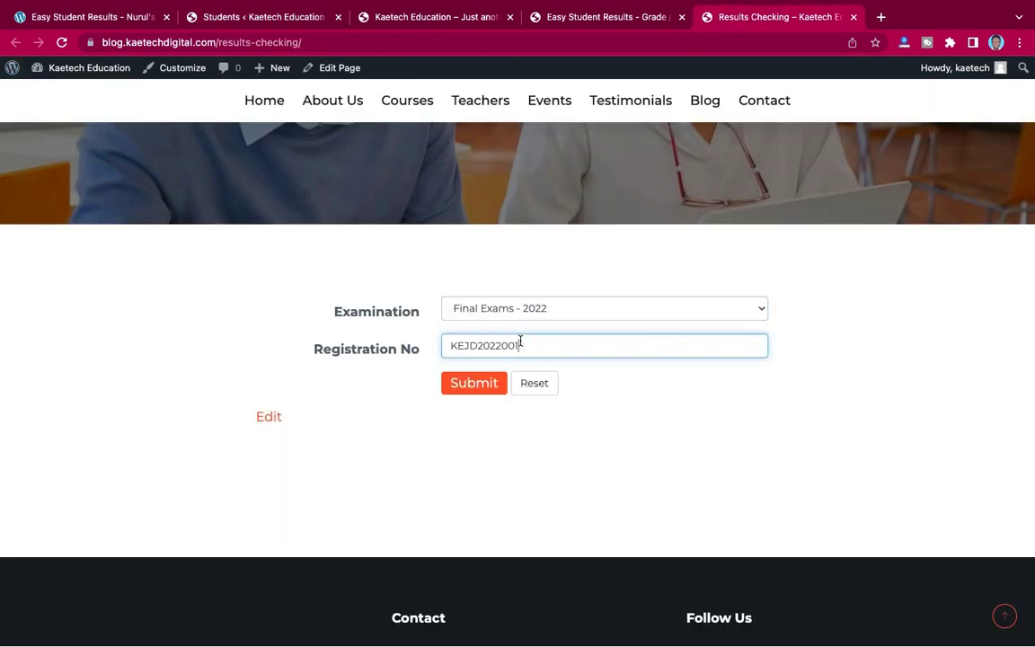
{"action": "left_click", "coordinate": [476, 384]}
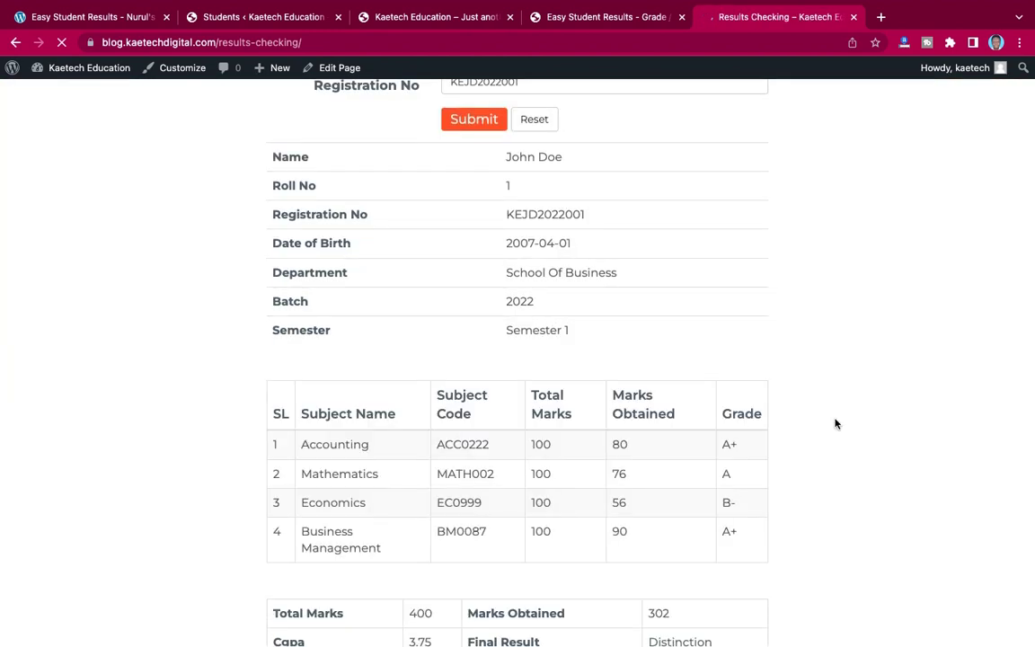
{"action": "scroll", "coordinate": [835, 423], "scroll_direction": "down", "scroll_amount": 3}
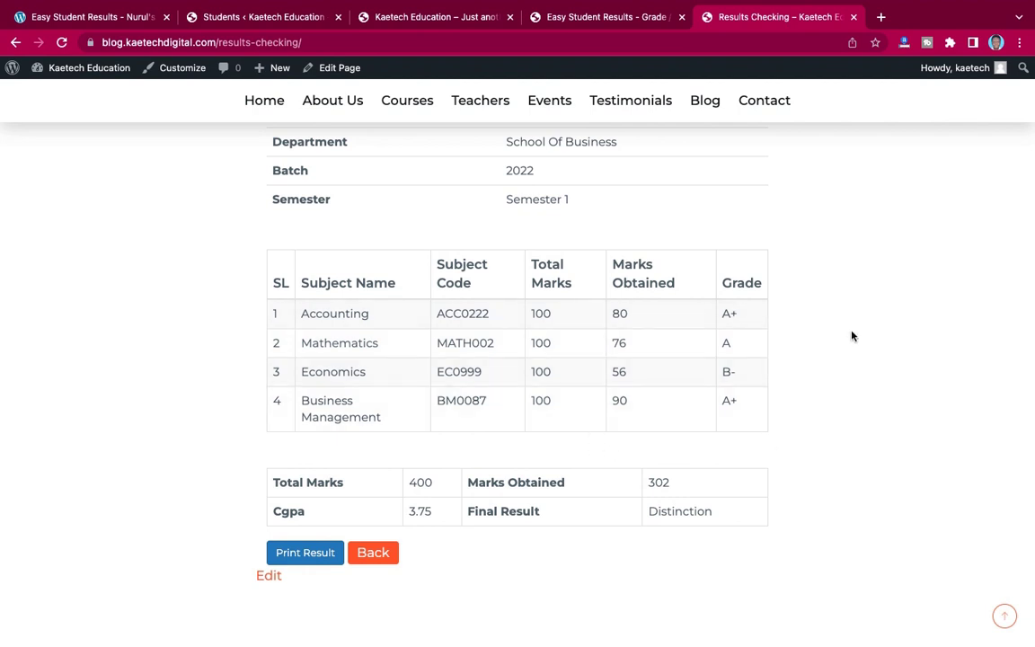
{"action": "scroll", "coordinate": [850, 337], "scroll_direction": "up", "scroll_amount": 3}
{"action": "scroll", "coordinate": [850, 336], "scroll_direction": "down", "scroll_amount": 5}
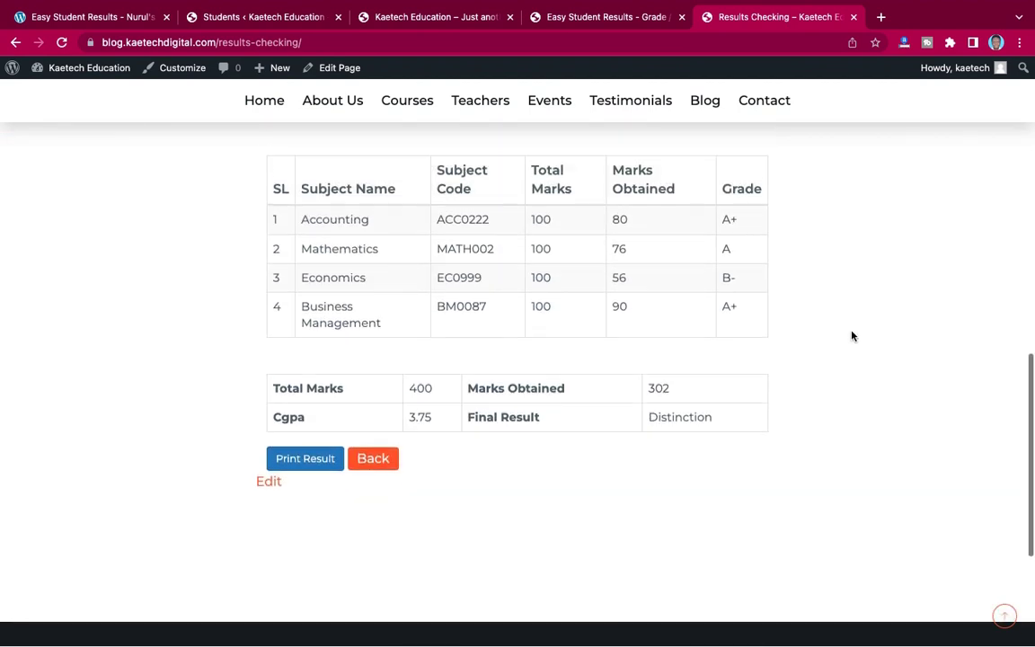
{"action": "scroll", "coordinate": [852, 336], "scroll_direction": "up", "scroll_amount": 4}
{"action": "scroll", "coordinate": [852, 336], "scroll_direction": "up", "scroll_amount": 1}
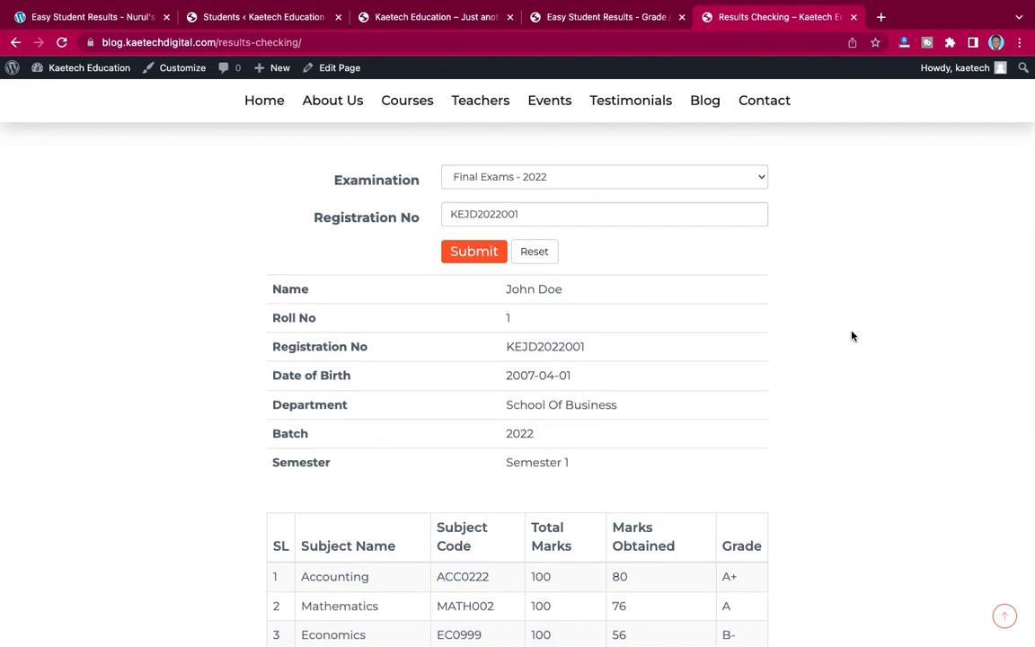
{"action": "scroll", "coordinate": [852, 336], "scroll_direction": "up", "scroll_amount": 6}
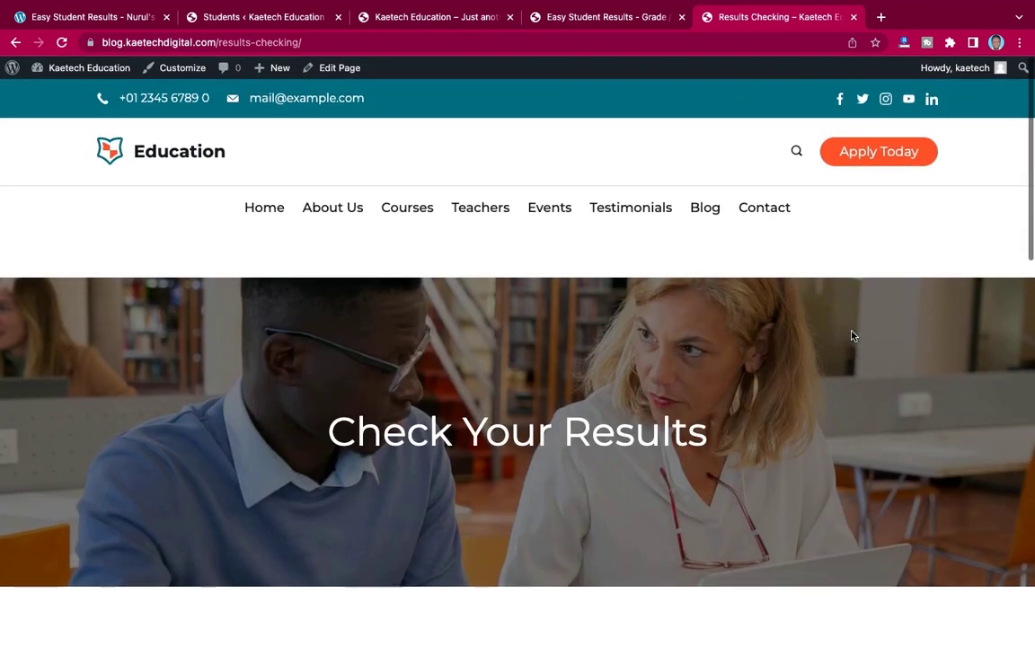
- Scroll over the result sheet, then return to the Students admin tab
{"action": "scroll", "coordinate": [852, 336], "scroll_direction": "down", "scroll_amount": 1}
{"action": "scroll", "coordinate": [850, 335], "scroll_direction": "up", "scroll_amount": 1}
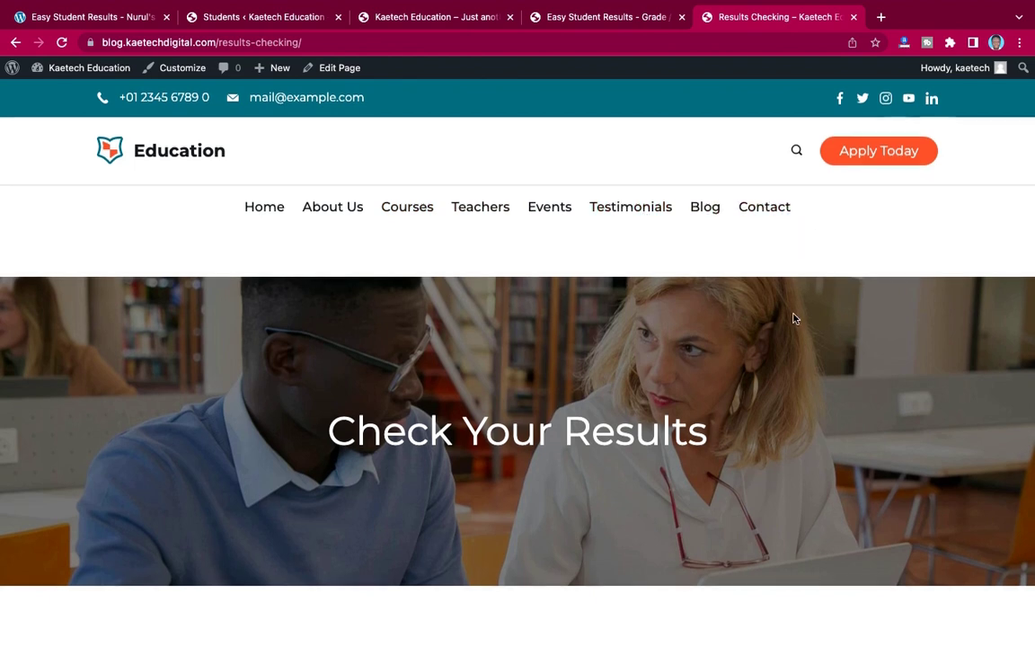
{"action": "scroll", "coordinate": [792, 319], "scroll_direction": "down", "scroll_amount": 10}
{"action": "scroll", "coordinate": [792, 318], "scroll_direction": "up", "scroll_amount": 10}
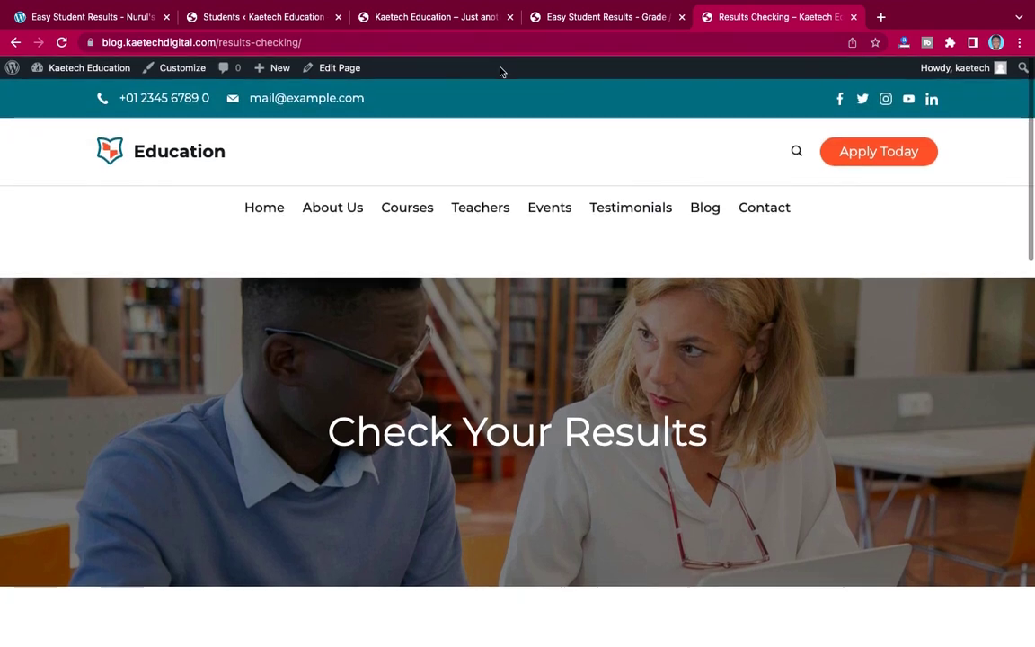
{"action": "left_click", "coordinate": [216, 18]}
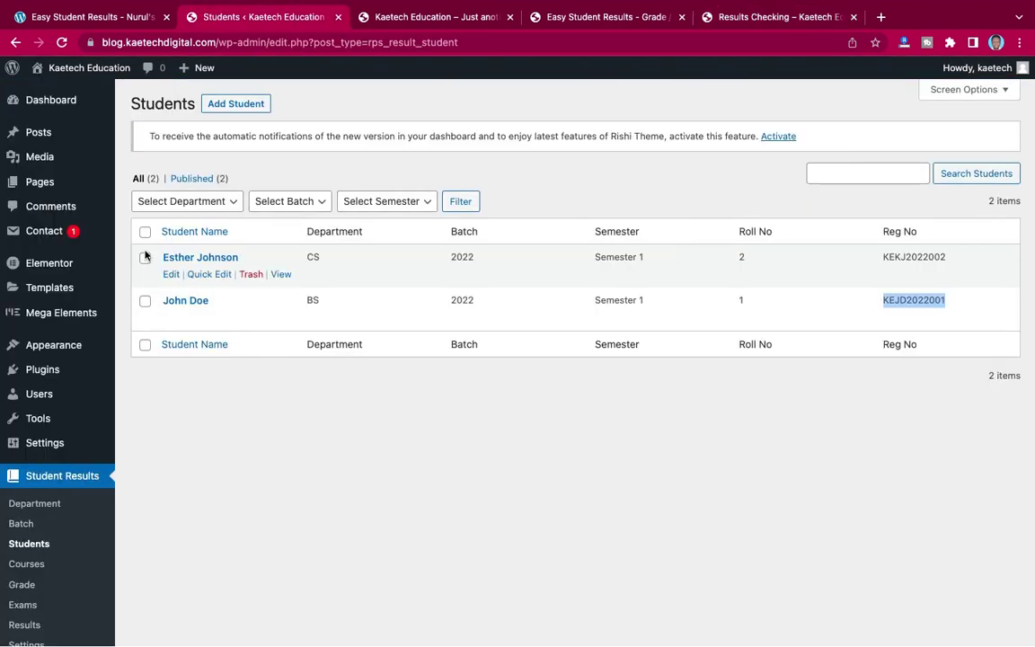
- Open Appearance > Menus and load the Primary menu for editing
{"action": "mouse_move", "coordinate": [43, 353]}
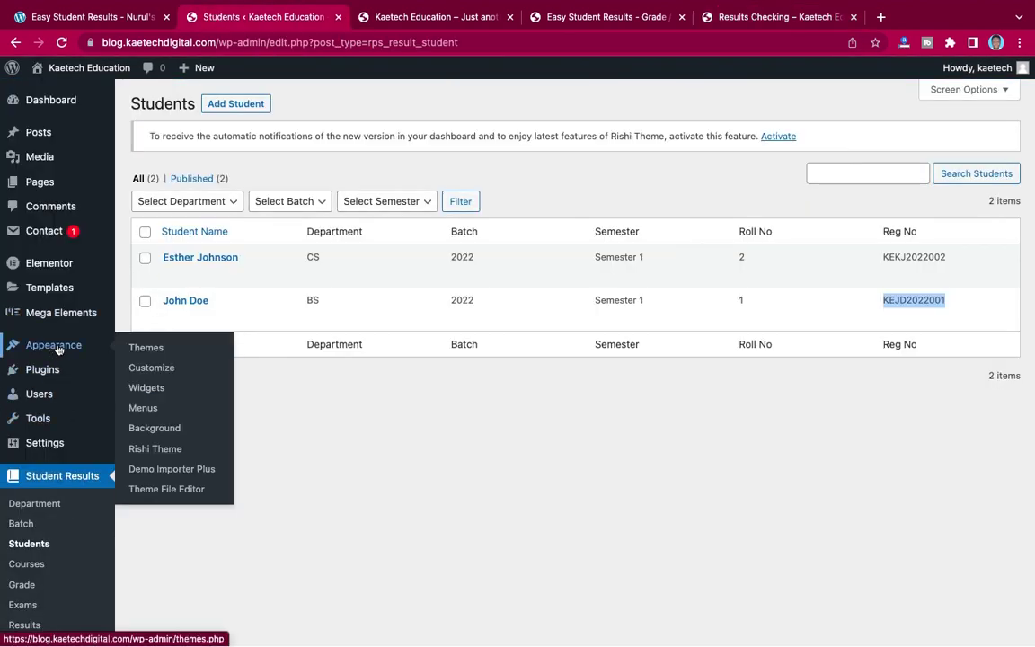
{"action": "left_click", "coordinate": [143, 409]}
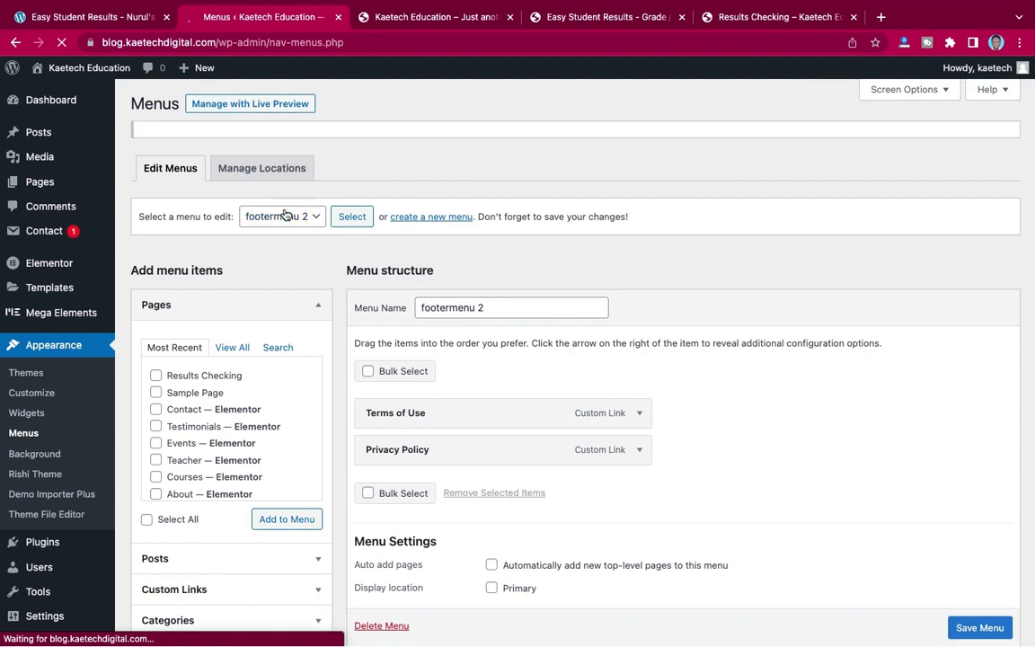
{"action": "left_click", "coordinate": [297, 221]}
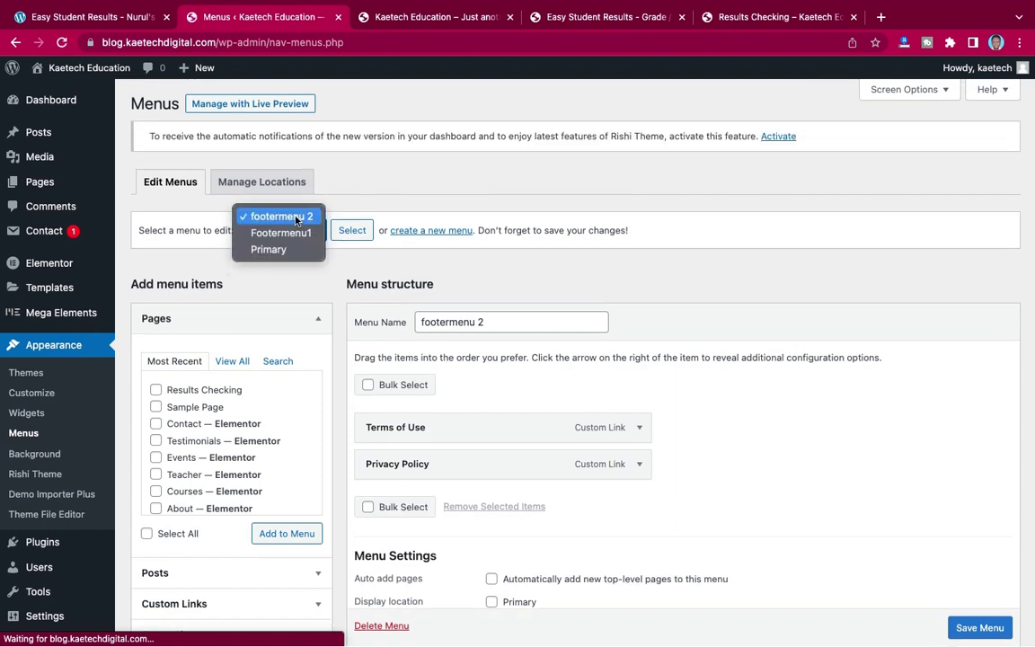
{"action": "left_click", "coordinate": [270, 249]}
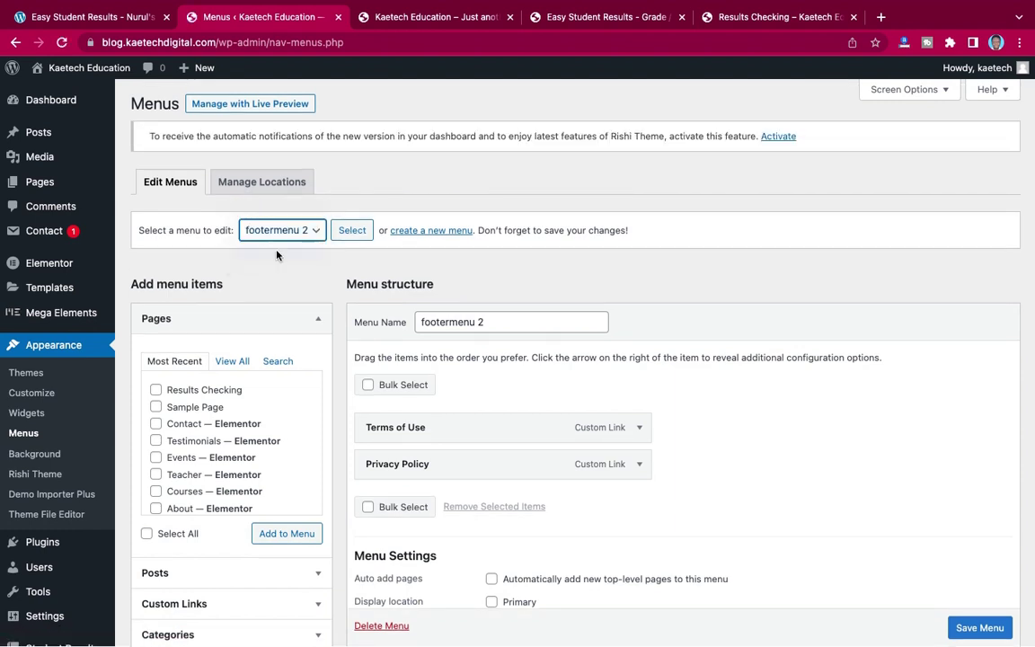
{"action": "left_click", "coordinate": [355, 230]}
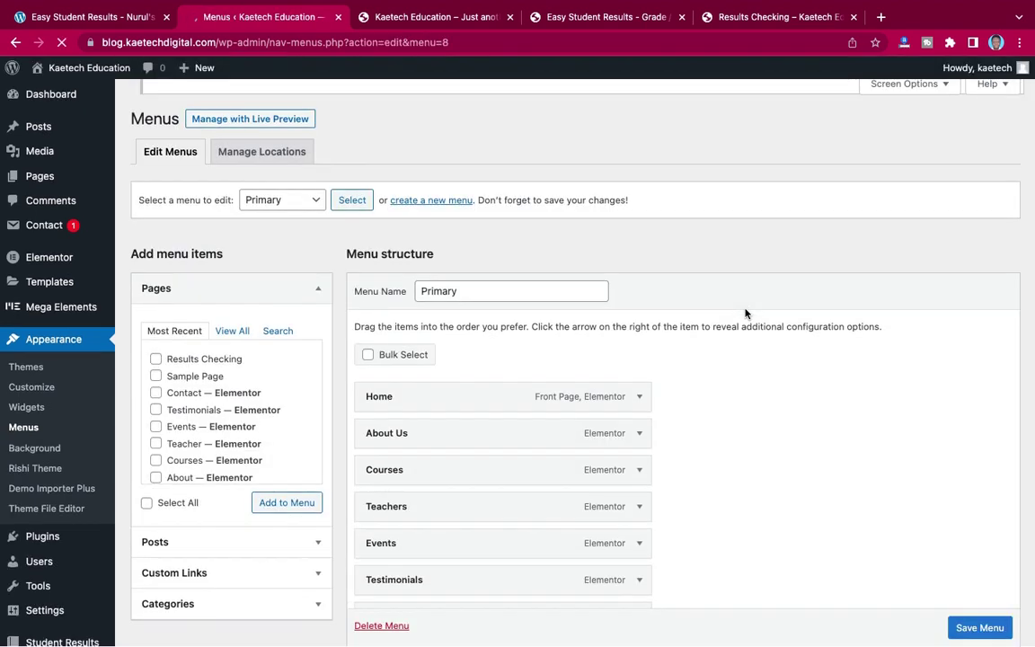
{"action": "scroll", "coordinate": [745, 314], "scroll_direction": "down", "scroll_amount": 5}
{"action": "scroll", "coordinate": [745, 313], "scroll_direction": "up", "scroll_amount": 1}
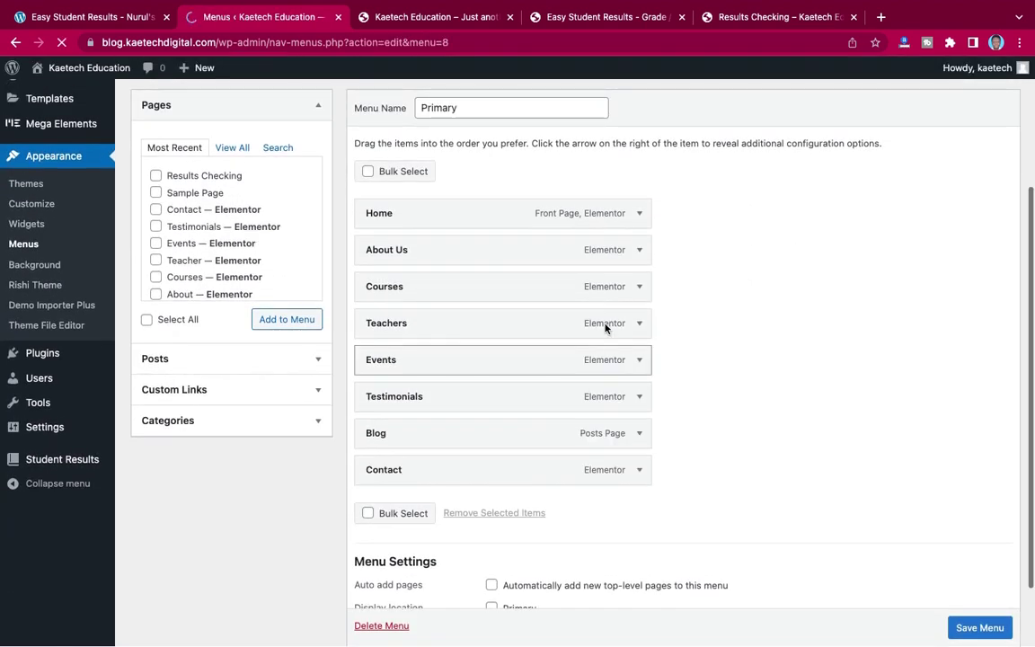
{"action": "scroll", "coordinate": [608, 328], "scroll_direction": "up", "scroll_amount": 1}
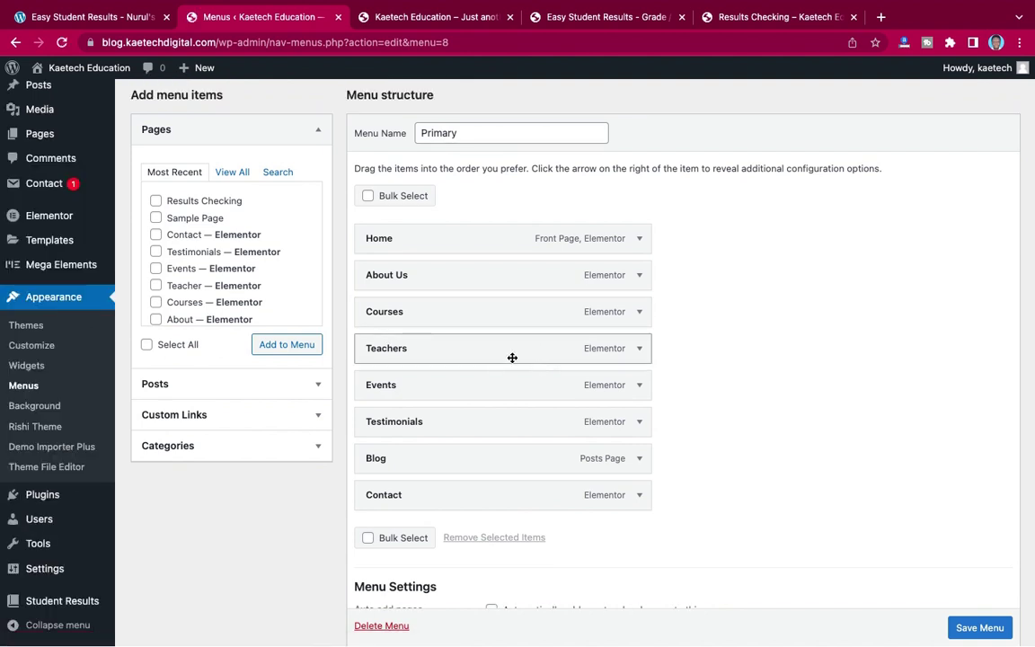
- Drag Teachers up and indent it as a sub item under About Us
{"action": "left_click_drag", "start_coordinate": [512, 358], "coordinate": [516, 304]}
{"action": "left_click_drag", "start_coordinate": [517, 304], "coordinate": [536, 308]}
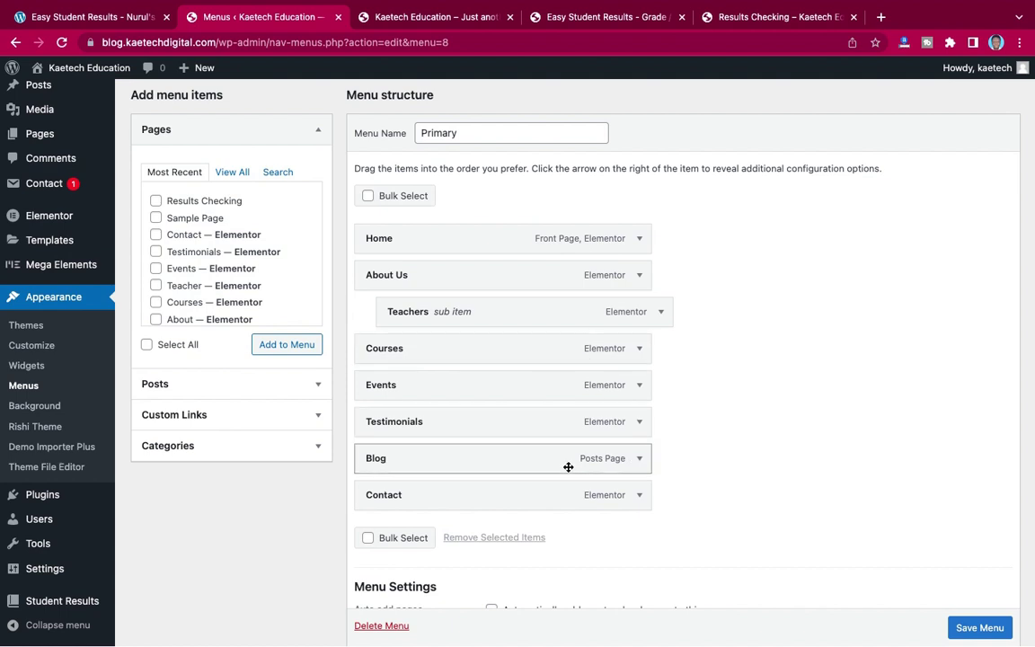
{"action": "scroll", "coordinate": [569, 467], "scroll_direction": "down", "scroll_amount": 1}
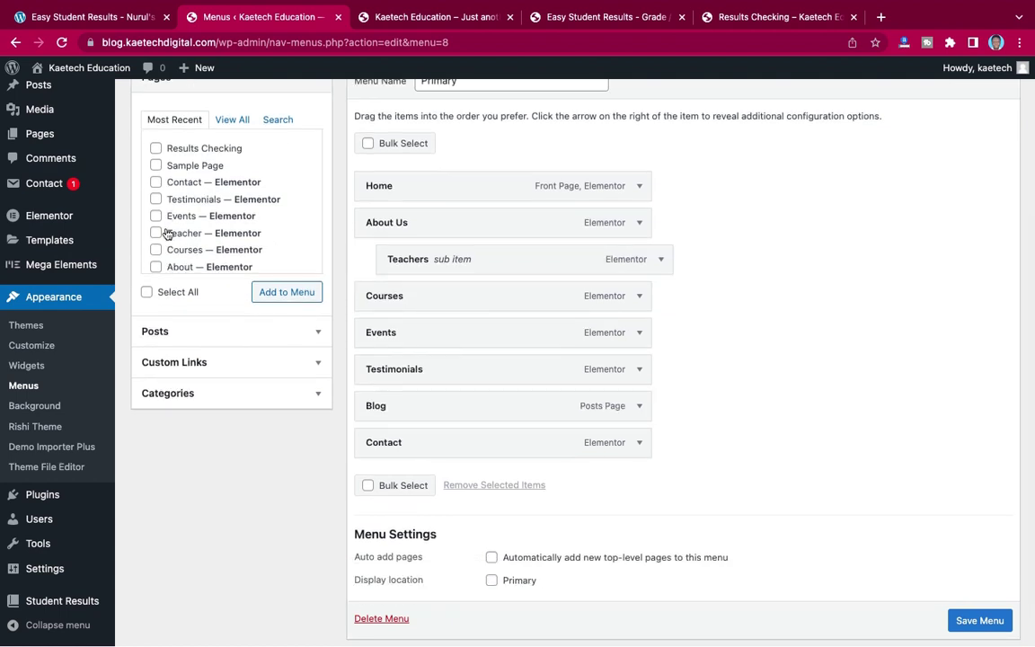
- Add the Results Checking page from Pages to the Primary menu
{"action": "scroll", "coordinate": [165, 238], "scroll_direction": "down", "scroll_amount": 1}
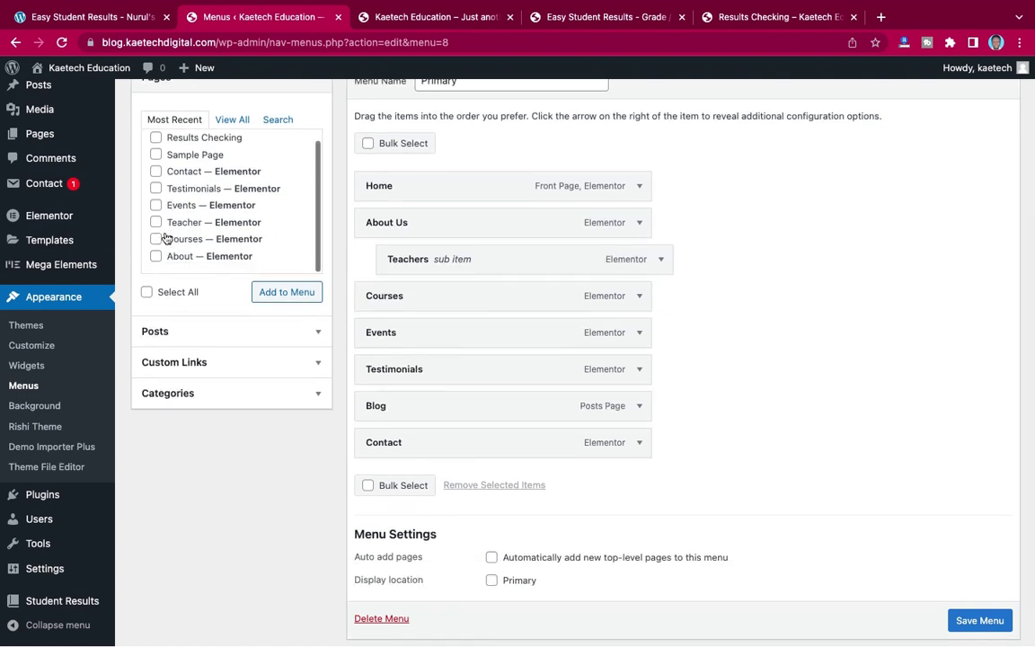
{"action": "left_click", "coordinate": [155, 137]}
{"action": "left_click", "coordinate": [271, 295]}
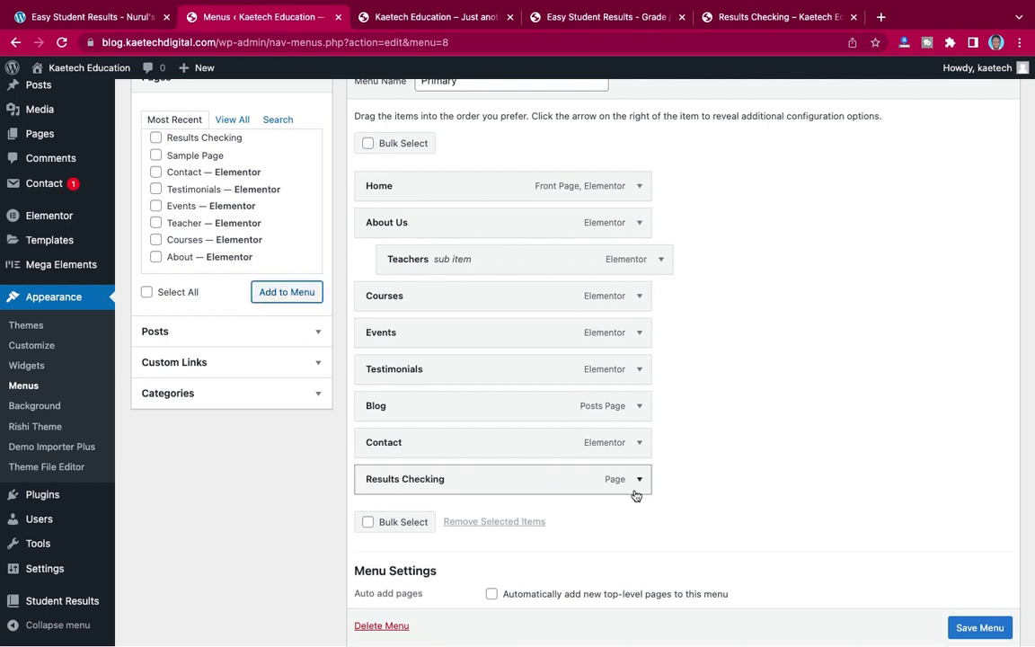
- Change the new item's Navigation Label to 'Check Results' and save the menu
{"action": "left_click", "coordinate": [639, 480]}
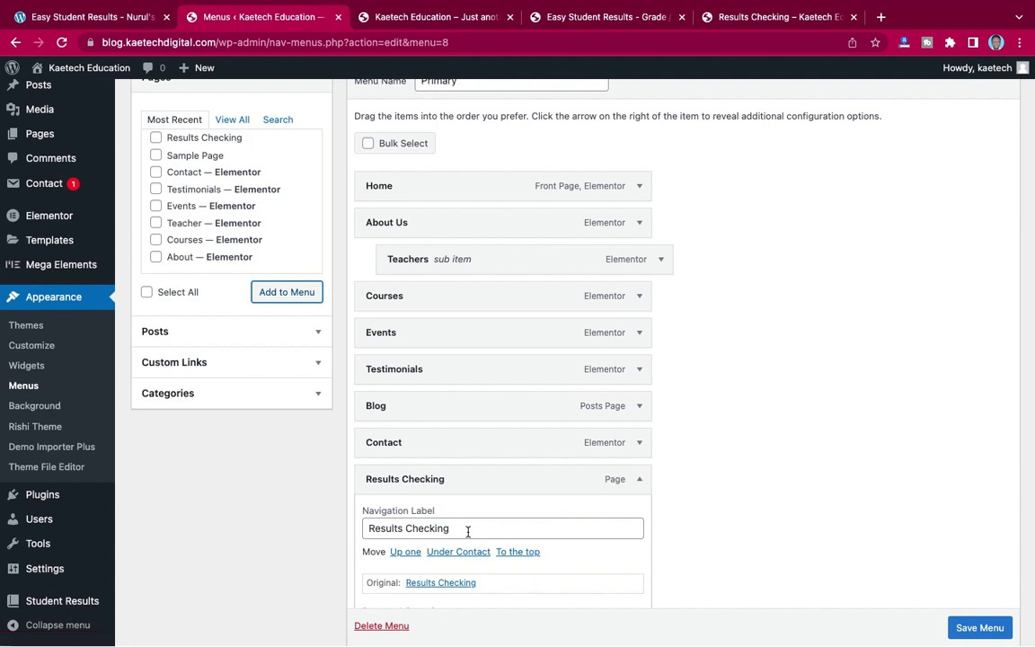
{"action": "left_click_drag", "start_coordinate": [454, 531], "coordinate": [434, 530]}
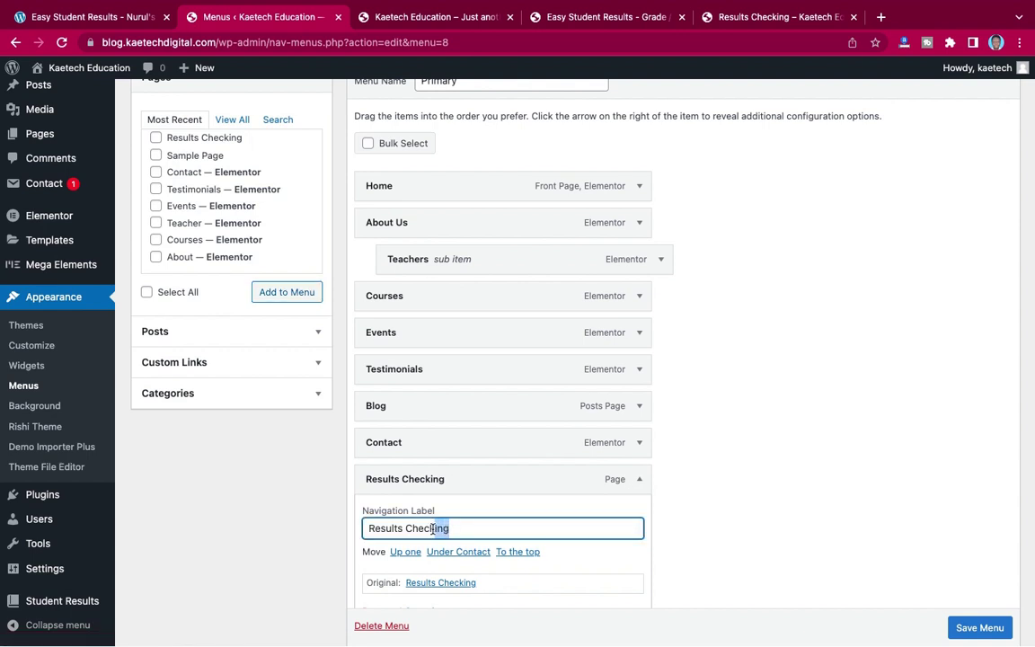
{"action": "key", "text": "BackSpace"}
{"action": "left_click_drag", "start_coordinate": [406, 528], "coordinate": [347, 524]}
{"action": "key", "text": "BackSpace"}
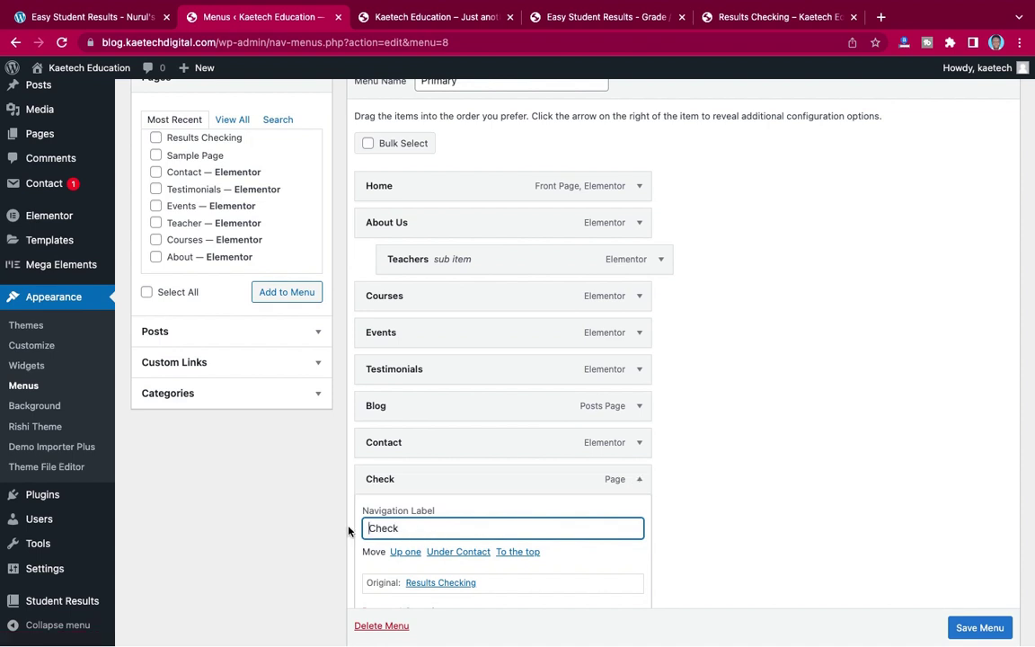
{"action": "type", "text": "Results"}
{"action": "left_click", "coordinate": [640, 479]}
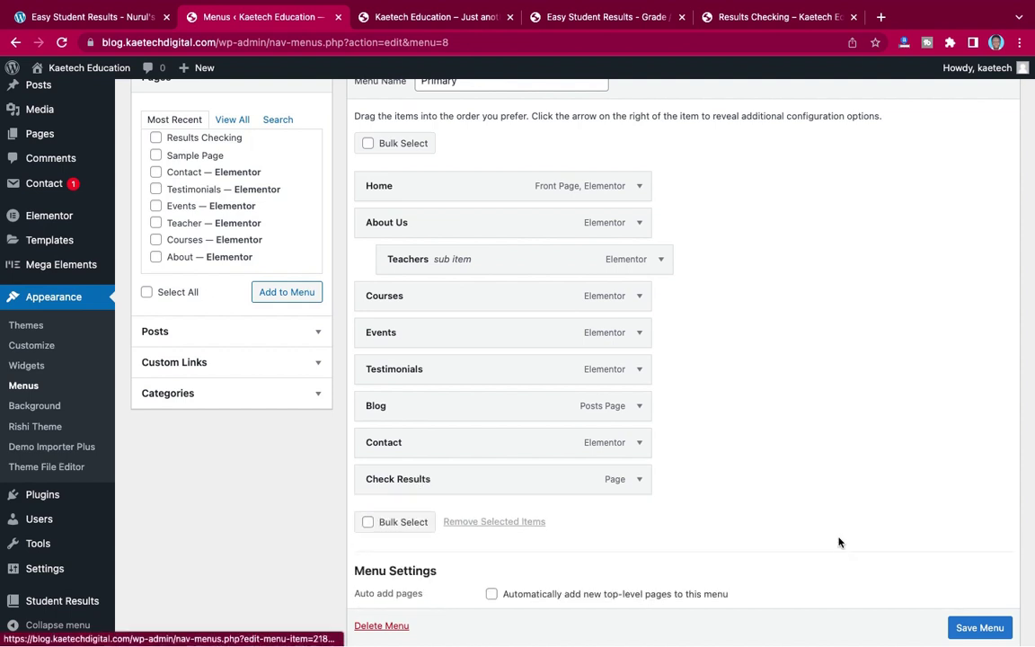
{"action": "scroll", "coordinate": [975, 625], "scroll_direction": "down", "scroll_amount": 1}
{"action": "left_click", "coordinate": [976, 622]}
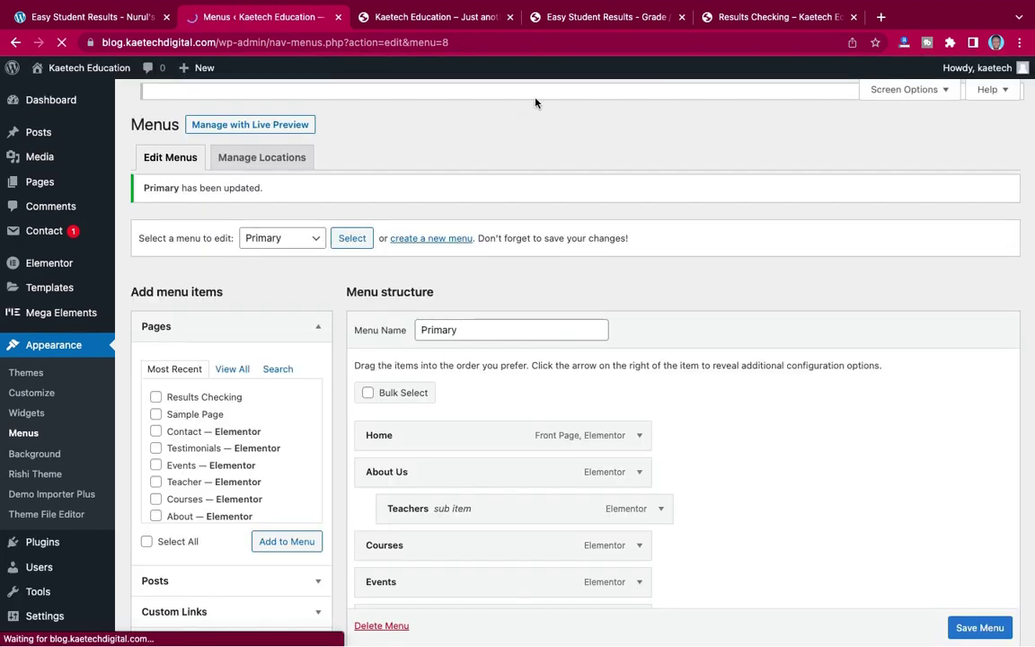
- On the live site, go Home, follow the new Check Results header link, then return Home
{"action": "left_click", "coordinate": [749, 25]}
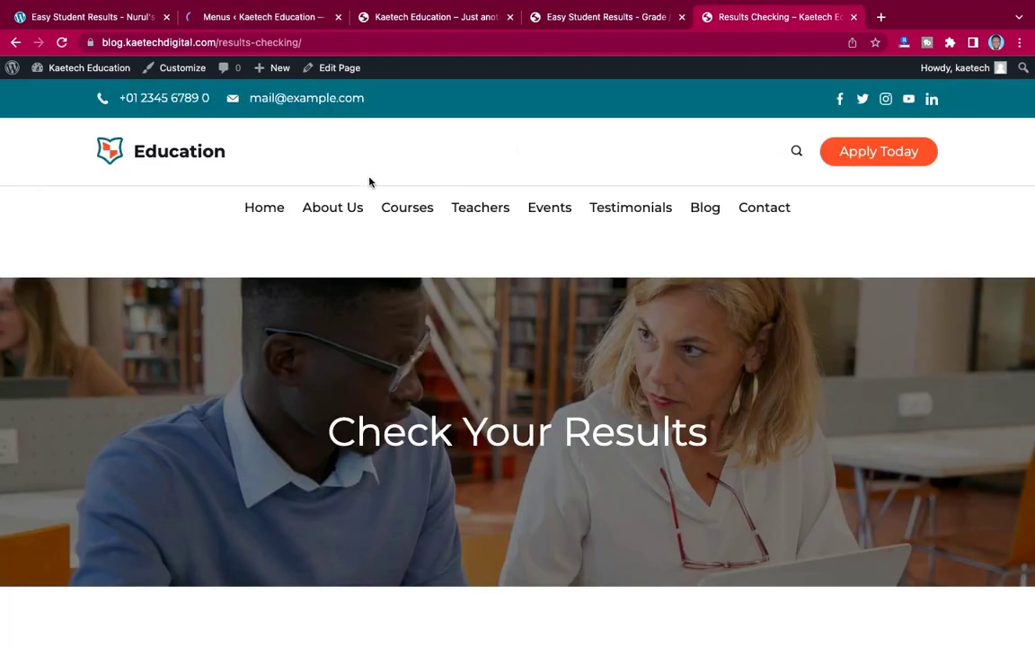
{"action": "left_click", "coordinate": [266, 208]}
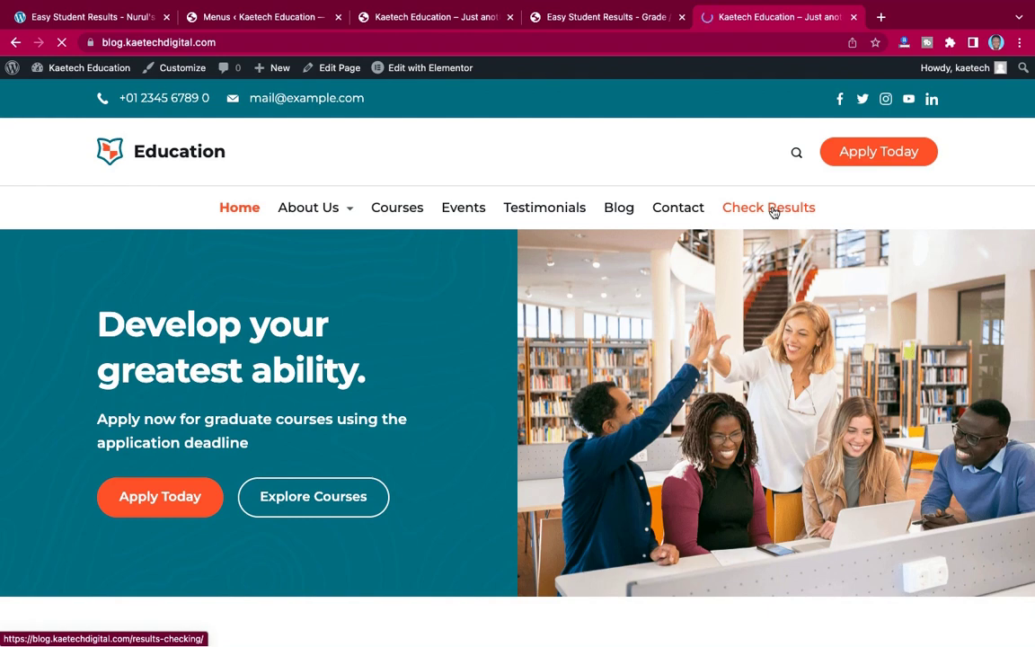
{"action": "left_click", "coordinate": [770, 208]}
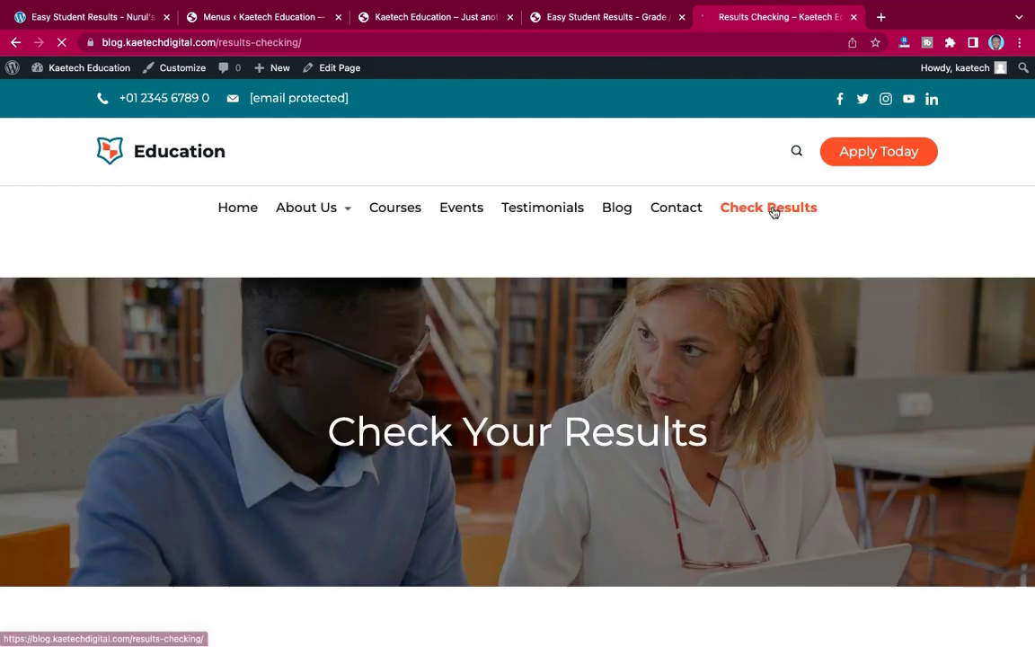
{"action": "scroll", "coordinate": [773, 212], "scroll_direction": "down", "scroll_amount": 3}
{"action": "scroll", "coordinate": [773, 212], "scroll_direction": "down", "scroll_amount": 3}
{"action": "scroll", "coordinate": [774, 212], "scroll_direction": "up", "scroll_amount": 5}
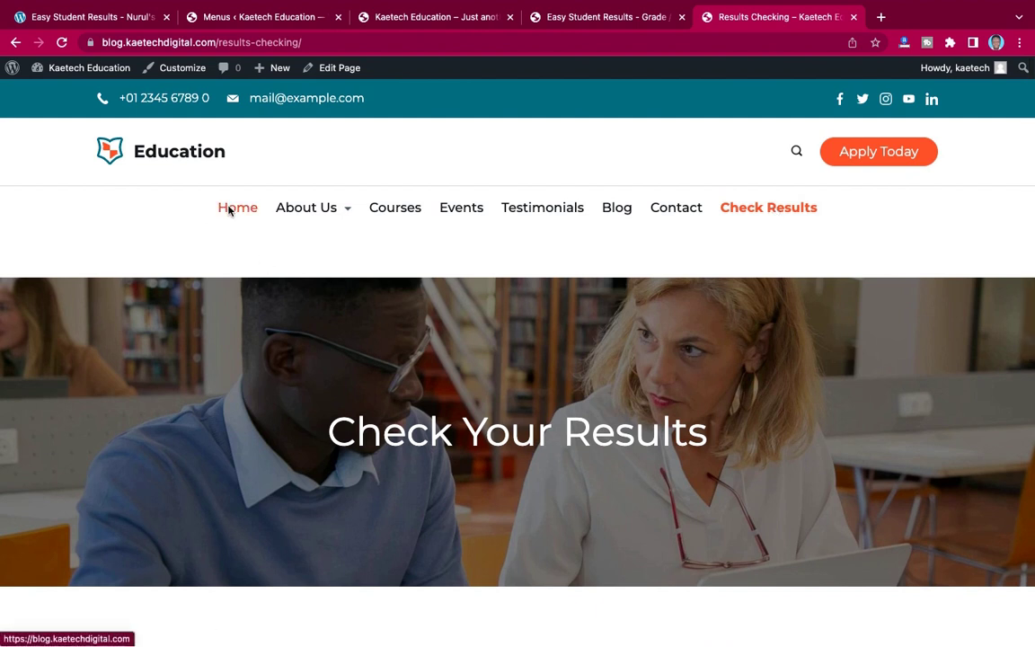
{"action": "left_click", "coordinate": [226, 207]}
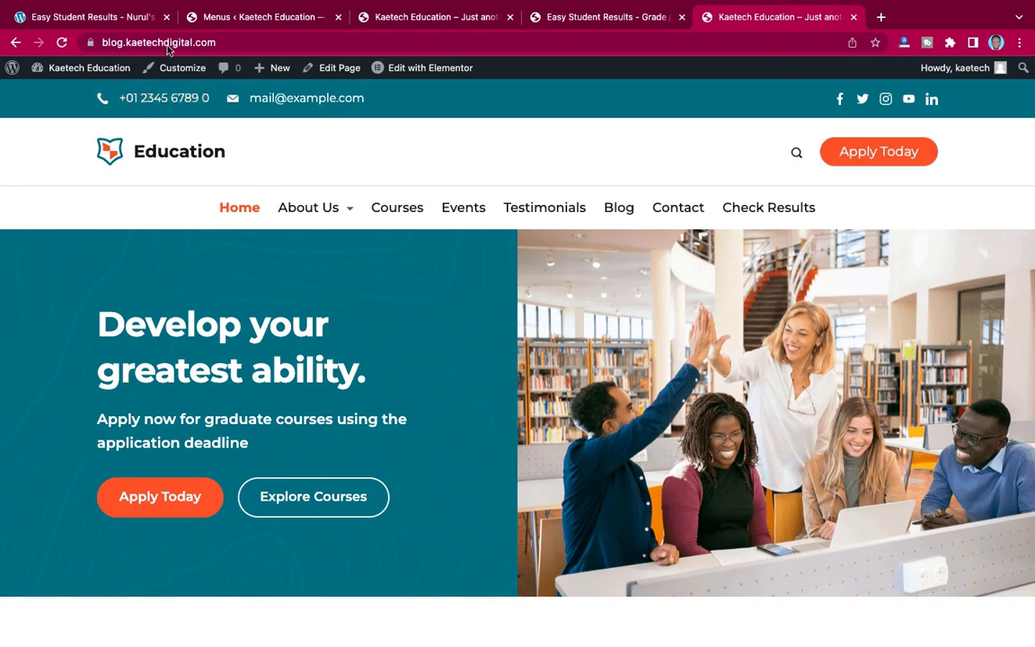
- Go to the Plugins > Add New page in the admin
{"action": "left_click", "coordinate": [240, 16]}
{"action": "scroll", "coordinate": [235, 393], "scroll_direction": "down", "scroll_amount": 1}
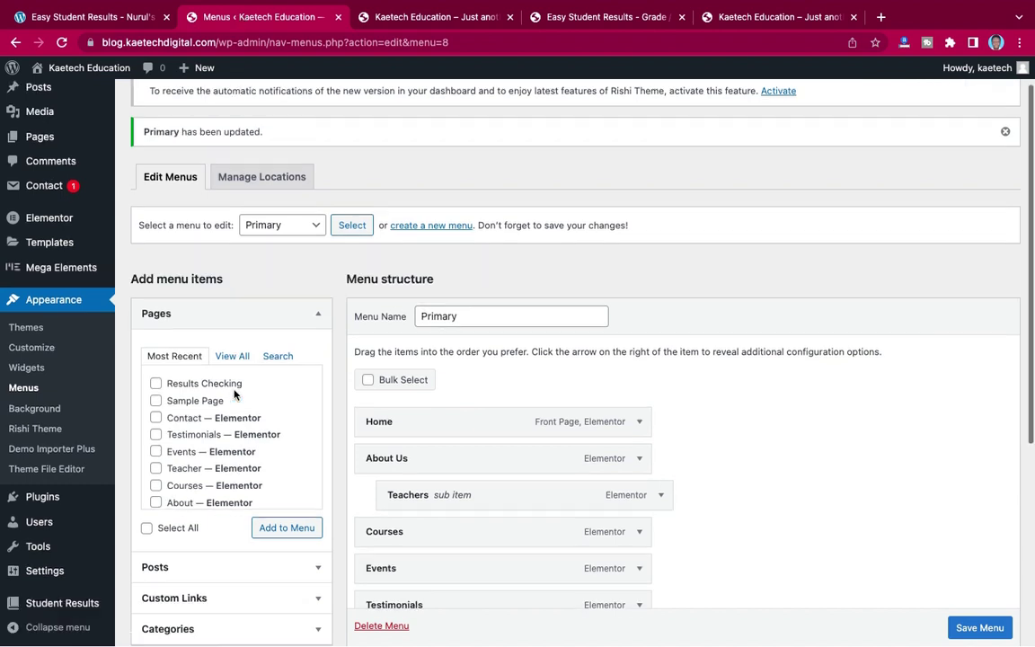
{"action": "scroll", "coordinate": [235, 392], "scroll_direction": "down", "scroll_amount": 3}
{"action": "mouse_move", "coordinate": [36, 503]}
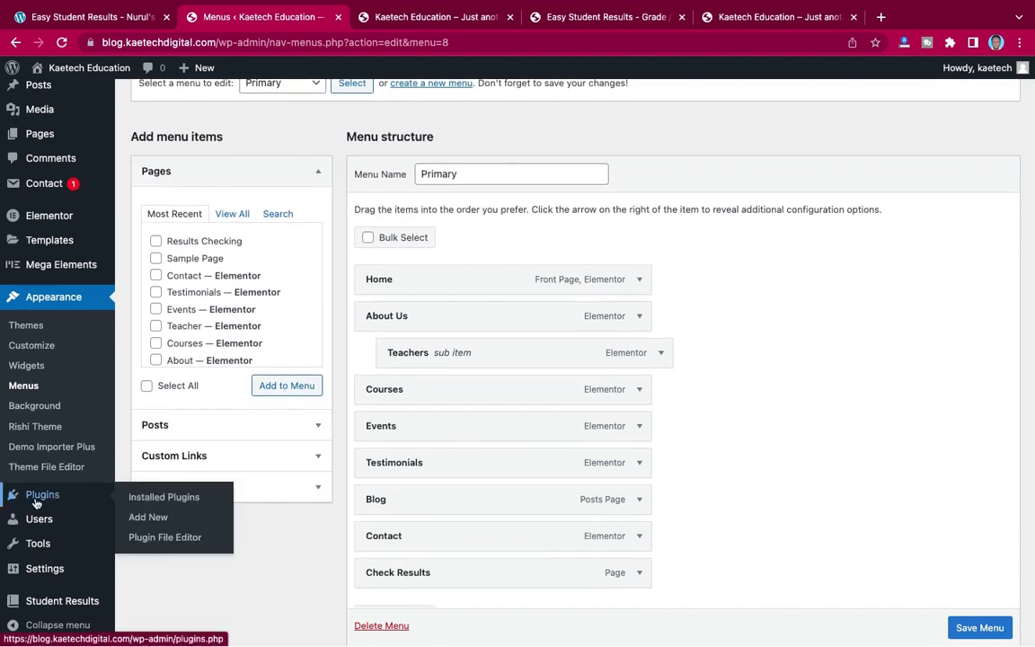
{"action": "left_click", "coordinate": [149, 517]}
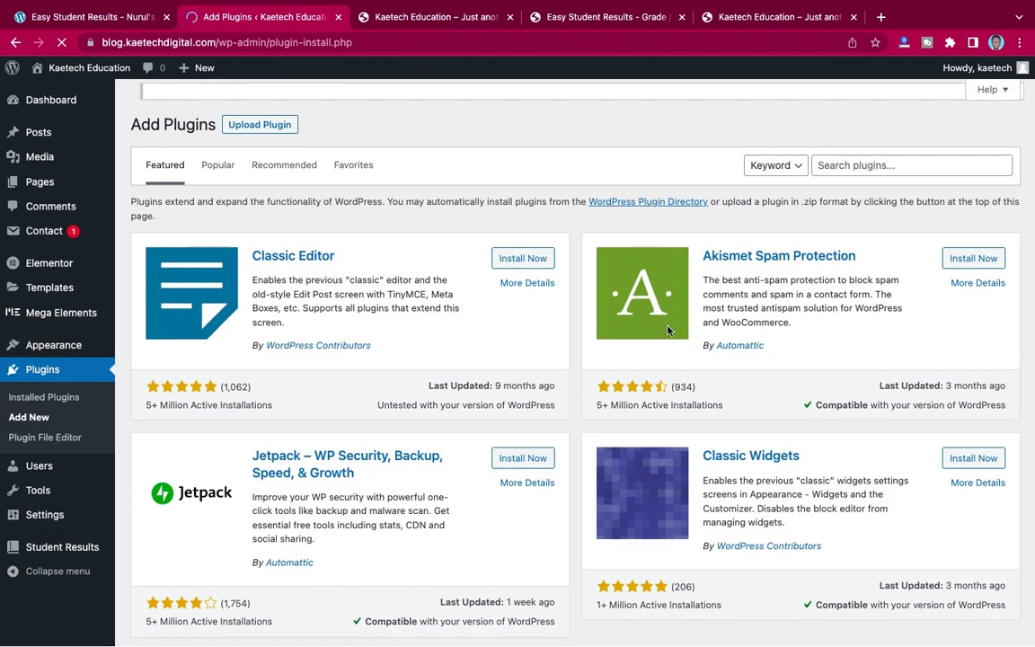
- Search for 'Ultimate member', install the Ultimate Member plugin, and activate it
{"action": "left_click", "coordinate": [849, 181]}
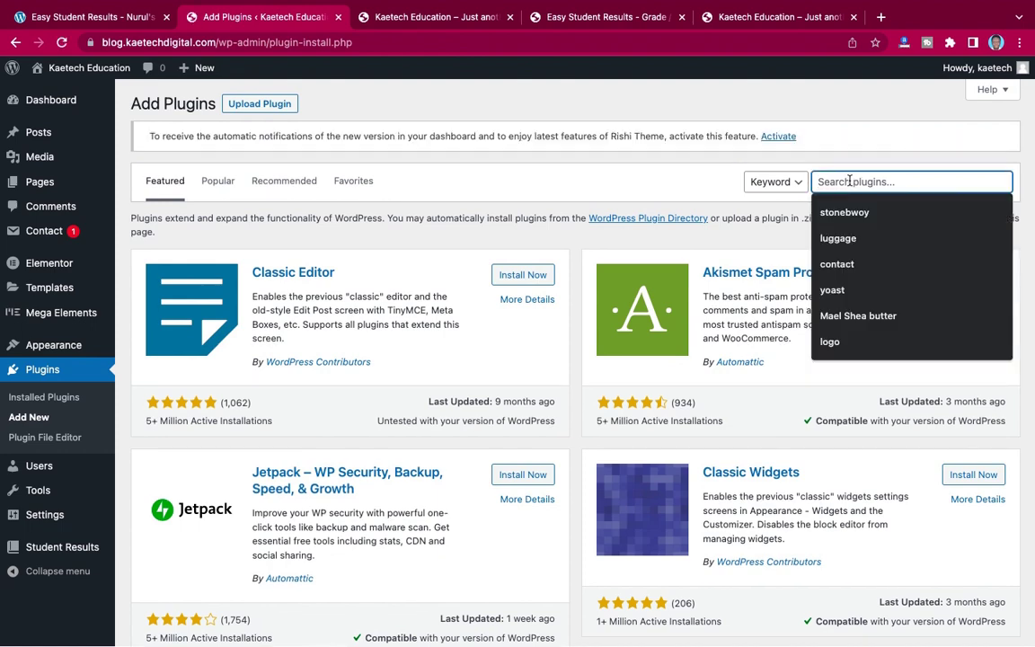
{"action": "type", "text": "Ul"}
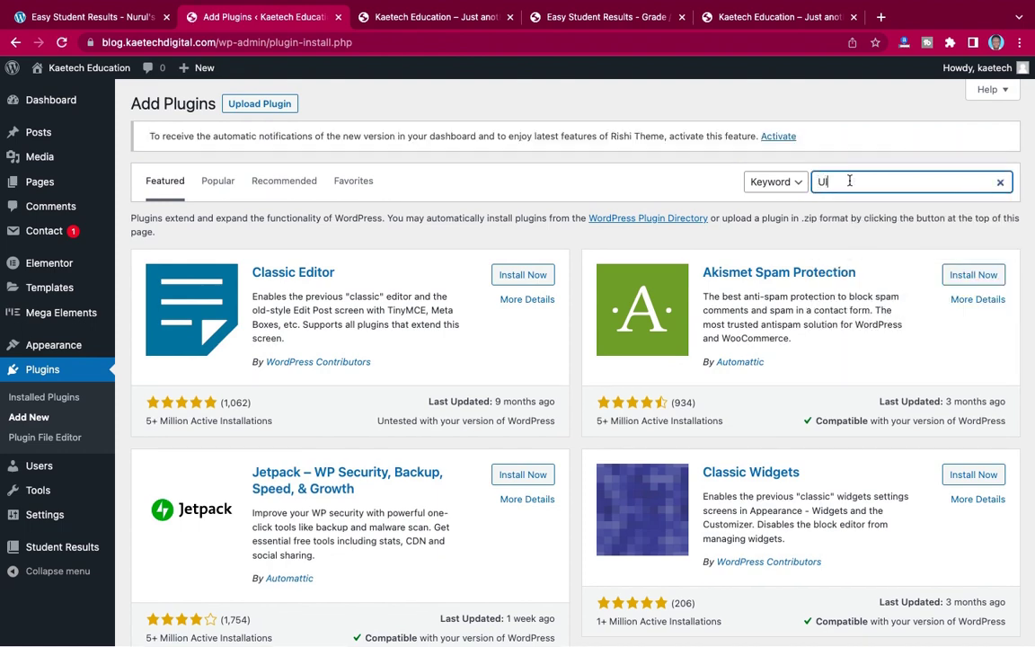
{"action": "type", "text": "tima"}
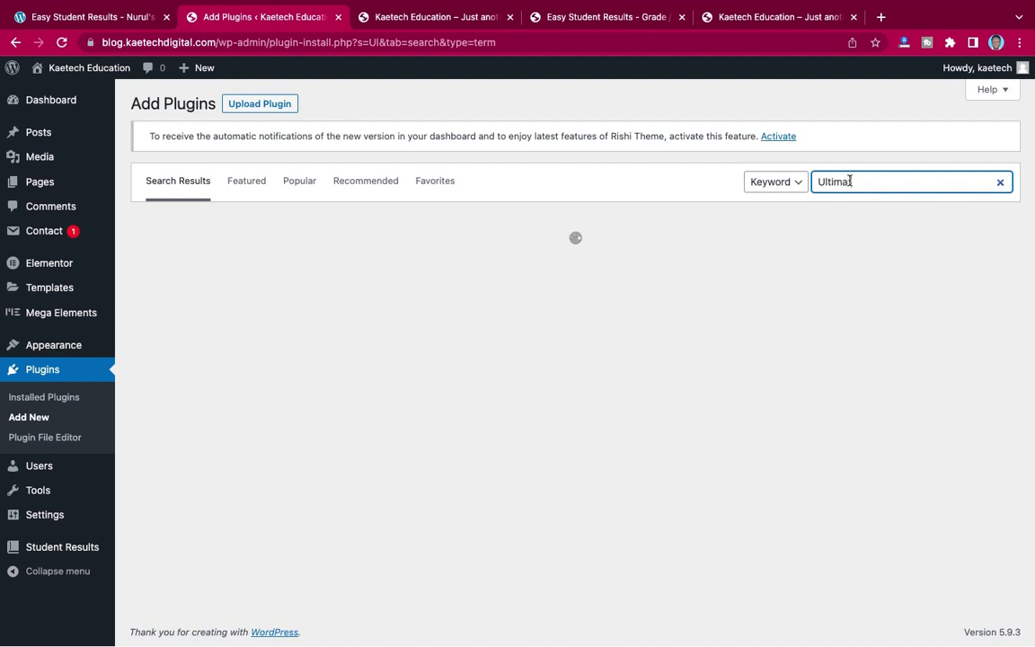
{"action": "type", "text": "te member"}
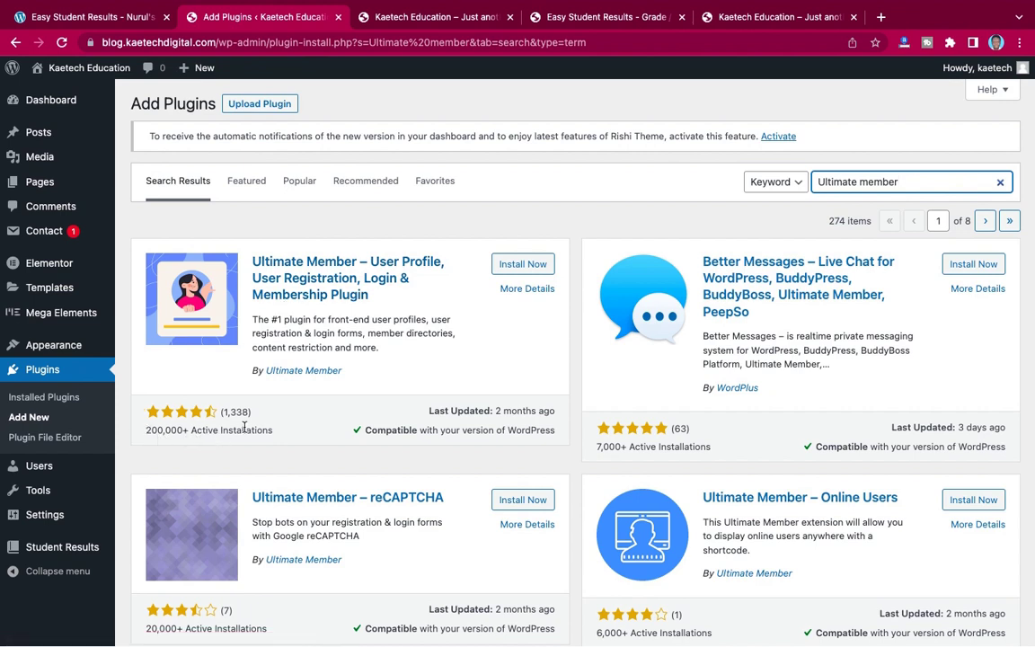
{"action": "left_click", "coordinate": [530, 267]}
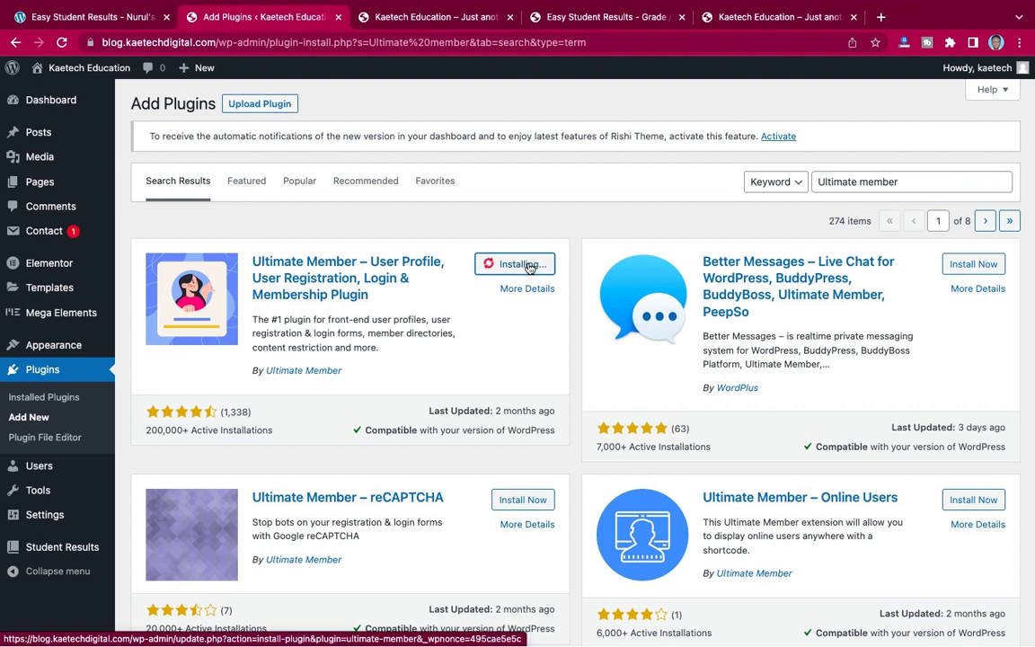
{"action": "left_click", "coordinate": [529, 264]}
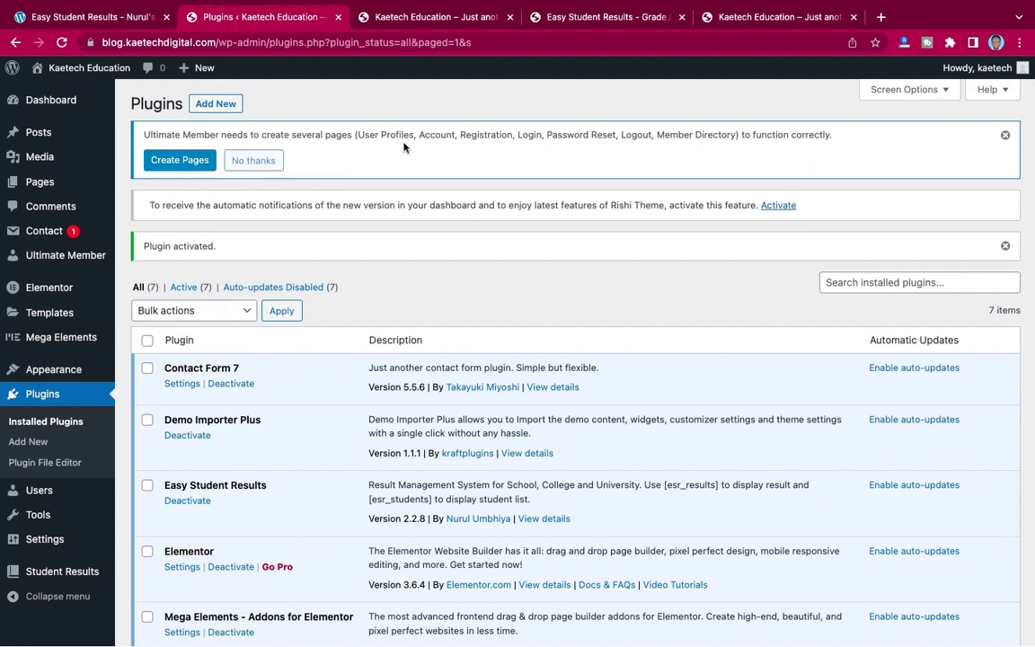
- Have Ultimate Member create its Account, Login, Register and Logout pages, then review them in All Pages
{"action": "left_click", "coordinate": [169, 158]}
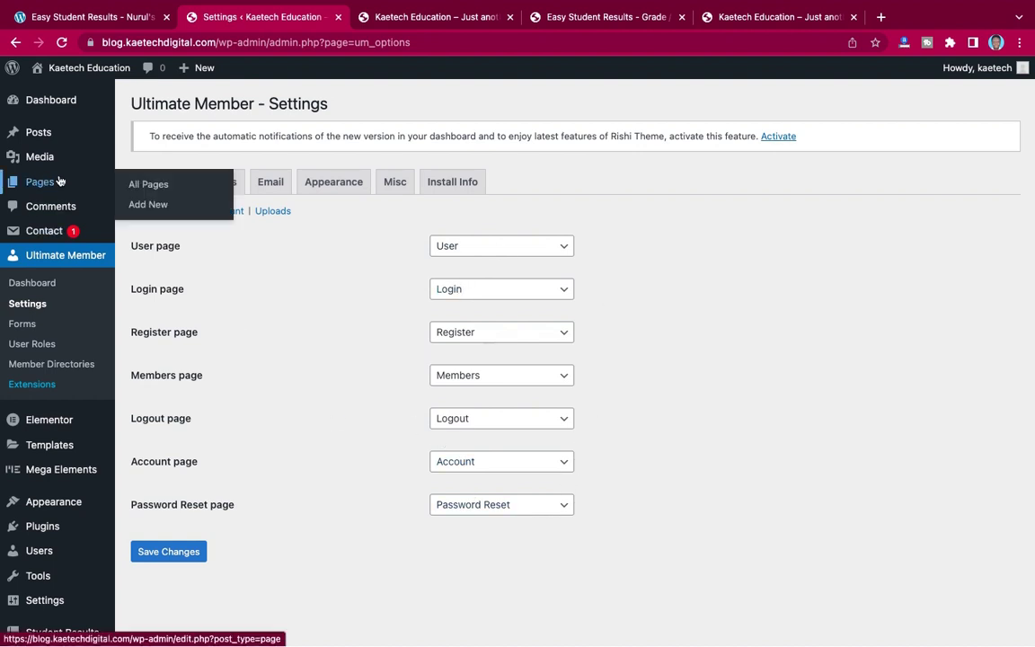
{"action": "left_click", "coordinate": [144, 185]}
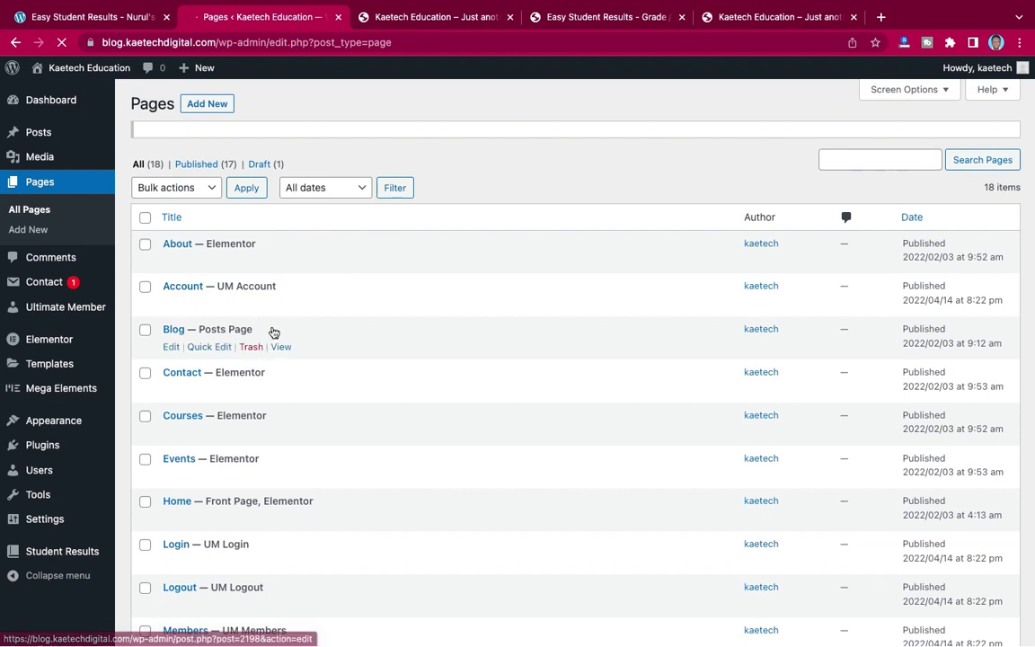
{"action": "scroll", "coordinate": [262, 404], "scroll_direction": "down", "scroll_amount": 3}
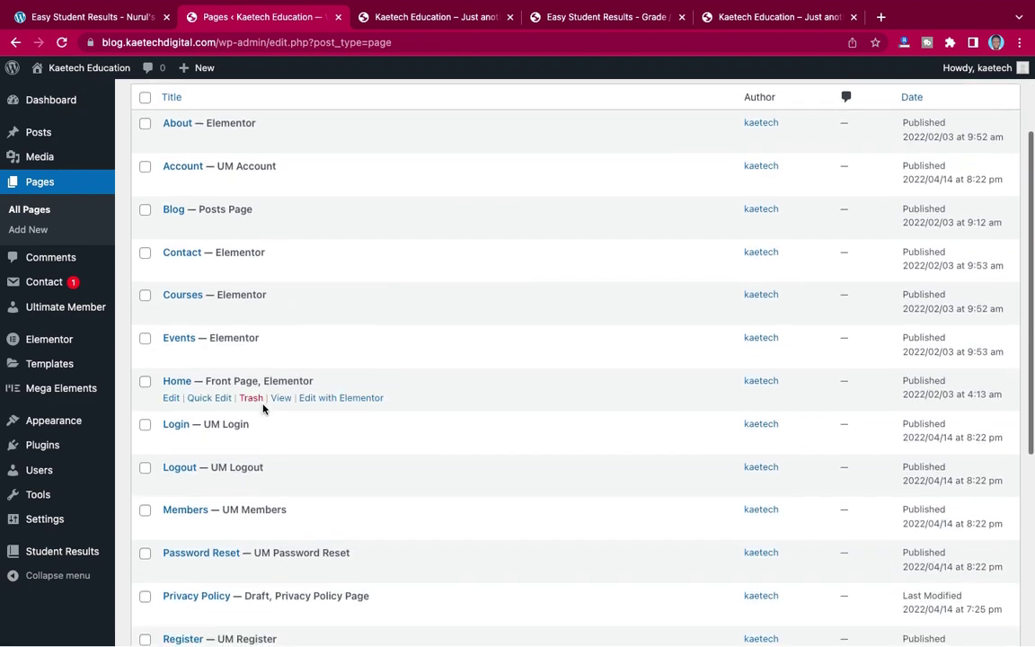
{"action": "scroll", "coordinate": [263, 409], "scroll_direction": "down", "scroll_amount": 2}
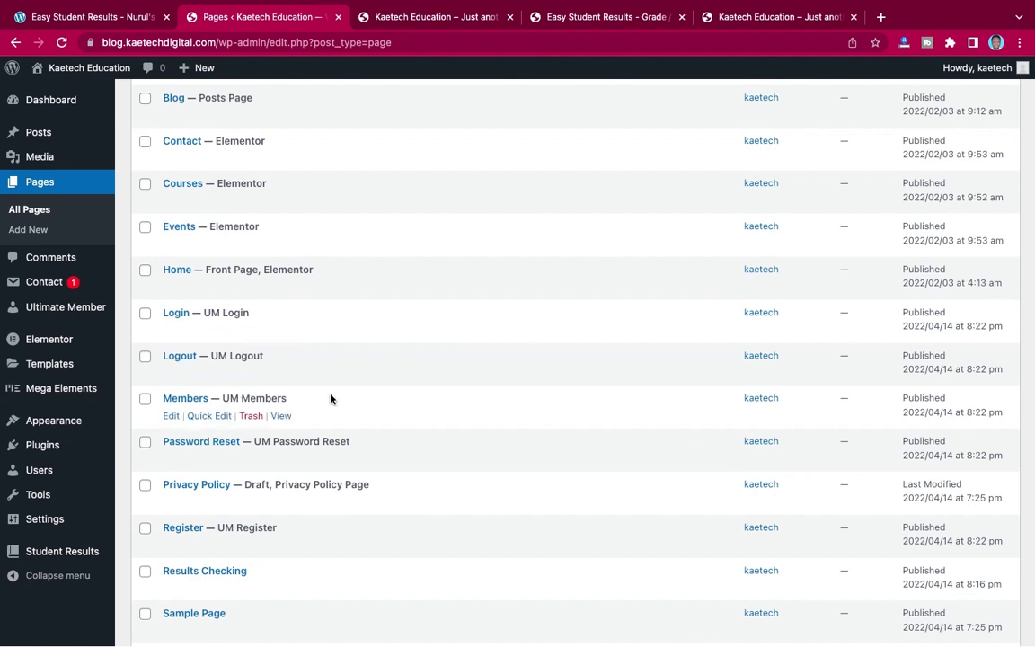
- Go to the Menus editor and scroll through the Primary menu's items
{"action": "mouse_move", "coordinate": [56, 423]}
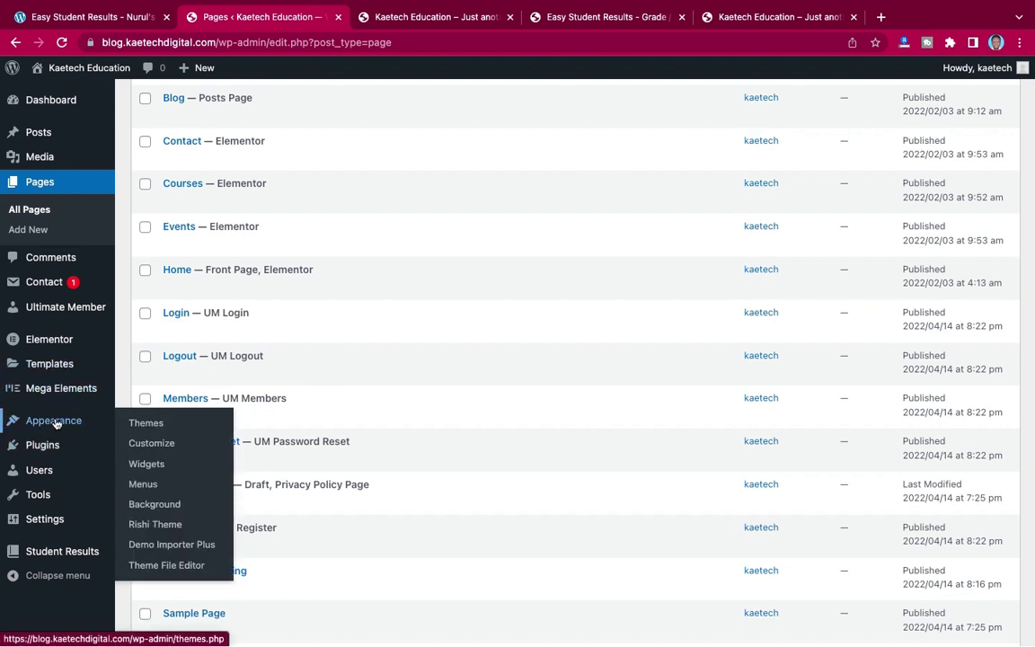
{"action": "left_click", "coordinate": [143, 485]}
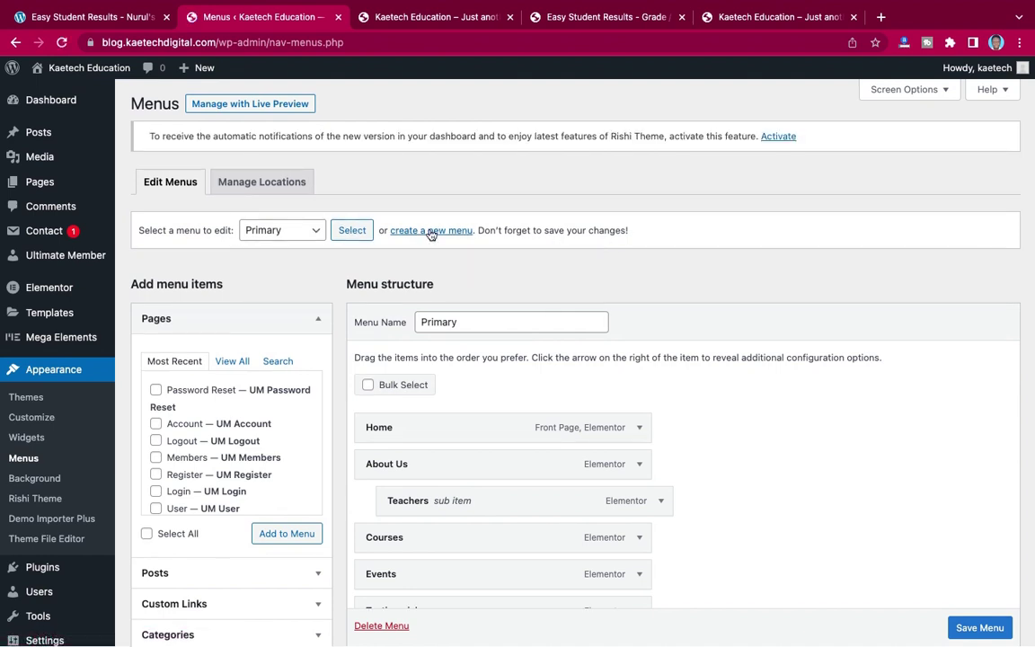
{"action": "scroll", "coordinate": [612, 259], "scroll_direction": "down", "scroll_amount": 3}
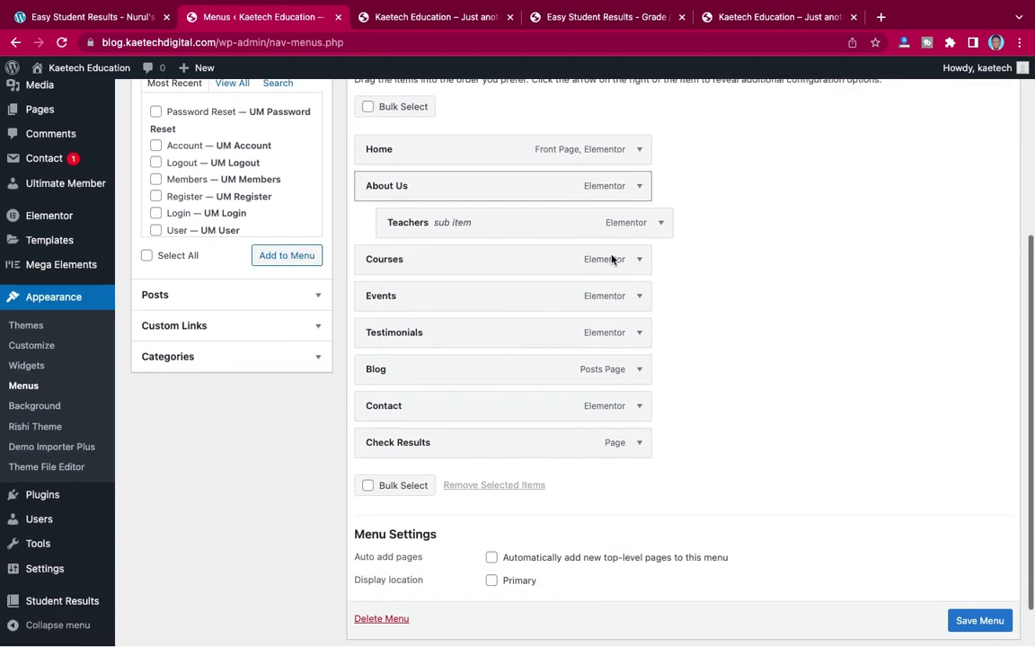
{"action": "scroll", "coordinate": [612, 259], "scroll_direction": "down", "scroll_amount": 1}
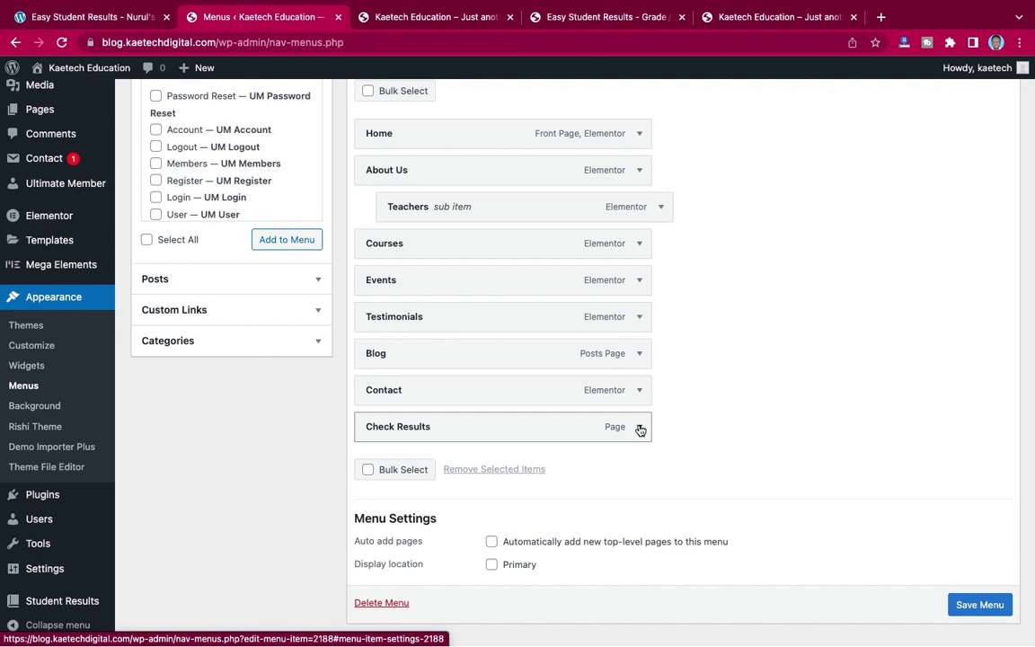
{"action": "scroll", "coordinate": [640, 430], "scroll_direction": "down", "scroll_amount": 1}
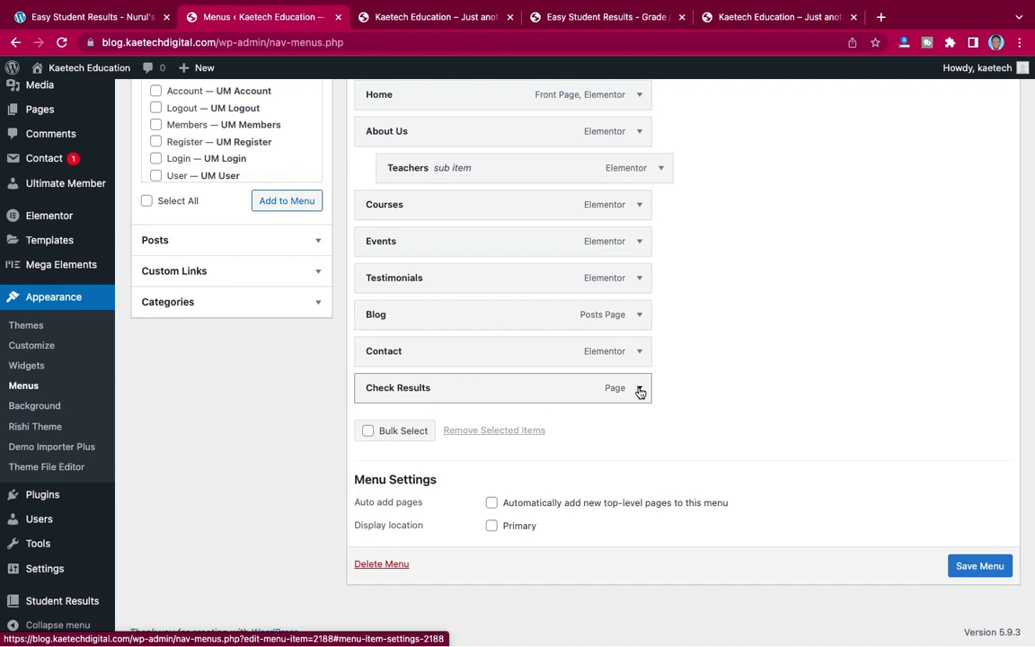
- Limit Check Results to logged-in Administrators and Subscribers, save the Primary menu, and start a new menu
{"action": "left_click", "coordinate": [639, 390]}
{"action": "scroll", "coordinate": [638, 392], "scroll_direction": "up", "scroll_amount": 5}
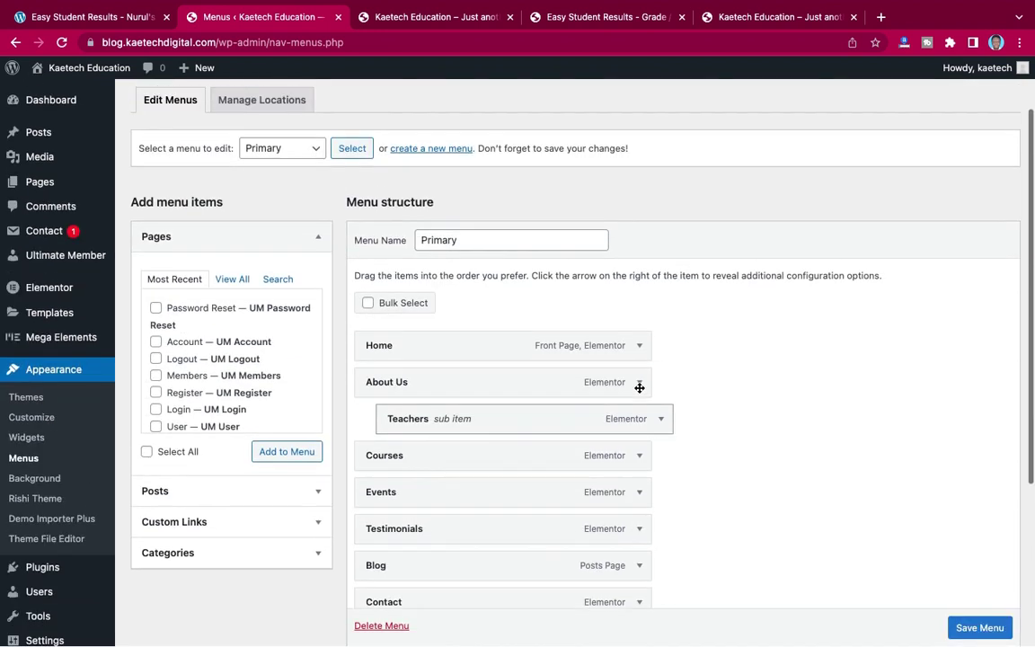
{"action": "scroll", "coordinate": [639, 391], "scroll_direction": "down", "scroll_amount": 5}
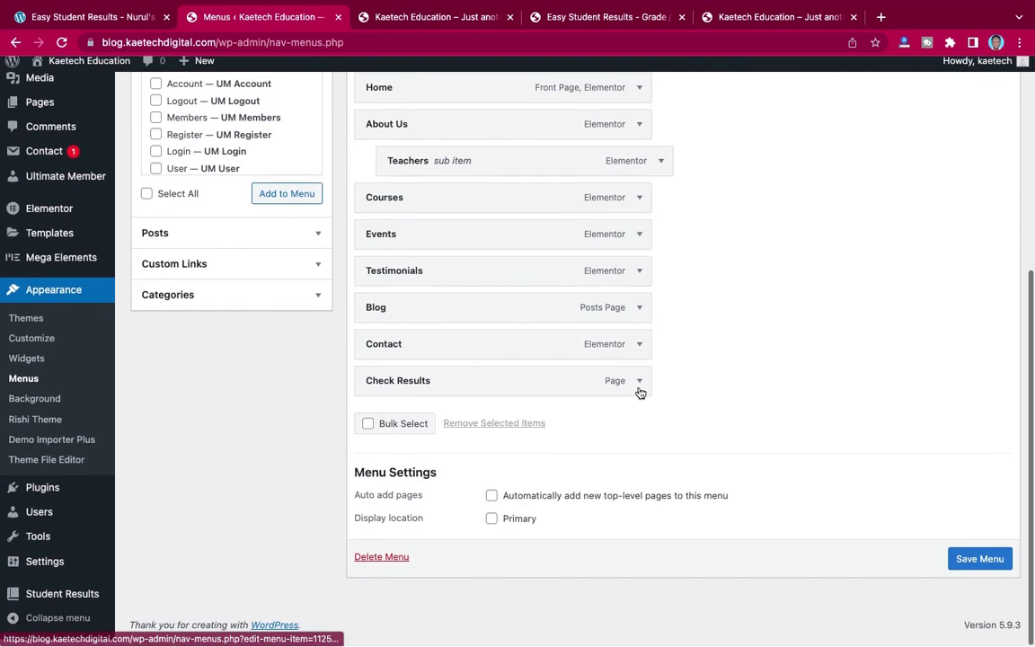
{"action": "left_click", "coordinate": [639, 388]}
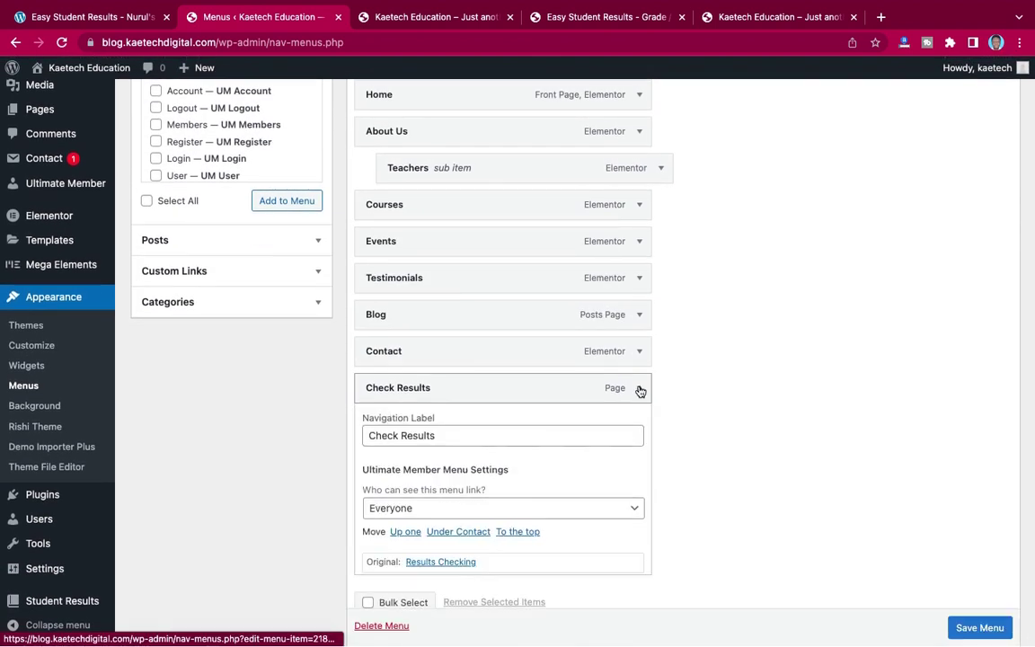
{"action": "left_click", "coordinate": [638, 510]}
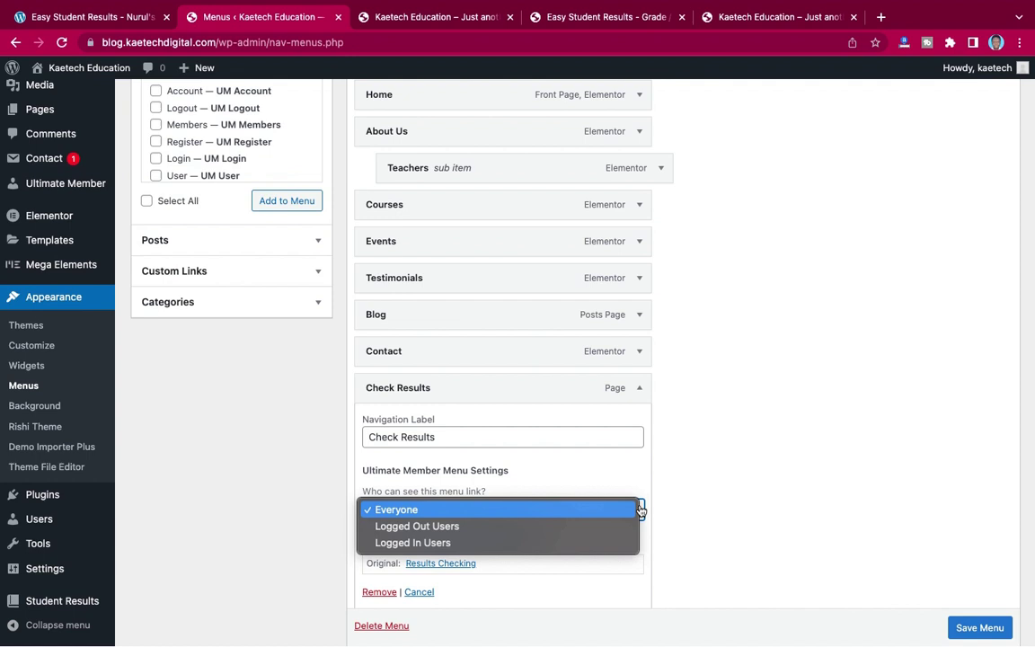
{"action": "left_click", "coordinate": [492, 543]}
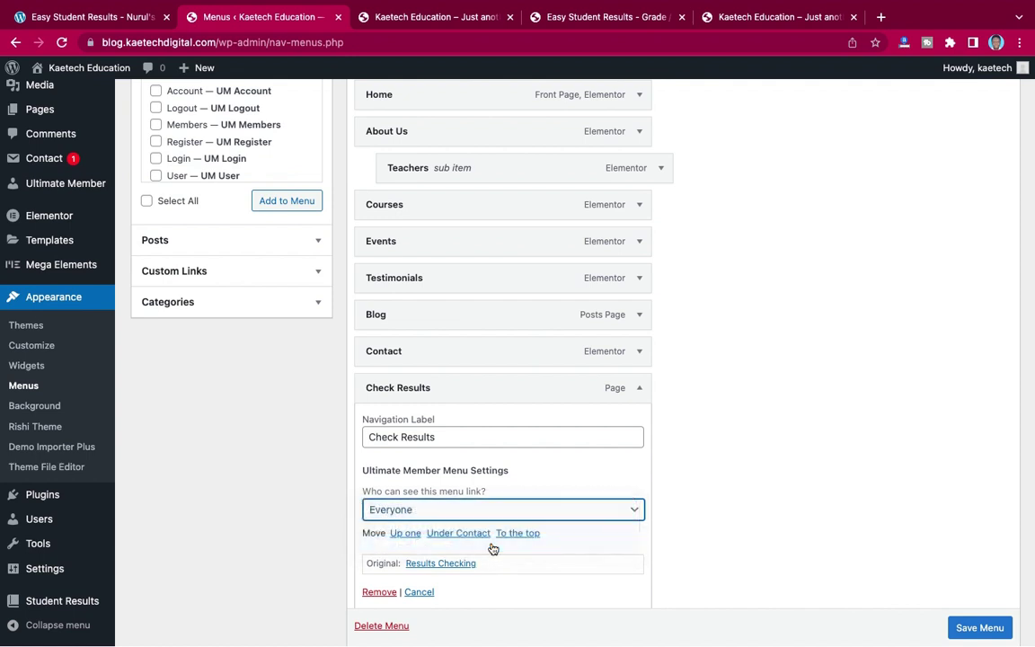
{"action": "scroll", "coordinate": [642, 502], "scroll_direction": "down", "scroll_amount": 3}
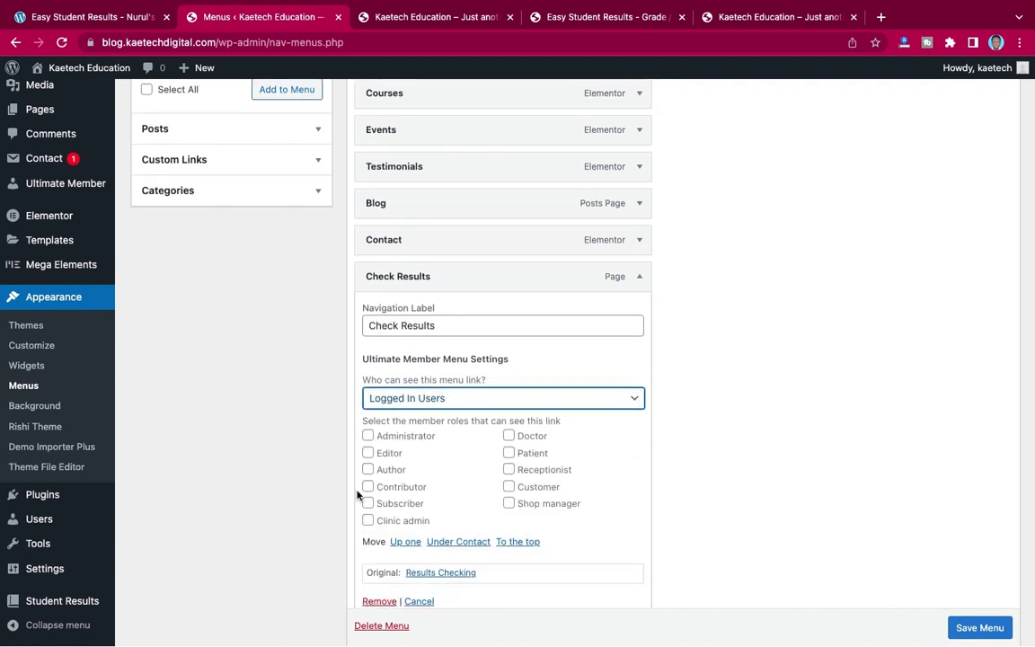
{"action": "left_click", "coordinate": [368, 504]}
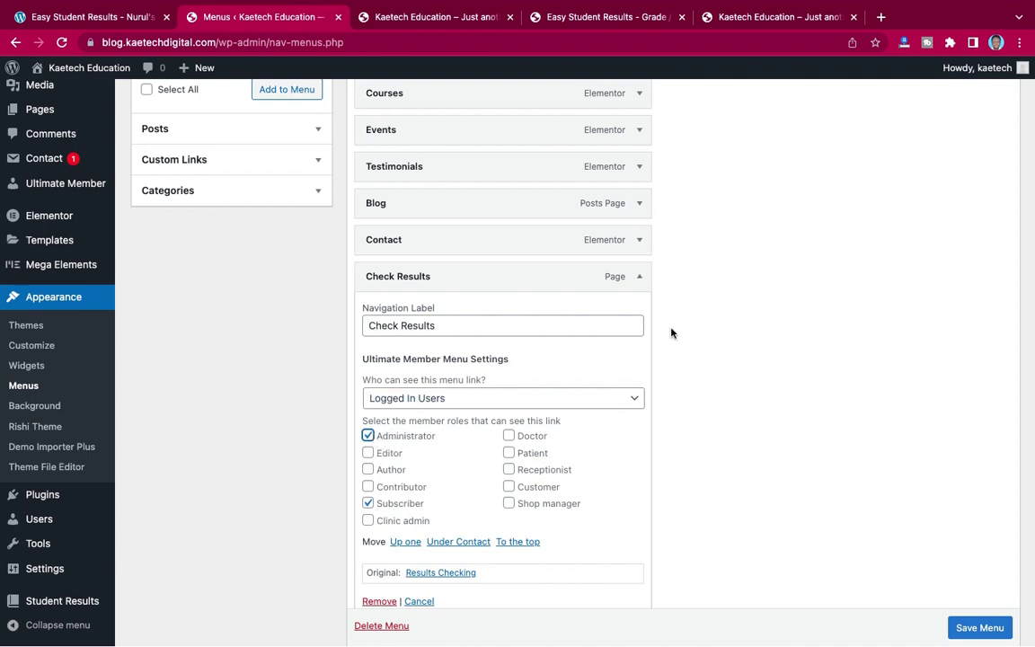
{"action": "left_click", "coordinate": [639, 280]}
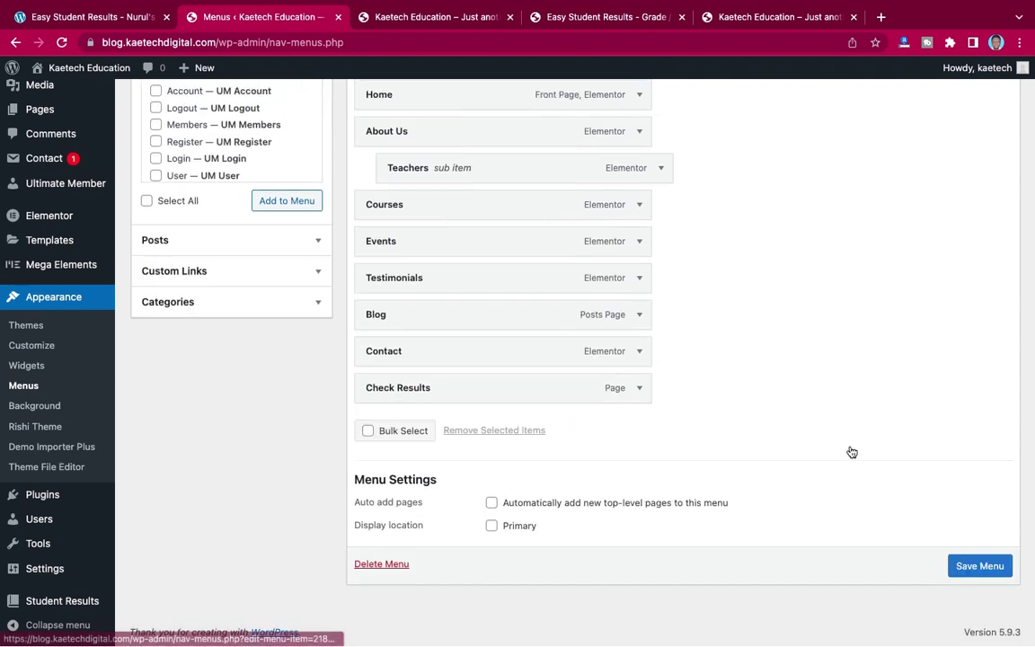
{"action": "left_click", "coordinate": [982, 566]}
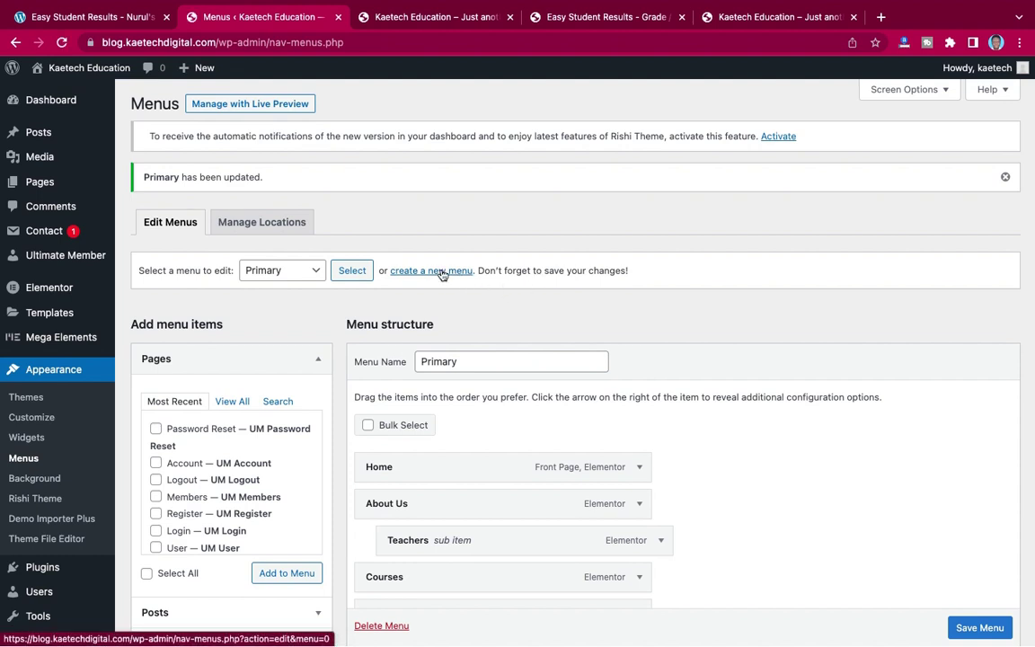
{"action": "left_click", "coordinate": [440, 271]}
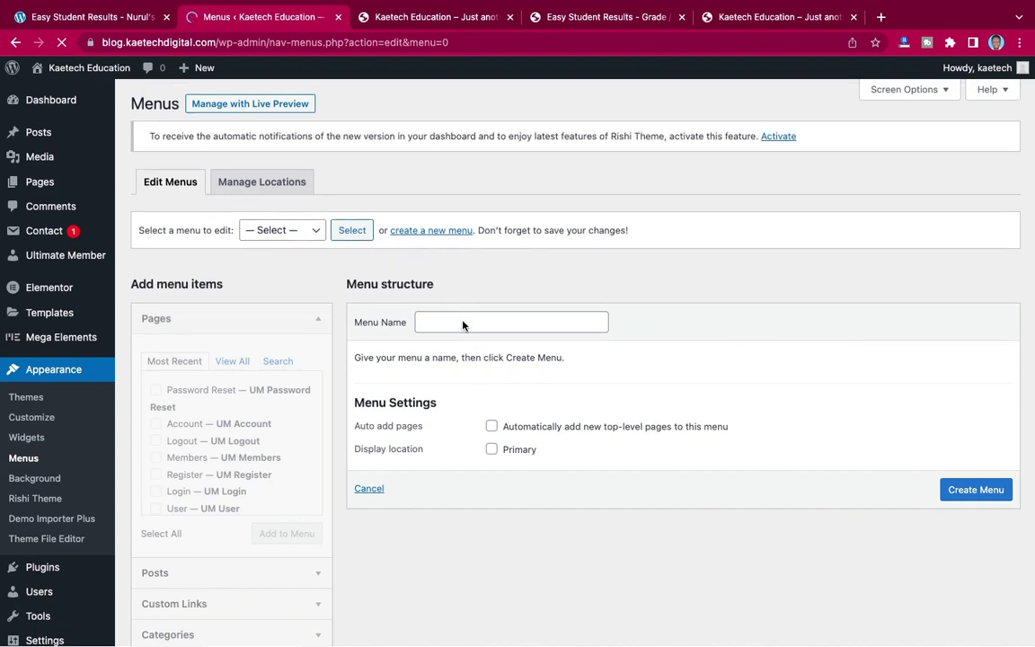
- Name the new menu 'Students' using the autofill suggestion and create it
{"action": "left_click", "coordinate": [463, 323]}
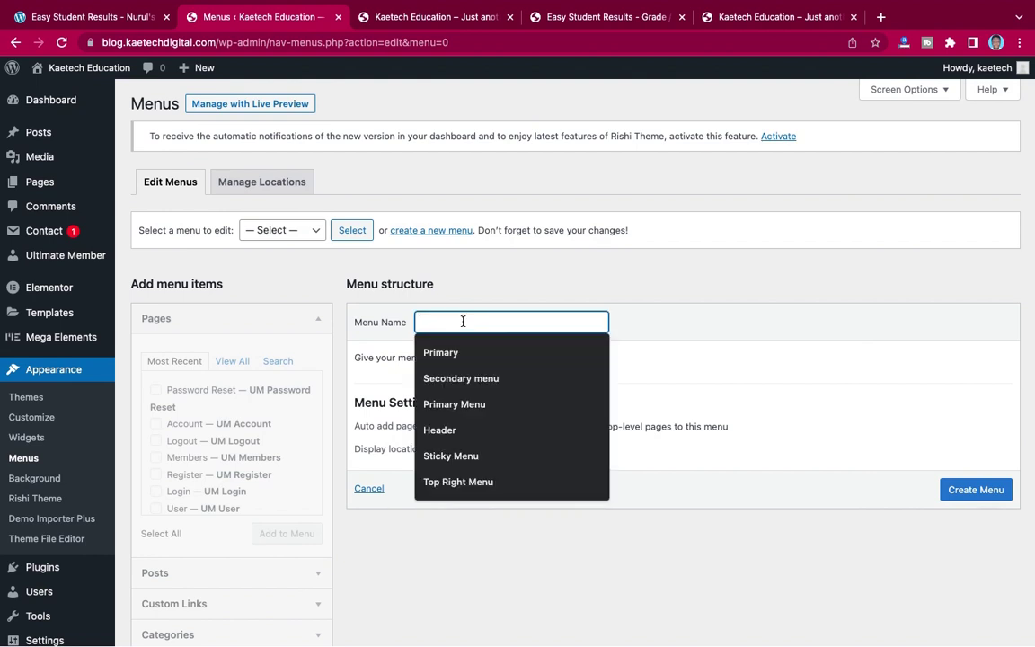
{"action": "type", "text": "Students"}
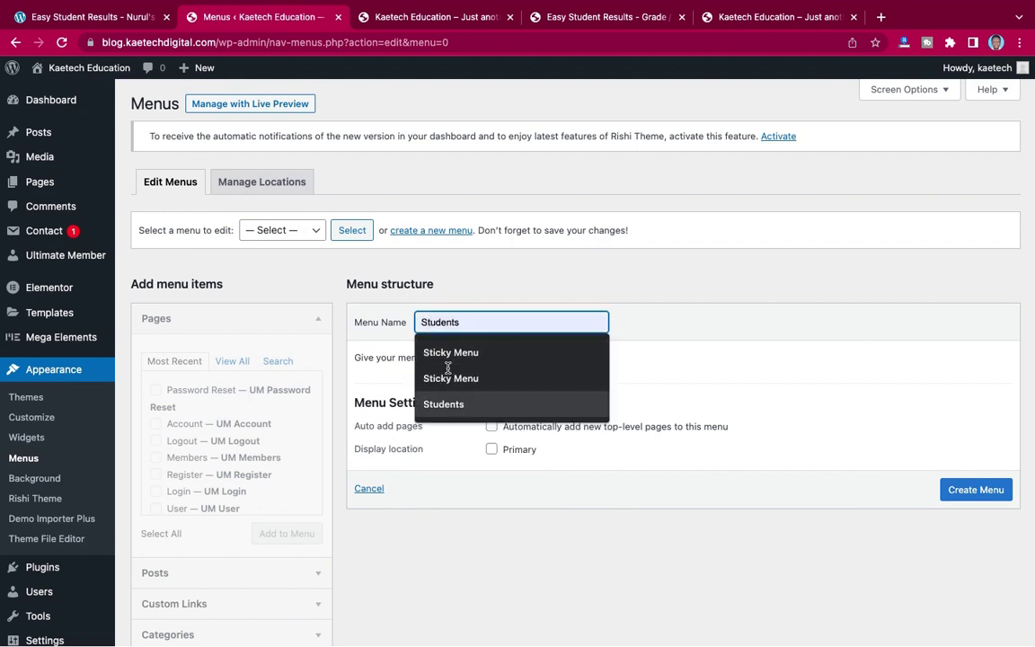
{"action": "left_click", "coordinate": [447, 406]}
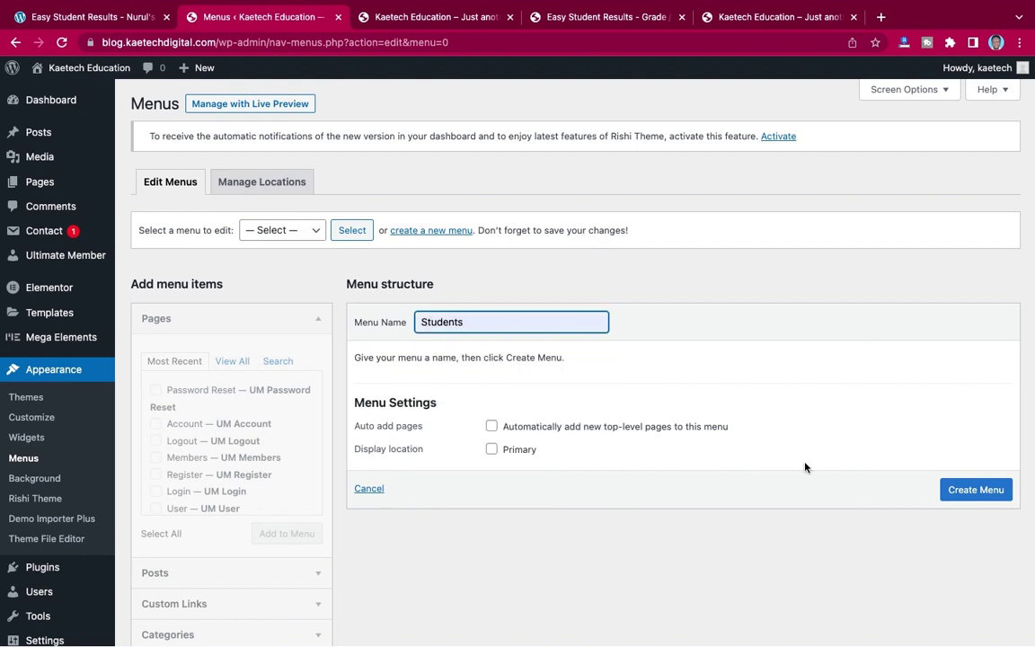
{"action": "left_click", "coordinate": [960, 490]}
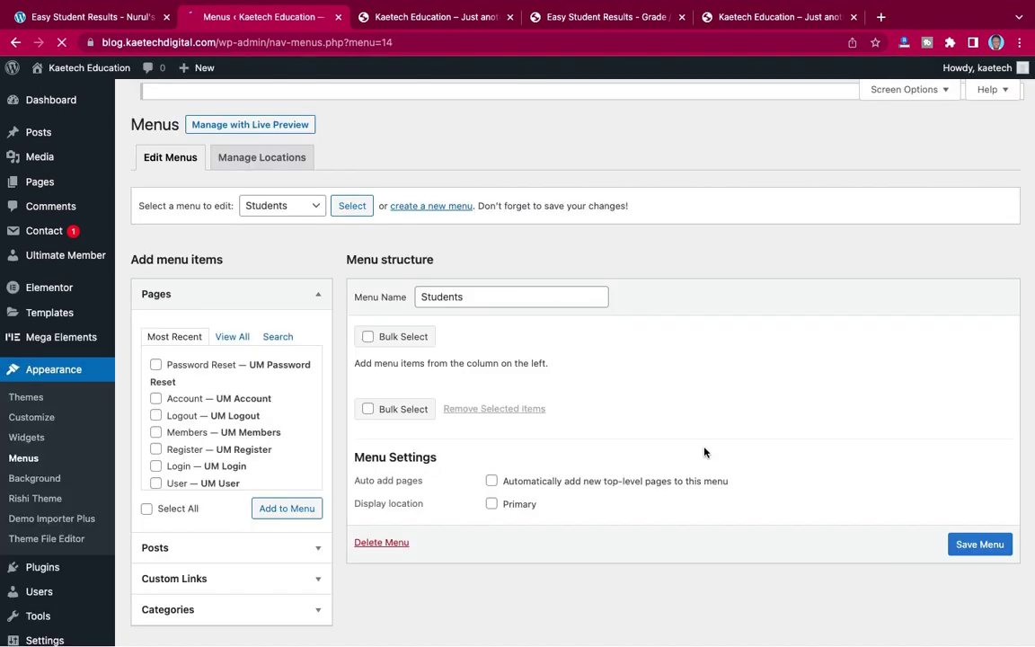
{"action": "scroll", "coordinate": [704, 452], "scroll_direction": "down", "scroll_amount": 2}
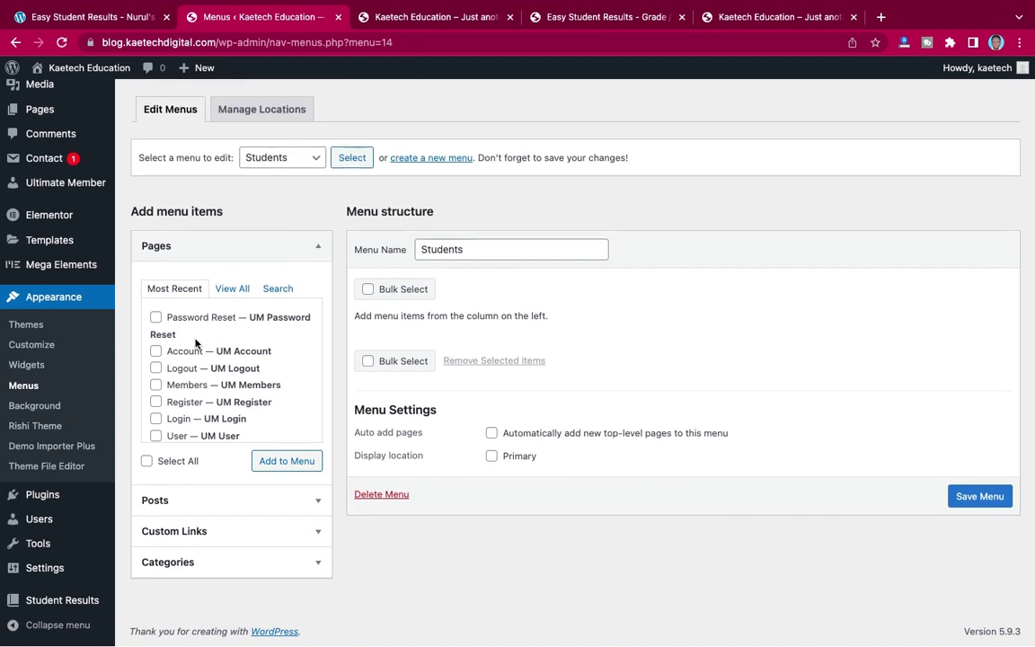
- Select the Account, Logout and Login pages from the Most Recent pages list
{"action": "left_click", "coordinate": [232, 290]}
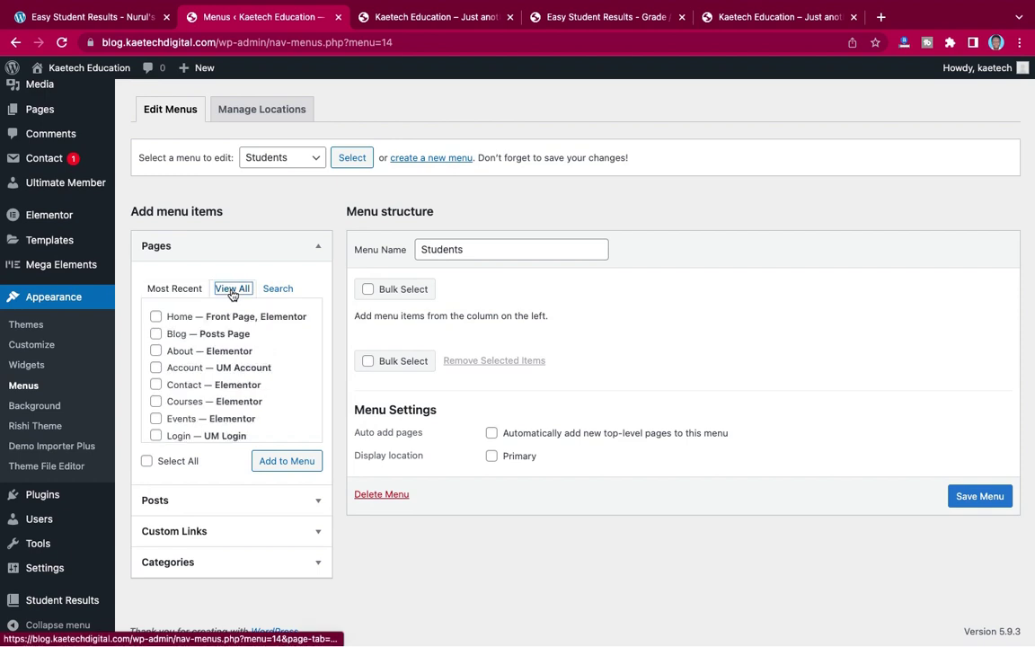
{"action": "left_click", "coordinate": [175, 288]}
{"action": "left_click", "coordinate": [157, 355]}
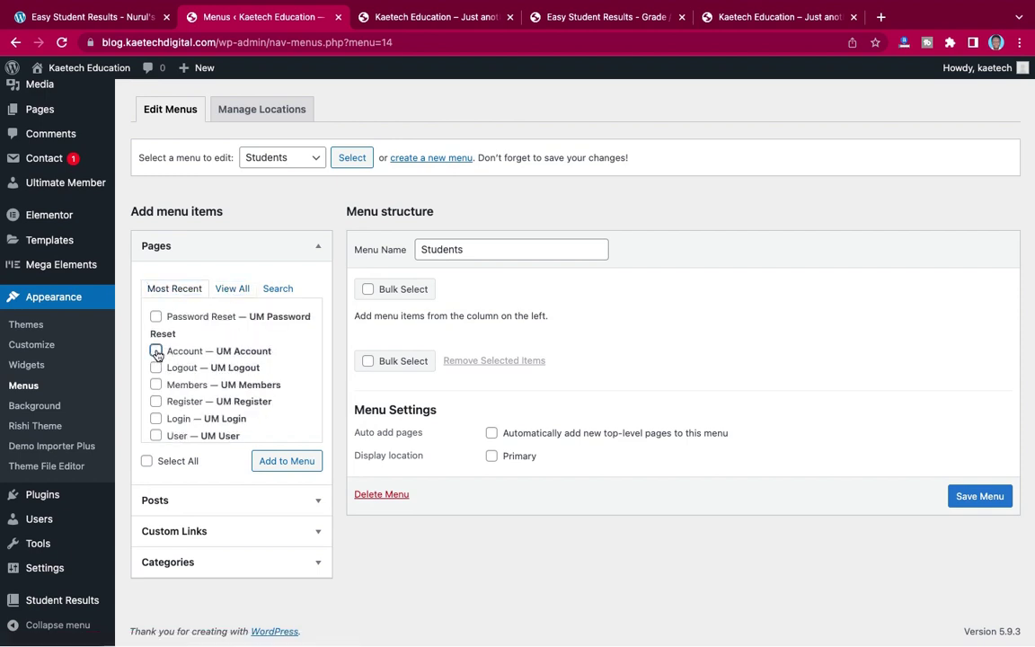
{"action": "left_click", "coordinate": [157, 367]}
{"action": "left_click", "coordinate": [156, 403]}
{"action": "left_click", "coordinate": [156, 401]}
{"action": "left_click", "coordinate": [156, 419]}
- Add Results Checking too, insert them, and order them Account, Results Checking, Login, Logout
{"action": "scroll", "coordinate": [194, 419], "scroll_direction": "down", "scroll_amount": 3}
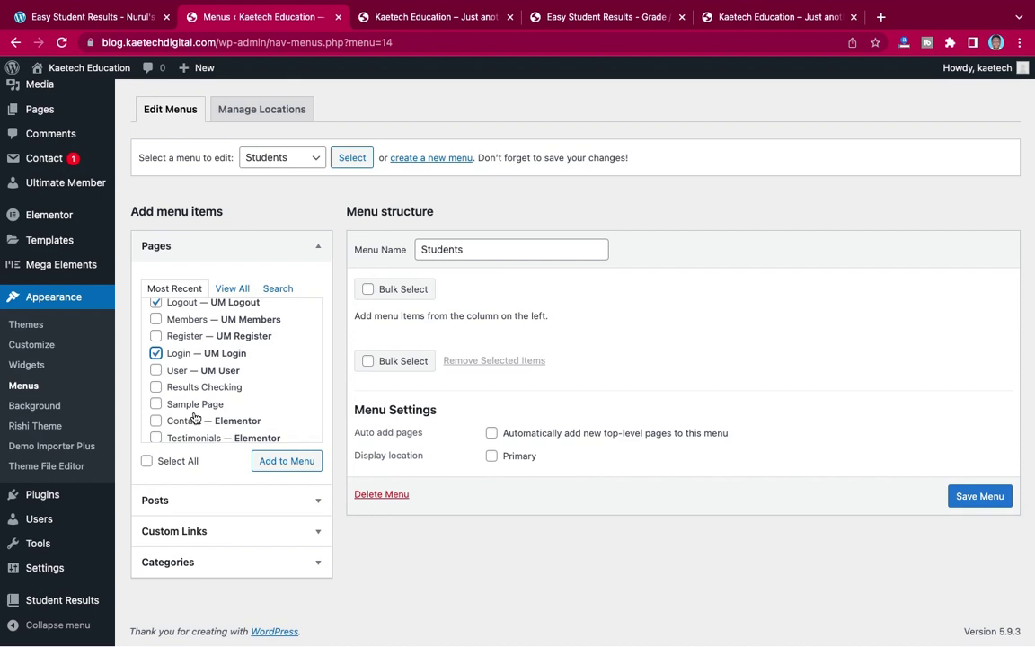
{"action": "left_click", "coordinate": [156, 368]}
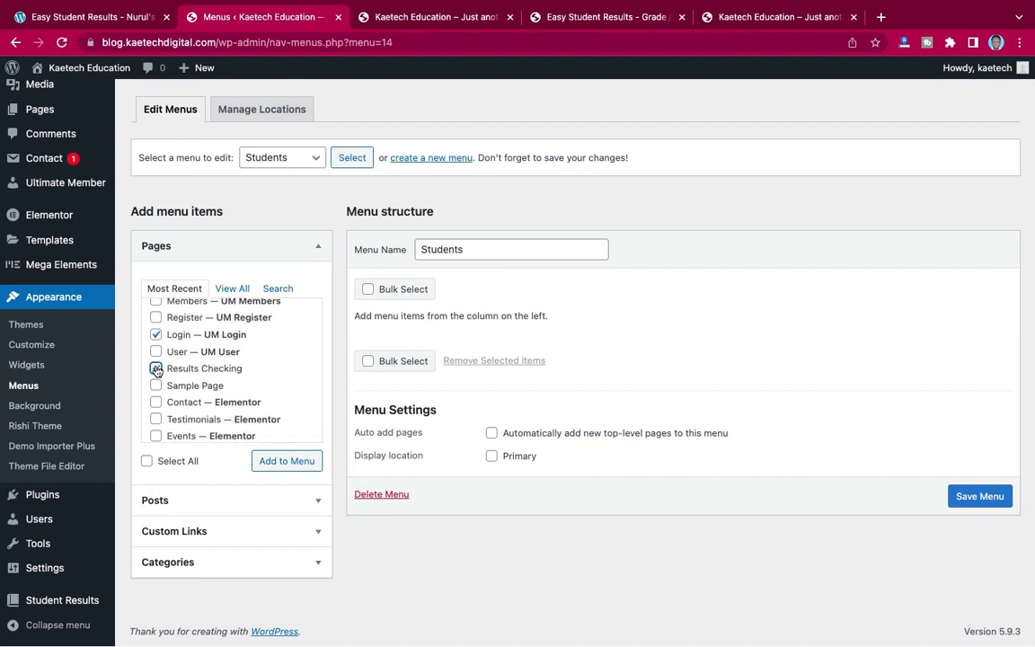
{"action": "scroll", "coordinate": [203, 391], "scroll_direction": "down", "scroll_amount": 2}
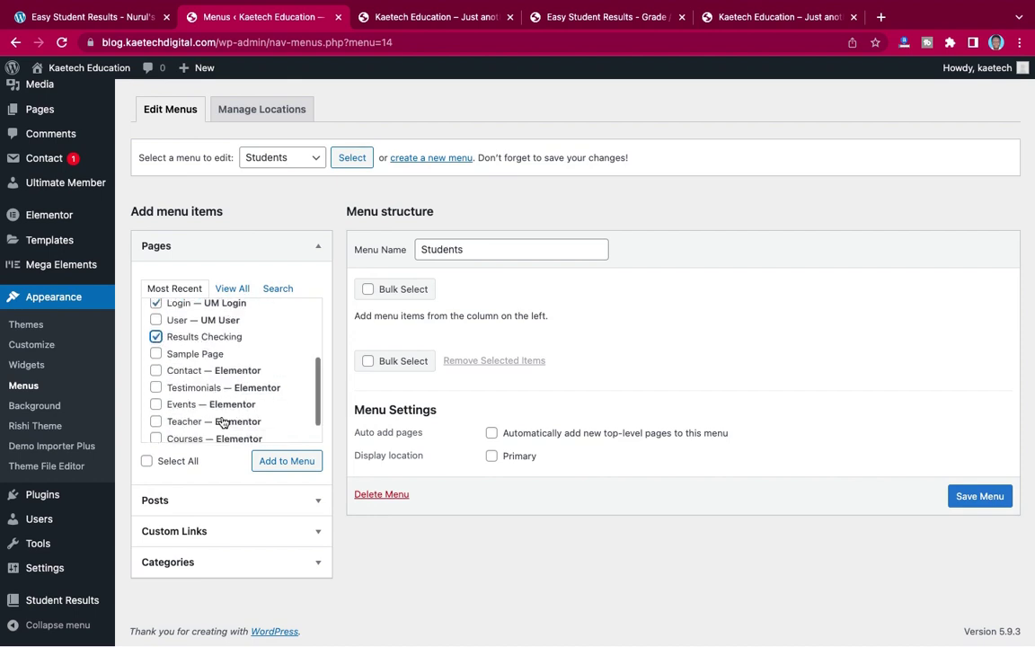
{"action": "left_click", "coordinate": [279, 460]}
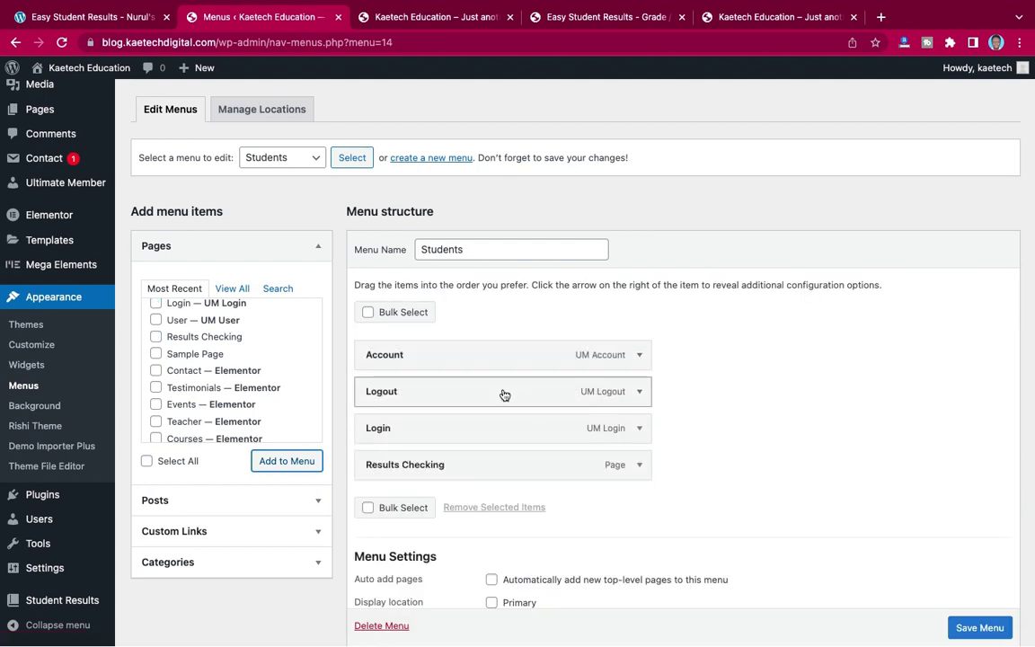
{"action": "left_click_drag", "start_coordinate": [499, 411], "coordinate": [506, 465]}
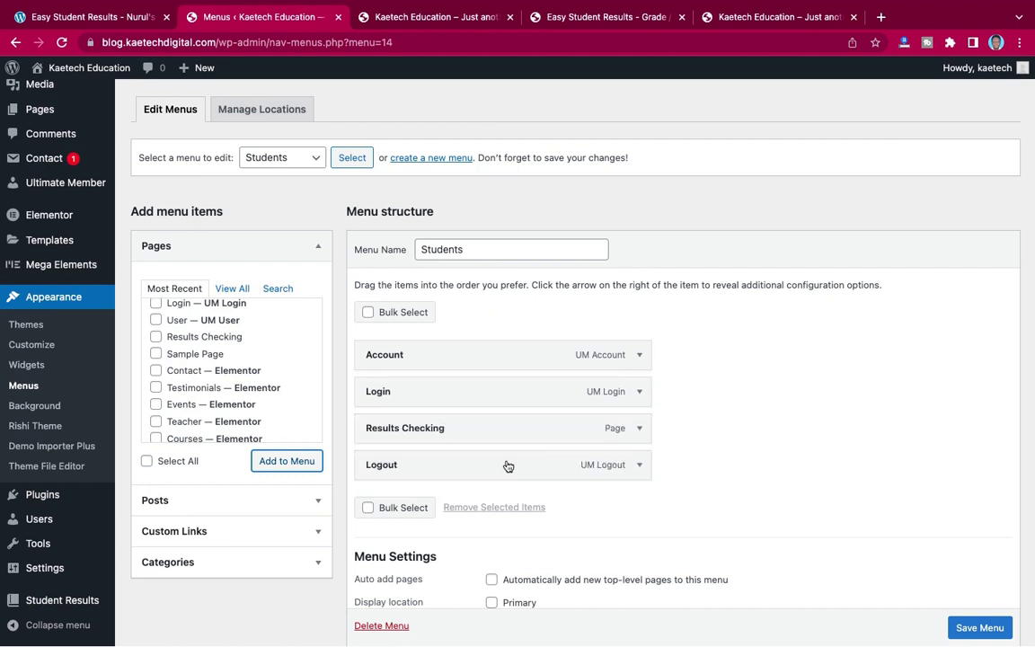
{"action": "left_click_drag", "start_coordinate": [493, 396], "coordinate": [493, 437]}
- Make the Account link visible only to logged-in Administrators and Subscribers
{"action": "scroll", "coordinate": [663, 375], "scroll_direction": "down", "scroll_amount": 2}
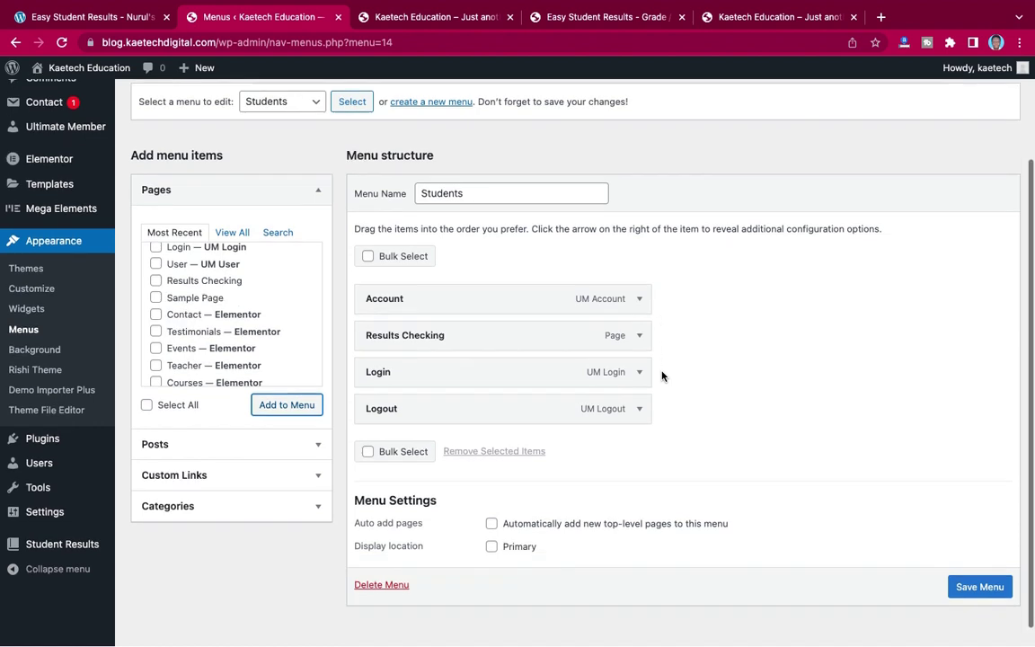
{"action": "left_click", "coordinate": [639, 289]}
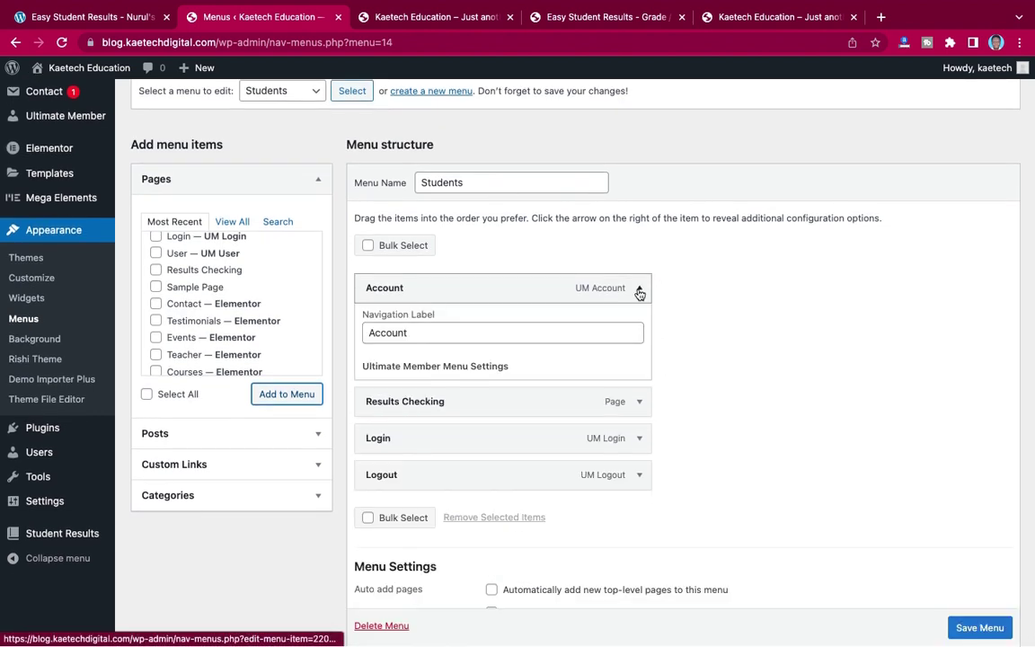
{"action": "left_click", "coordinate": [638, 410]}
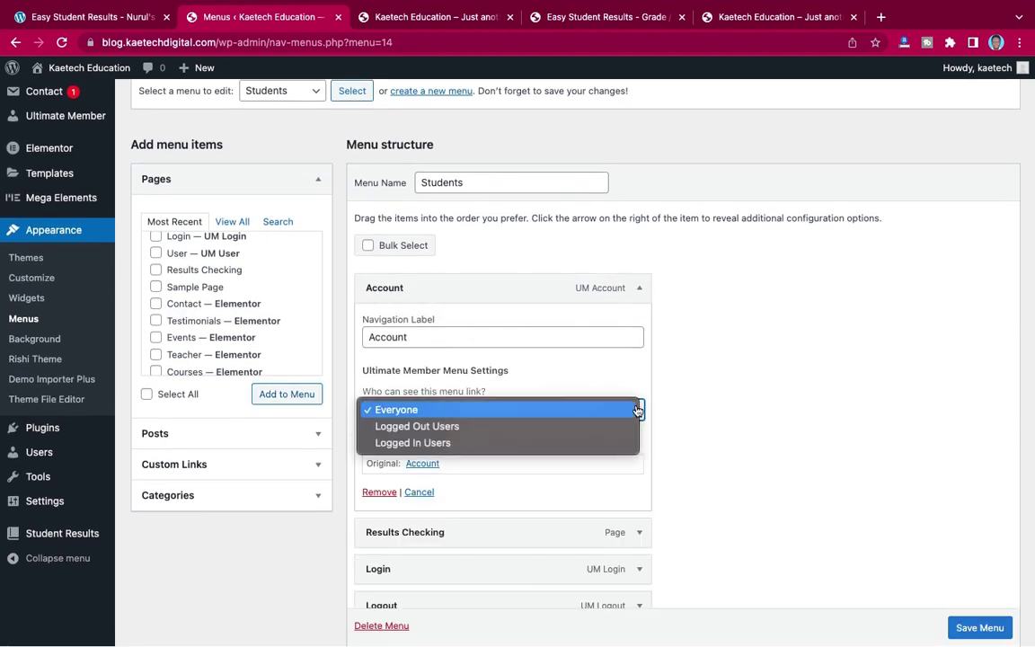
{"action": "left_click", "coordinate": [531, 443]}
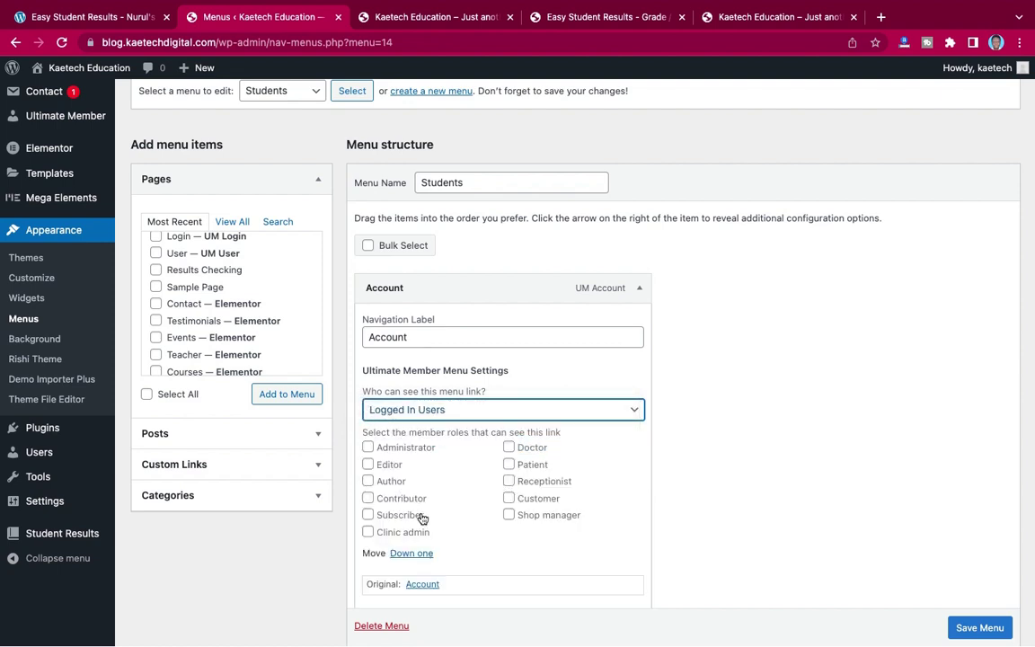
{"action": "left_click", "coordinate": [369, 516]}
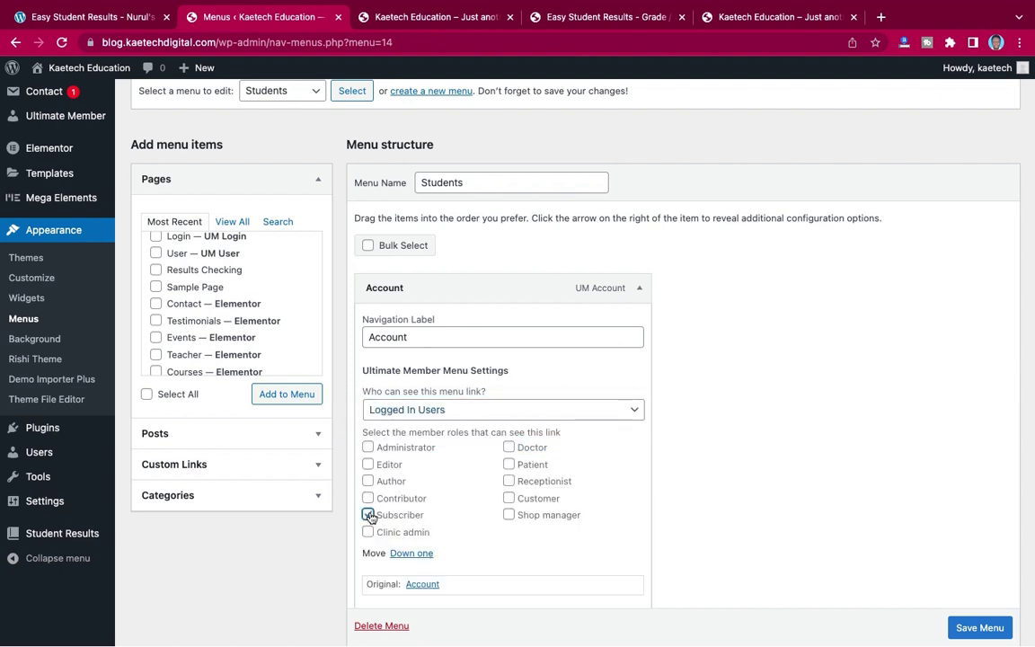
{"action": "left_click", "coordinate": [368, 447]}
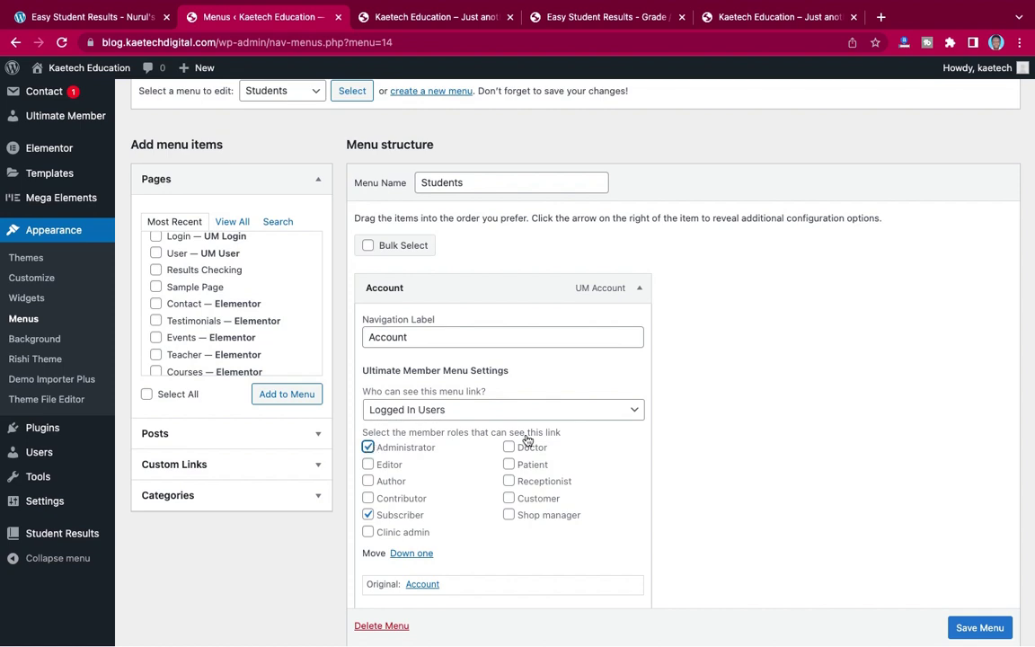
{"action": "left_click", "coordinate": [639, 287]}
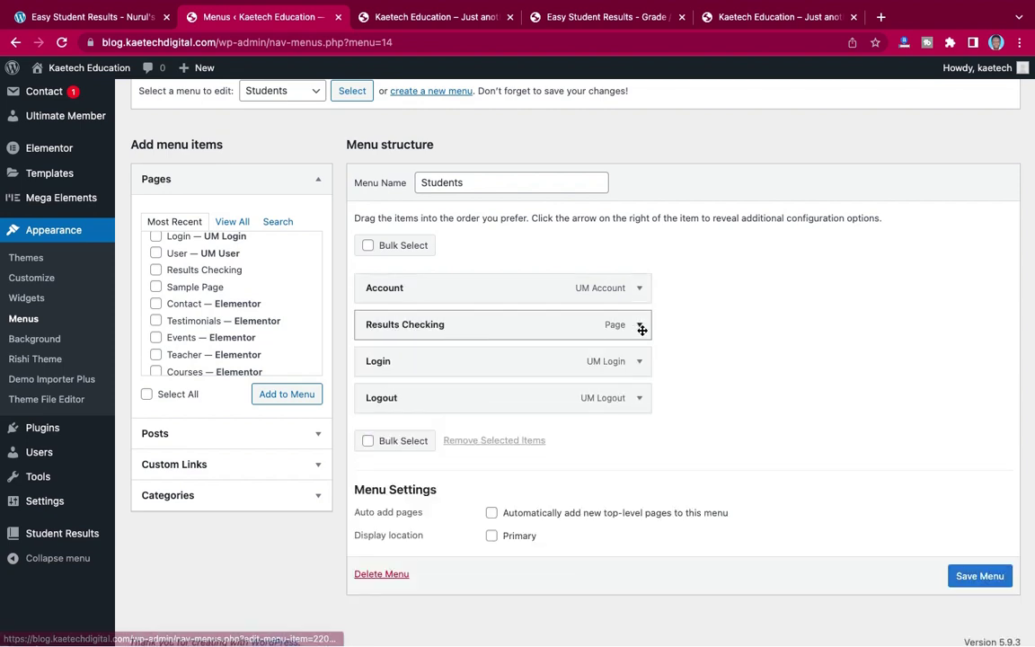
- Make the Results Checking link visible only to logged-in Administrators and Subscribers
{"action": "left_click", "coordinate": [640, 327]}
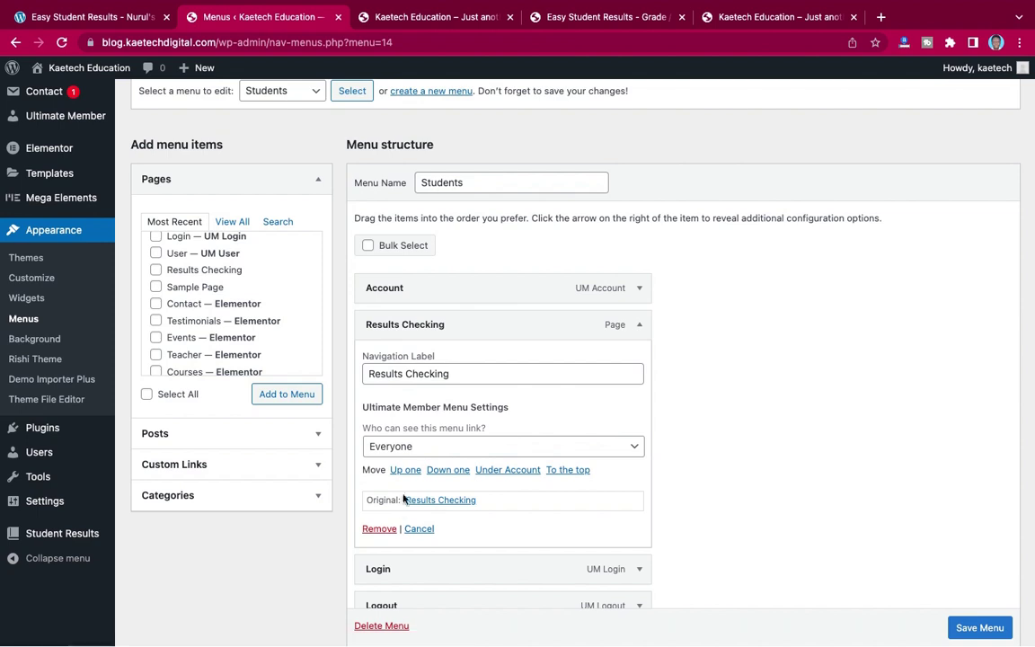
{"action": "scroll", "coordinate": [538, 474], "scroll_direction": "down", "scroll_amount": 2}
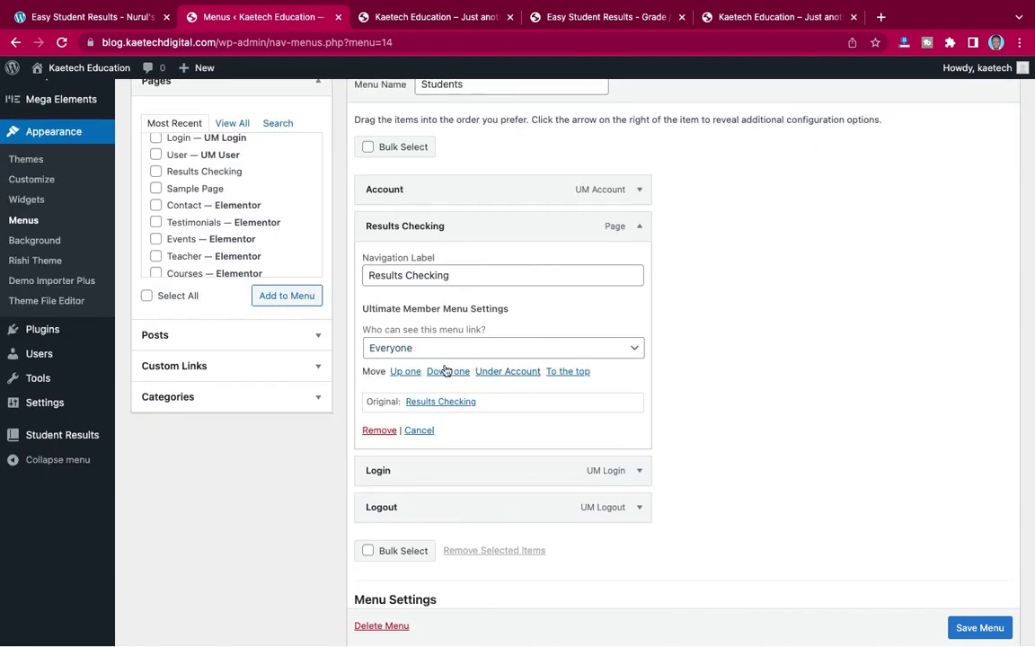
{"action": "left_click", "coordinate": [636, 348]}
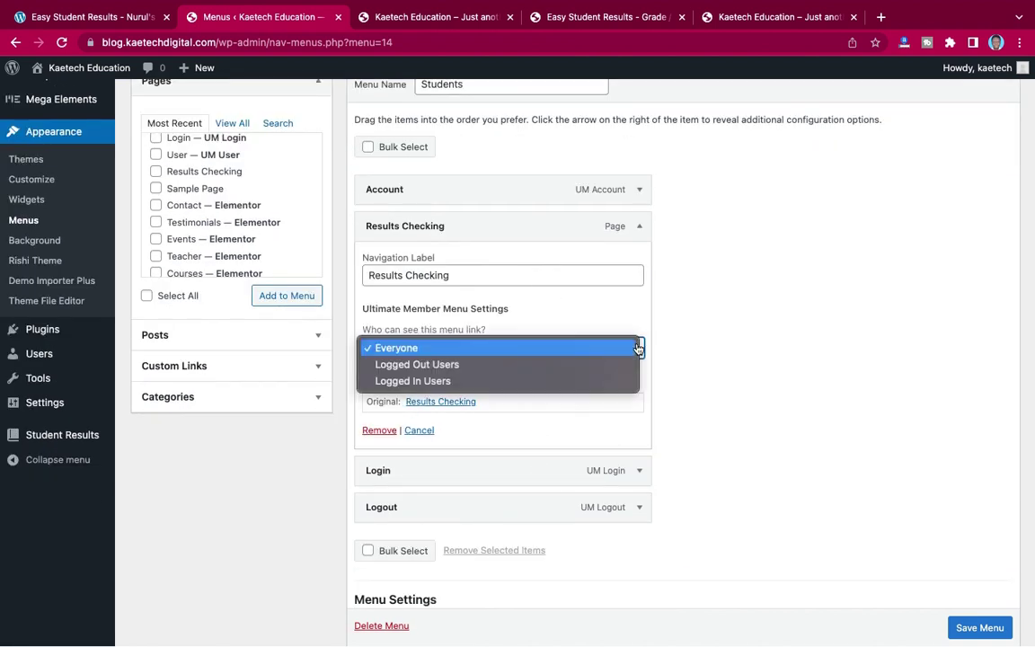
{"action": "left_click", "coordinate": [478, 387]}
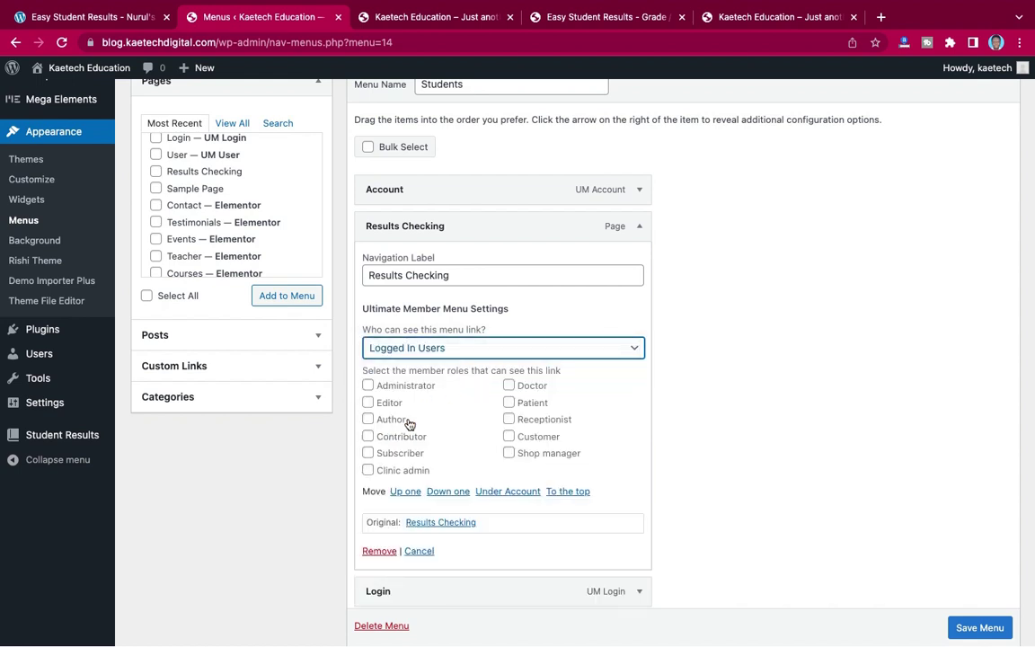
{"action": "left_click", "coordinate": [367, 387]}
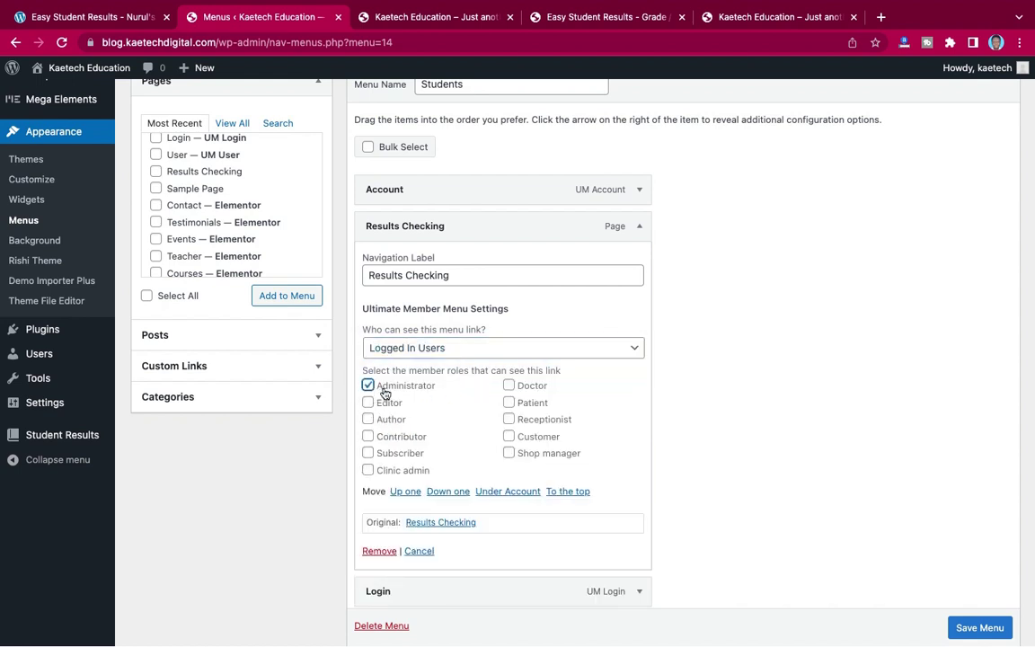
{"action": "left_click", "coordinate": [368, 453]}
{"action": "left_click", "coordinate": [639, 228]}
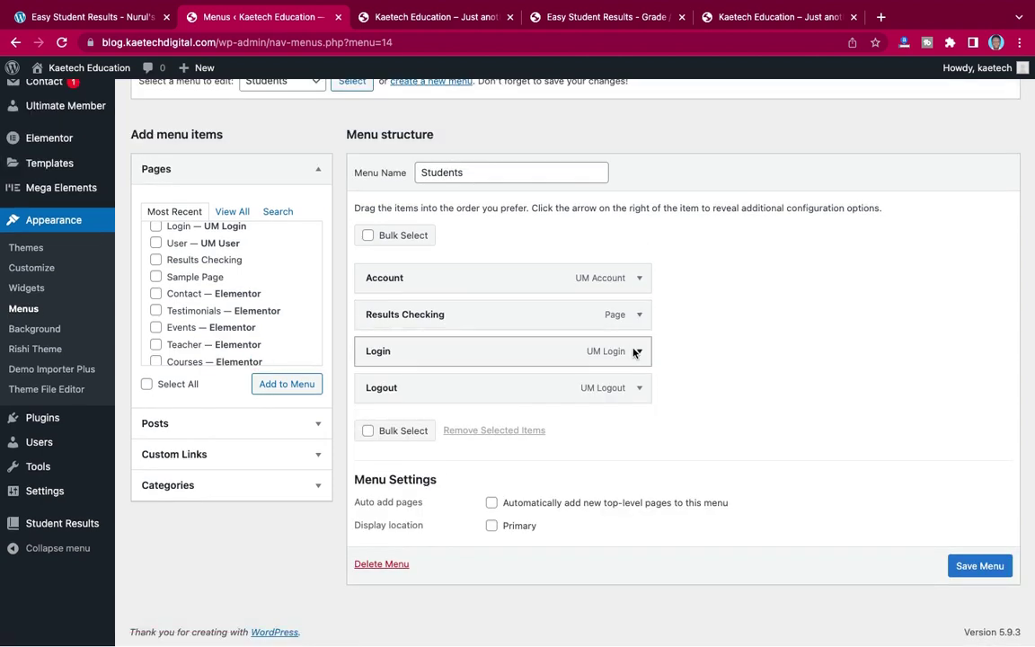
{"action": "left_click", "coordinate": [640, 352]}
- Set the Login link to show only to logged-out visitors
{"action": "scroll", "coordinate": [619, 387], "scroll_direction": "down", "scroll_amount": 3}
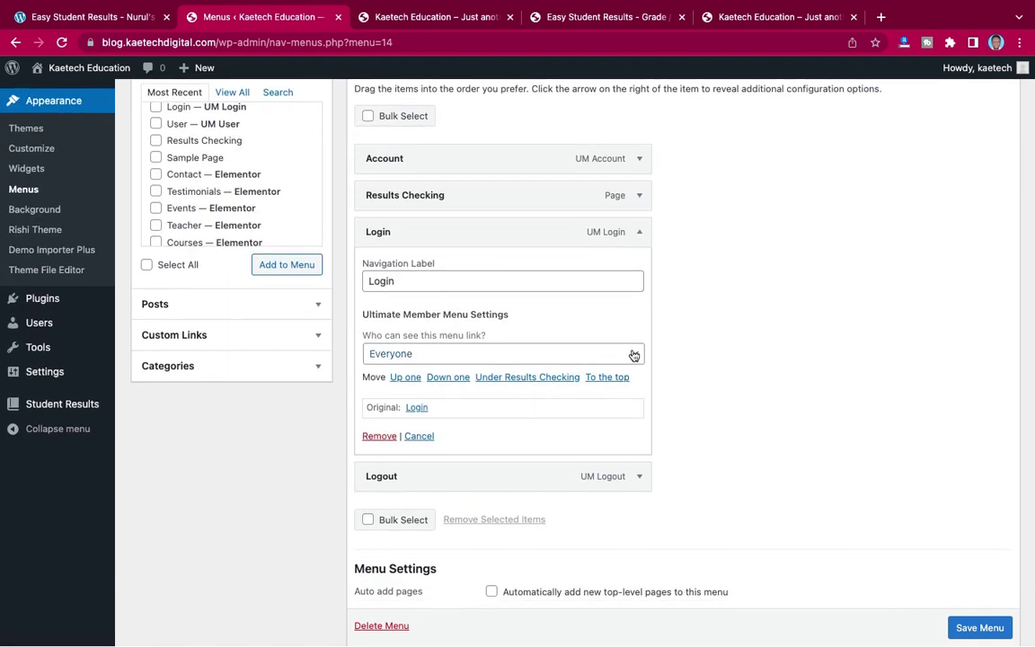
{"action": "left_click", "coordinate": [631, 353]}
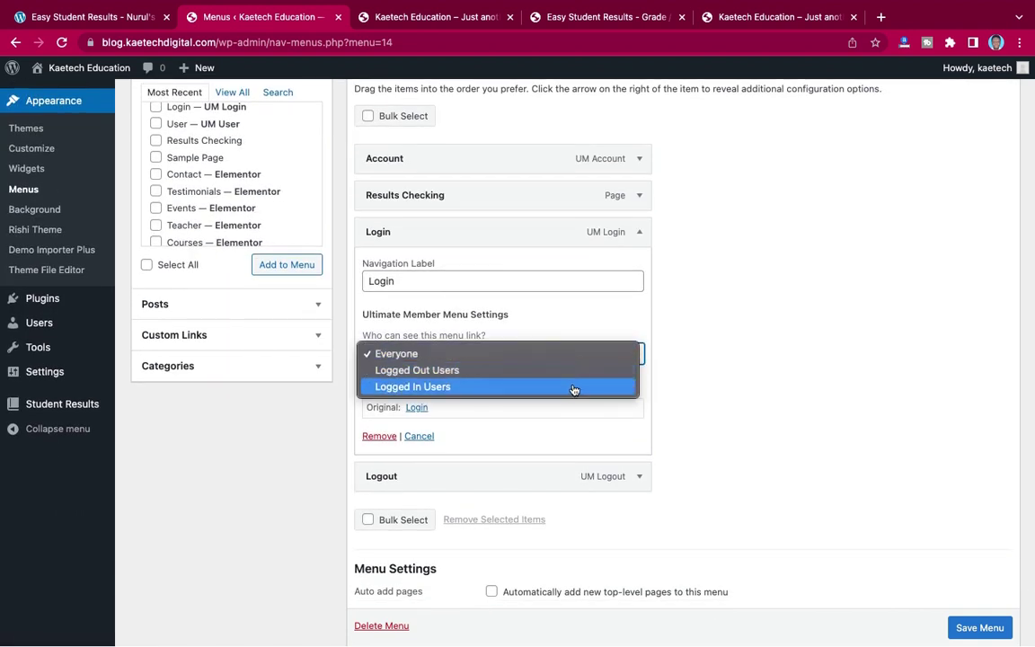
{"action": "left_click", "coordinate": [573, 388]}
{"action": "left_click", "coordinate": [631, 355]}
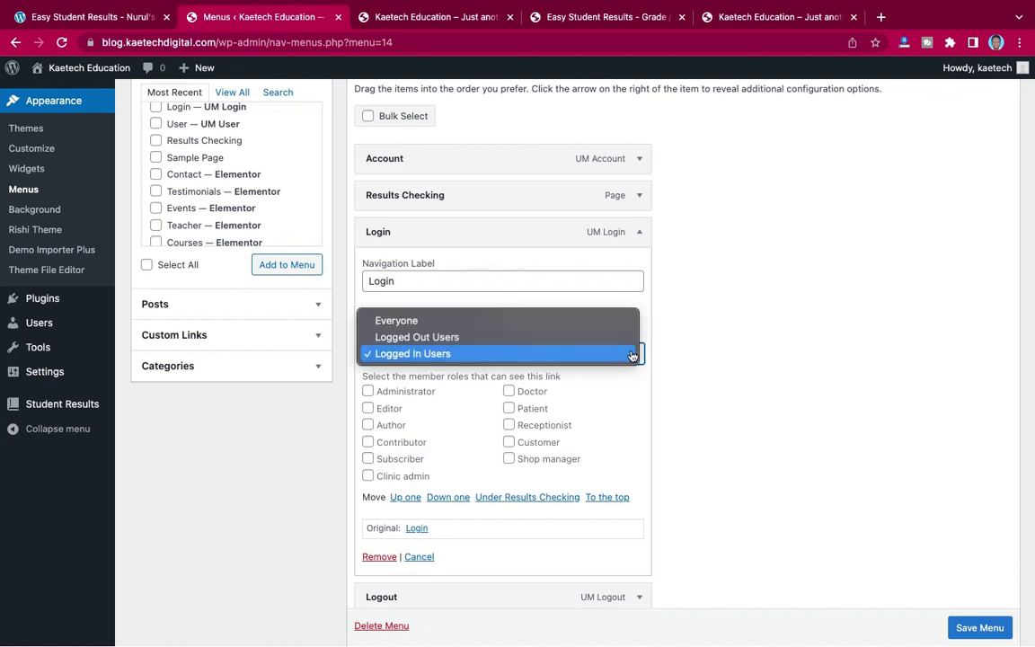
{"action": "left_click", "coordinate": [600, 338]}
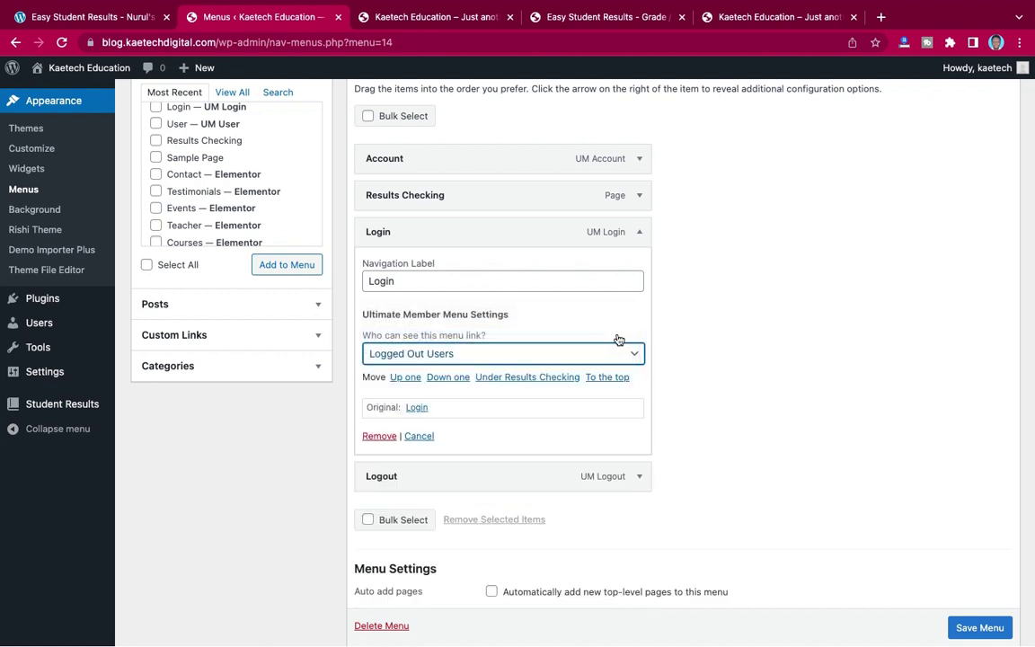
{"action": "left_click", "coordinate": [642, 232]}
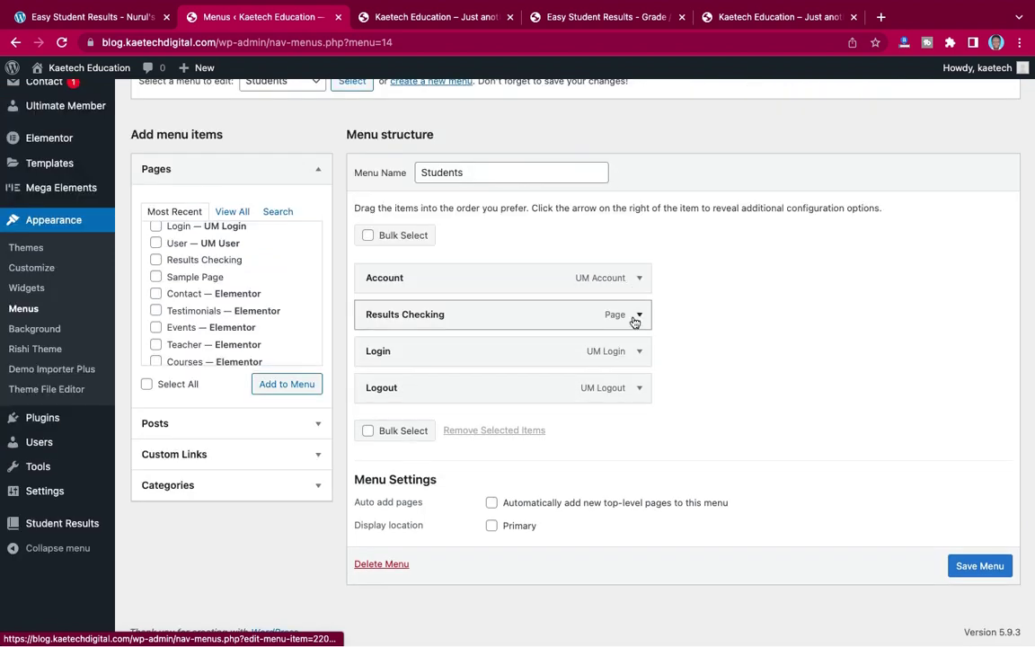
- Make the Logout link visible only to logged-in Administrators and Subscribers
{"action": "left_click", "coordinate": [637, 389]}
{"action": "scroll", "coordinate": [635, 390], "scroll_direction": "down", "scroll_amount": 3}
{"action": "left_click", "coordinate": [632, 369]}
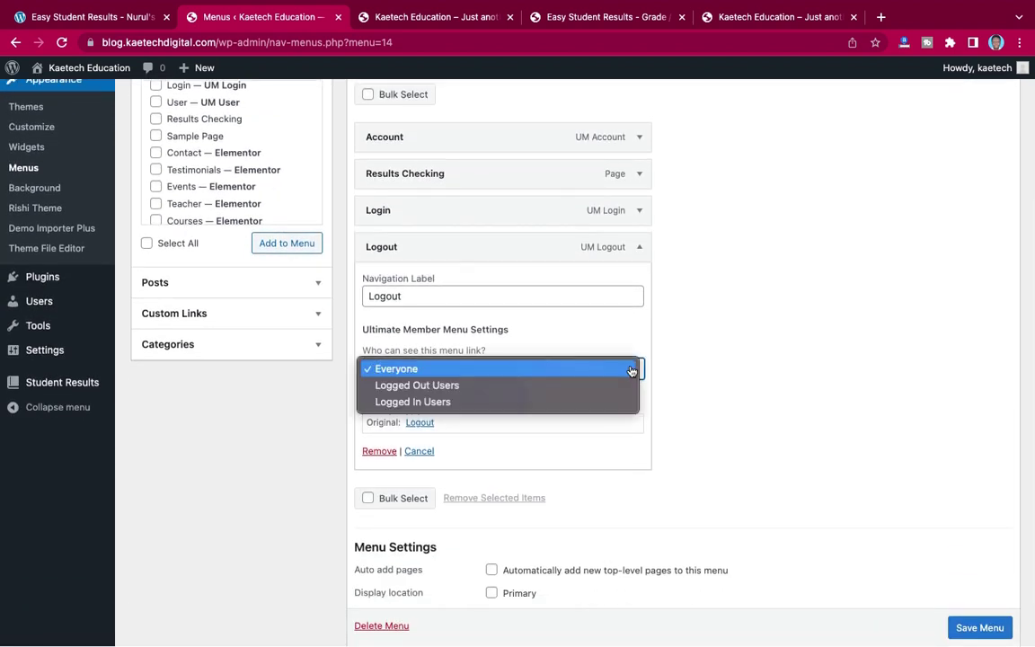
{"action": "left_click", "coordinate": [563, 401]}
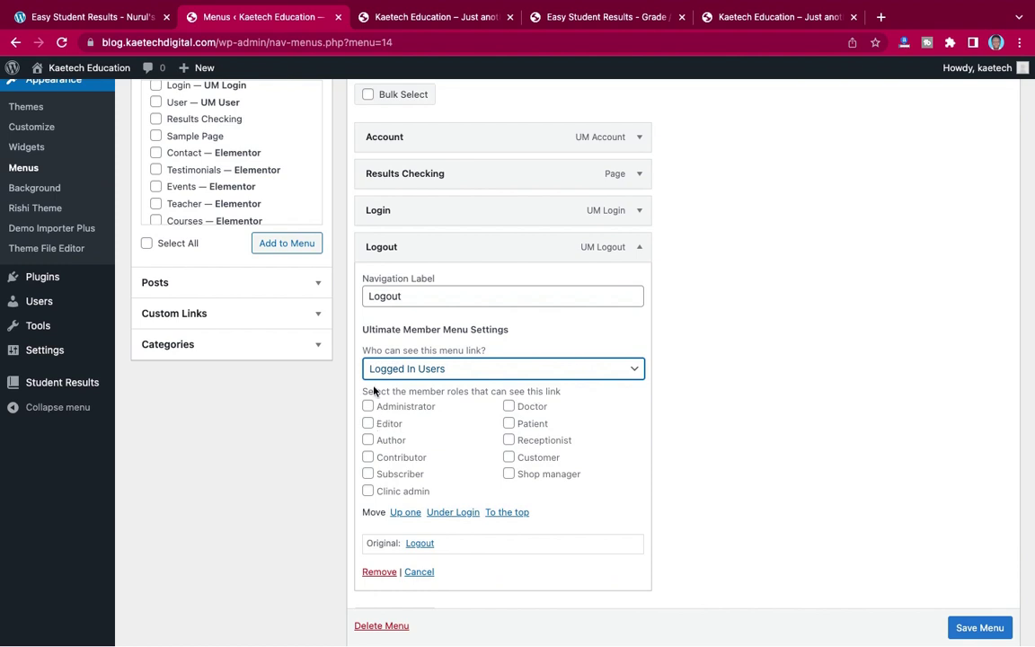
{"action": "left_click", "coordinate": [369, 407]}
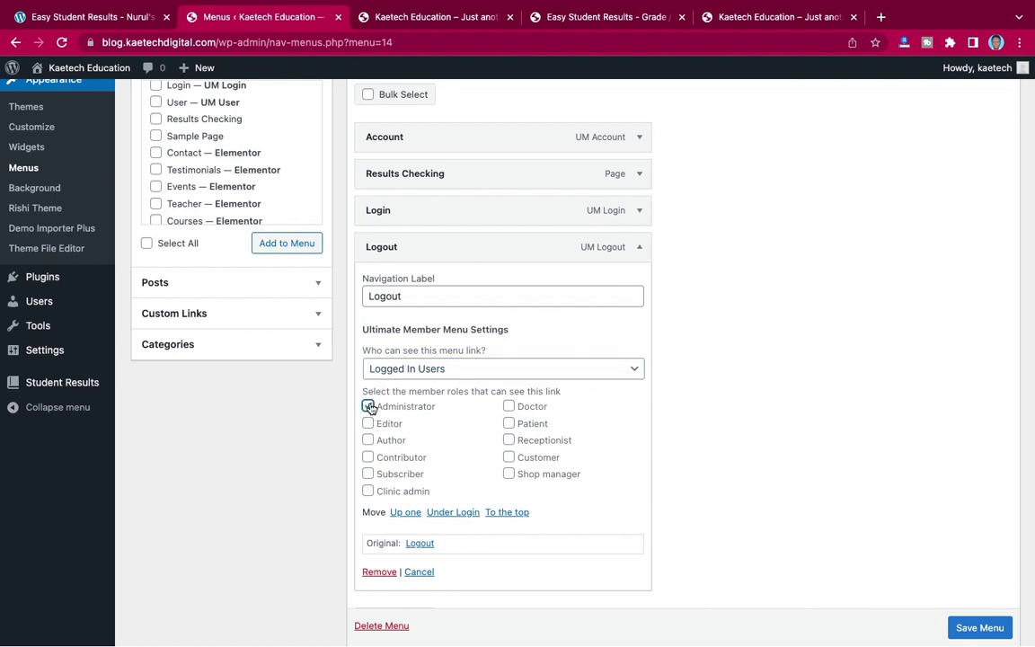
{"action": "left_click", "coordinate": [369, 474]}
{"action": "left_click", "coordinate": [639, 247]}
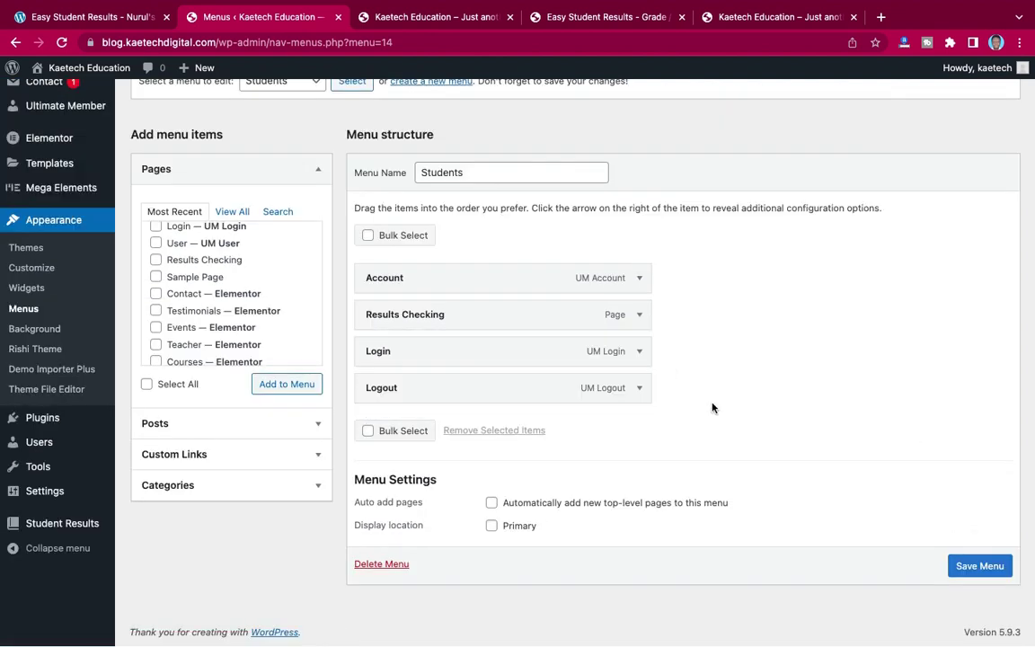
- Relabel the Login item 'Login/Register' and save the Students menu
{"action": "left_click", "coordinate": [640, 353]}
{"action": "left_click", "coordinate": [412, 400]}
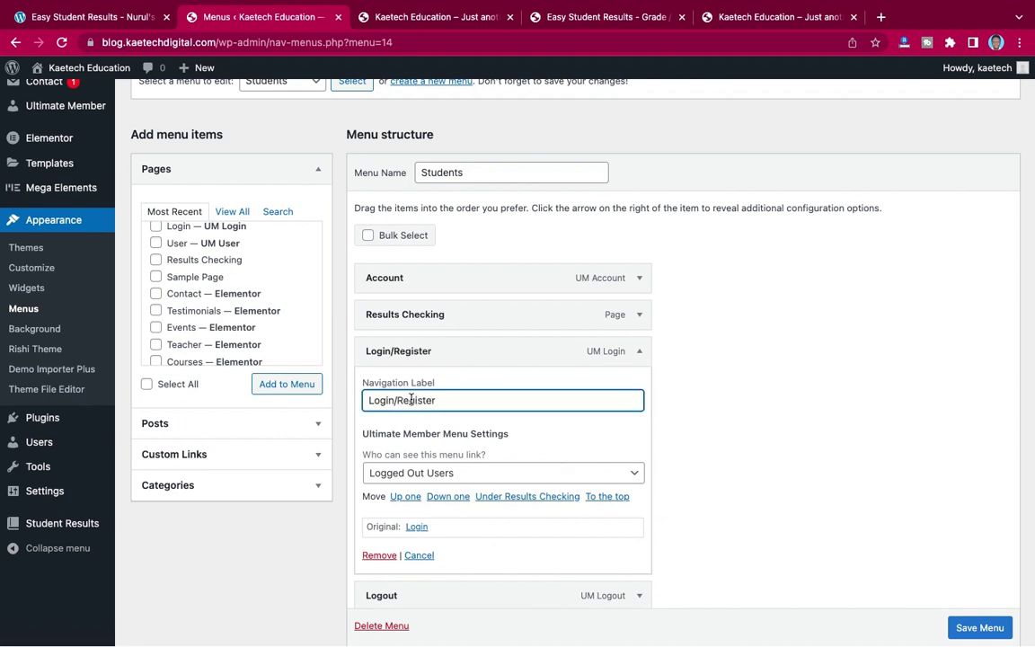
{"action": "left_click", "coordinate": [639, 352]}
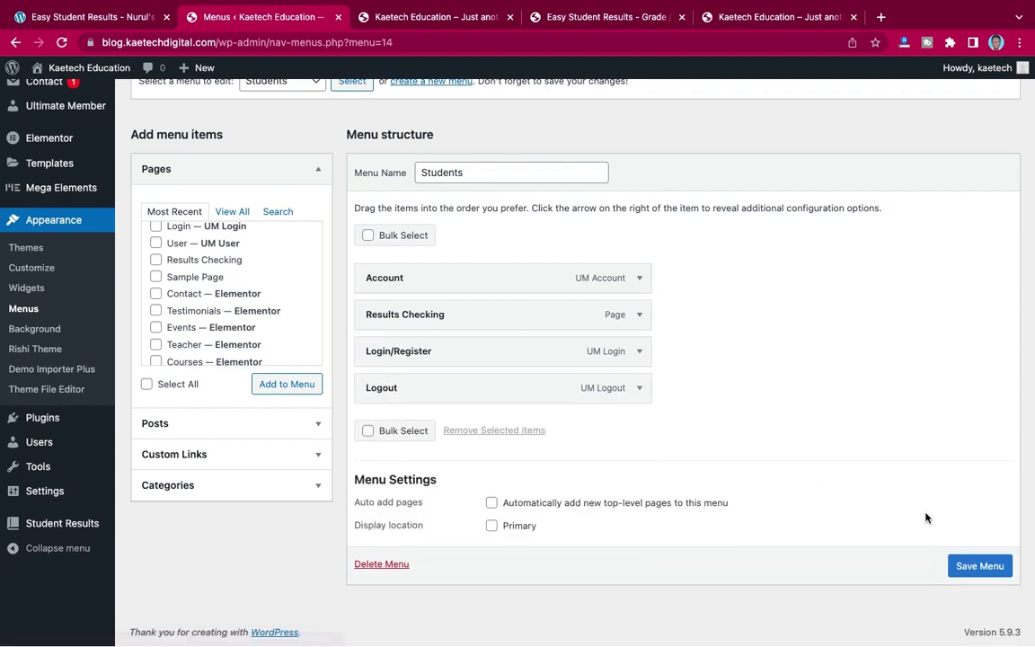
{"action": "key", "text": "Return"}
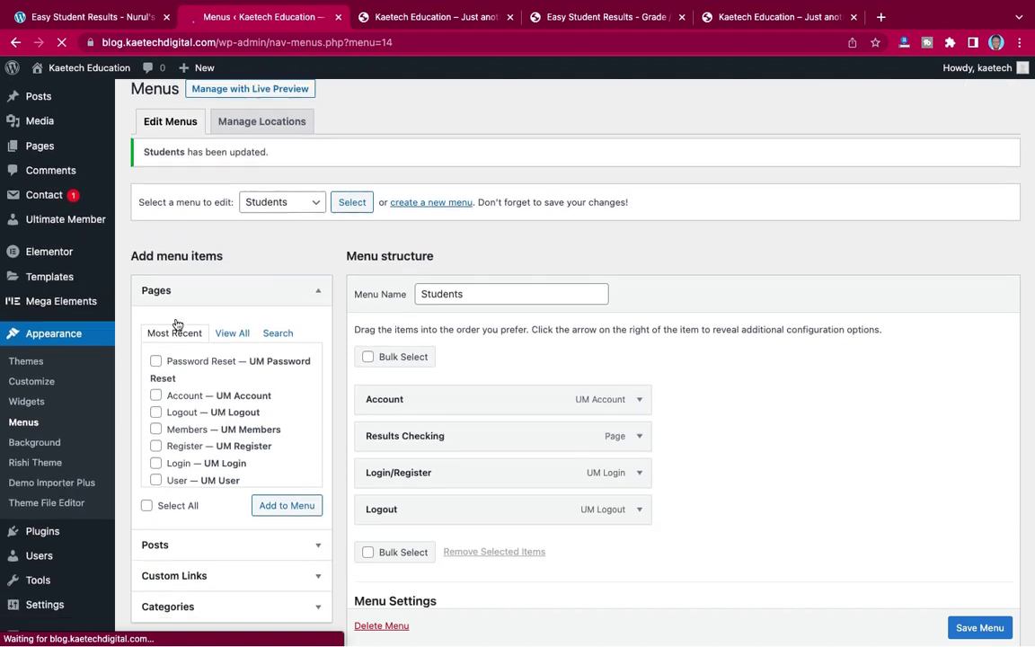
{"action": "scroll", "coordinate": [176, 324], "scroll_direction": "down", "scroll_amount": 1}
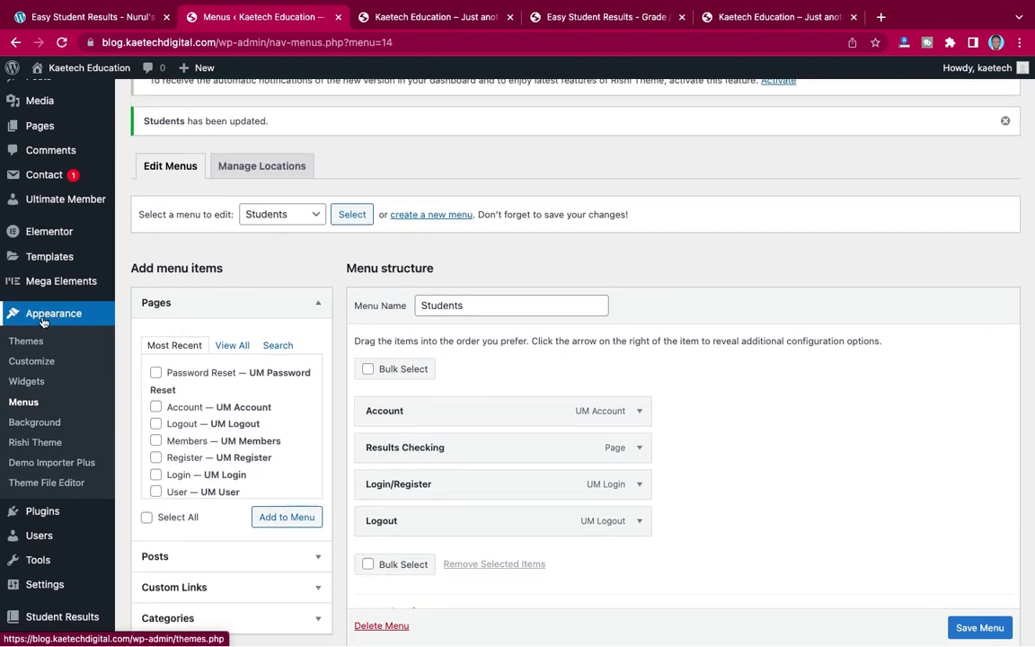
- Launch the Rishi theme Customizer and, once it loads, open the Header builder
{"action": "left_click", "coordinate": [29, 362]}
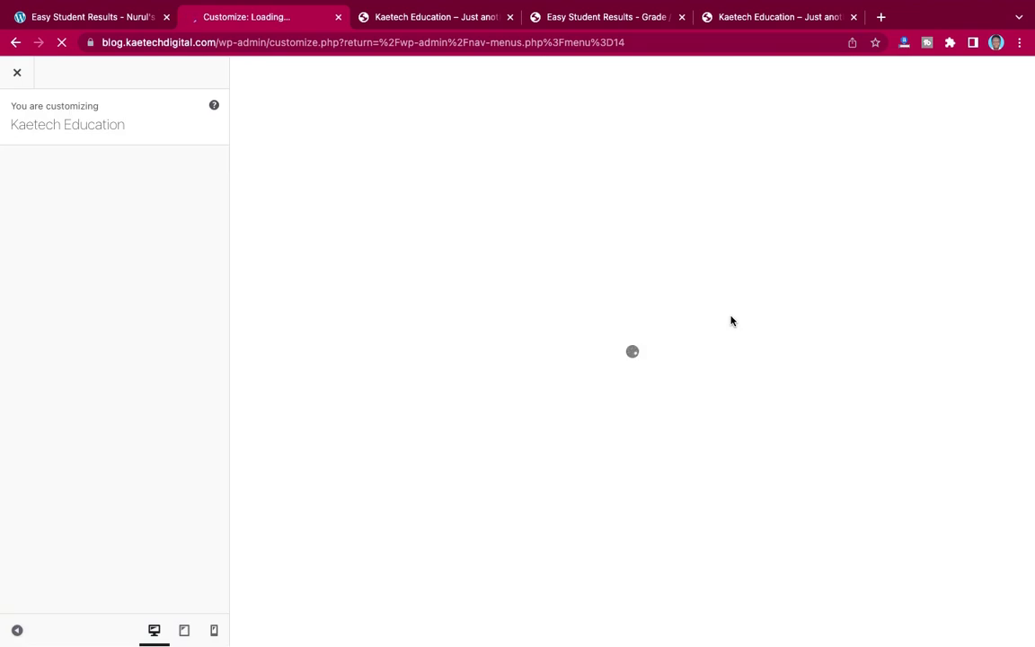
{"action": "left_click", "coordinate": [609, 24]}
{"action": "left_click", "coordinate": [741, 20]}
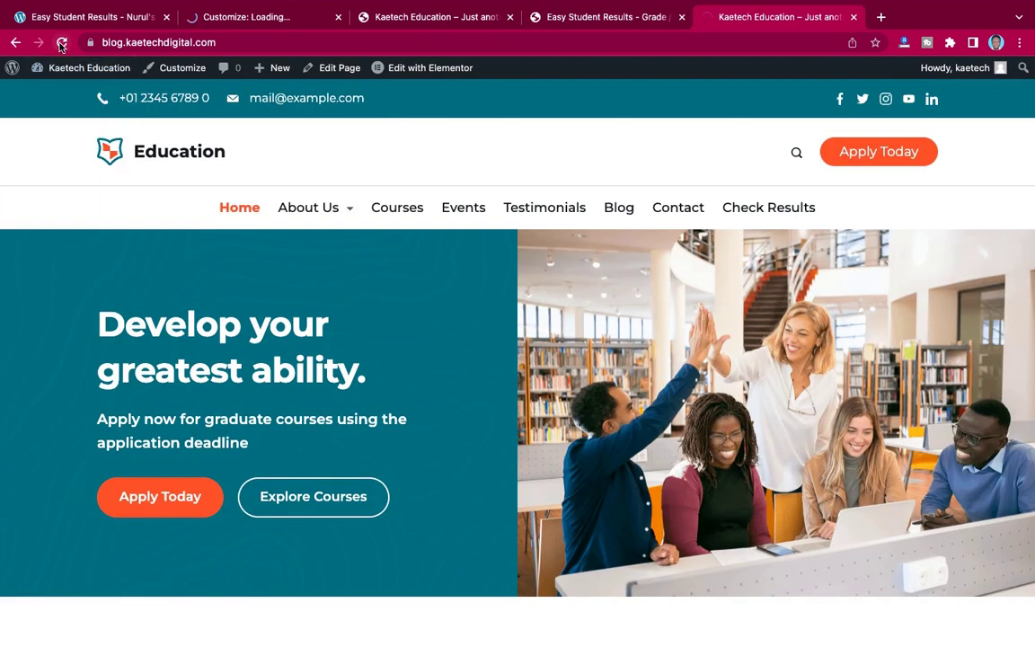
{"action": "left_click", "coordinate": [61, 44]}
{"action": "left_click", "coordinate": [235, 18]}
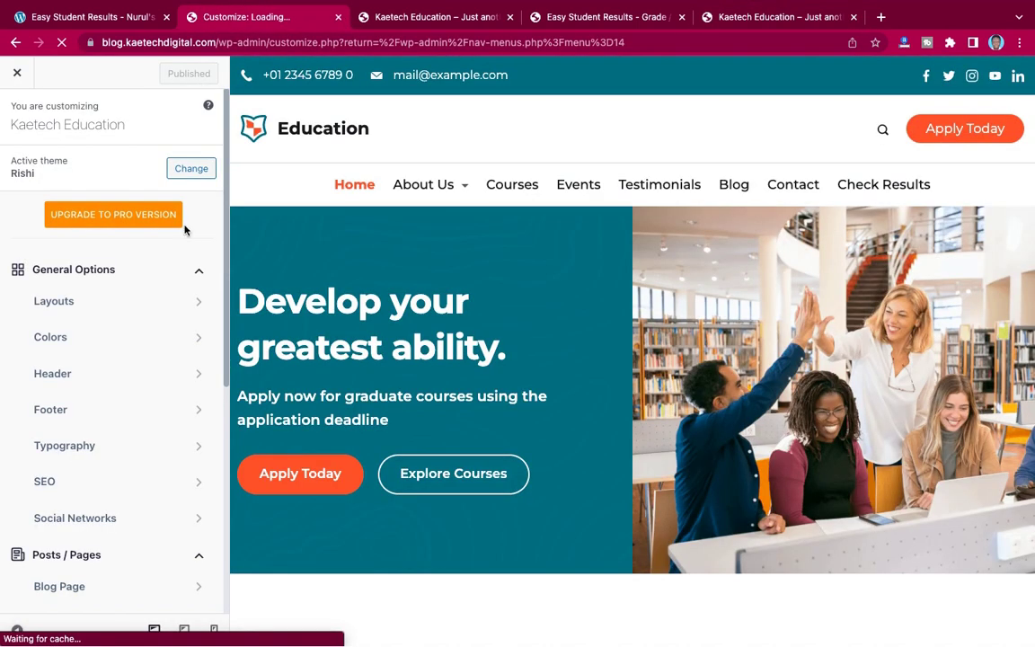
{"action": "left_click", "coordinate": [114, 375]}
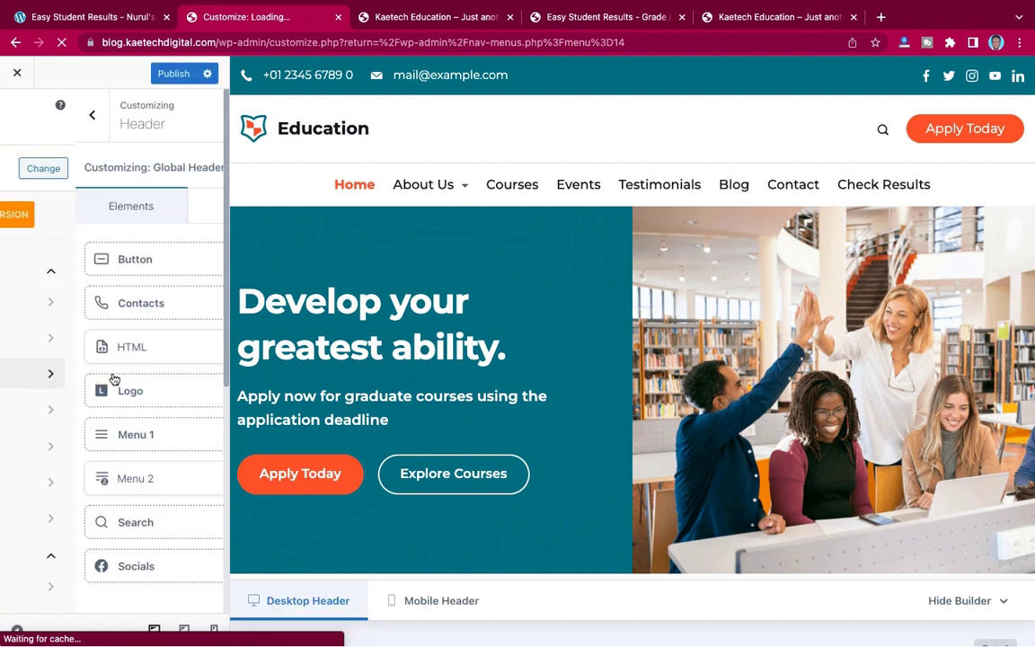
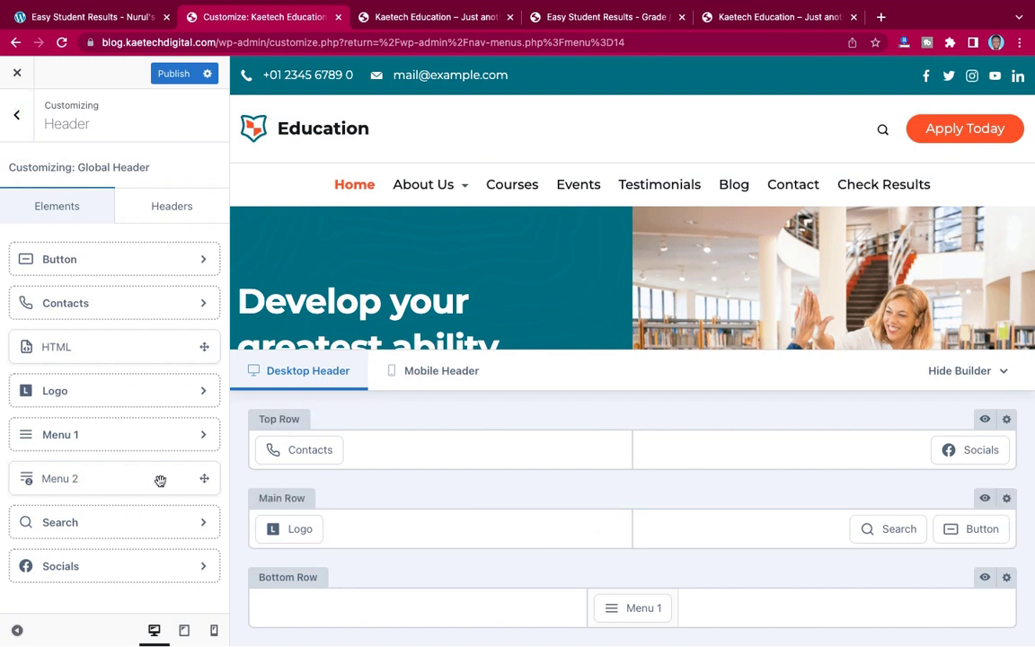
- Place the Menu 2 element in the middle slot of the header's Main Row, between logo and search
{"action": "left_click_drag", "start_coordinate": [154, 480], "coordinate": [637, 532]}
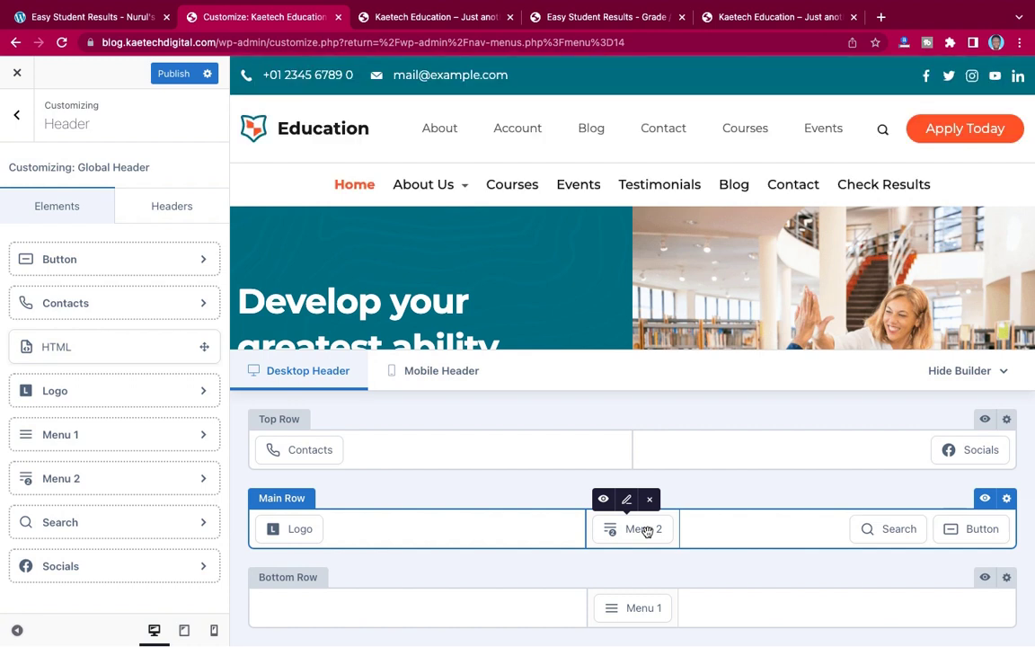
{"action": "left_click_drag", "start_coordinate": [636, 531], "coordinate": [784, 530]}
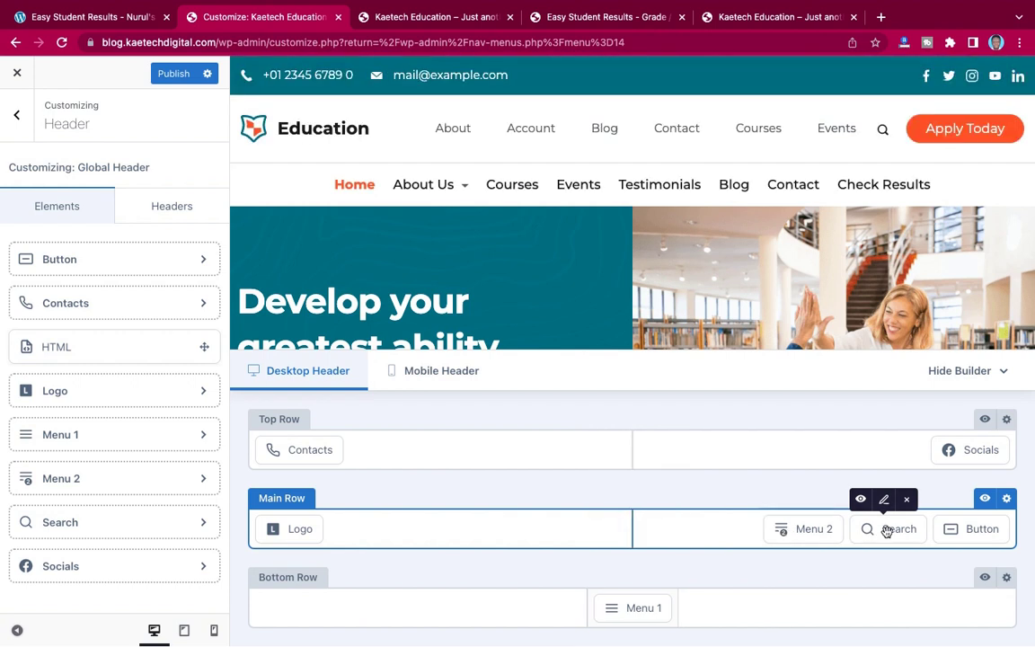
{"action": "left_click_drag", "start_coordinate": [809, 533], "coordinate": [635, 531]}
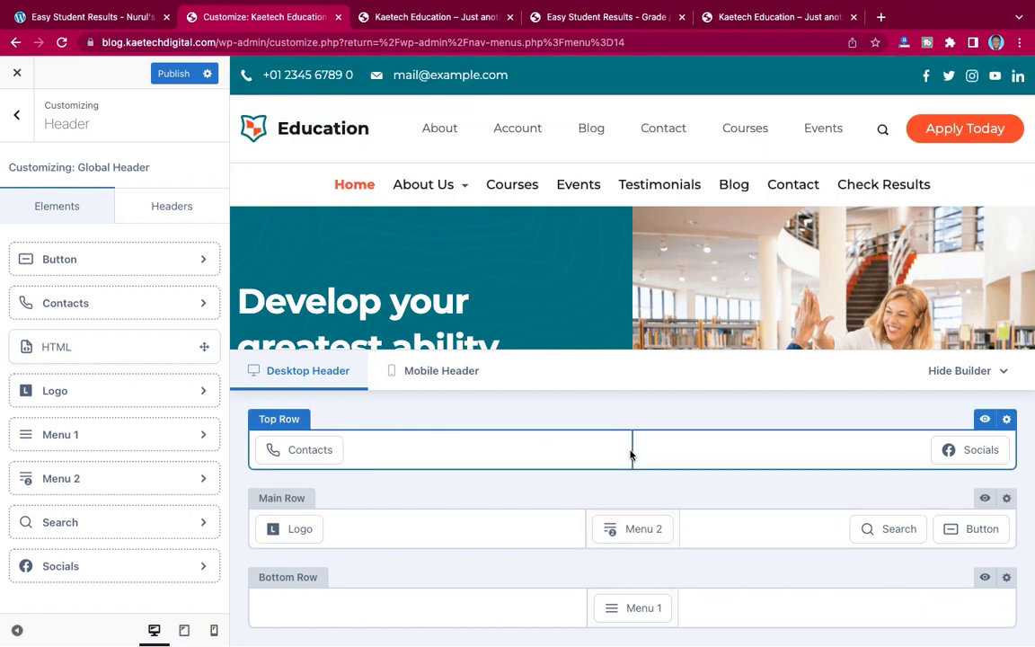
{"action": "mouse_move", "coordinate": [626, 529]}
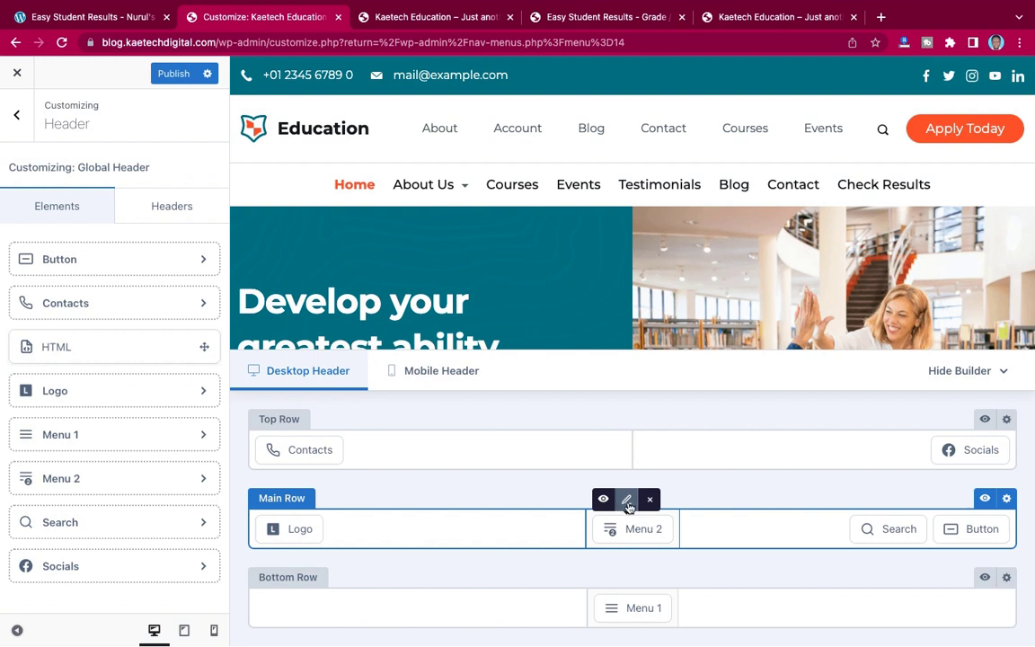
- Set Menu 2 to the Students menu, publish the change, and go to the live site tab
{"action": "left_click", "coordinate": [628, 503]}
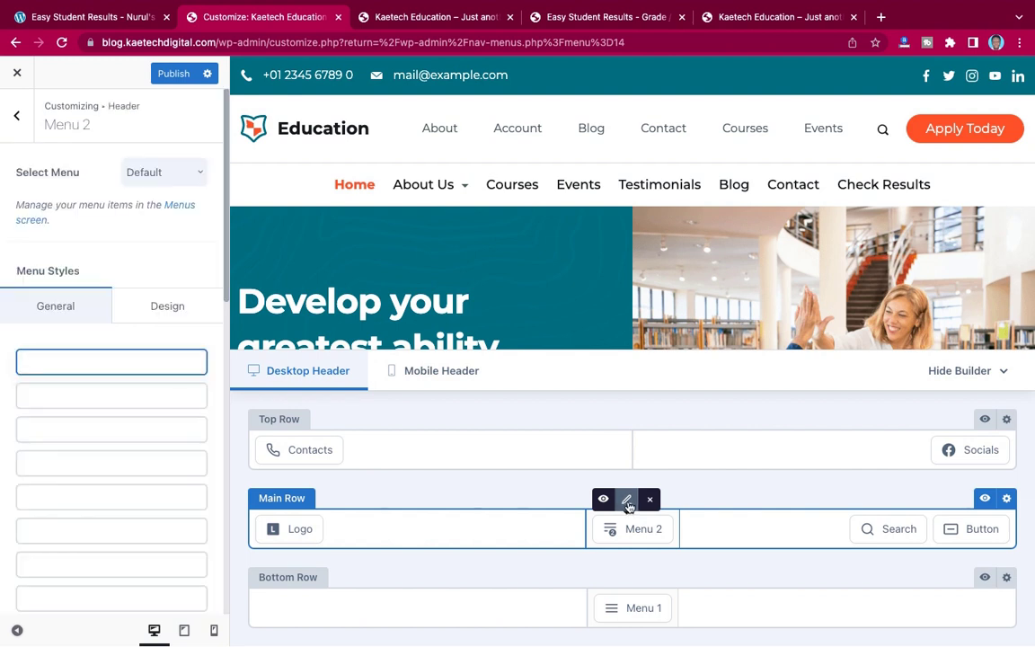
{"action": "left_click", "coordinate": [175, 179]}
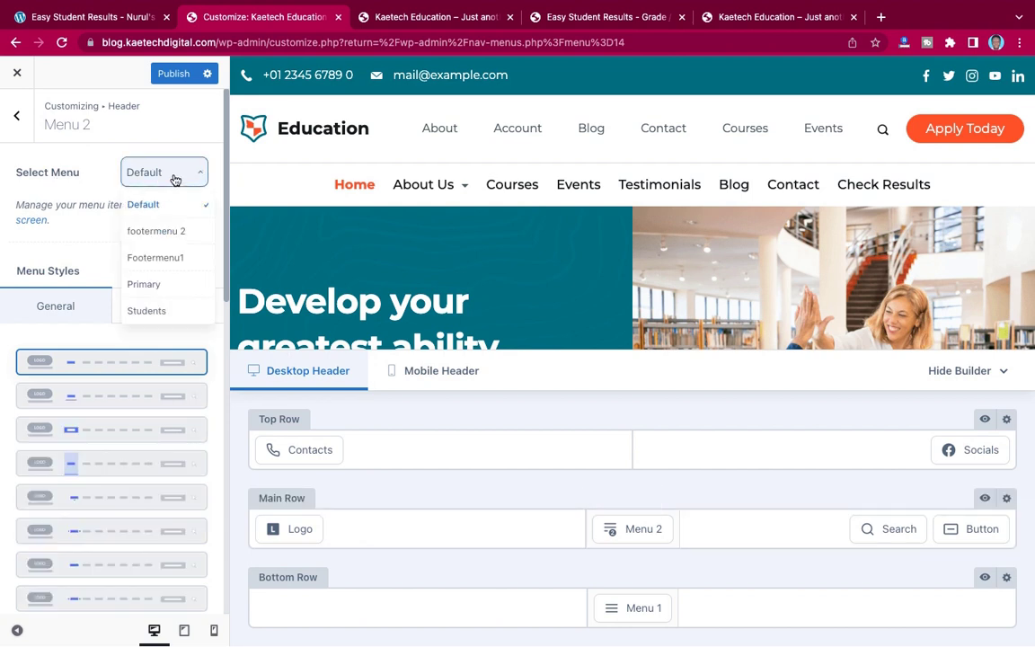
{"action": "left_click", "coordinate": [149, 310]}
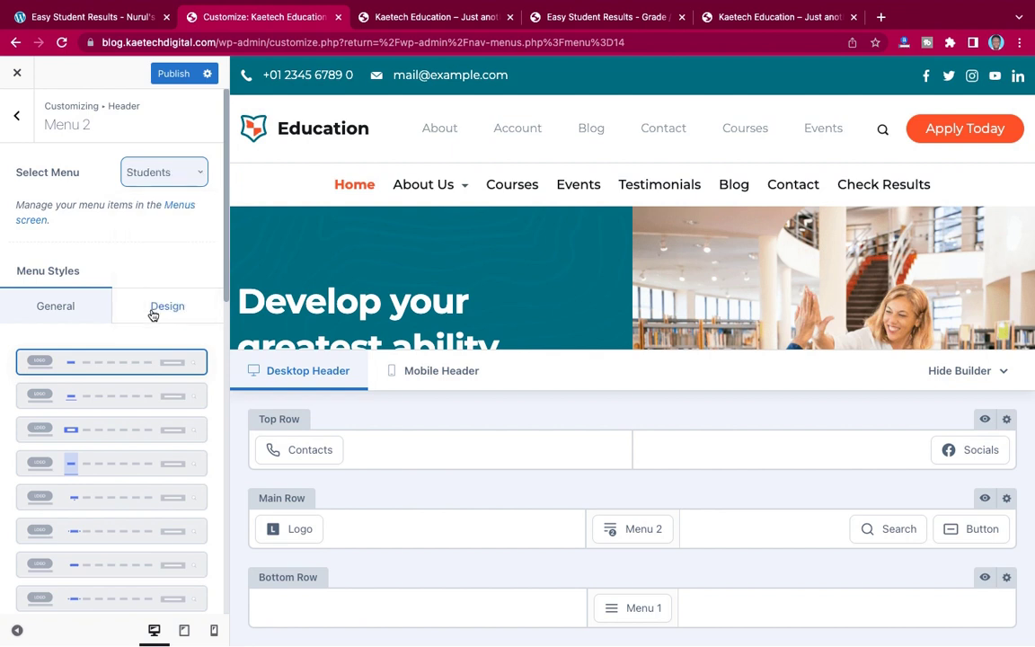
{"action": "left_click", "coordinate": [173, 75]}
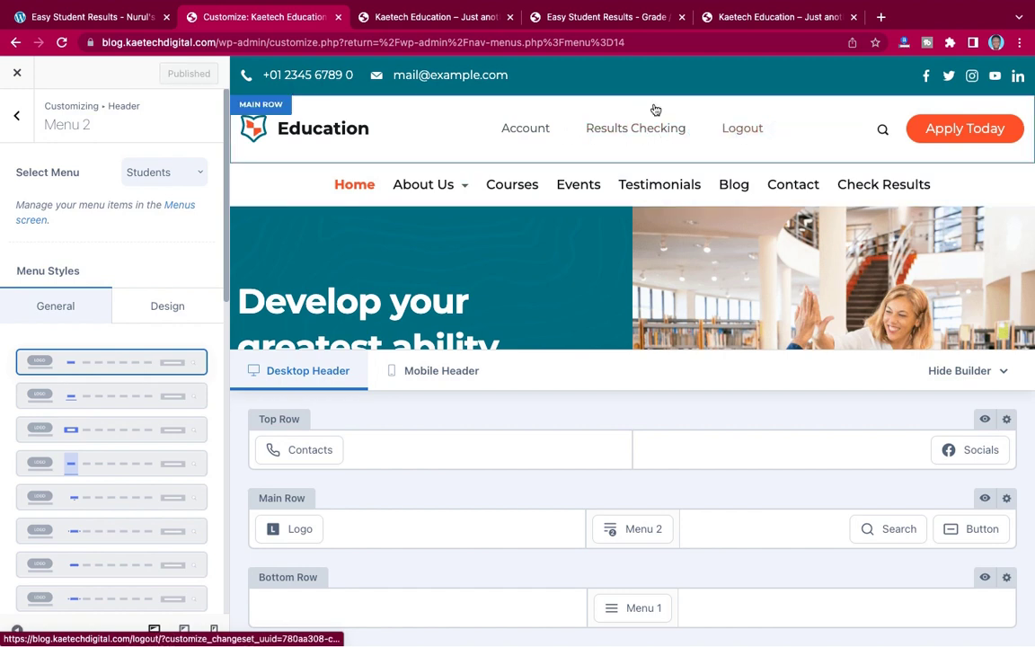
{"action": "left_click", "coordinate": [745, 14]}
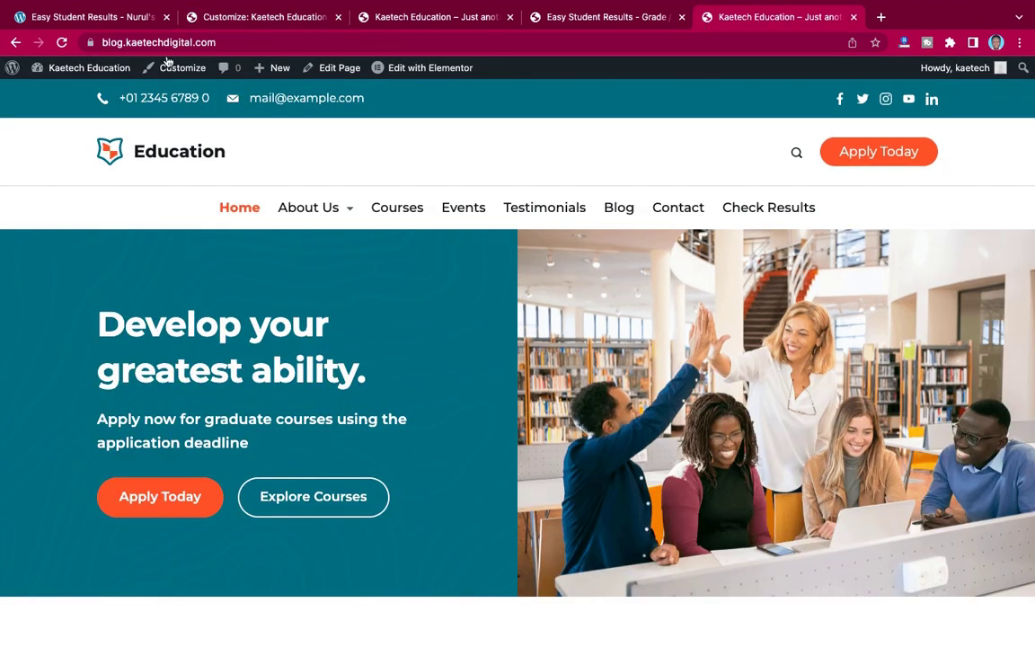
- Reload the live homepage so the header shows Account, Results Checking and Logout
{"action": "left_click", "coordinate": [62, 43]}
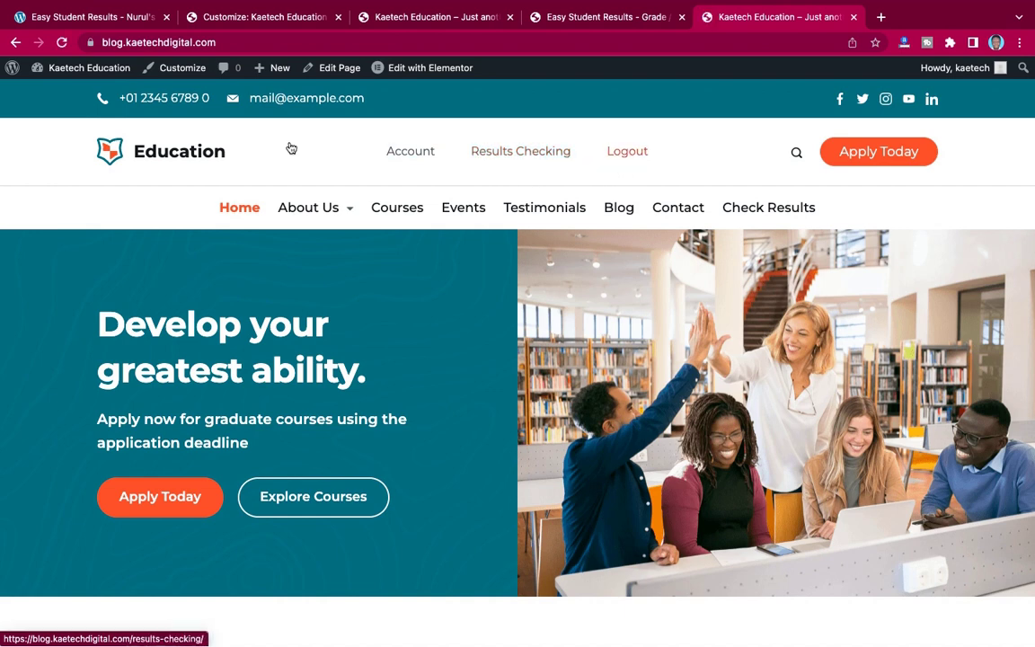
{"action": "left_click", "coordinate": [221, 41]}
{"action": "key", "text": "super+c"}
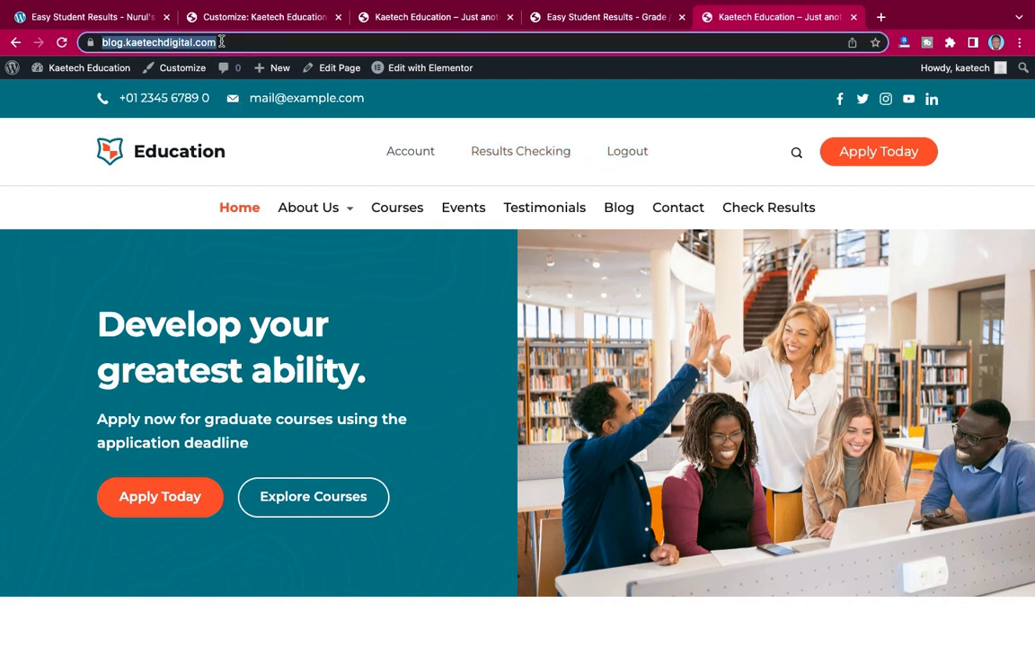
{"action": "left_click", "coordinate": [1019, 43]}
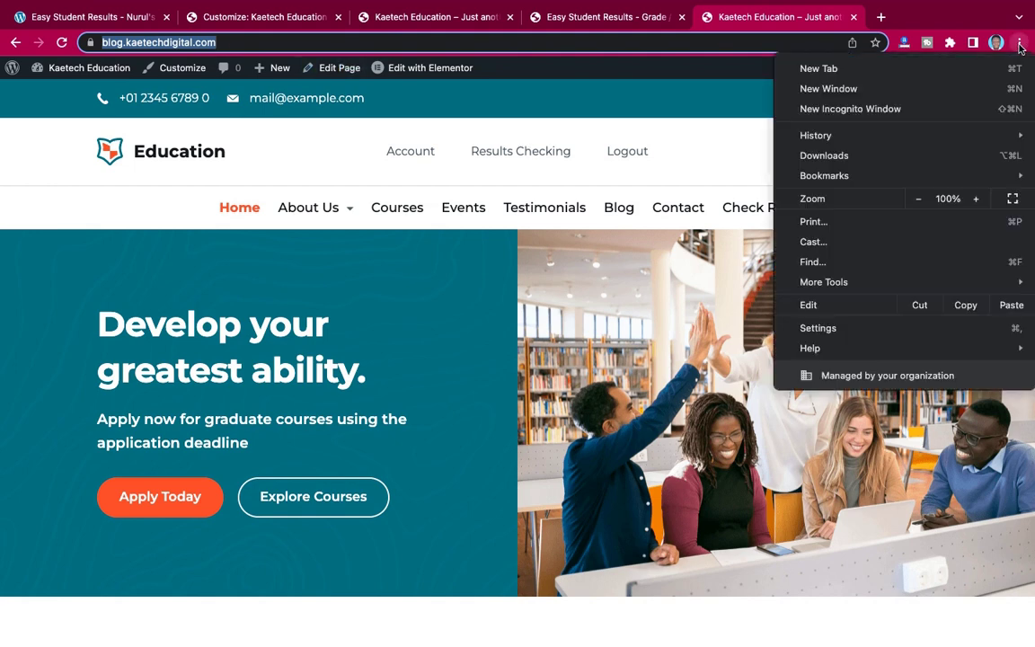
{"action": "key", "text": "Escape"}
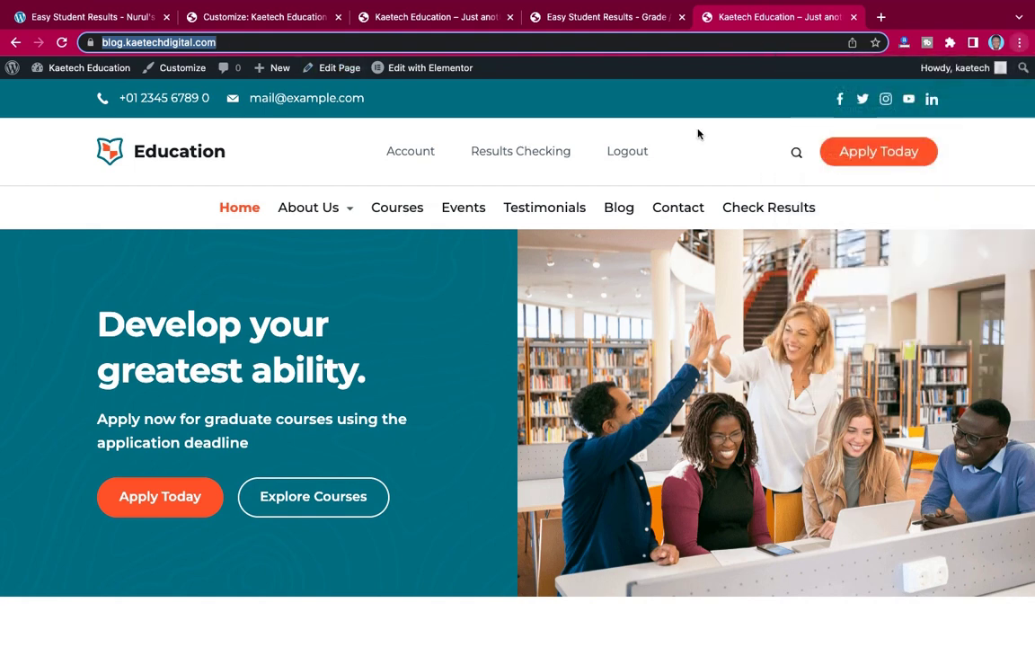
- Open the site in a new Incognito window as a logged-out visitor
{"action": "key", "text": "super+n"}
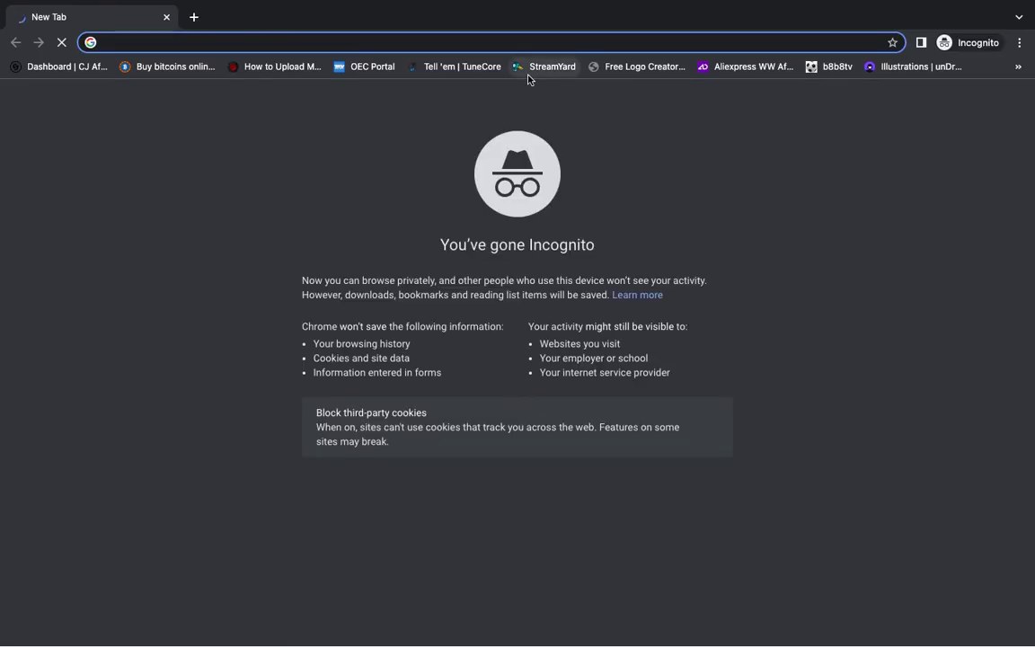
{"action": "key", "text": "super+v"}
{"action": "key", "text": "Return"}
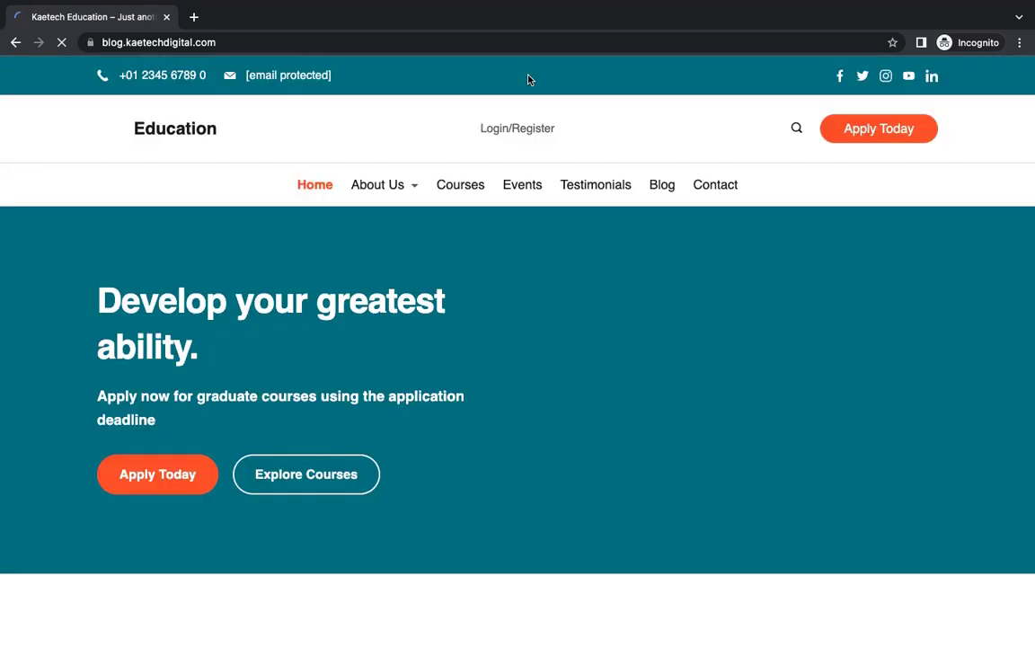
- Go from Login/Register to the Register form and submit it empty to test validation
{"action": "left_click", "coordinate": [525, 130]}
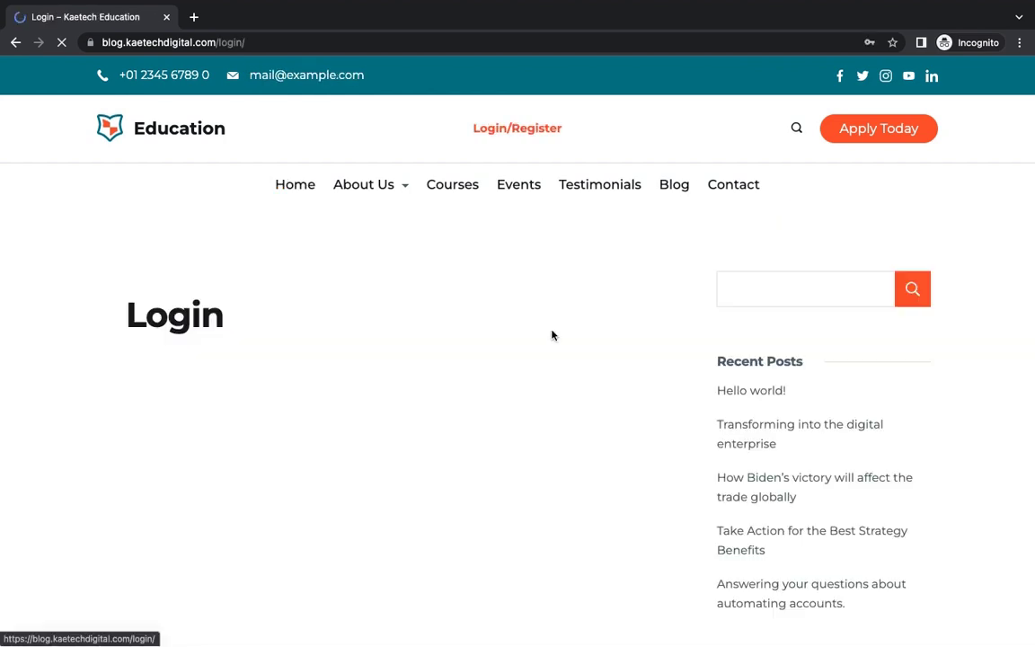
{"action": "scroll", "coordinate": [550, 335], "scroll_direction": "down", "scroll_amount": 3}
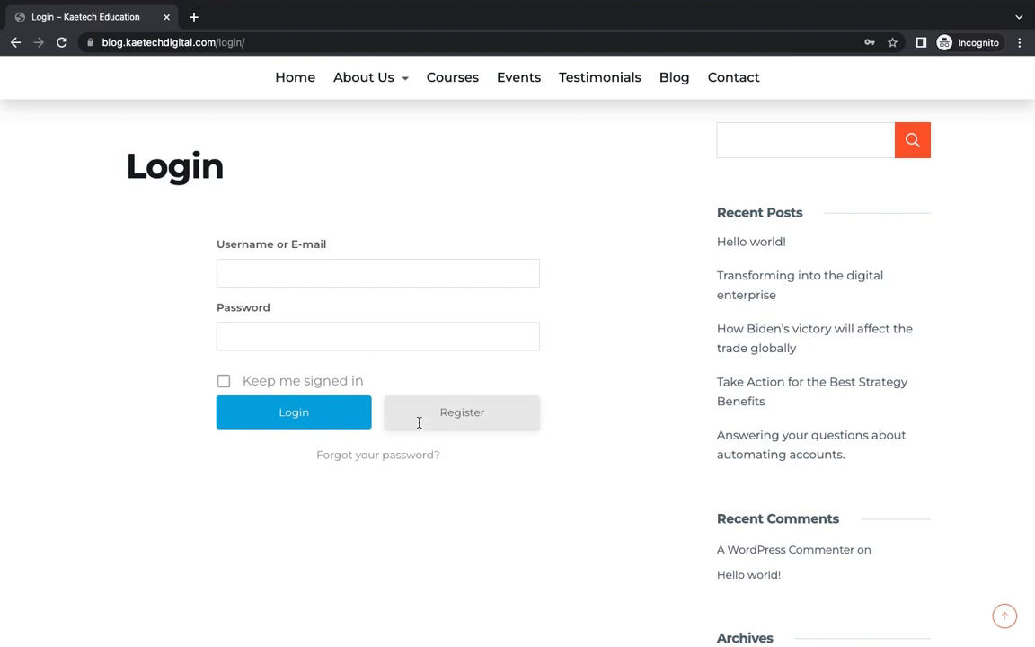
{"action": "left_click", "coordinate": [468, 416]}
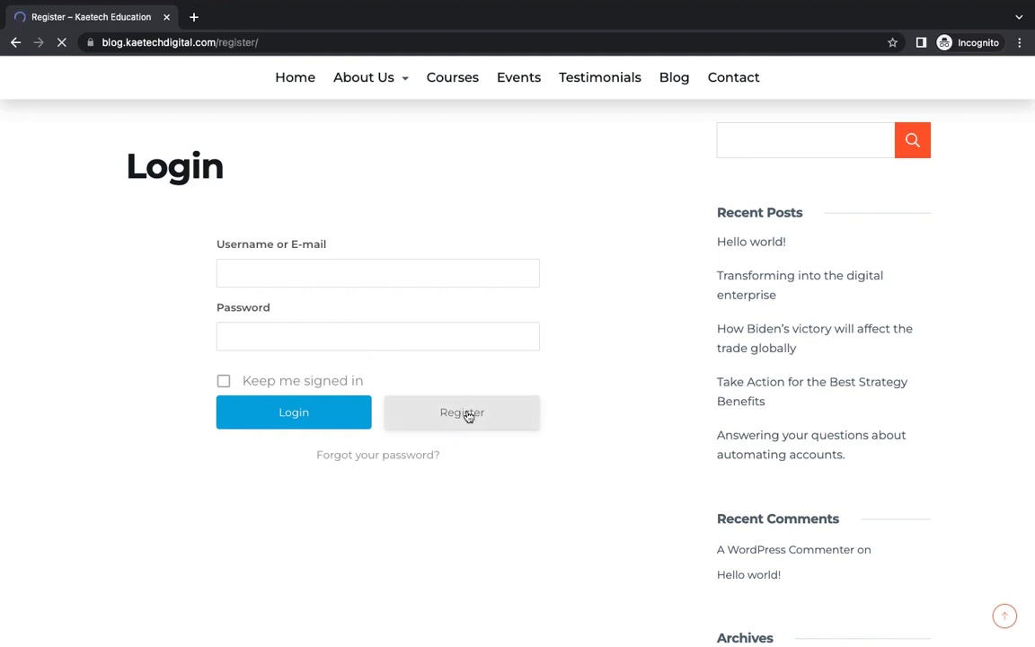
{"action": "scroll", "coordinate": [467, 411], "scroll_direction": "down", "scroll_amount": 3}
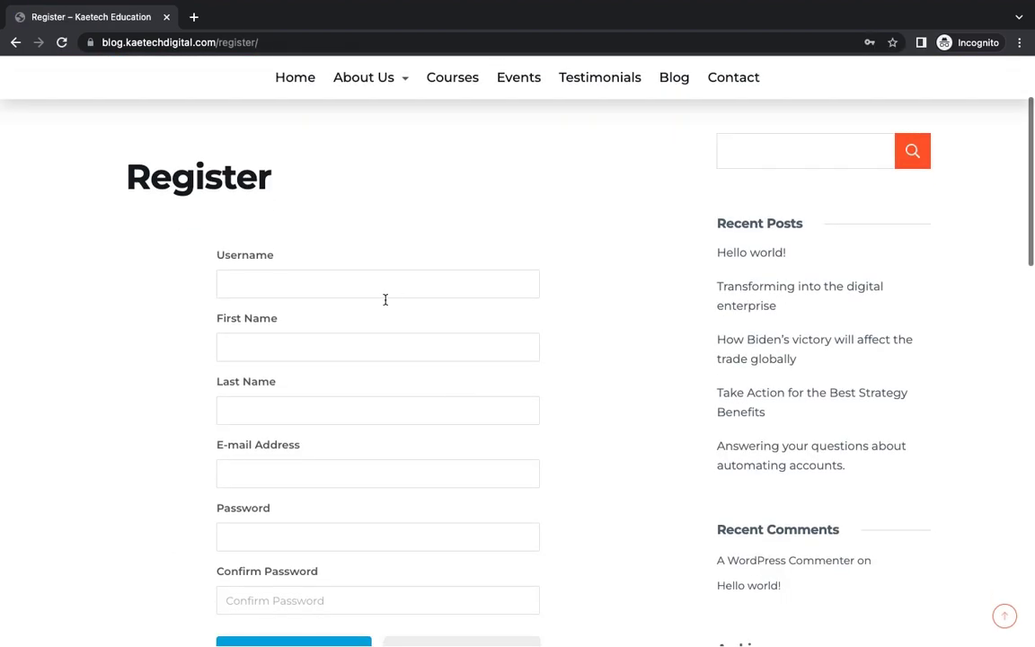
{"action": "scroll", "coordinate": [353, 526], "scroll_direction": "down", "scroll_amount": 2}
{"action": "scroll", "coordinate": [355, 531], "scroll_direction": "up", "scroll_amount": 1}
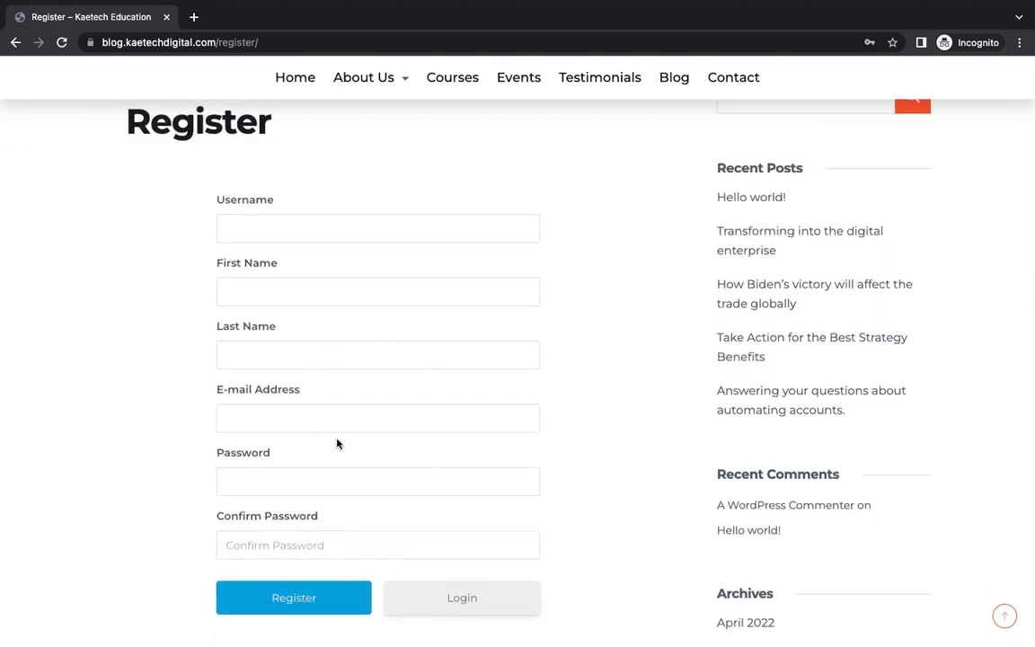
{"action": "left_click", "coordinate": [305, 598]}
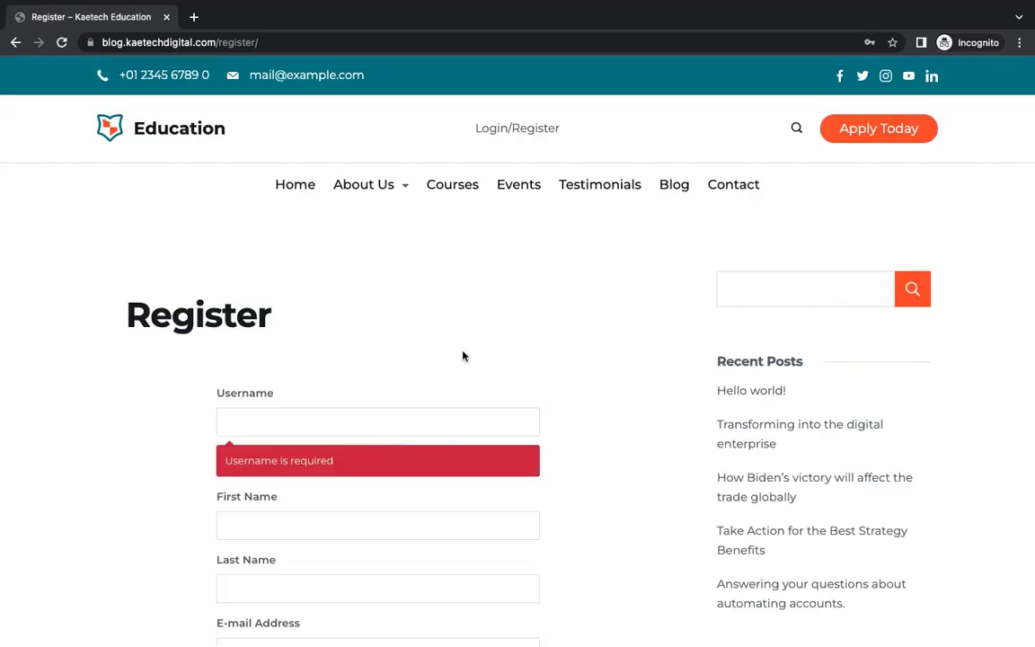
- Visit the Login page, then return to the empty Register form
{"action": "scroll", "coordinate": [376, 339], "scroll_direction": "down", "scroll_amount": 3}
{"action": "scroll", "coordinate": [355, 341], "scroll_direction": "down", "scroll_amount": 4}
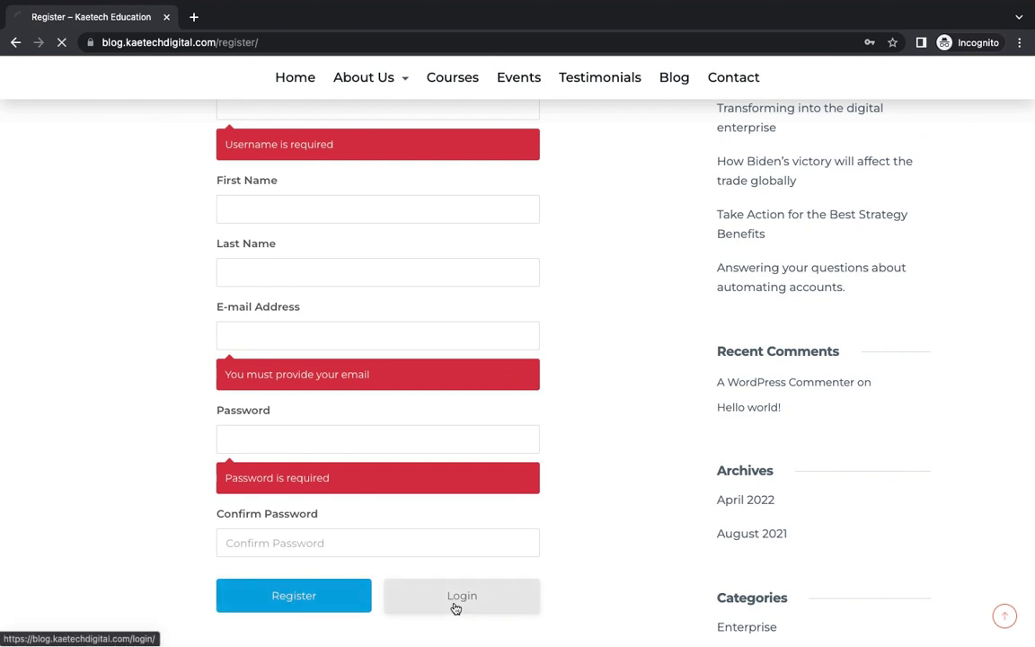
{"action": "left_click", "coordinate": [456, 604]}
{"action": "scroll", "coordinate": [492, 469], "scroll_direction": "down", "scroll_amount": 3}
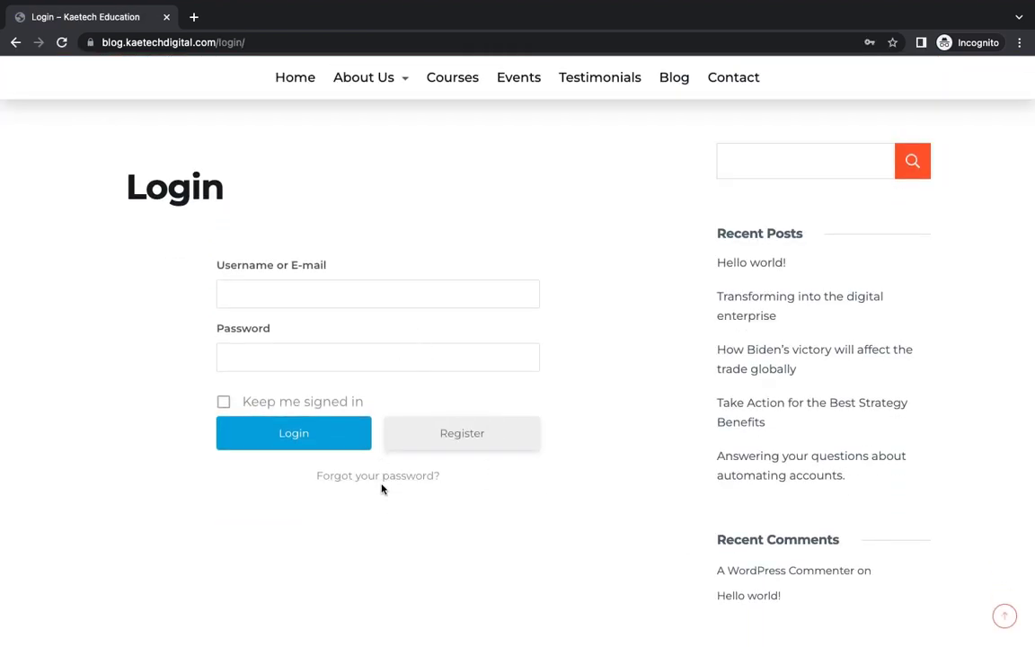
{"action": "left_click", "coordinate": [469, 436]}
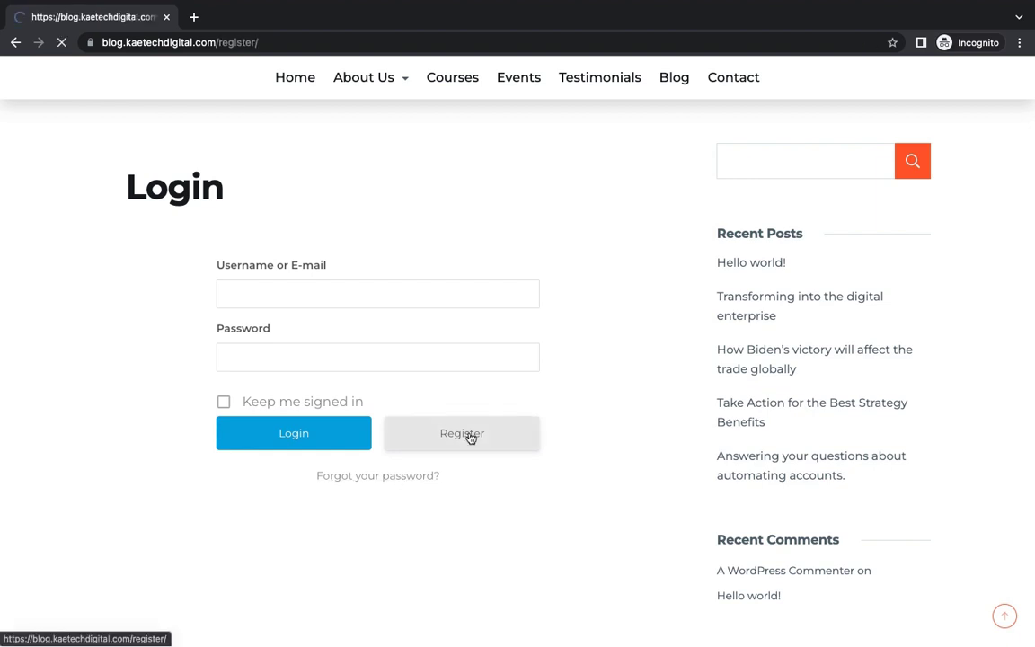
{"action": "scroll", "coordinate": [469, 438], "scroll_direction": "down", "scroll_amount": 2}
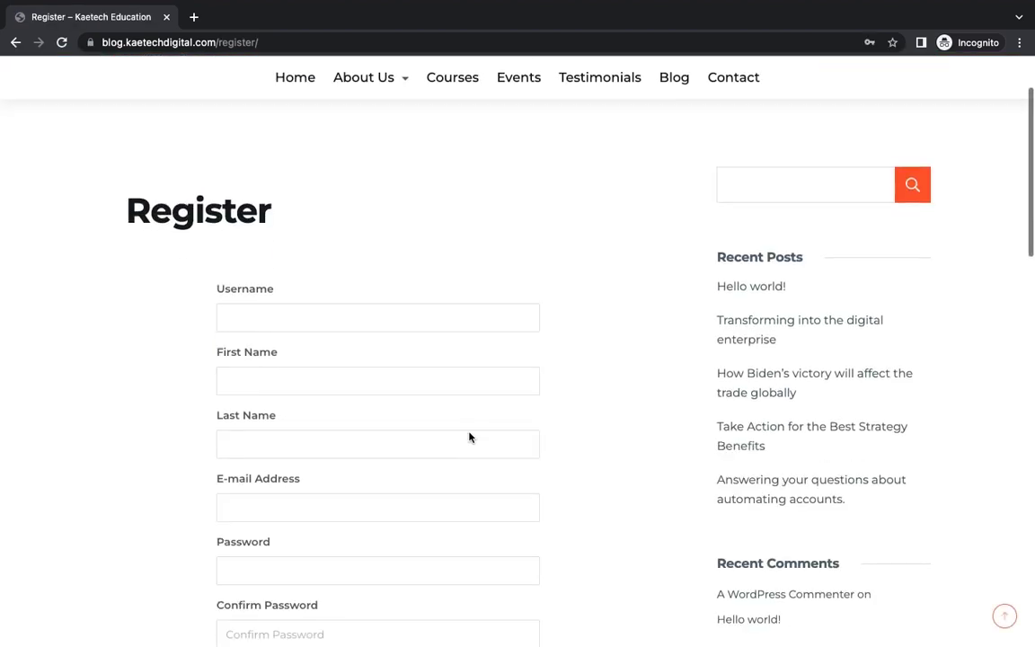
- Enter the student's username, first name and last name in the Register form
{"action": "left_click", "coordinate": [362, 319]}
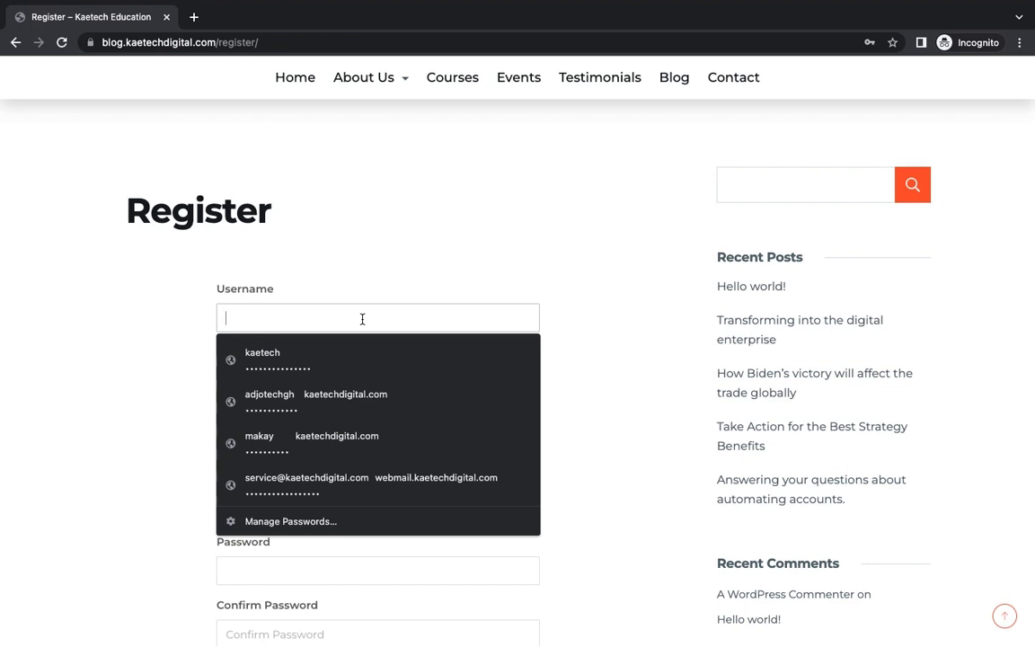
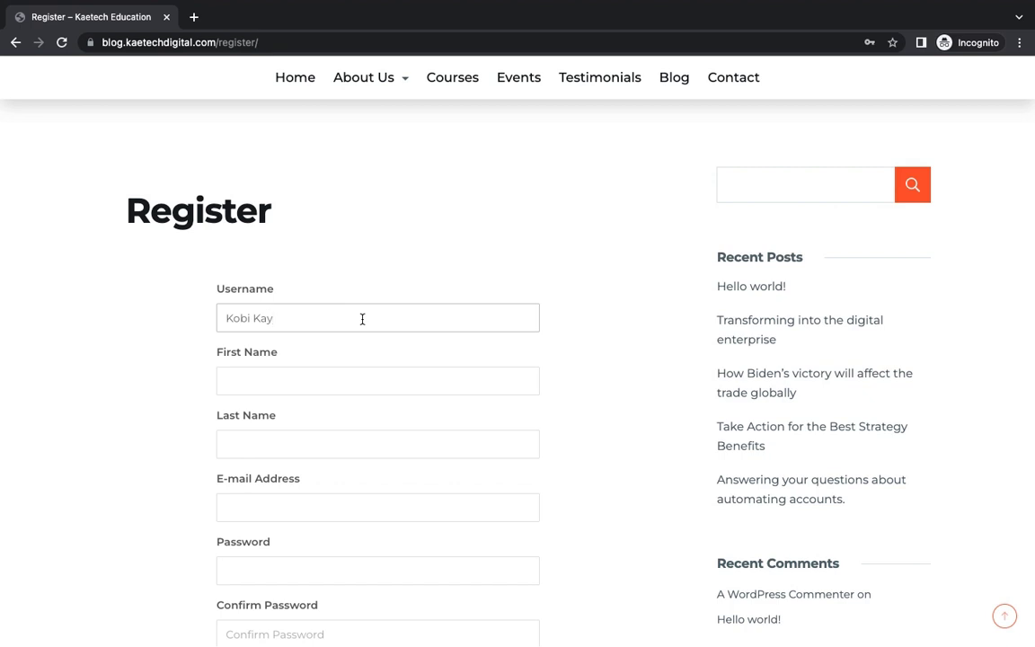
{"action": "left_click", "coordinate": [324, 384]}
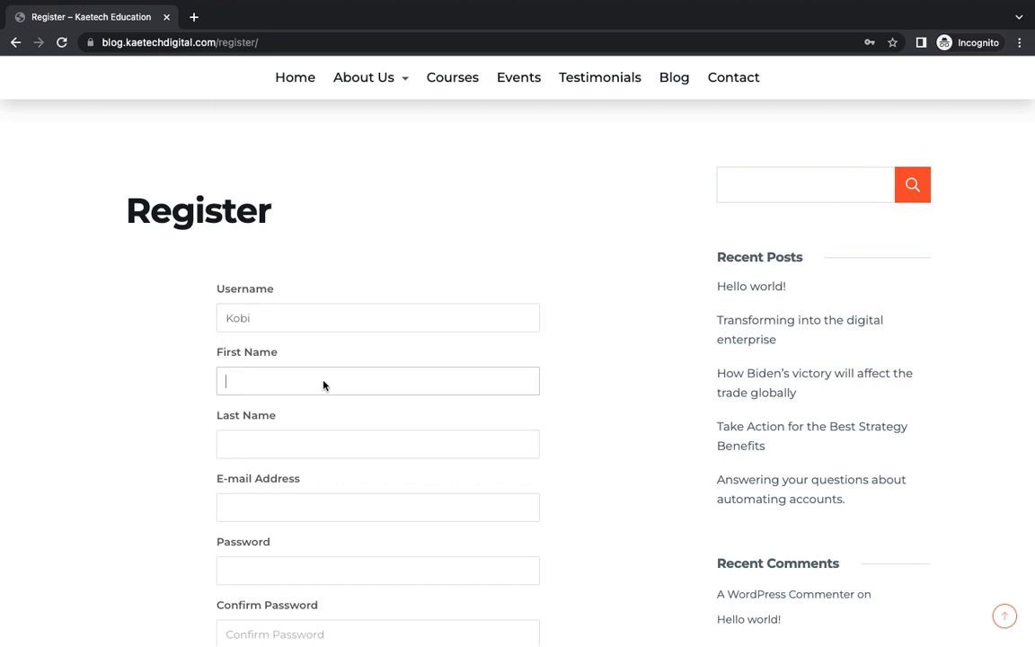
{"action": "left_click", "coordinate": [268, 449]}
{"action": "type", "text": "Kobi"}
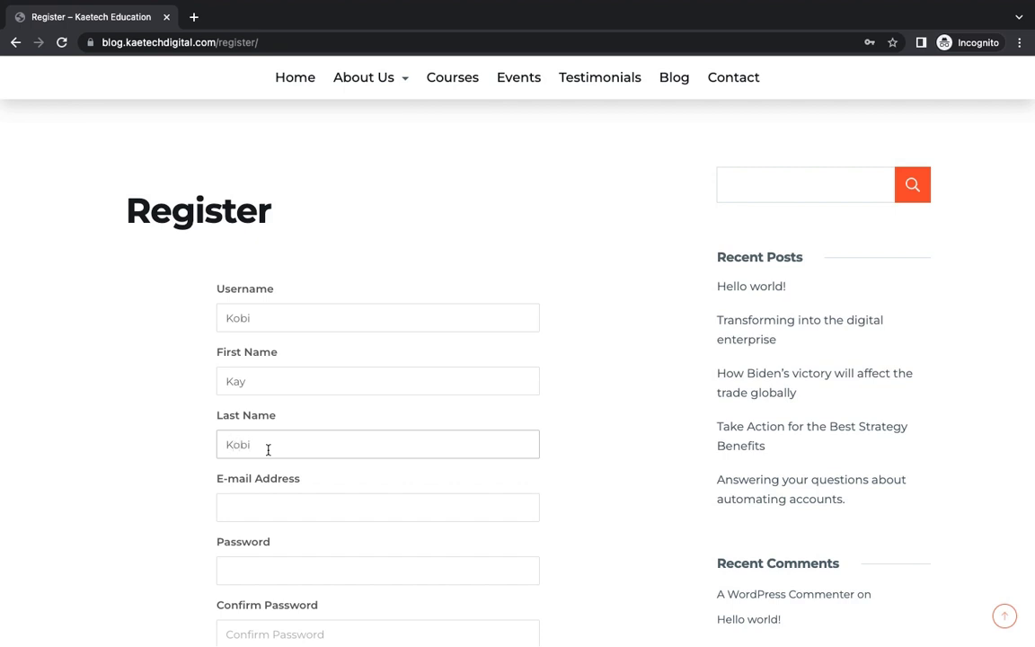
{"action": "scroll", "coordinate": [268, 449], "scroll_direction": "down", "scroll_amount": 3}
- Fill the e-mail from saved entries, then type the password and its confirmation
{"action": "left_click", "coordinate": [287, 380]}
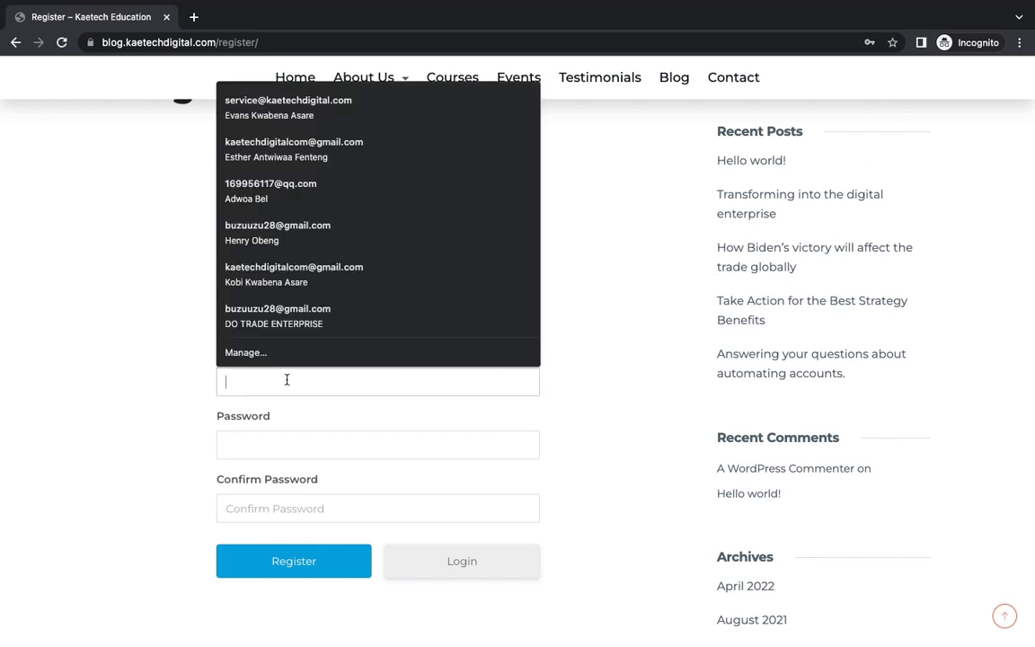
{"action": "left_click", "coordinate": [342, 192]}
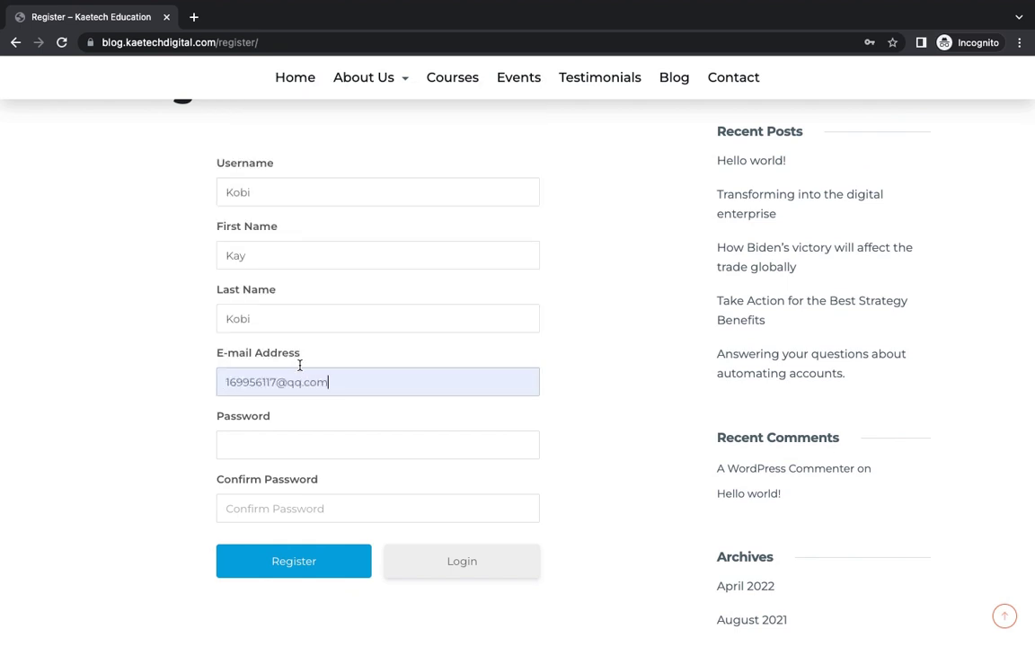
{"action": "left_click", "coordinate": [273, 447]}
{"action": "key", "text": "Escape"}
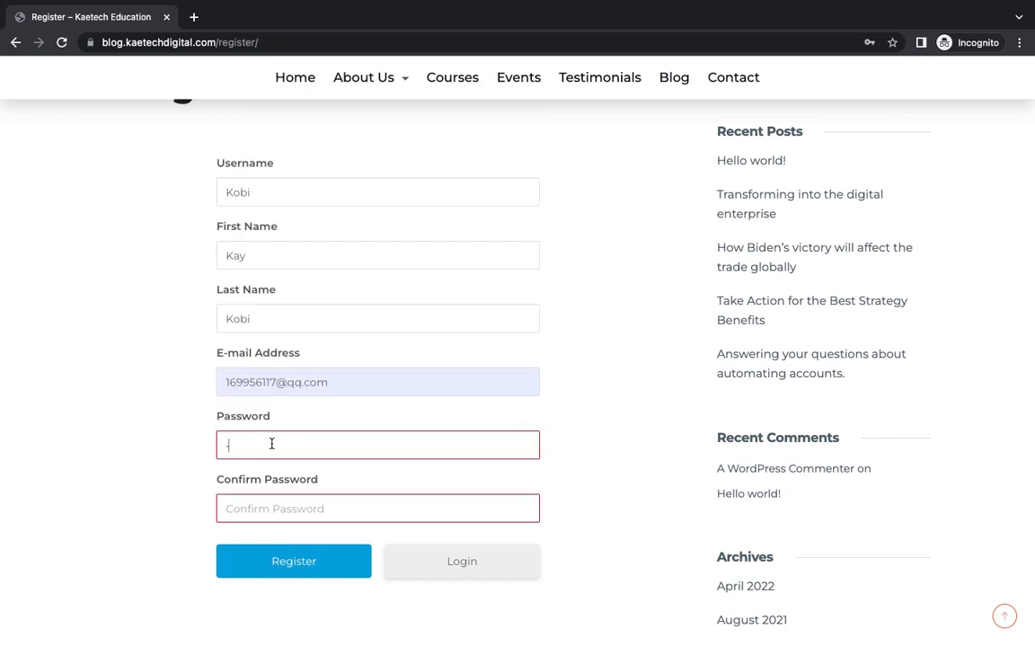
{"action": "left_click", "coordinate": [271, 443]}
{"action": "key", "text": "Escape"}
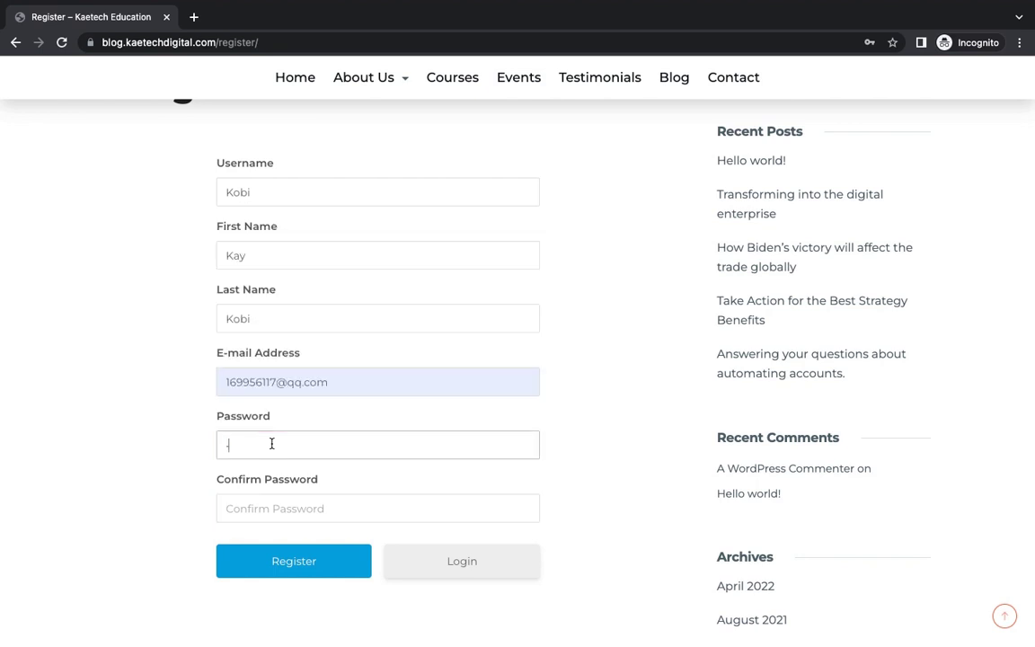
{"action": "type", "text": "a"}
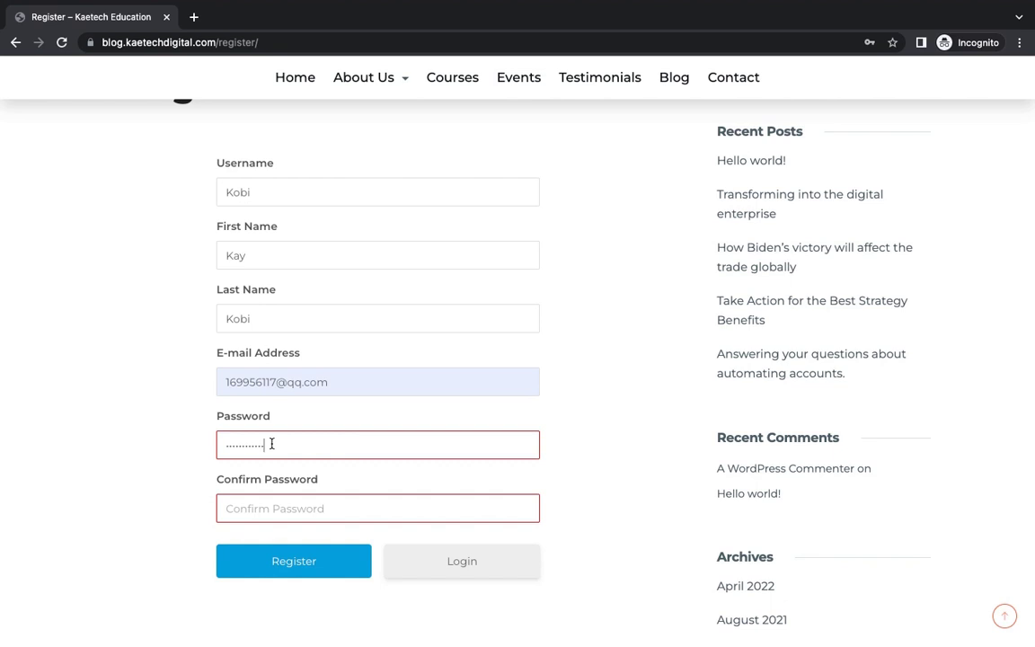
{"action": "left_click", "coordinate": [267, 508]}
{"action": "type", "text": "aaa"}
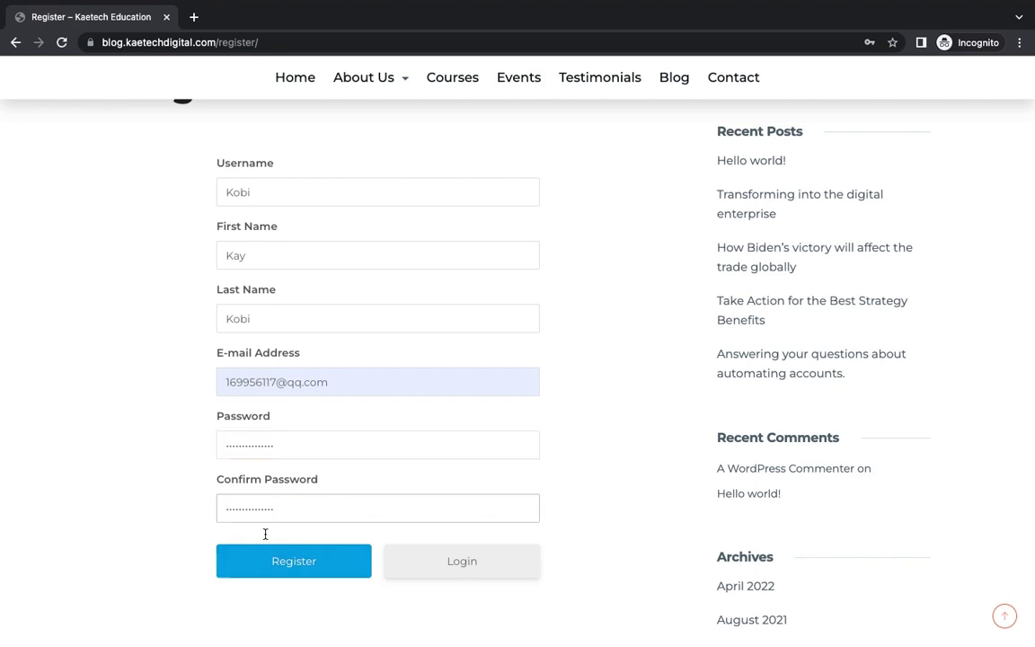
- Submit the Register form and land on the new student's profile page under /user/
{"action": "left_click", "coordinate": [298, 563]}
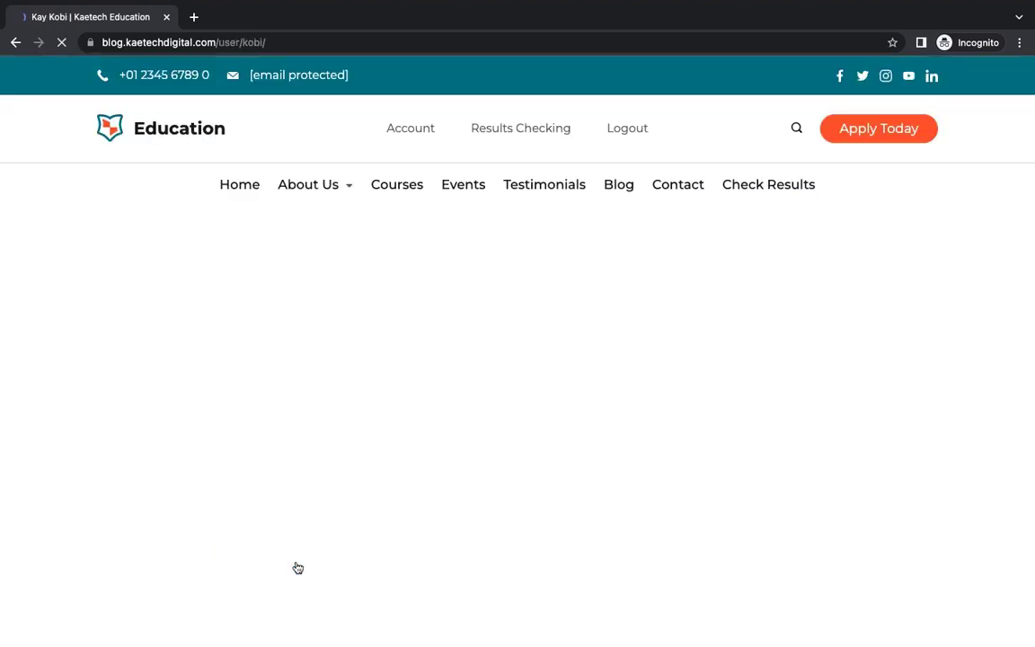
{"action": "scroll", "coordinate": [449, 453], "scroll_direction": "down", "scroll_amount": 3}
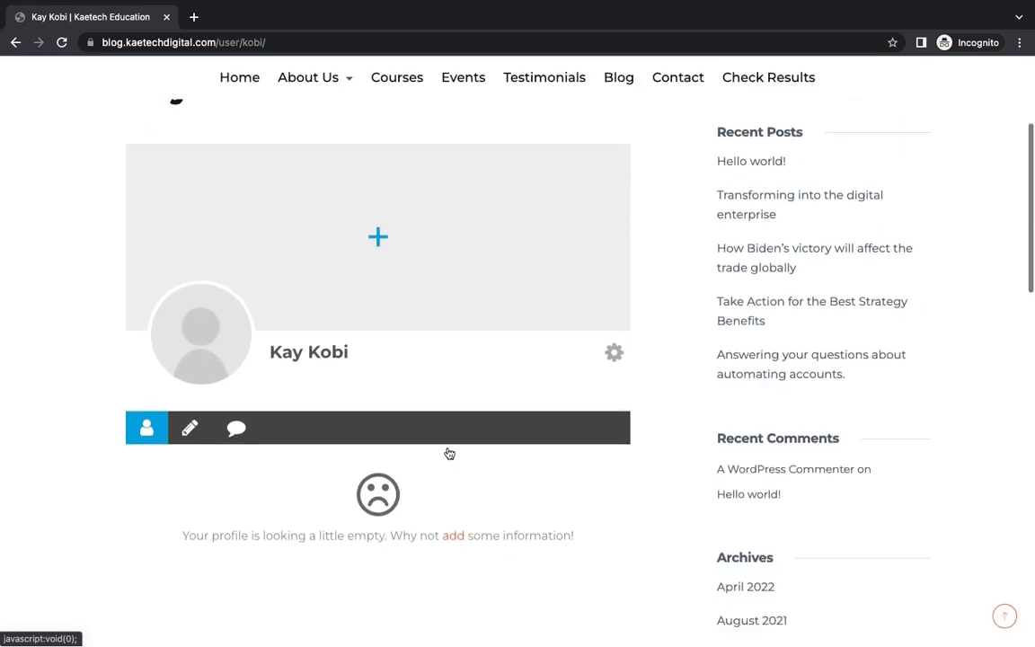
{"action": "scroll", "coordinate": [450, 454], "scroll_direction": "up", "scroll_amount": 2}
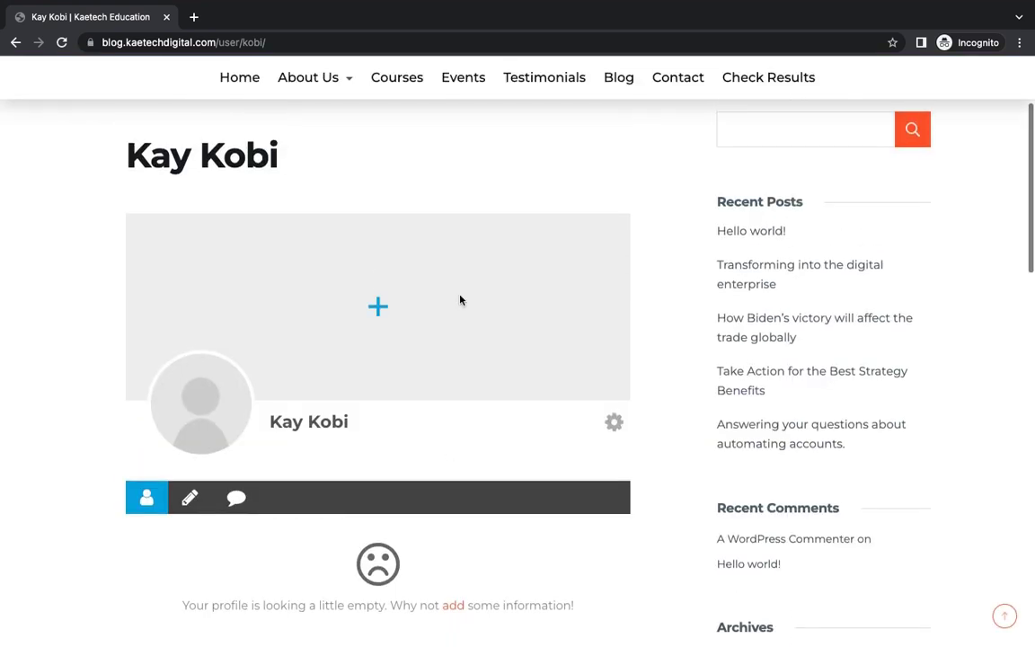
{"action": "scroll", "coordinate": [445, 365], "scroll_direction": "up", "scroll_amount": 3}
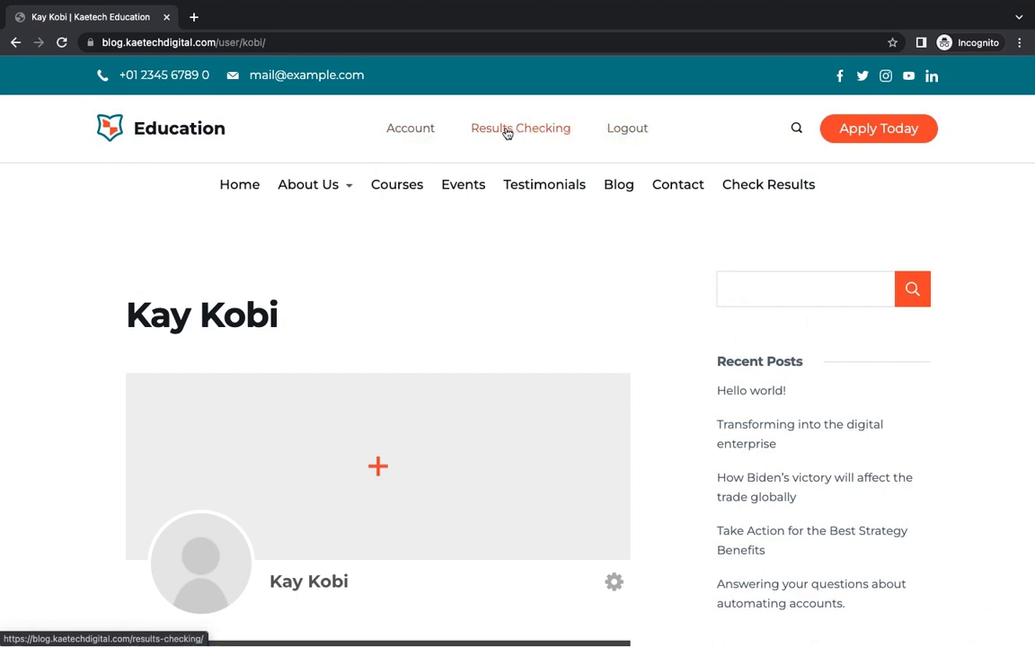
- On Check Results, look up the first saved registration number, which isn't found
{"action": "left_click", "coordinate": [753, 190]}
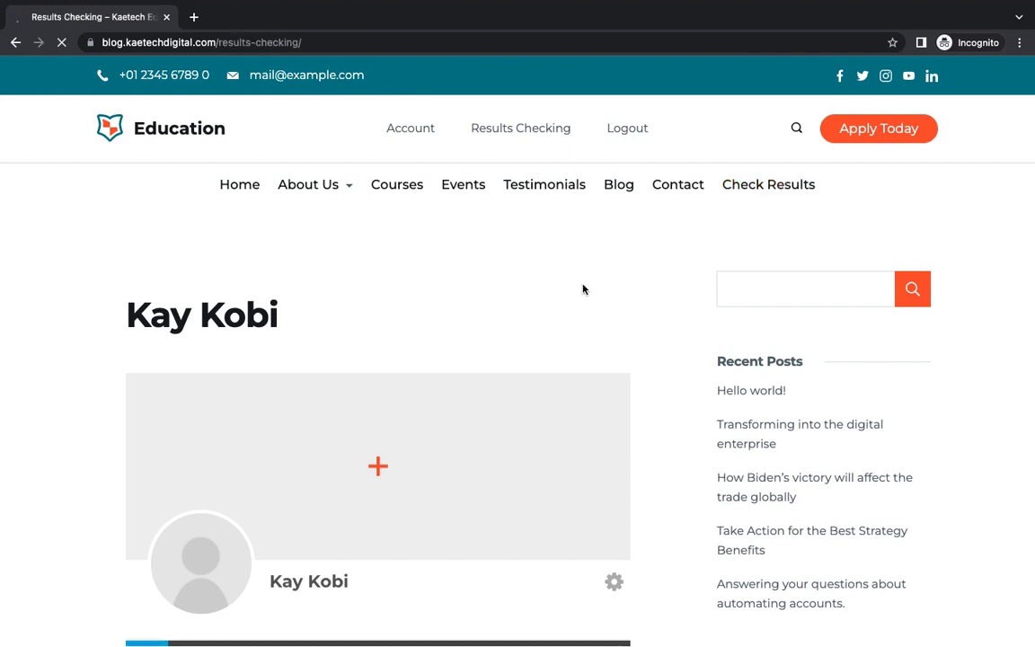
{"action": "scroll", "coordinate": [582, 289], "scroll_direction": "down", "scroll_amount": 5}
{"action": "scroll", "coordinate": [583, 288], "scroll_direction": "up", "scroll_amount": 1}
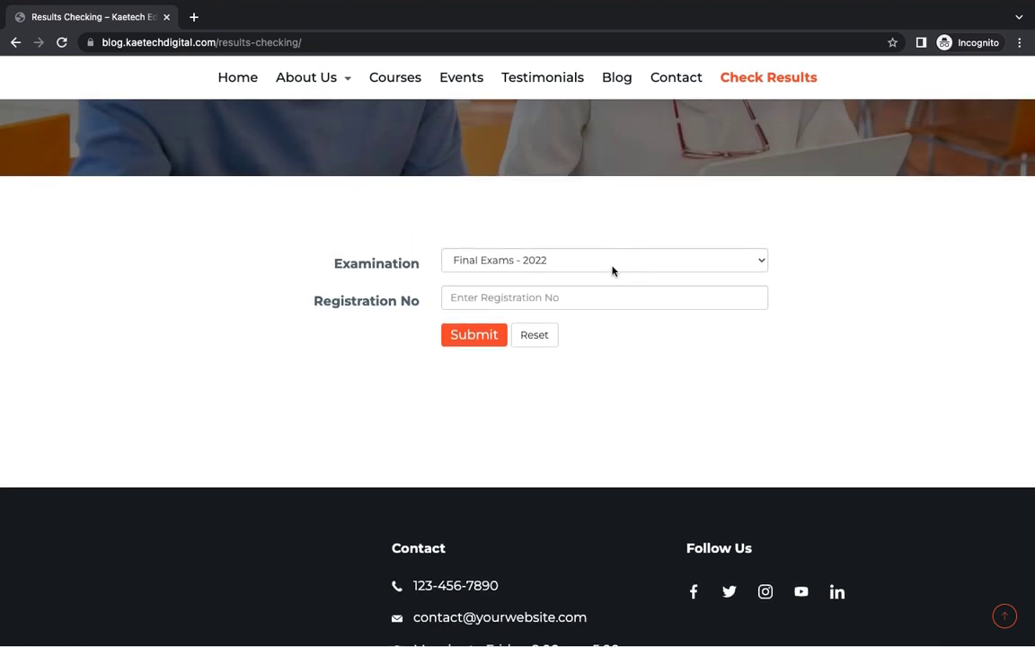
{"action": "left_click", "coordinate": [623, 294]}
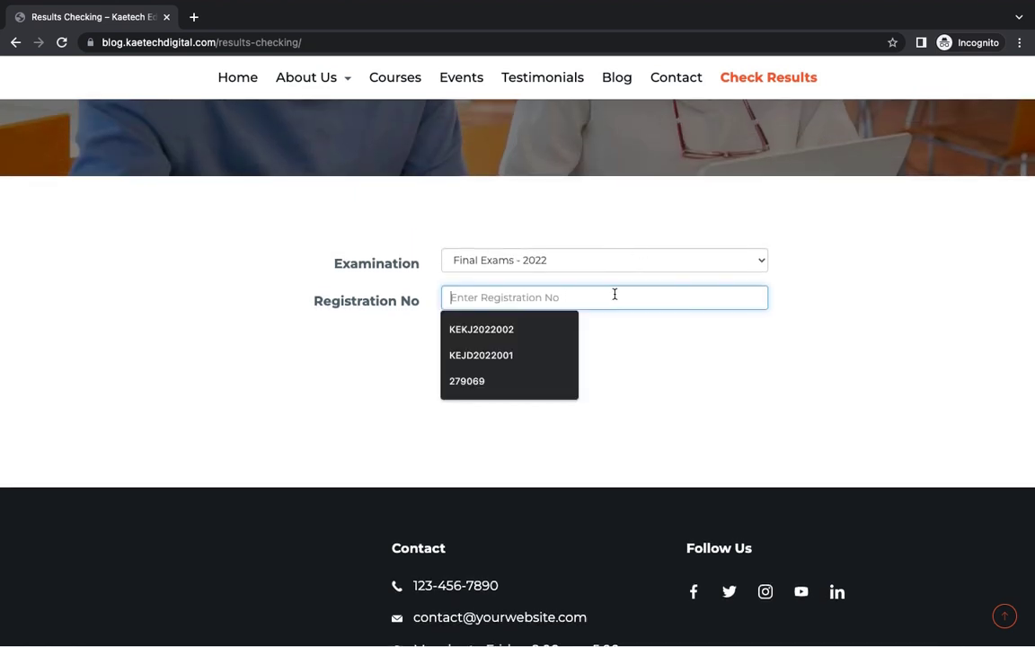
{"action": "left_click", "coordinate": [513, 330]}
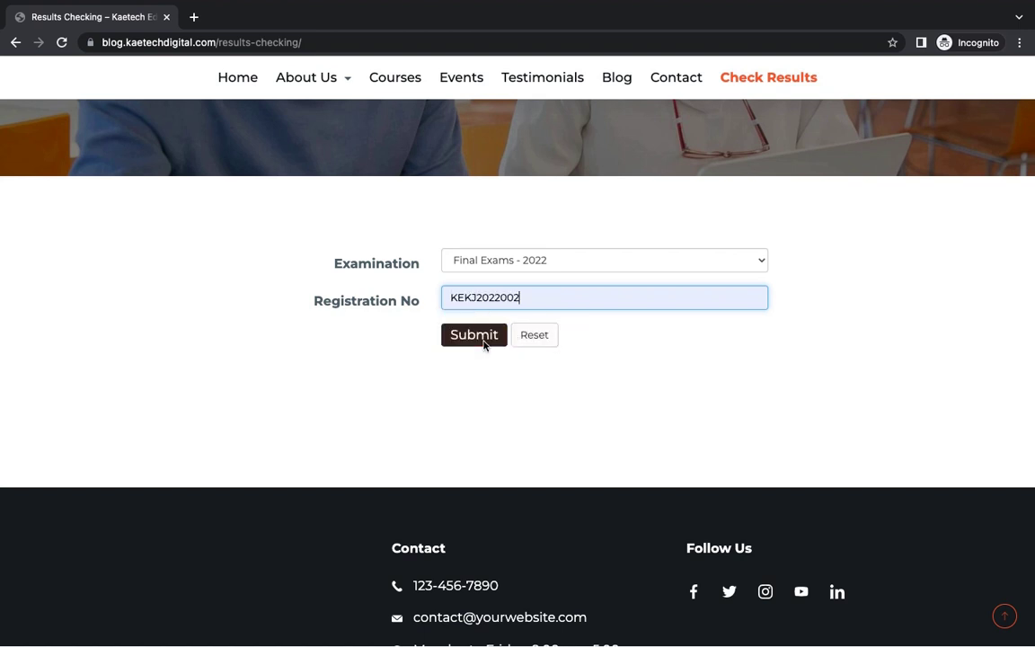
{"action": "left_click", "coordinate": [481, 337]}
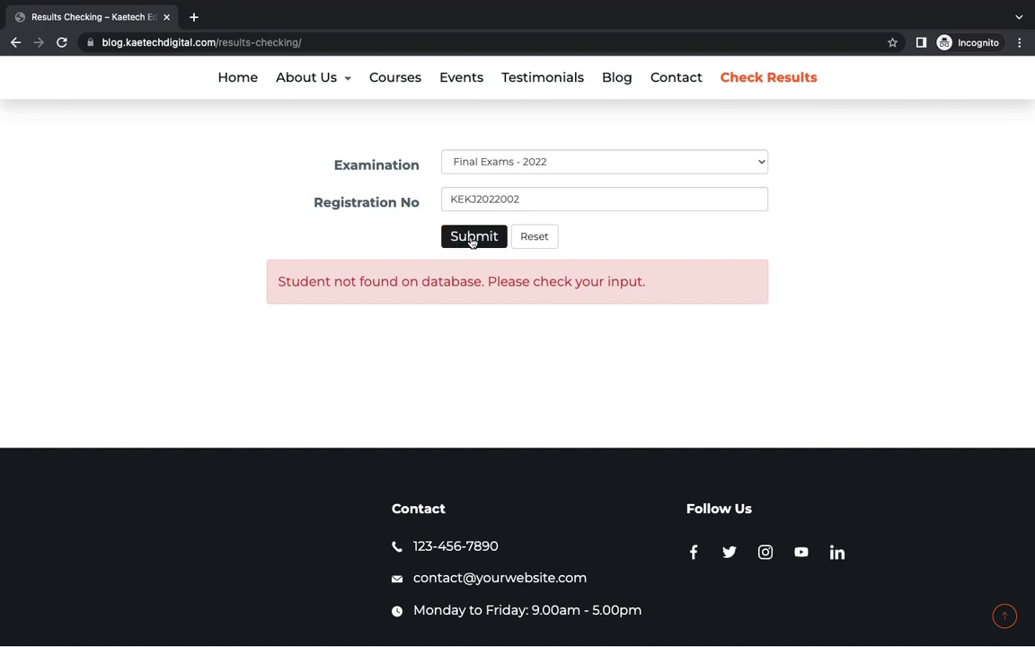
- Look up the second registration number and review the results: 302/400, CGPA 3.75, Distinction
{"action": "left_click", "coordinate": [534, 202]}
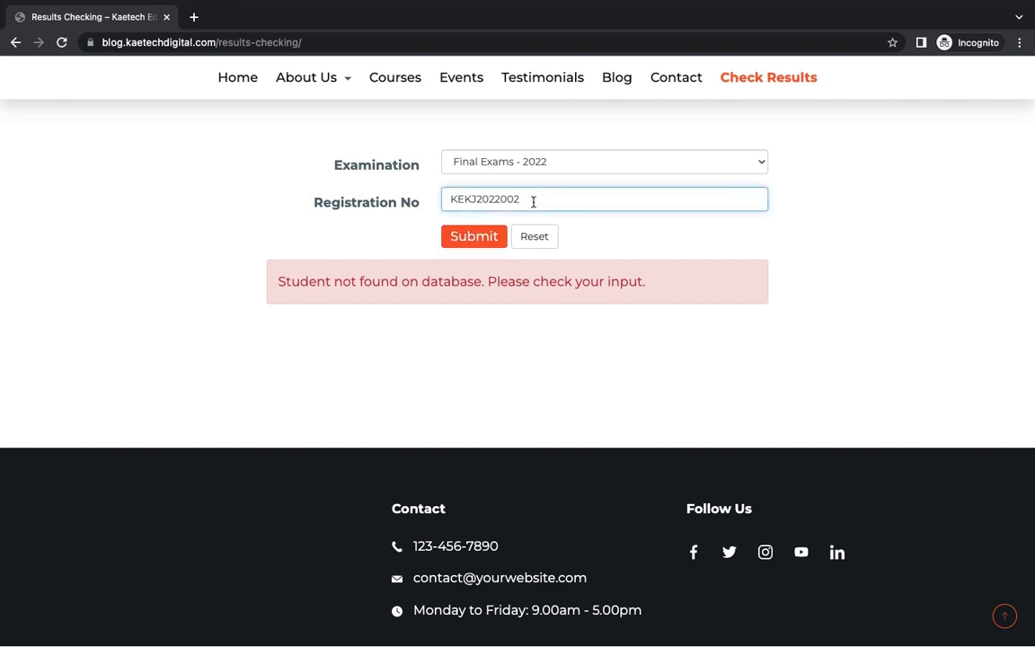
{"action": "left_click_drag", "start_coordinate": [532, 201], "coordinate": [432, 203]}
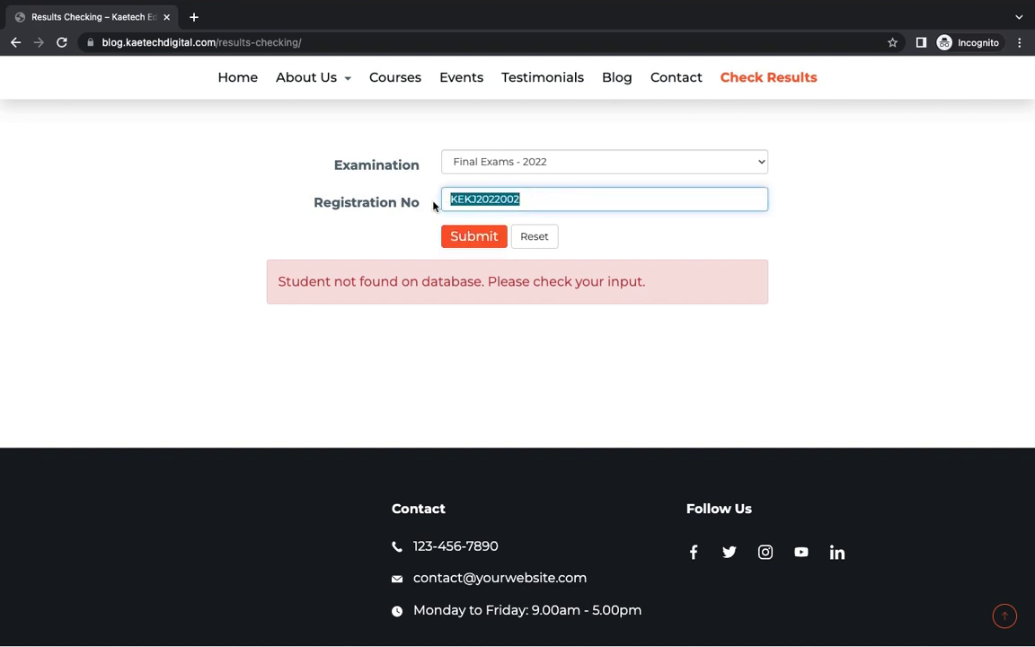
{"action": "key", "text": "BackSpace"}
{"action": "left_click", "coordinate": [482, 197]}
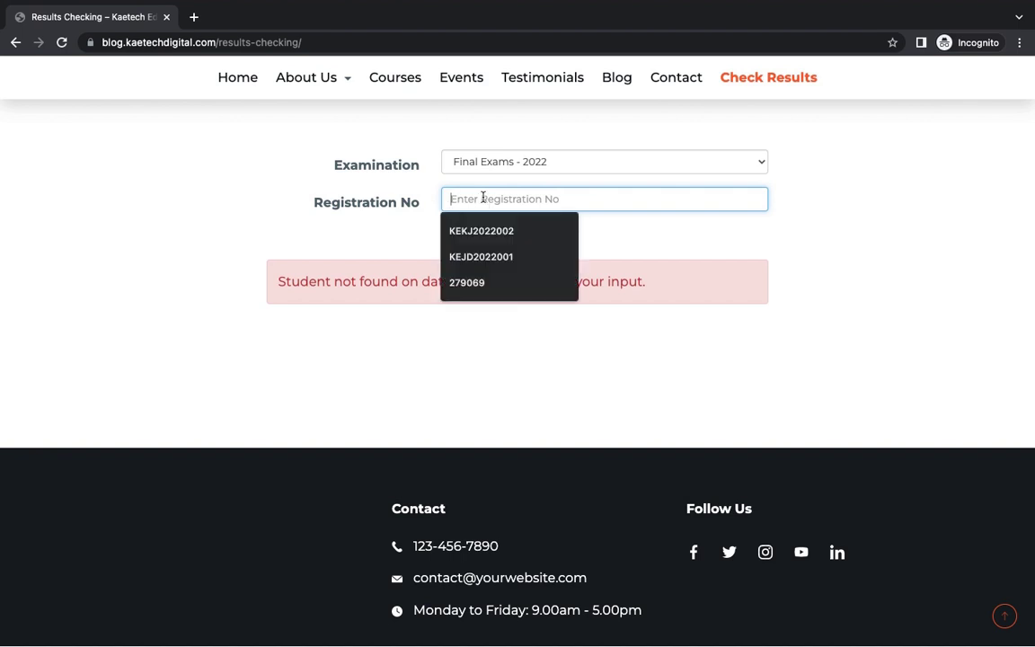
{"action": "left_click", "coordinate": [481, 257]}
{"action": "key", "text": "Return"}
{"action": "scroll", "coordinate": [734, 330], "scroll_direction": "down", "scroll_amount": 2}
{"action": "scroll", "coordinate": [734, 331], "scroll_direction": "up", "scroll_amount": 1}
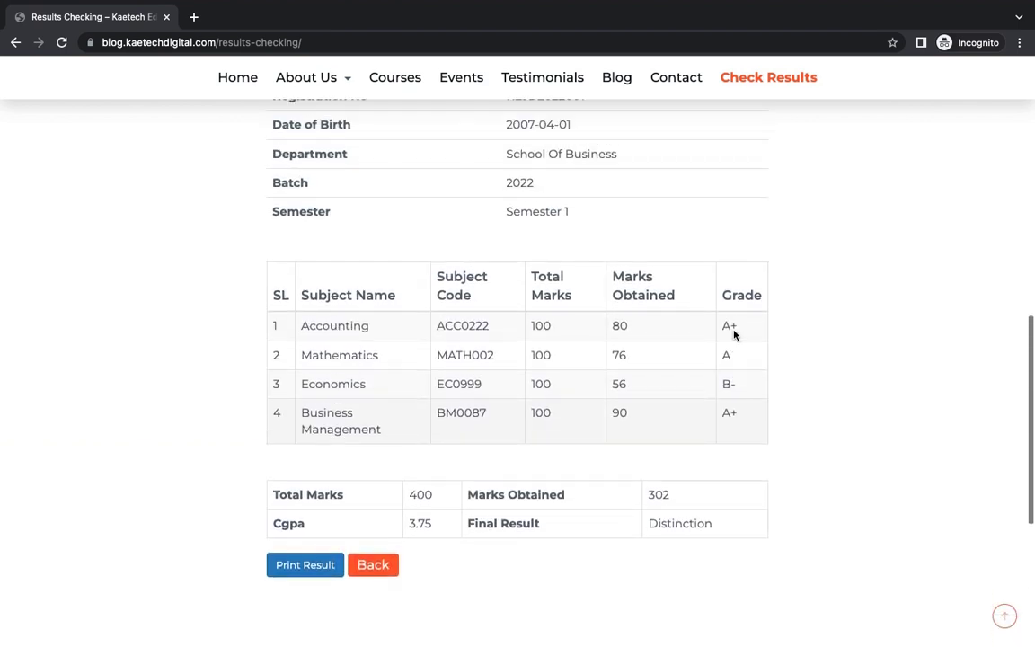
{"action": "scroll", "coordinate": [734, 334], "scroll_direction": "down", "scroll_amount": 2}
{"action": "scroll", "coordinate": [734, 335], "scroll_direction": "up", "scroll_amount": 2}
{"action": "scroll", "coordinate": [734, 335], "scroll_direction": "up", "scroll_amount": 1}
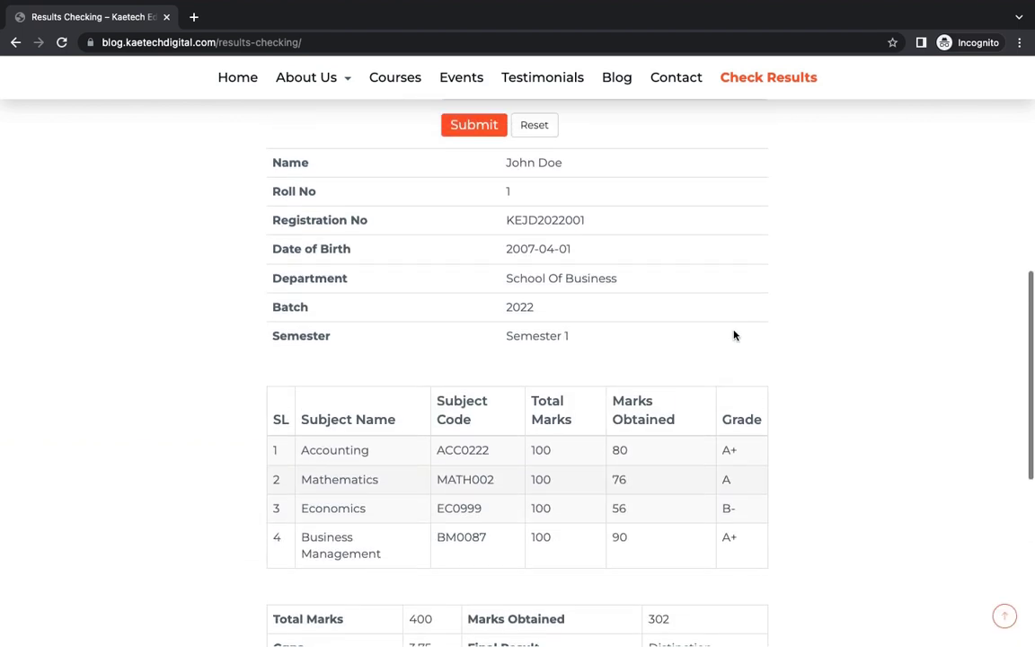
{"action": "scroll", "coordinate": [734, 336], "scroll_direction": "down", "scroll_amount": 1}
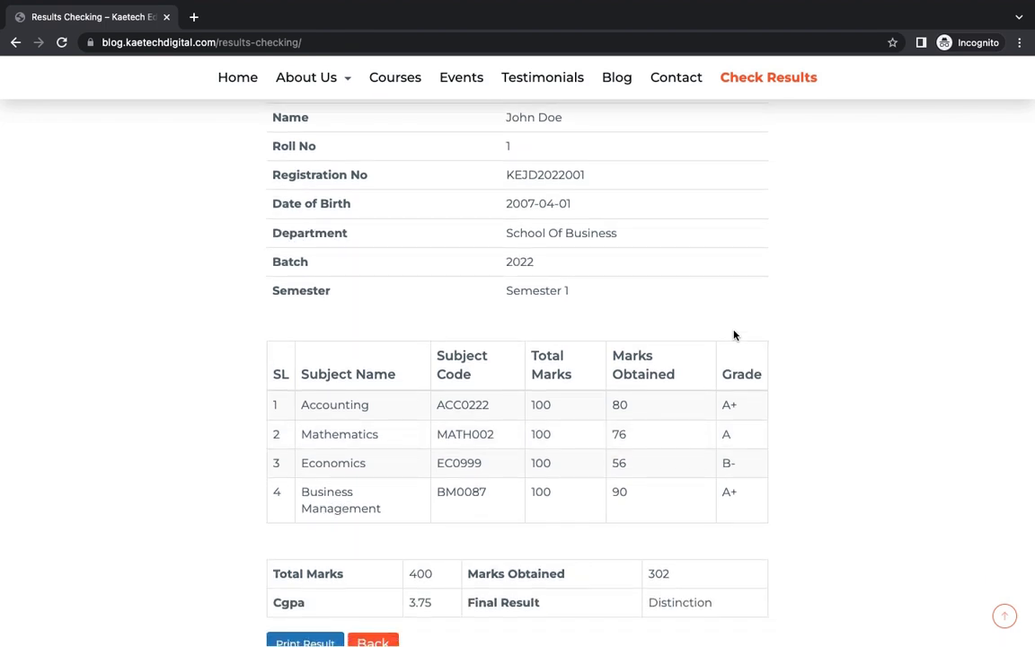
{"action": "scroll", "coordinate": [734, 336], "scroll_direction": "up", "scroll_amount": 10}
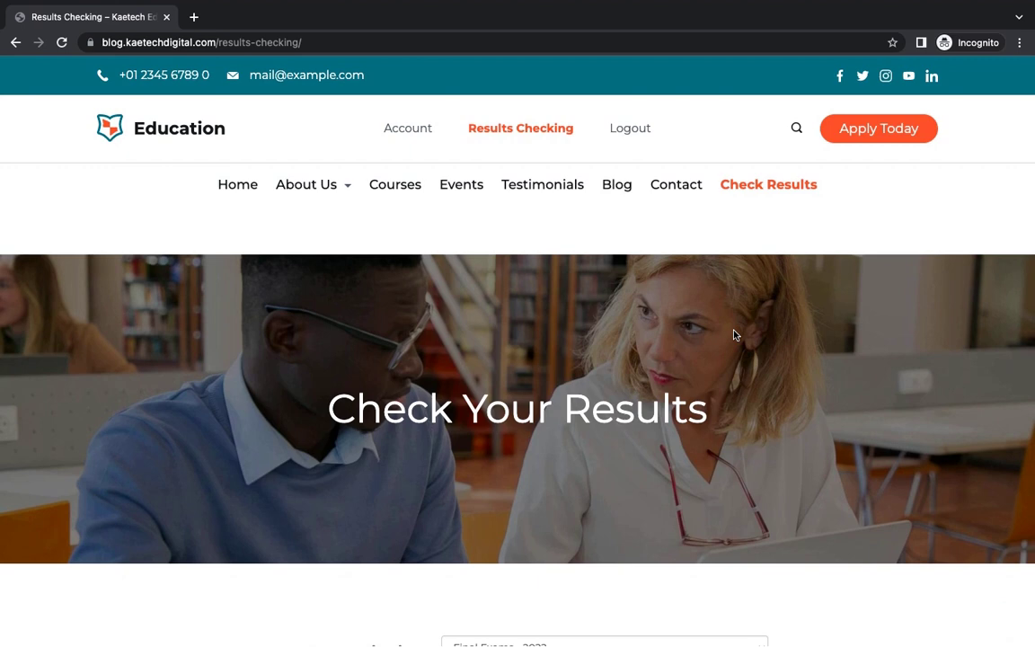
- Switch desktop spaces back to the full-screen logged-in admin Chrome window
{"action": "key", "text": "ctrl+Left"}
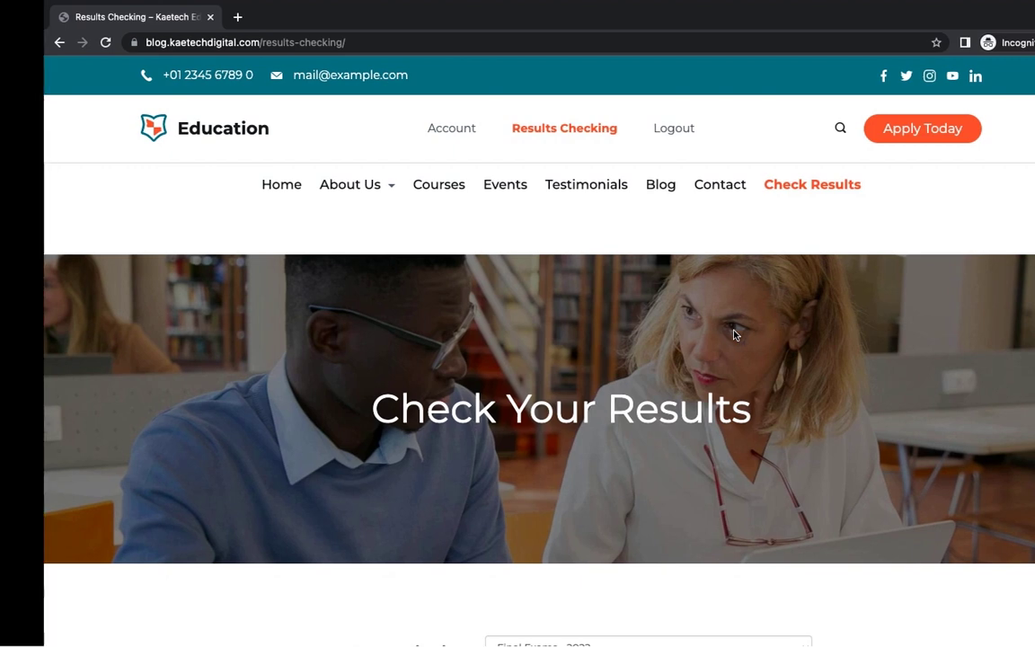
{"action": "key", "text": "ctrl+Left"}
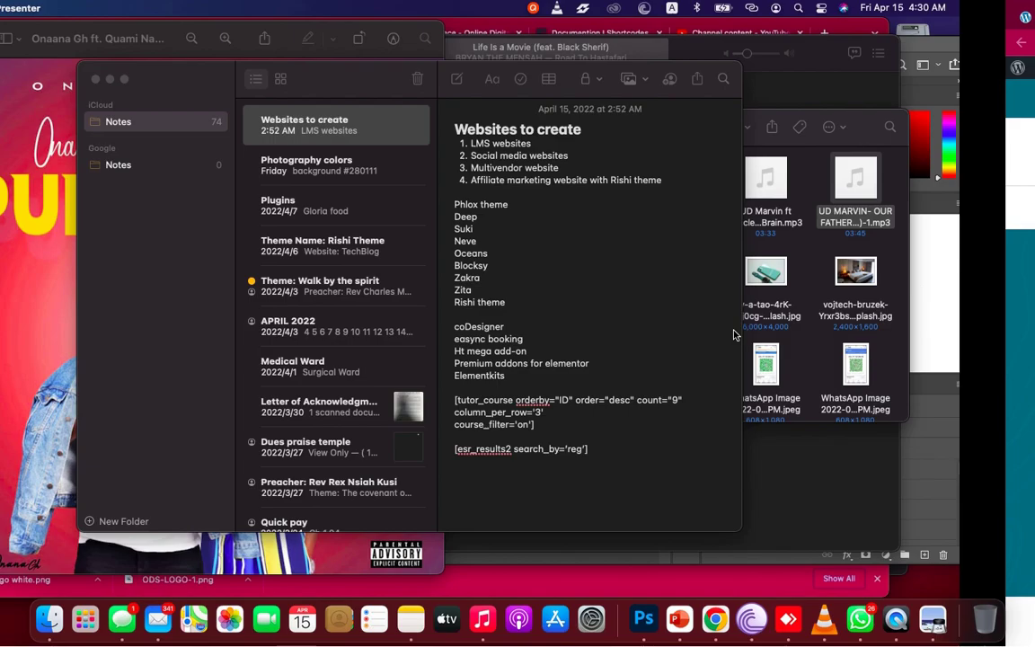
{"action": "key", "text": "ctrl+Right"}
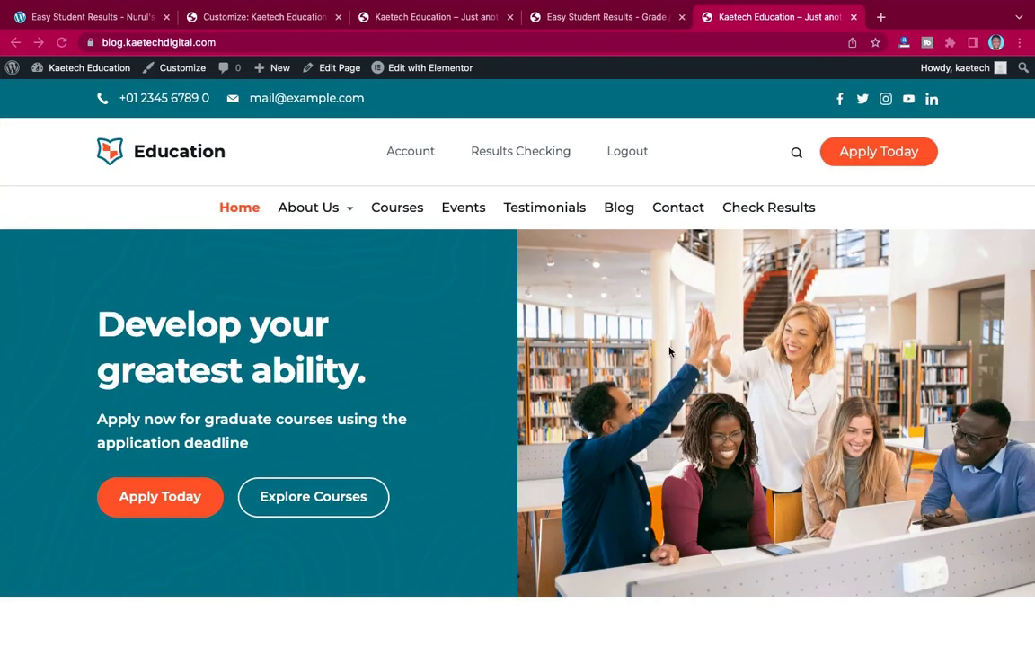
{"action": "scroll", "coordinate": [670, 352], "scroll_direction": "down", "scroll_amount": 10}
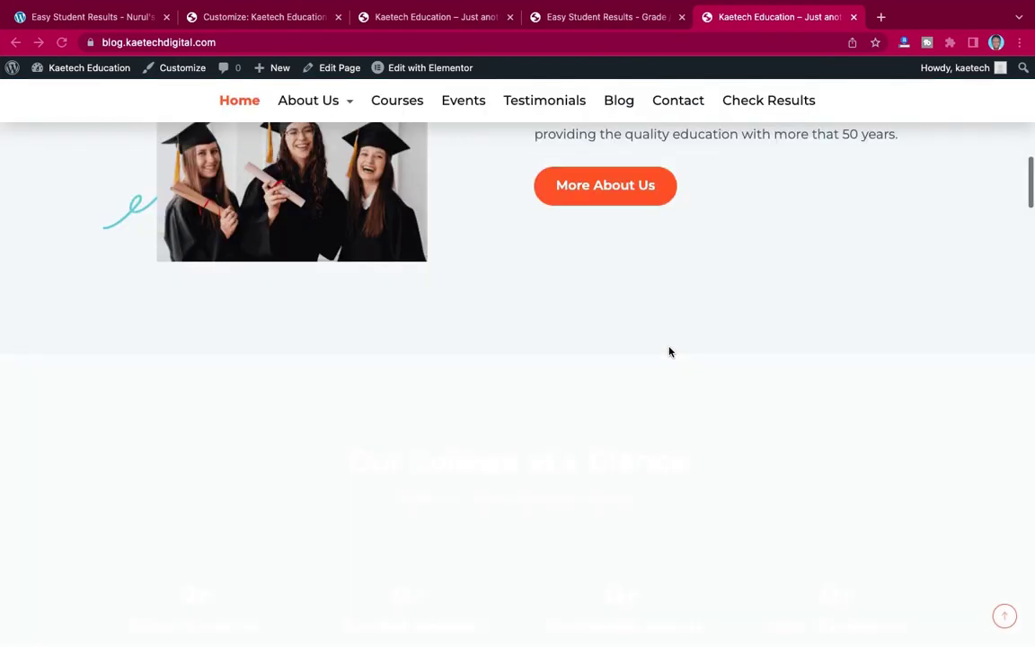
{"action": "scroll", "coordinate": [669, 351], "scroll_direction": "up", "scroll_amount": 5}
{"action": "scroll", "coordinate": [669, 351], "scroll_direction": "up", "scroll_amount": 8}
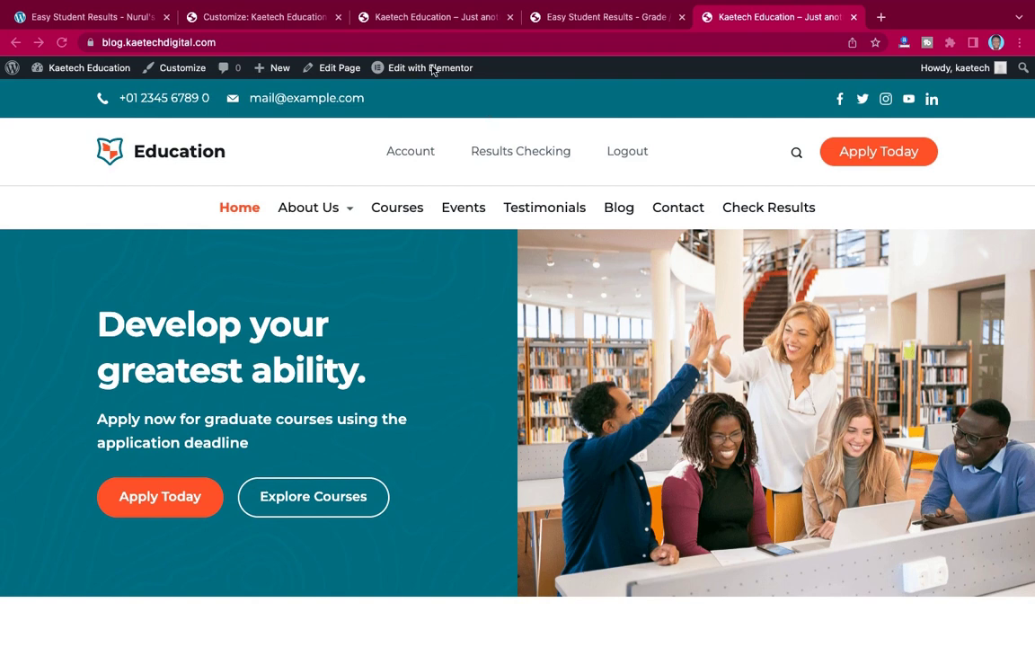
- Scroll through the Kaetech Education homepage, checking the Students menu links in the header
{"action": "key", "text": "super+l"}
{"action": "left_click", "coordinate": [538, 277]}
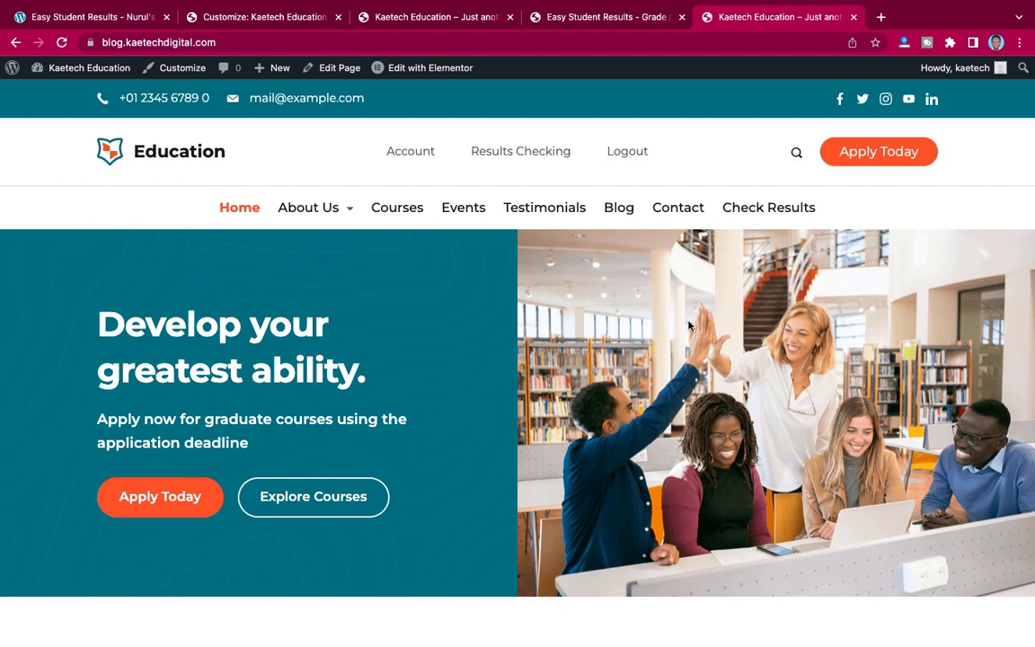
{"action": "scroll", "coordinate": [689, 325], "scroll_direction": "down", "scroll_amount": 1}
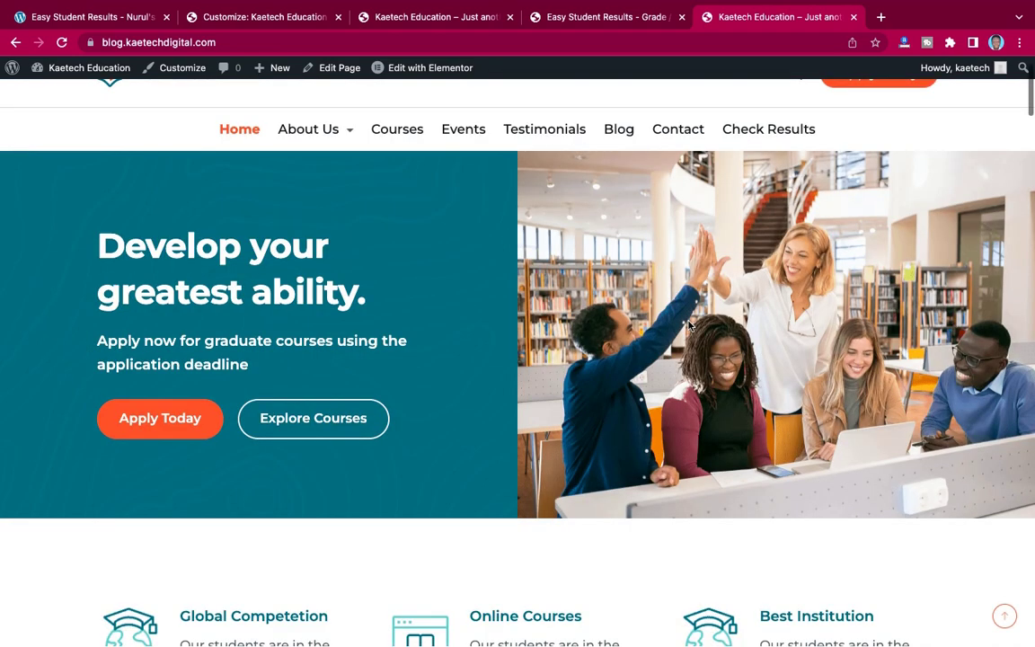
{"action": "scroll", "coordinate": [689, 326], "scroll_direction": "down", "scroll_amount": 9}
{"action": "scroll", "coordinate": [689, 323], "scroll_direction": "up", "scroll_amount": 8}
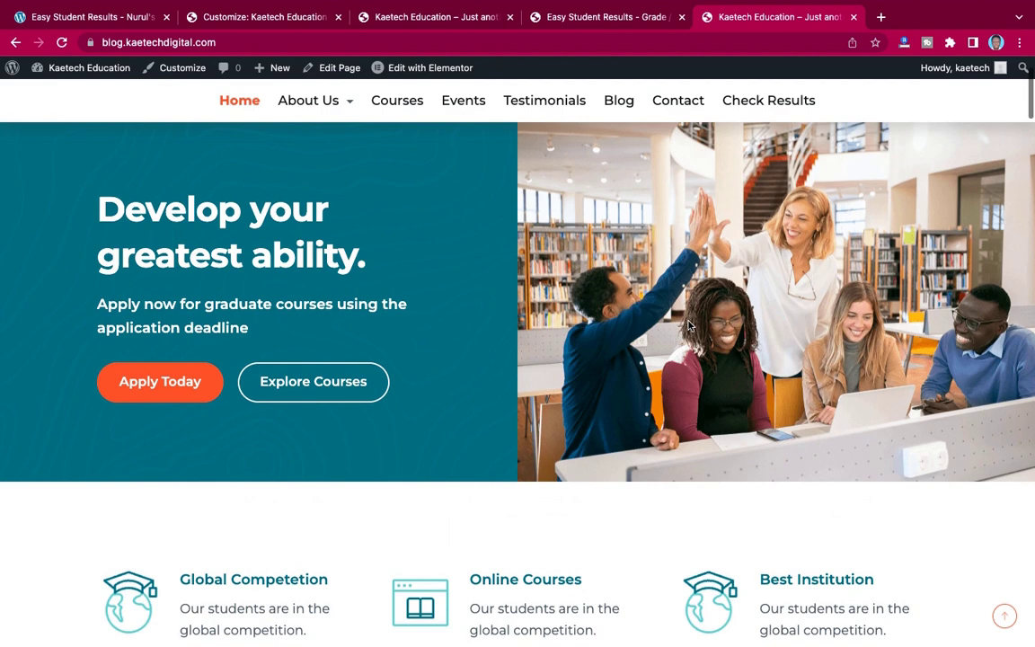
{"action": "scroll", "coordinate": [689, 325], "scroll_direction": "up", "scroll_amount": 2}
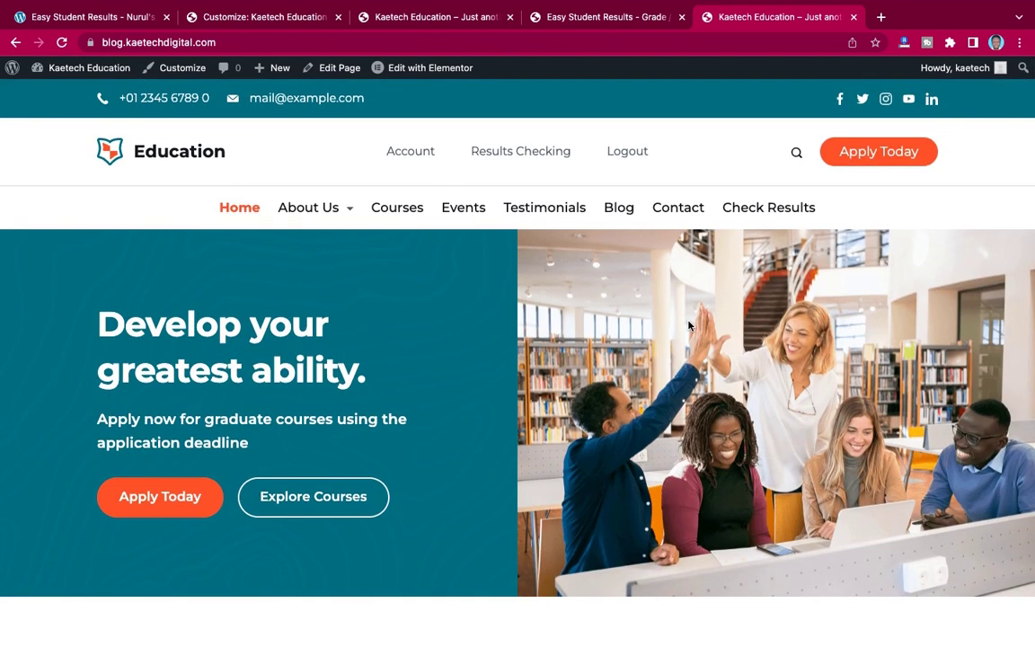